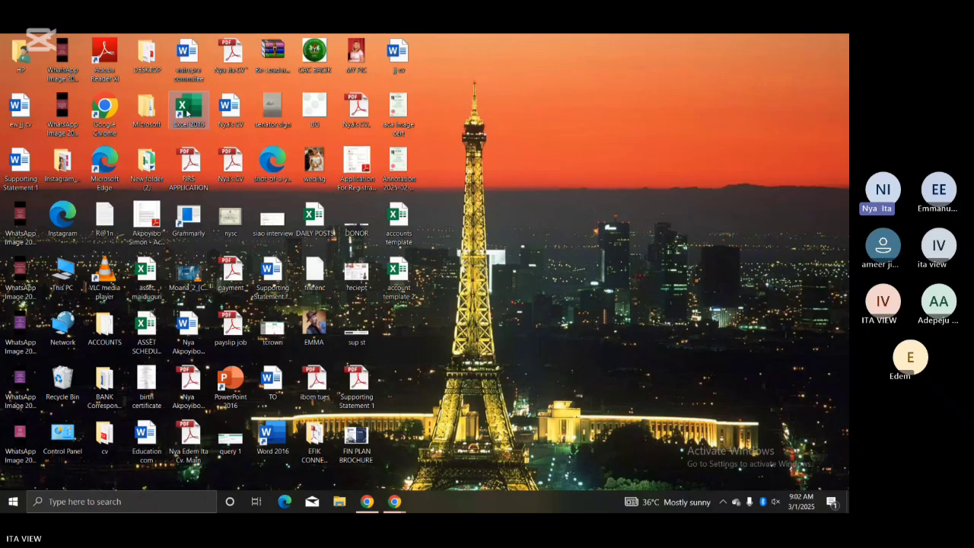
Step: Launch Excel, dismiss the licence notices and create a new blank workbook
double_click(186, 112)
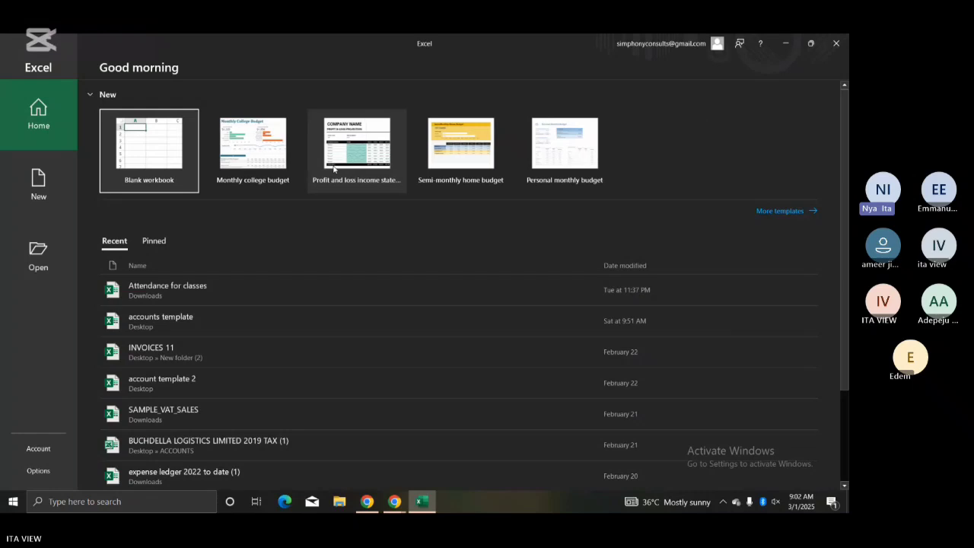
click(333, 169)
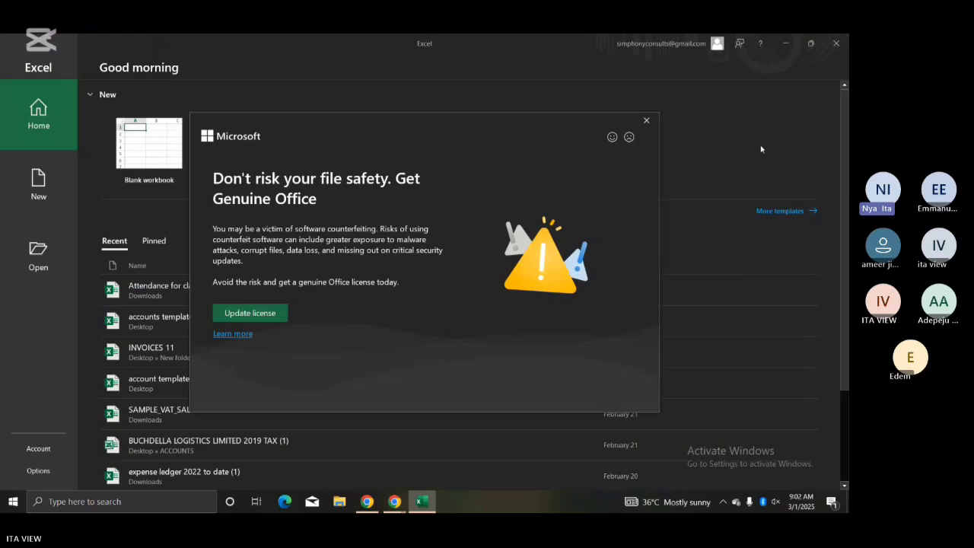
click(647, 120)
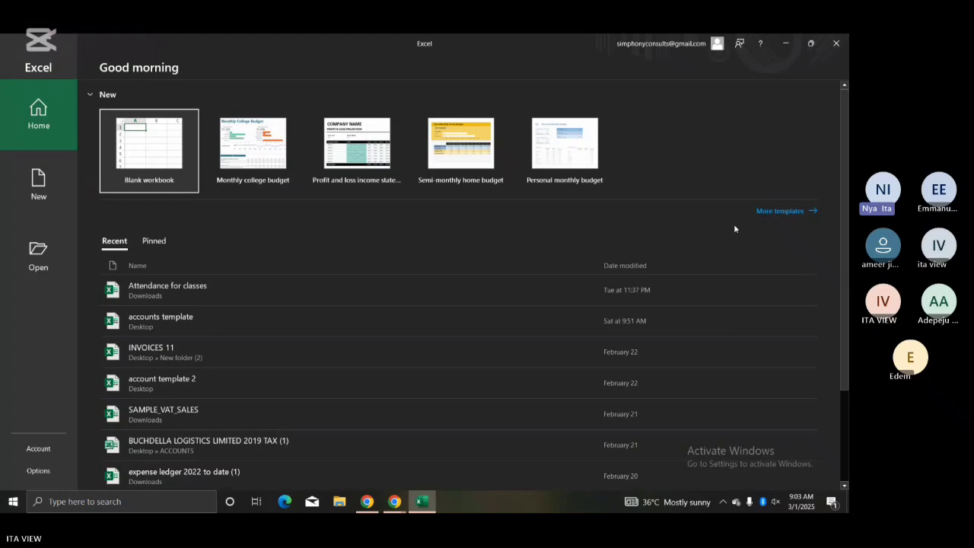
click(788, 213)
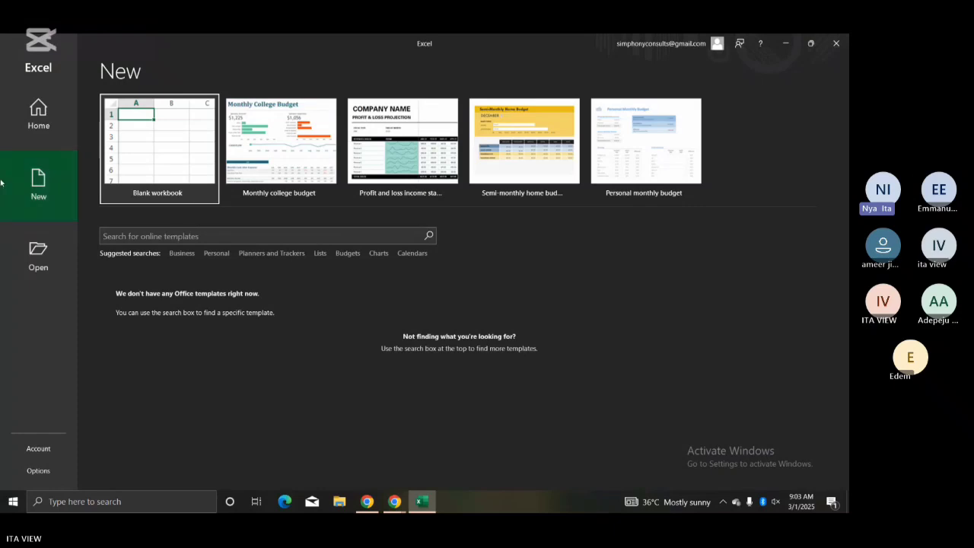
click(137, 149)
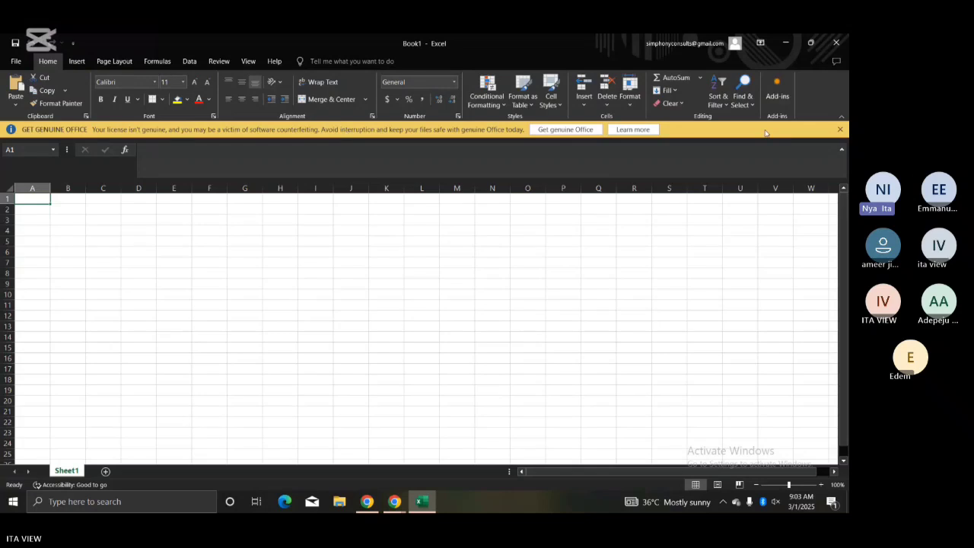
click(840, 129)
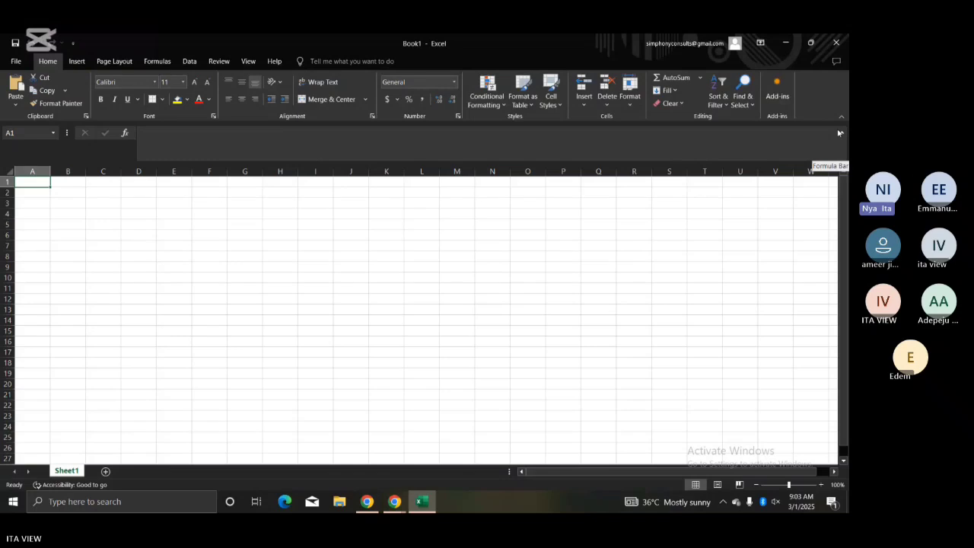
Step: Enlarge the sheet to 198% zoom and select columns A, B and C one after another
click(59, 174)
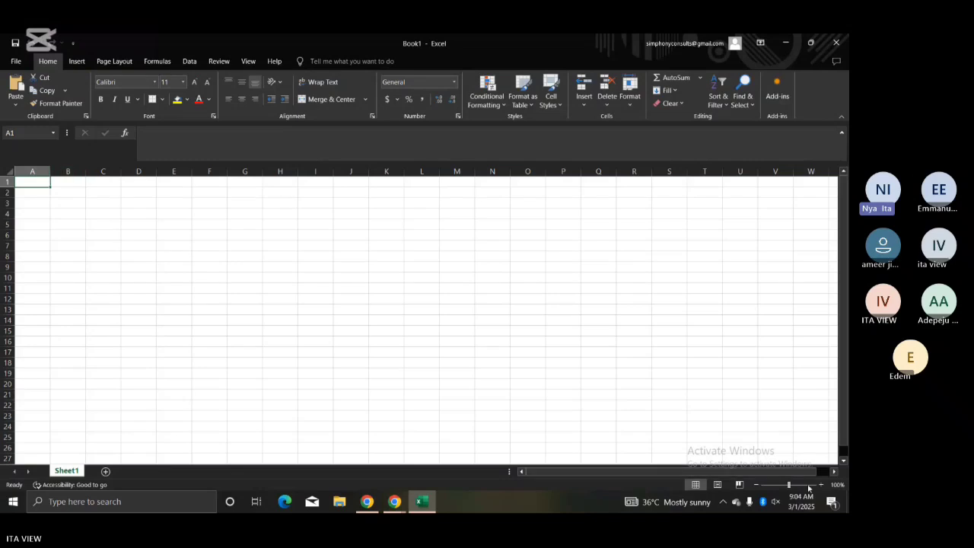
click(798, 485)
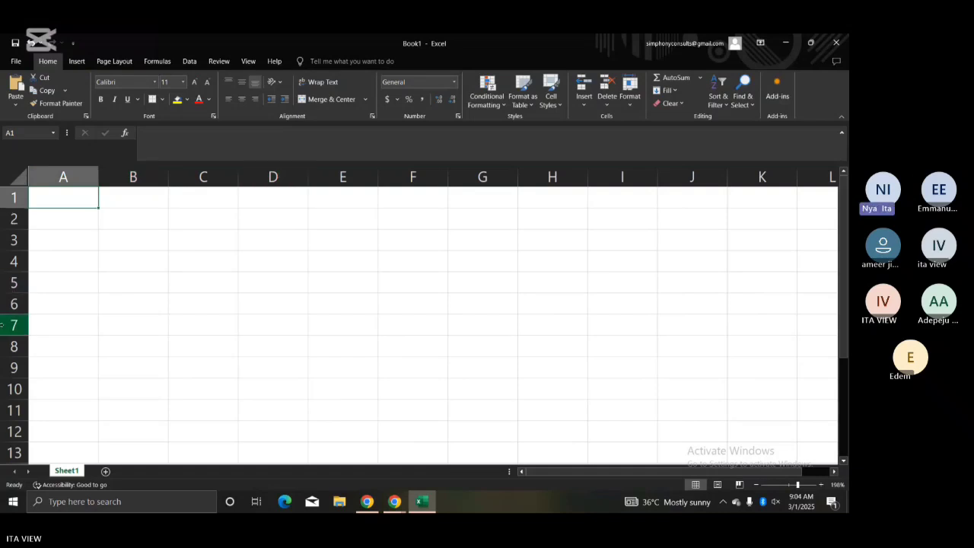
click(64, 179)
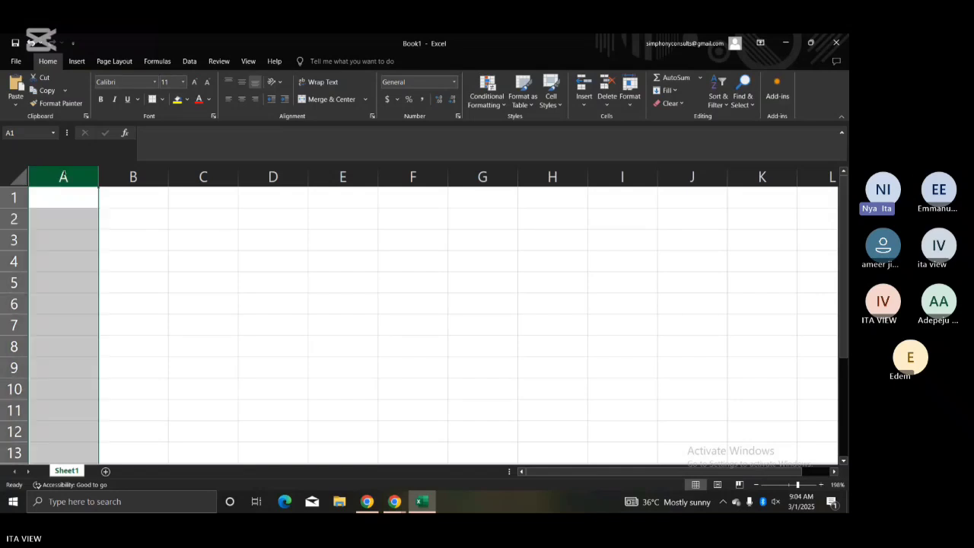
click(137, 175)
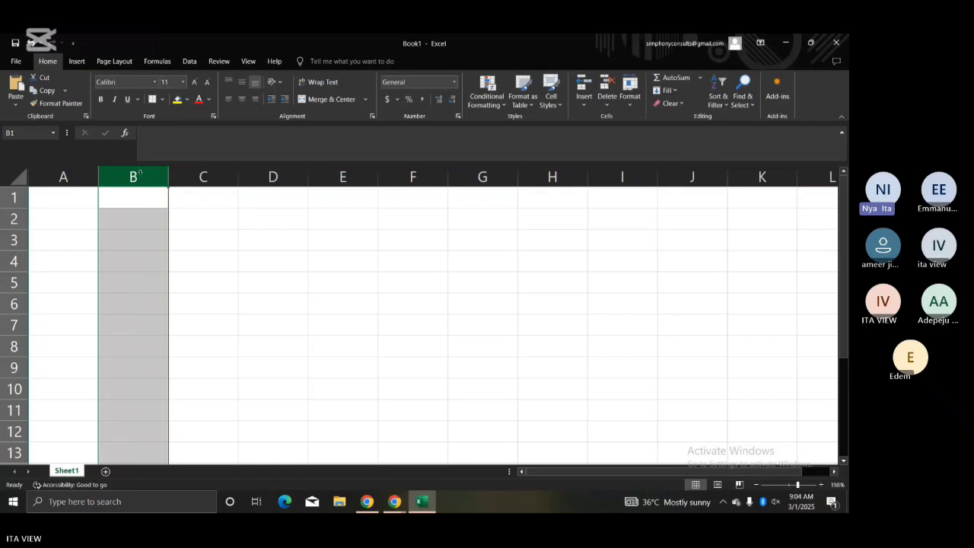
click(203, 176)
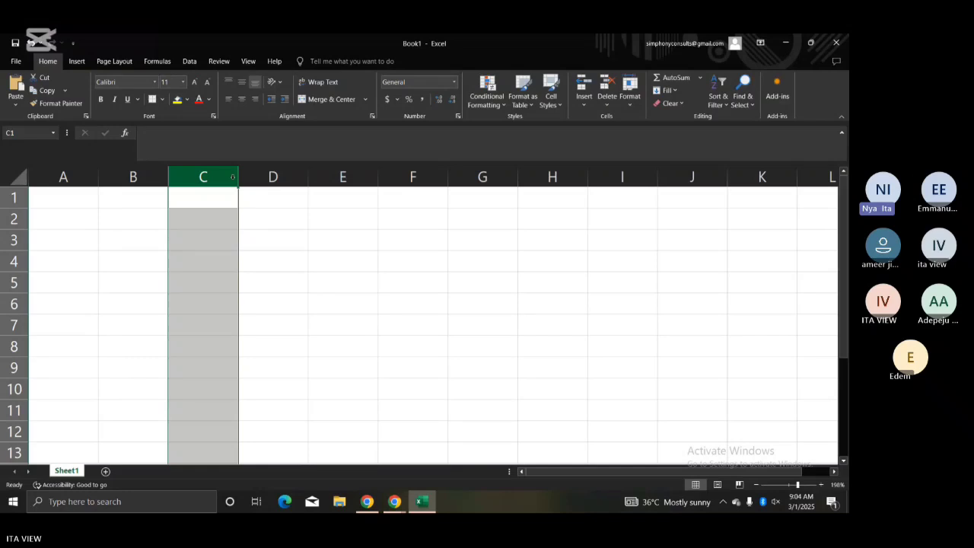
Step: Alternate between selecting whole rows and columns: row 5, column A, row 4, column C, and row 4 again
click(15, 286)
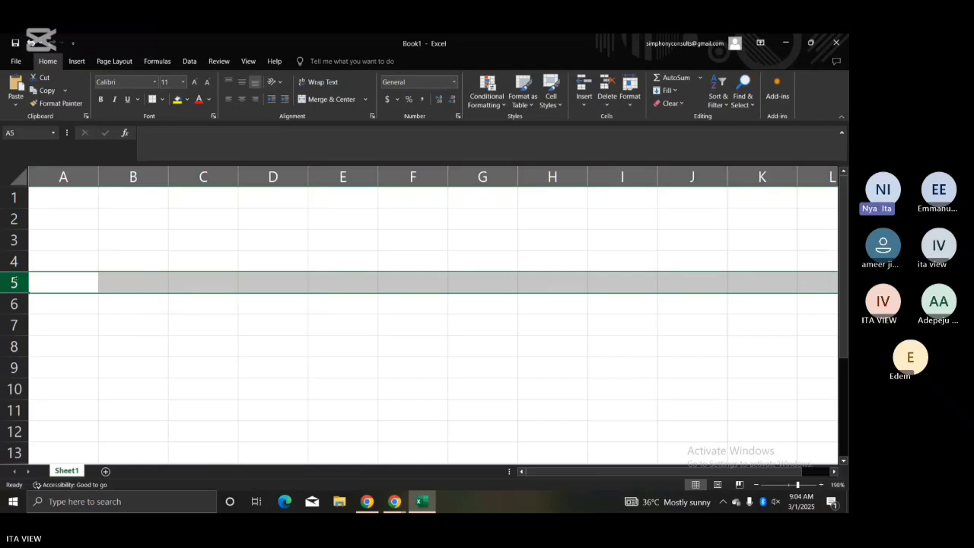
click(89, 177)
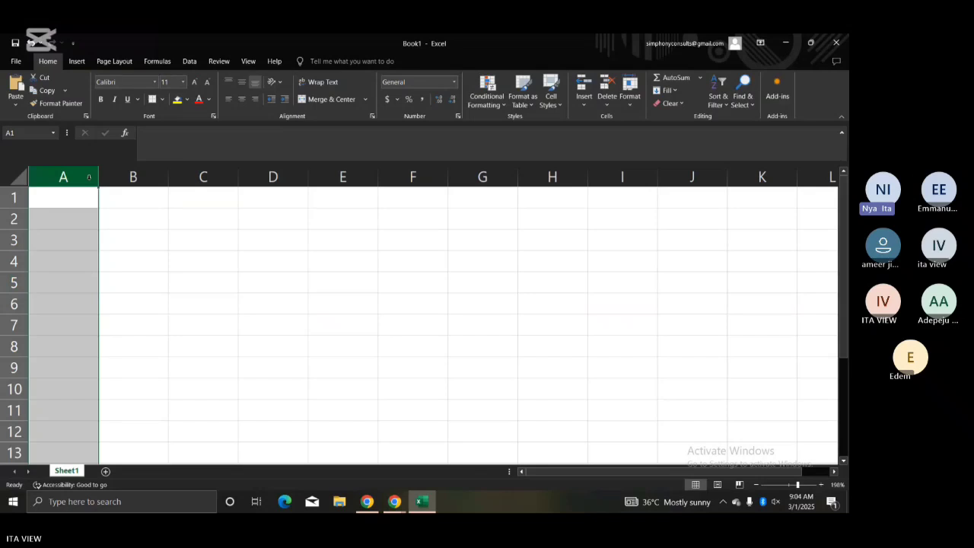
click(12, 261)
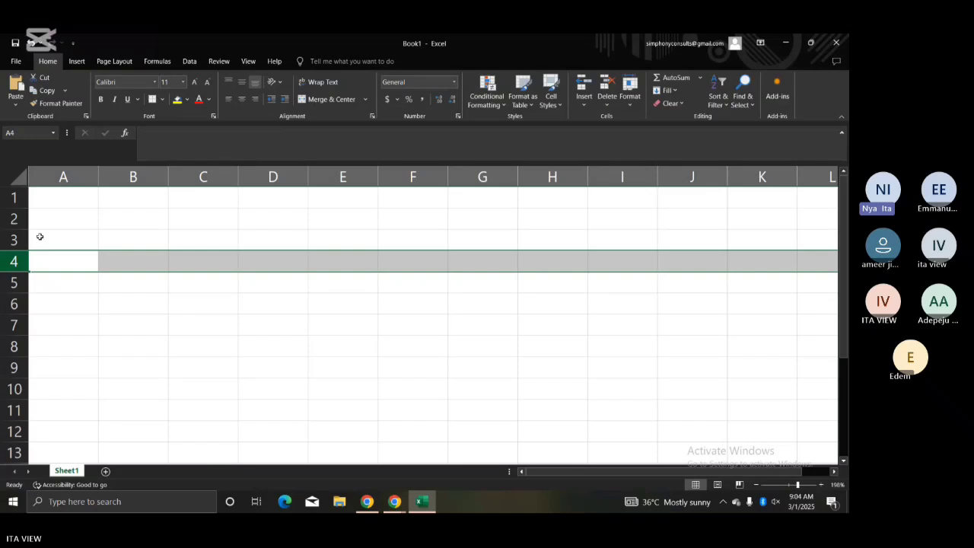
click(192, 168)
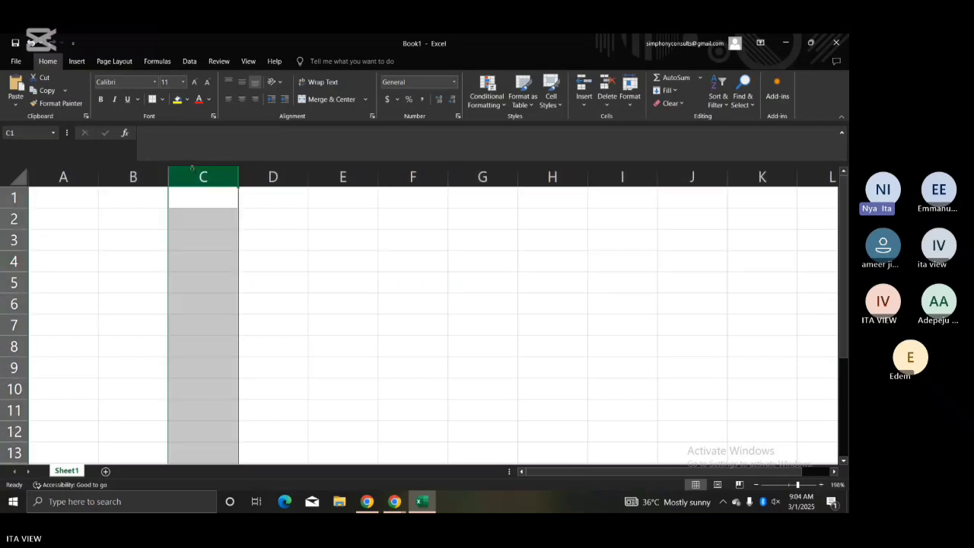
click(11, 261)
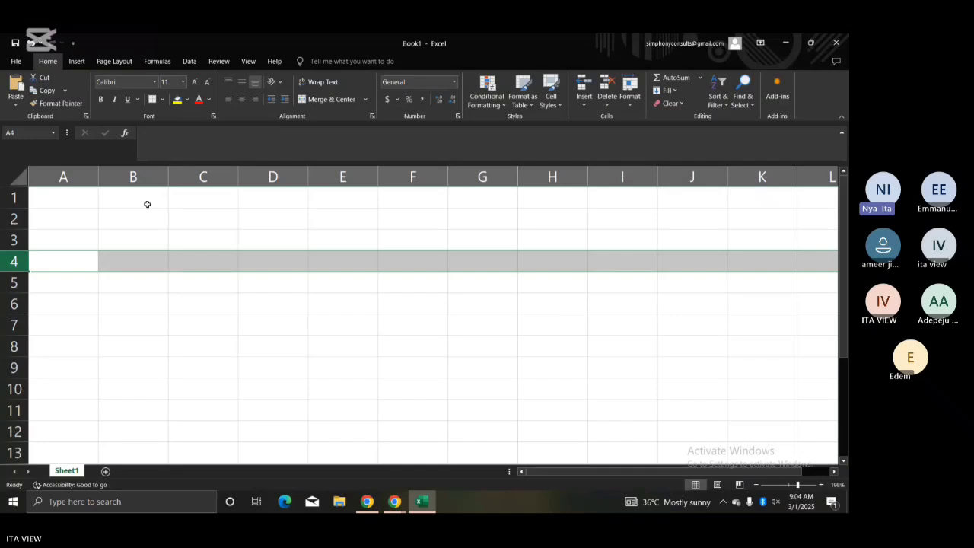
Step: Select cell B4 and neighbouring cells individually, including B3, and finish on cell B2
click(135, 260)
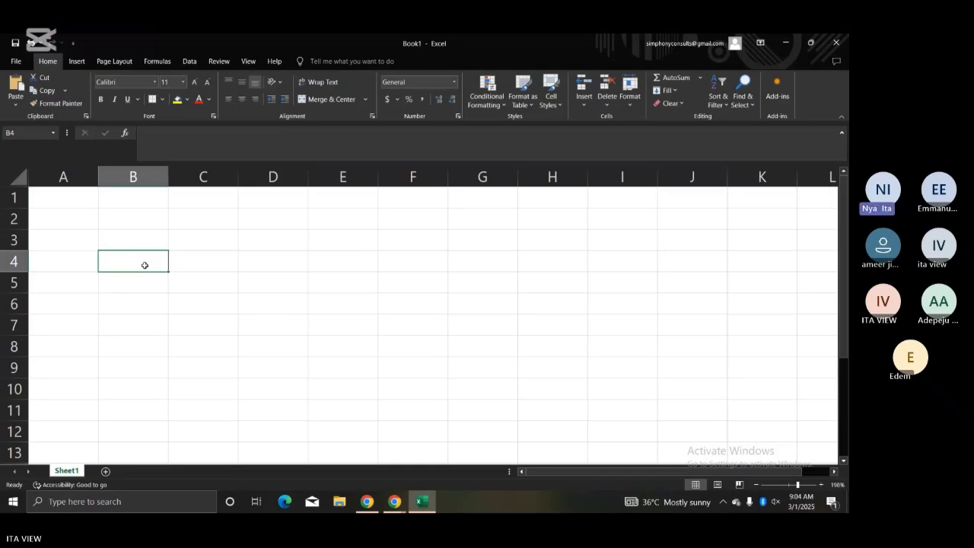
click(191, 271)
click(140, 258)
drag(137, 252, 109, 216)
click(132, 246)
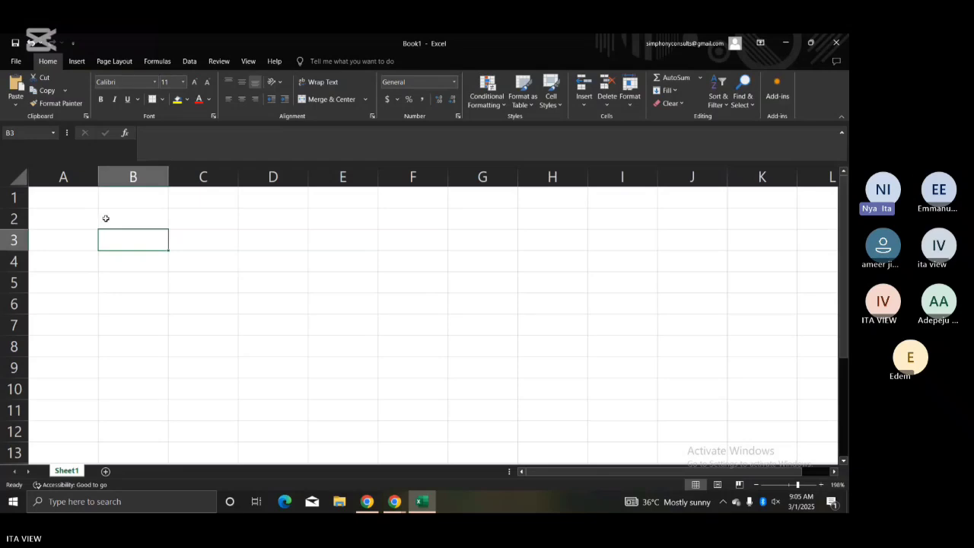
click(106, 218)
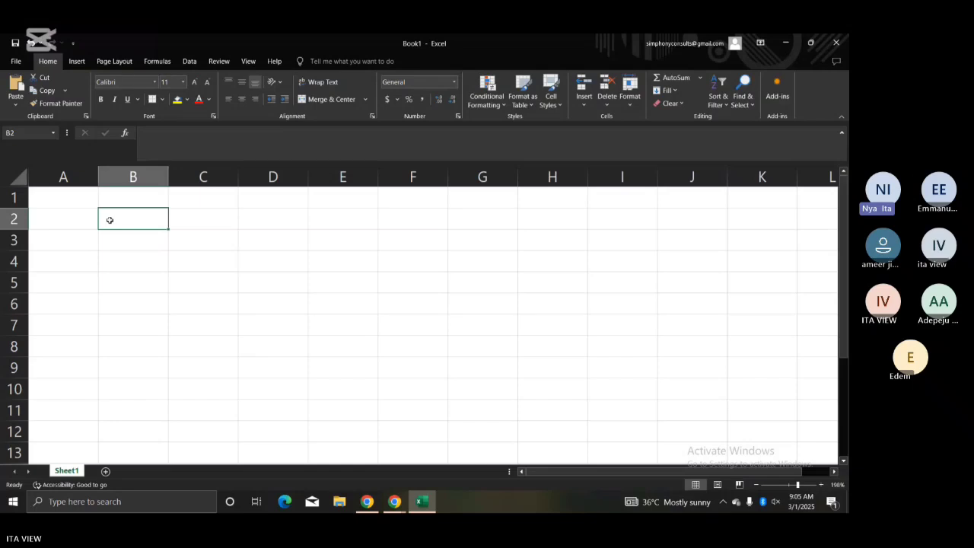
Step: Select the cell range B2:D4 and enter the label RANGE in cell E4
mouse_move(115, 218)
mouse_down()
mouse_move(126, 235)
mouse_move(123, 224)
mouse_up()
drag(126, 229, 269, 260)
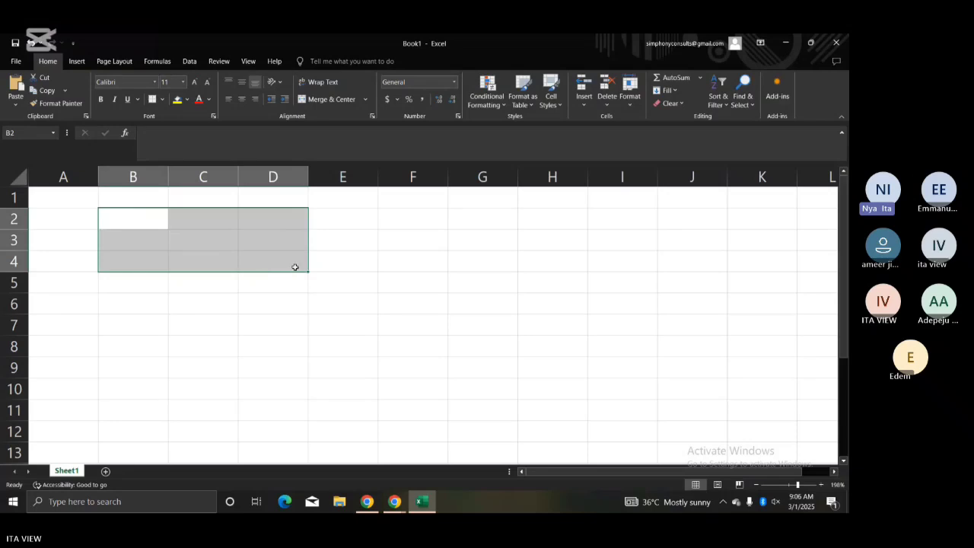
click(360, 265)
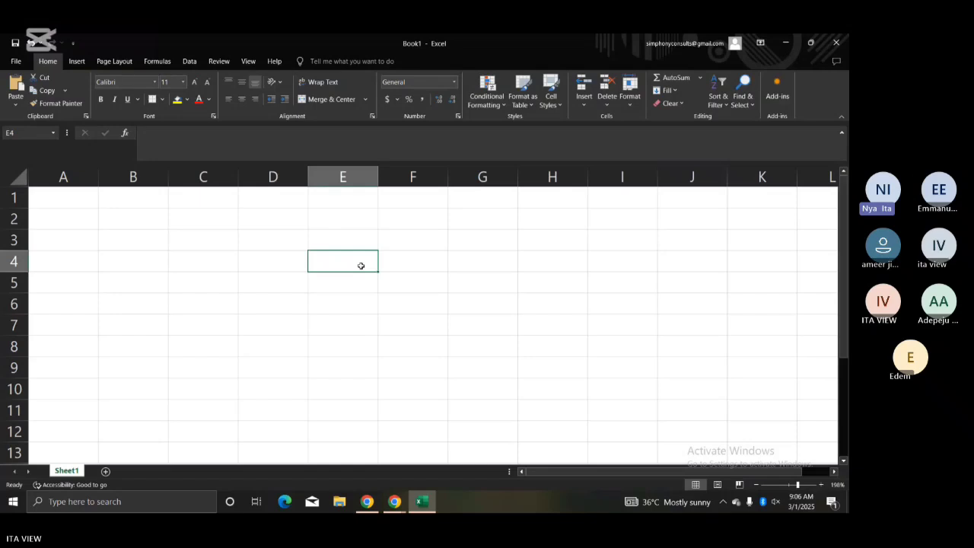
text(RANGE)
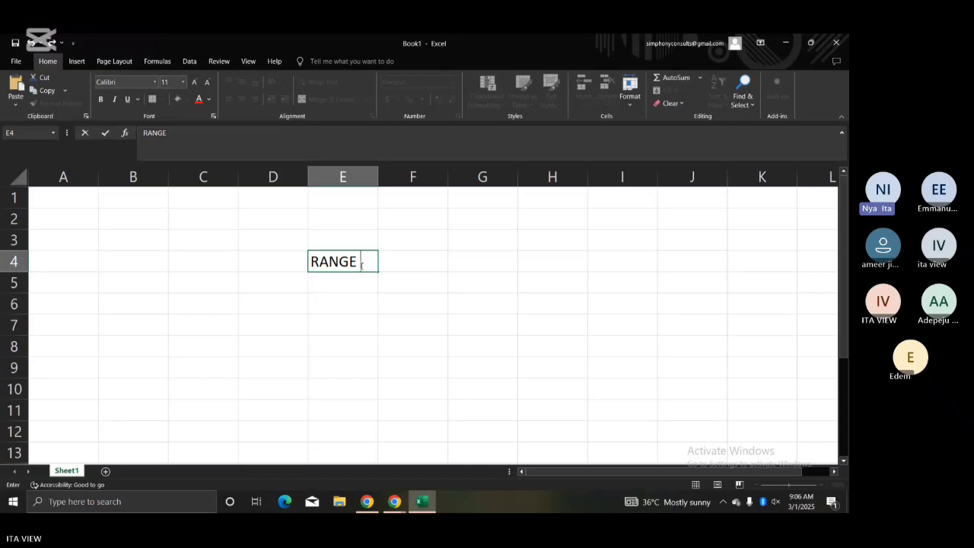
Step: Select the block B2:D4 again and extend the label in E4 to read RANGE B2:D4
click(133, 220)
drag(133, 221, 257, 252)
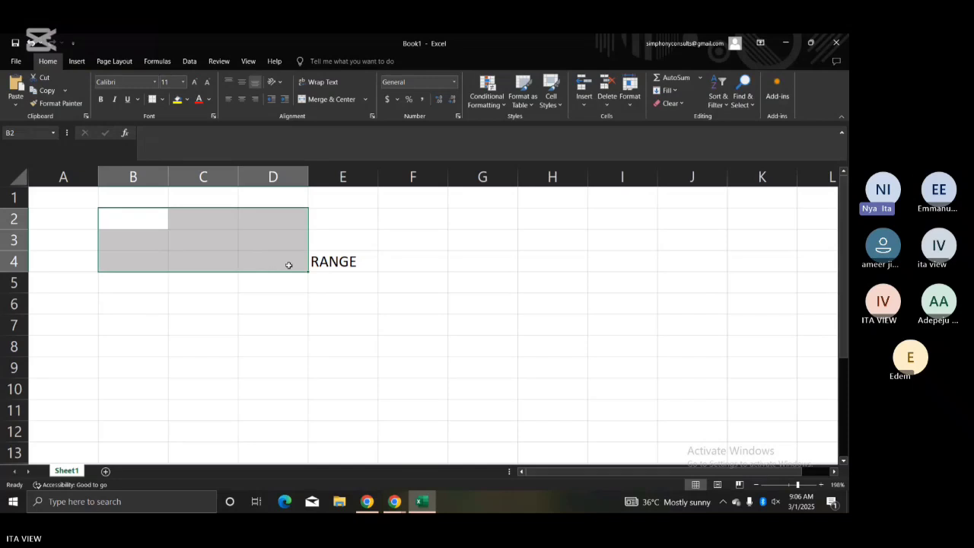
click(365, 260)
double_click(367, 262)
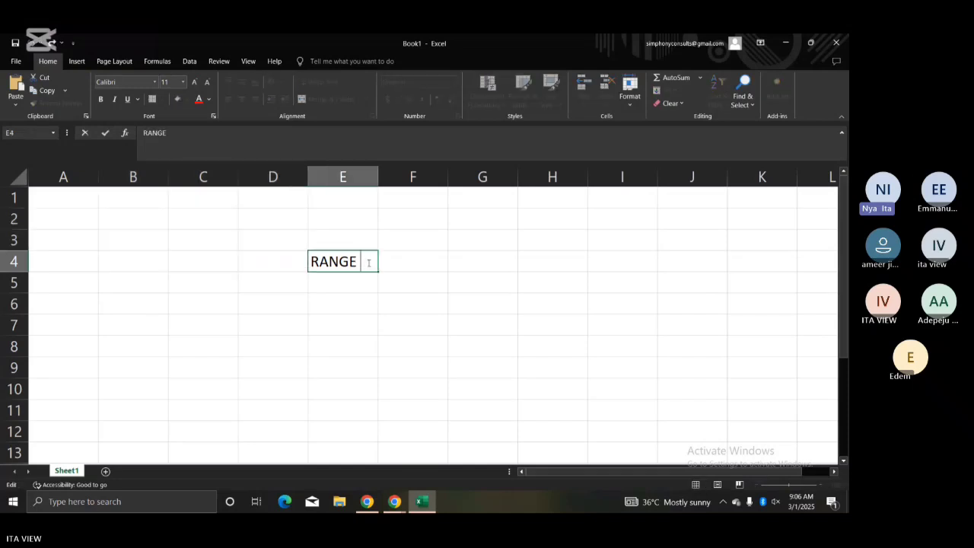
text(B2:D4)
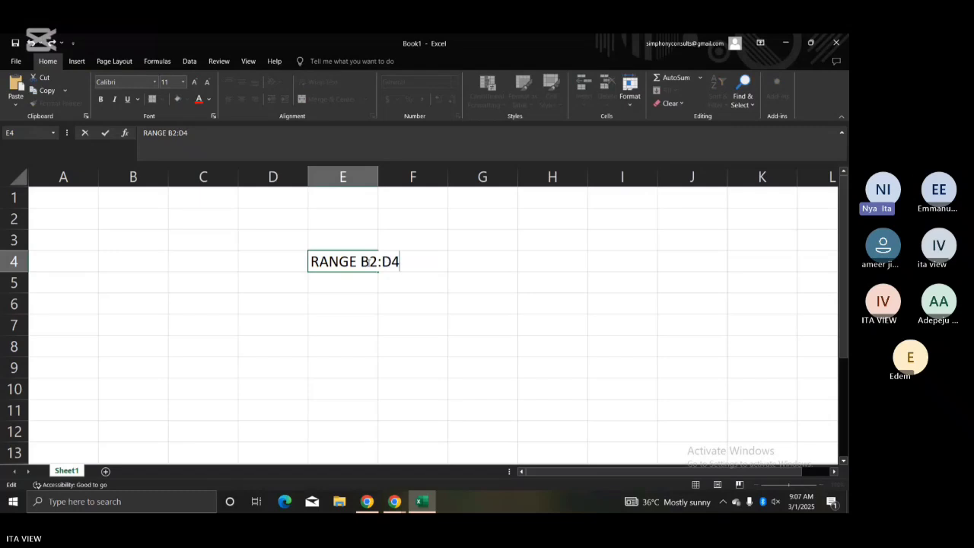
key(Return)
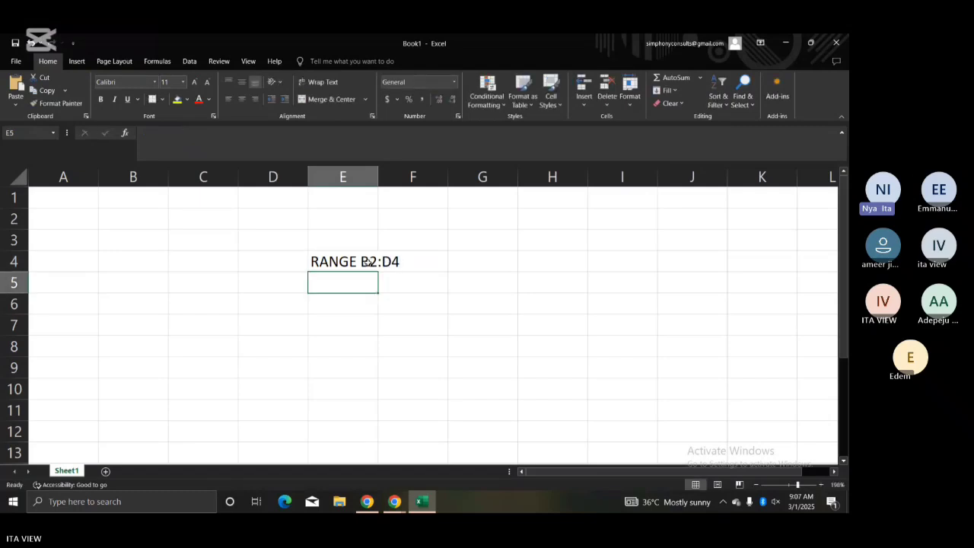
Step: Write the range reference =B2:D4 as a formula in cell E5, directly below the label
click(368, 261)
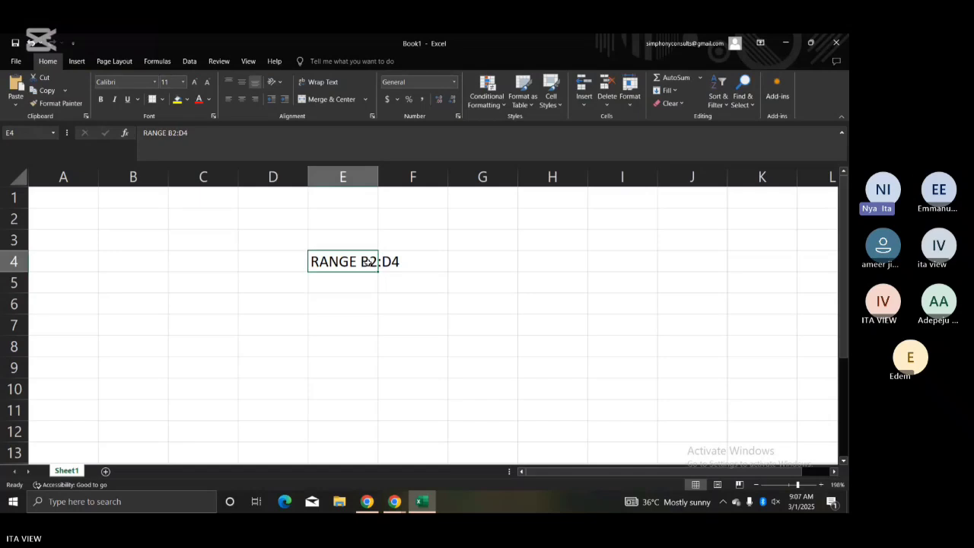
click(448, 262)
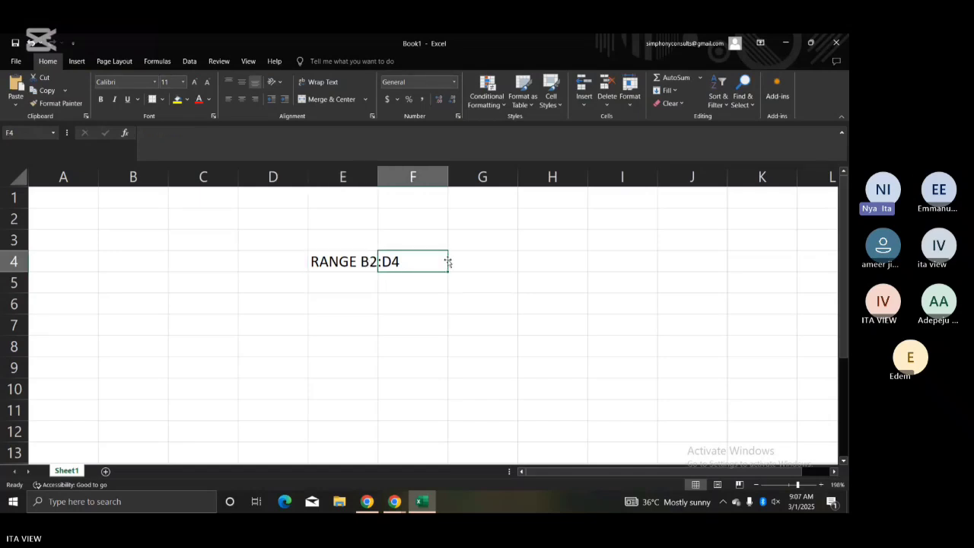
drag(448, 262, 358, 277)
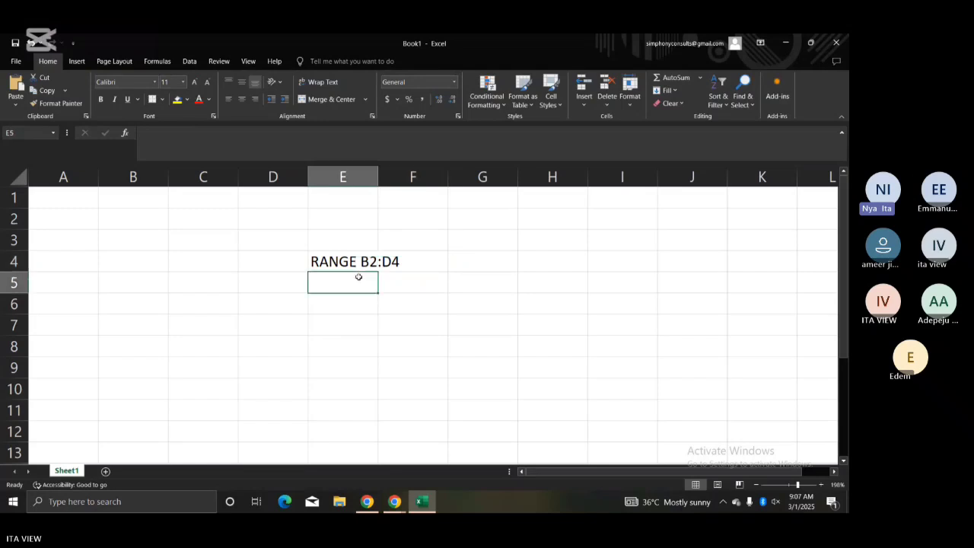
text(=B)
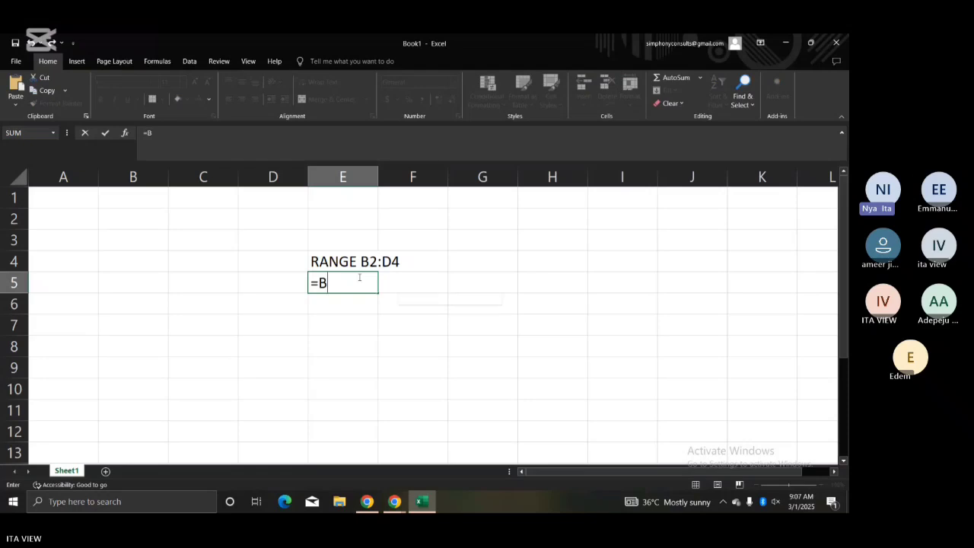
text(2)
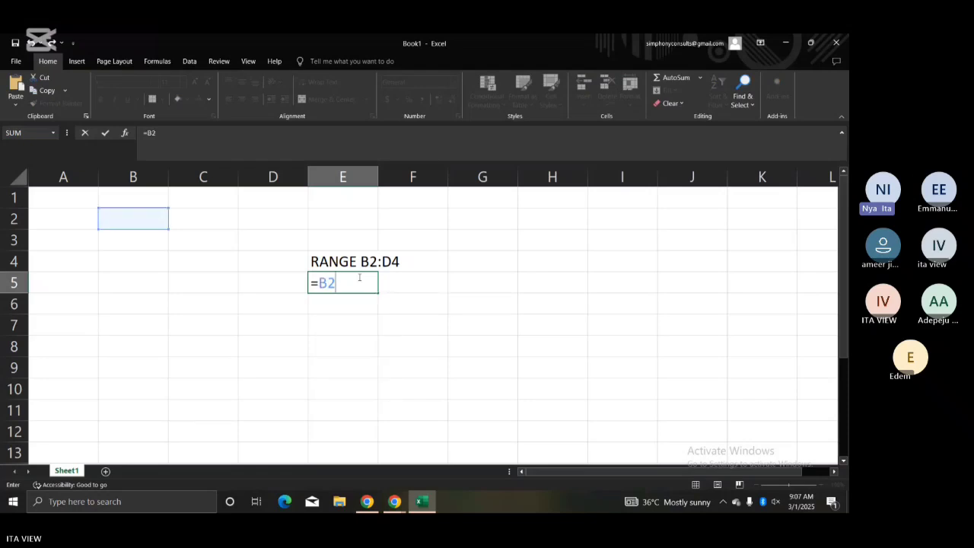
text(:D4)
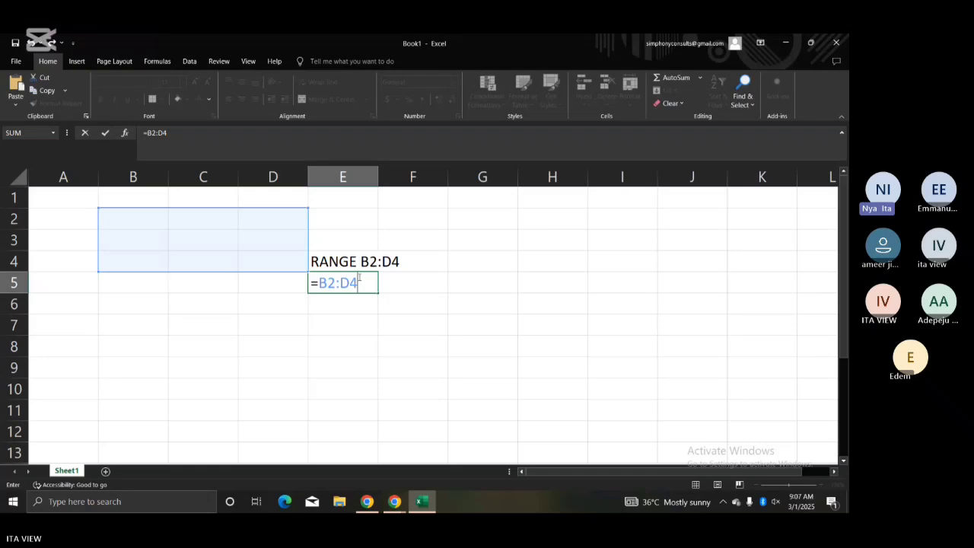
Step: Clear the formula from E5, delete the label in E4 and select cell C5
key(BackSpace)
key(BackSpace)
key(BackSpace)
key(BackSpace)
key(BackSpace)
key(BackSpace)
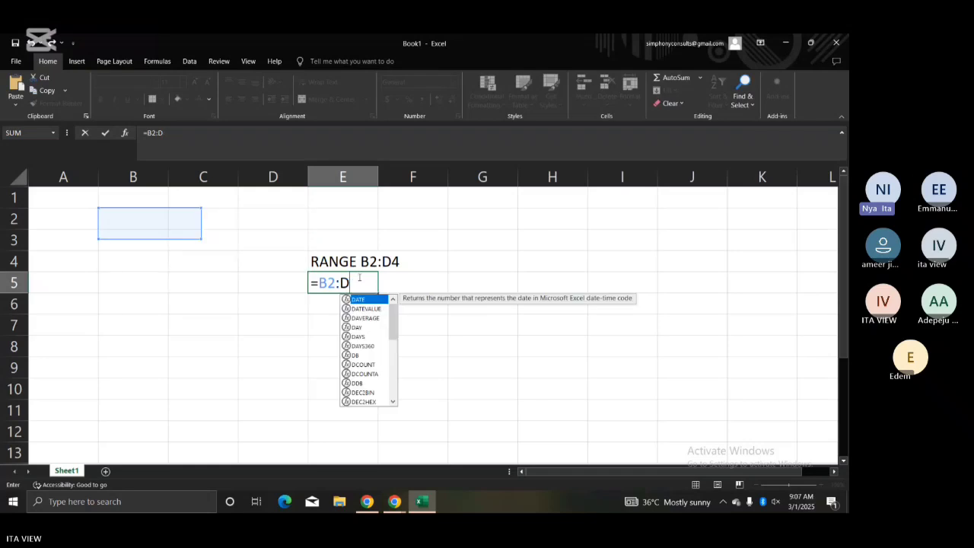
click(353, 261)
key(Delete)
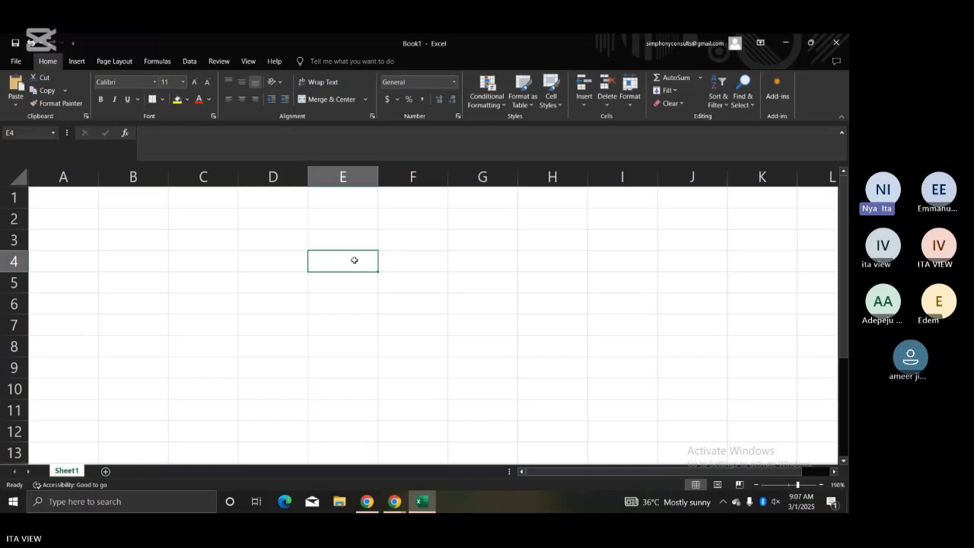
click(204, 274)
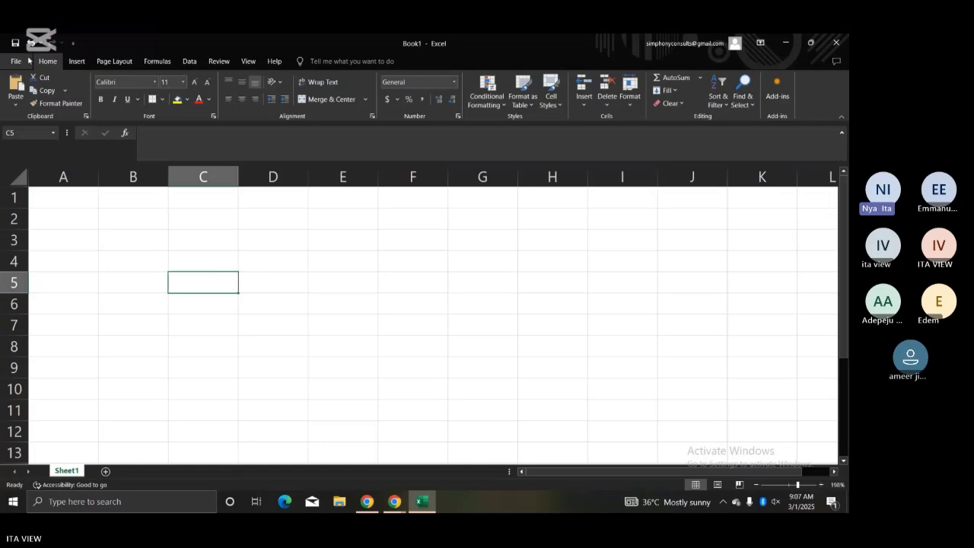
Step: Browse the Insert, Page Layout, Formulas, Data and Review command groups and return to the Home commands
click(76, 61)
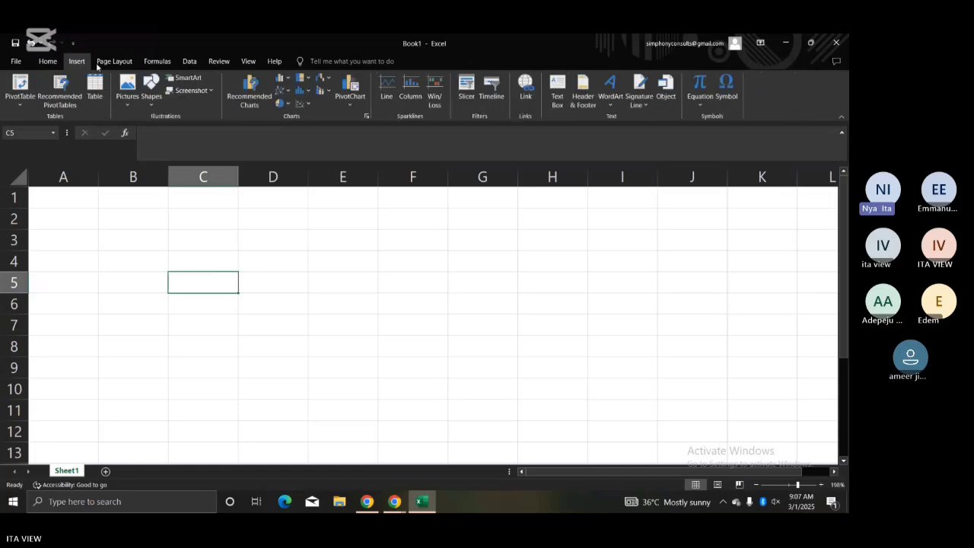
click(112, 63)
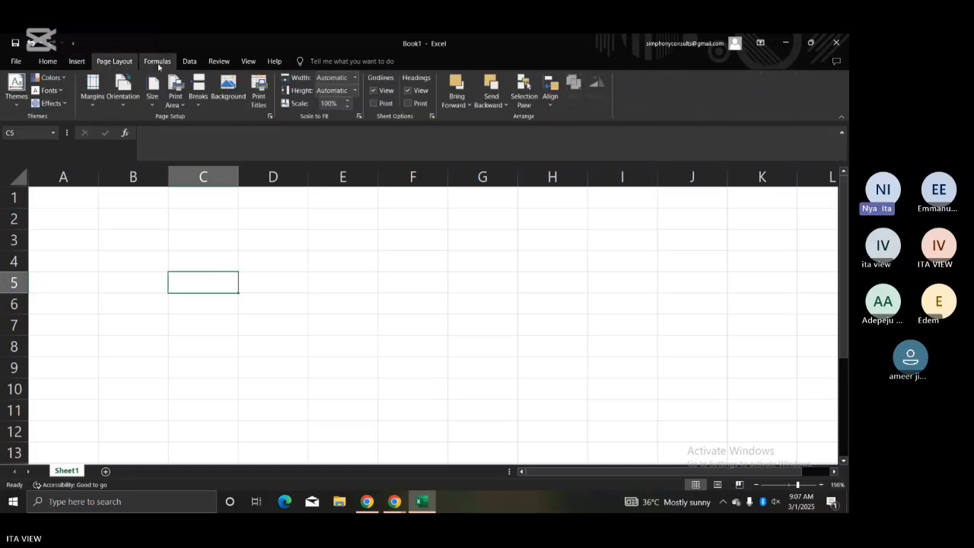
click(159, 64)
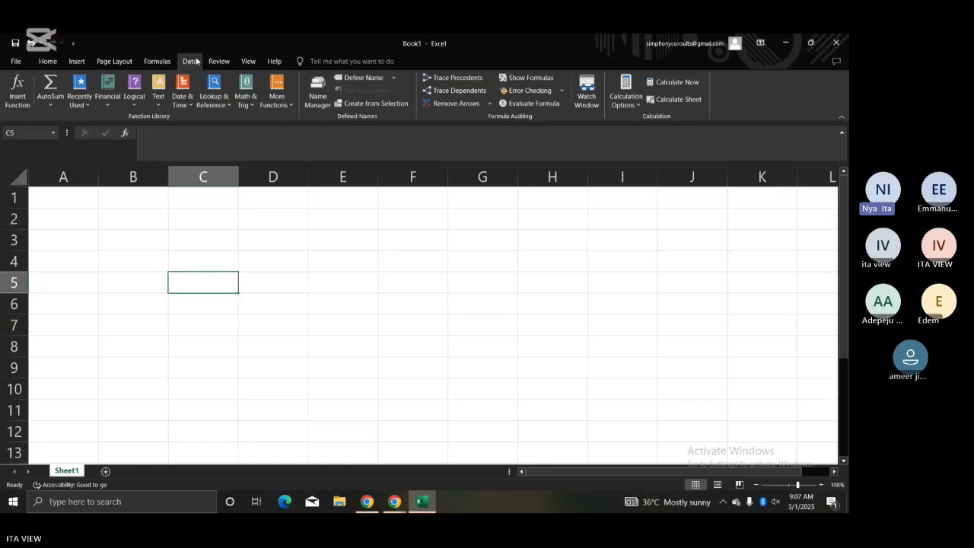
click(190, 61)
click(224, 63)
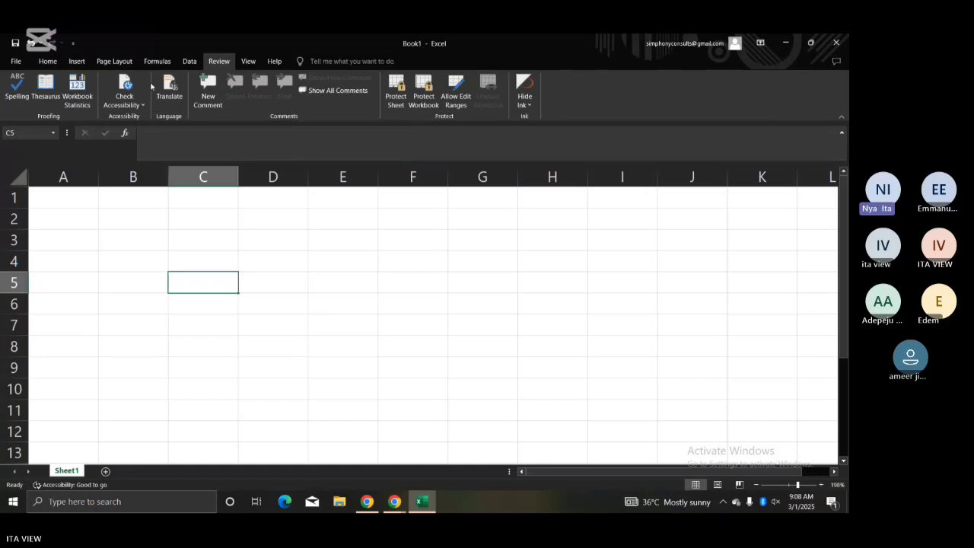
click(48, 62)
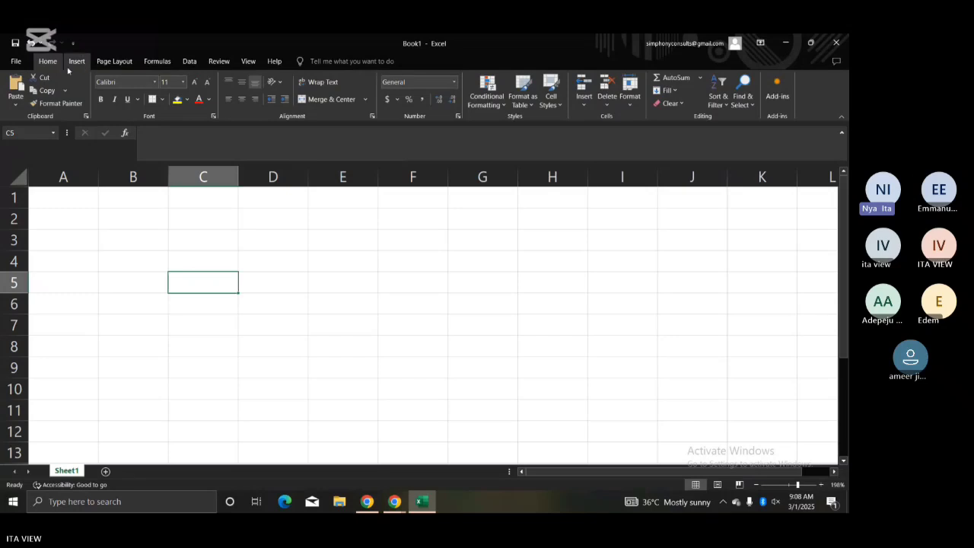
Step: Go through the ribbon's command sets again from Insert to View, revisit Page Layout and Insert, and finish on the Home commands
click(72, 67)
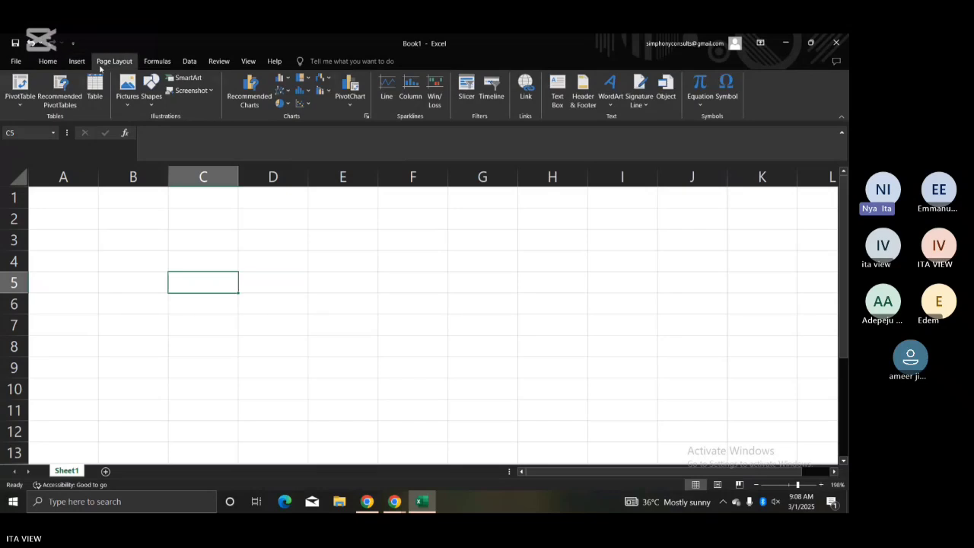
click(100, 67)
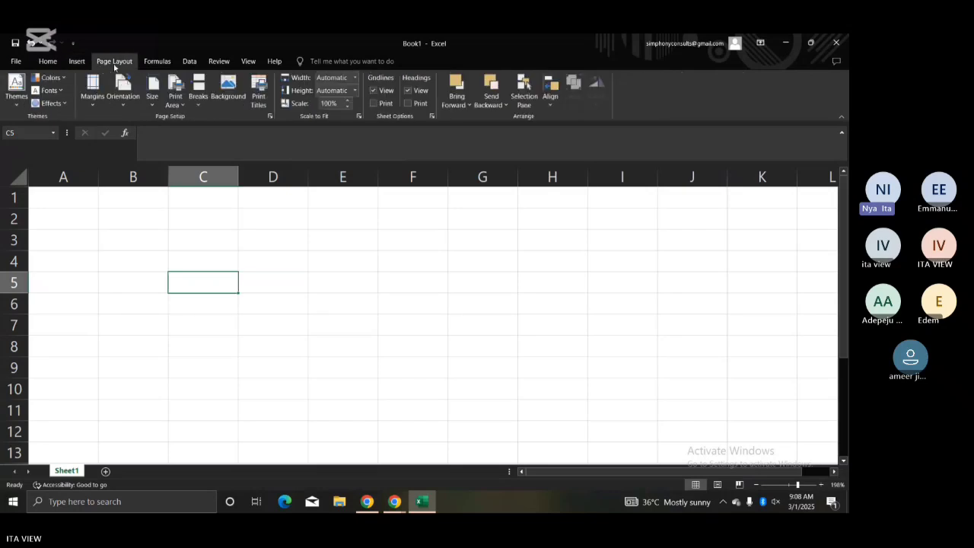
click(144, 67)
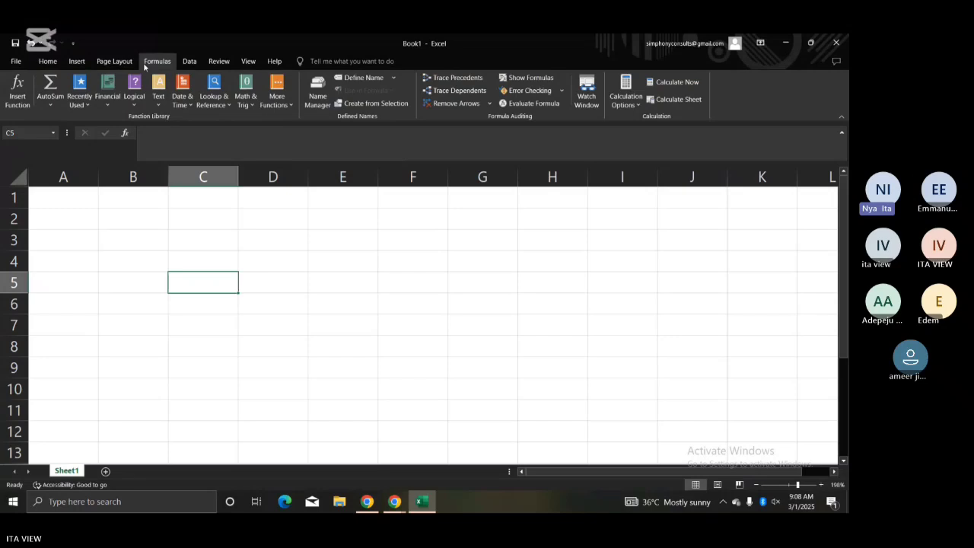
click(190, 61)
click(219, 62)
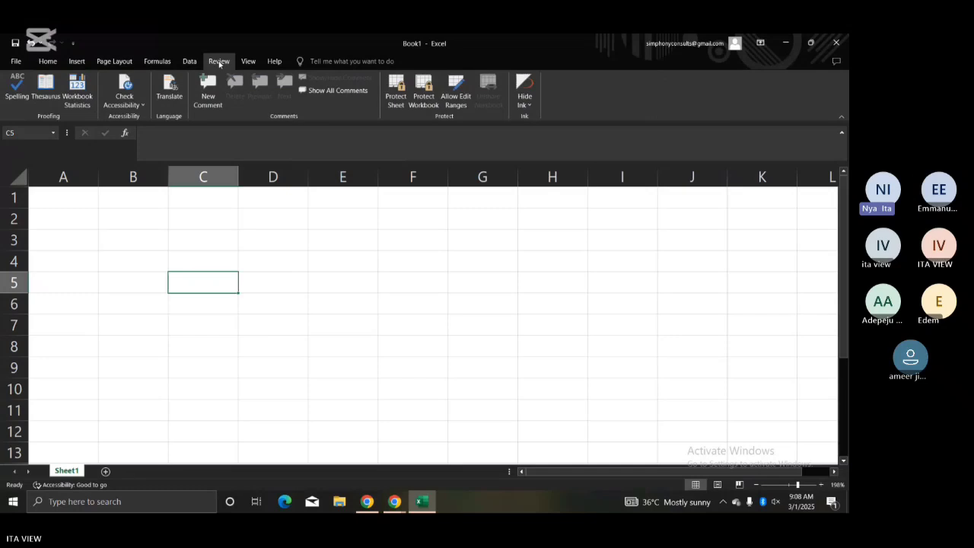
click(249, 62)
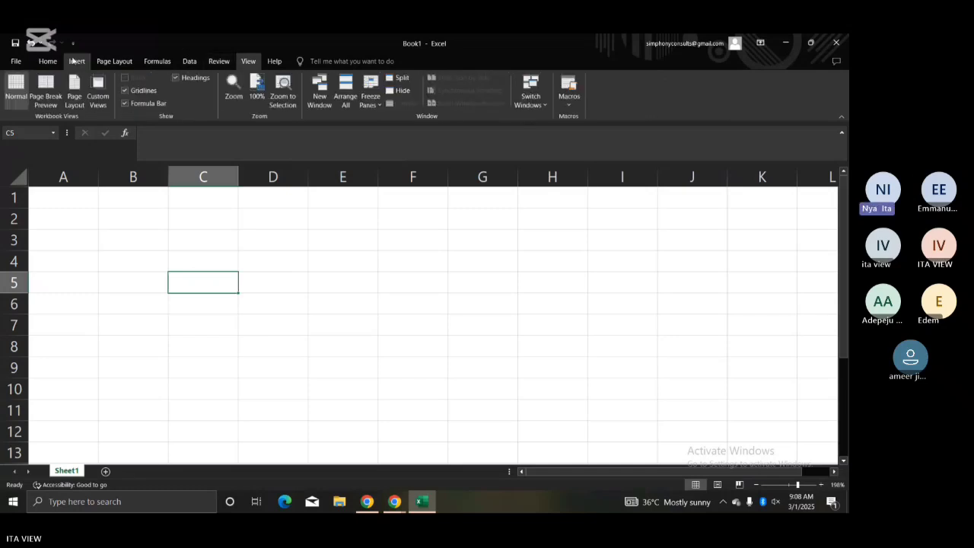
click(77, 61)
click(48, 61)
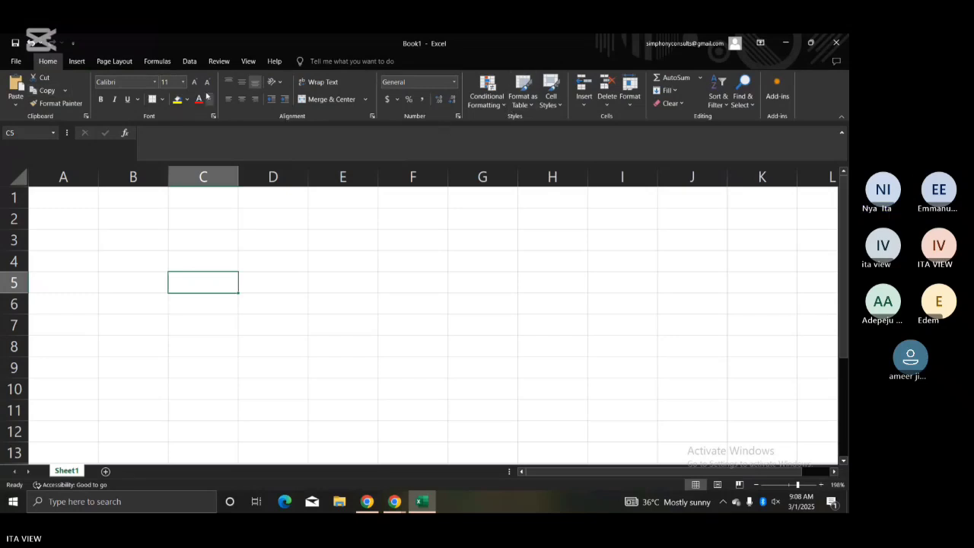
click(124, 61)
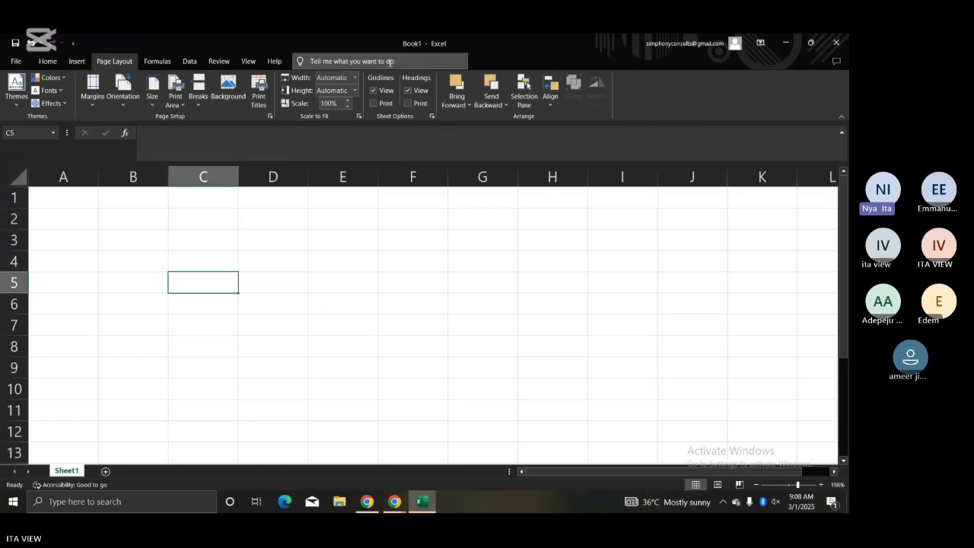
click(73, 67)
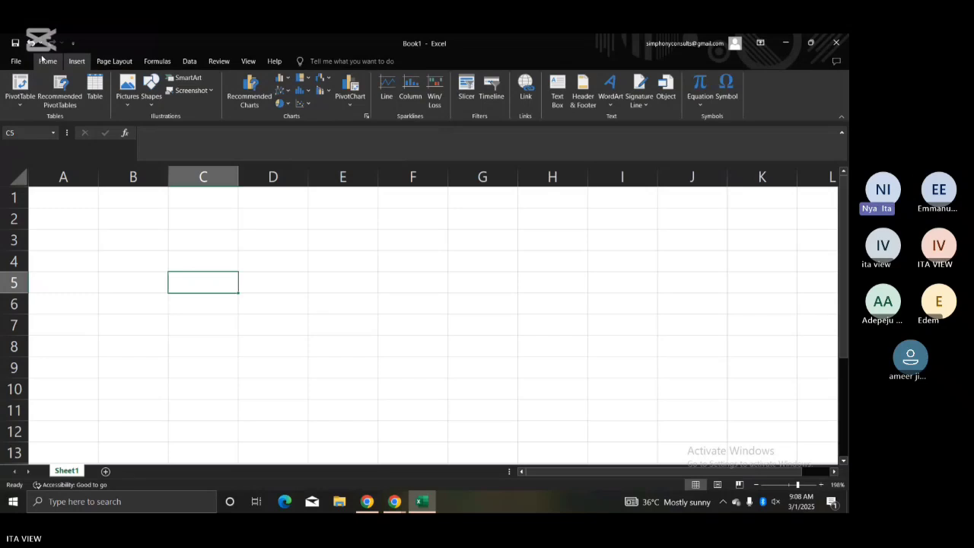
click(43, 60)
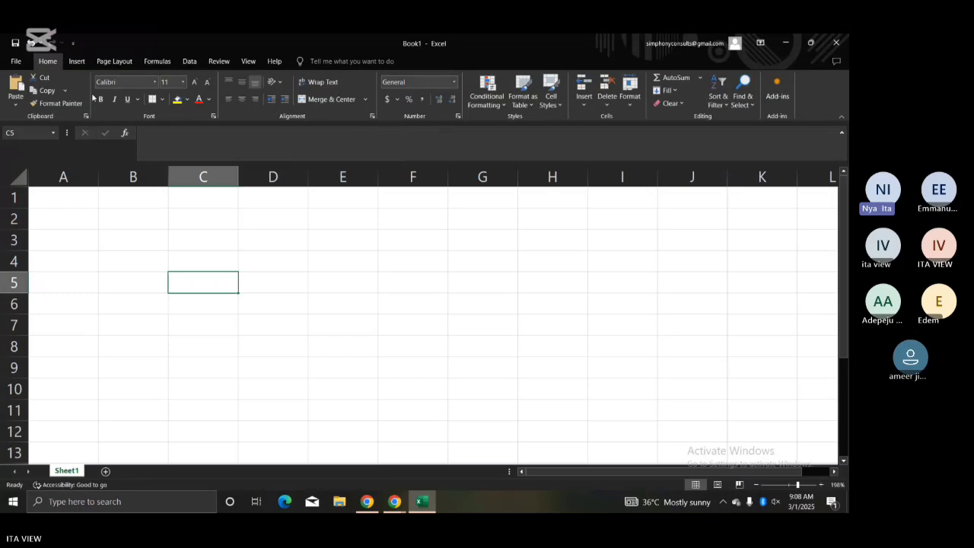
Step: Examine the Alignment, Font, Border, Fill and Protection settings in Format Cells and close them without changes
click(65, 92)
click(65, 92)
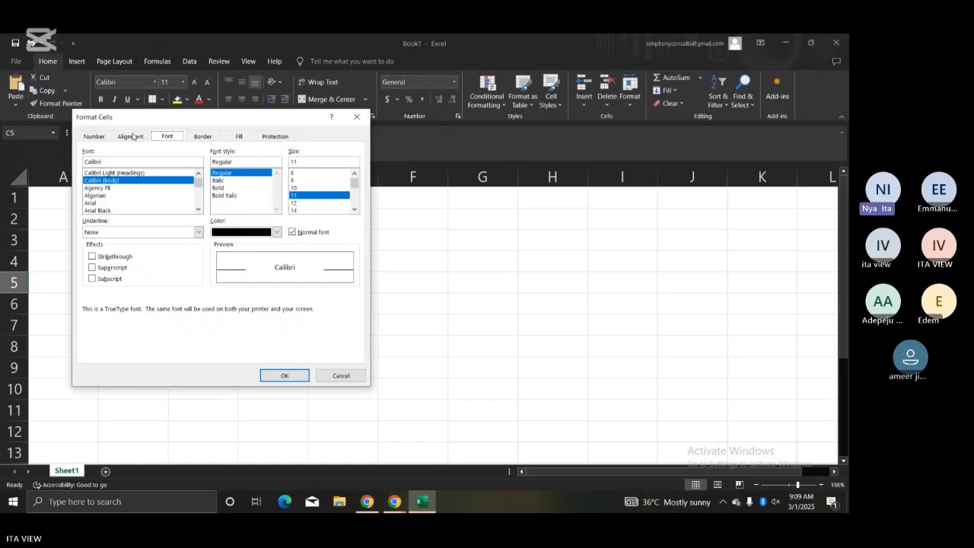
click(131, 136)
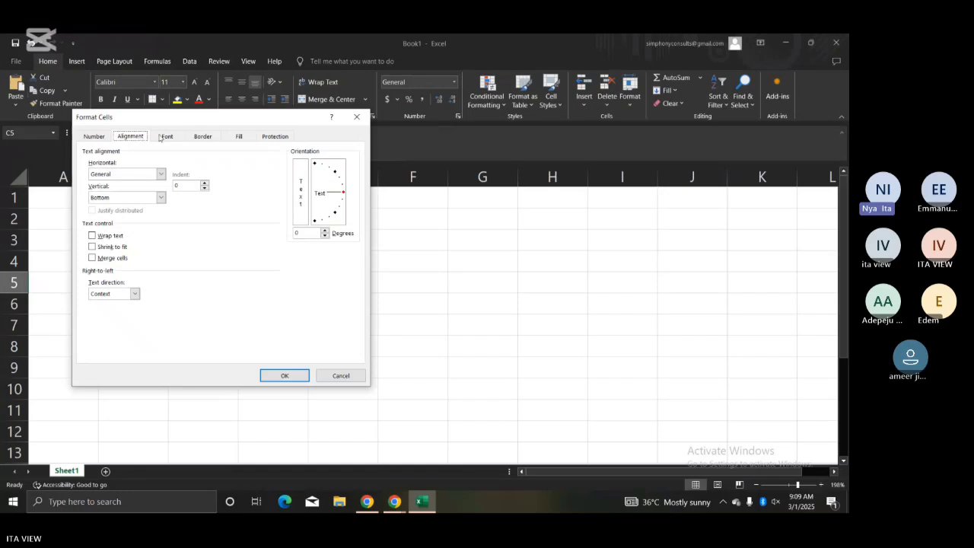
click(163, 137)
click(208, 136)
click(239, 136)
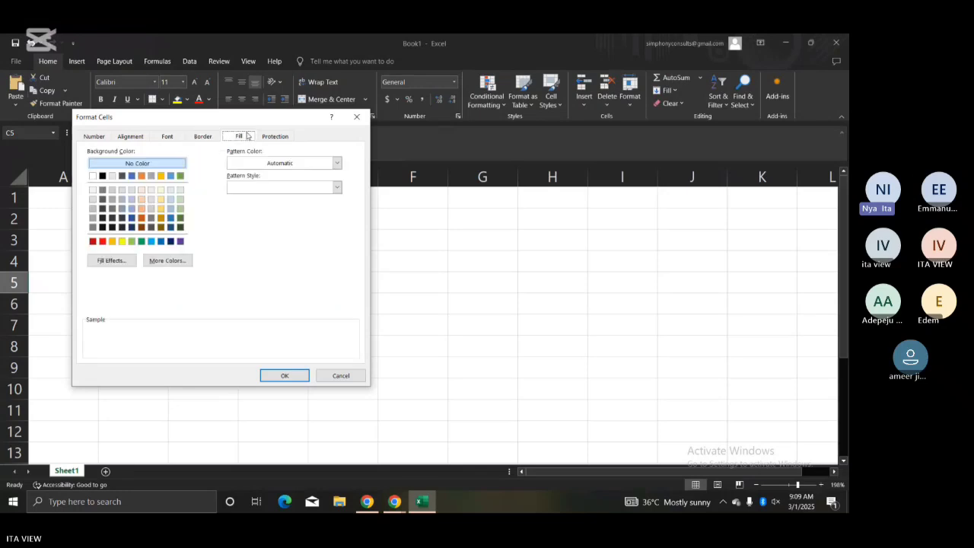
click(274, 138)
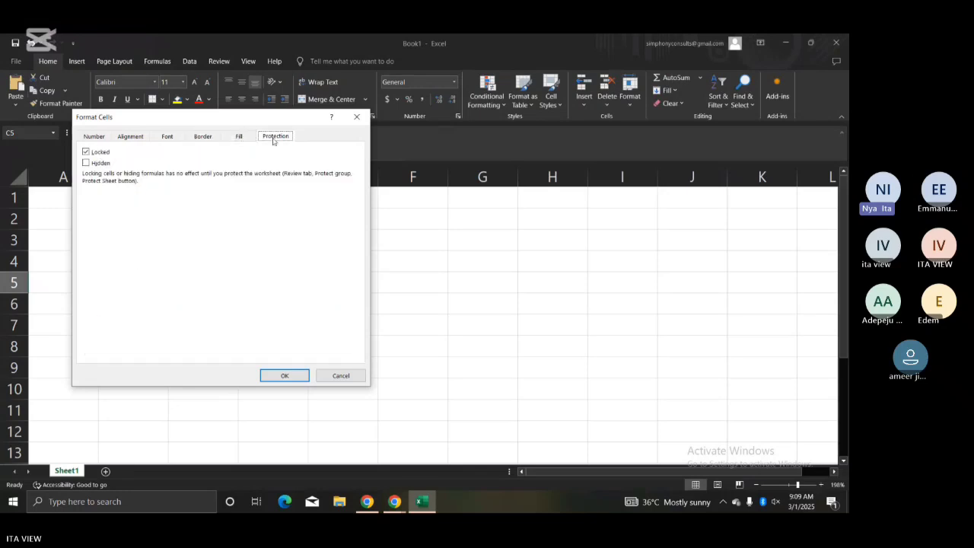
click(357, 118)
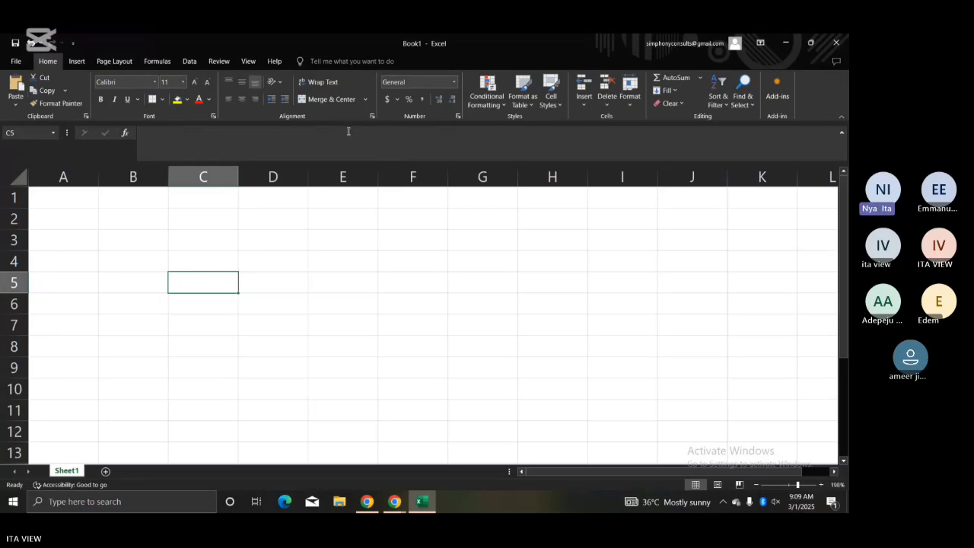
Step: Select cells B2 and A2 in turn, finishing with B2 as the active cell
double_click(203, 241)
click(114, 217)
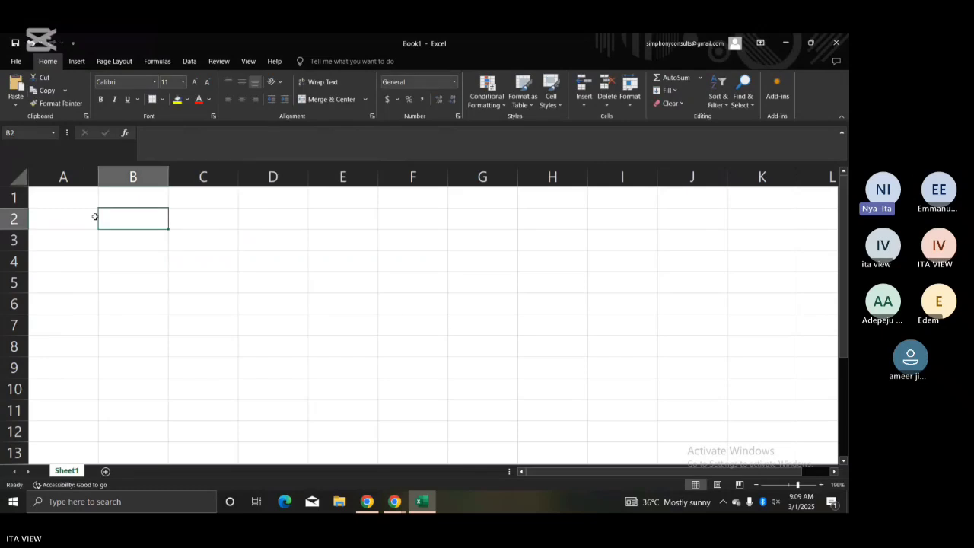
click(83, 214)
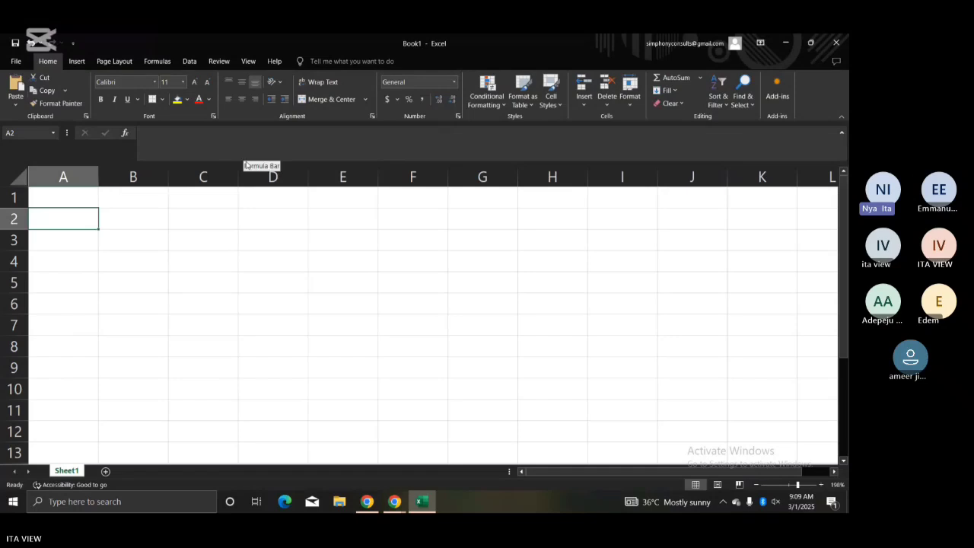
click(163, 218)
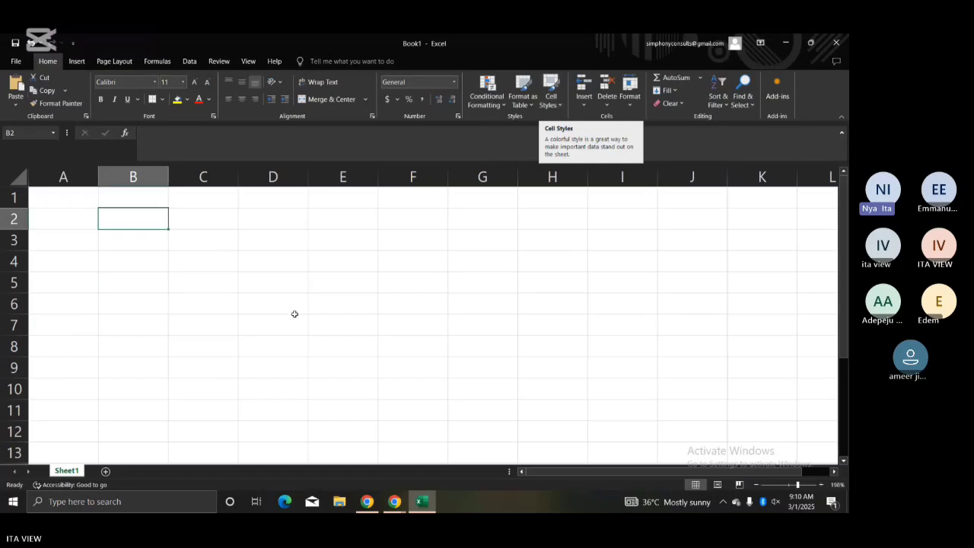
Step: Add three new worksheets to the workbook, view Sheet2 and return to Sheet1
click(105, 472)
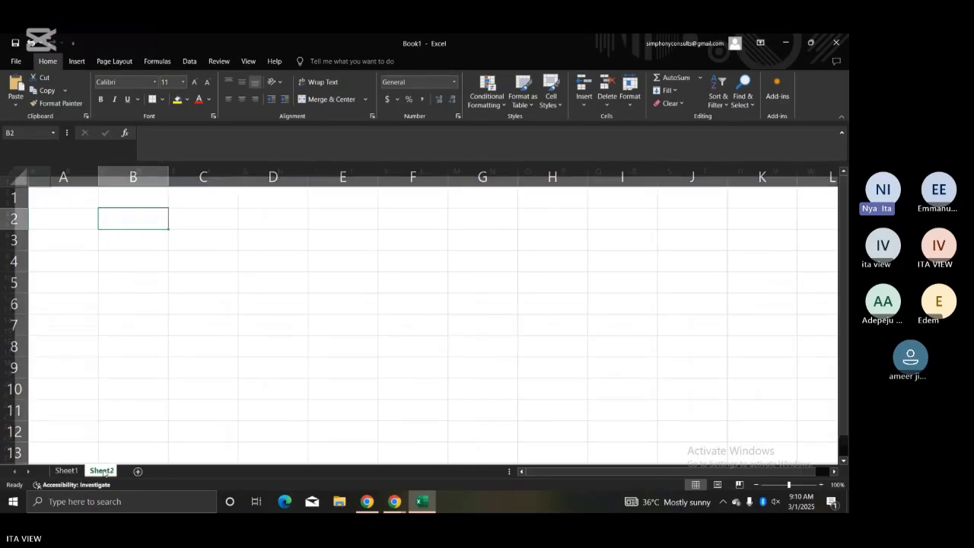
click(142, 470)
click(175, 472)
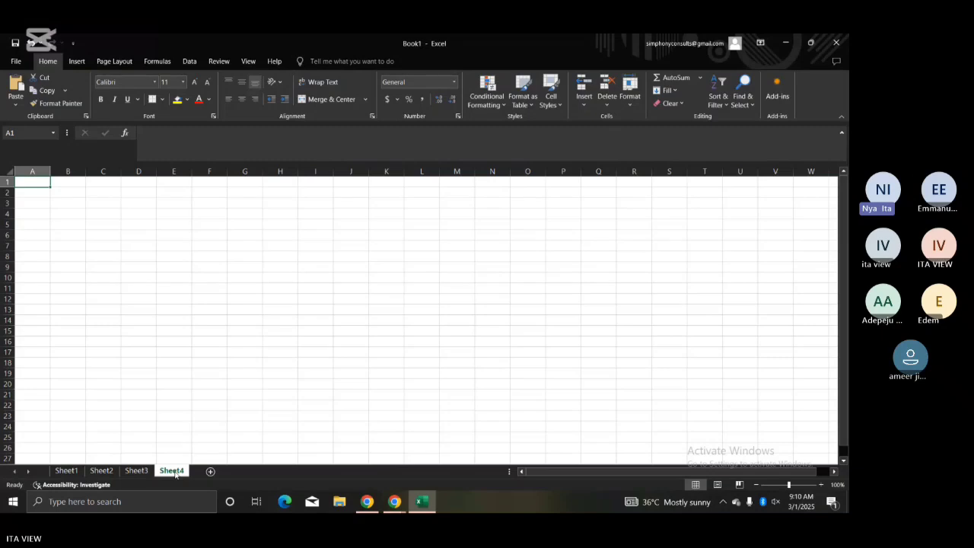
click(102, 470)
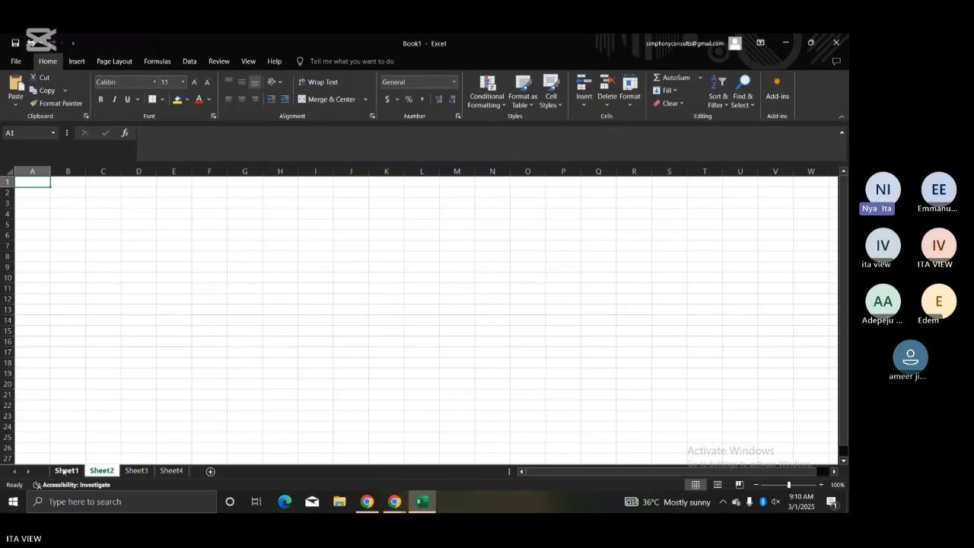
click(66, 470)
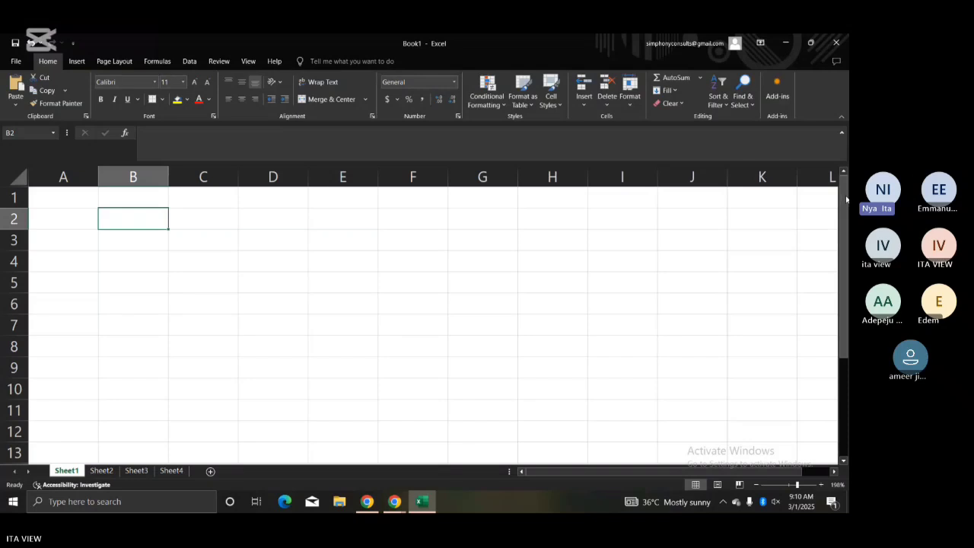
Step: Demonstrate vertical and horizontal scrolling on Sheet1 and select cell B3
drag(846, 199, 813, 165)
drag(631, 469, 532, 471)
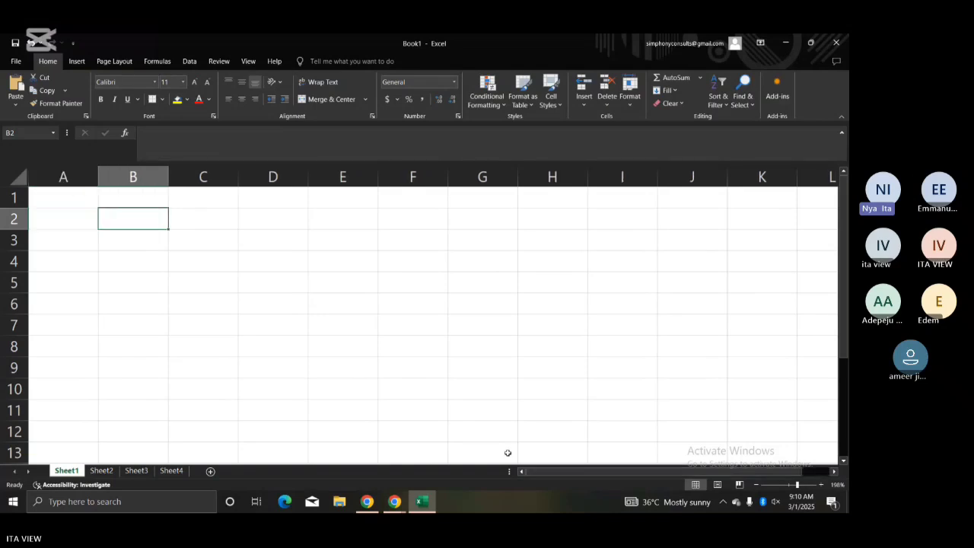
click(155, 249)
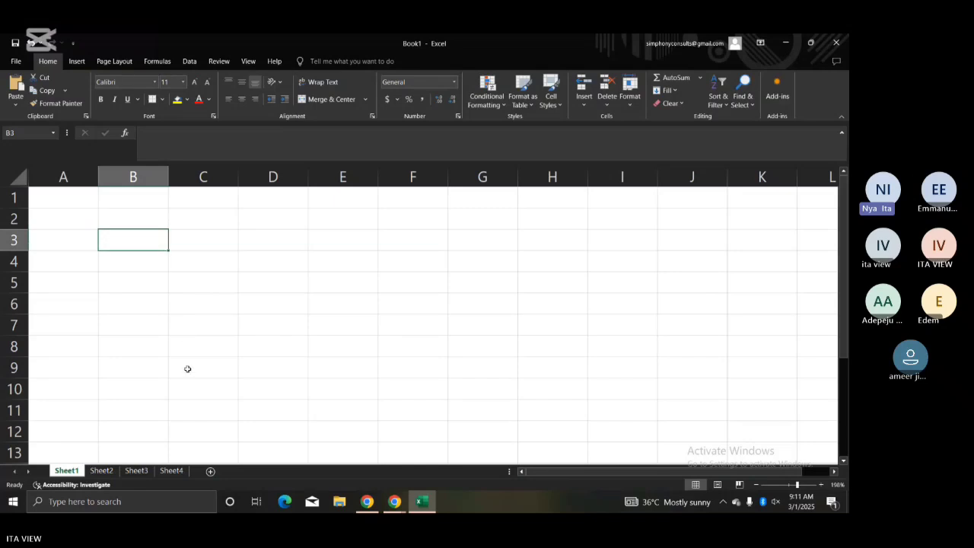
Step: View the workbook's file management options, return to Sheet1 and start editing cell A2 in the formula bar
click(18, 61)
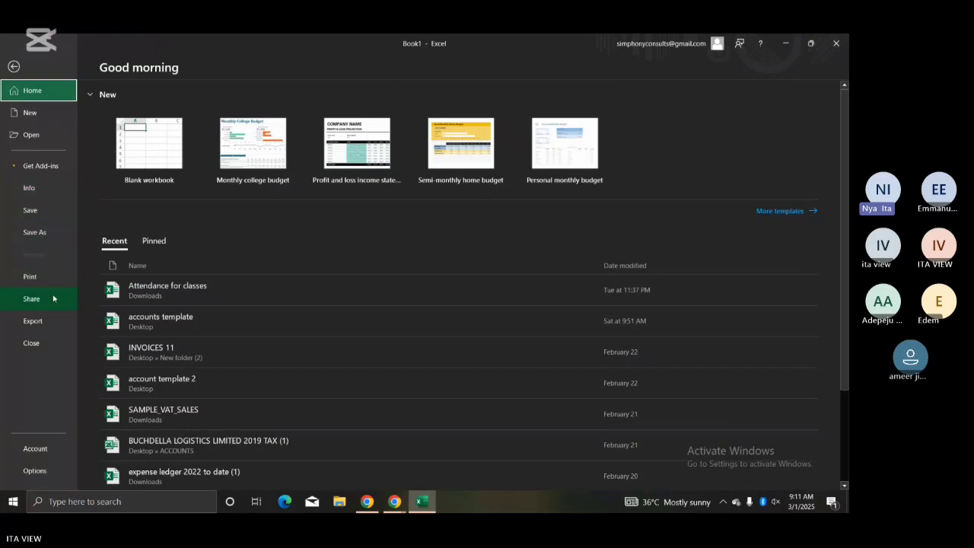
click(14, 67)
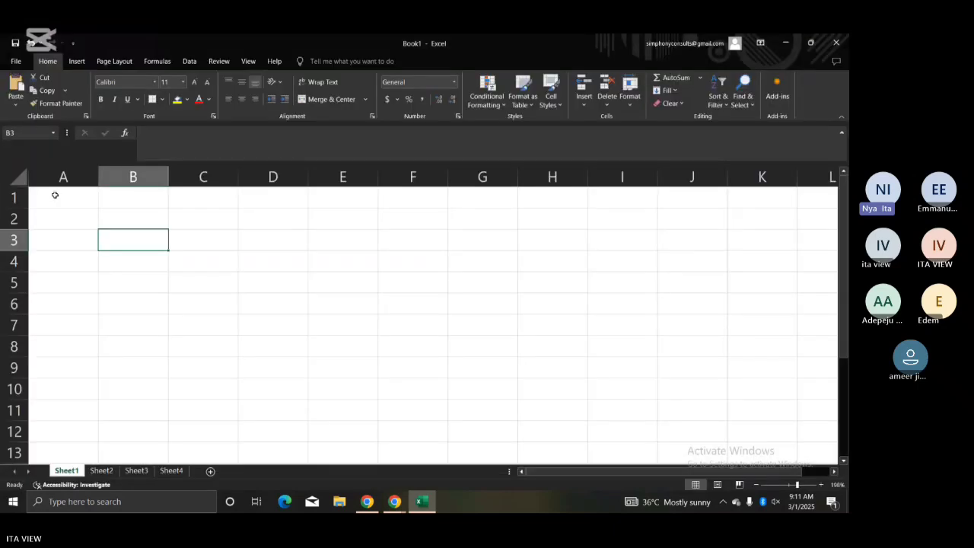
click(65, 224)
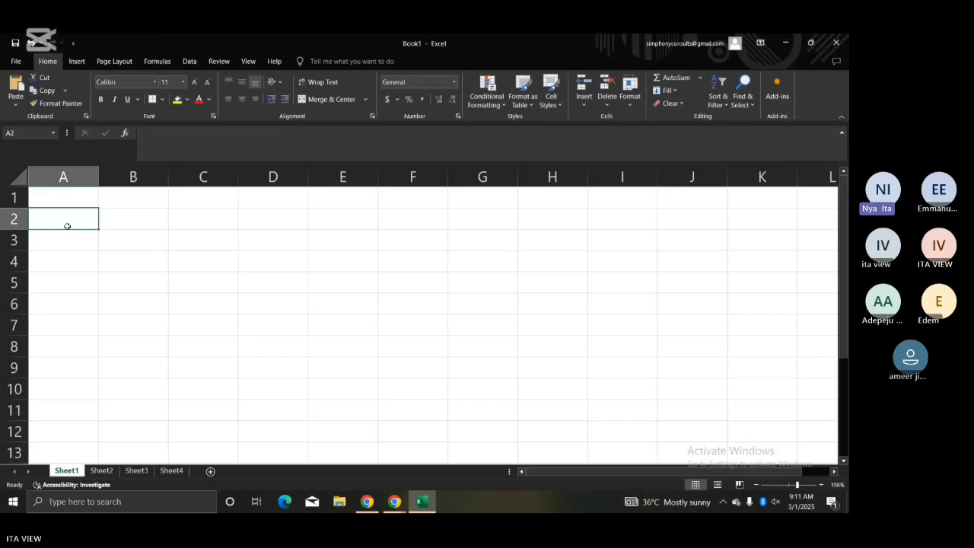
click(143, 140)
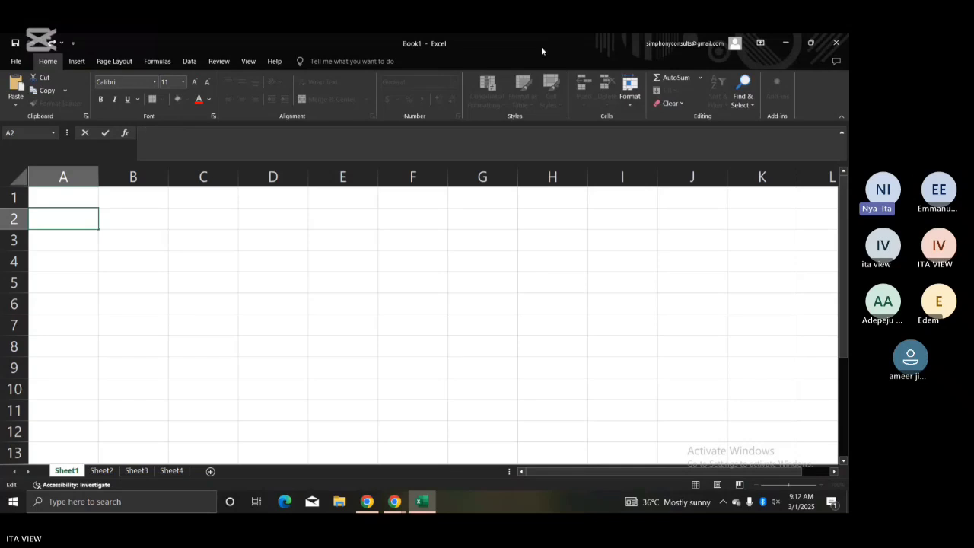
Step: Start closing the workbook, cancel the request to save changes and select cell F6
click(835, 44)
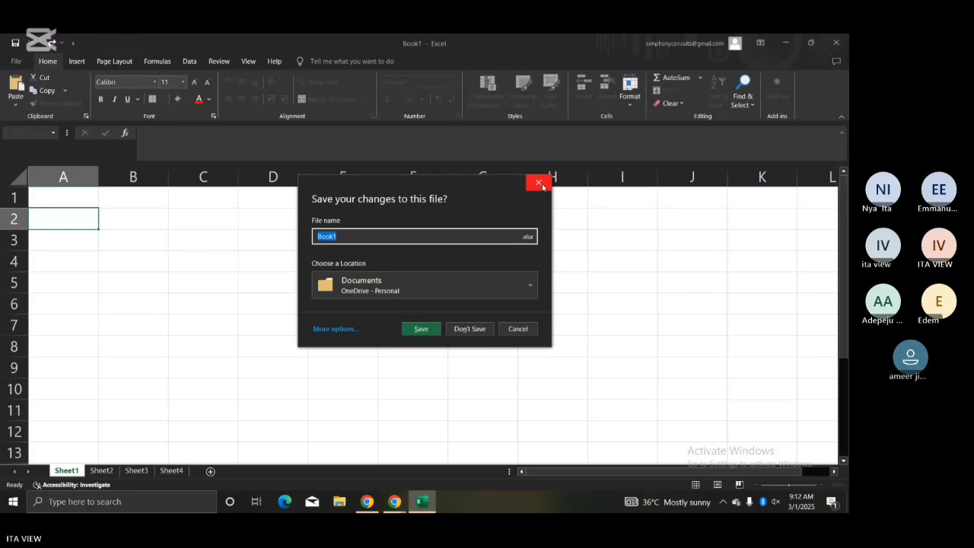
click(517, 328)
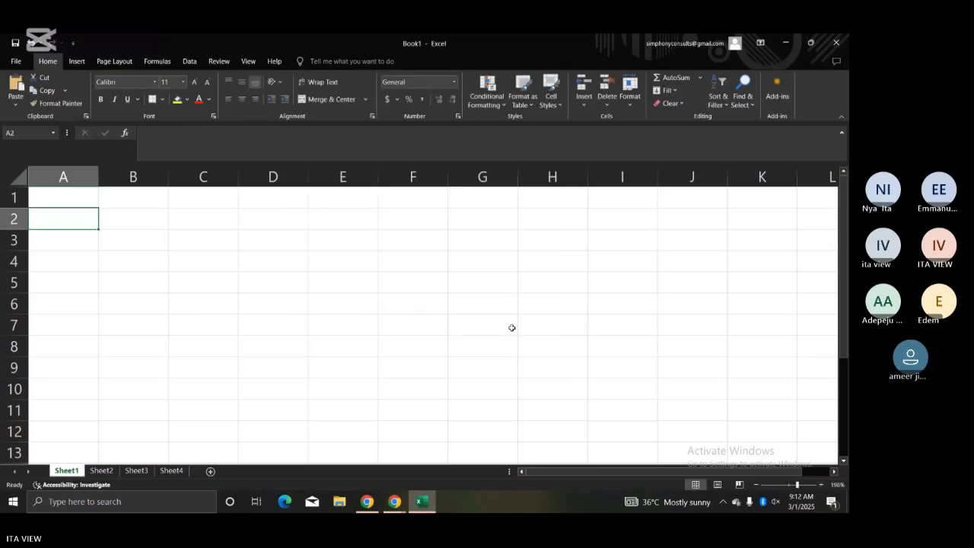
click(420, 306)
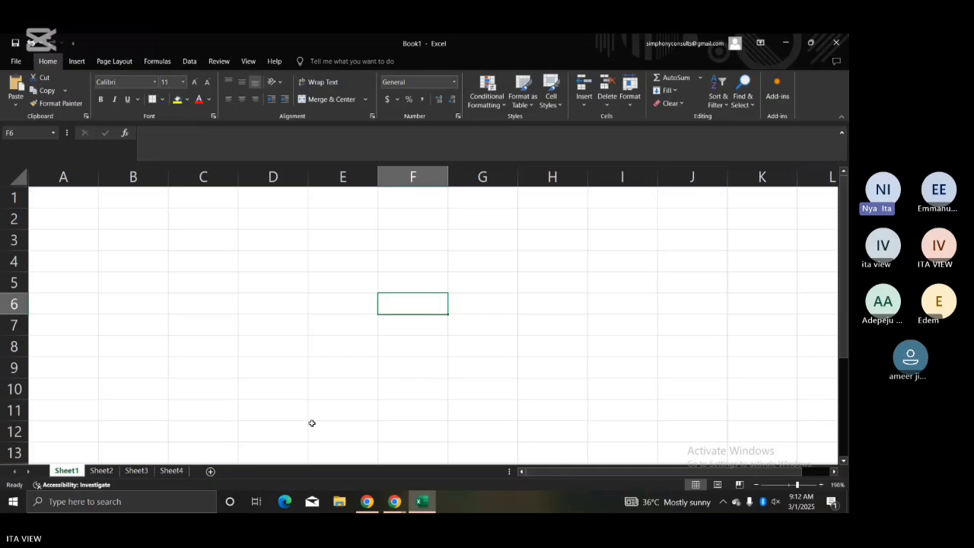
Step: Demonstrate cell addresses on Sheet1 by selecting individual cells including A1, B2, C3, C5 and B1
click(80, 232)
click(77, 204)
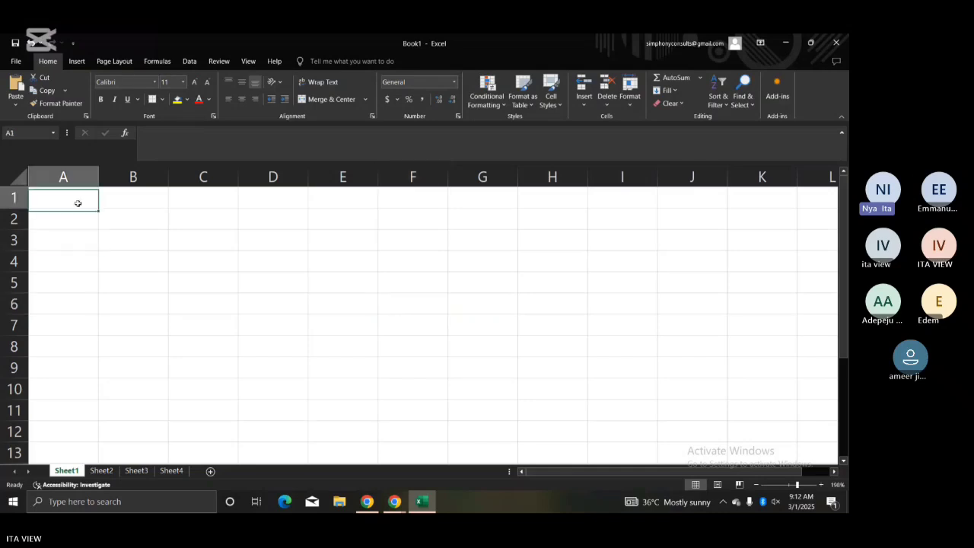
click(123, 218)
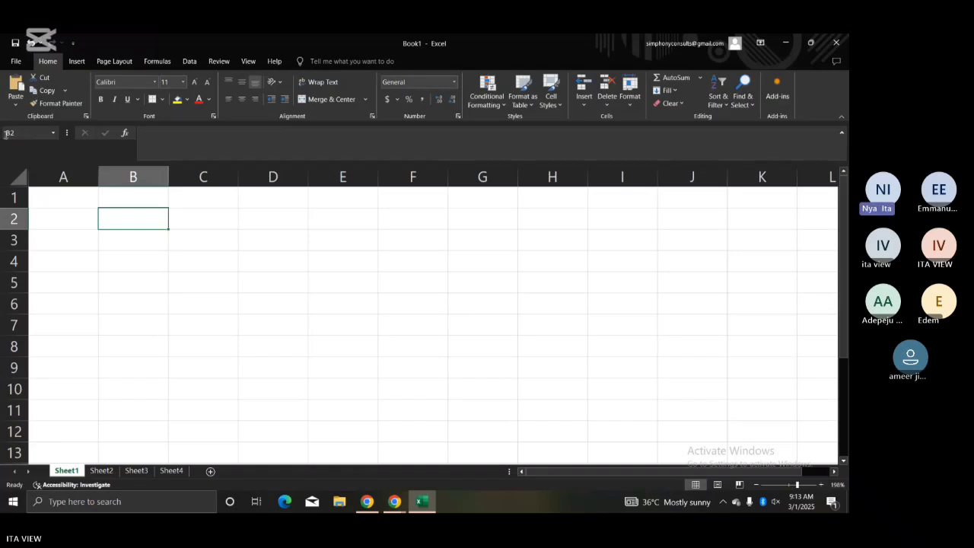
click(205, 236)
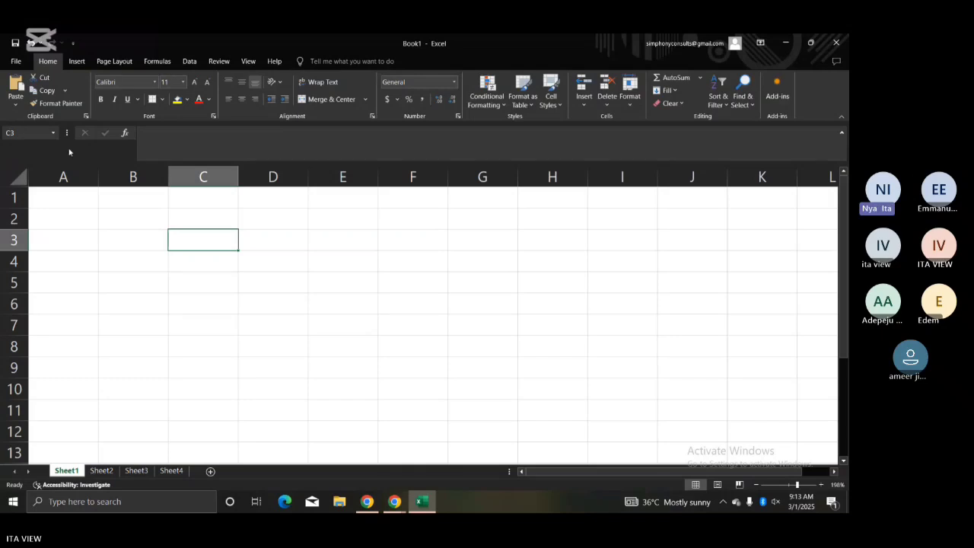
click(214, 282)
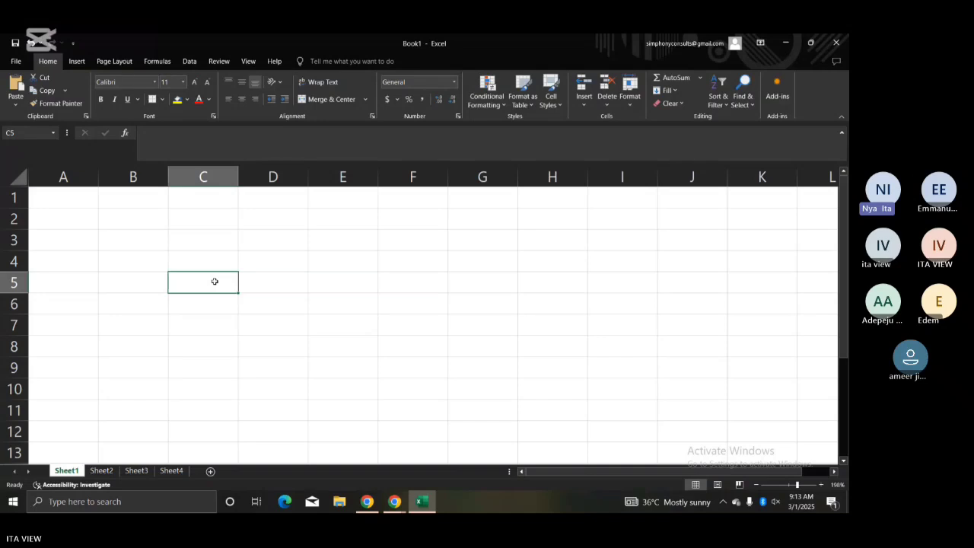
click(130, 203)
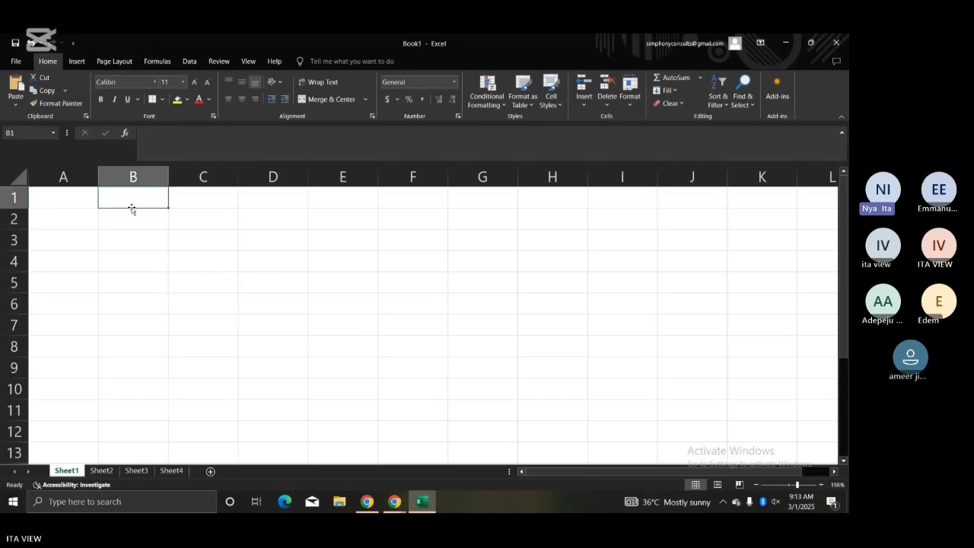
click(132, 216)
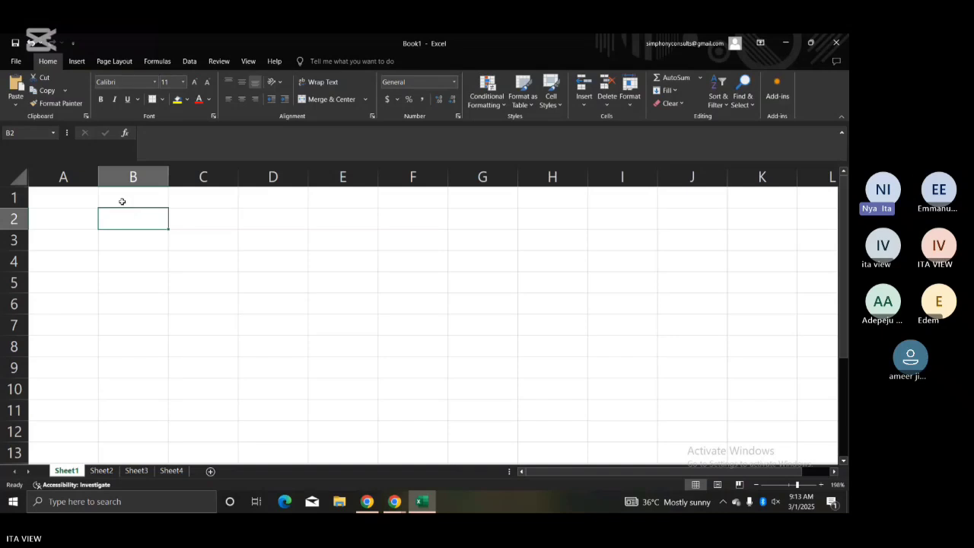
click(122, 201)
click(92, 199)
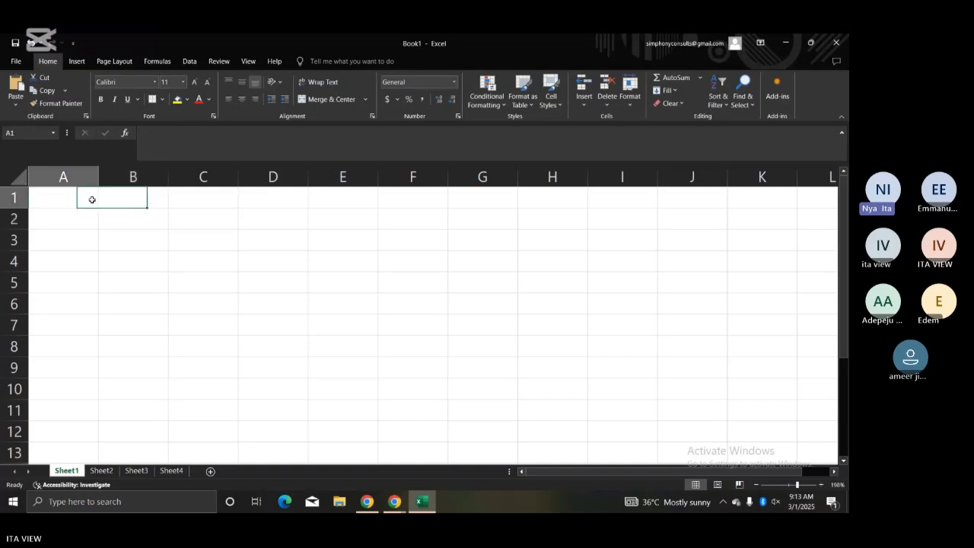
Step: Enter the numbers 1, 2, 3, 4 and 5 down column B in cells B1 to B5
click(127, 203)
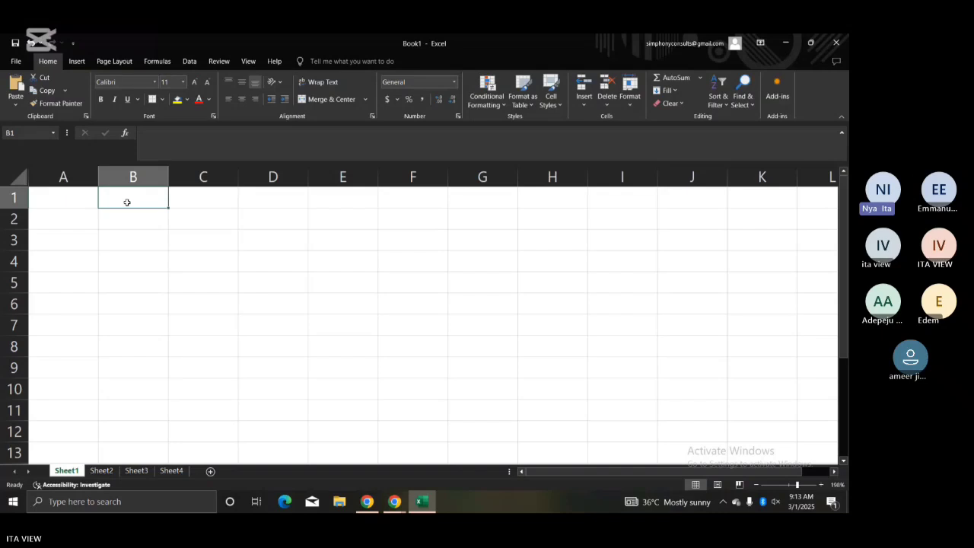
text(1)
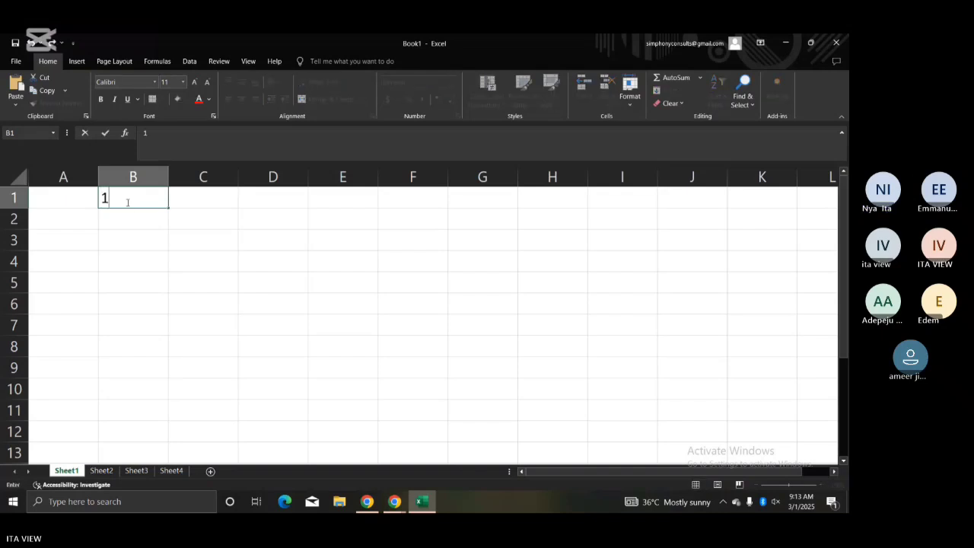
key(Return)
text(2)
key(Return)
text(3)
key(Return)
text(4)
key(Return)
text(5)
key(Return)
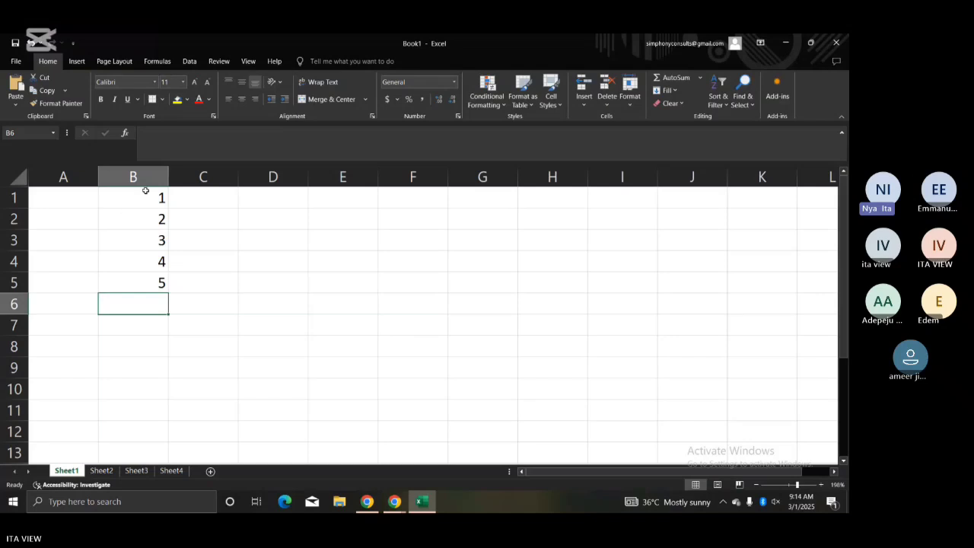
Step: Select B1:B5, extend the number series down to cell B12 with AutoFill and reselect cell B1
click(146, 191)
click(146, 264)
click(144, 301)
click(152, 198)
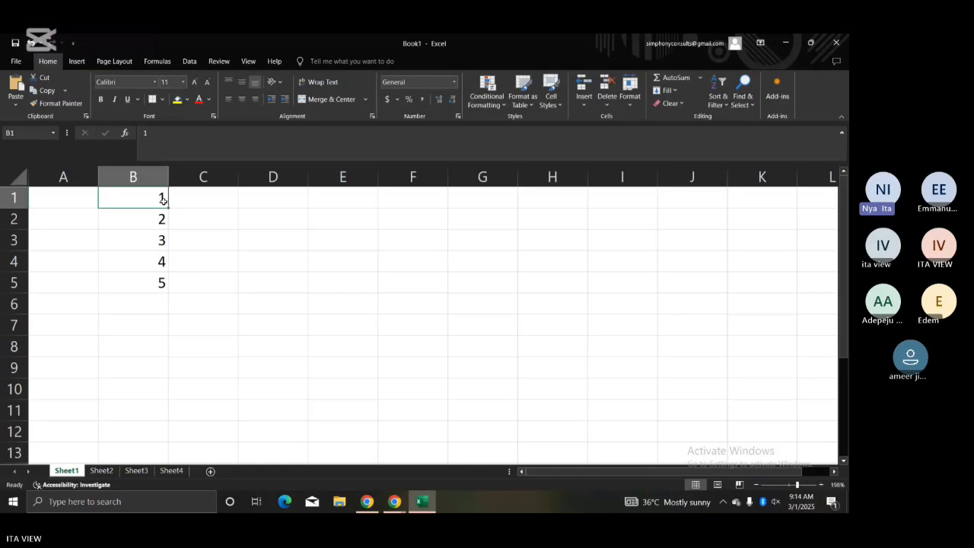
drag(163, 200, 156, 283)
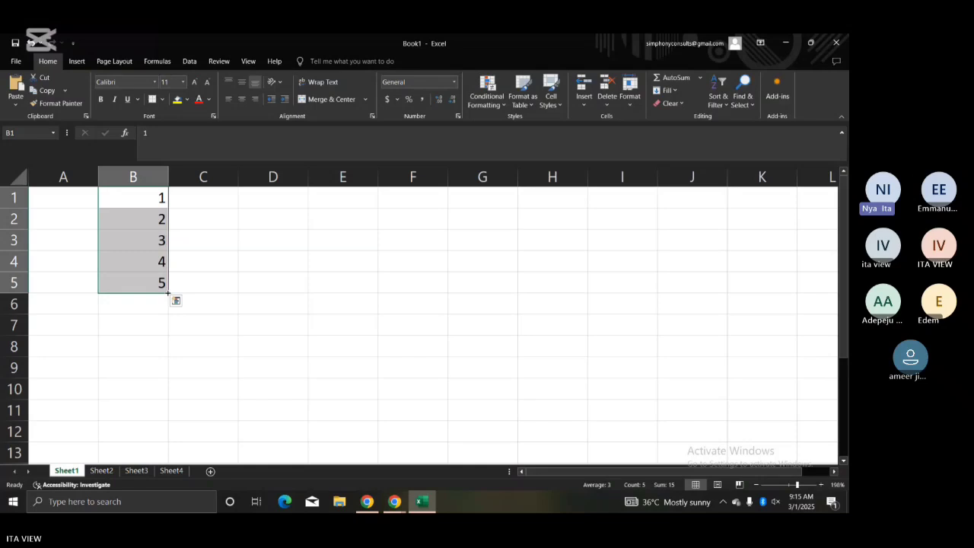
mouse_move(168, 292)
mouse_down()
mouse_move(171, 306)
mouse_move(163, 283)
mouse_up()
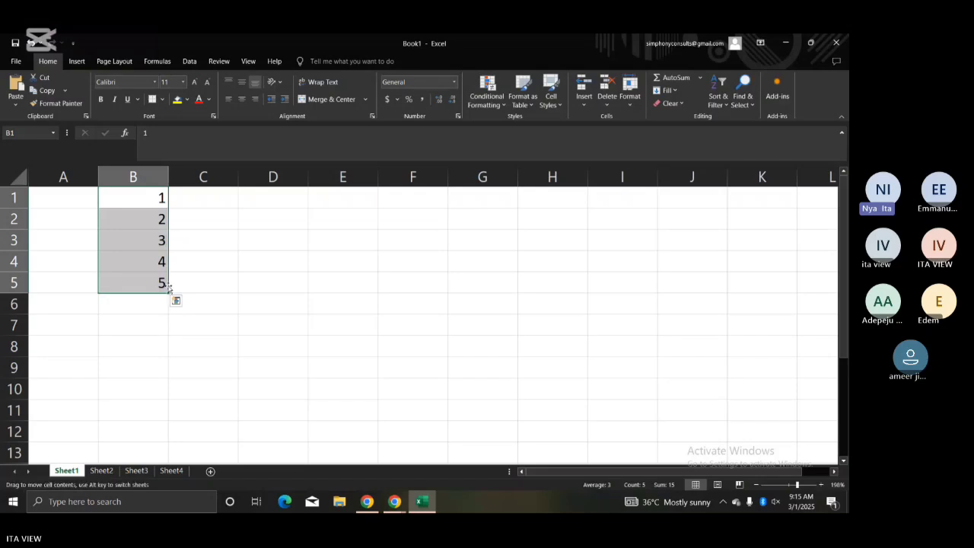
drag(168, 291, 164, 436)
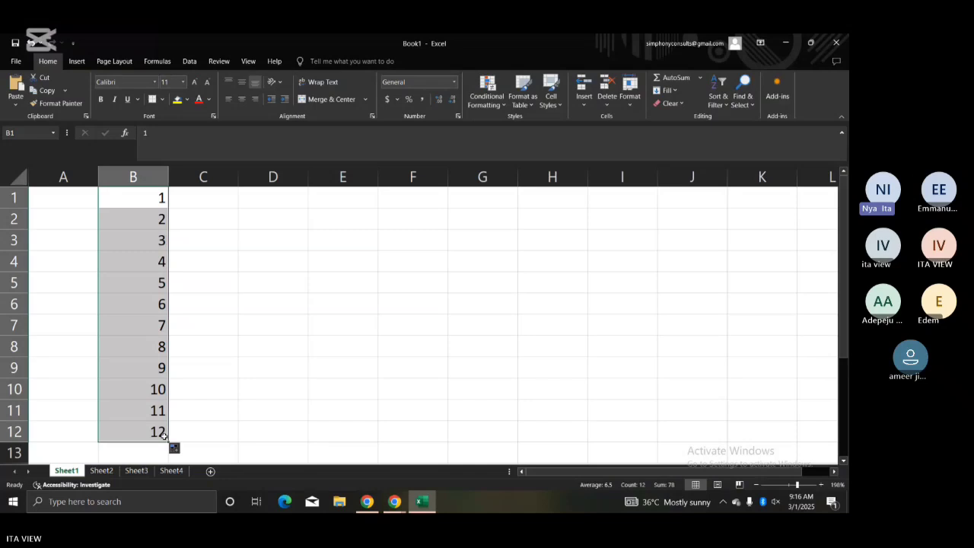
click(214, 388)
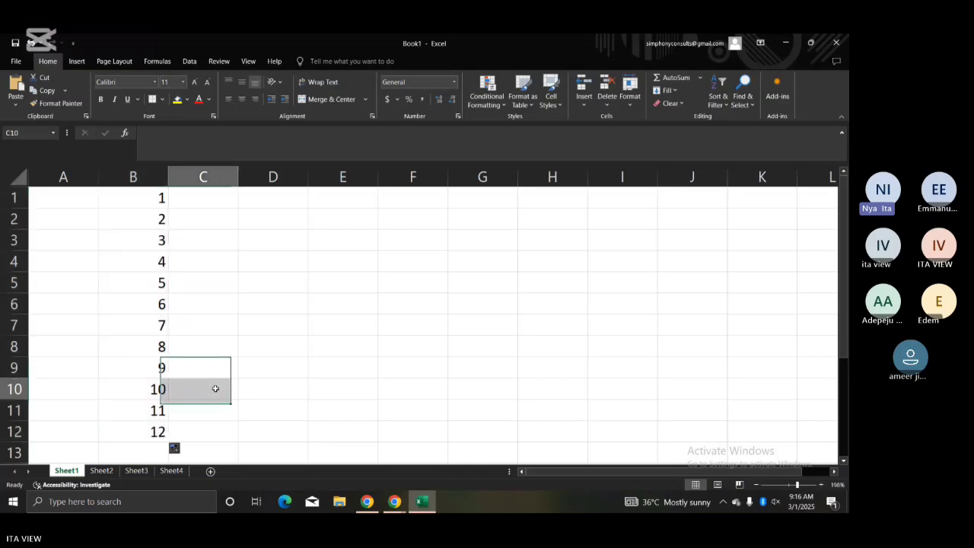
click(197, 286)
click(176, 213)
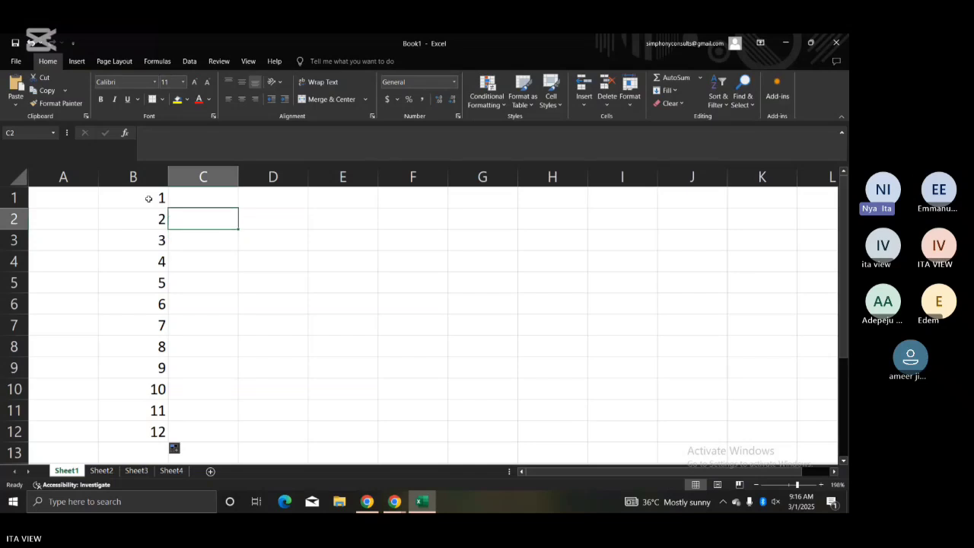
click(147, 197)
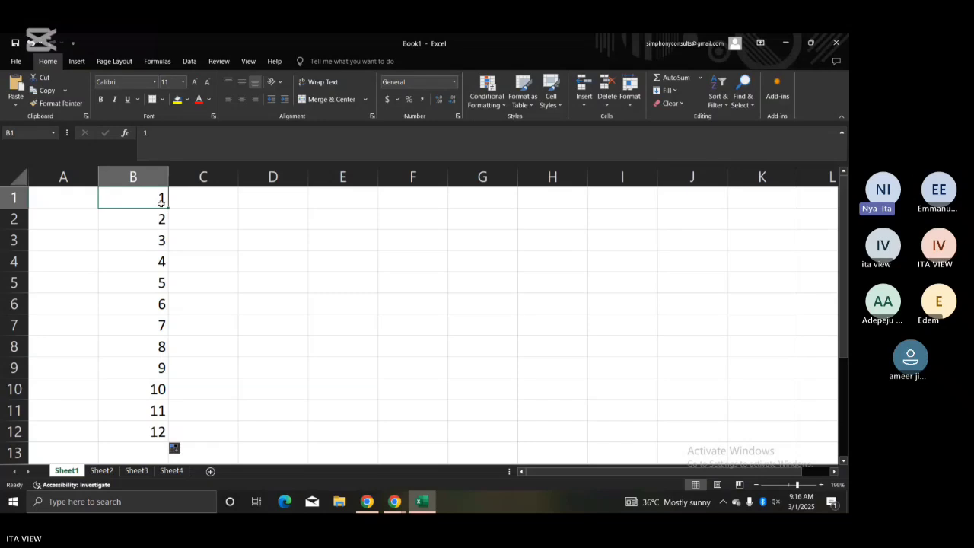
Step: Enter the even numbers 2, 4, 6 and 8 down column C in cells C2 to C5
click(203, 210)
text(2)
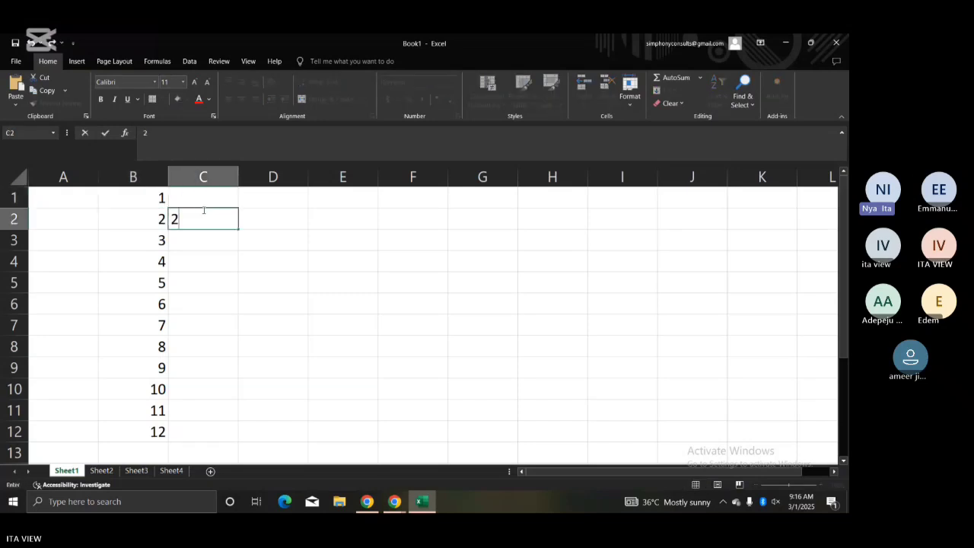
key(Return)
text(4)
key(Return)
text(6)
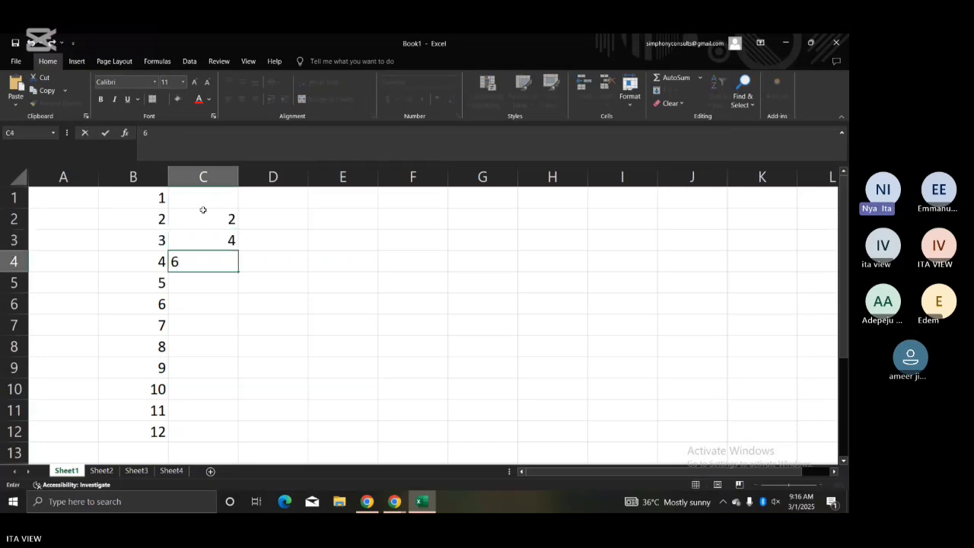
key(Return)
text(8)
key(Return)
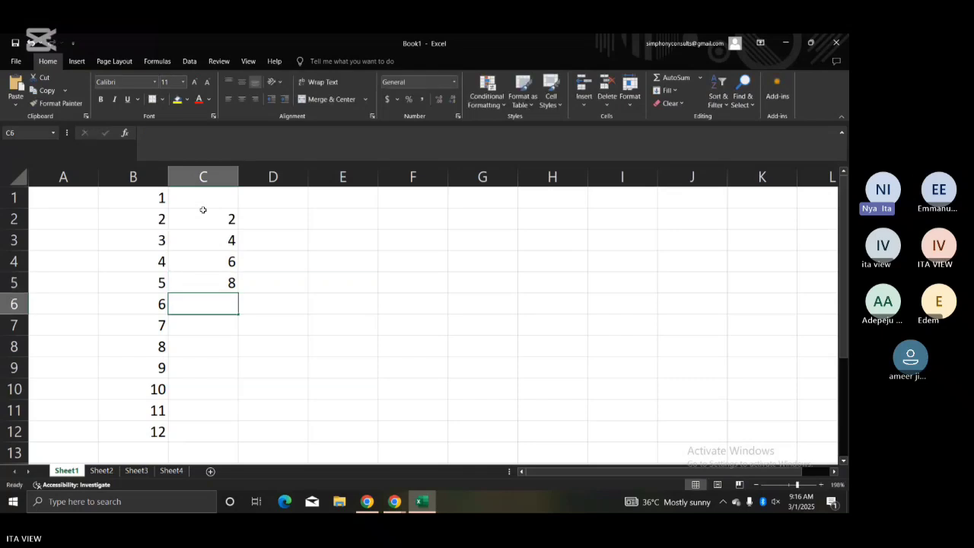
Step: Select C2:C5 and extend the even-number series down to cell C12 with AutoFill
click(220, 215)
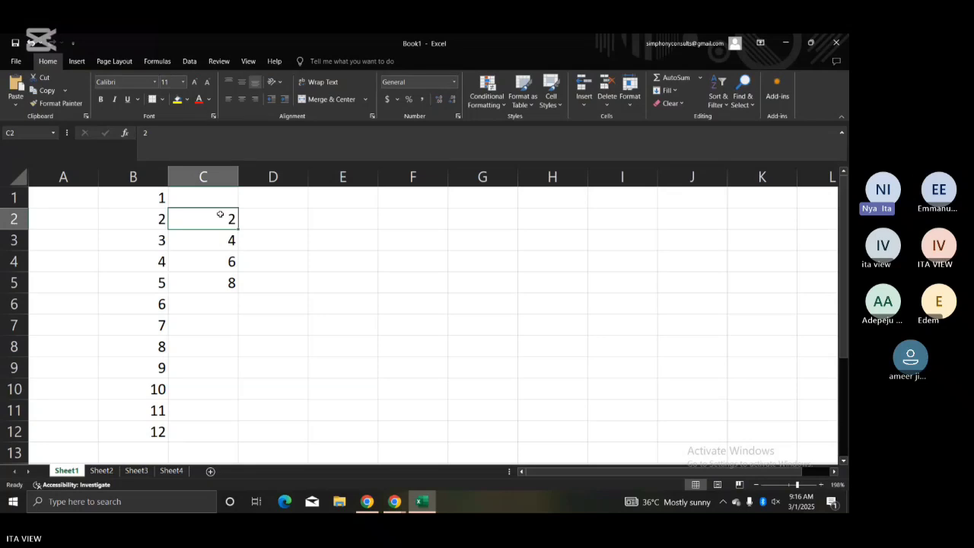
drag(220, 215, 215, 277)
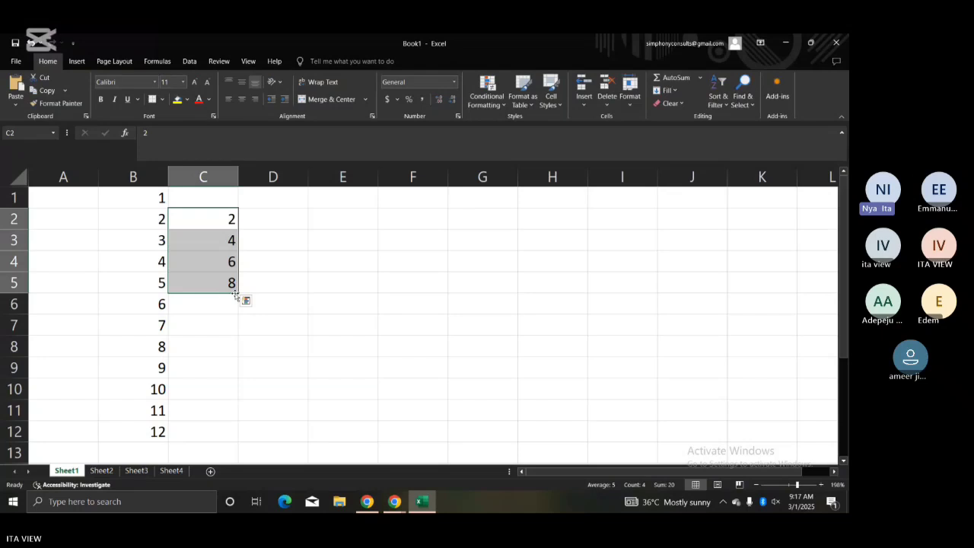
drag(235, 295, 233, 432)
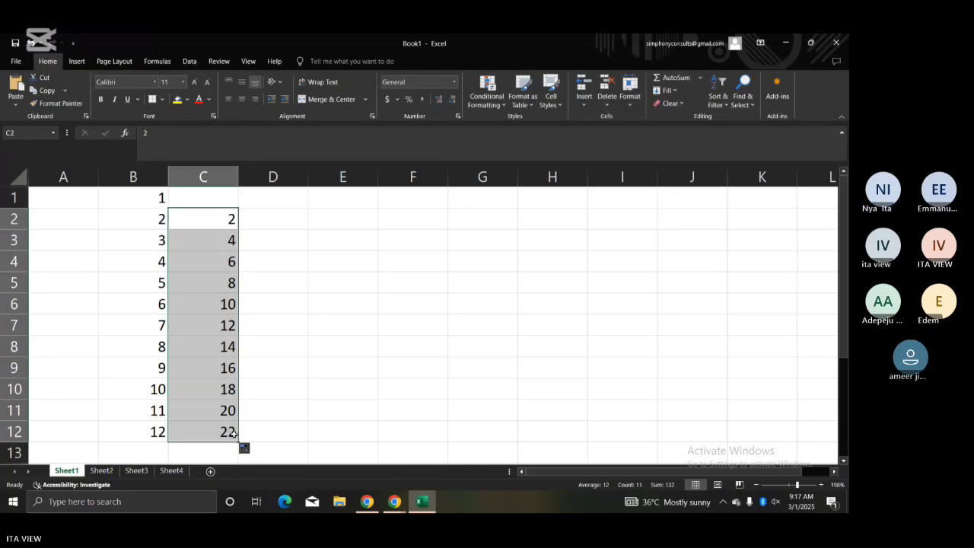
click(292, 286)
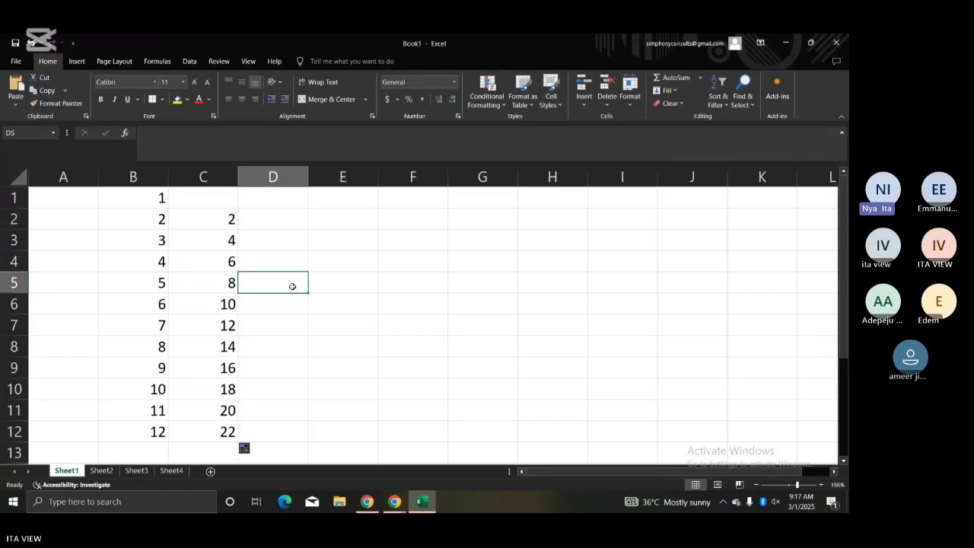
Step: Enter the multiples of three 3, 6, 9 and 12 down column D in cells D3 to D6
click(299, 232)
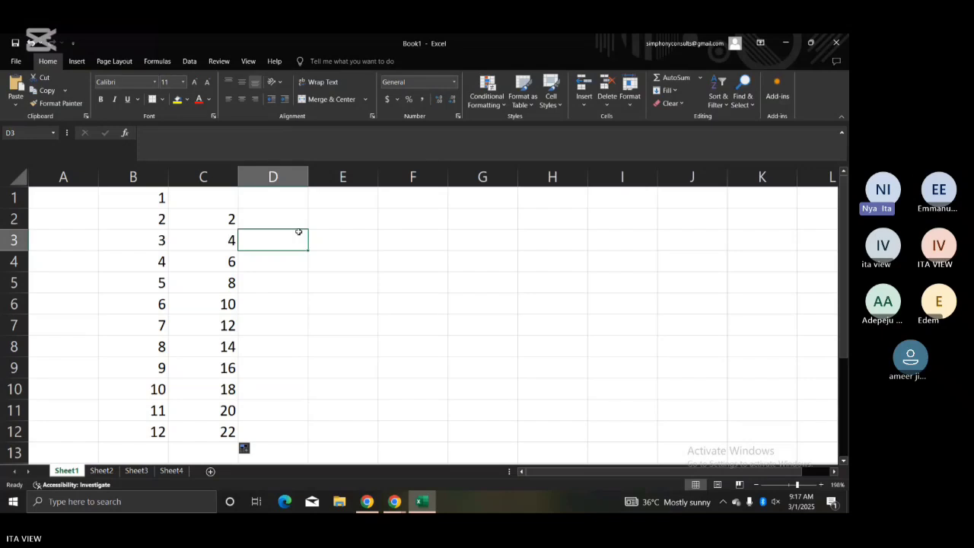
text(3)
key(Return)
text(6)
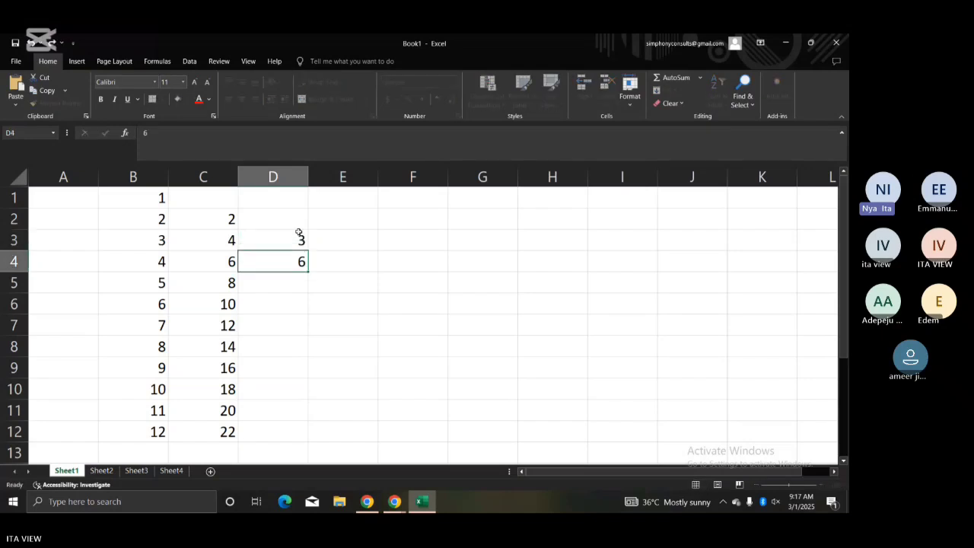
key(Return)
text(9)
key(Return)
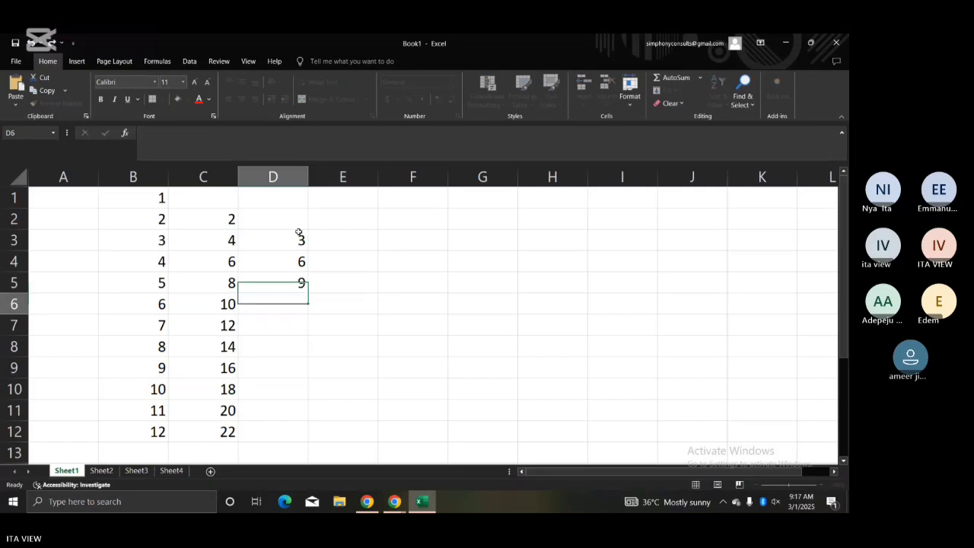
text(12)
key(Return)
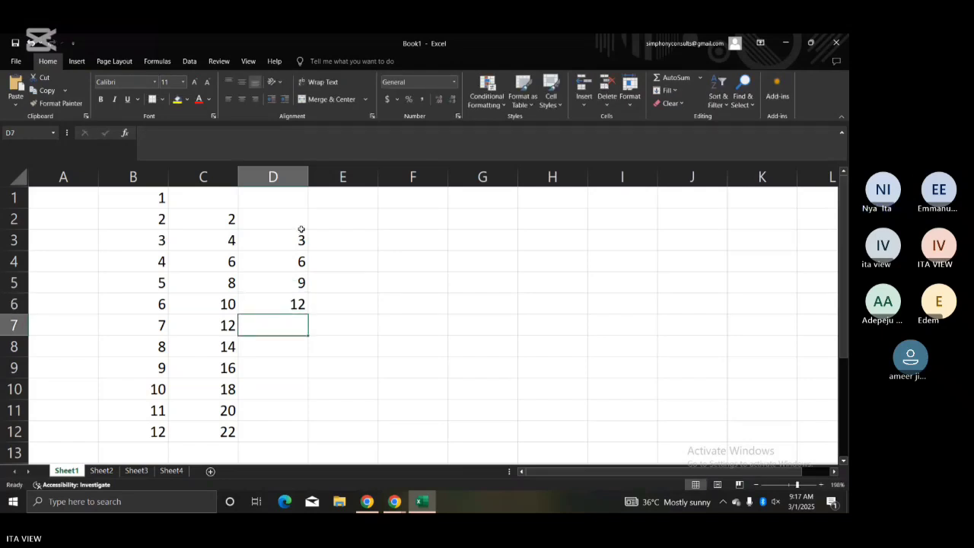
Step: Select D3:D6 and extend the multiples-of-three series down to cell D12 with AutoFill
click(295, 232)
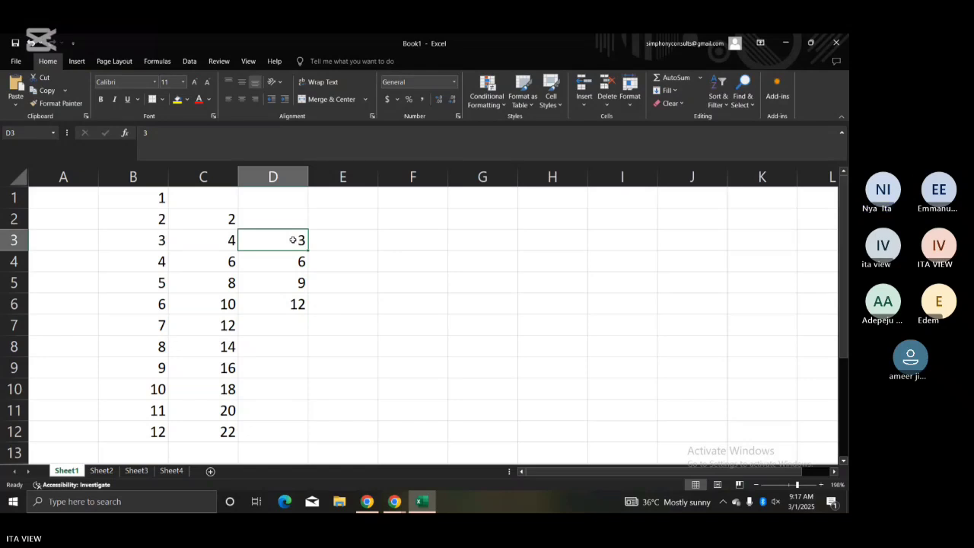
drag(292, 239, 299, 433)
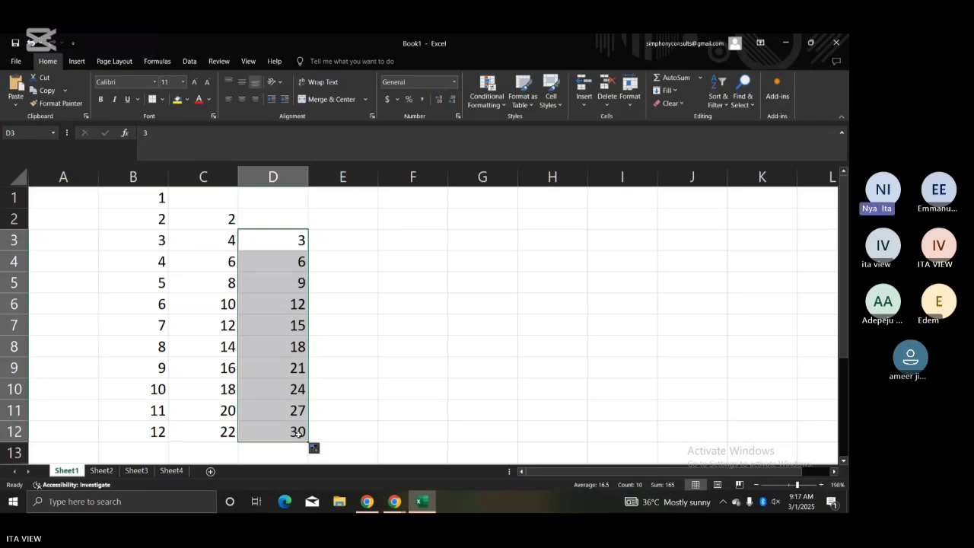
click(411, 373)
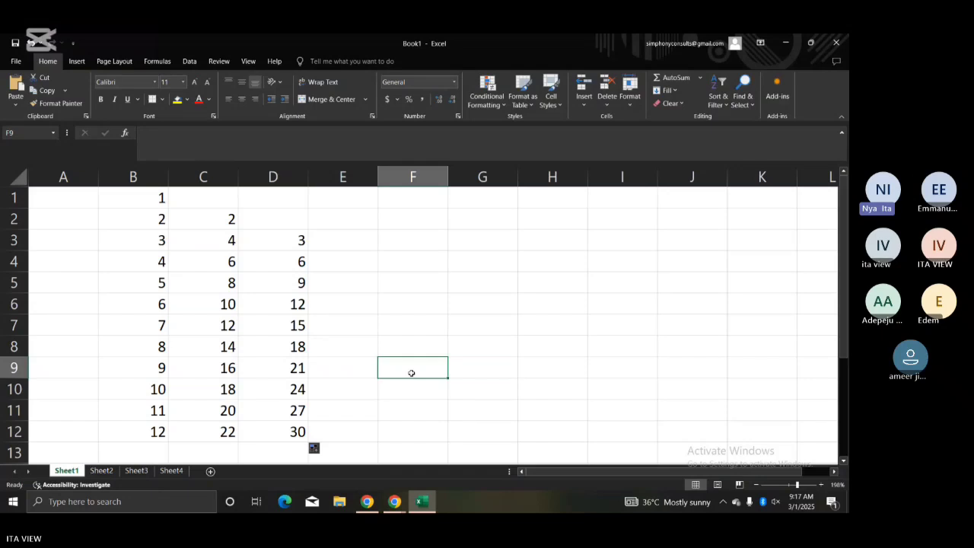
Step: Demonstrate selecting the range C2:E12, clear that selection and select the single cells C2 and D2
click(207, 219)
drag(210, 220, 309, 432)
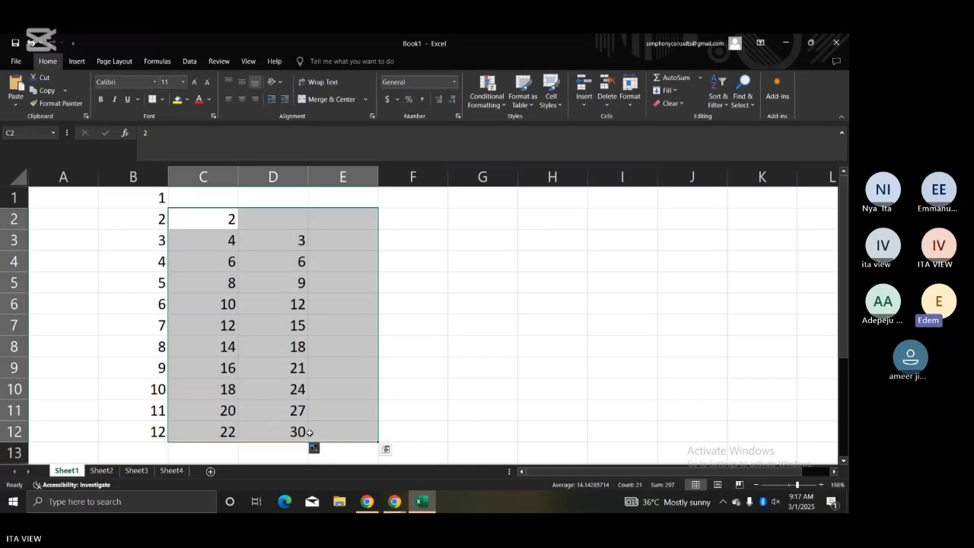
click(395, 387)
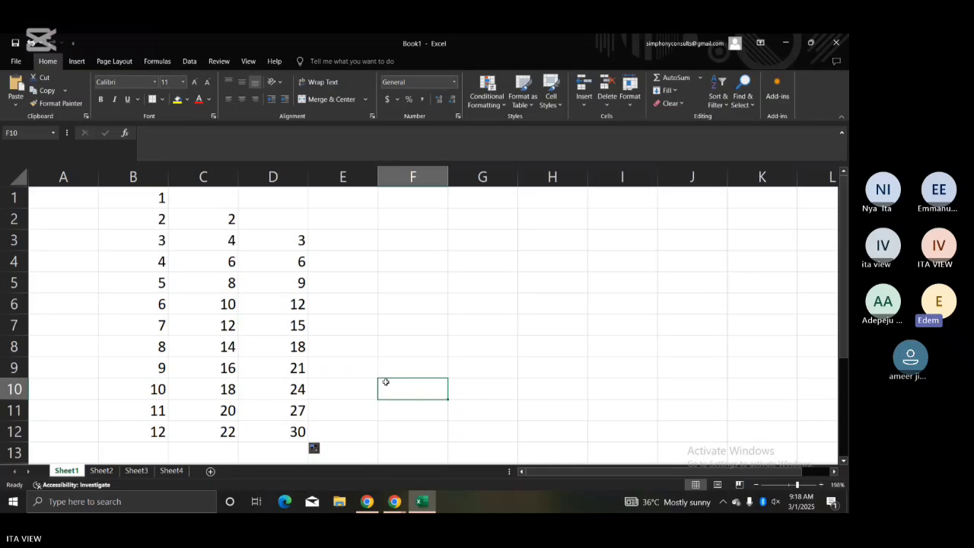
click(200, 223)
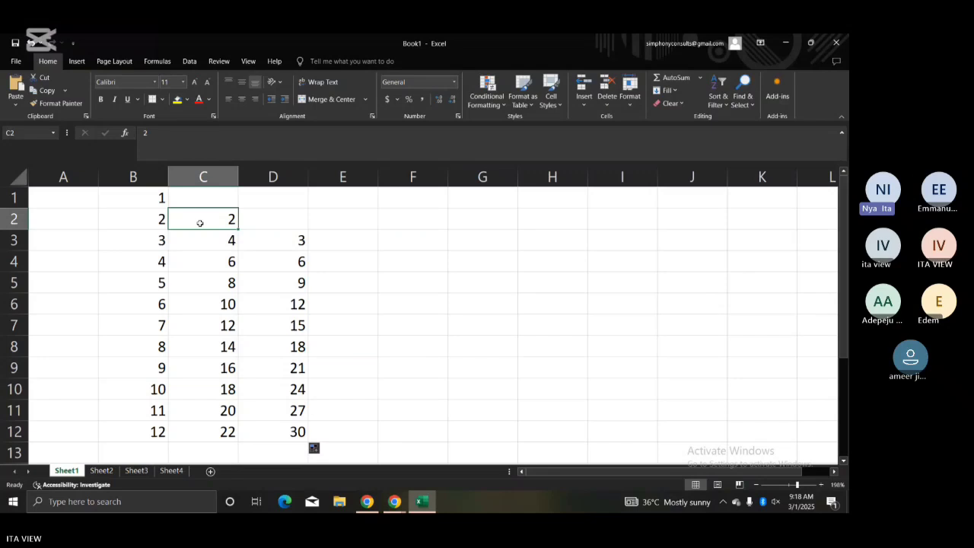
drag(239, 224, 250, 228)
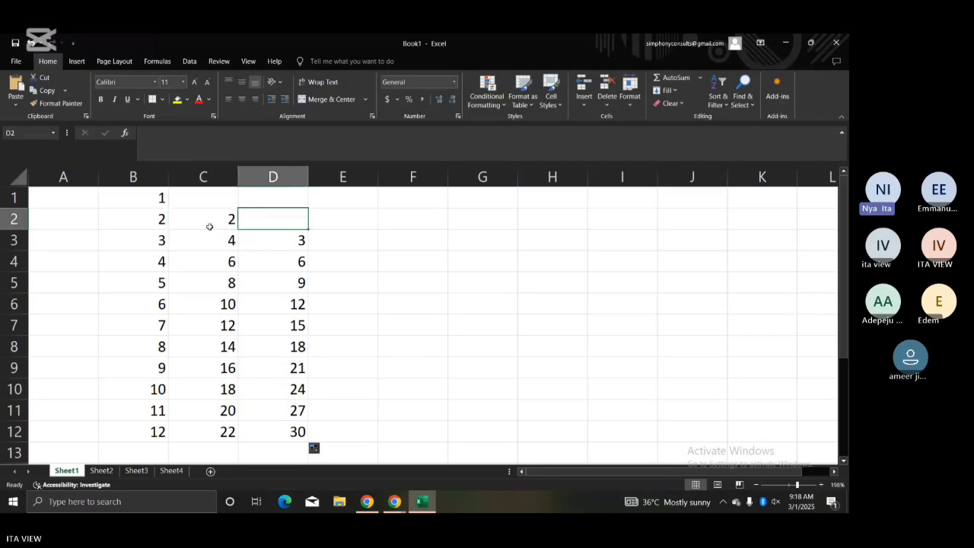
Step: Clear the contents of the range C2:E12 to remove the even-number and multiples-of-three series
click(821, 485)
click(821, 486)
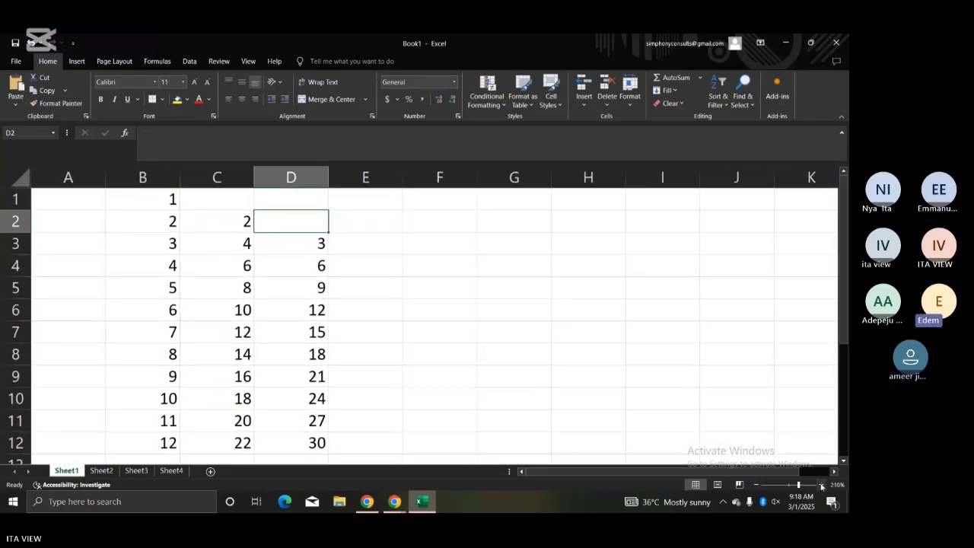
click(821, 485)
drag(844, 237, 831, 188)
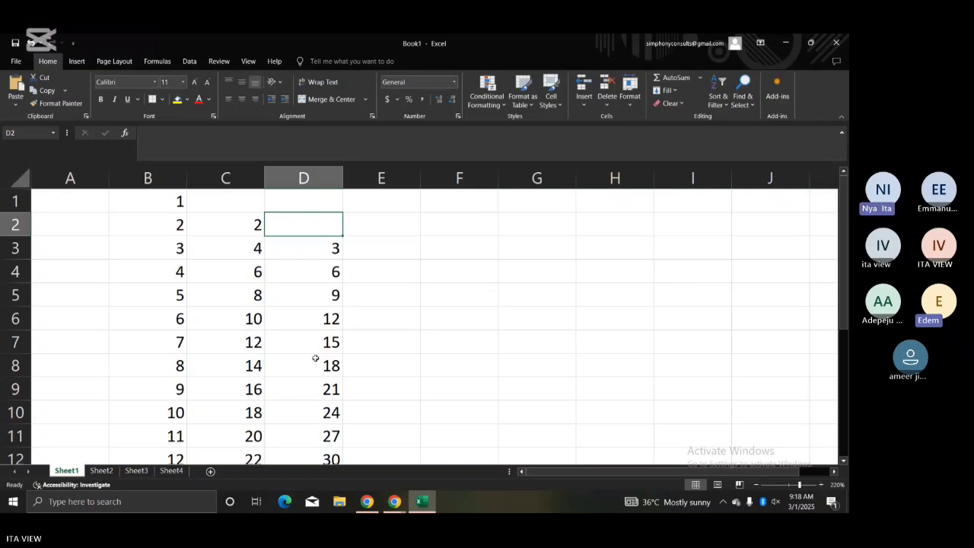
click(234, 220)
drag(233, 220, 405, 456)
key(Delete)
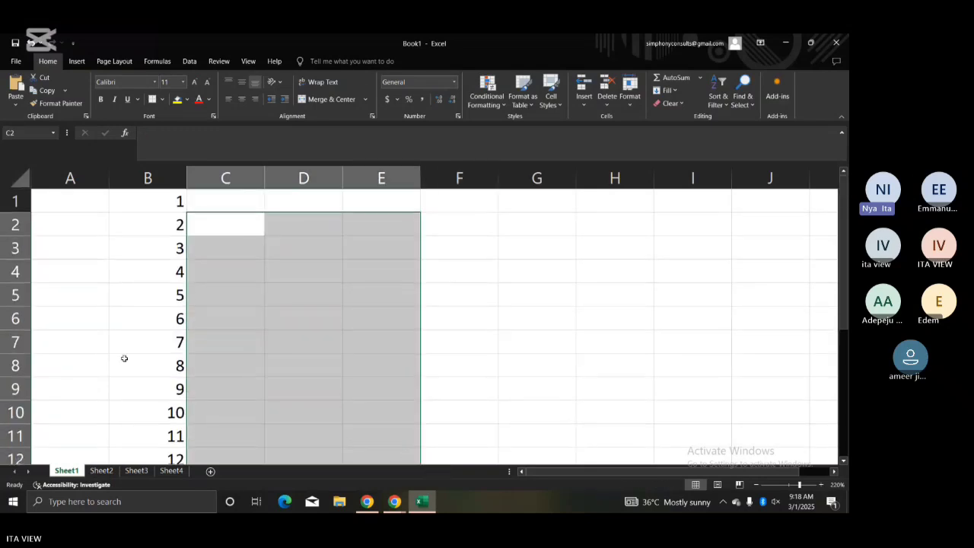
Step: Clear the numbers in column B from B4 down to B12 and return to cell B1
drag(118, 268, 172, 428)
key(Delete)
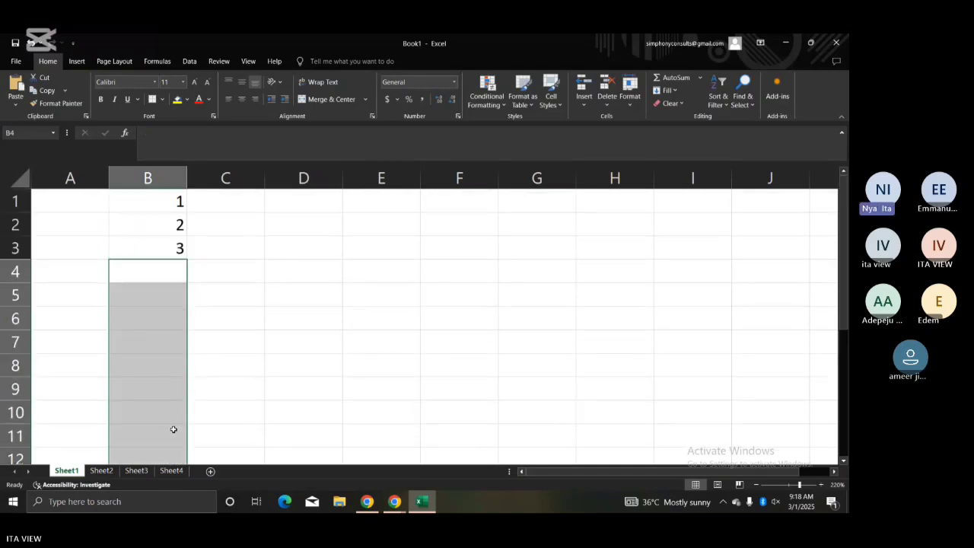
key(Up)
key(Up)
key(Up)
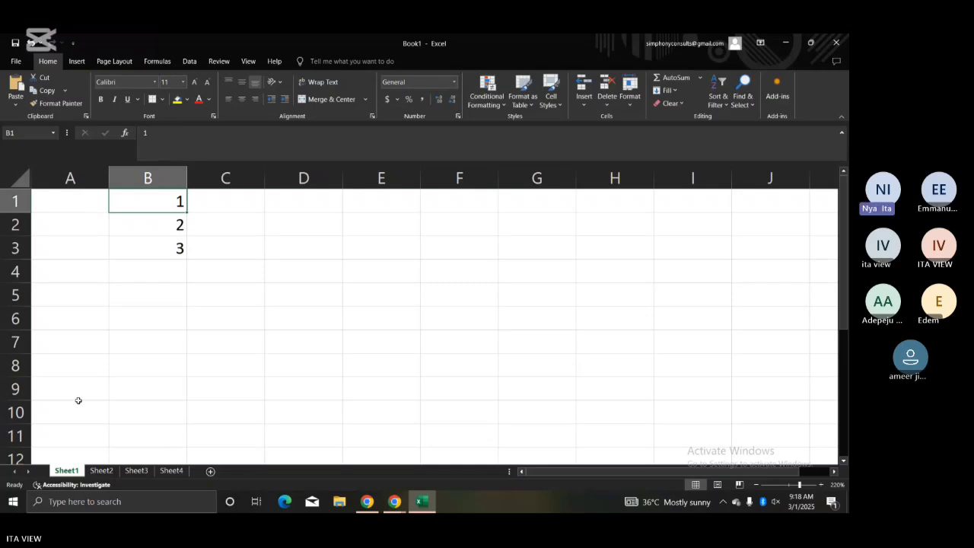
Step: Point out the numbers in cells B1, B2 and B3 by selecting each cell individually
click(201, 214)
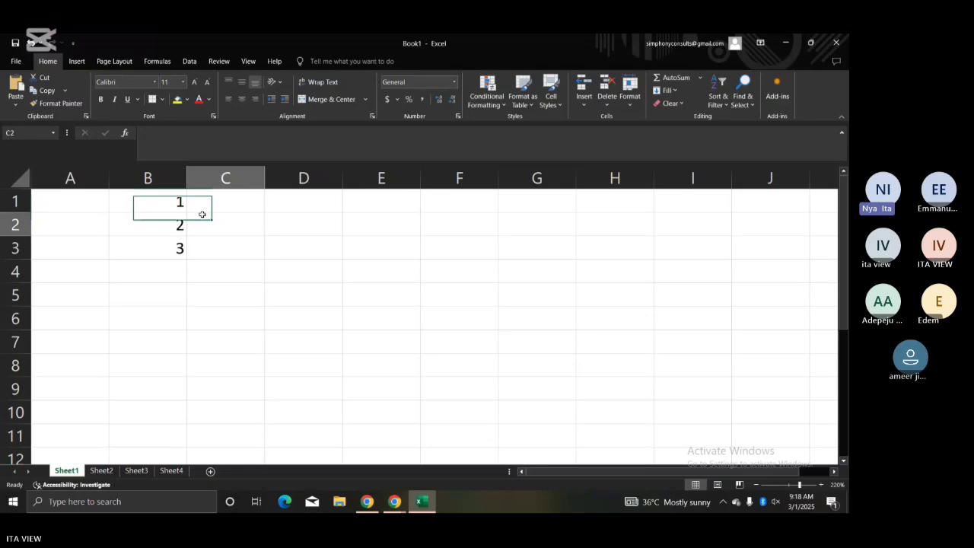
click(165, 199)
click(178, 223)
click(177, 245)
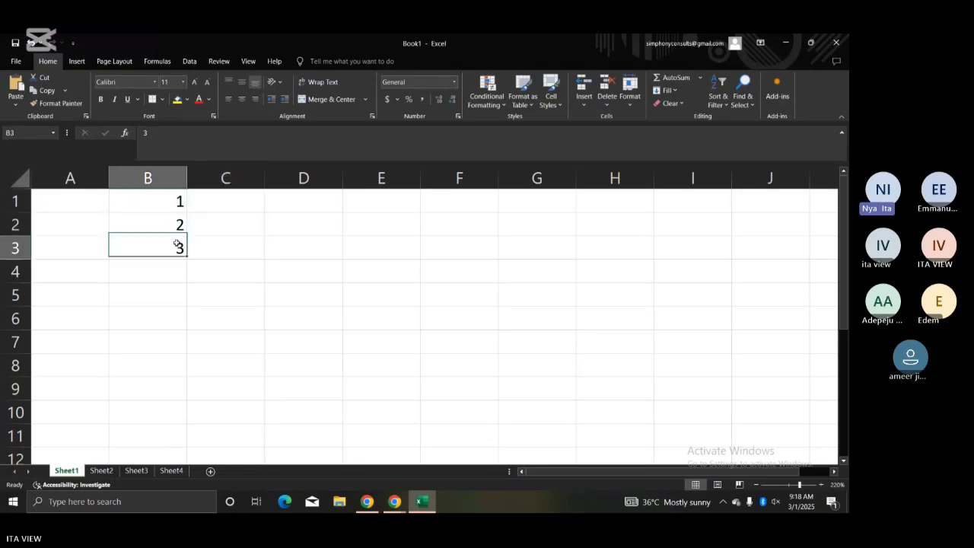
click(178, 201)
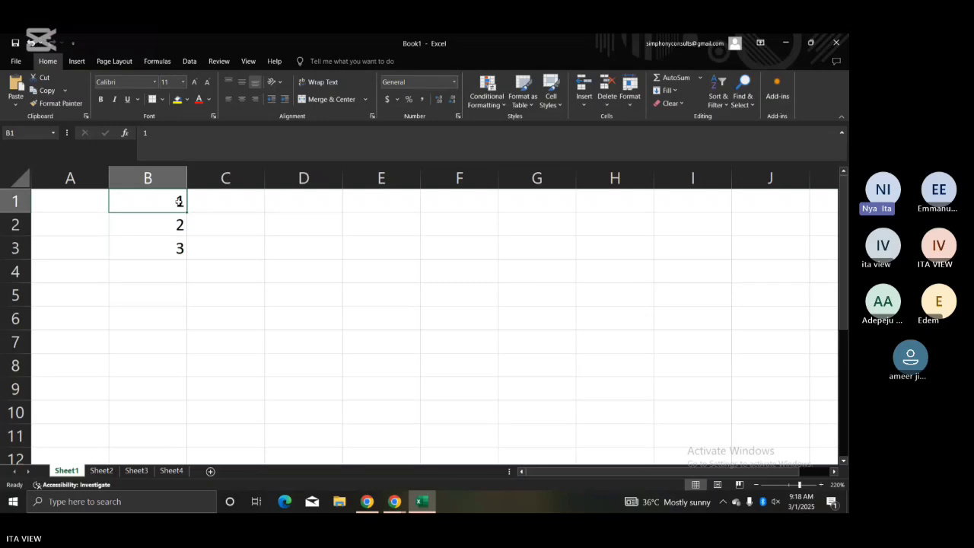
click(226, 262)
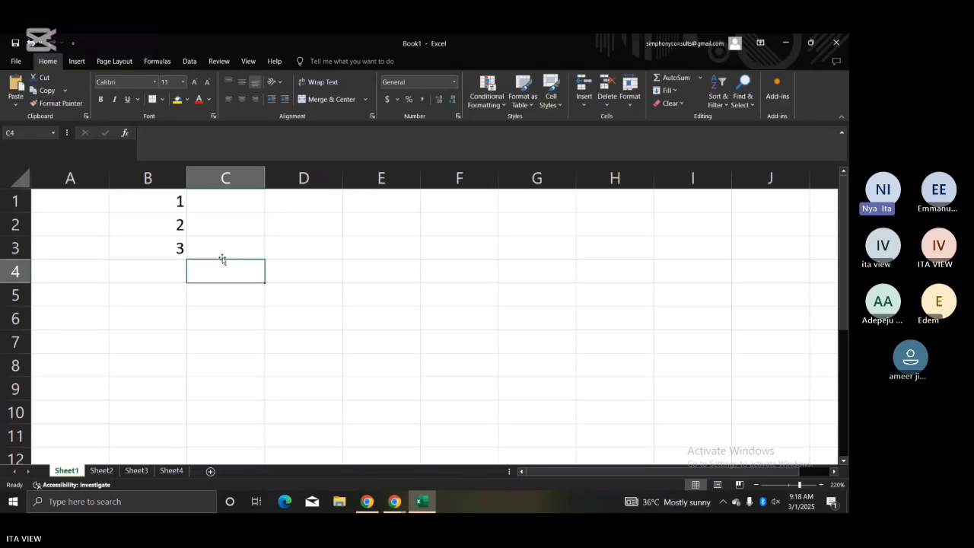
Step: Select B1:B3 and extend the counting series down to cell B8 with AutoFill
click(166, 200)
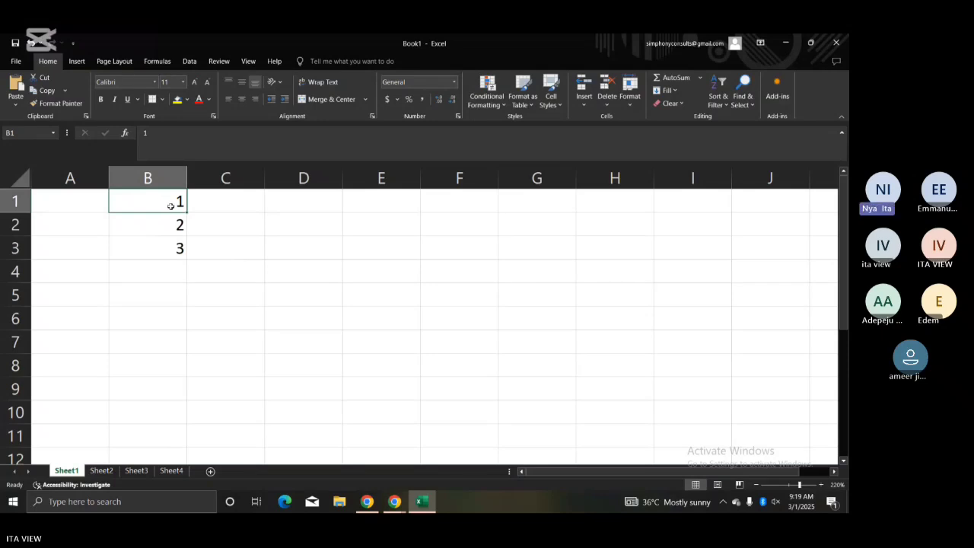
drag(168, 209, 166, 261)
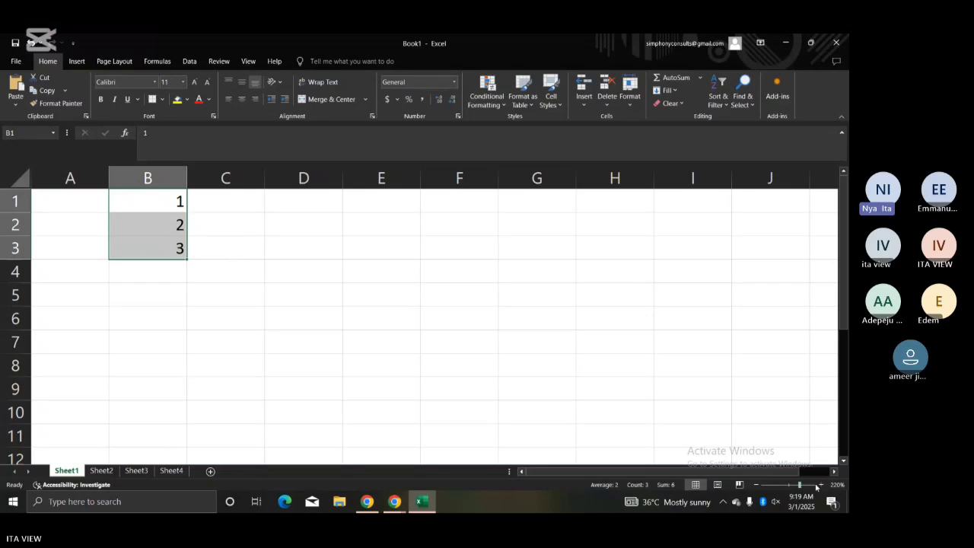
click(821, 485)
click(820, 485)
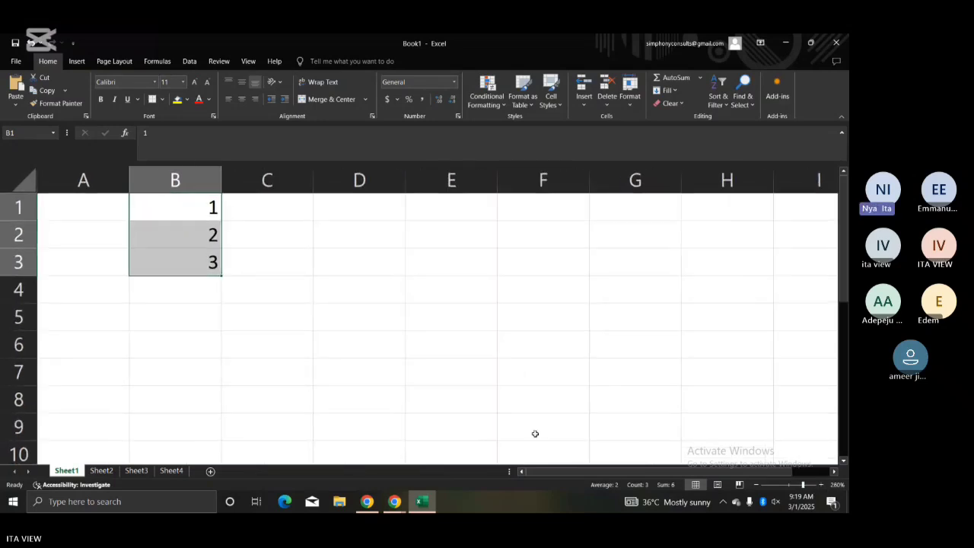
click(330, 307)
drag(330, 307, 246, 283)
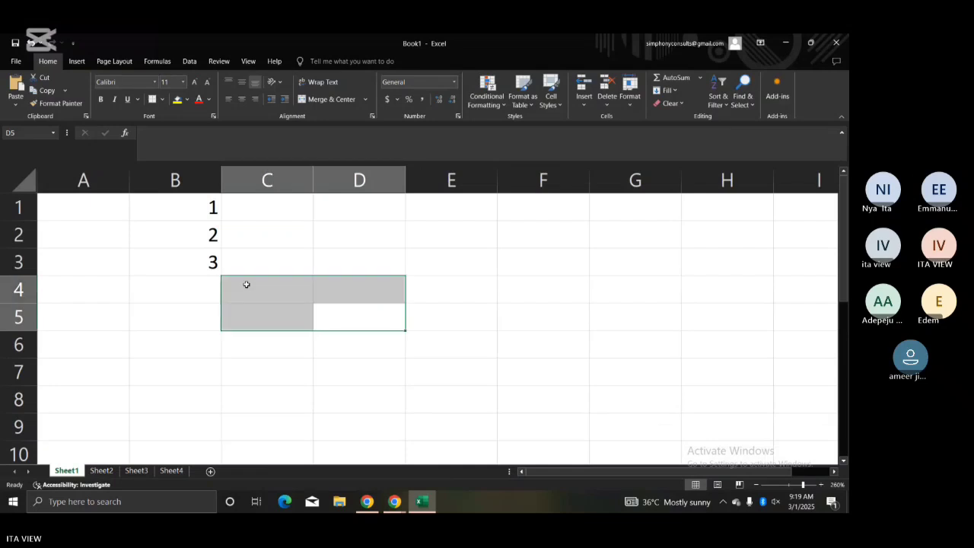
click(173, 202)
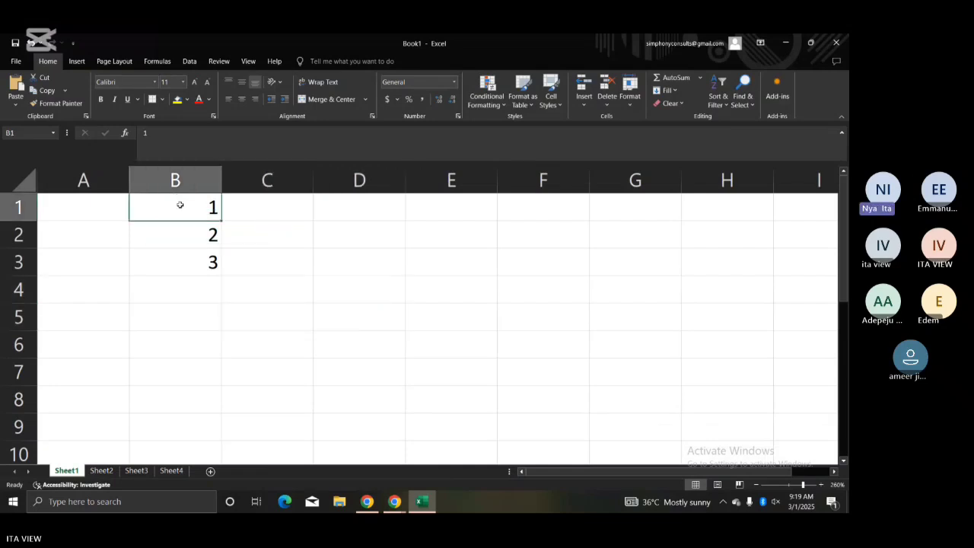
drag(180, 205, 180, 269)
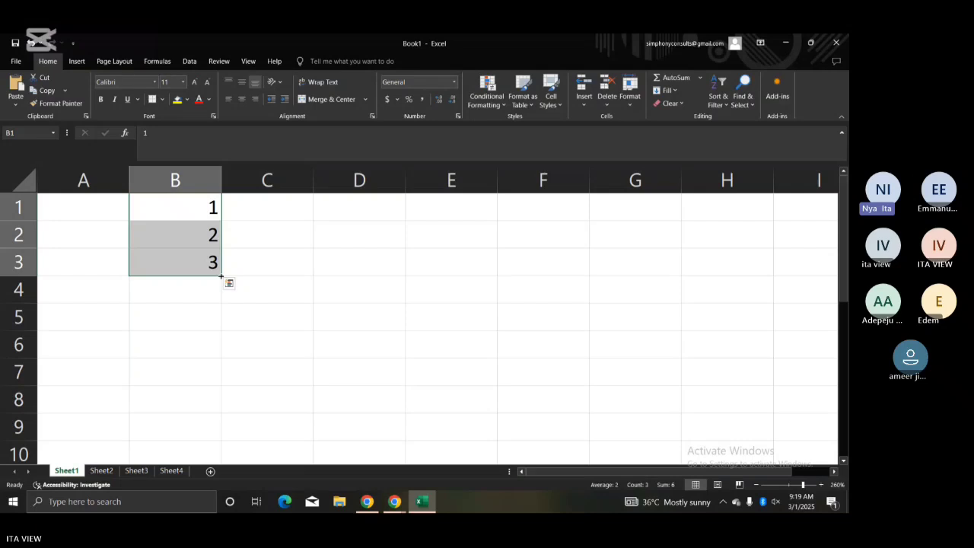
click(224, 274)
click(195, 220)
drag(192, 223, 207, 413)
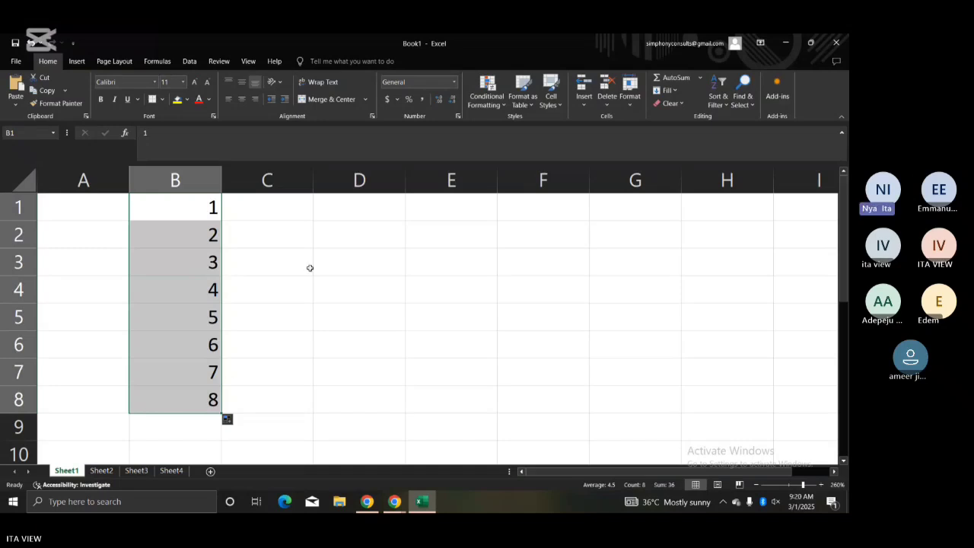
Step: Enter the numbers 2, 3 and 4 down column C in cells C1 to C3
click(287, 230)
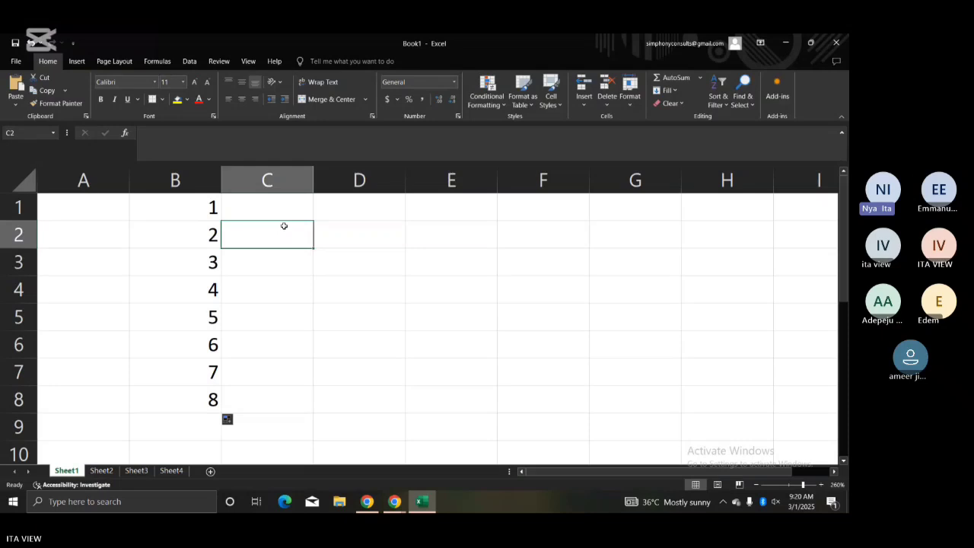
click(283, 216)
text(2)
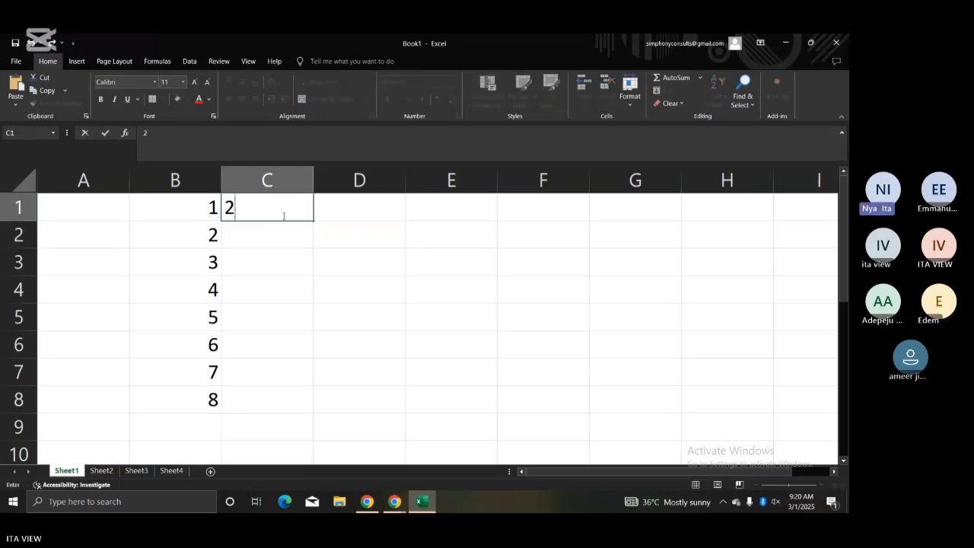
key(Return)
text(3)
key(Return)
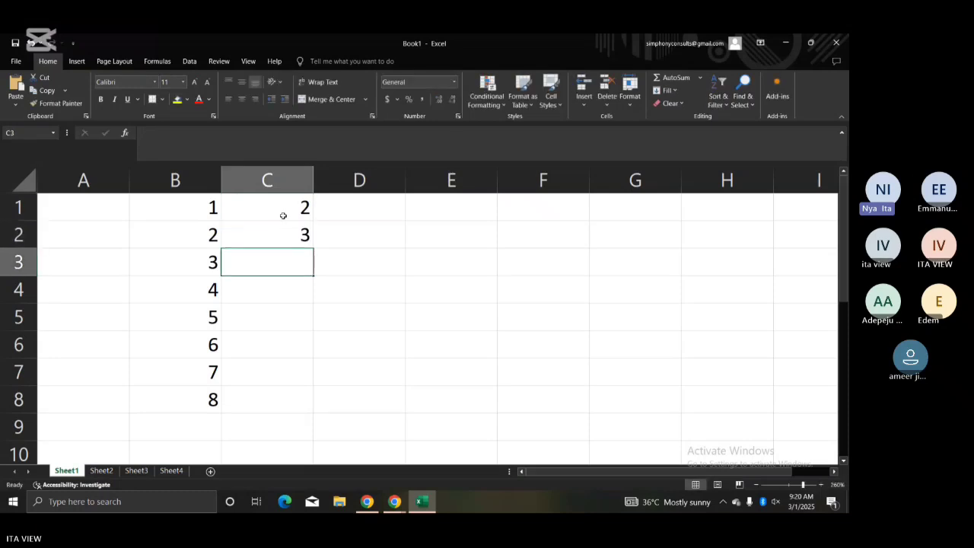
text(4)
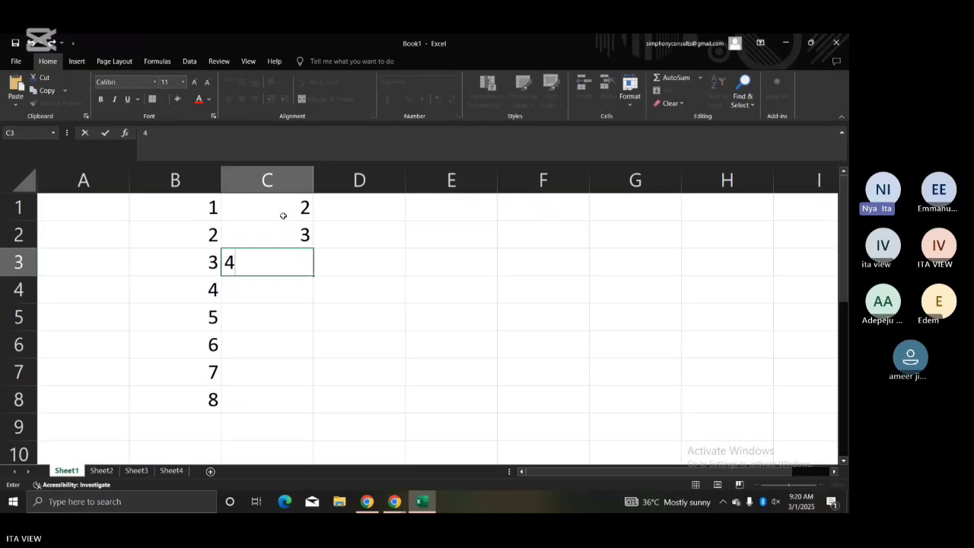
key(Return)
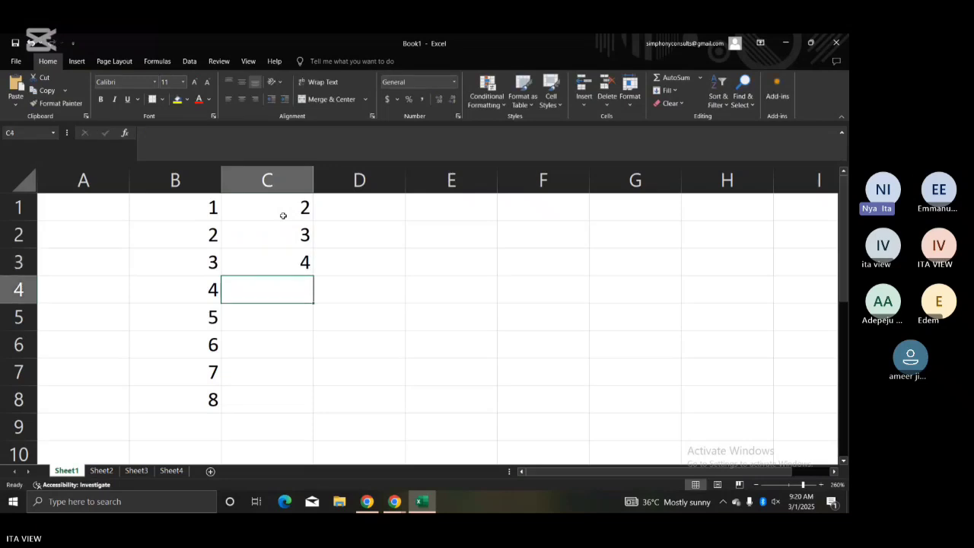
Step: Open cells C1, C2 and C3 for editing one after another to review their contents
click(297, 204)
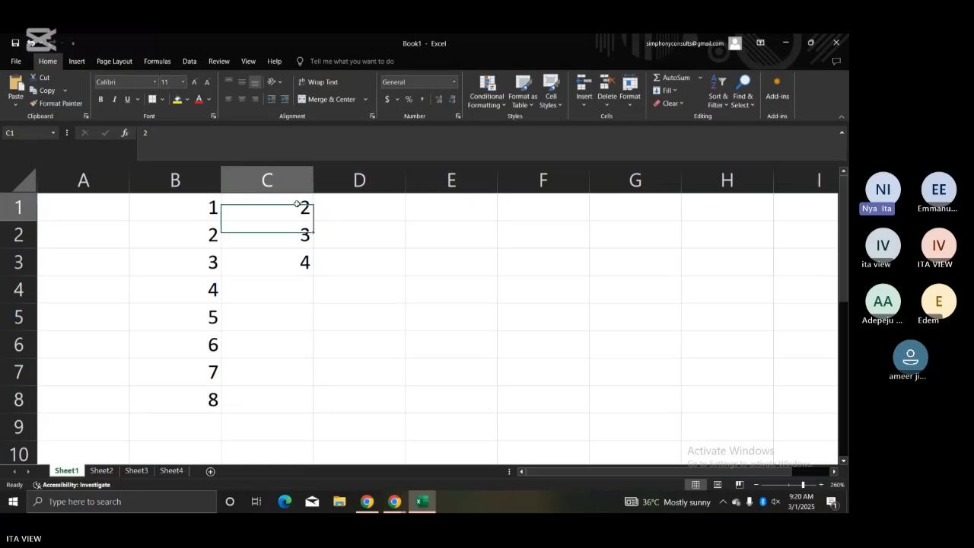
double_click(297, 203)
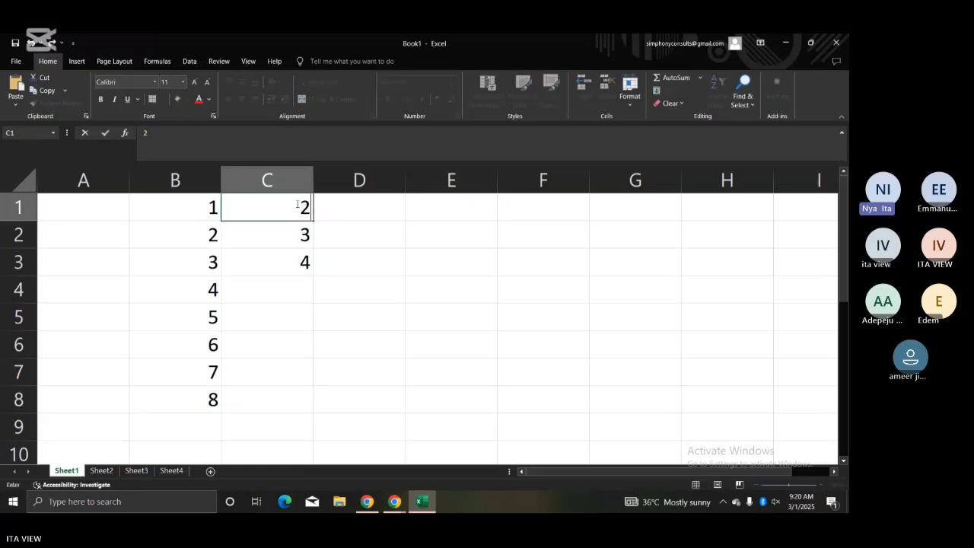
key(Return)
key(F2)
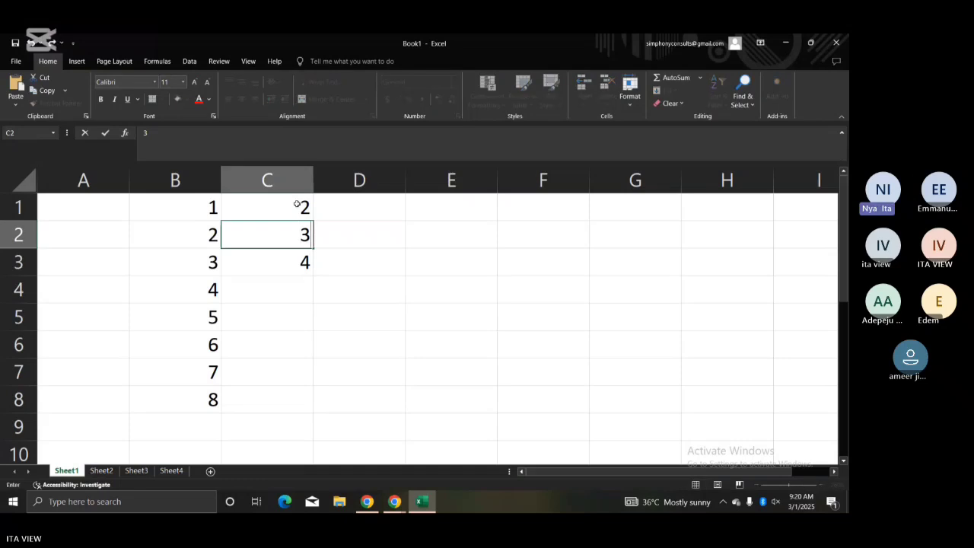
key(Return)
key(F2)
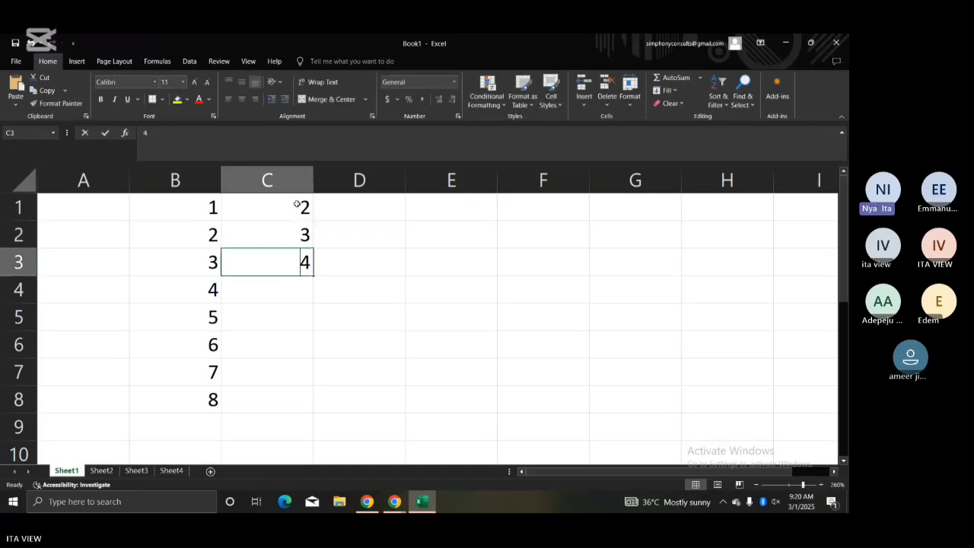
key(Return)
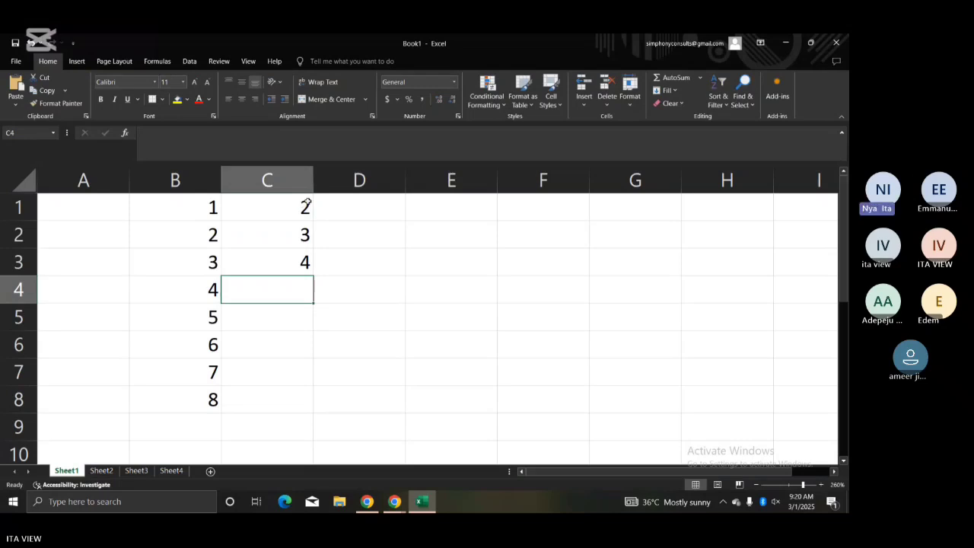
Step: Try extending the C1:C3 series down to cell C8 with AutoFill, and undo the fill
click(298, 204)
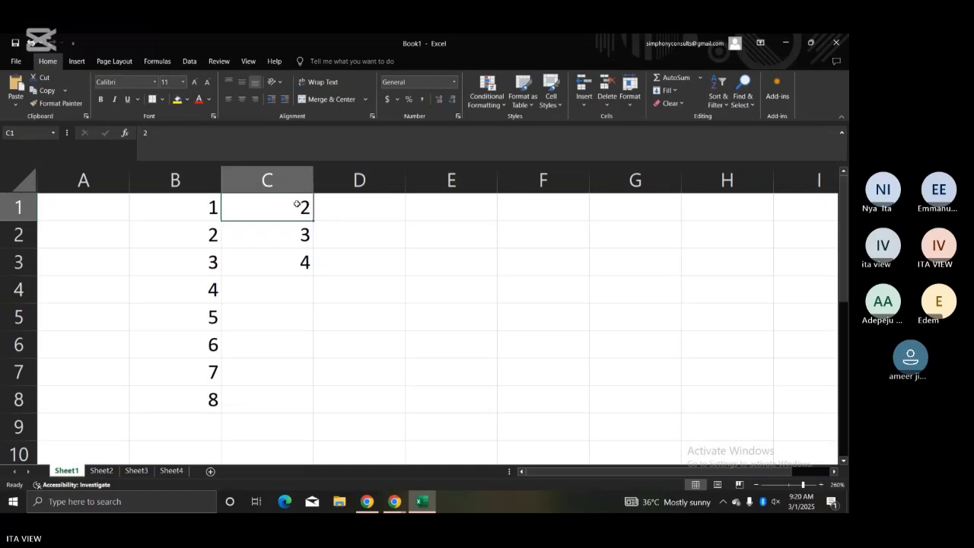
drag(300, 215, 300, 263)
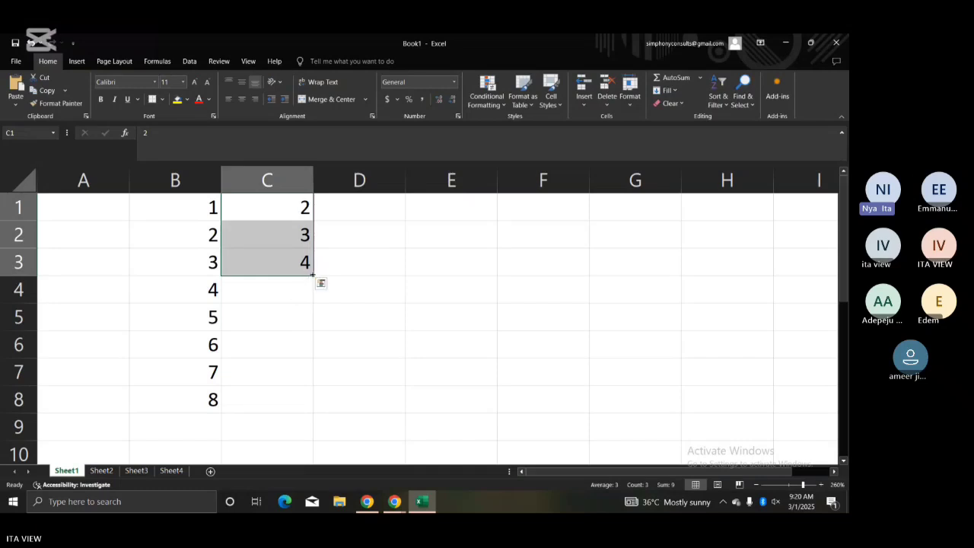
drag(312, 276, 303, 405)
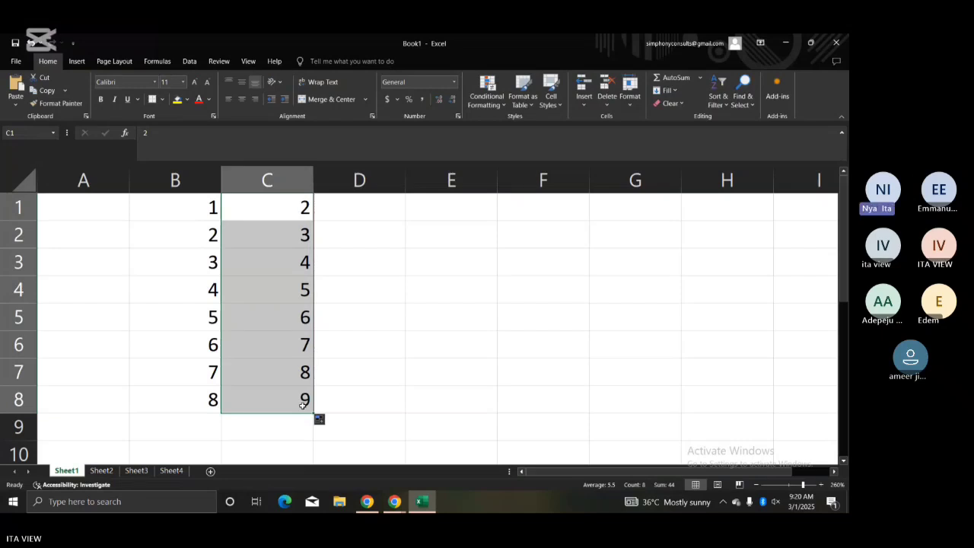
key(ctrl+z)
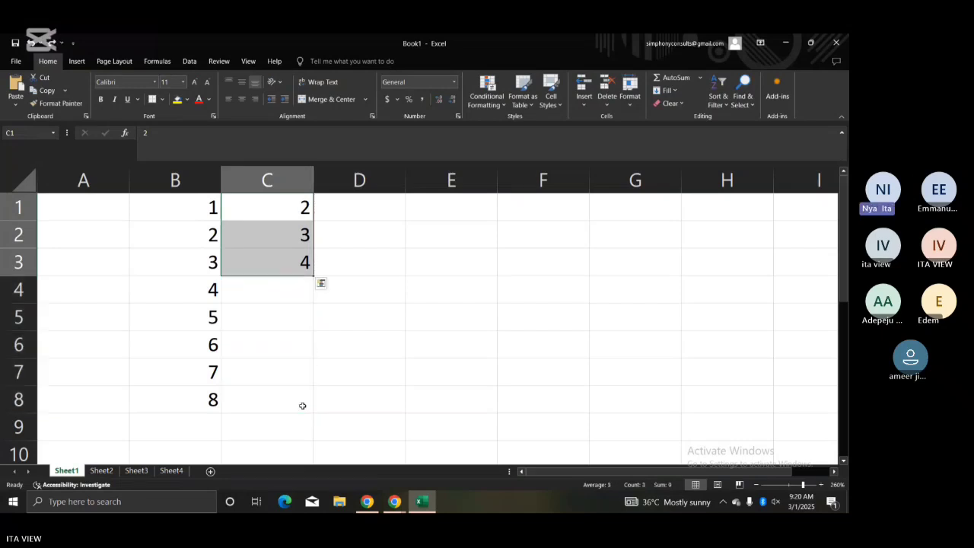
Step: Set cell C2 to 4 and cell C3 to 6 to form an even-number pattern
click(291, 245)
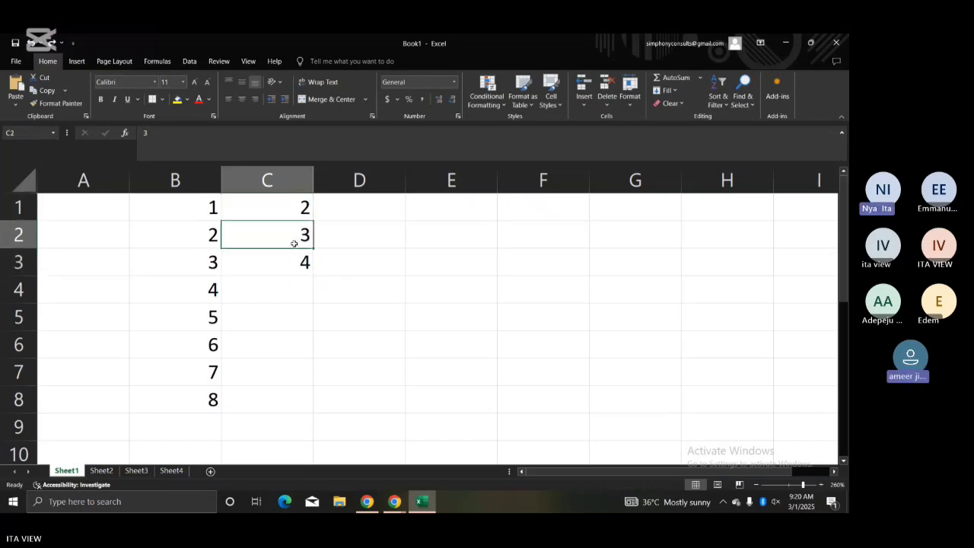
text(4)
key(Return)
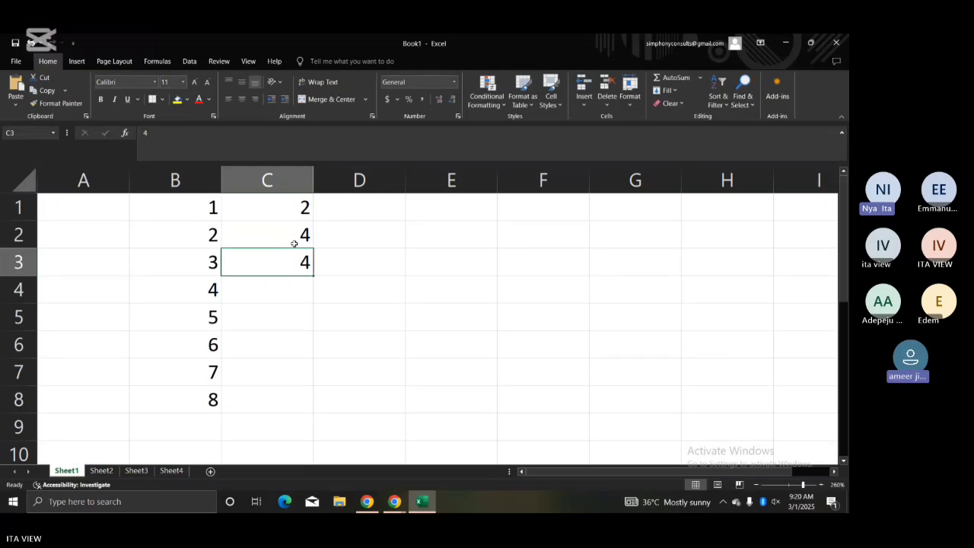
text(6)
key(Return)
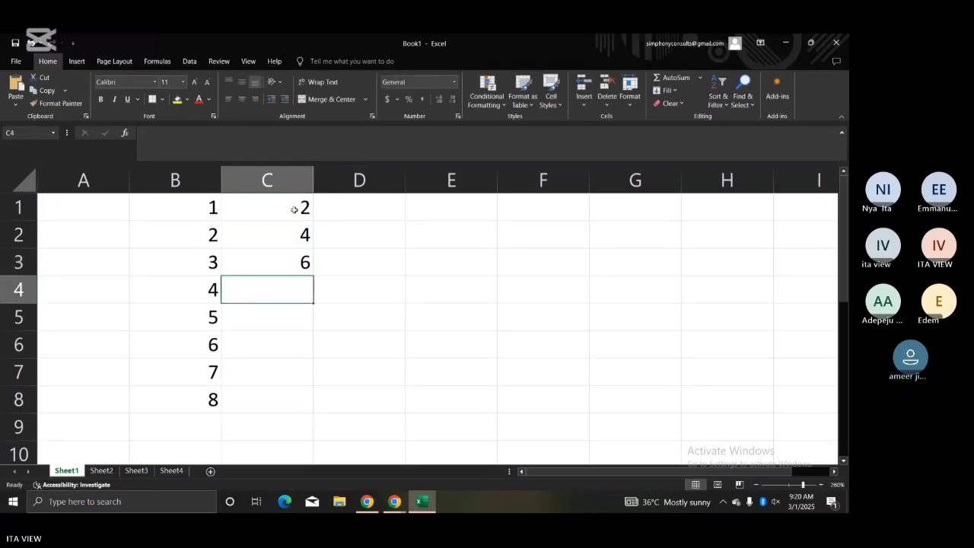
Step: Extend the even-number series in C1:C3 down to cell C8 with AutoFill
drag(294, 210, 312, 275)
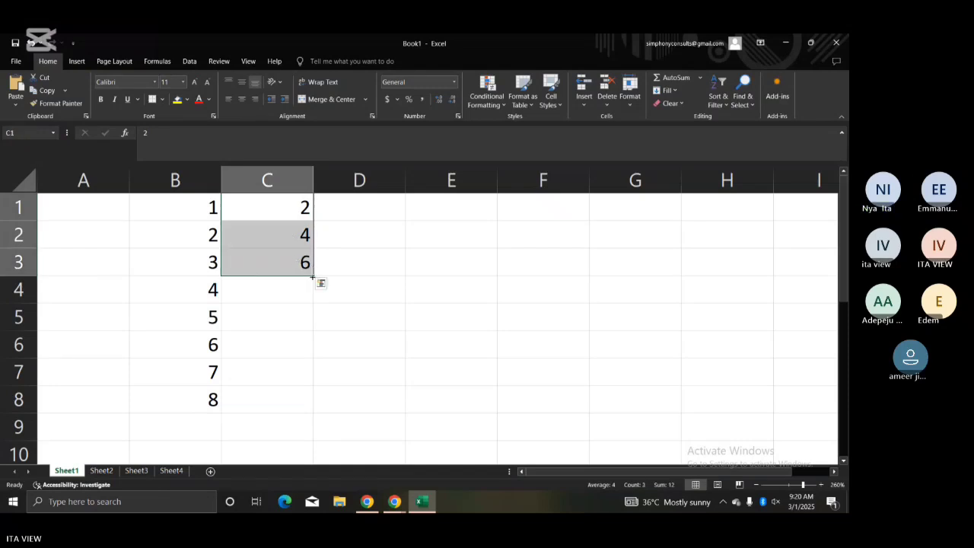
click(319, 262)
click(283, 211)
drag(283, 211, 304, 268)
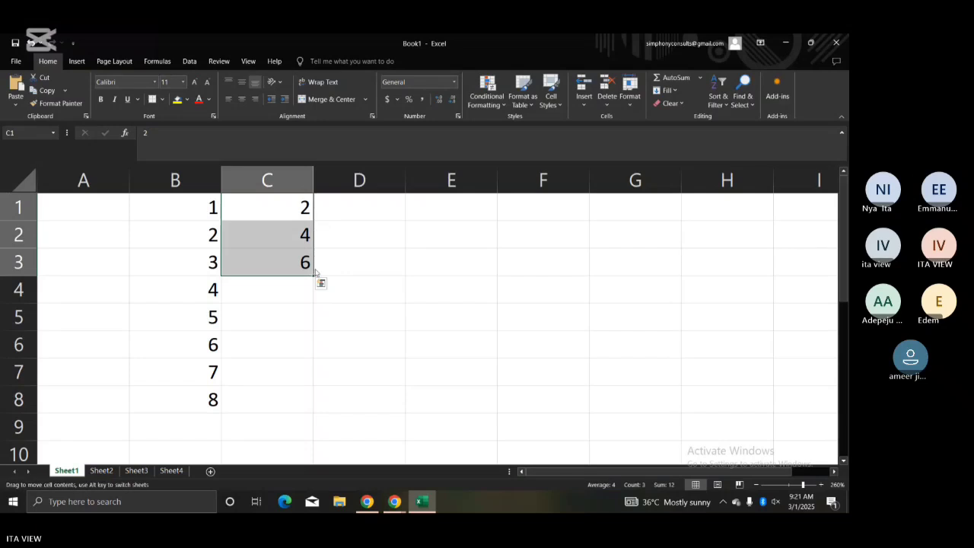
drag(312, 274, 296, 420)
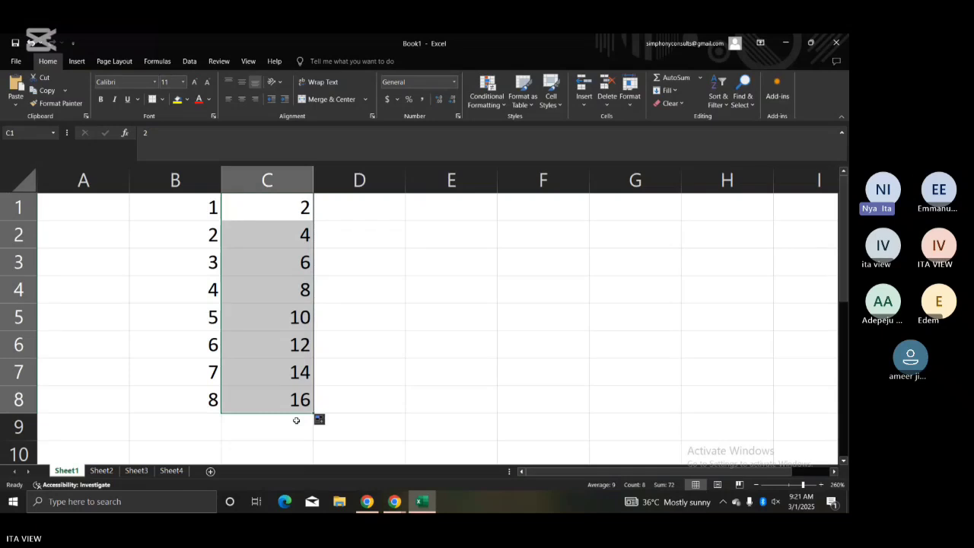
drag(296, 420, 388, 241)
Step: Enter the numbers 3, 6 and 9 down column D in cells D1 to D3
click(385, 235)
click(373, 208)
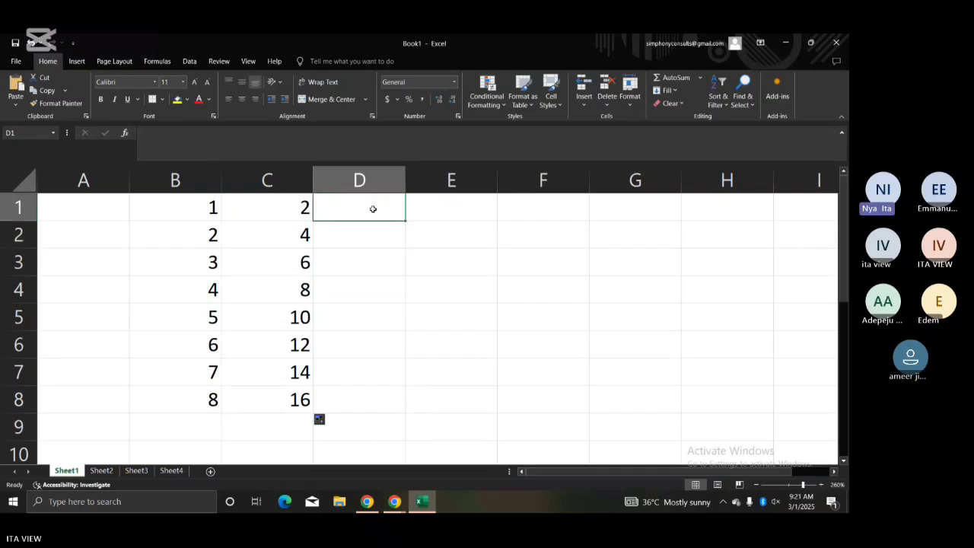
text(3)
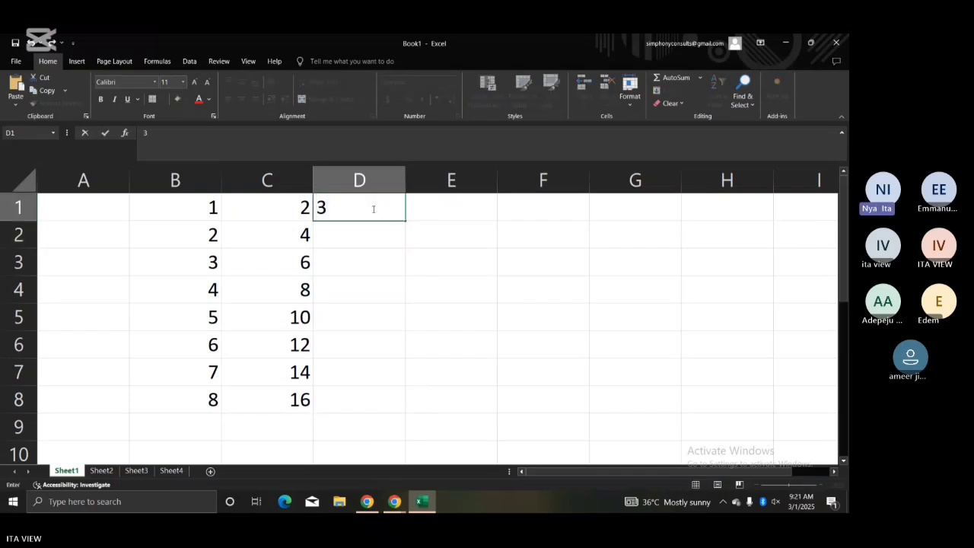
key(Return)
text(6)
key(Return)
text(9)
key(Return)
text(1)
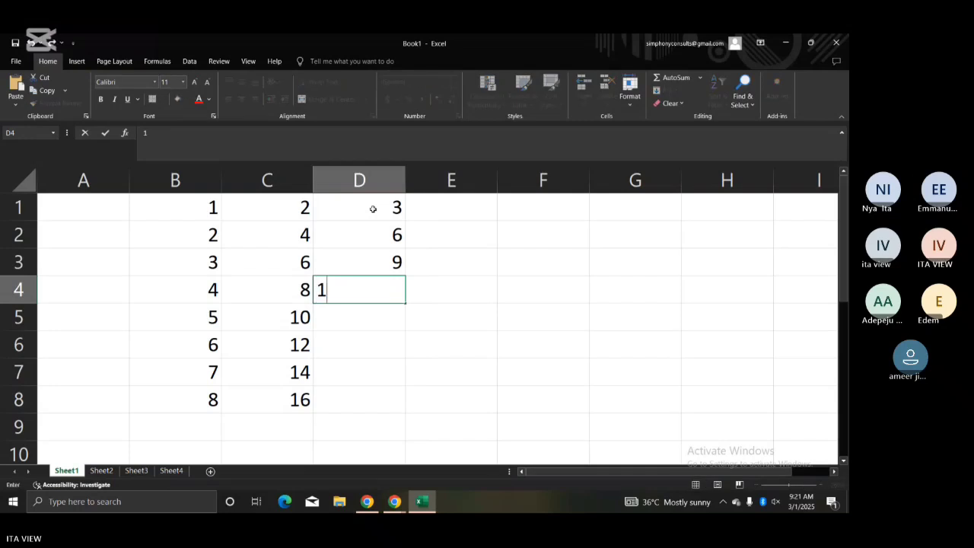
key(BackSpace)
click(463, 207)
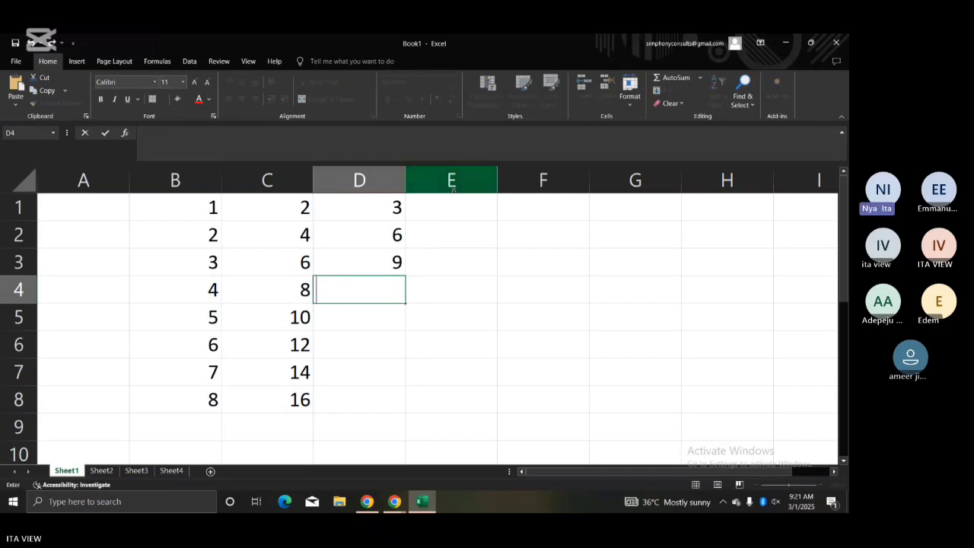
Step: Extend the multiples of three in D1:D3 down to cell D8 with AutoFill
click(378, 211)
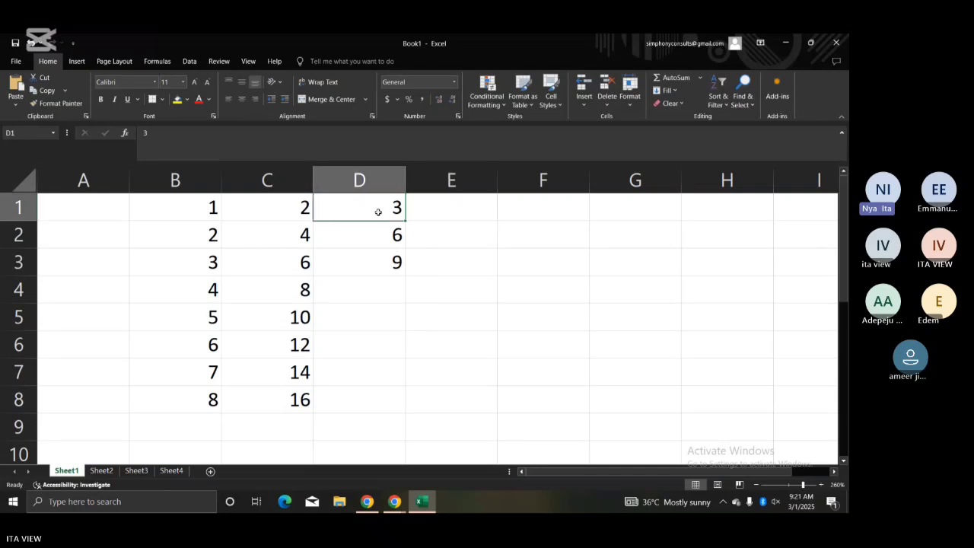
drag(379, 211, 376, 265)
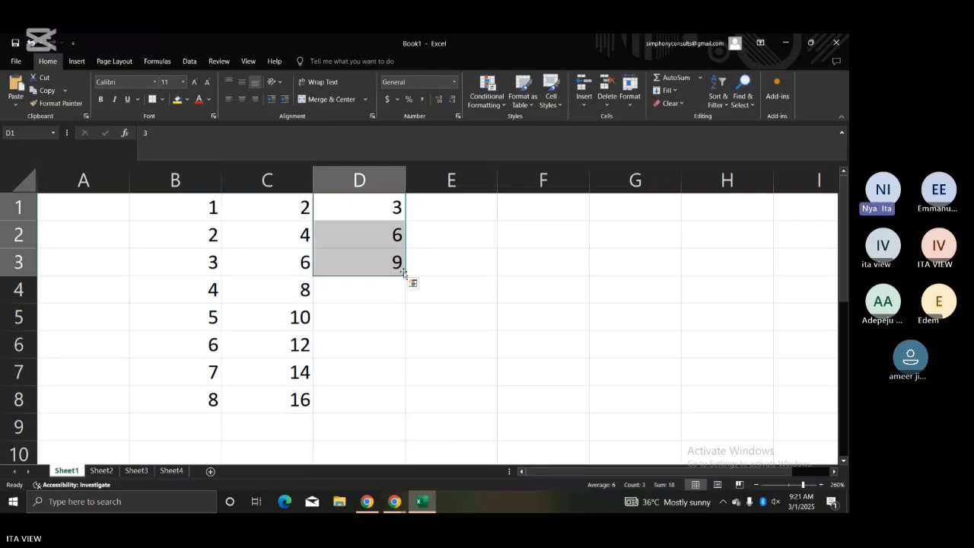
drag(405, 275, 388, 413)
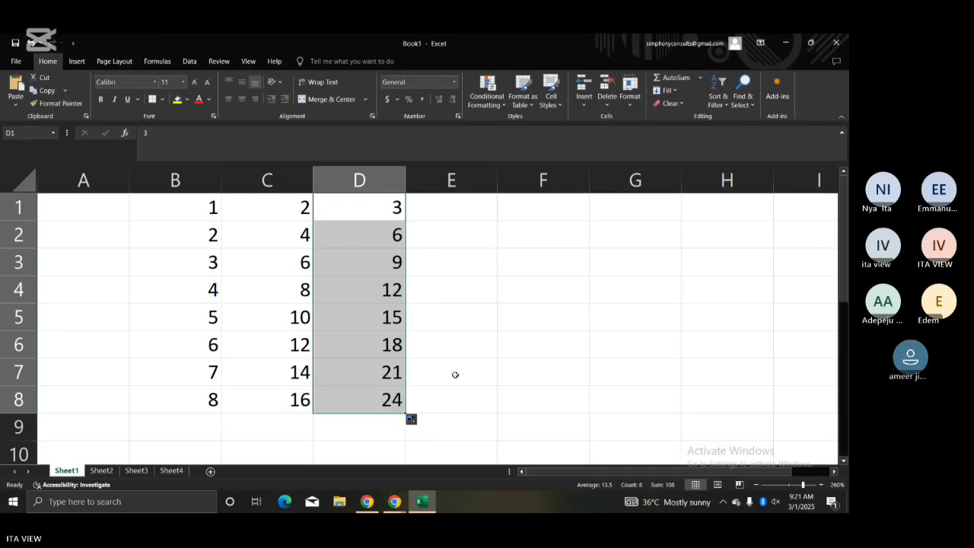
click(492, 306)
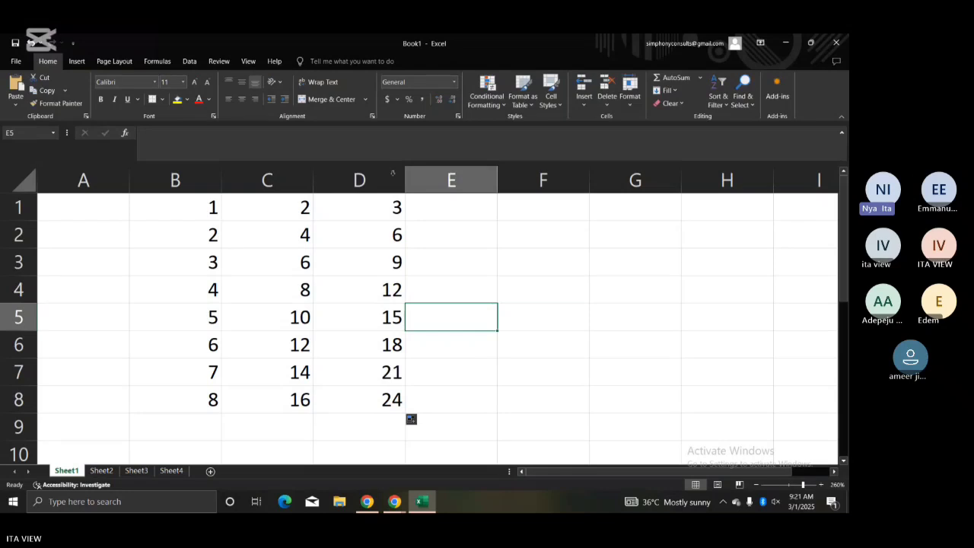
Step: Clear only the contents of the range C1:D8, and undo the clearing
click(286, 207)
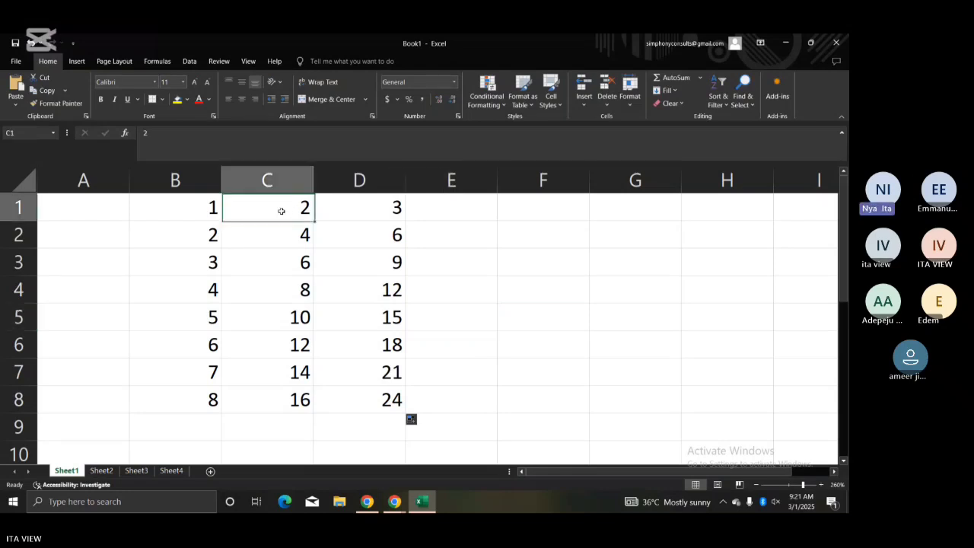
drag(289, 219, 388, 401)
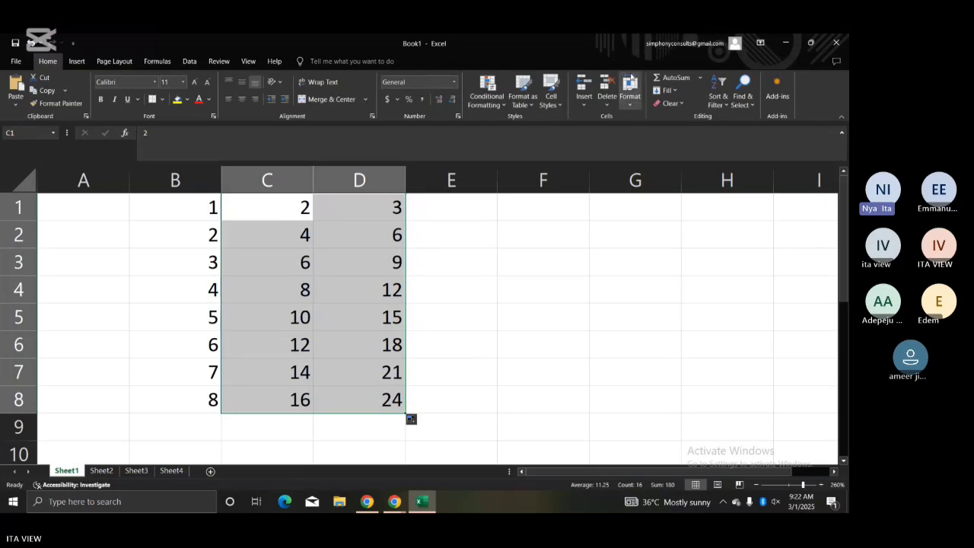
click(681, 104)
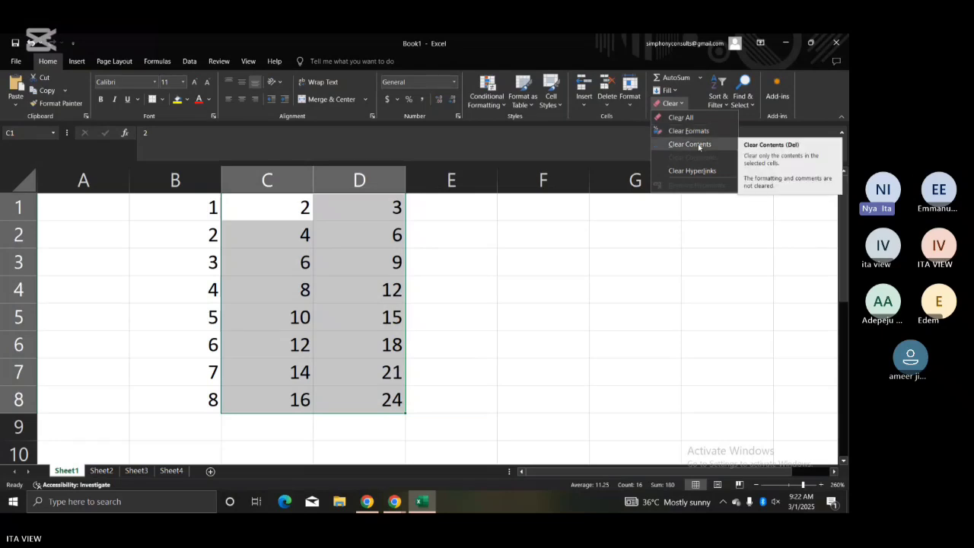
click(690, 144)
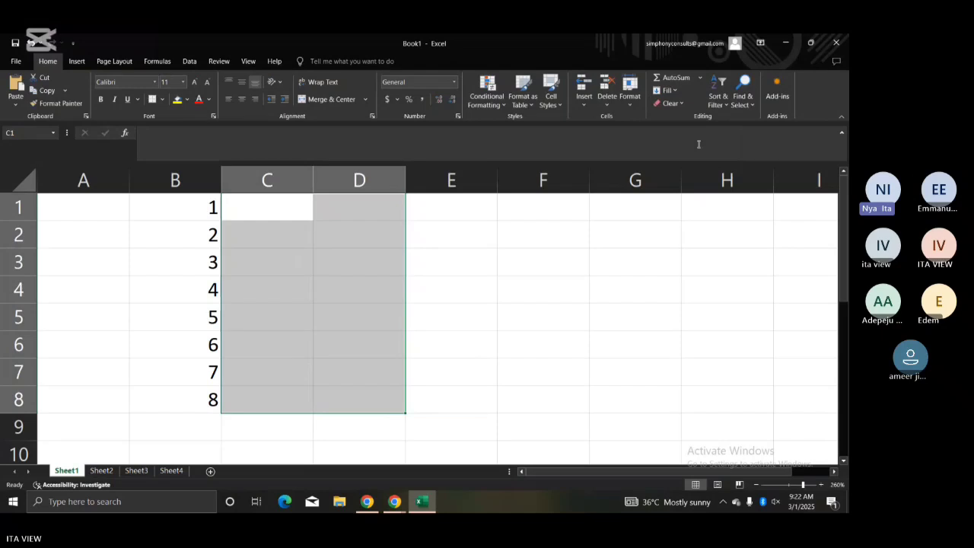
click(450, 367)
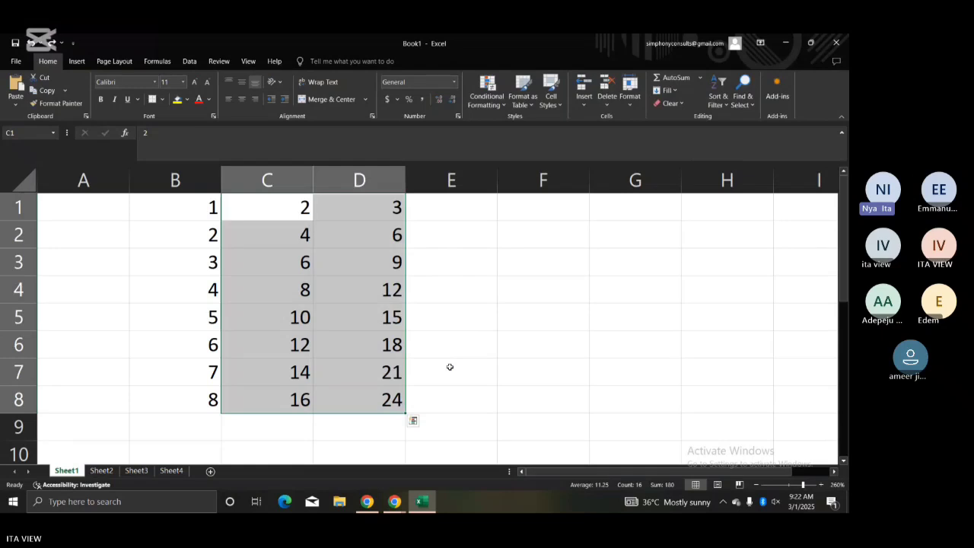
Step: Enter the note "CTRL +Z" in cell F4
click(540, 288)
text(C)
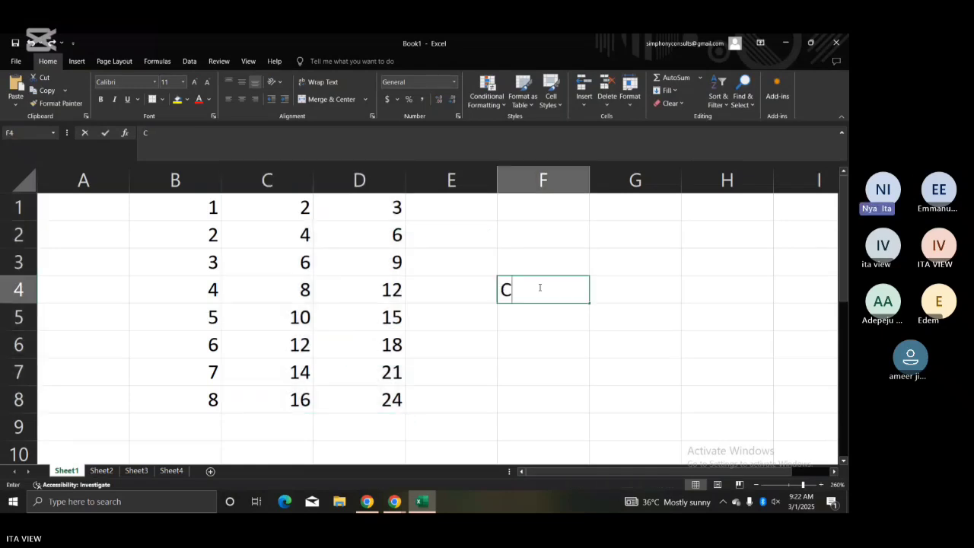
text(TRL +Z)
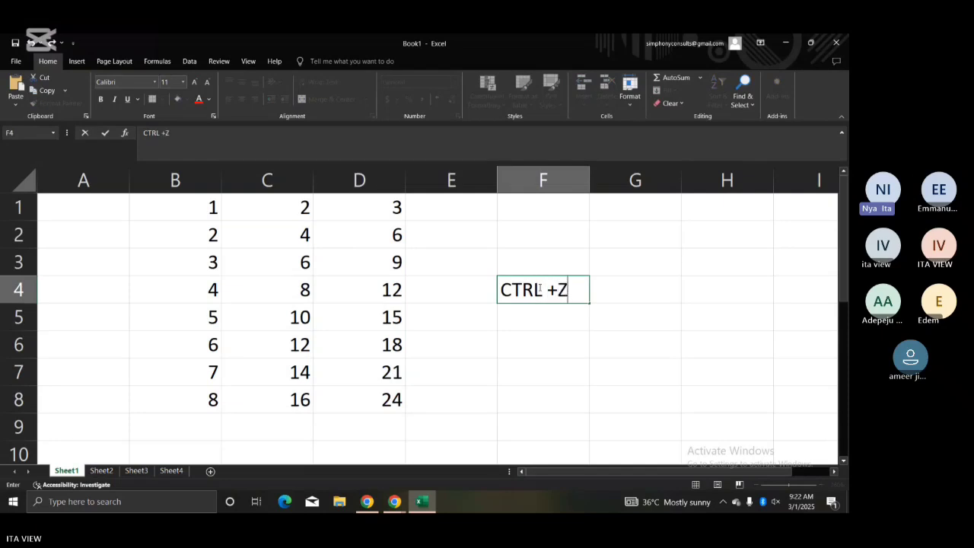
click(652, 269)
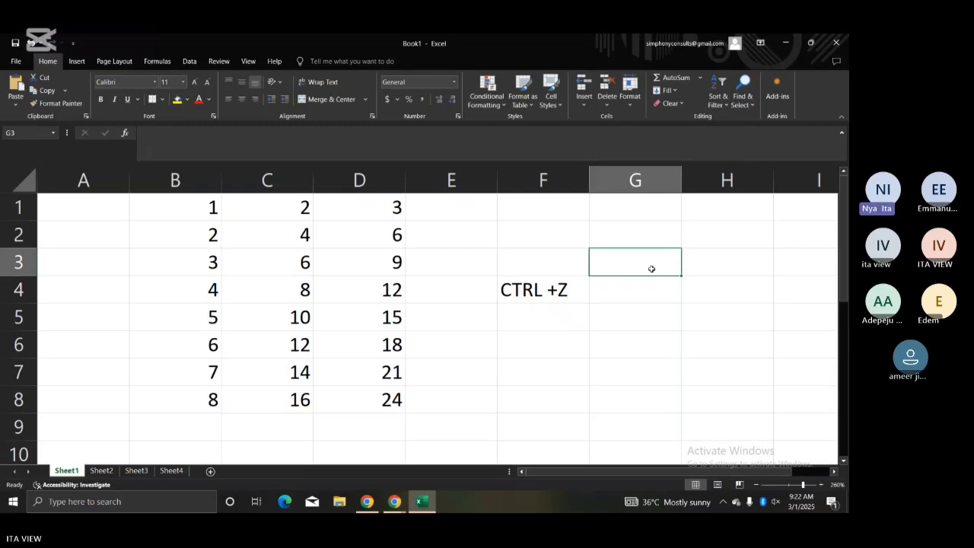
Step: Undo the note in F4 and all number entries and fills in columns D and C, back to an empty cell C1
click(326, 326)
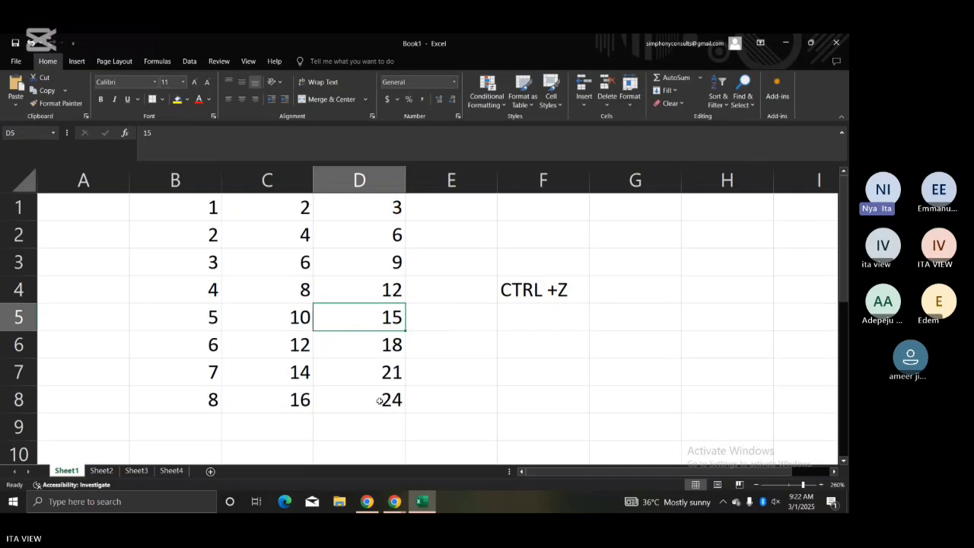
key(ctrl+z)
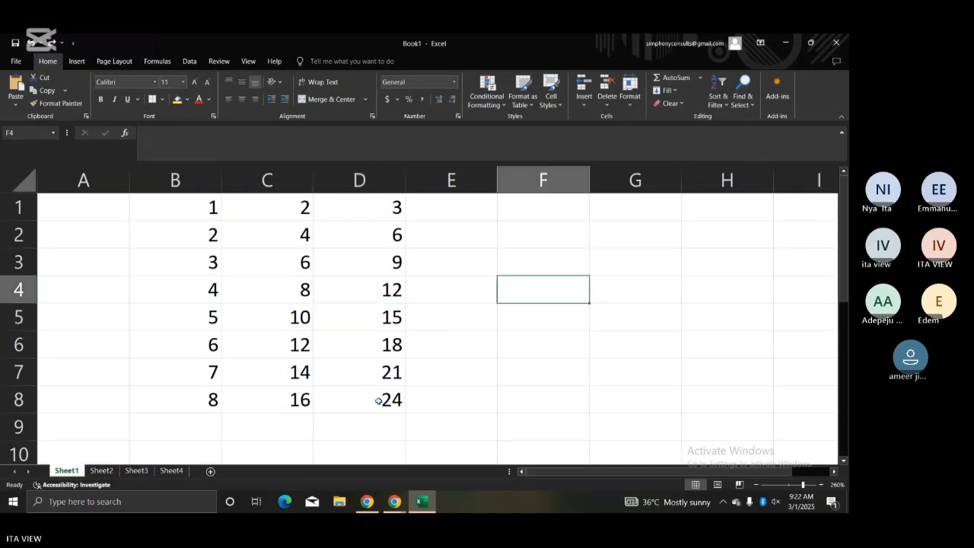
key(ctrl+z)
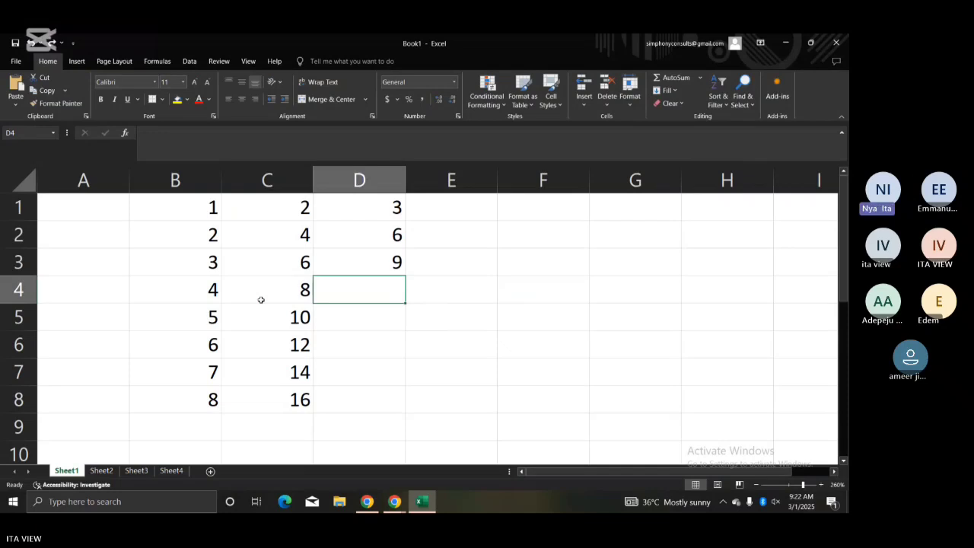
key(ctrl+z)
key(ctrl+z)
key(ctrl+z)
key(ctrl+z)
key(ctrl+z)
key(ctrl+z)
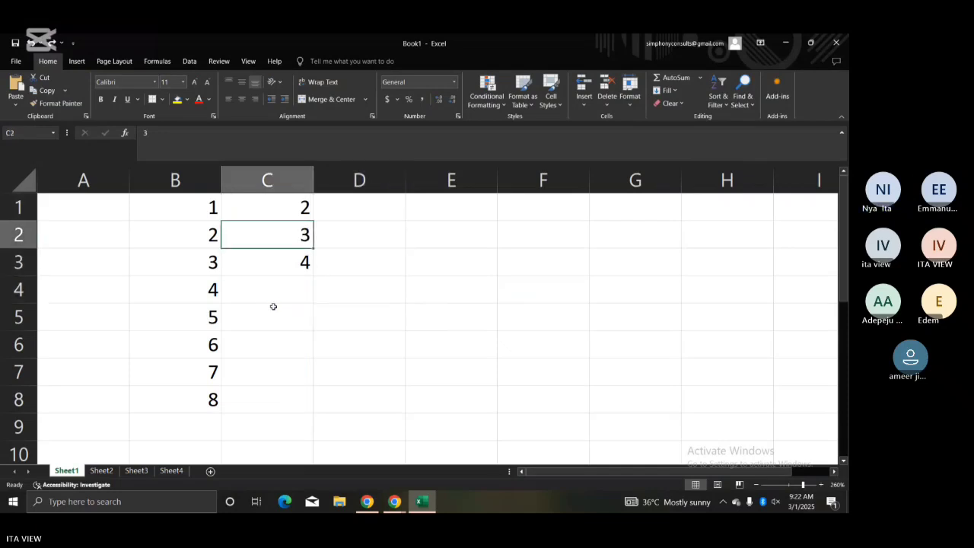
key(ctrl+z)
key(ctrl+z)
key(ctrl+z)
key(ctrl+z)
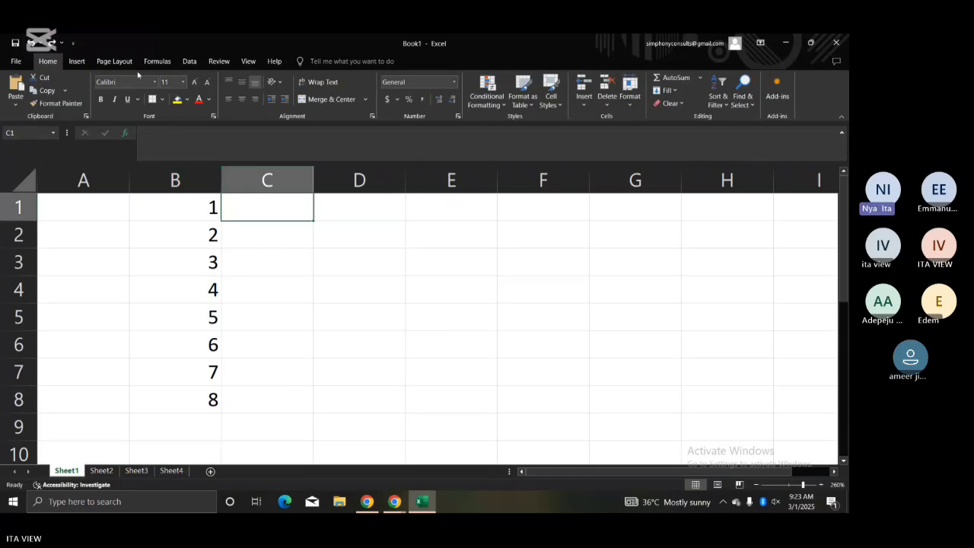
Step: Redo the undone number entries in cells C1 to C3, including the changes to the even-number pattern
click(52, 43)
click(55, 42)
click(55, 42)
click(55, 42)
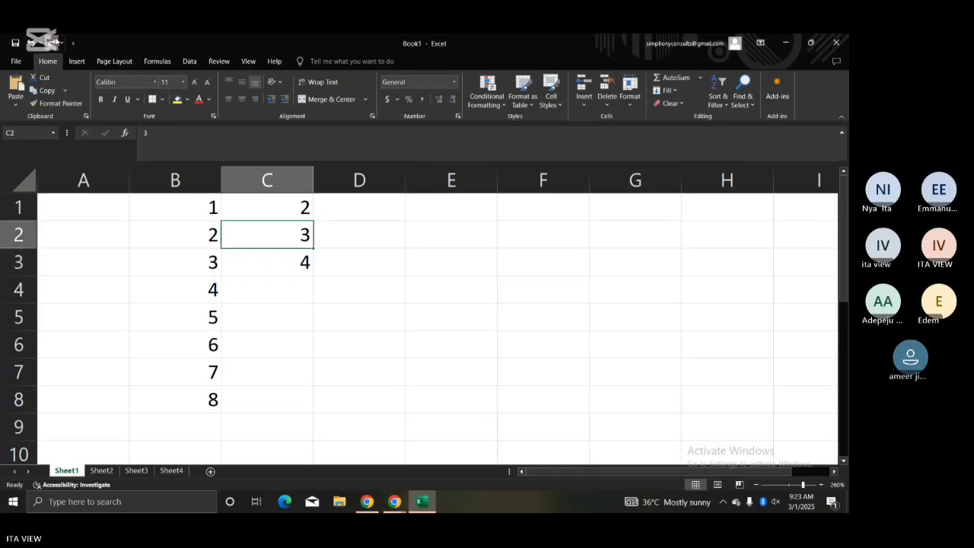
click(56, 42)
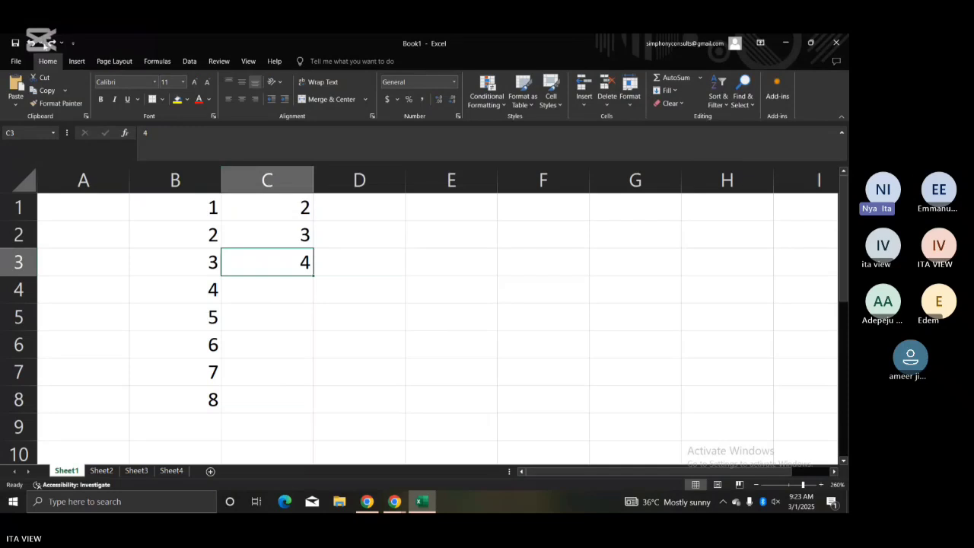
click(53, 45)
click(52, 45)
Step: Undo the restored column C entries one after another until cells C1 to C3 are empty again
click(29, 43)
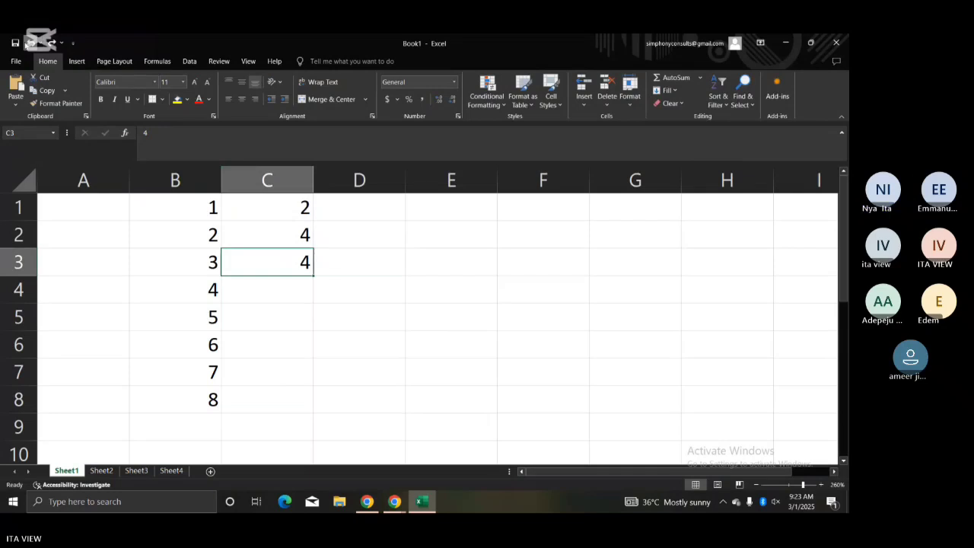
click(29, 44)
click(29, 43)
click(29, 43)
click(28, 43)
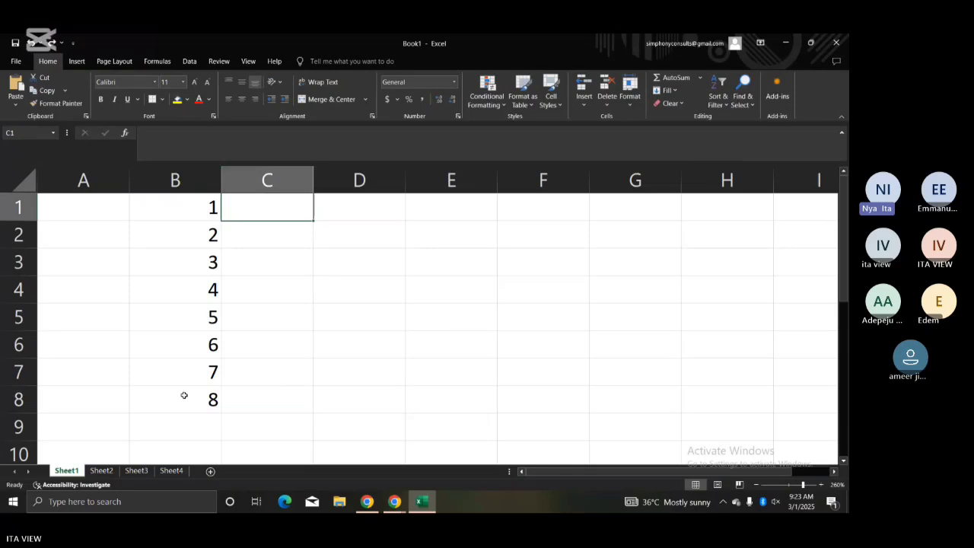
click(247, 369)
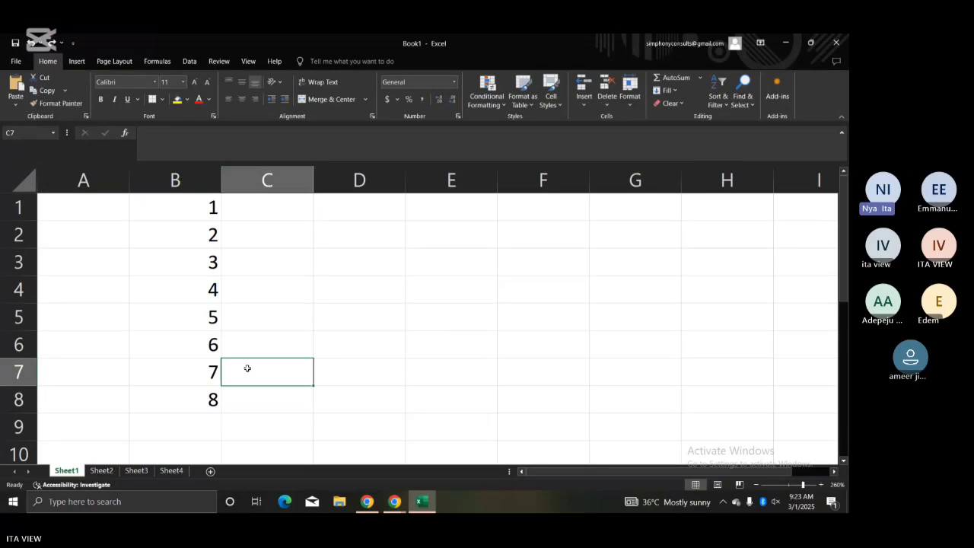
click(254, 207)
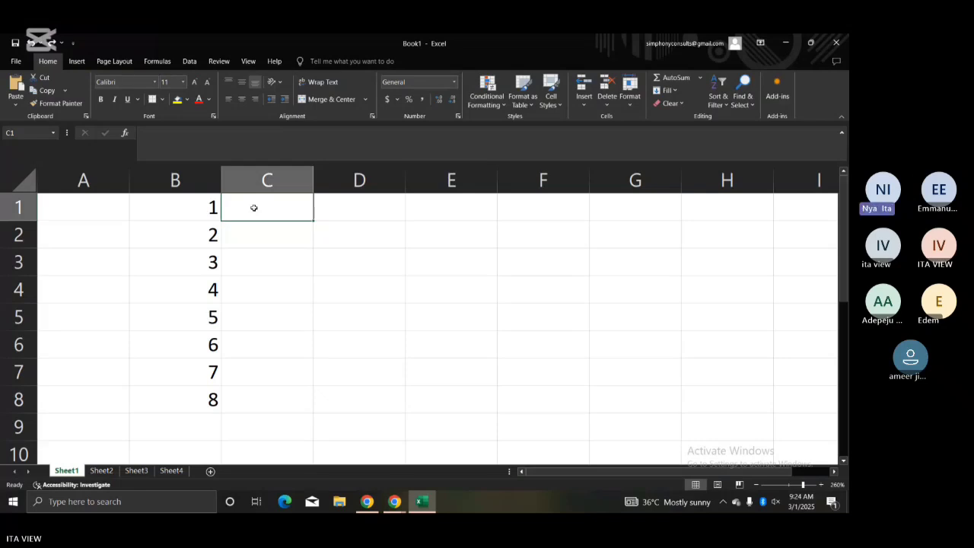
text(SALES)
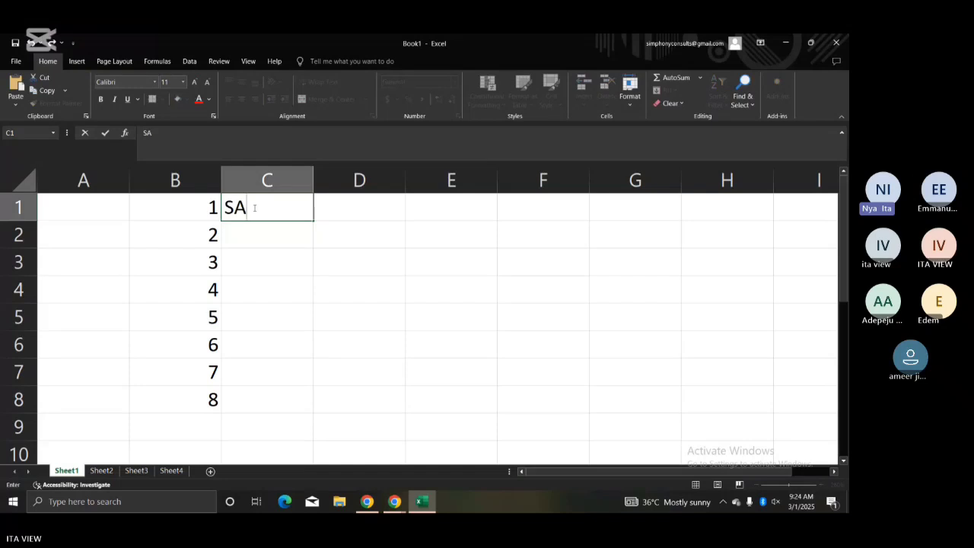
key(BackSpace)
key(BackSpace)
key(BackSpace)
key(BackSpace)
key(BackSpace)
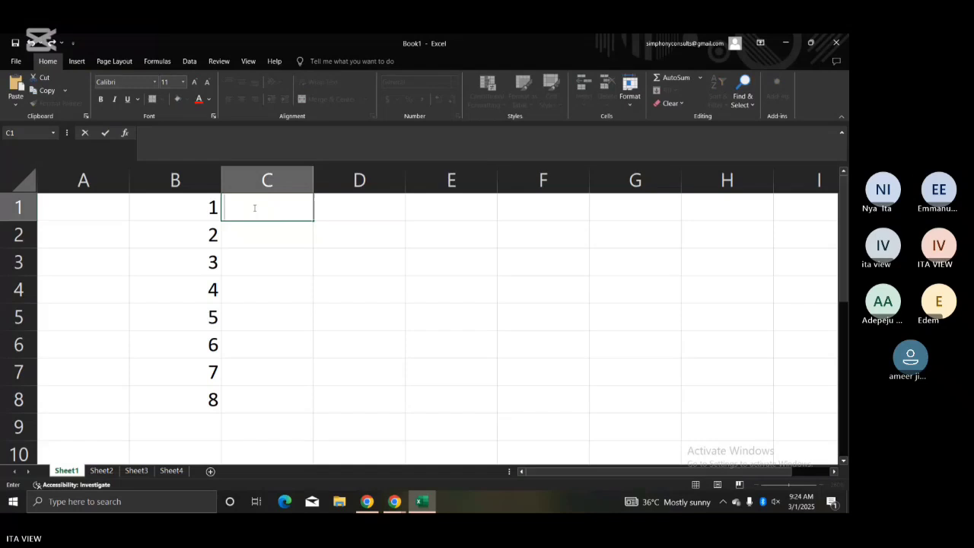
text(2)
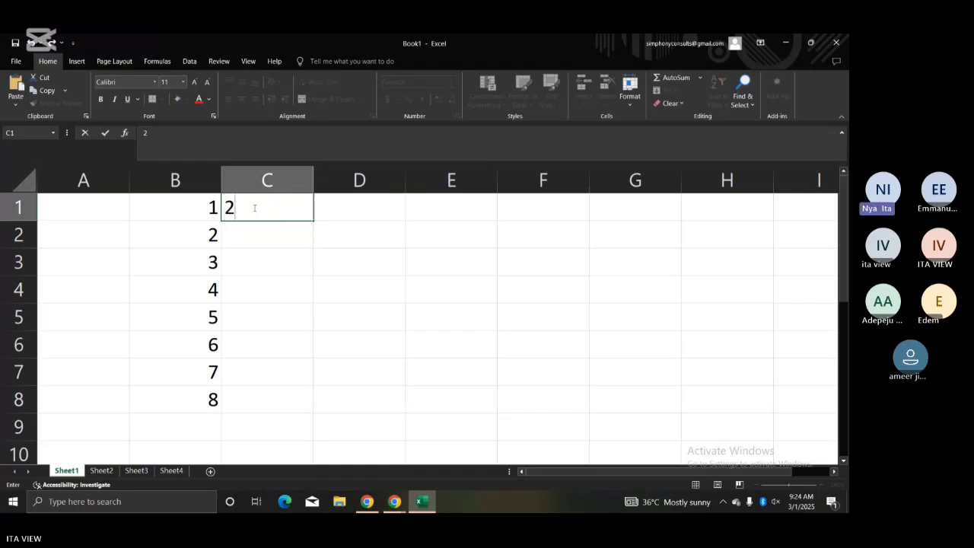
key(BackSpace)
Step: Enter the text "special" in cell C1
text(special)
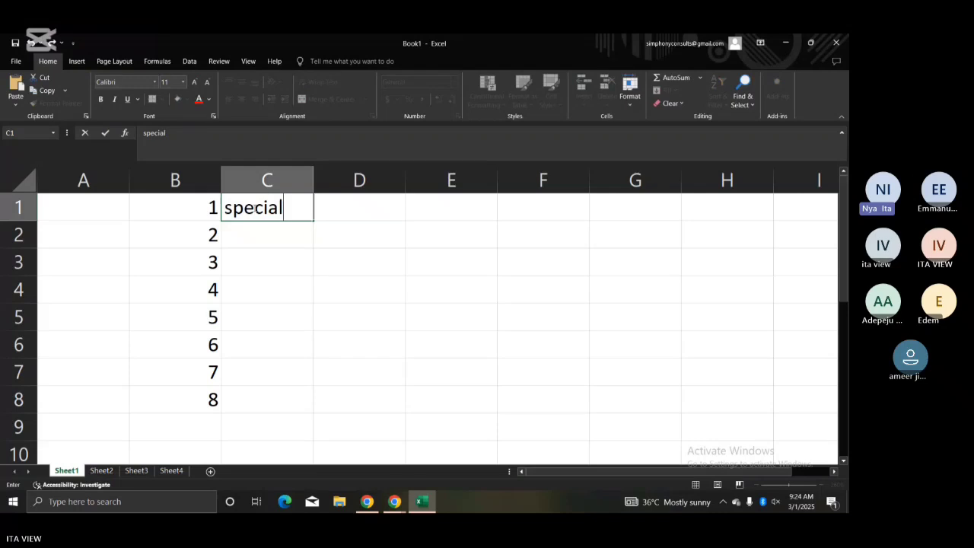
key(Return)
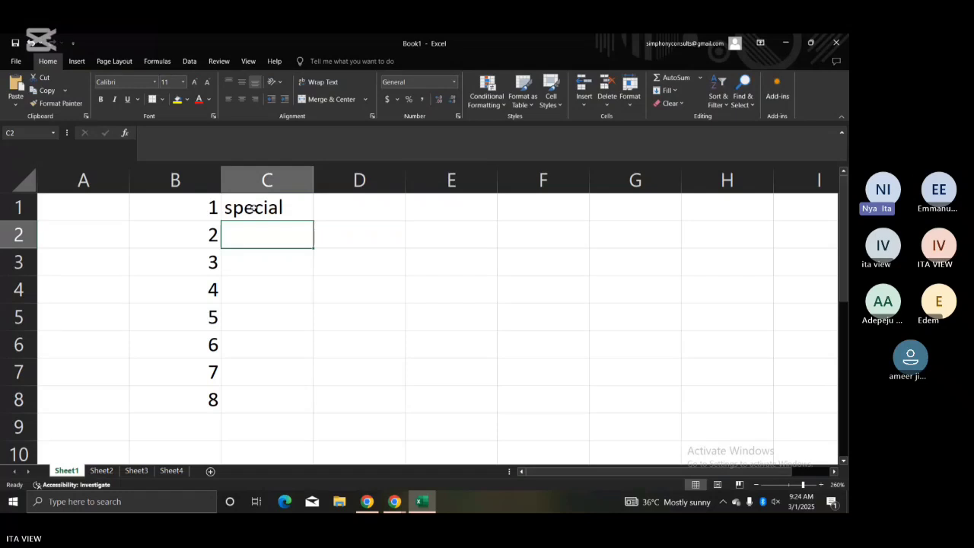
Step: Enter the text "padded" in cell C2 and "egg" in cell C3
text(padded)
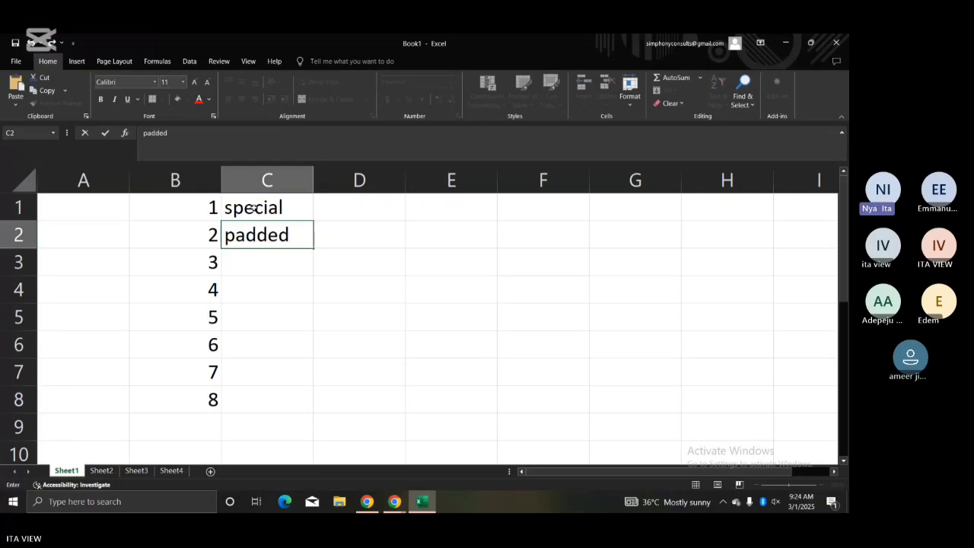
key(Left)
key(Left)
key(Right)
key(Right)
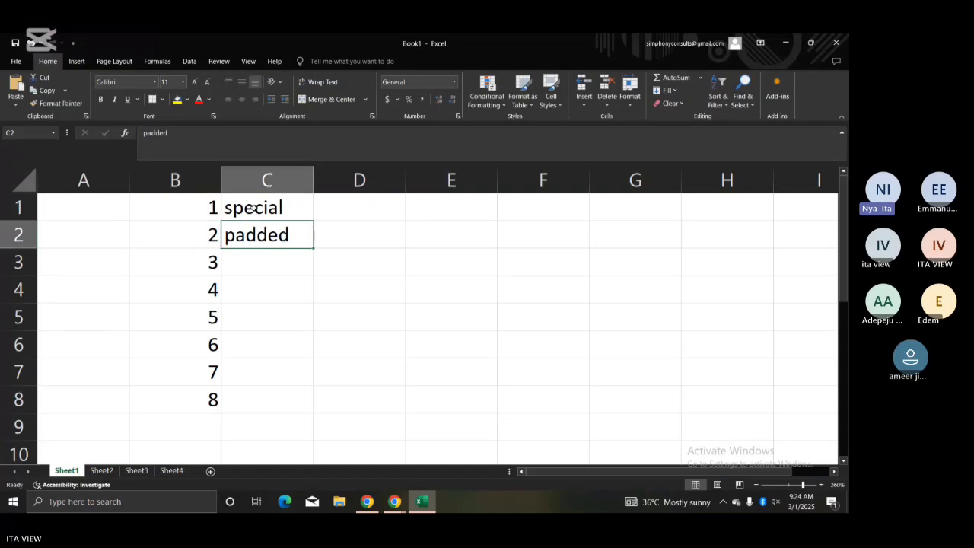
key(Down)
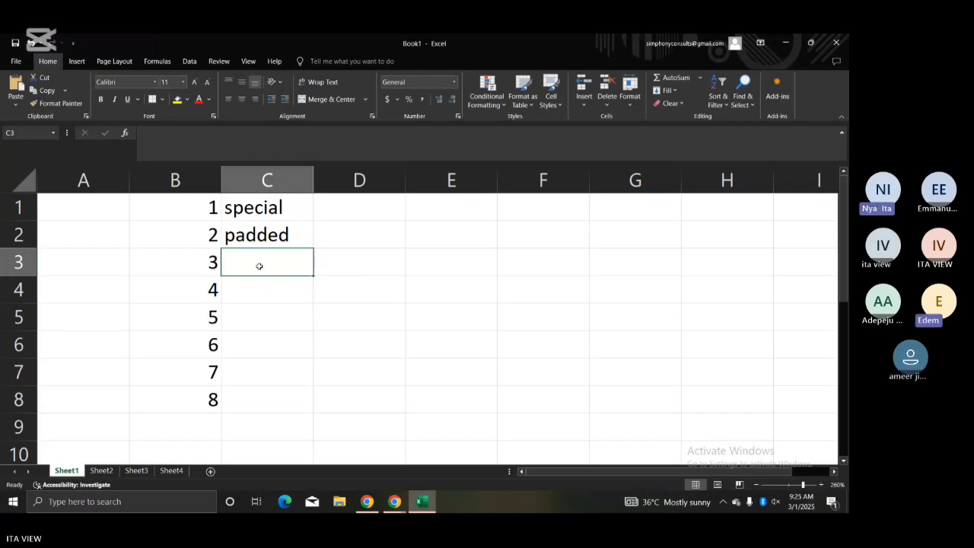
text(e)
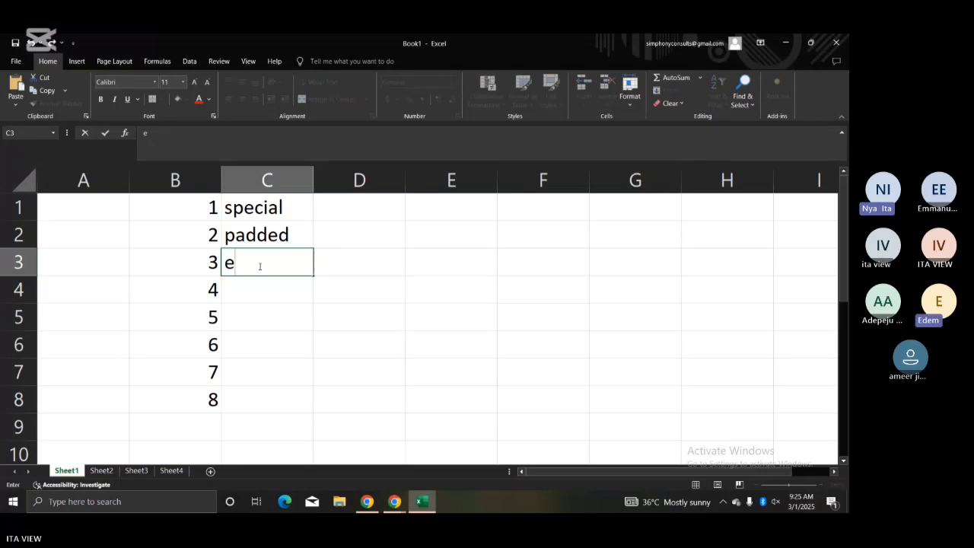
text(gg)
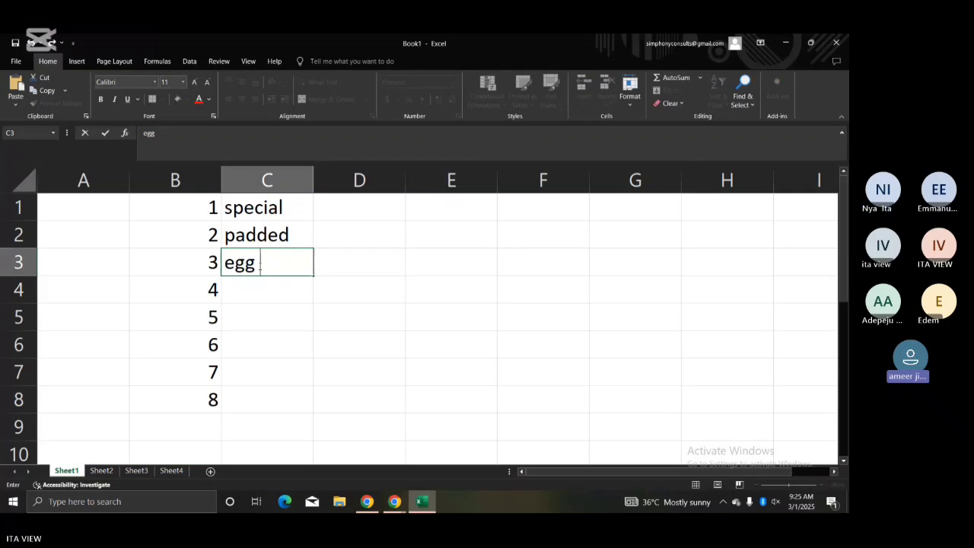
key(Return)
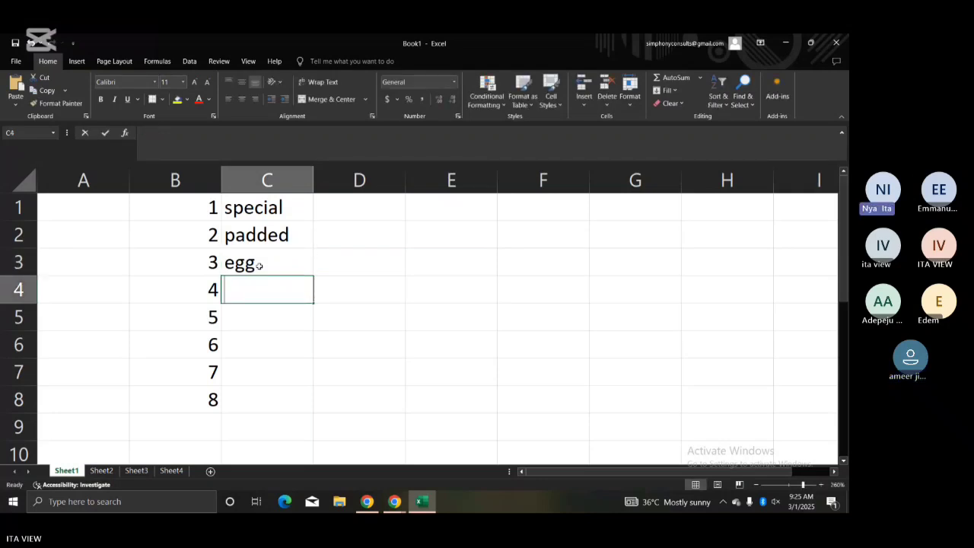
Step: Enter "sauce", "beef" and "chicken" in cells C4 to C6
text(sauce)
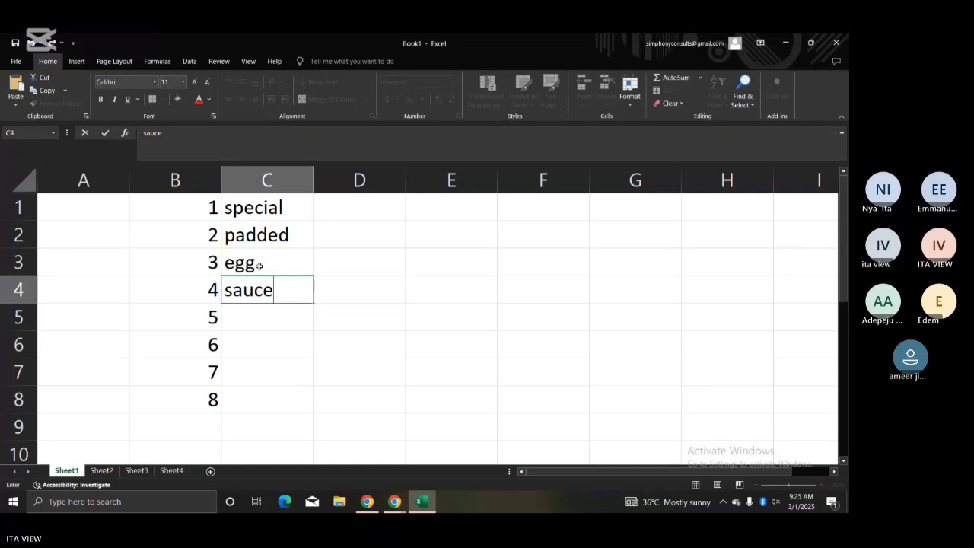
key(Return)
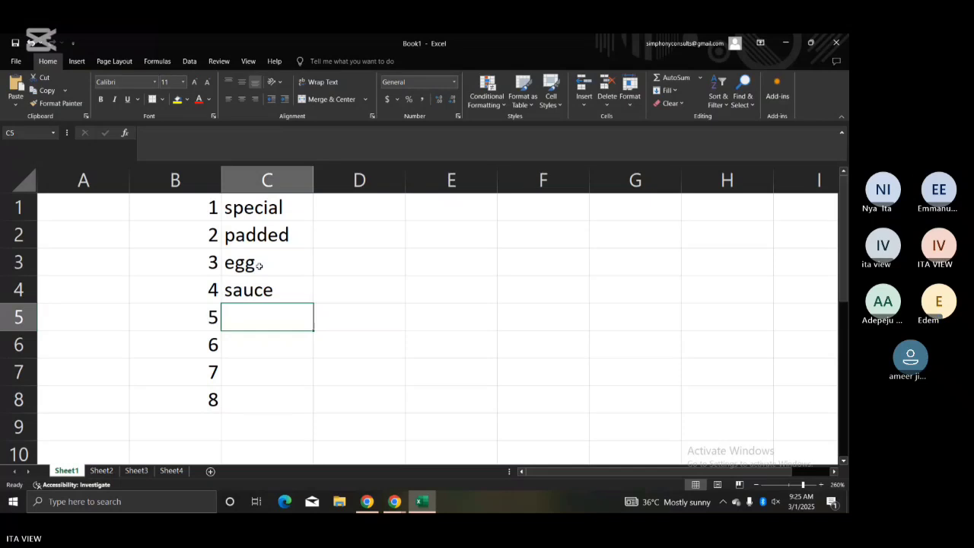
text(beef)
key(Return)
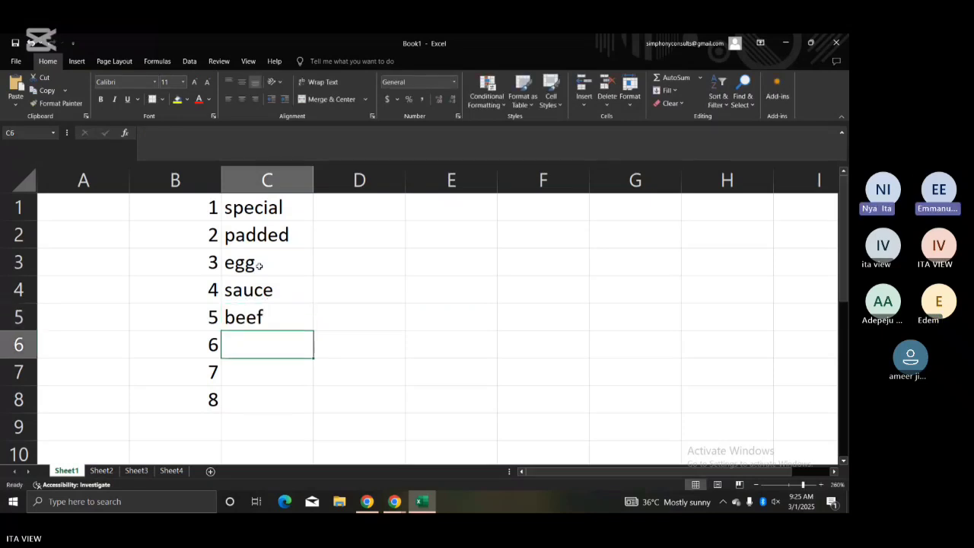
text(chicken)
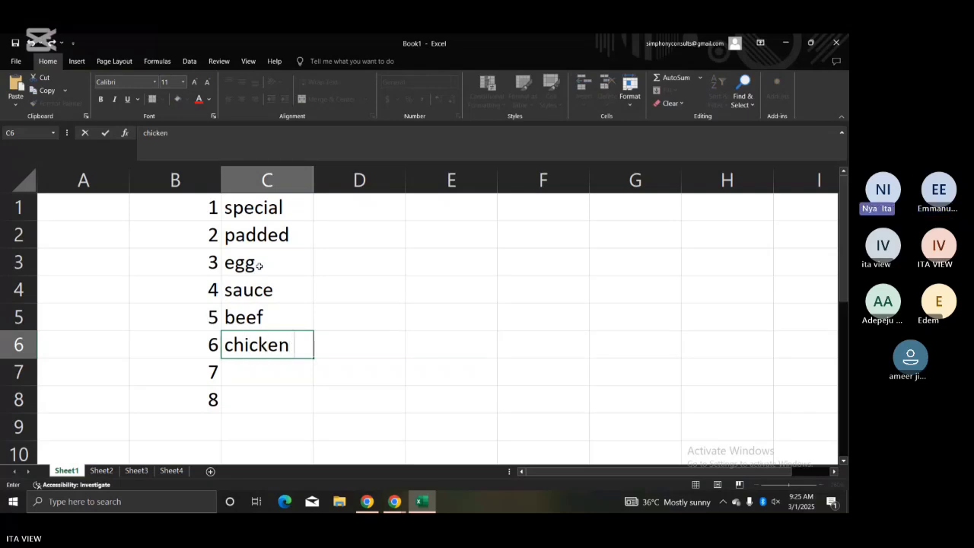
key(Return)
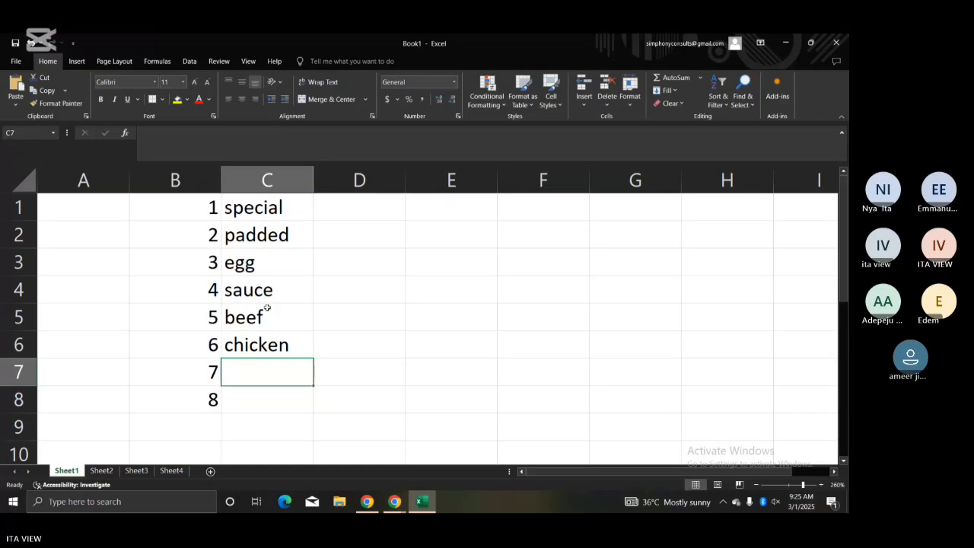
Step: Copy the entries in C4:C5 and paste them into C7:C8
drag(261, 292, 264, 323)
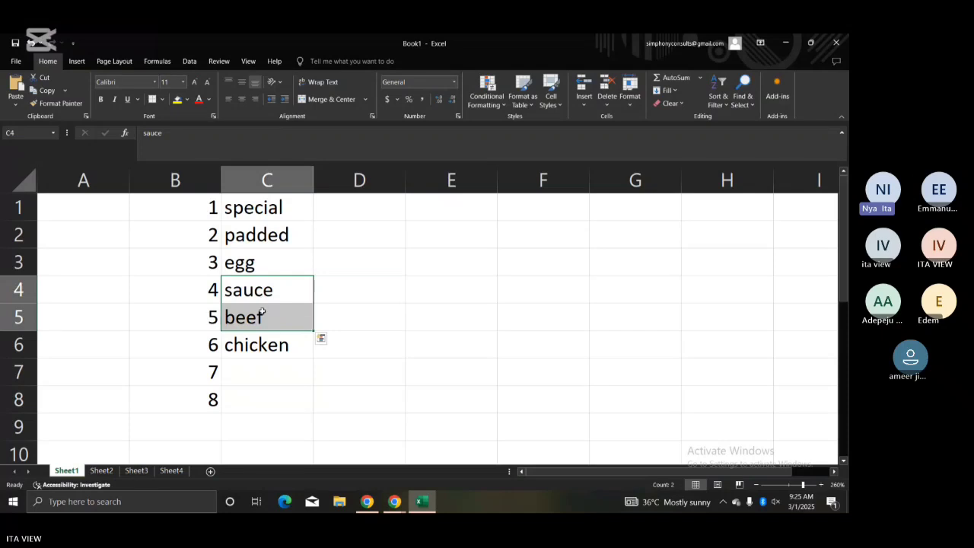
key(ctrl+c)
click(256, 366)
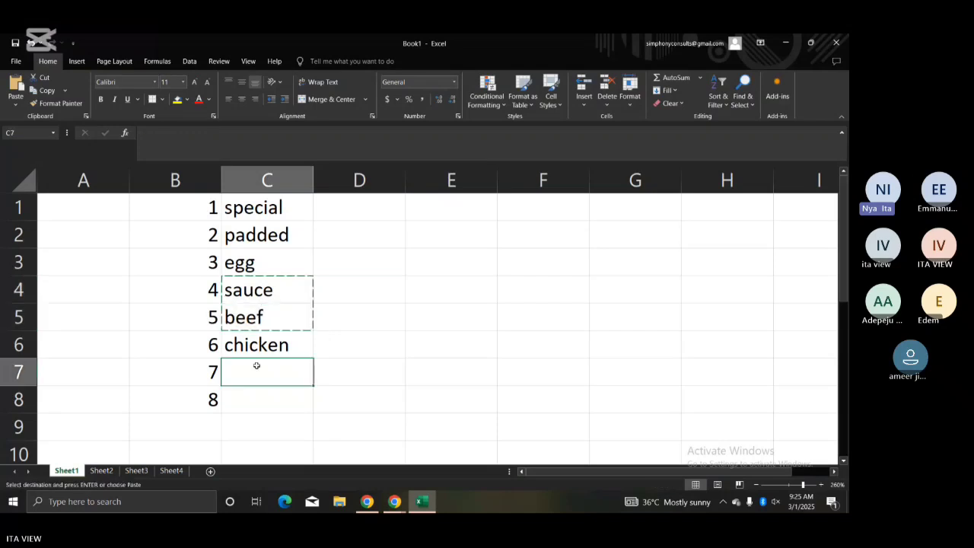
key(ctrl+v)
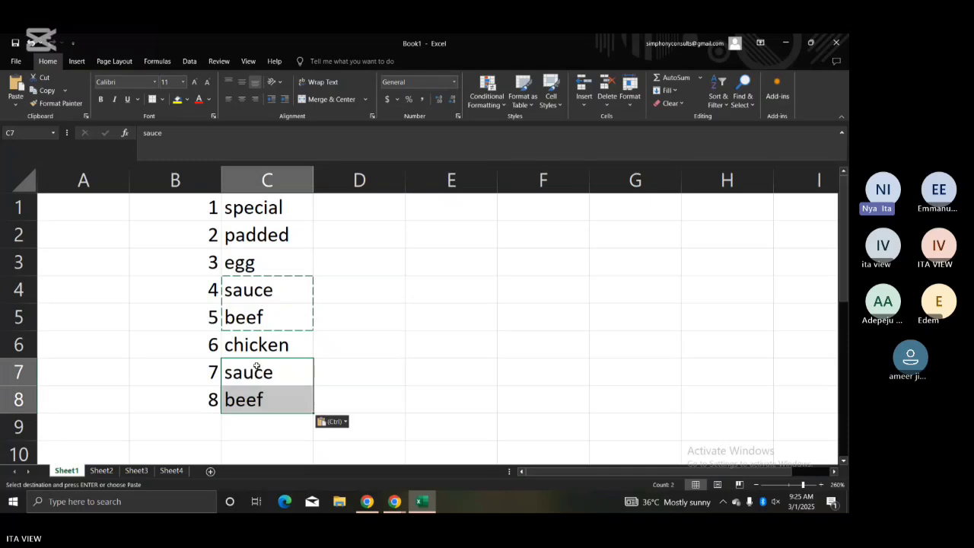
Step: End copy mode and add a shortcut note with "ctrl +c" in E3 and "copy" in F3
click(478, 265)
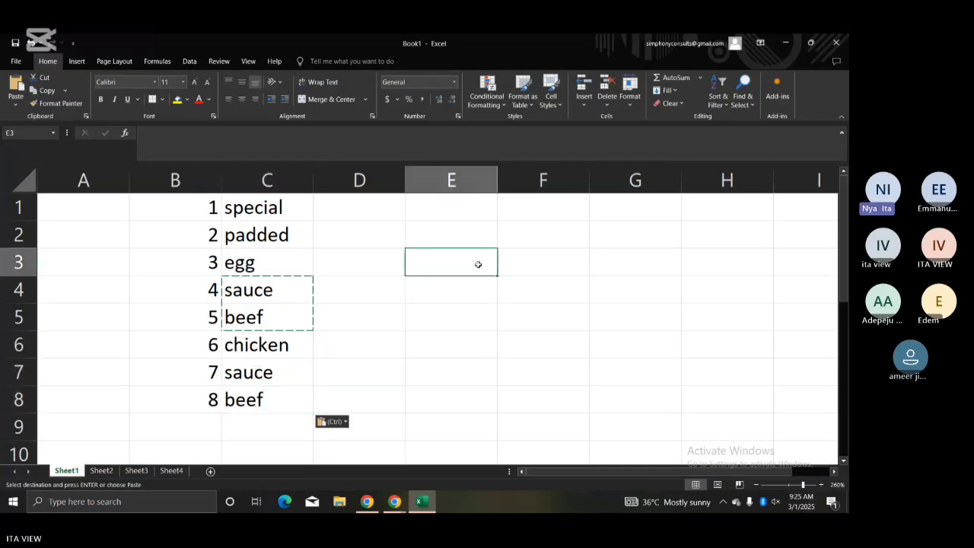
key(Escape)
text(ct)
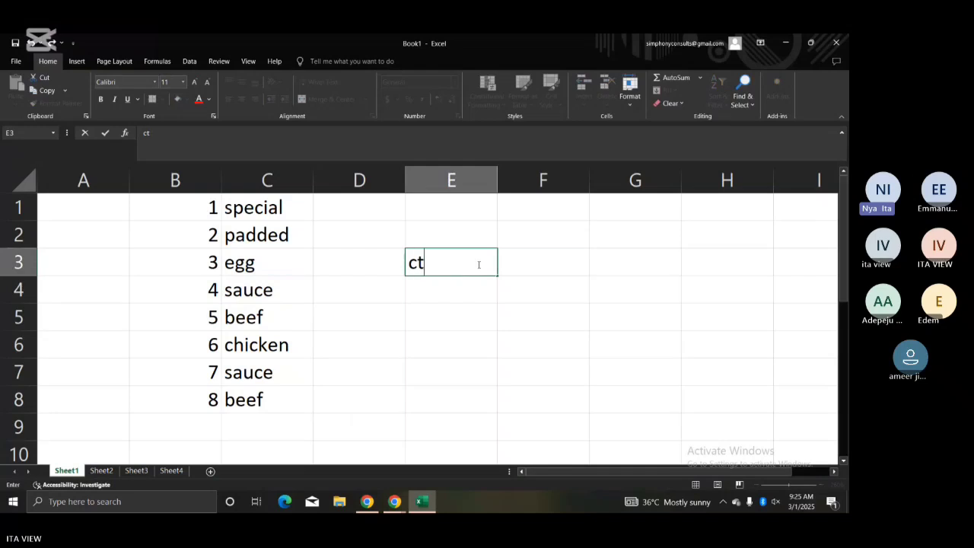
text(rl +c)
key(ctrl+Return)
key(Right)
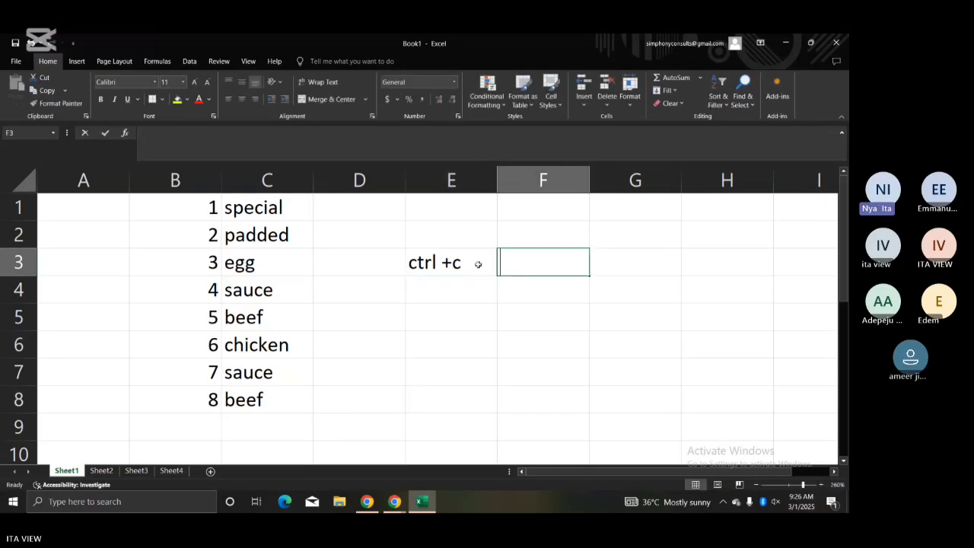
text(copy)
key(Return)
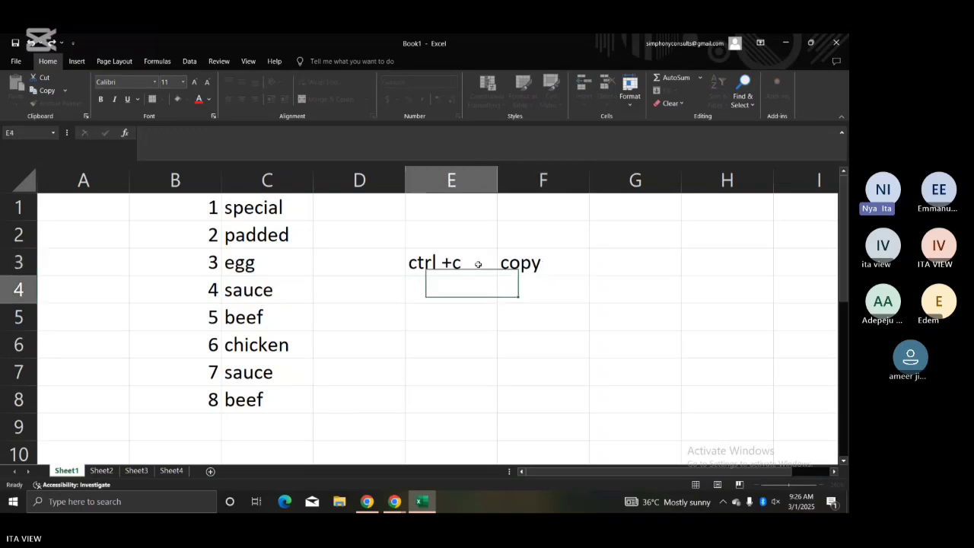
Step: Add a second shortcut note with "ctrl+v" in E4 and "paste" in F4
text(c)
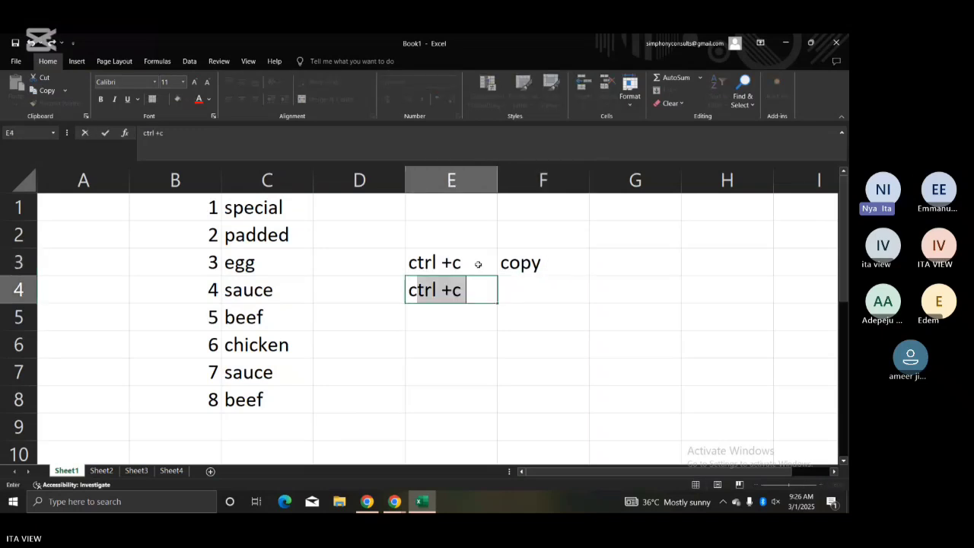
text(trl+v)
key(ctrl+Return)
key(Tab)
text(paste)
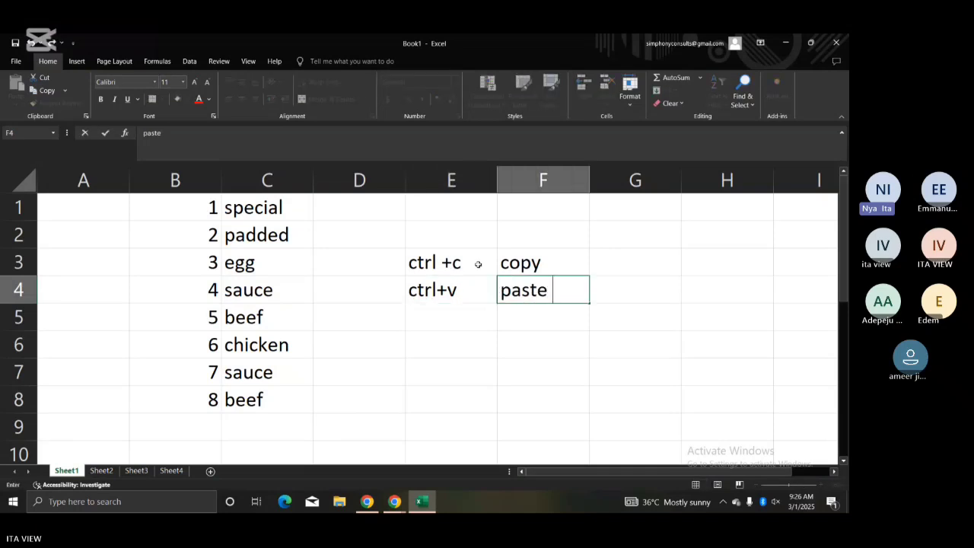
key(Return)
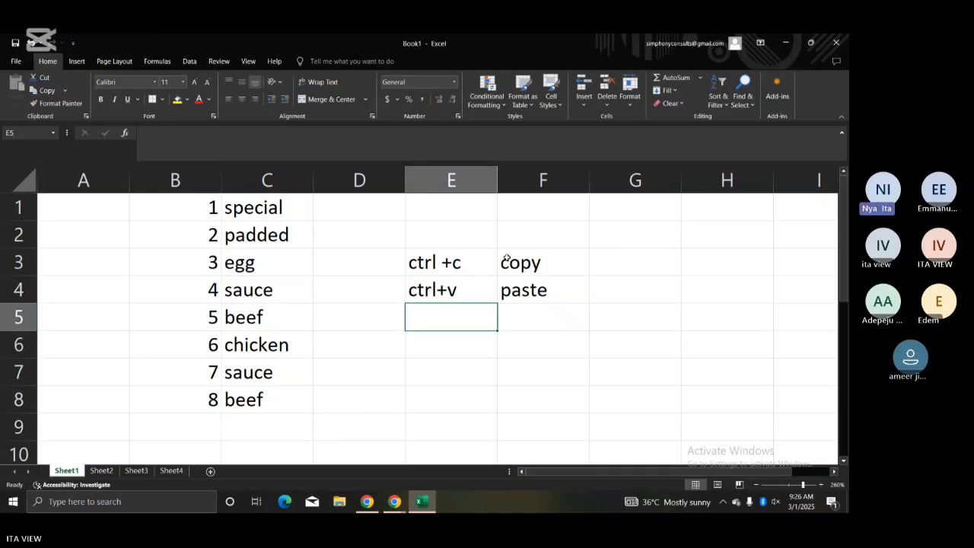
click(522, 327)
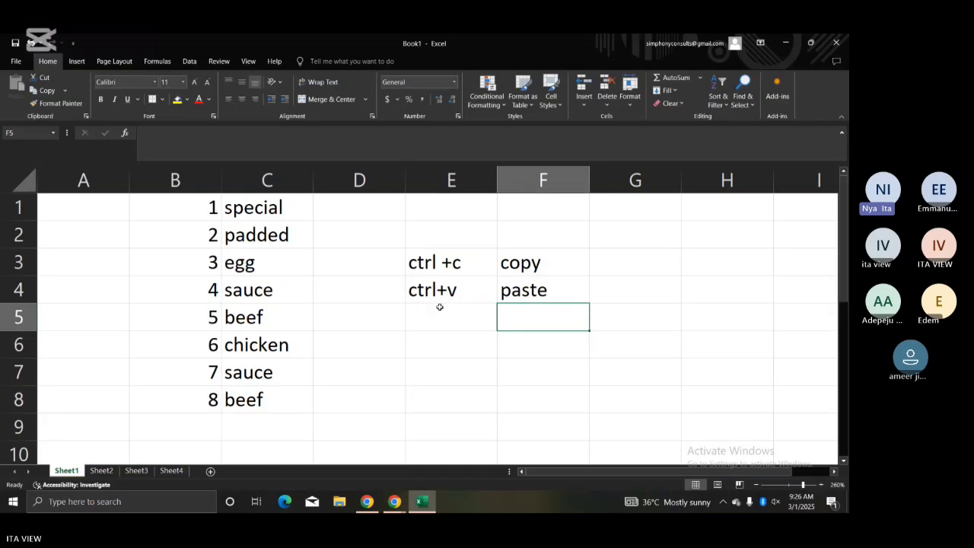
click(285, 322)
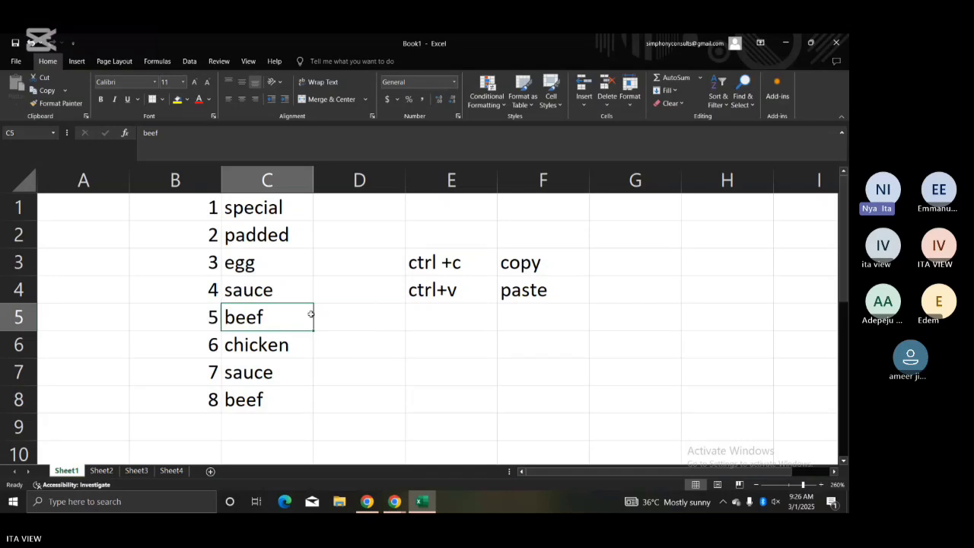
click(281, 275)
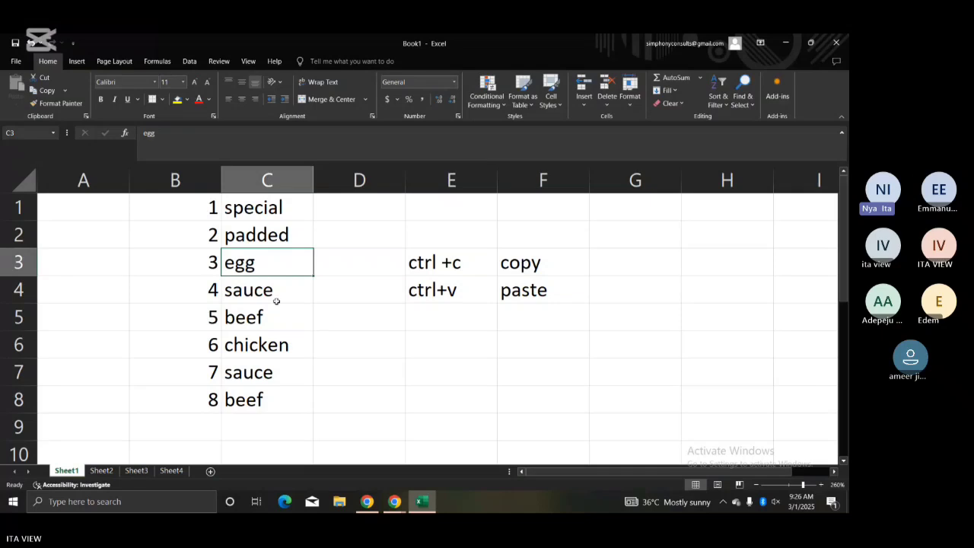
click(304, 342)
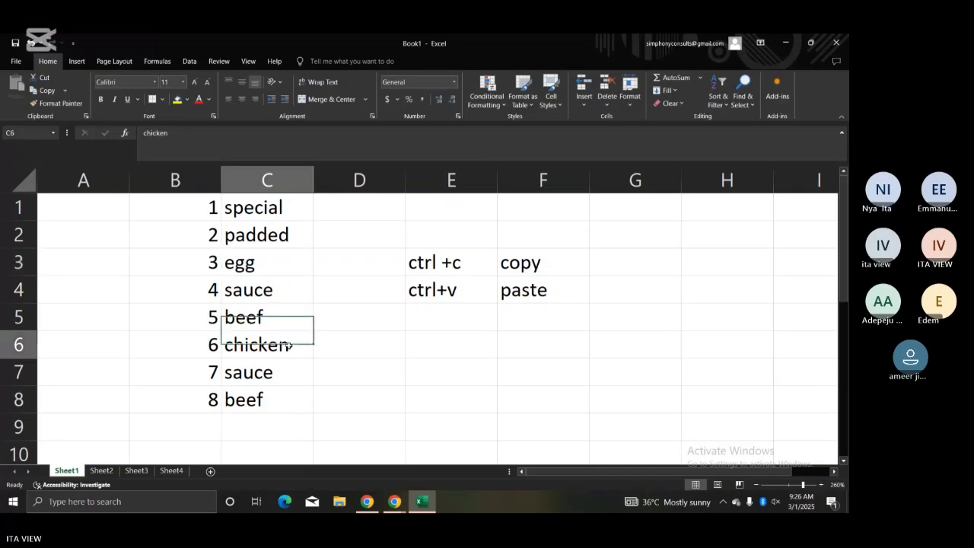
Step: Clear the contents of the pasted cells C7:C8
drag(265, 373, 281, 402)
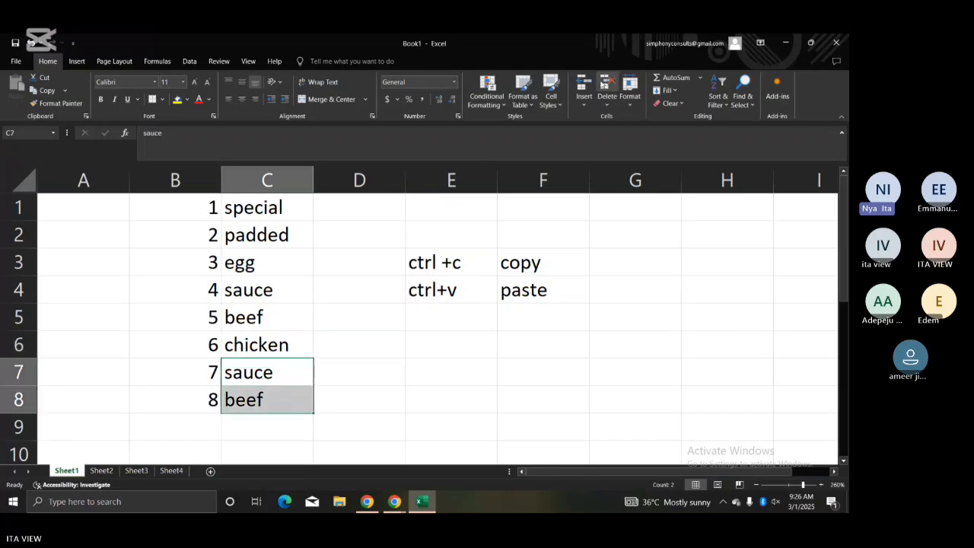
click(680, 104)
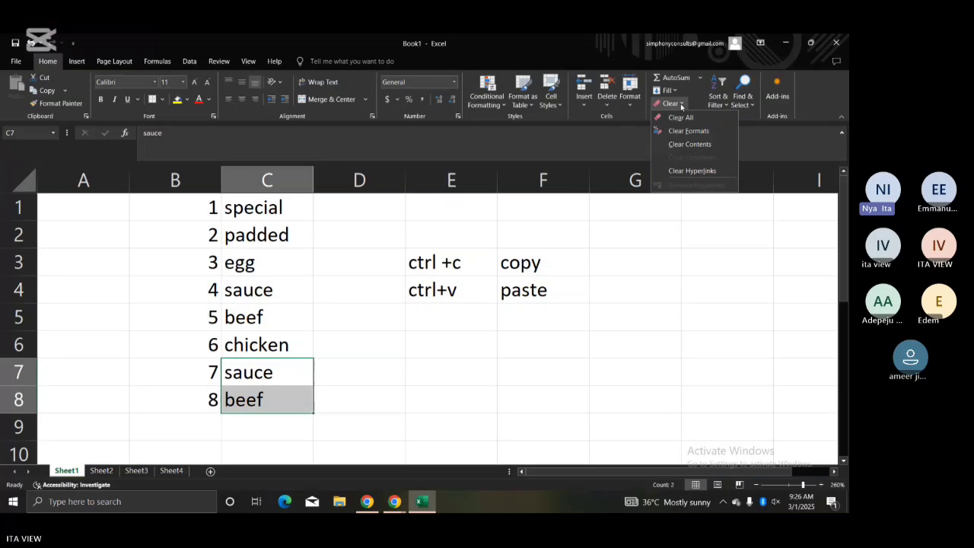
click(690, 144)
click(380, 288)
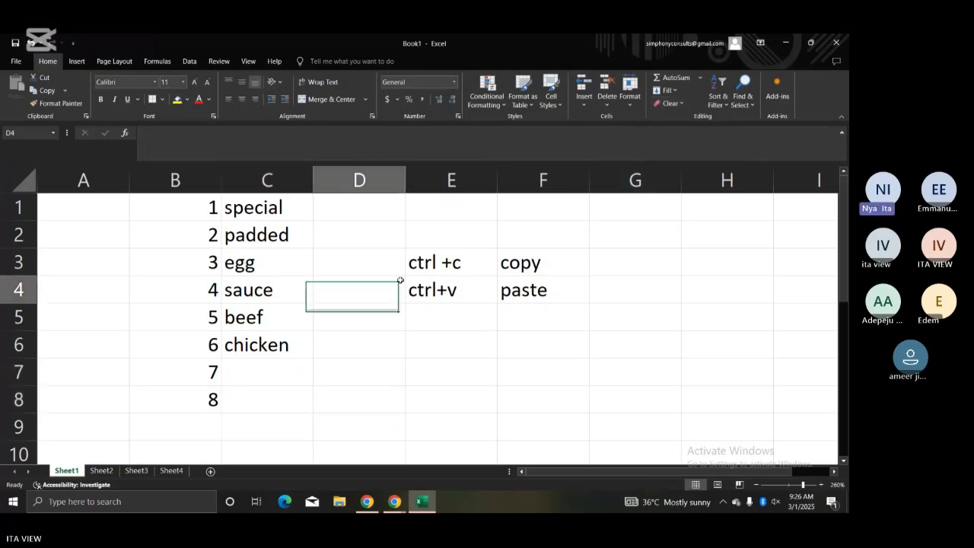
Step: AutoFill the words in C4:C6 down to C8 and extend the fill to C9
drag(259, 291, 256, 344)
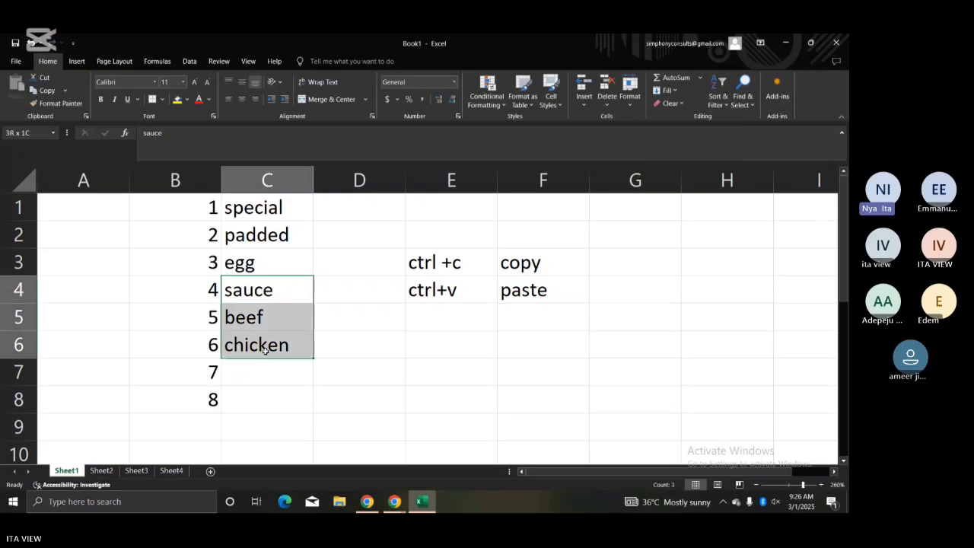
drag(312, 357, 312, 412)
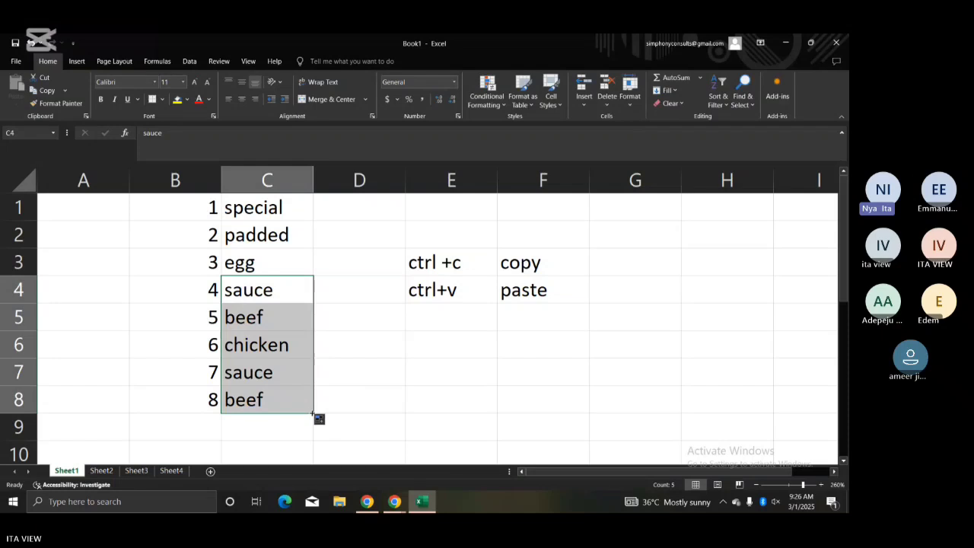
drag(312, 414, 312, 435)
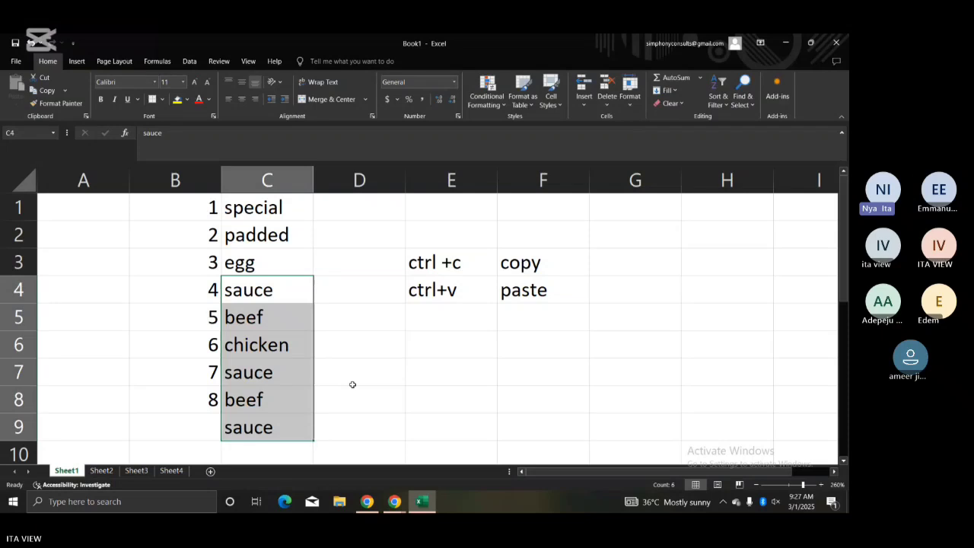
Step: Undo the fill extension to C9 and delete the contents of C7:C8
key(ctrl+z)
click(340, 316)
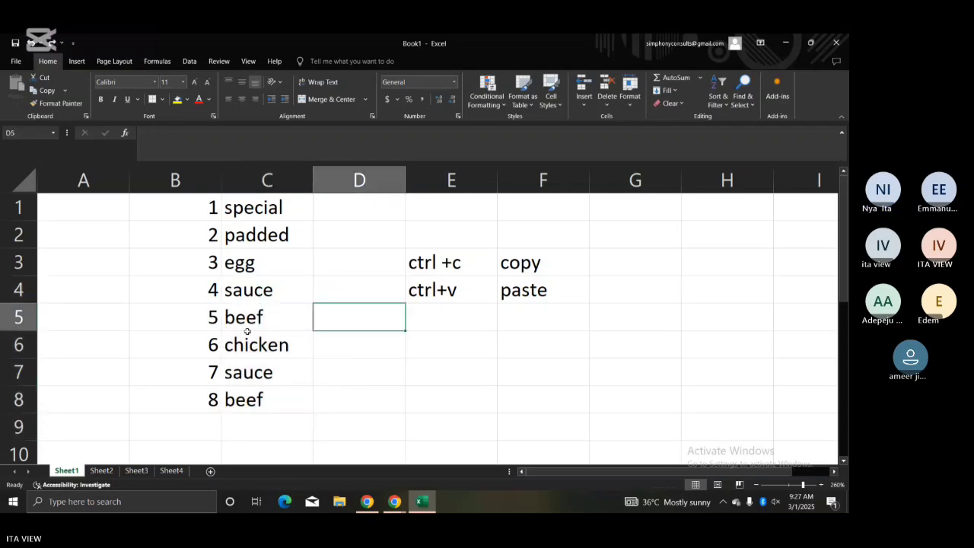
drag(255, 368, 261, 404)
key(Delete)
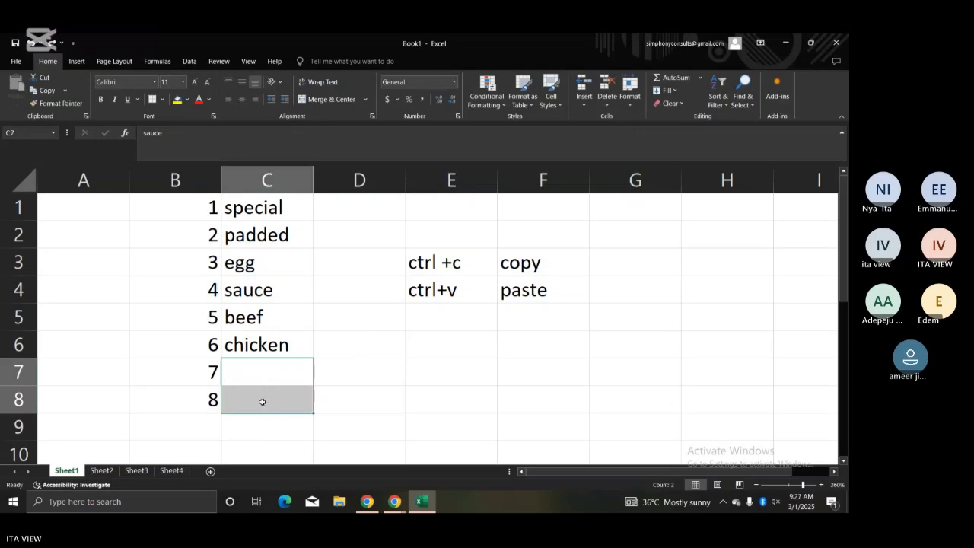
Step: AutoFill the words in C4:C6 down through cell C9
drag(265, 301, 276, 344)
click(311, 363)
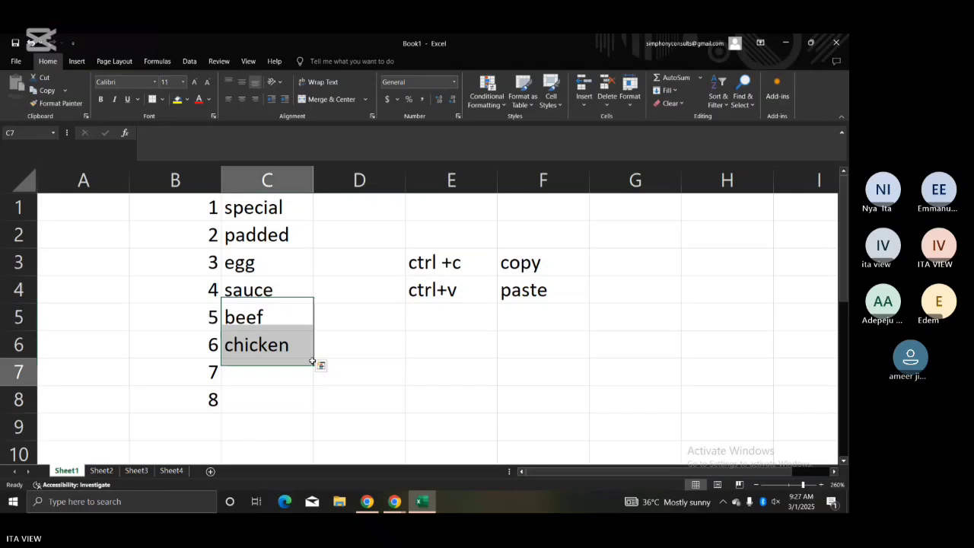
click(281, 318)
drag(266, 290, 315, 428)
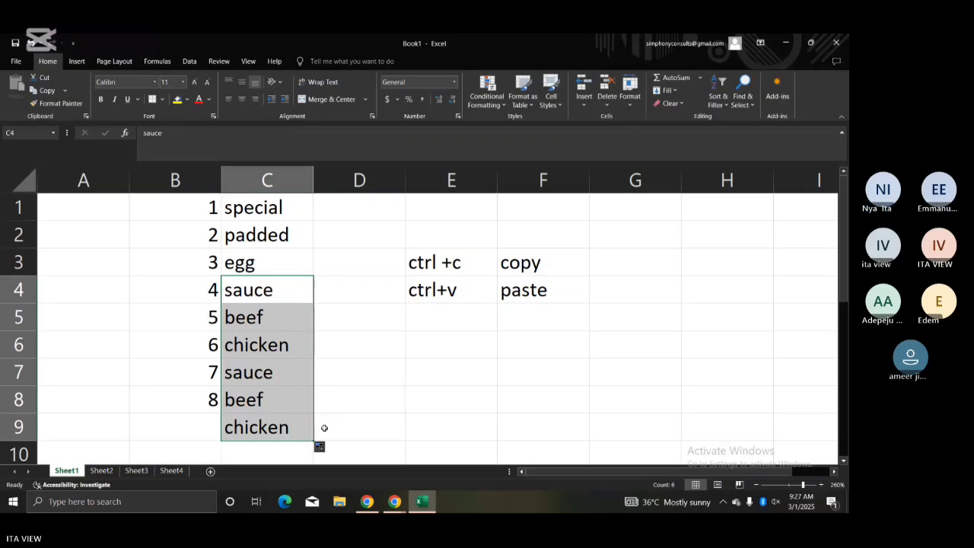
Step: Delete the word "chicken" from cell C9 so the list ends at row 8
click(330, 430)
click(272, 427)
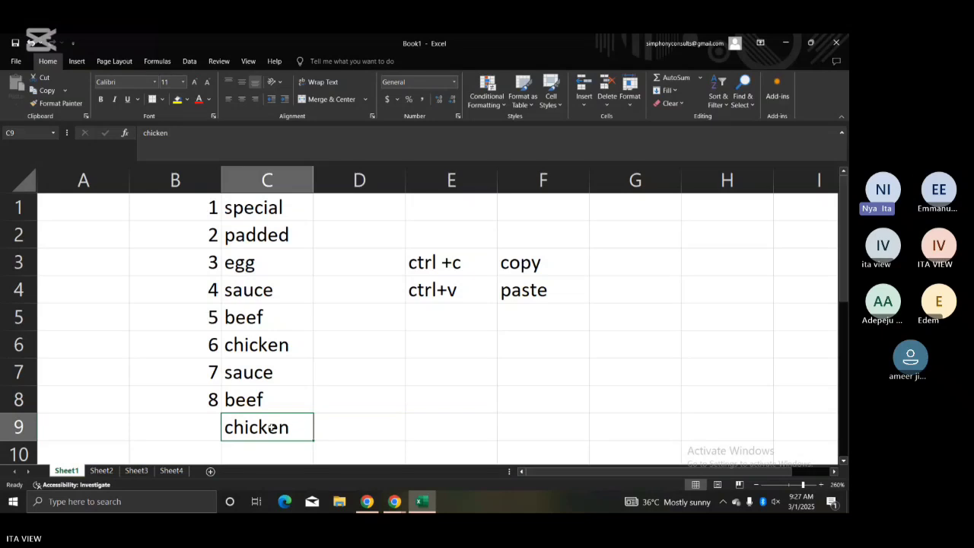
key(Delete)
click(372, 364)
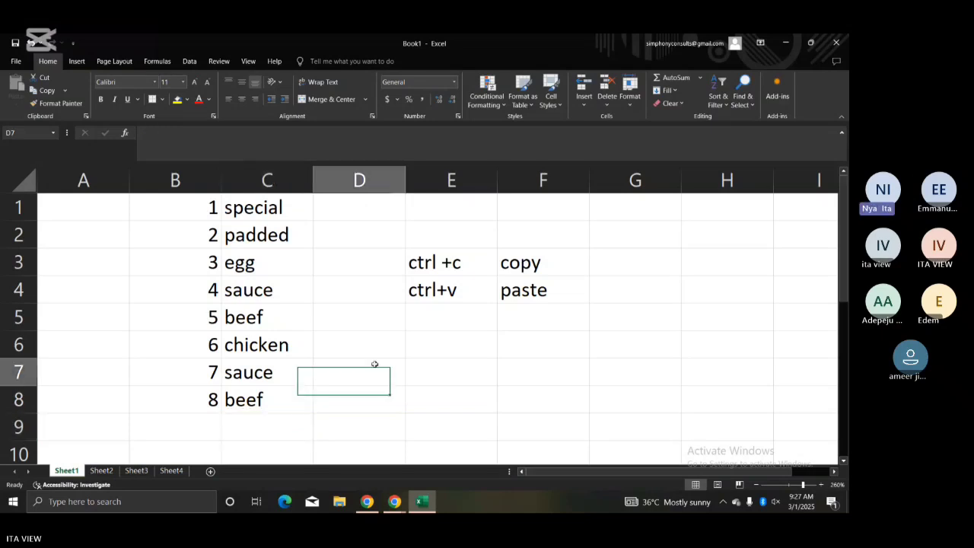
Step: Enter the numbers 3, 12, 5 and 8 in cells D1 to D4 beside the food items
click(361, 203)
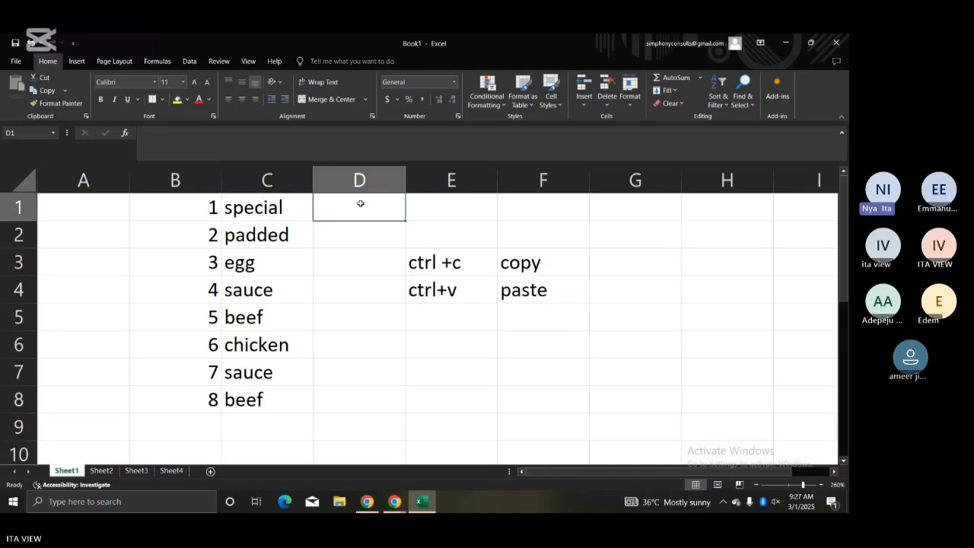
text(w)
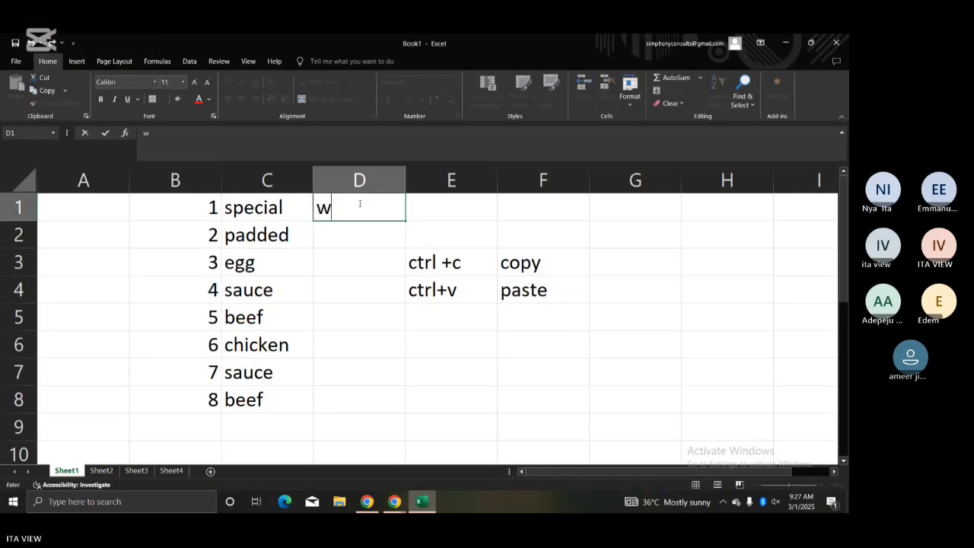
key(BackSpace)
text(3)
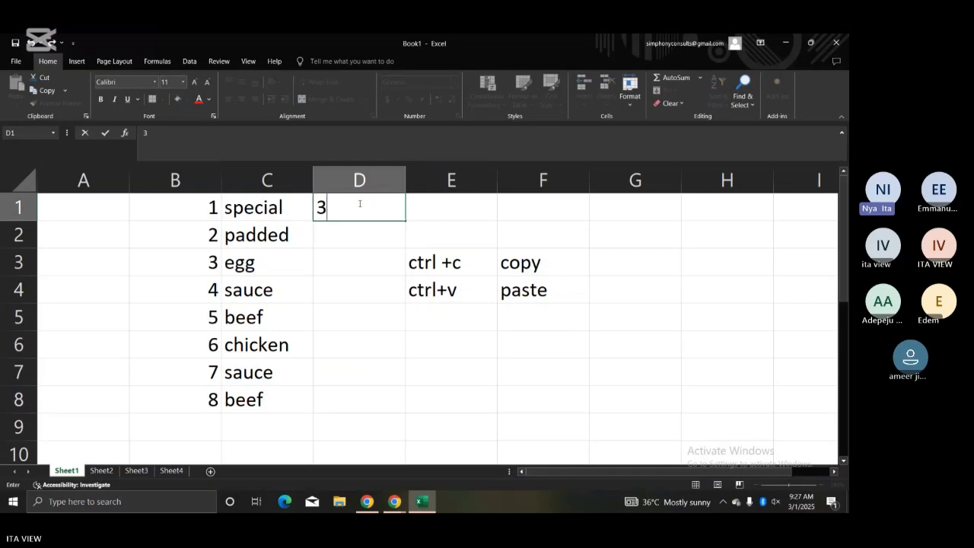
key(Return)
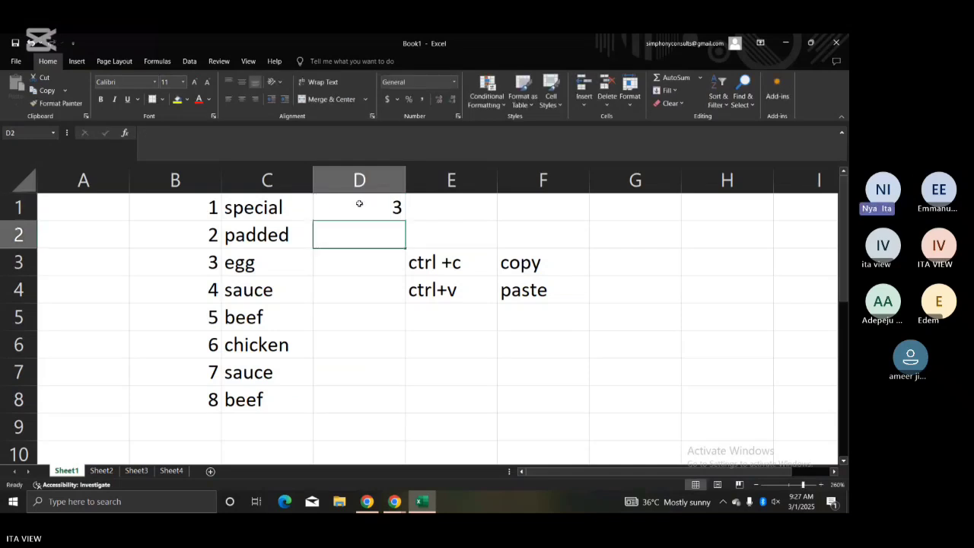
text(12)
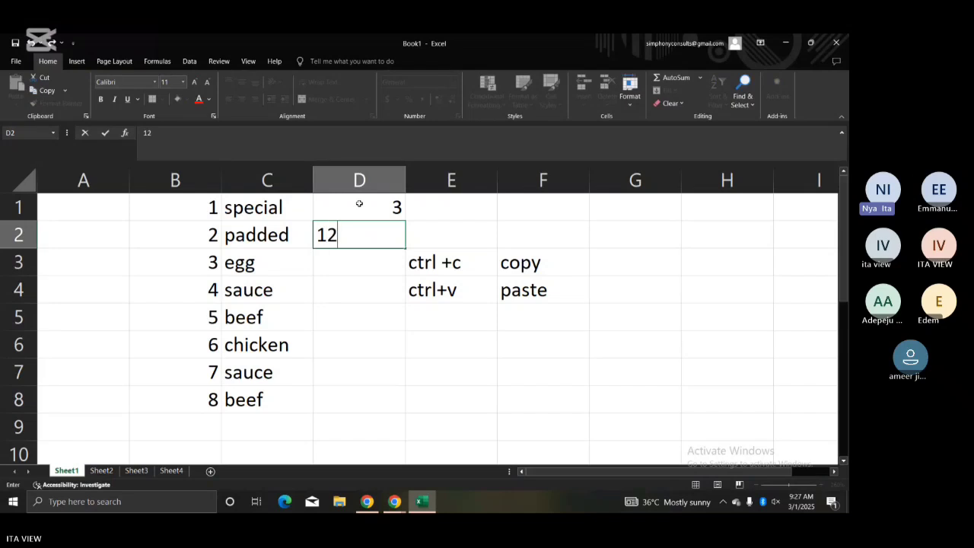
key(Return)
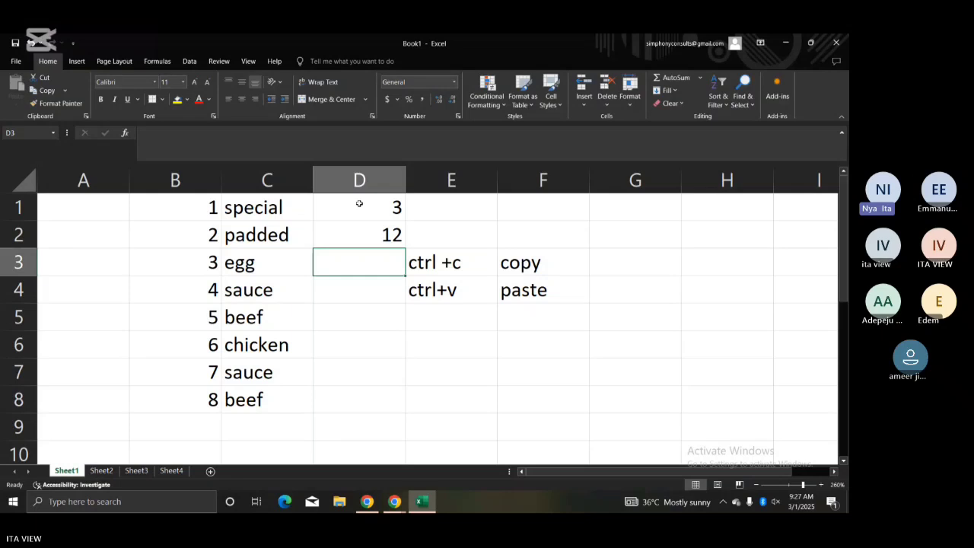
text(5)
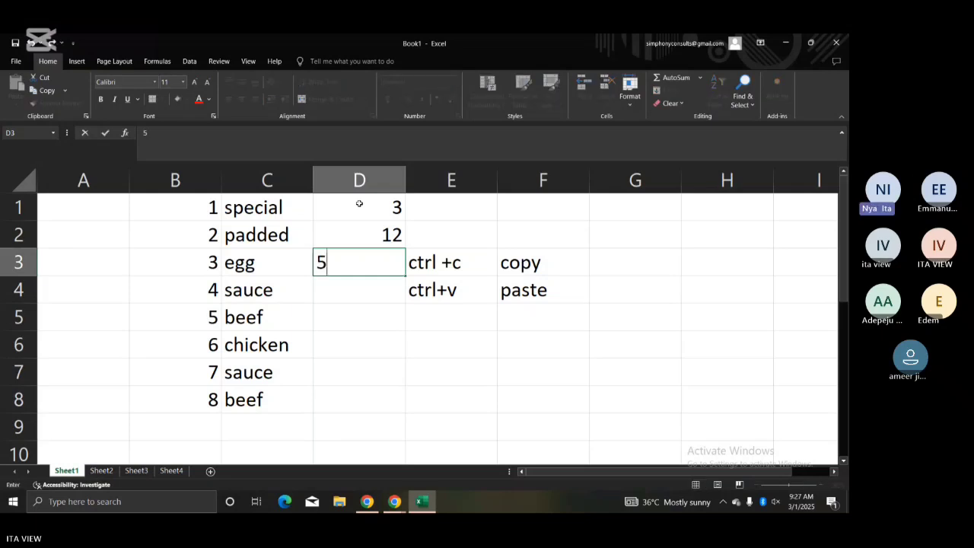
key(Return)
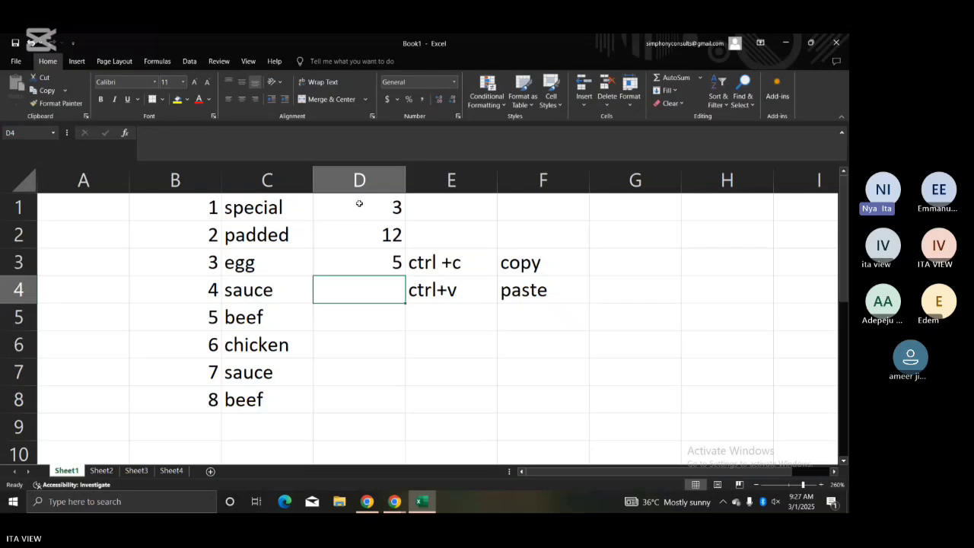
text(8)
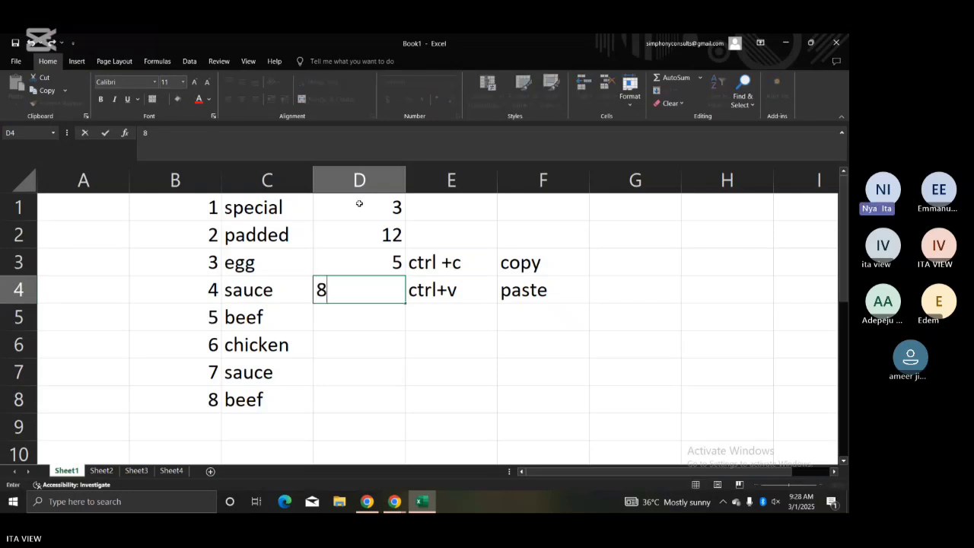
key(Return)
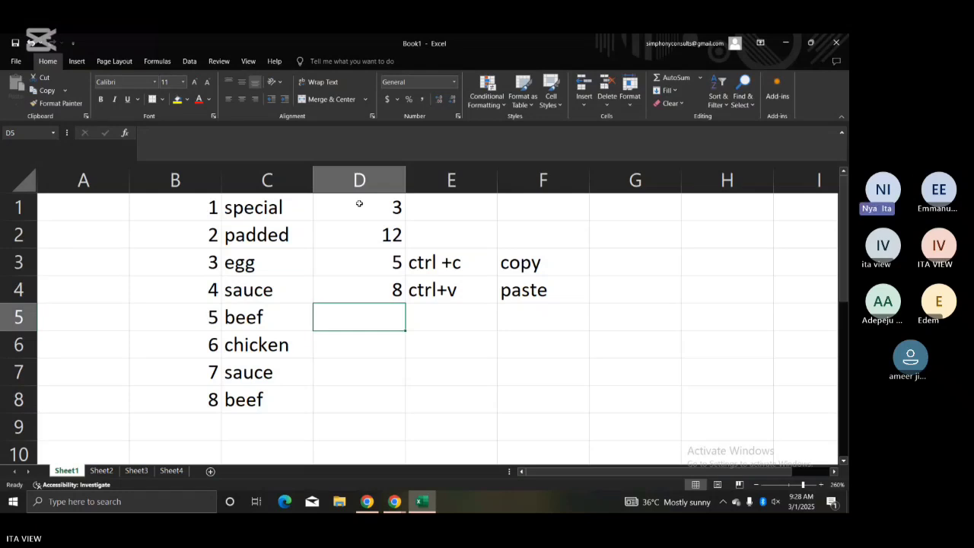
Step: Continue column D with 5, 9, 3 and 6 in cells D5 to D8
text(5)
key(Return)
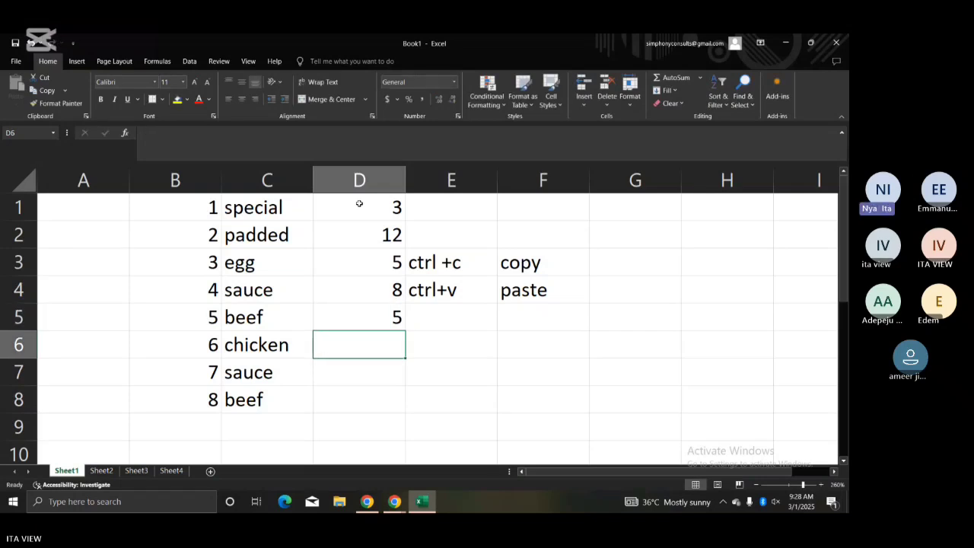
text(3)
key(BackSpace)
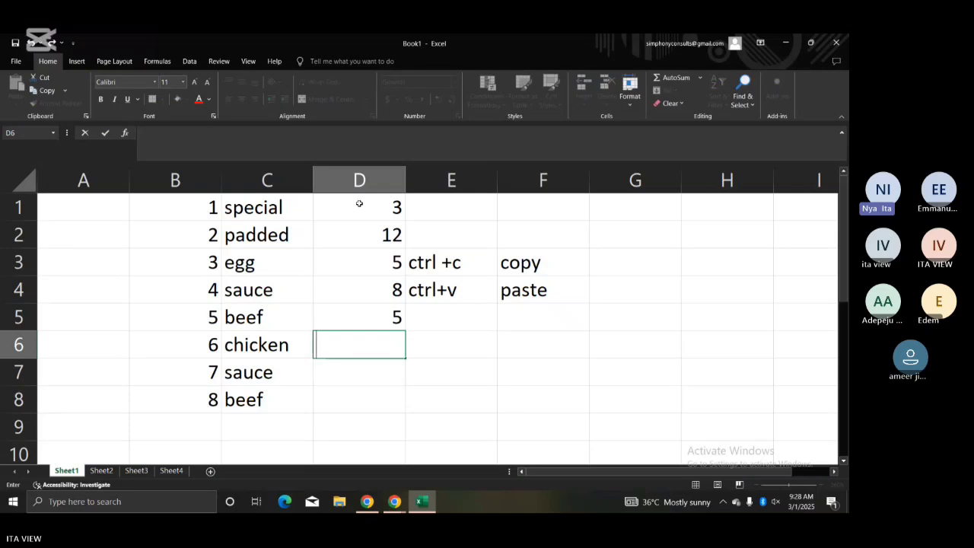
text(9)
key(Return)
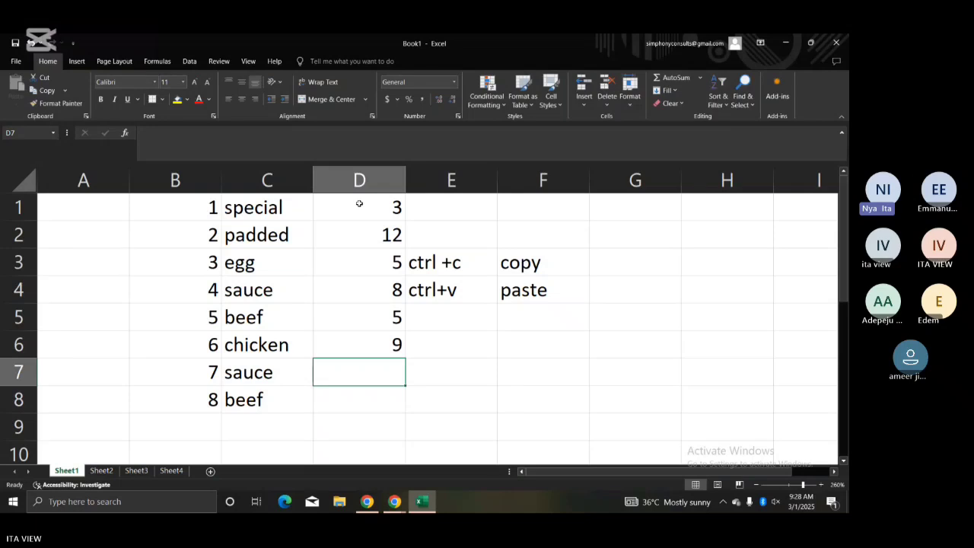
text(3)
key(Return)
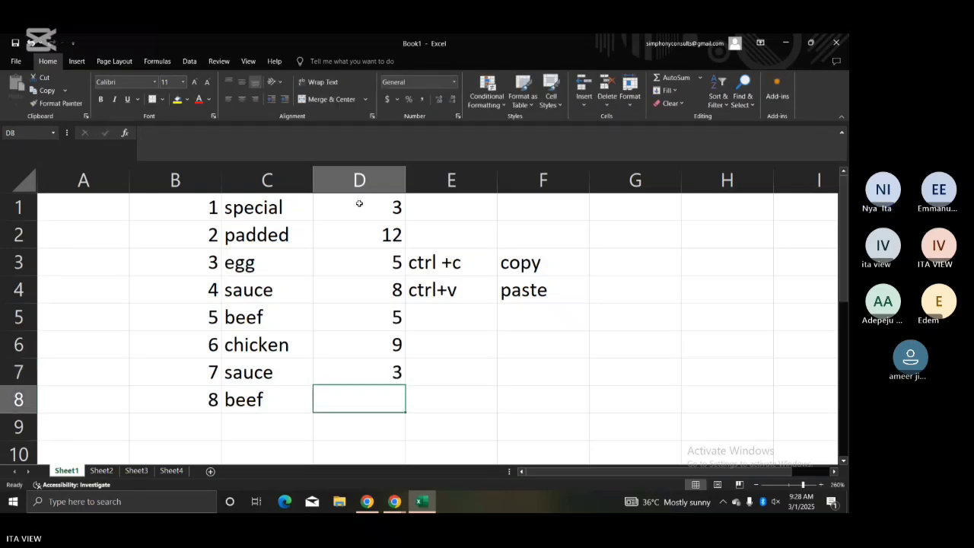
text(6)
key(Return)
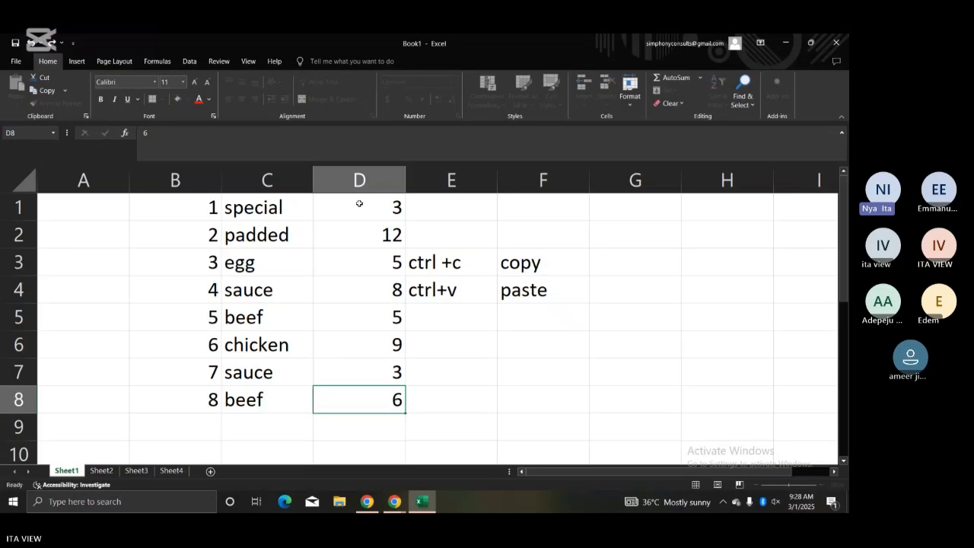
Step: Replace the number beside "padded" in cell D2 with 3
click(383, 234)
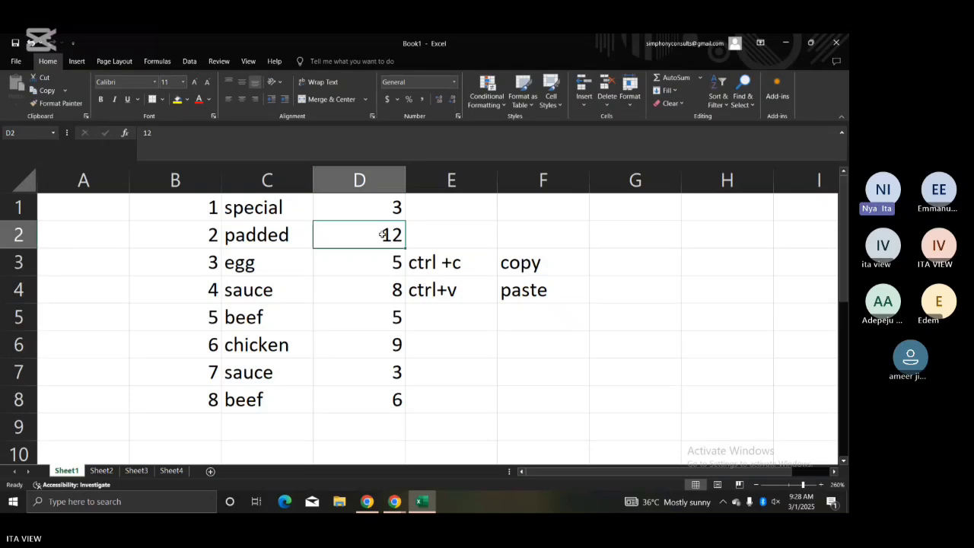
text(2)
key(BackSpace)
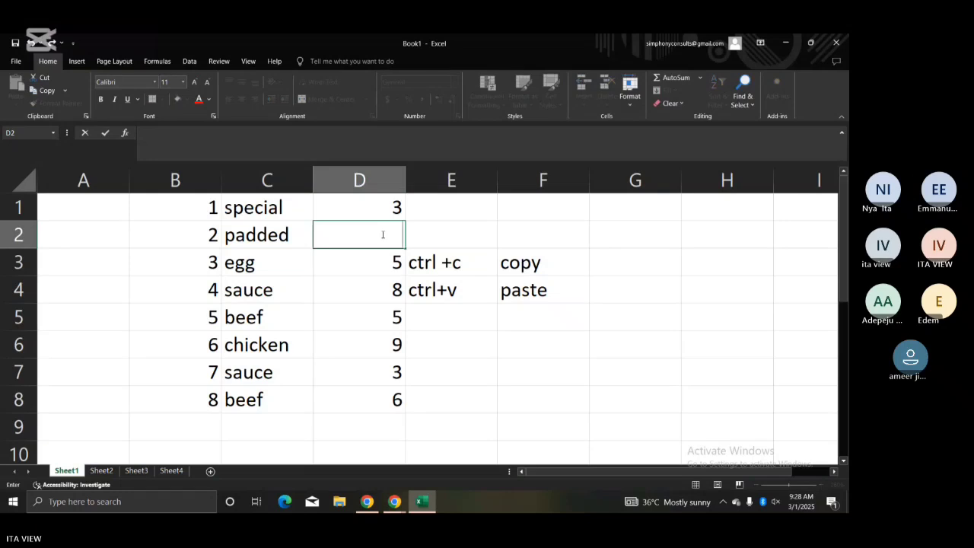
text(3)
key(Return)
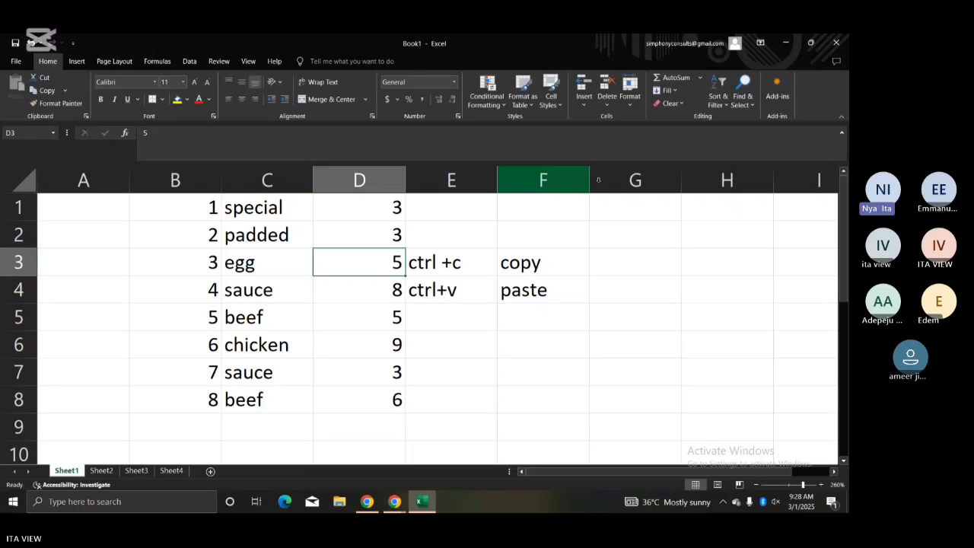
Step: Clear the copy and paste shortcut notes in E3:F4 and set cell D2 to 4
drag(463, 253, 564, 297)
key(Delete)
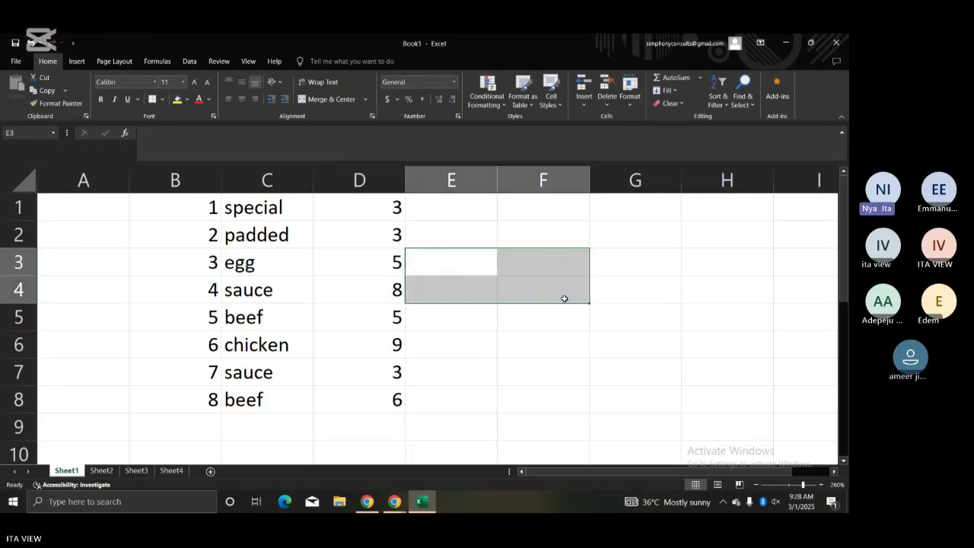
click(384, 235)
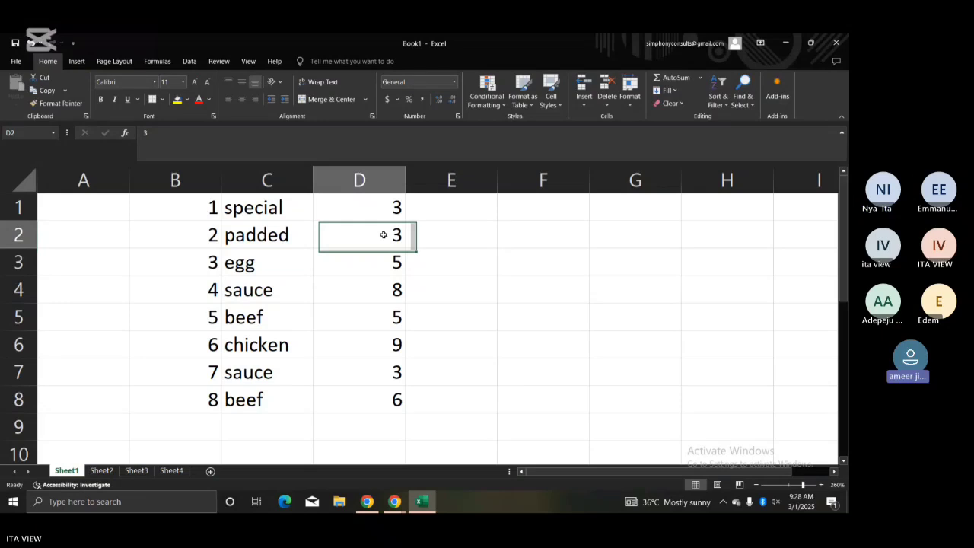
text(4)
key(Return)
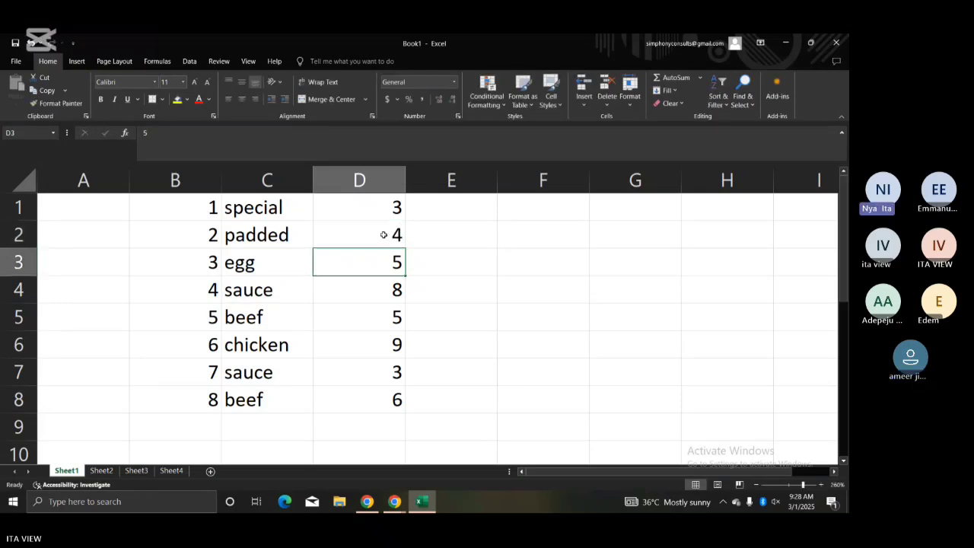
Step: Enter 500 in cell E1 on the "special" row
click(542, 260)
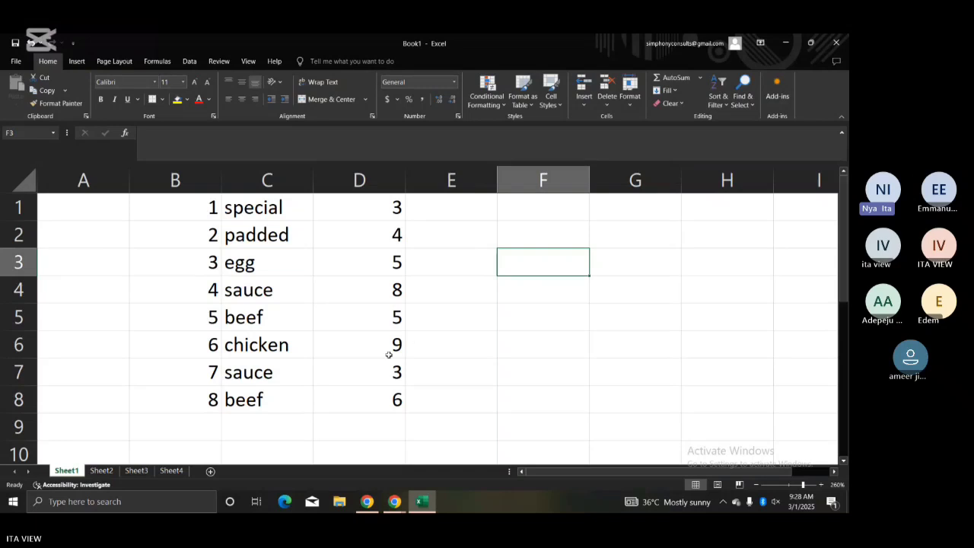
click(429, 346)
click(431, 242)
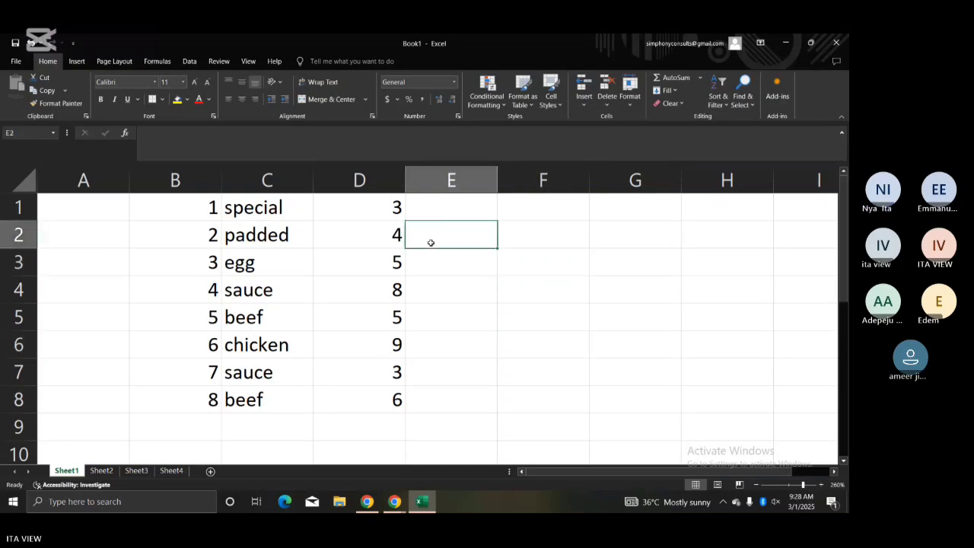
click(443, 206)
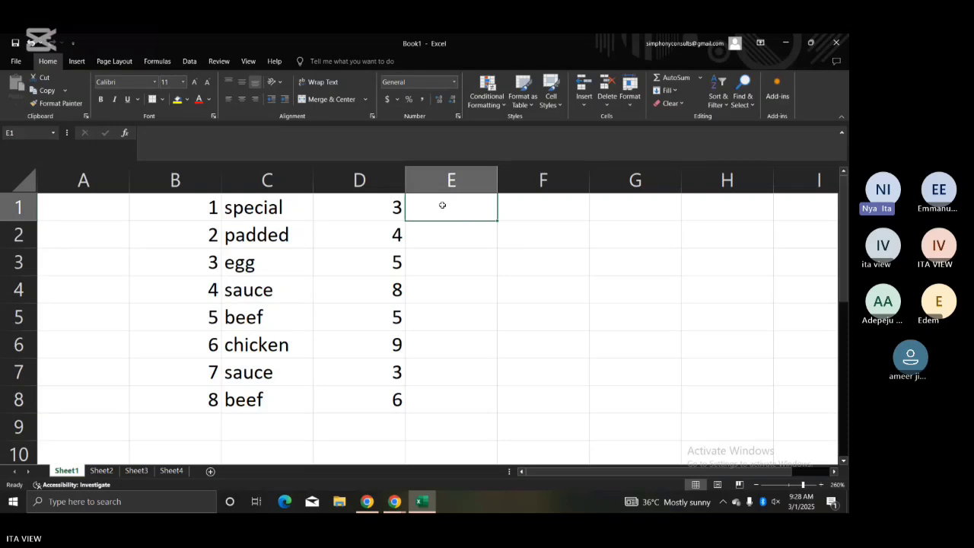
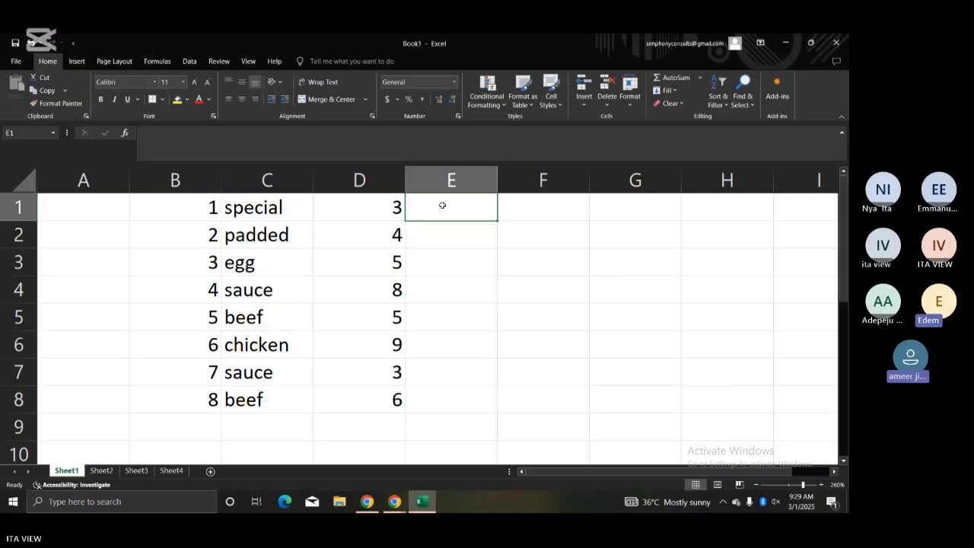
text(500)
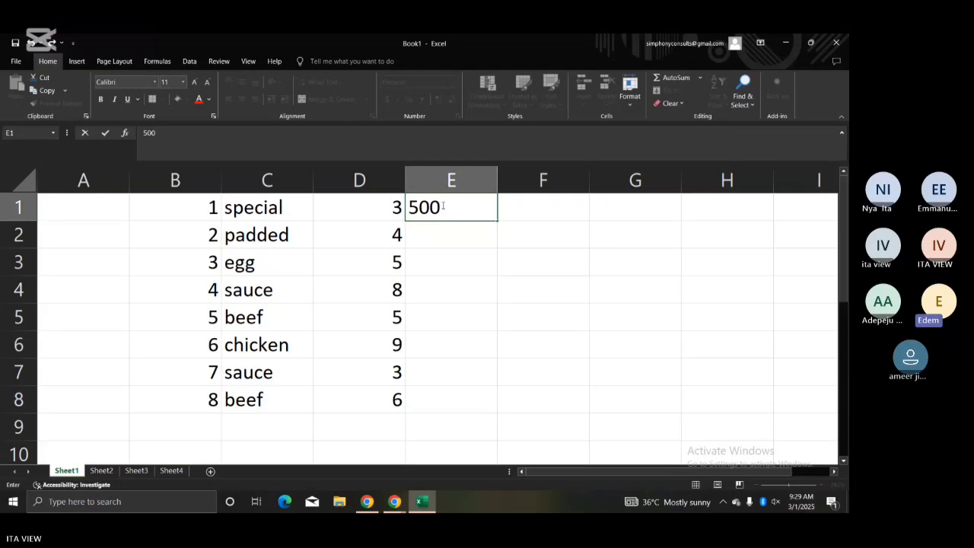
key(Return)
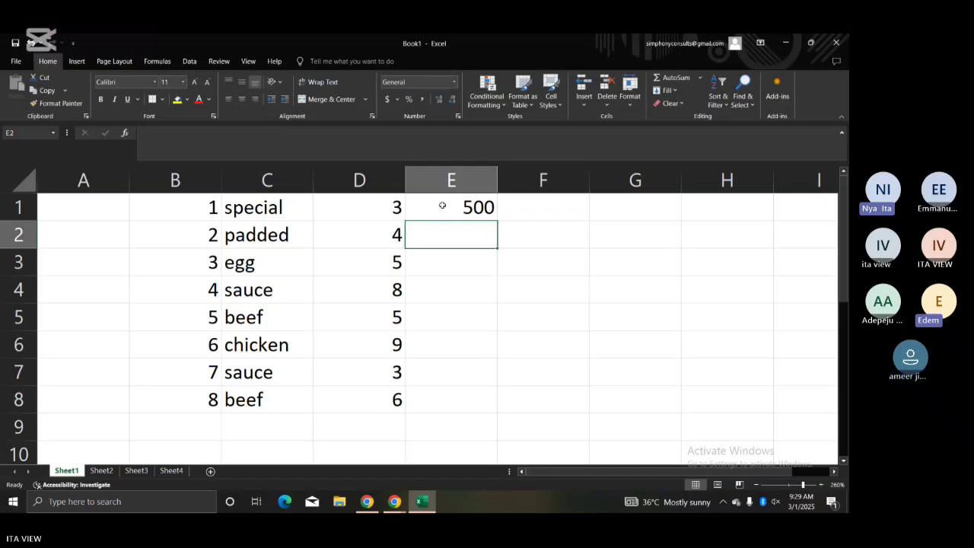
click(442, 206)
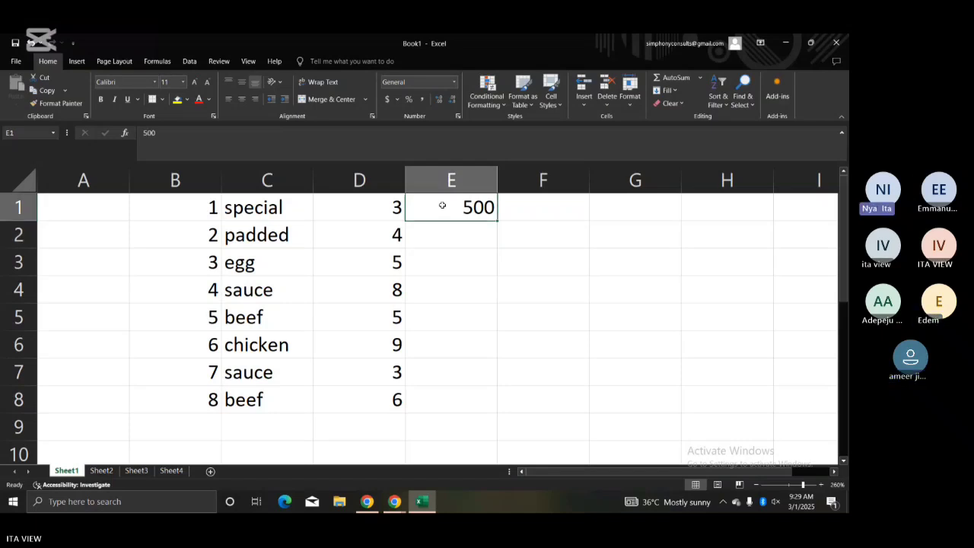
double_click(488, 207)
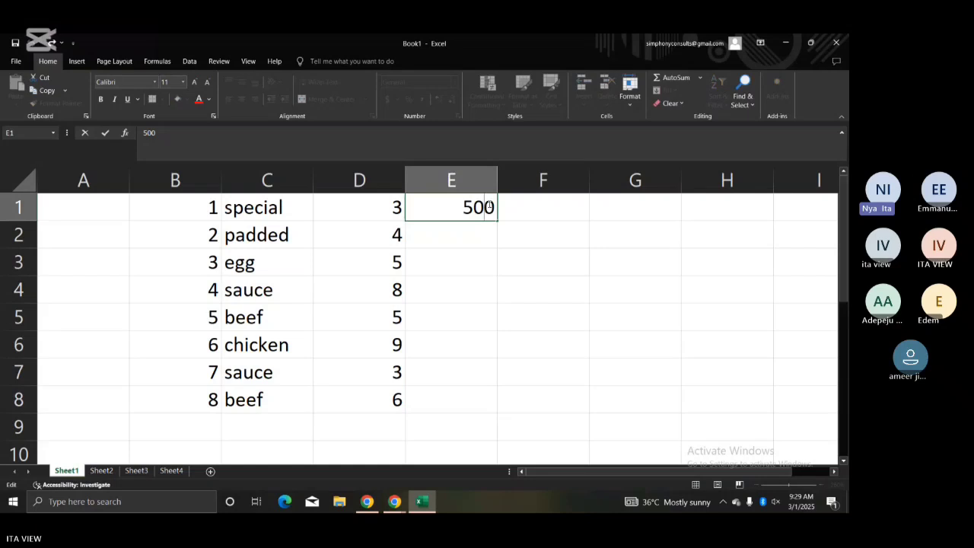
click(502, 298)
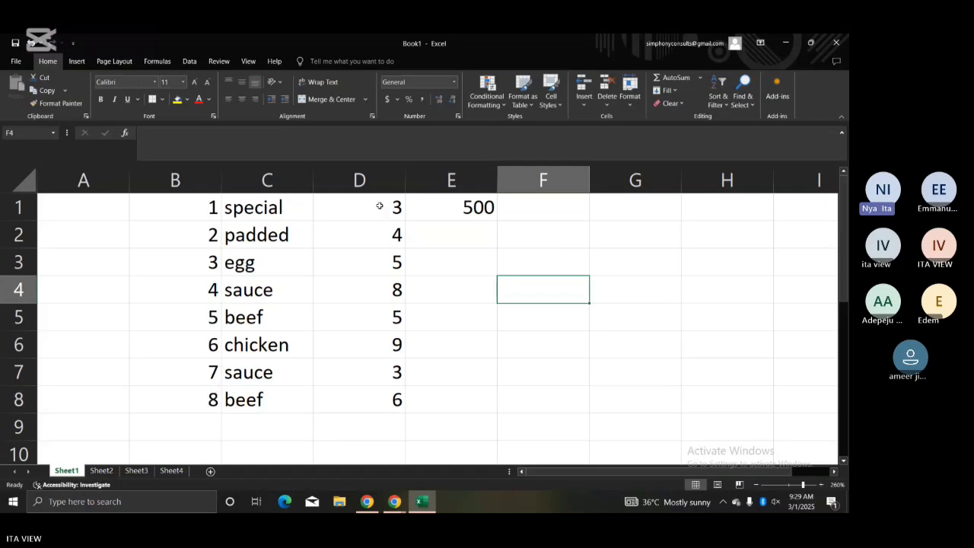
drag(375, 199, 464, 404)
drag(261, 200, 271, 413)
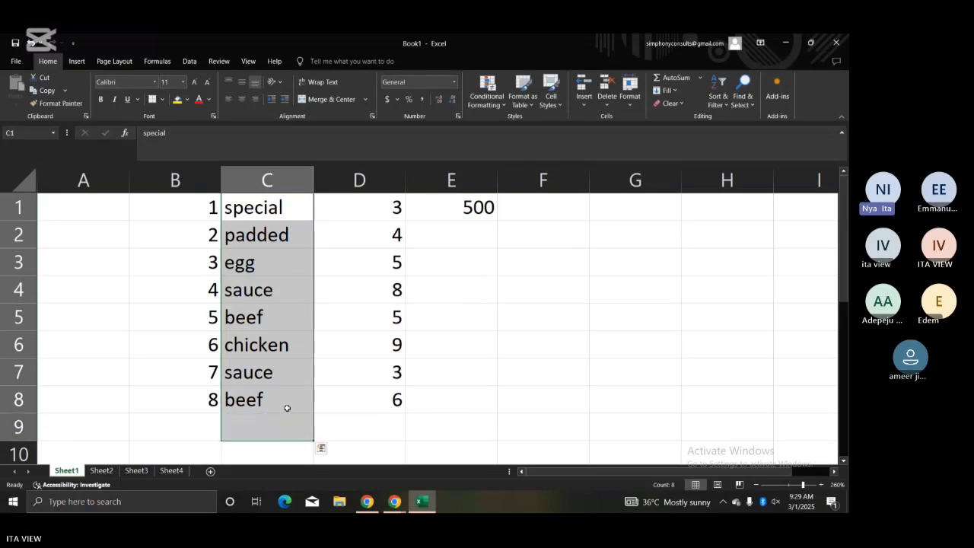
click(436, 363)
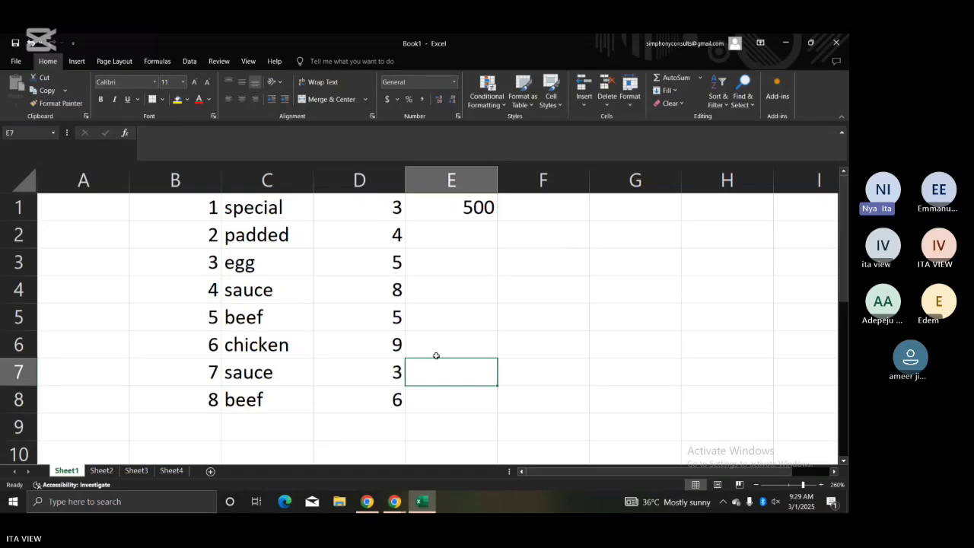
click(469, 233)
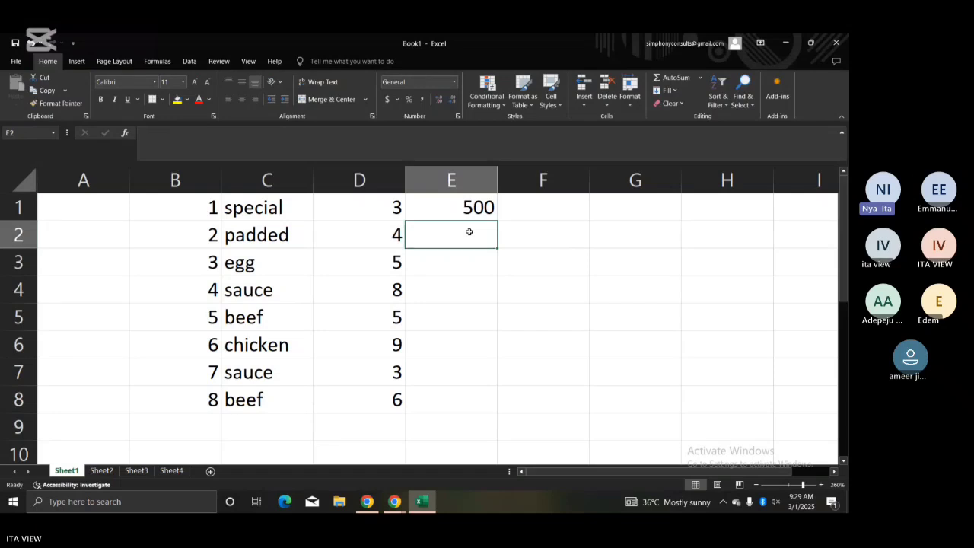
Step: Enter 300 in cell E2 on the "padded" row and 100 in cell E3 on the "egg" row
click(471, 209)
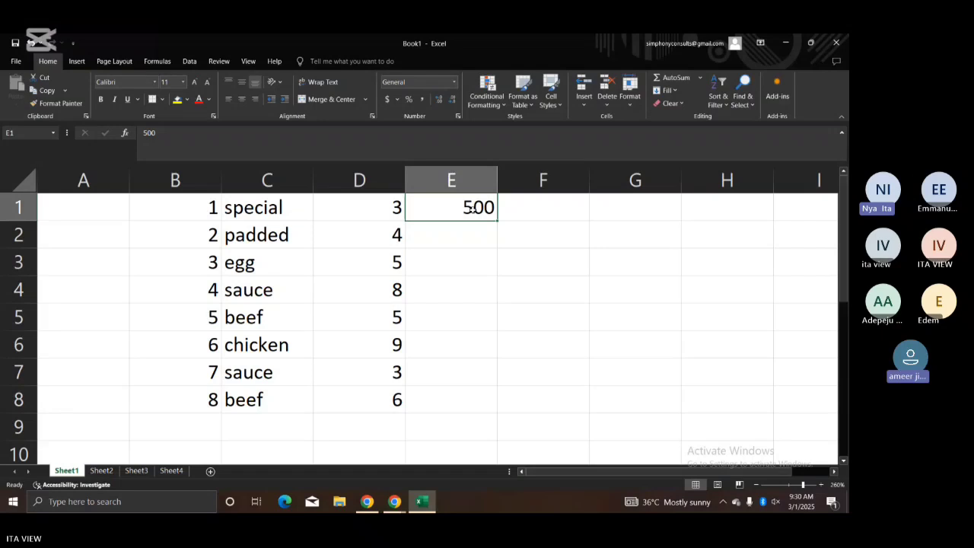
click(473, 239)
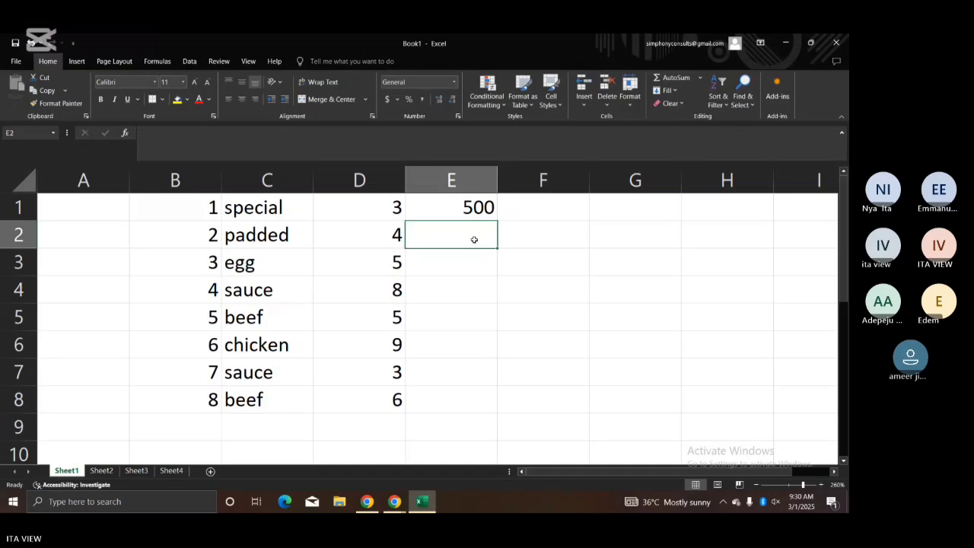
text(300)
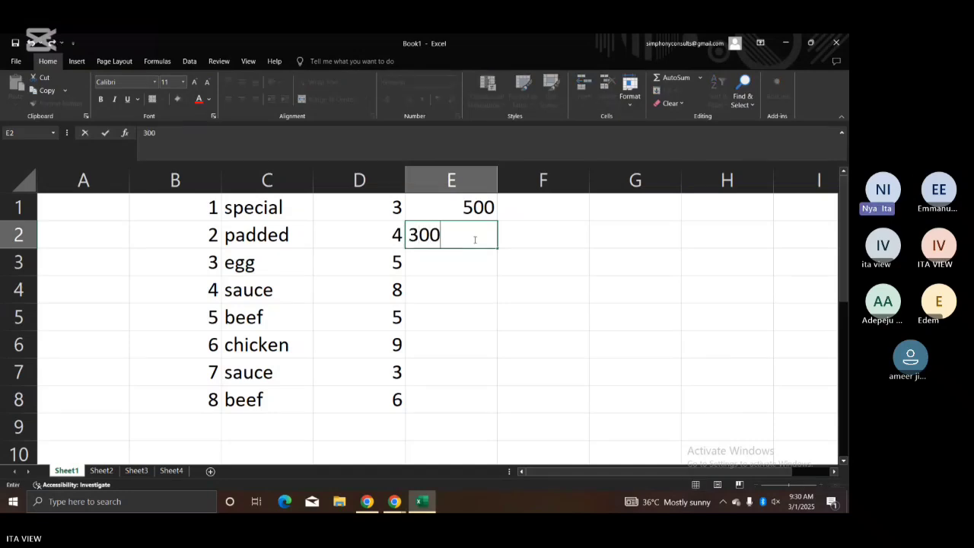
key(Return)
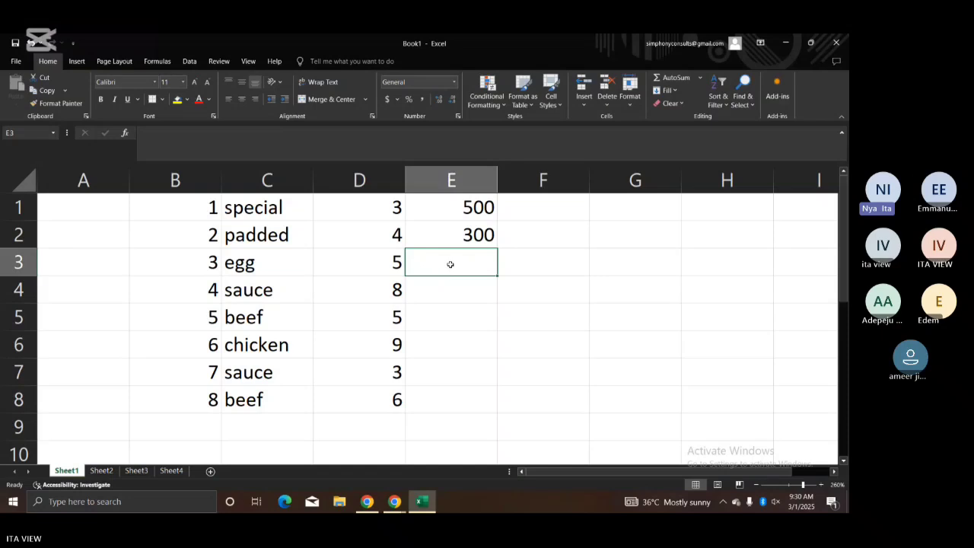
text(100)
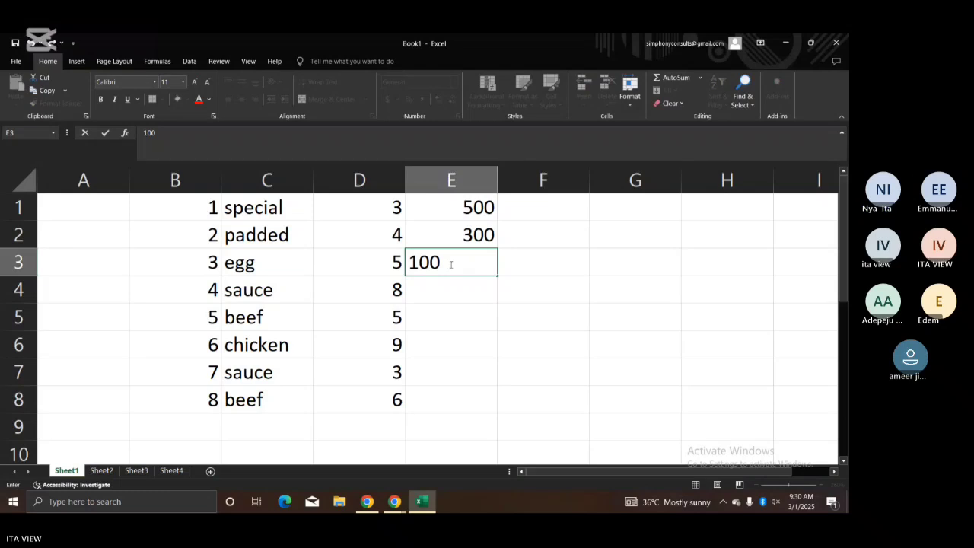
key(Return)
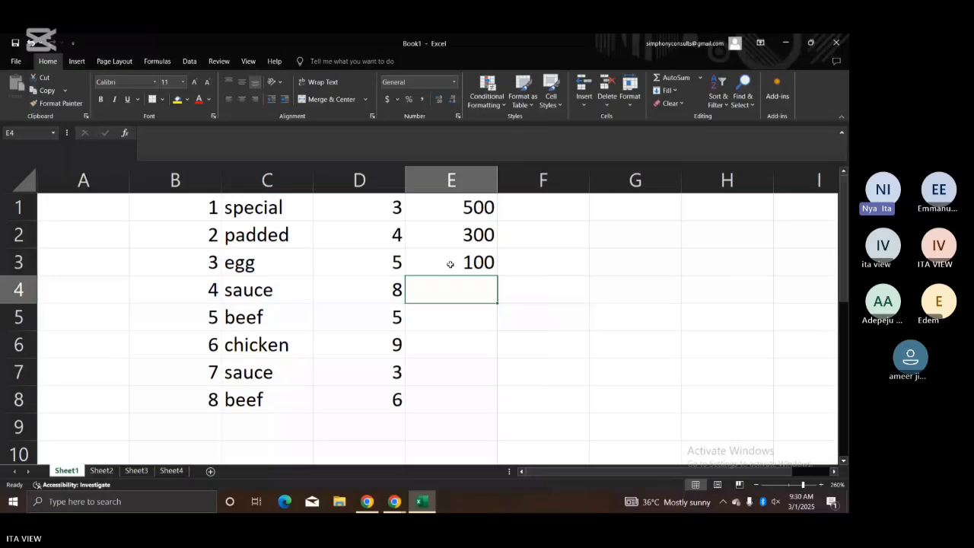
Step: Replace "padded" in cell C2 with a copy of "chicken" from cell C6
click(240, 215)
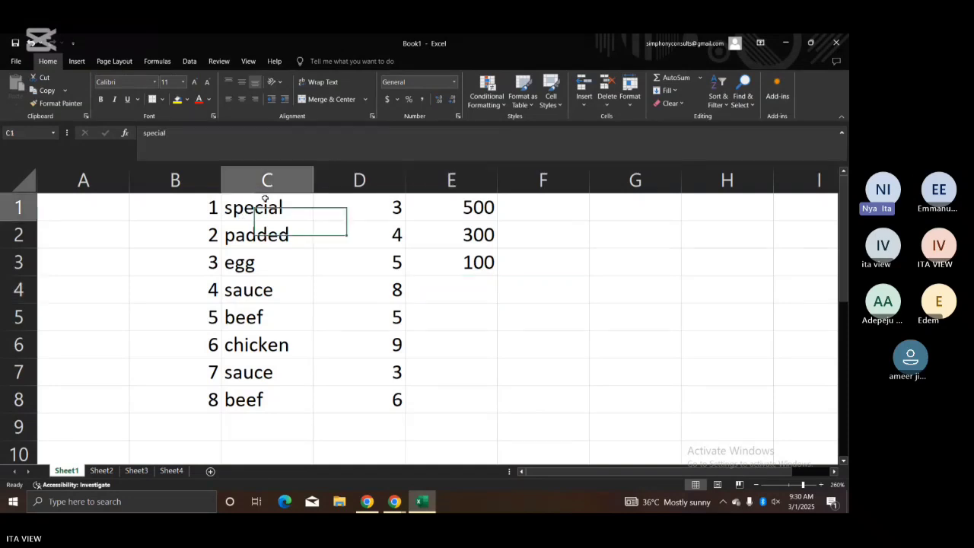
click(265, 231)
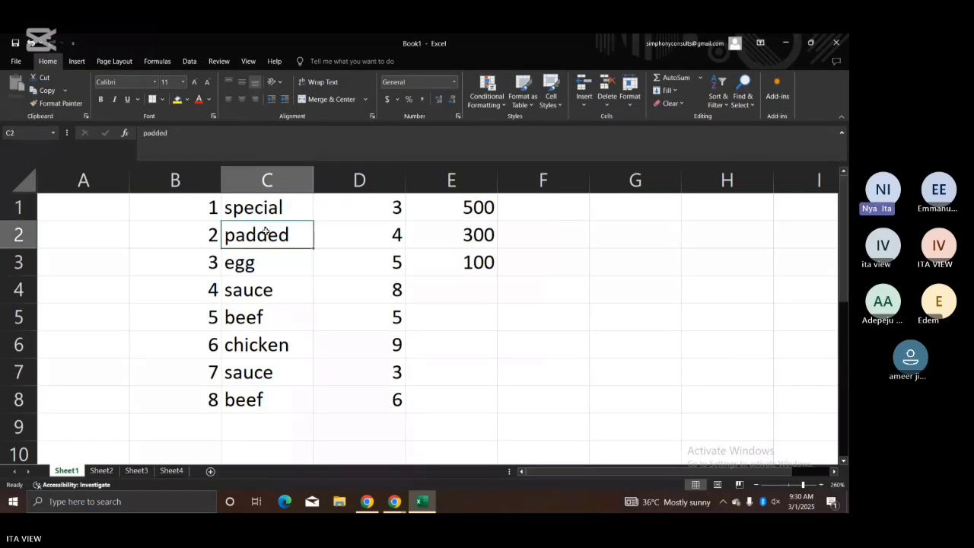
key(Delete)
key(Return)
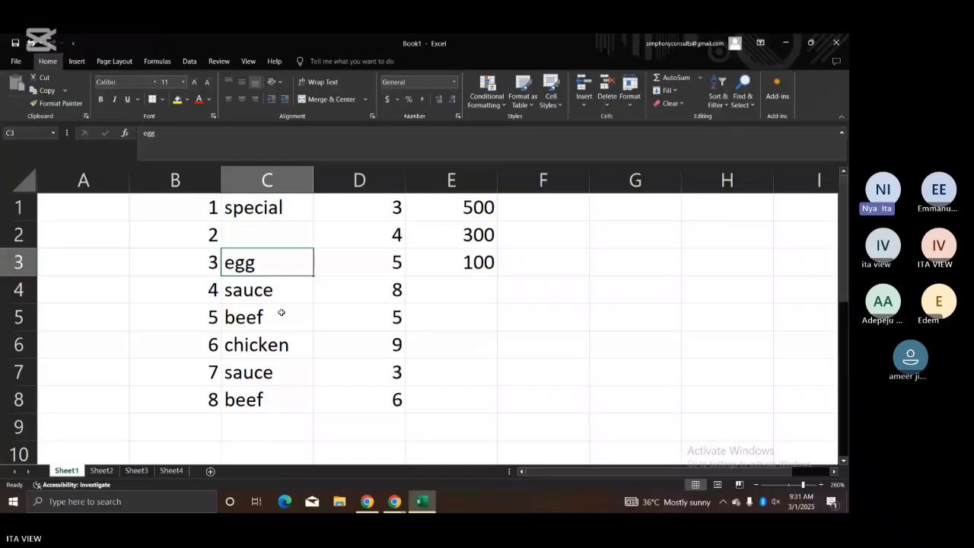
click(277, 343)
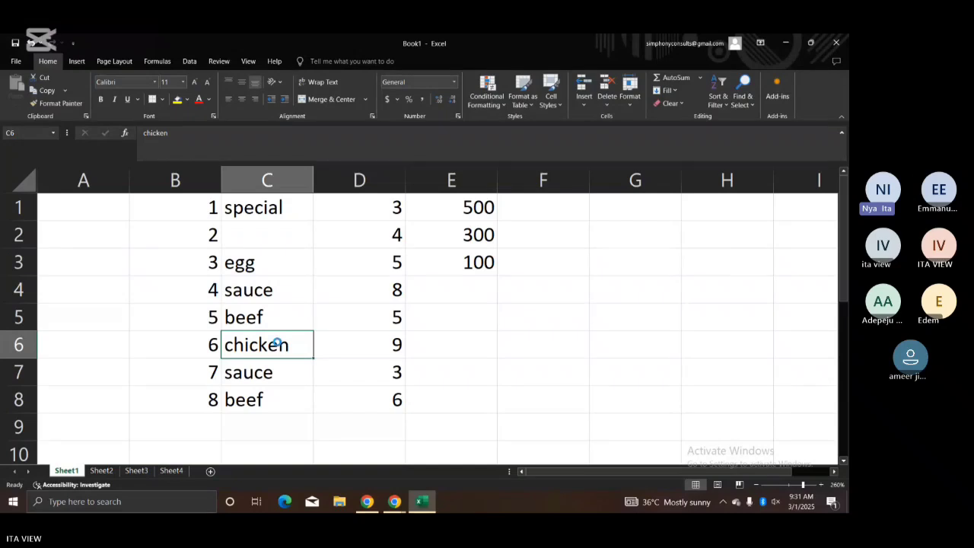
key(ctrl+c)
click(250, 233)
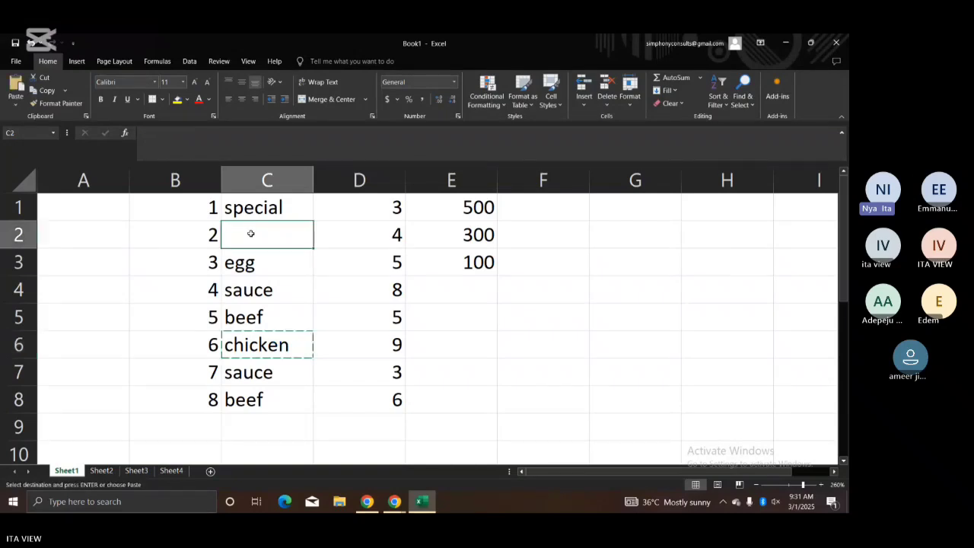
key(ctrl+v)
Step: Replace "sauce" in cell C4 with a copy of "beef" from cell C5
click(257, 264)
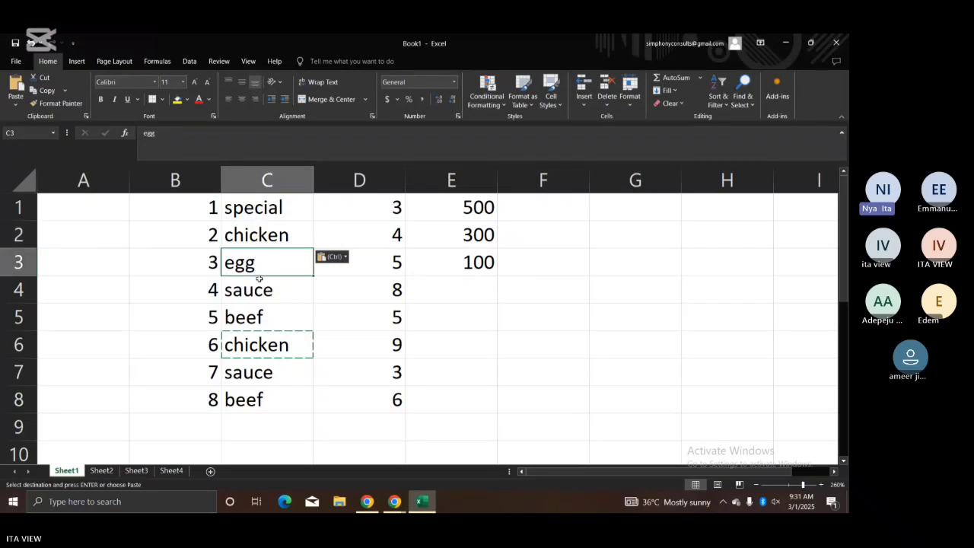
click(260, 279)
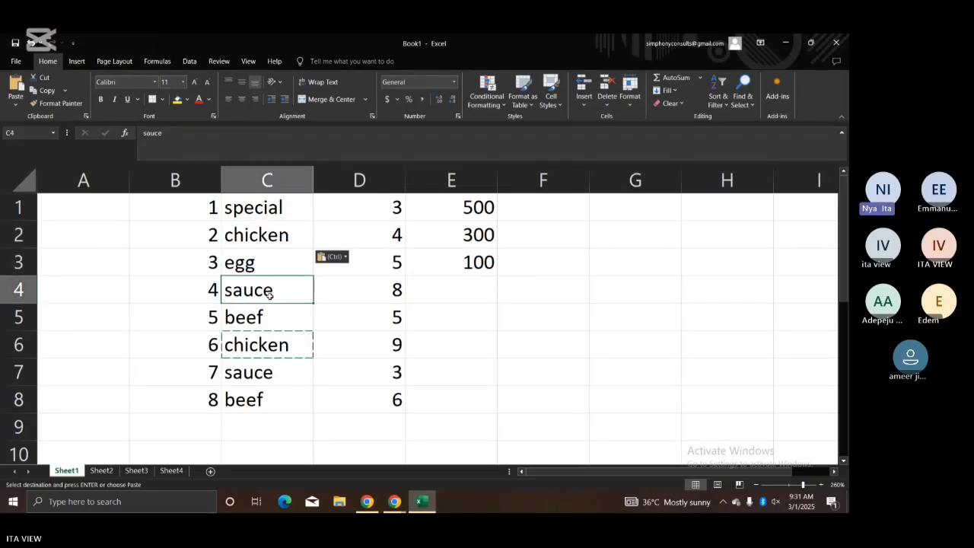
key(Delete)
click(272, 314)
key(ctrl+c)
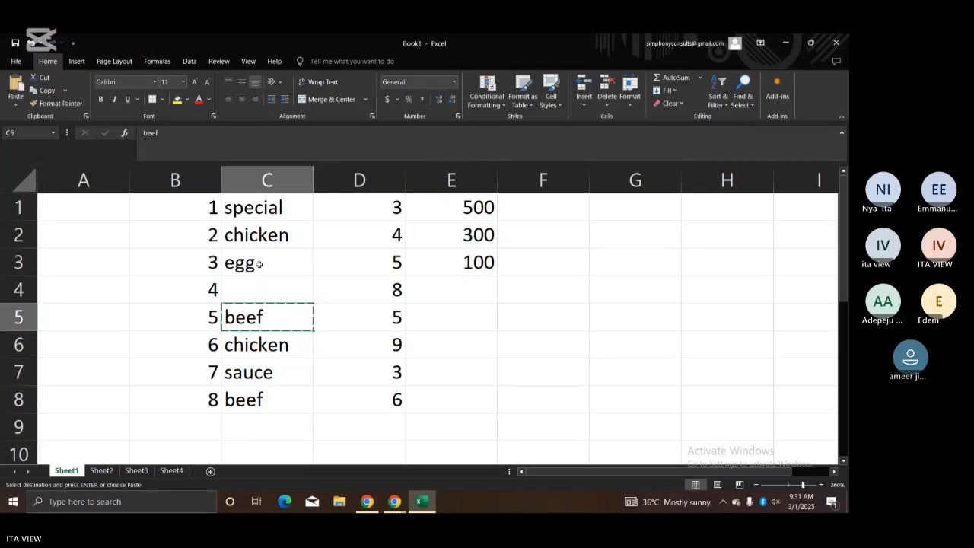
click(257, 283)
key(ctrl+v)
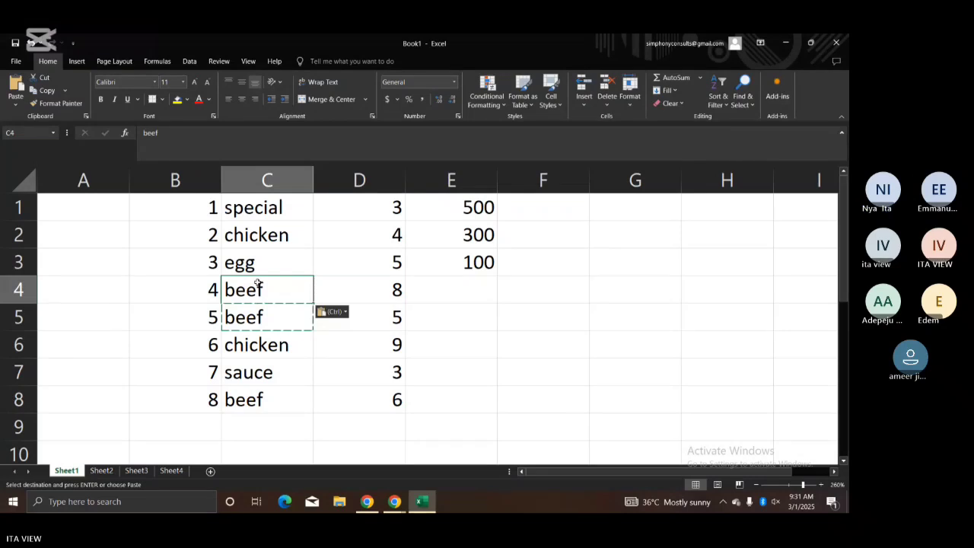
Step: Clear the food names in cells C5 to C8
drag(260, 312, 271, 394)
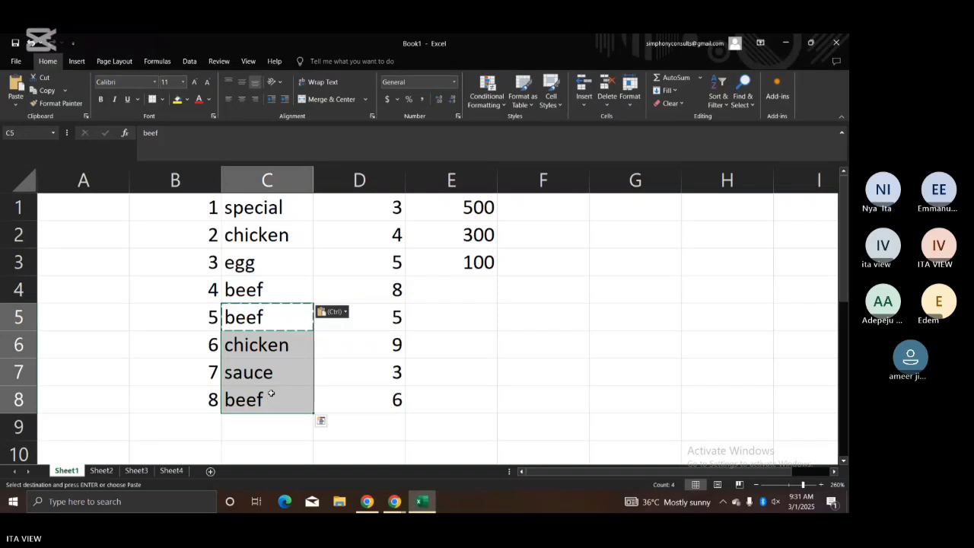
key(Delete)
click(424, 330)
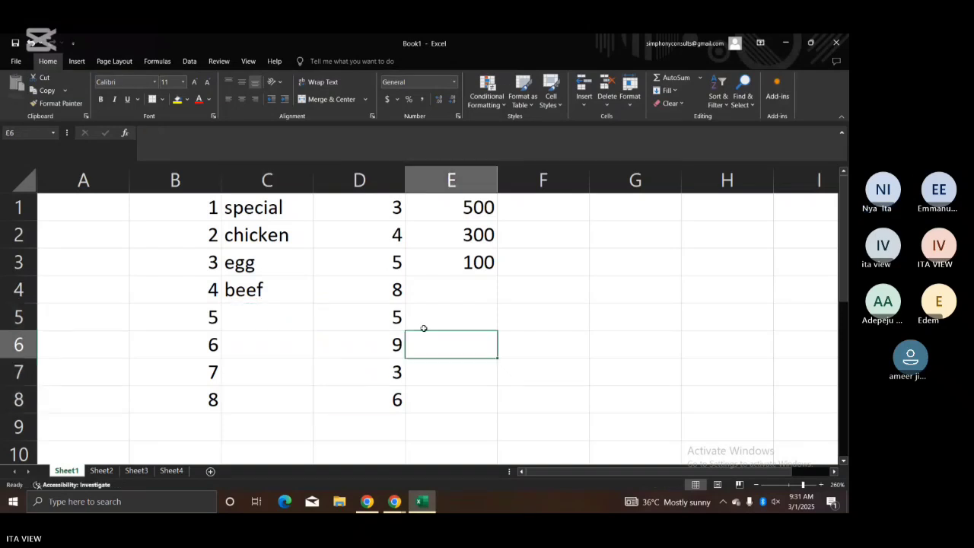
Step: AutoFill the four food names in C1:C4 down through cell C8
click(260, 235)
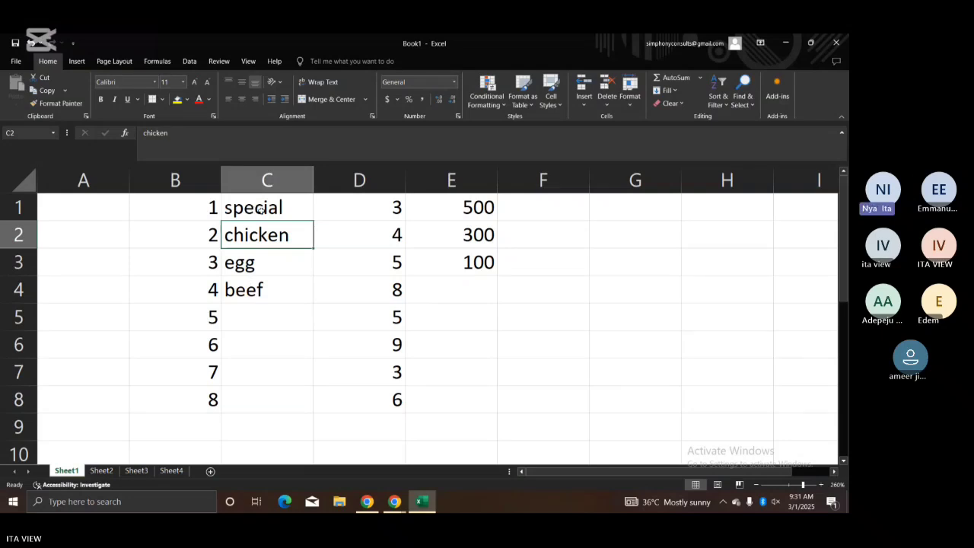
click(260, 209)
drag(261, 209, 309, 309)
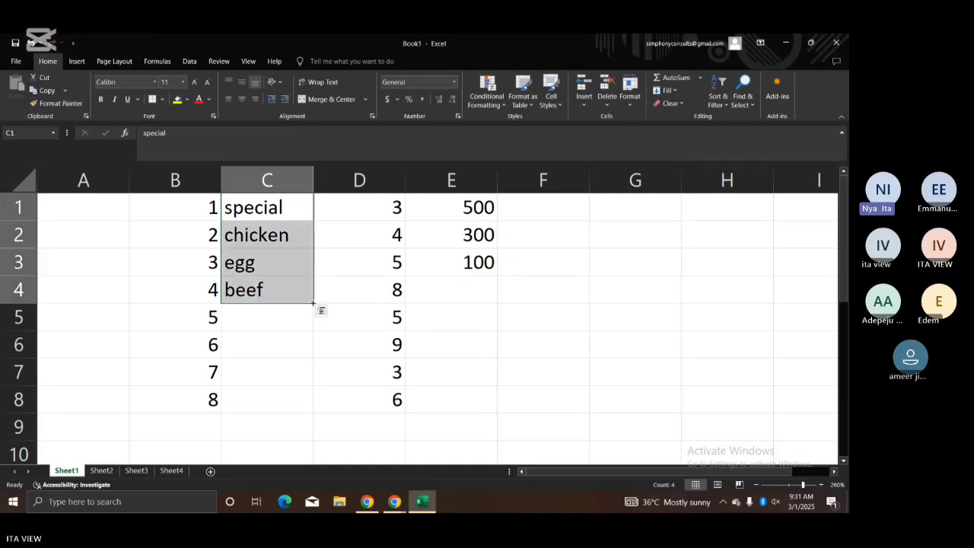
drag(313, 302, 302, 410)
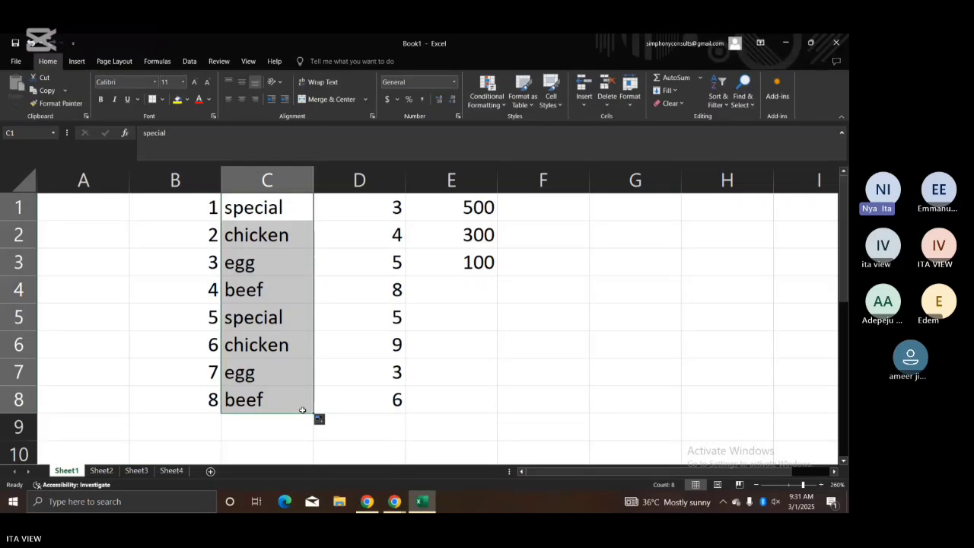
click(503, 344)
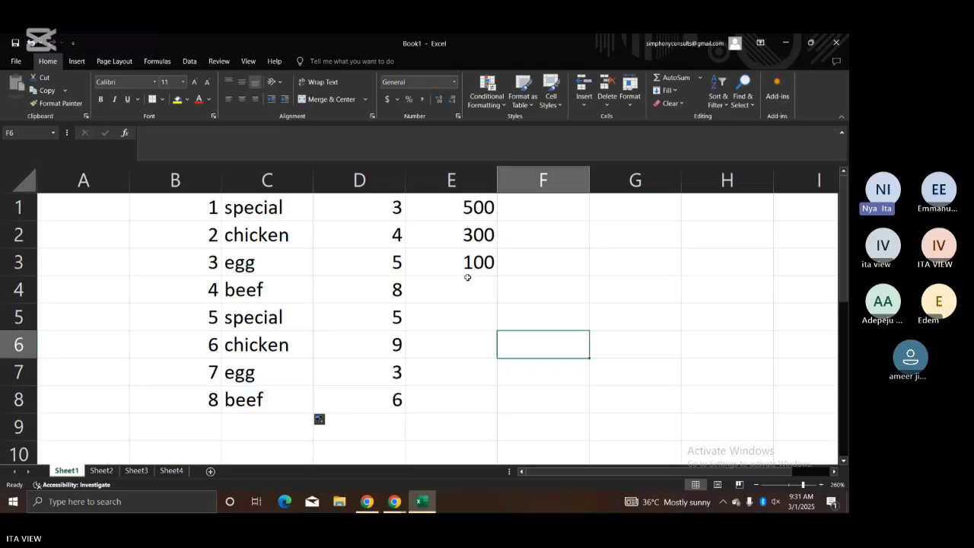
Step: Continue column E with 250, 500, 300, 100 and 250 in cells E4 to E8
click(466, 288)
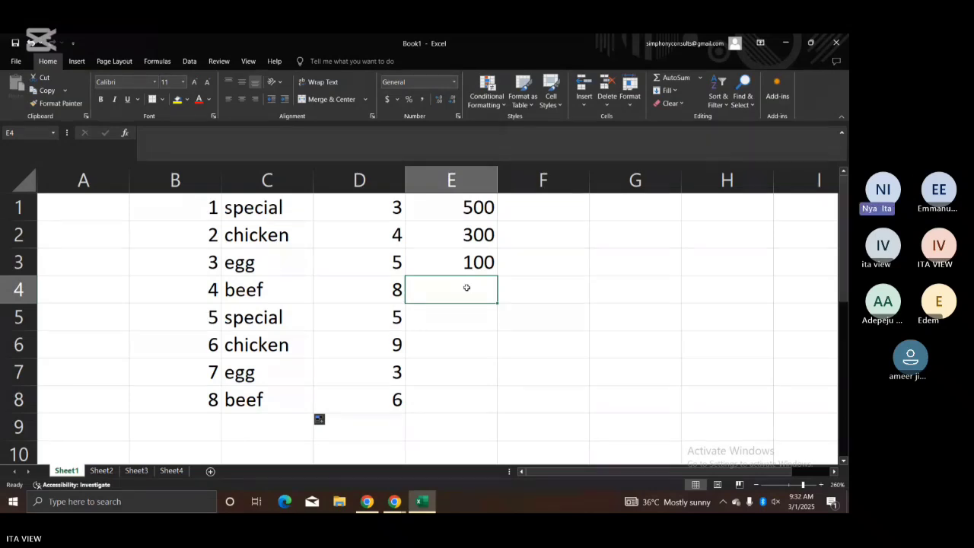
text(2)
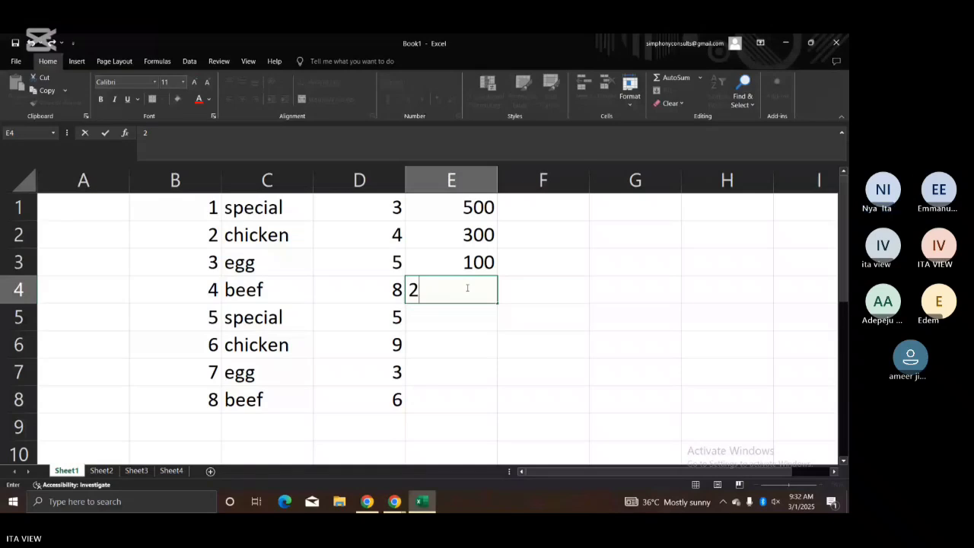
text(50)
key(Return)
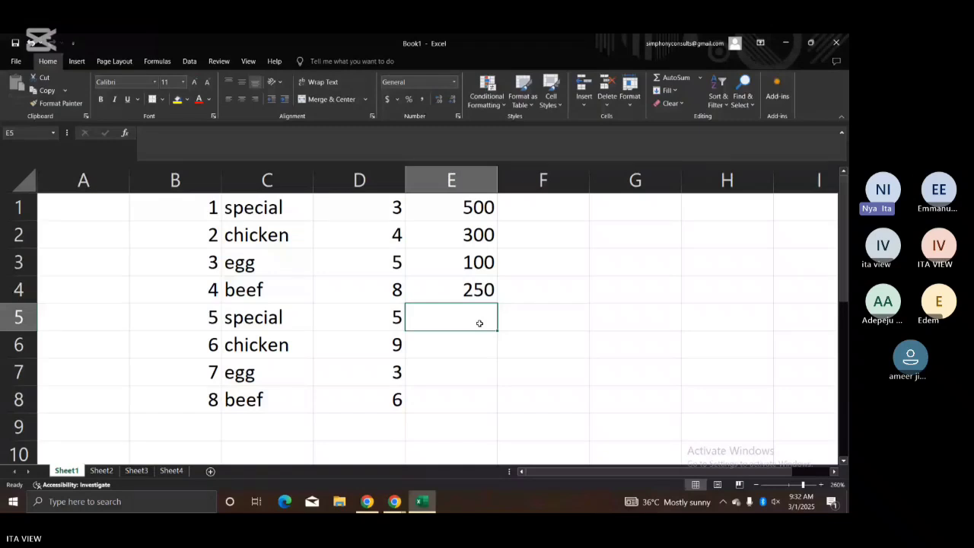
text(500)
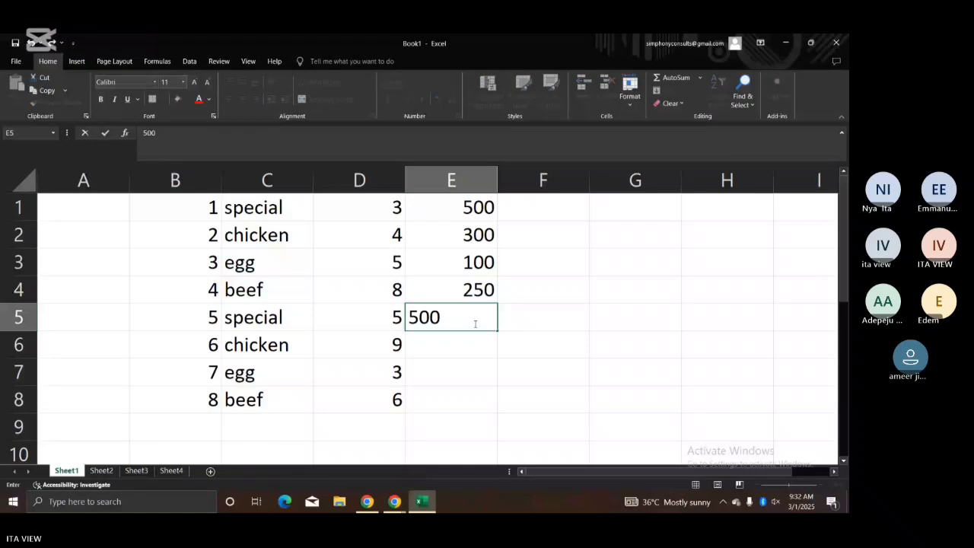
key(Return)
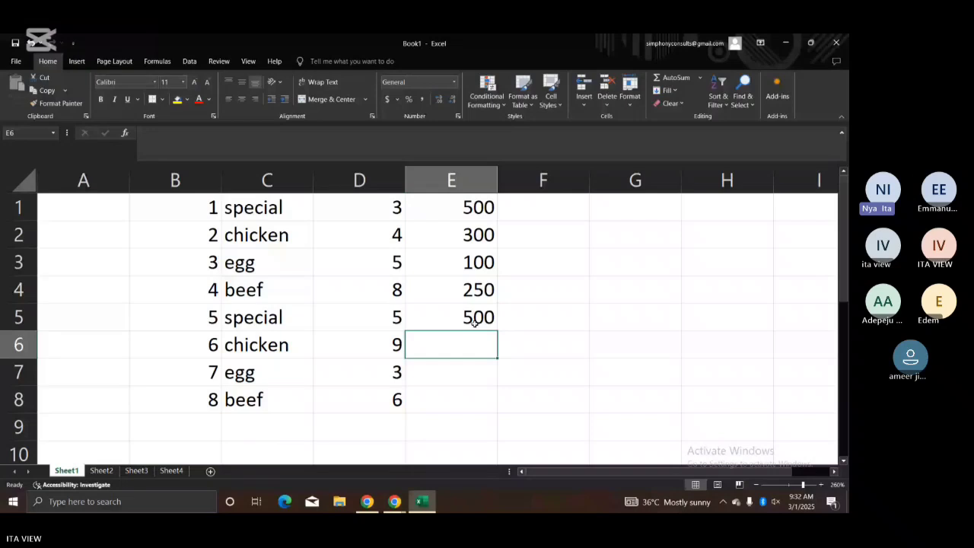
text(300)
key(Return)
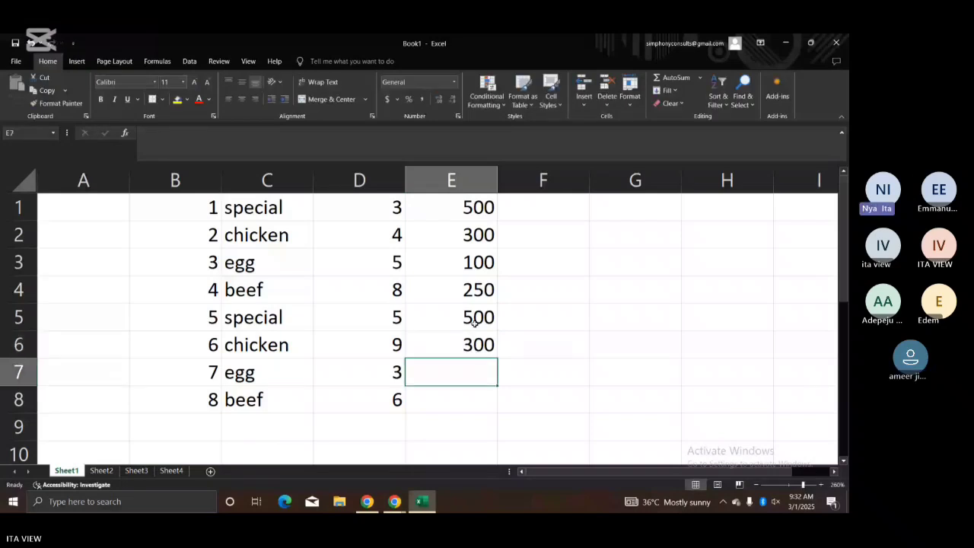
text(100)
key(Return)
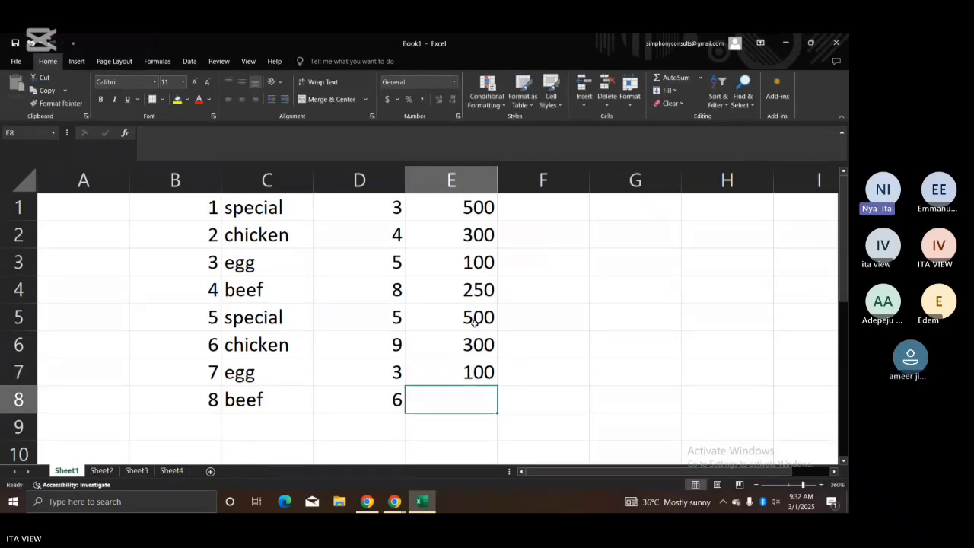
text(250)
click(651, 256)
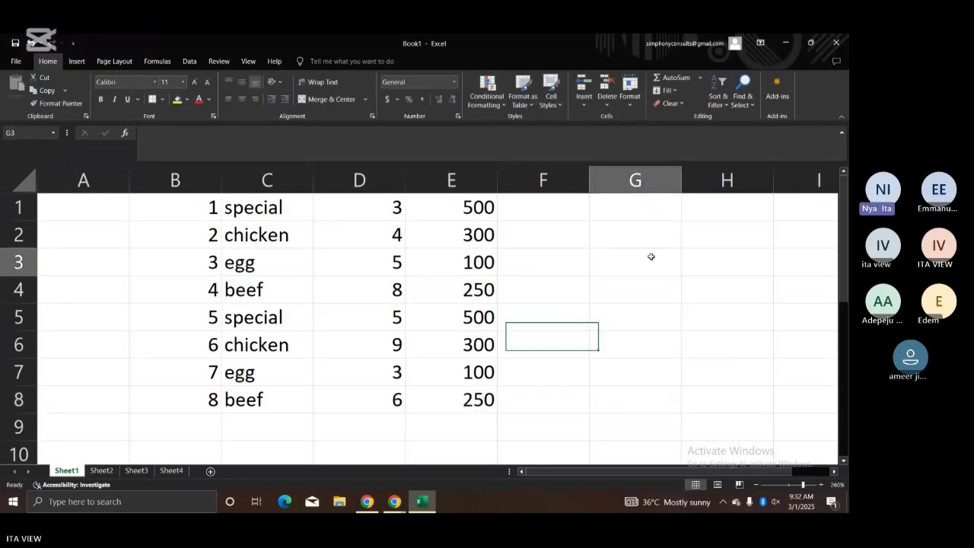
Step: Enter the formula =E1*D1 in cell F1 to multiply the two numbers on the "special" row
click(531, 204)
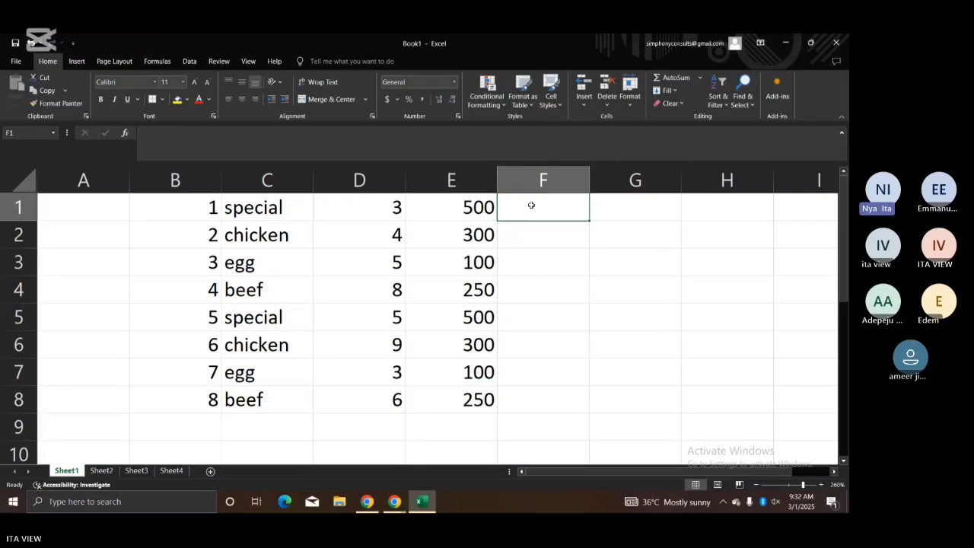
text(=)
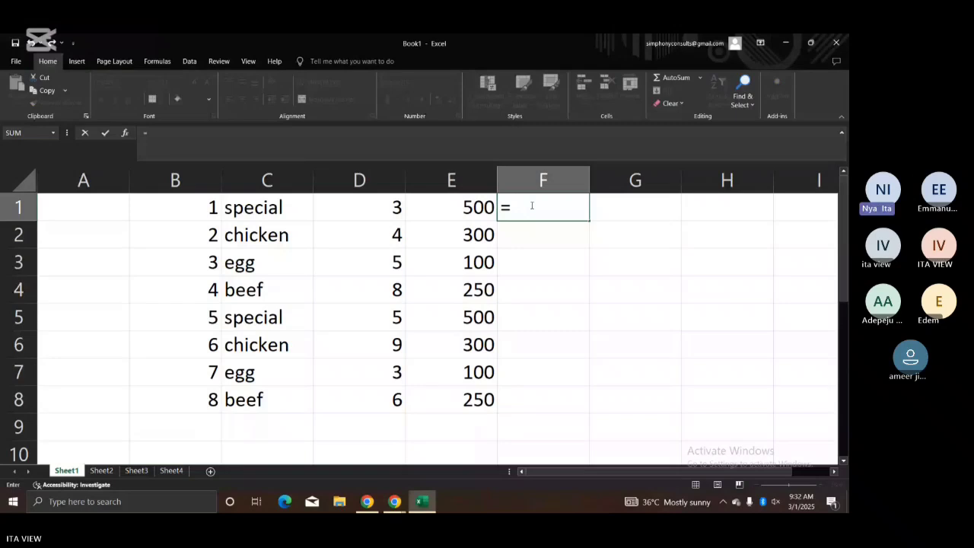
click(463, 207)
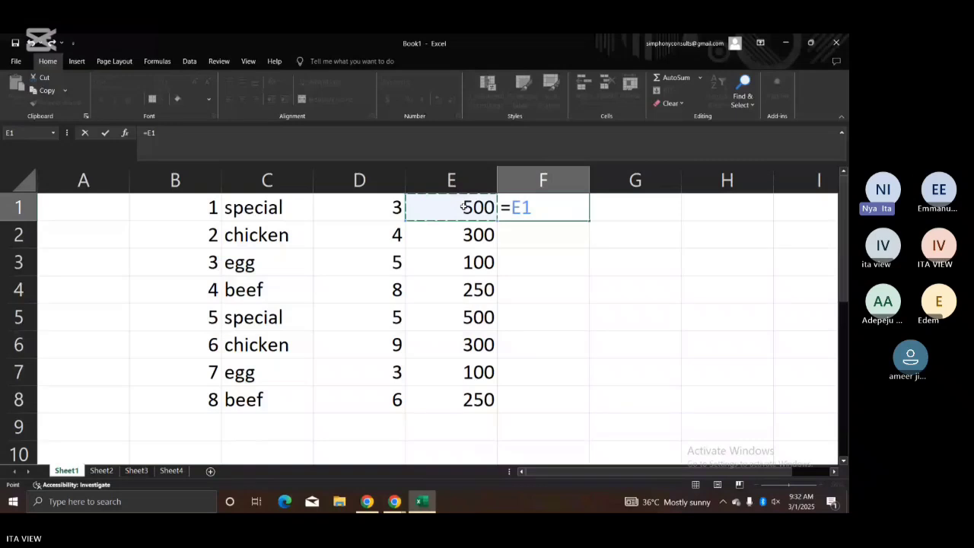
text(*)
text(*)
key(BackSpace)
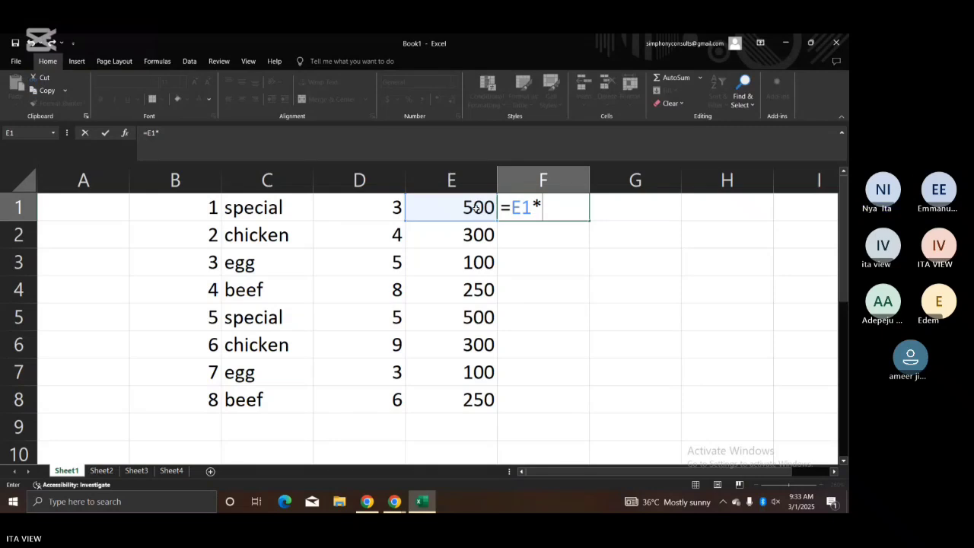
click(383, 208)
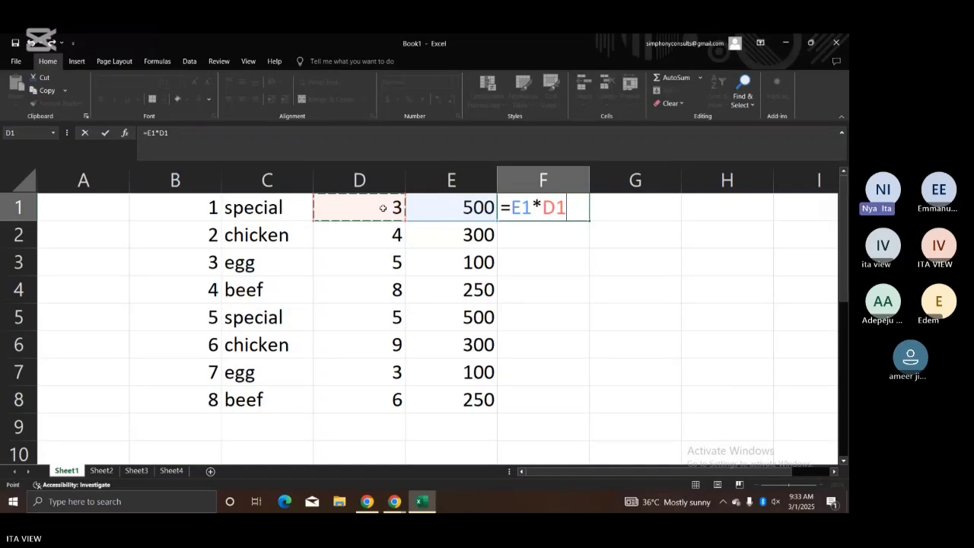
key(ctrl+Return)
key(Return)
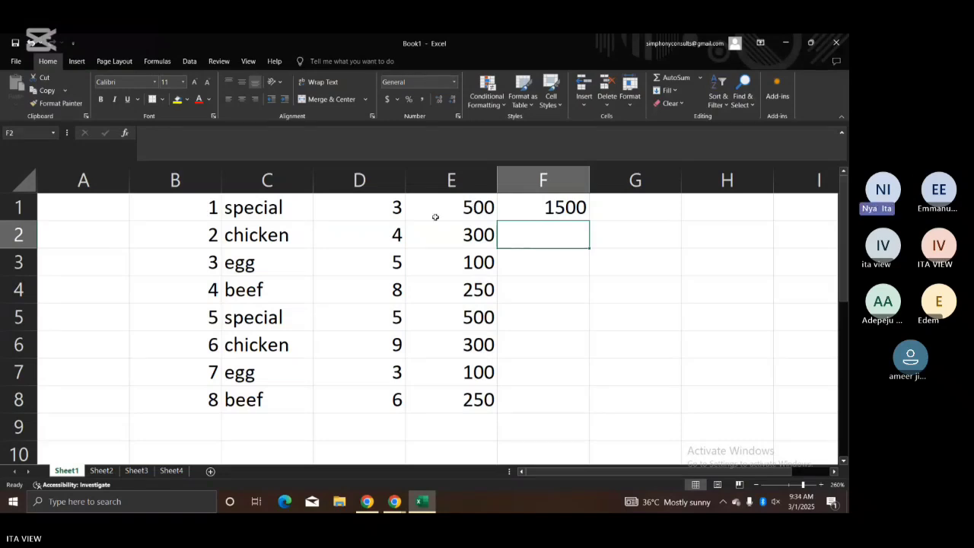
Step: Enter the formula =E2*D2 in cell F2 to multiply the two numbers on the first "chicken" row
click(552, 209)
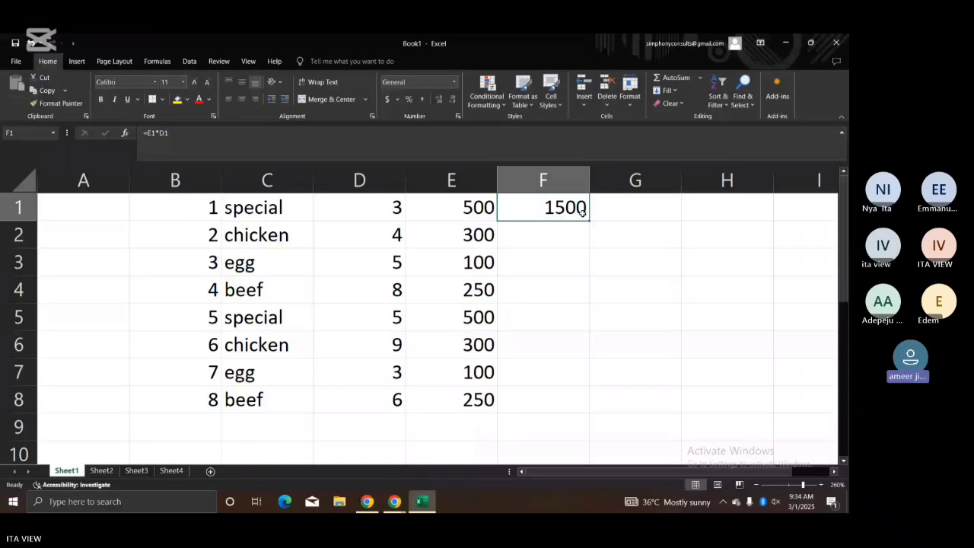
click(572, 235)
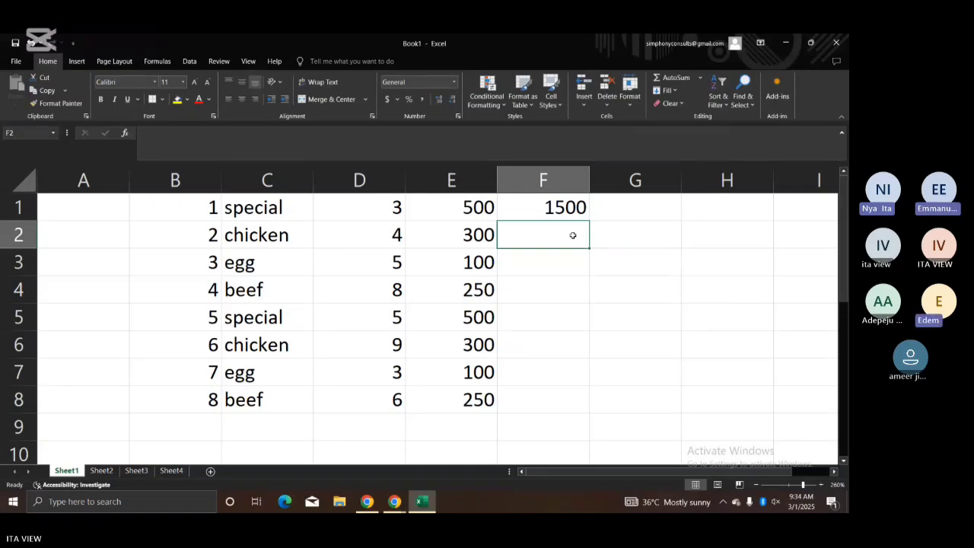
click(565, 211)
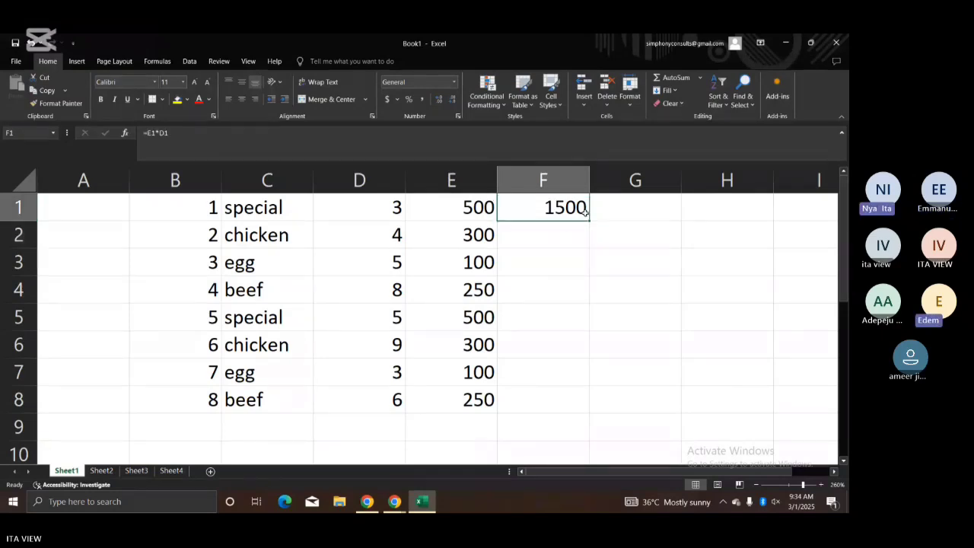
click(578, 232)
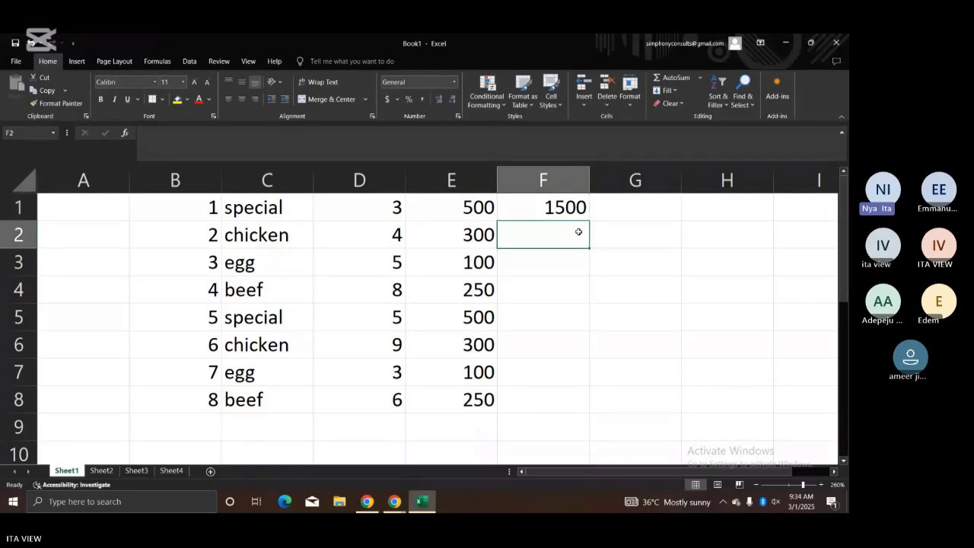
double_click(578, 231)
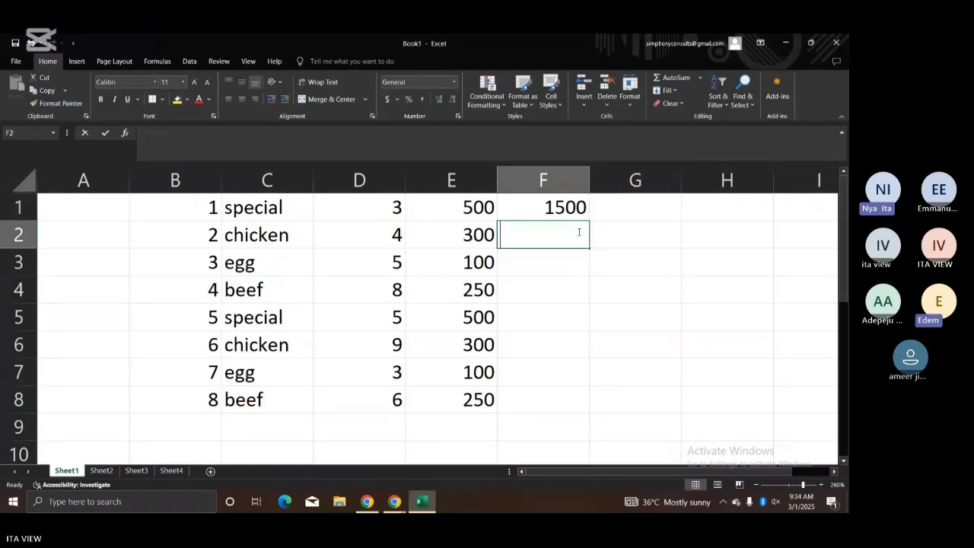
text(=)
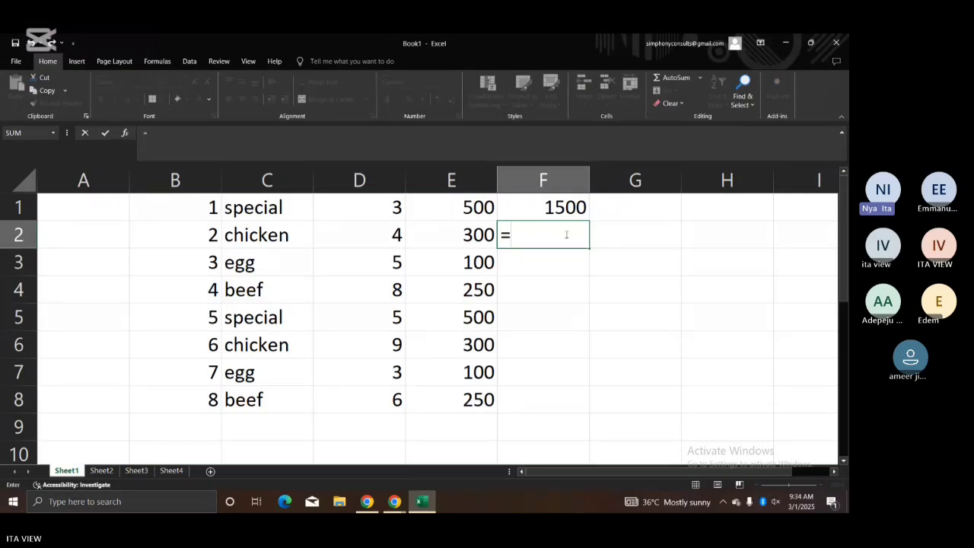
click(465, 234)
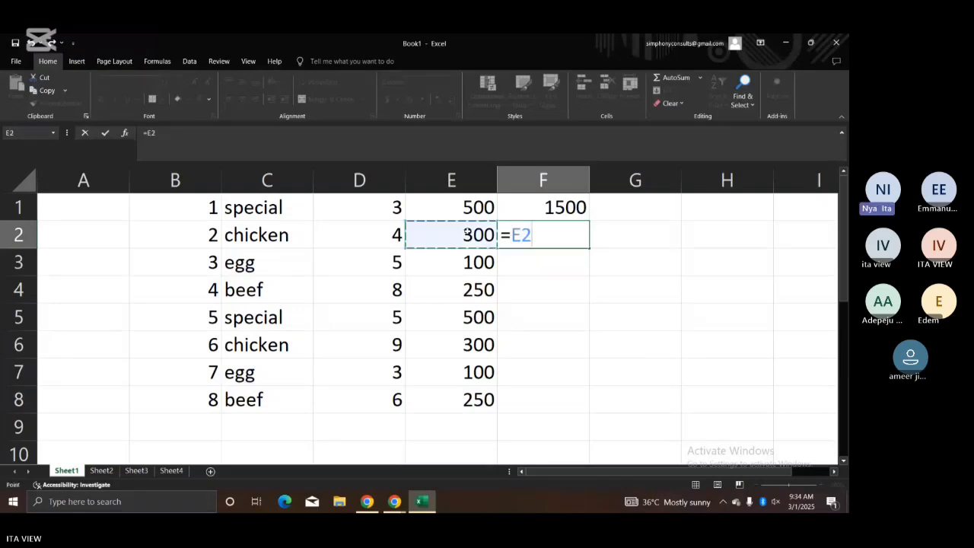
text(*)
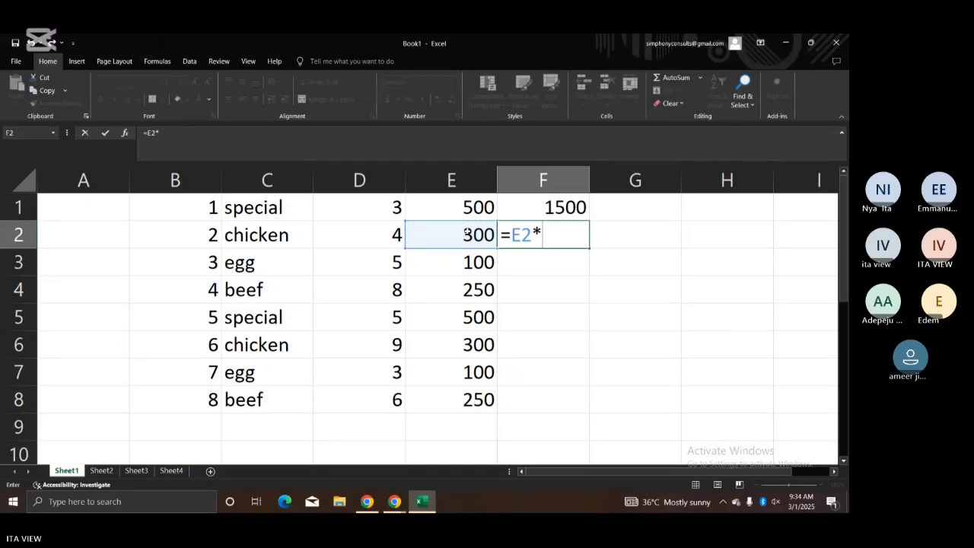
click(396, 234)
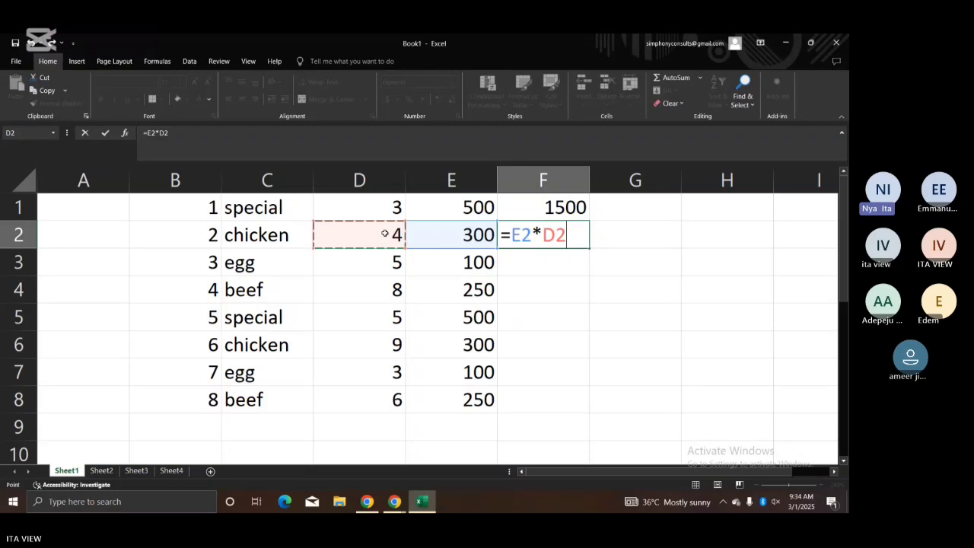
key(Return)
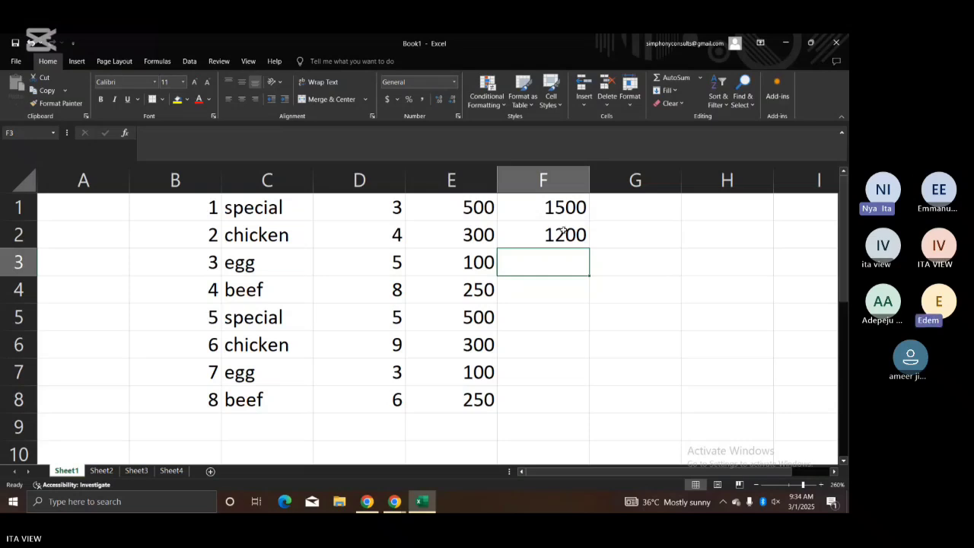
Step: Examine the formulas in F1 and F2 and the numbers in columns D and E that they multiply
click(572, 209)
click(577, 236)
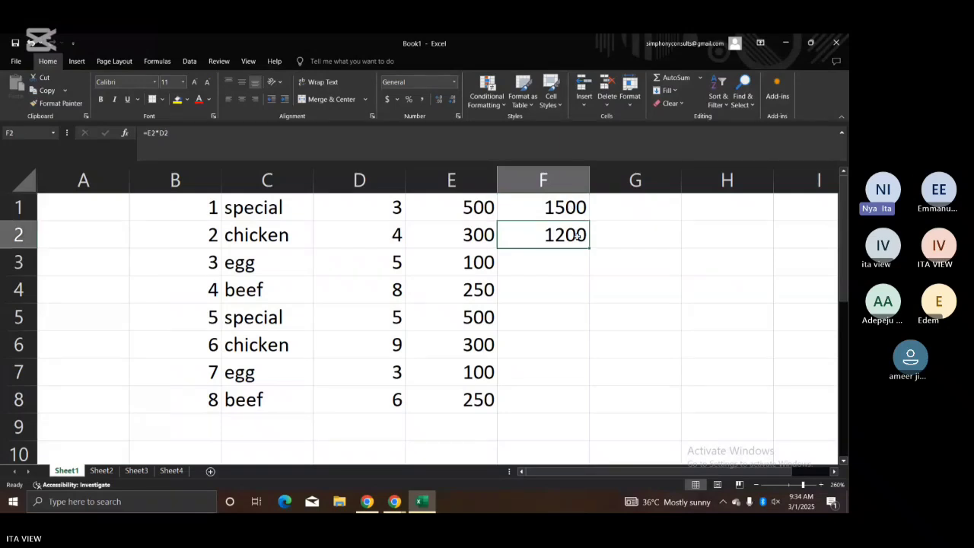
click(572, 257)
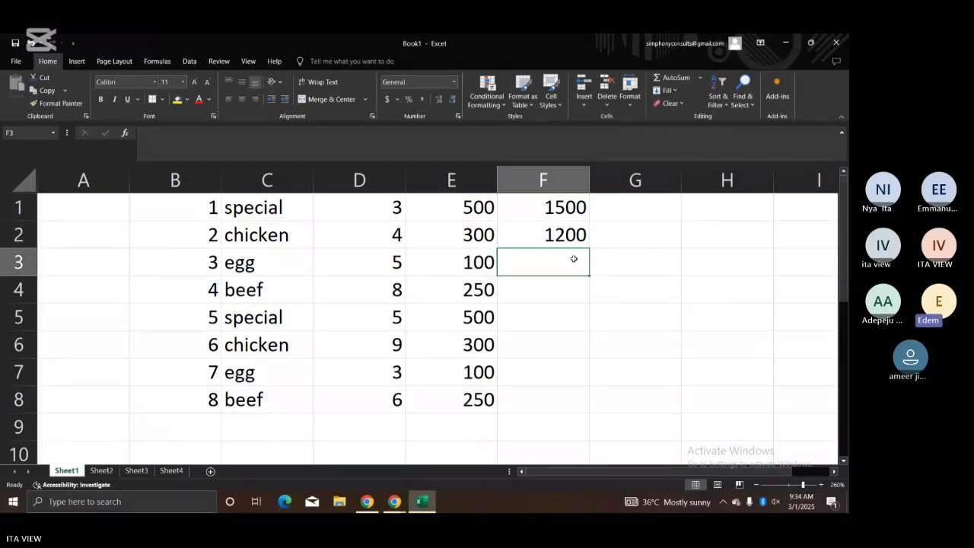
click(568, 229)
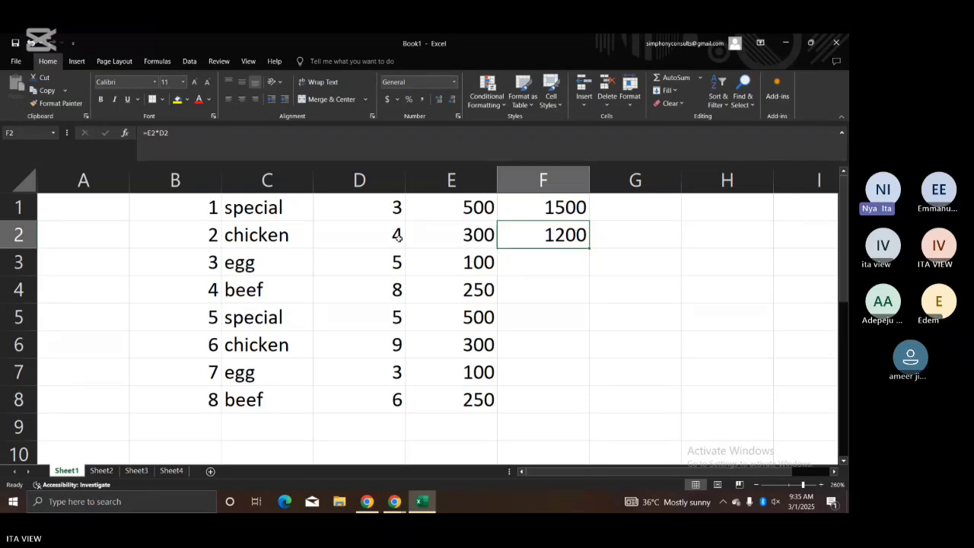
click(367, 234)
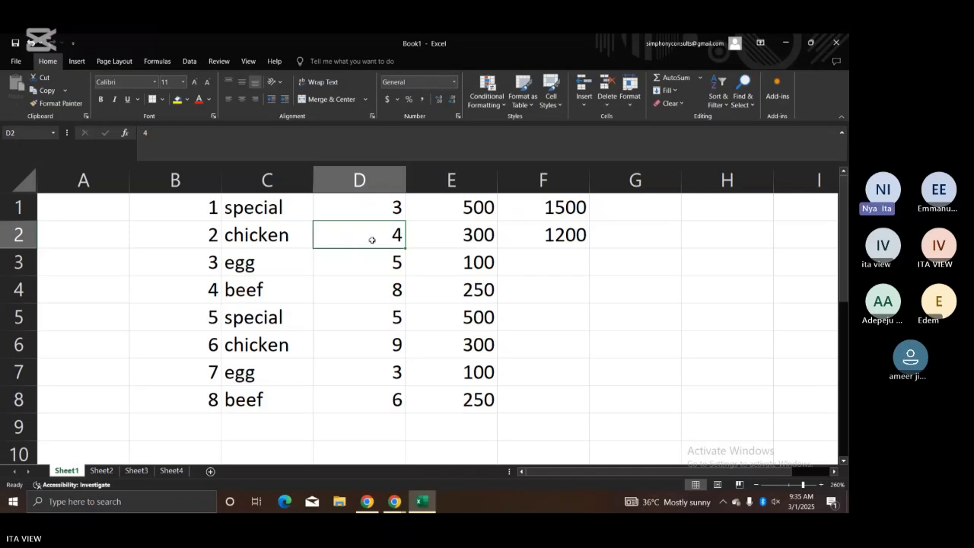
click(479, 234)
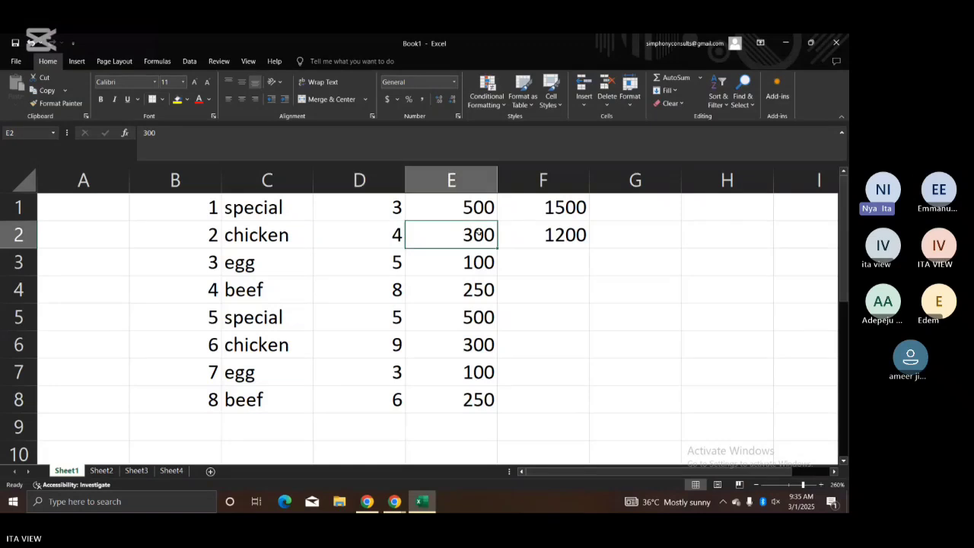
click(460, 287)
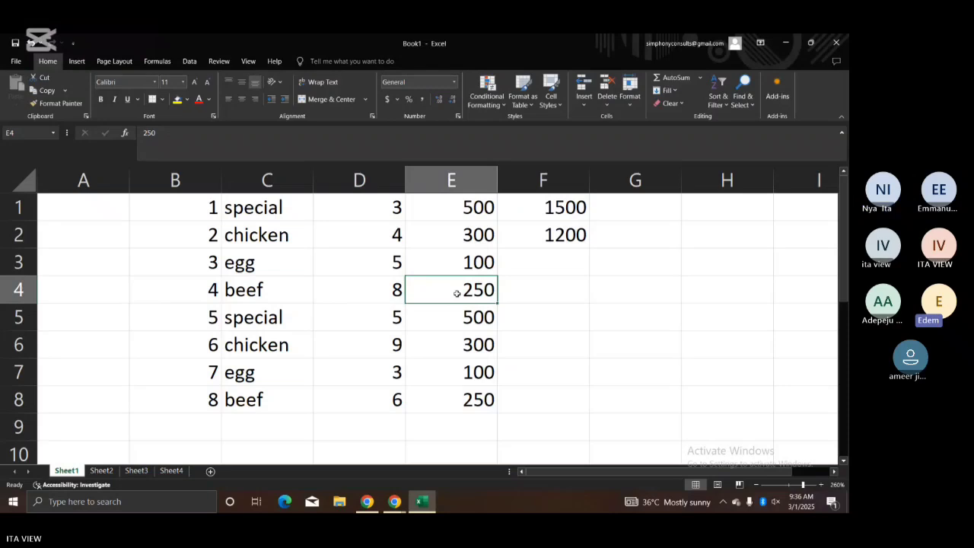
click(301, 348)
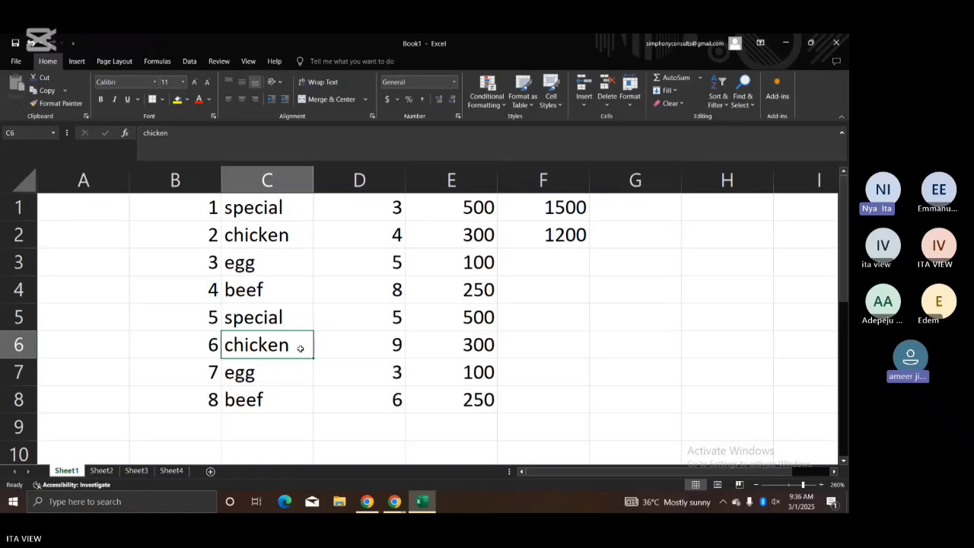
Step: Enter the formula =E3*D3 in cell F3 to multiply the two numbers on the first "egg" row
click(546, 252)
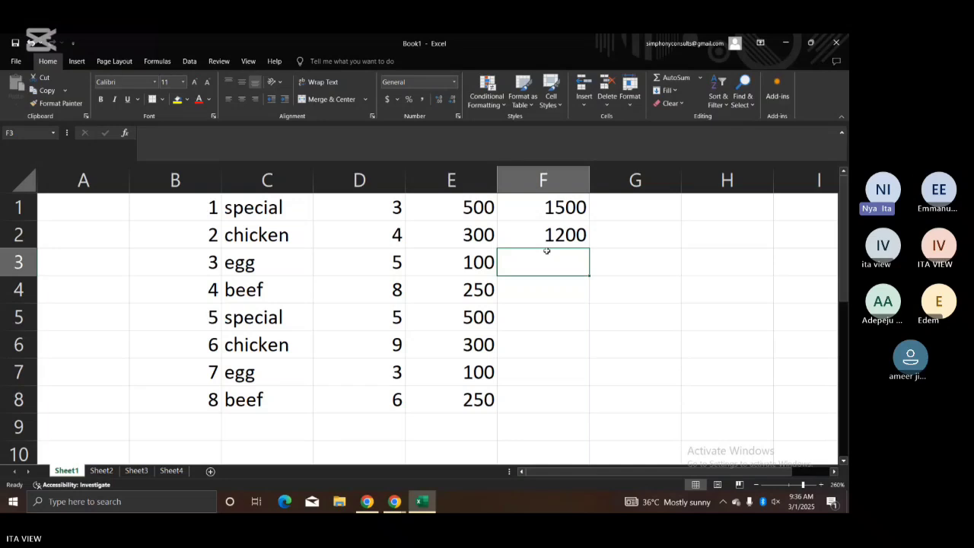
text(=)
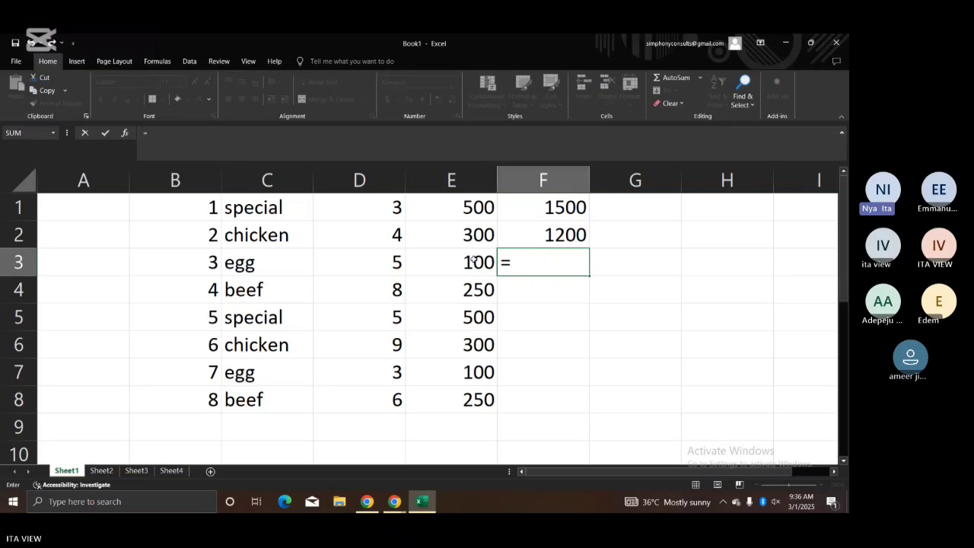
click(473, 259)
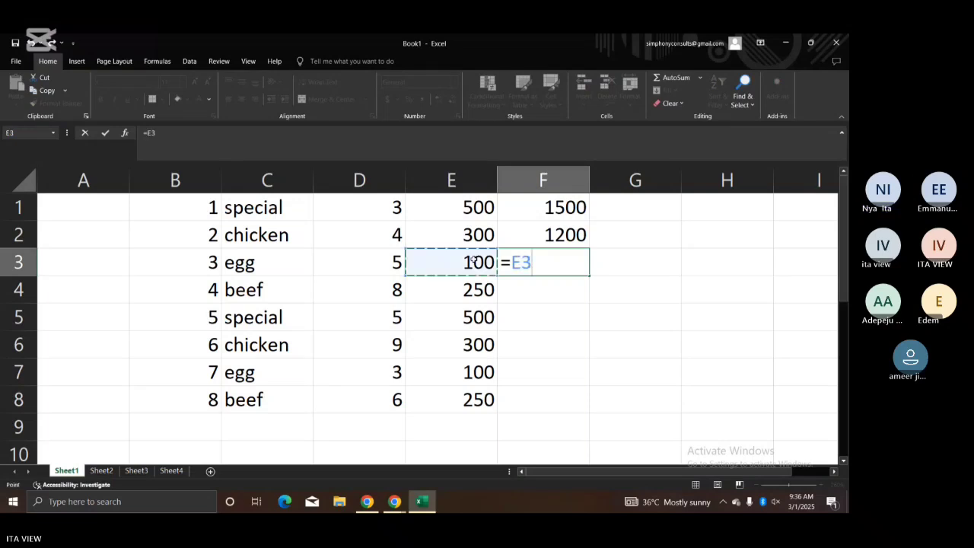
text(*)
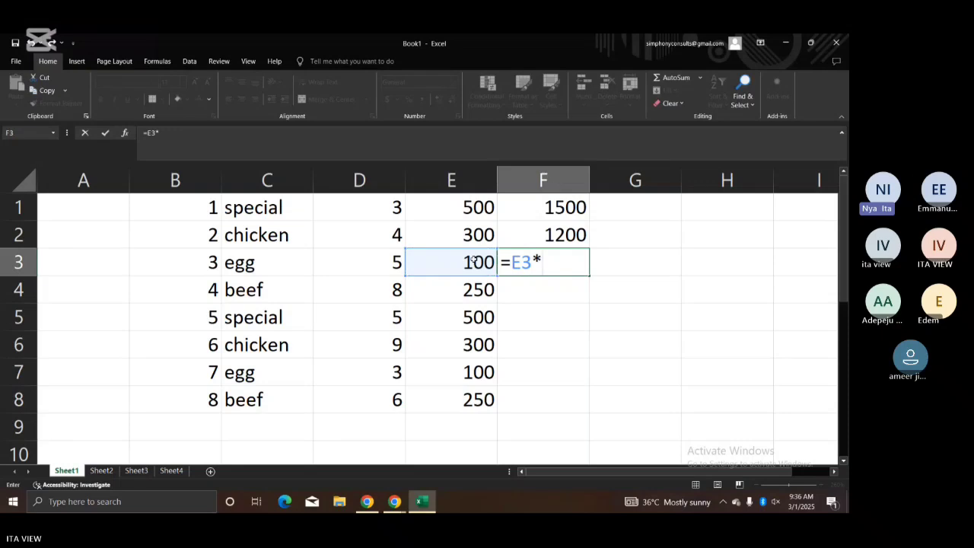
click(372, 262)
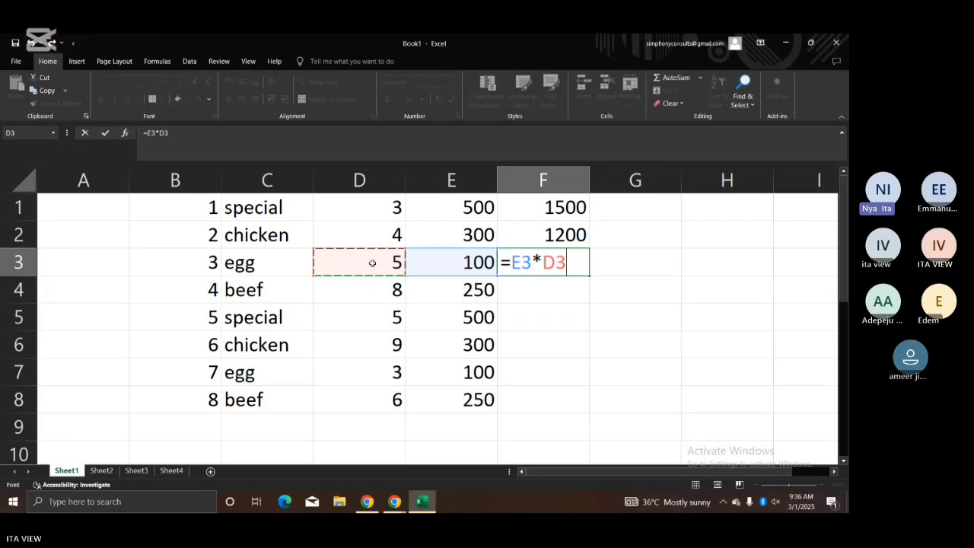
key(Return)
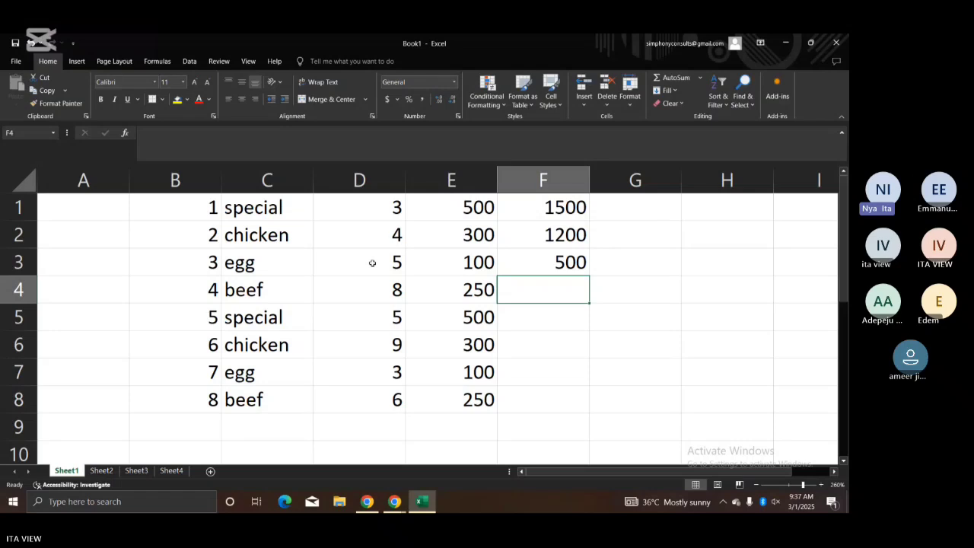
Step: AutoFill the multiplication formula from cell F3 down through cell F8
click(515, 258)
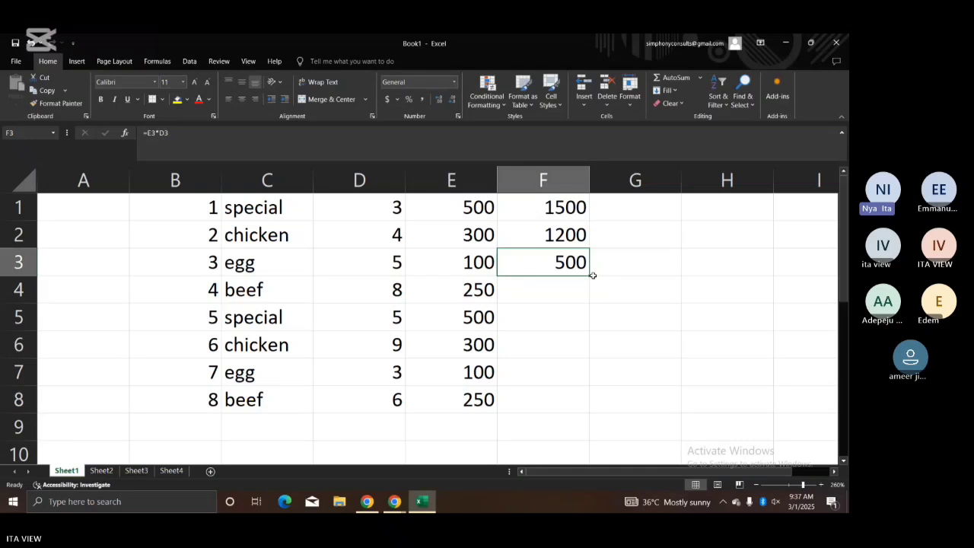
click(819, 485)
click(820, 485)
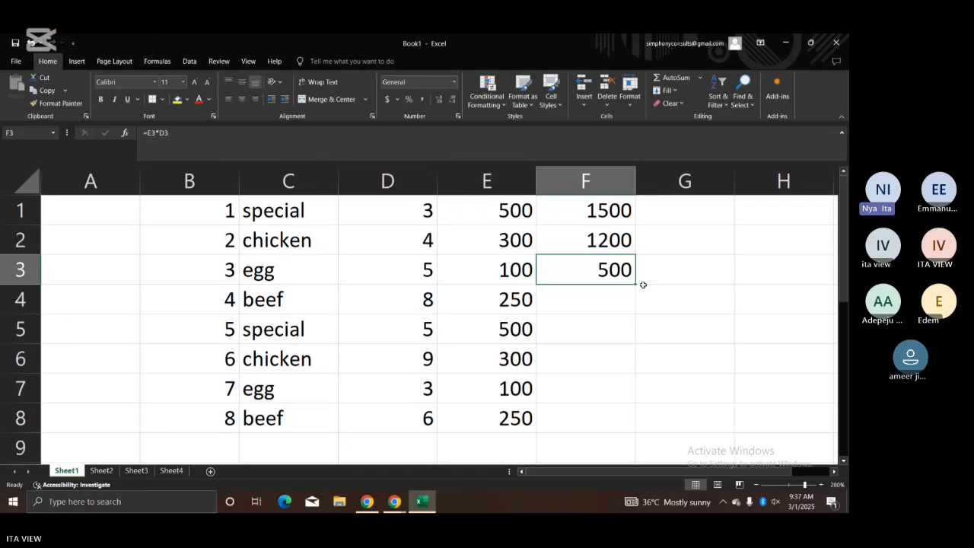
drag(635, 284, 617, 435)
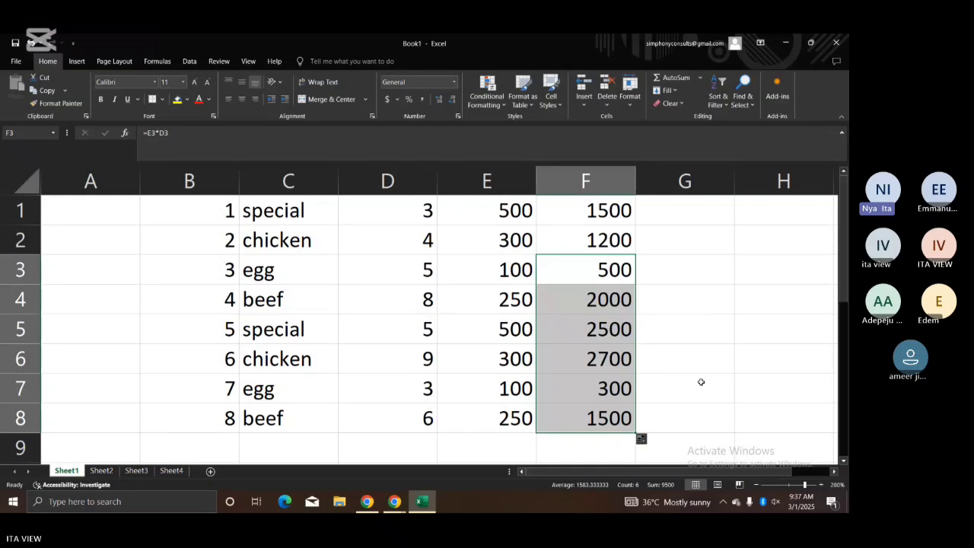
click(685, 323)
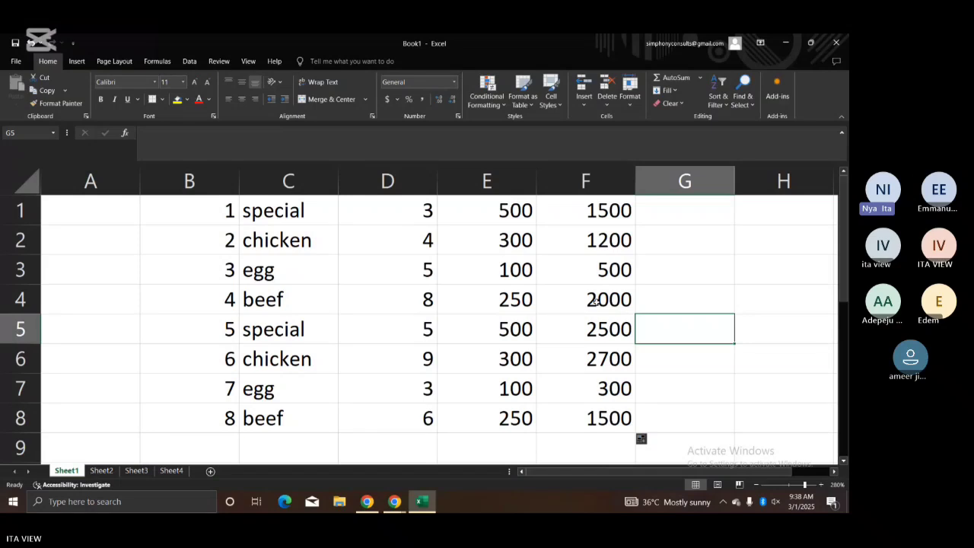
Step: Highlight entire rows 1, 2 and 3 and entire columns B and D one at a time to distinguish rows from columns
click(20, 210)
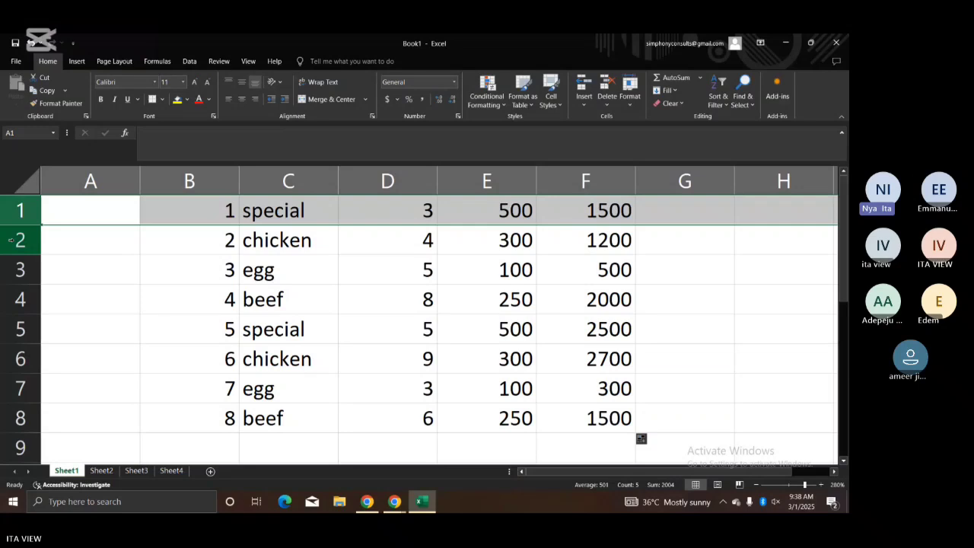
click(11, 239)
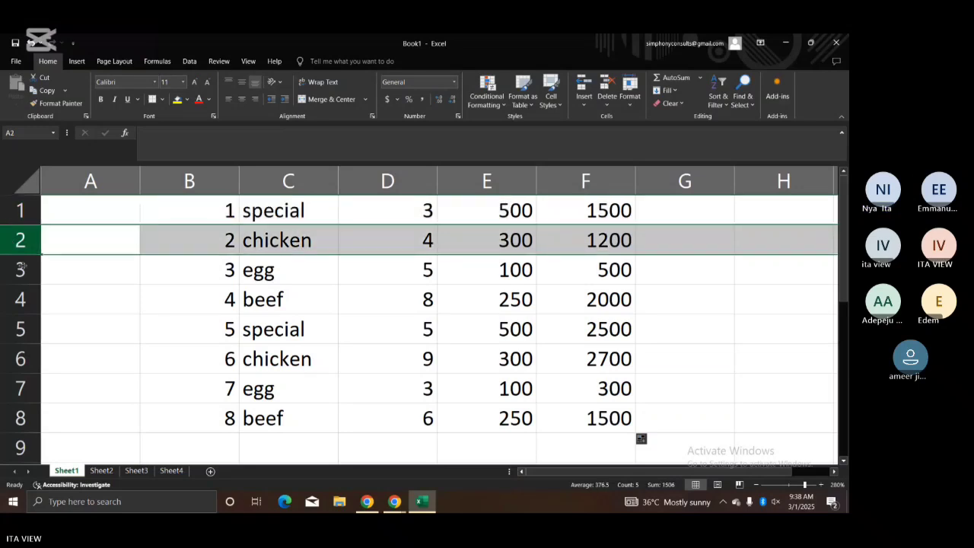
drag(19, 258, 20, 271)
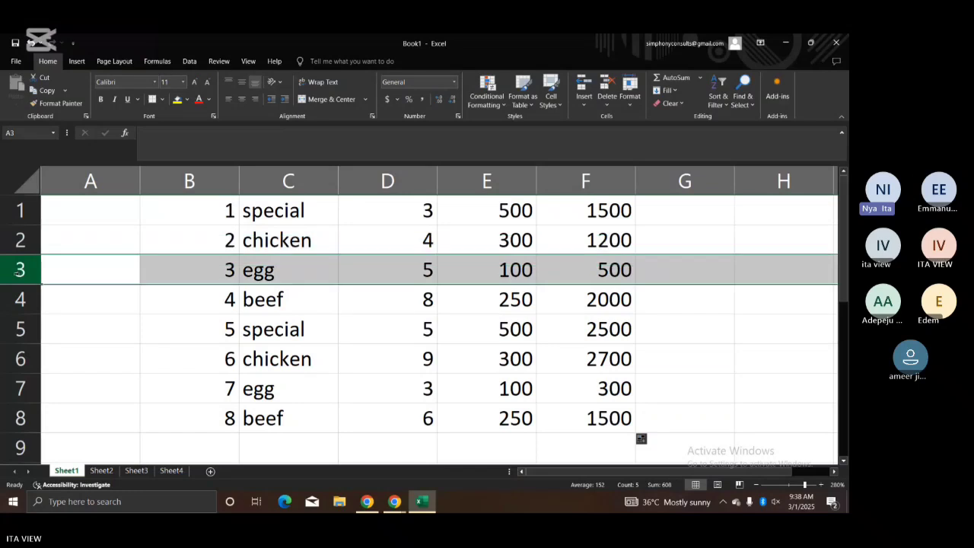
click(16, 211)
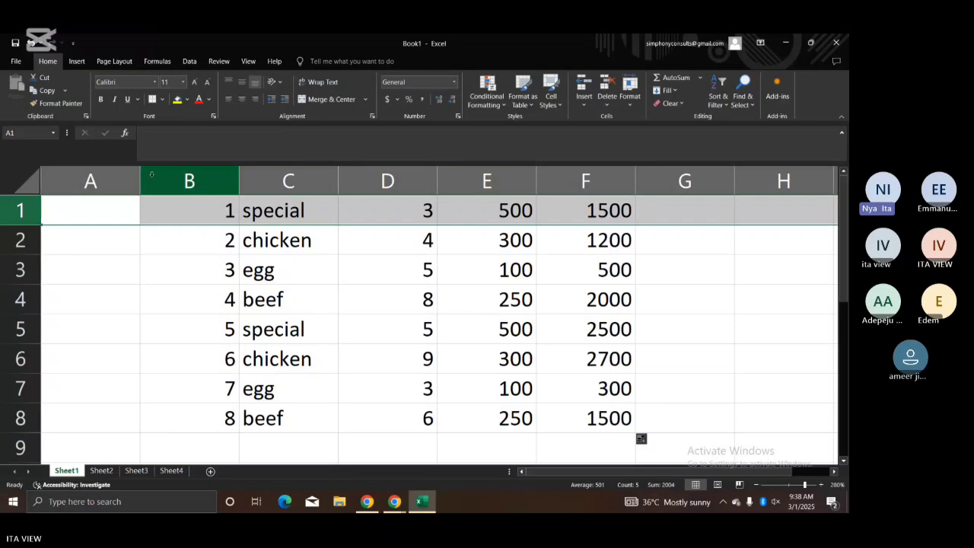
click(185, 179)
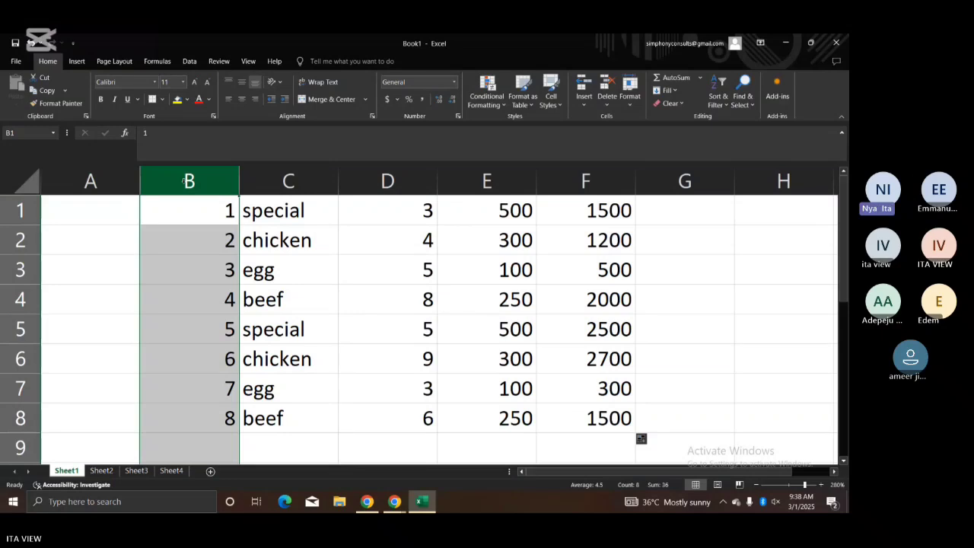
click(360, 182)
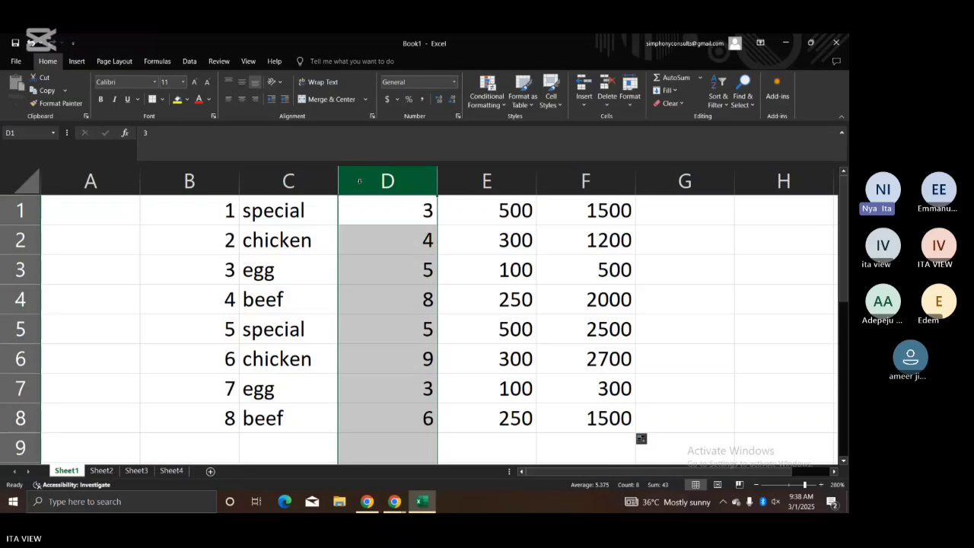
Step: Insert a blank row above row 1 to make room for column headings
click(15, 213)
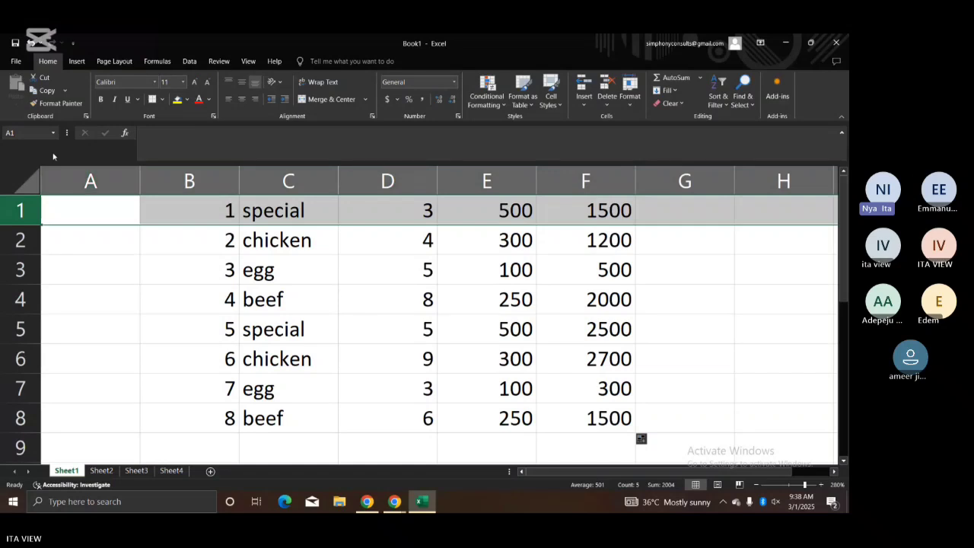
click(76, 62)
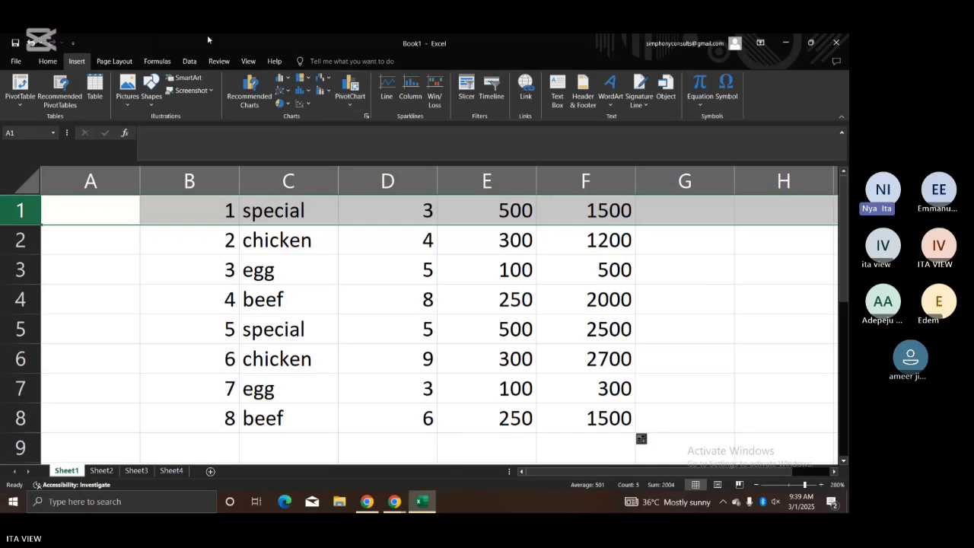
click(48, 60)
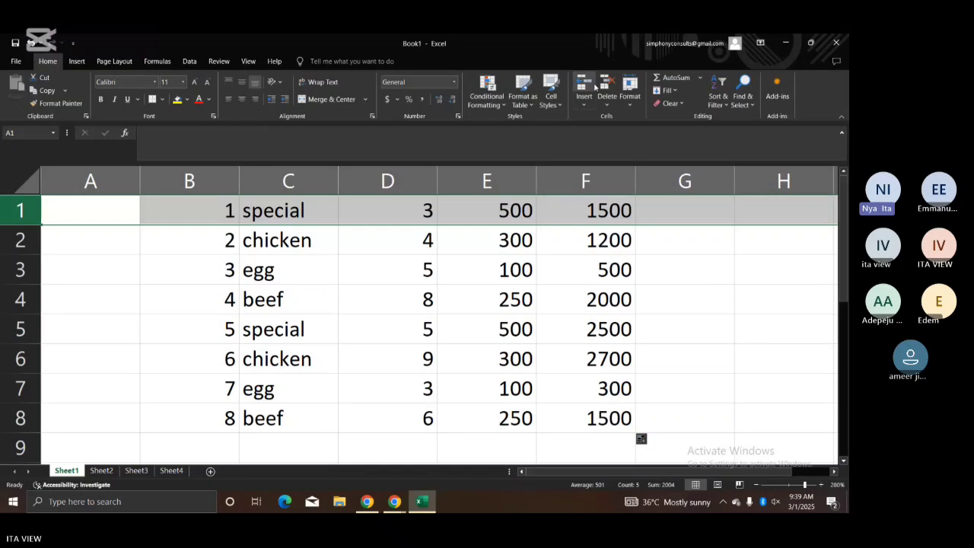
click(584, 86)
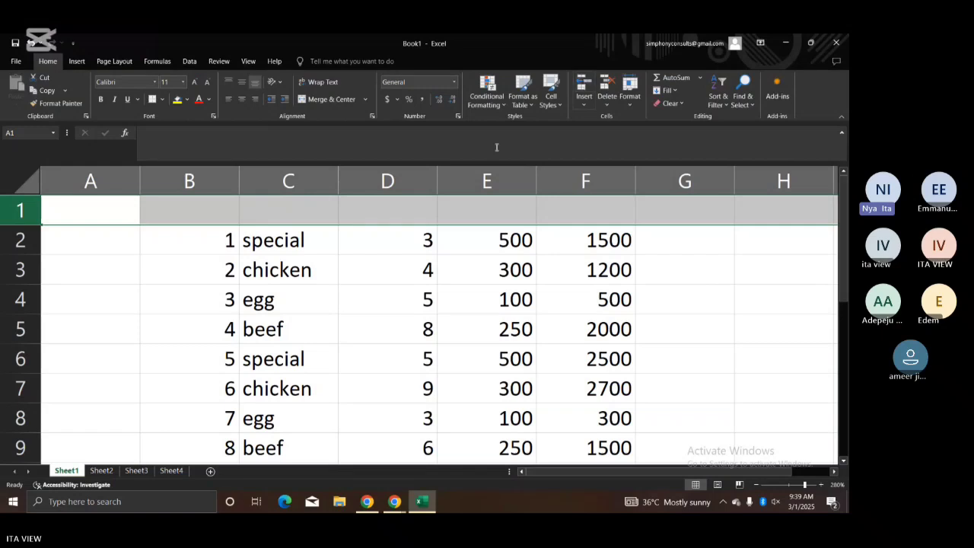
click(314, 272)
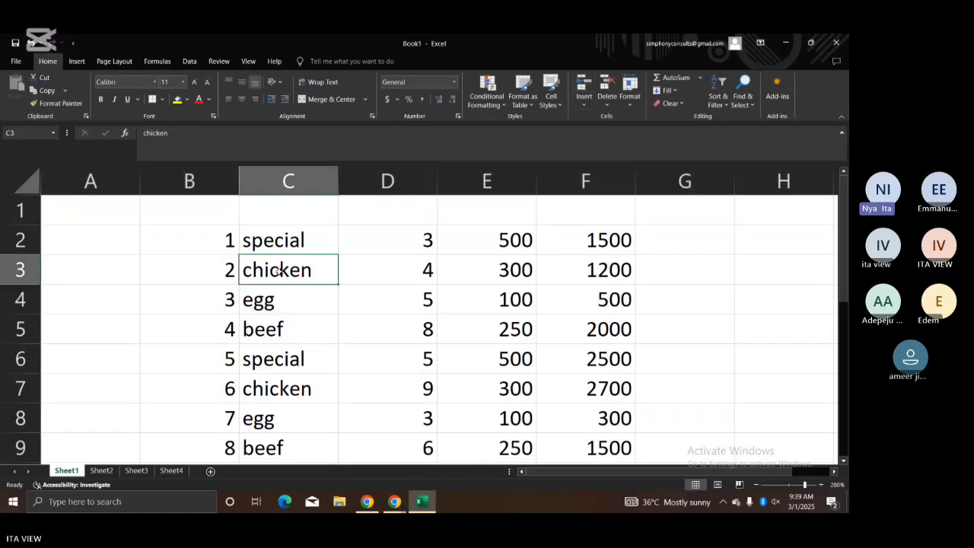
Step: Enter the heading "S/N" in cell B1 above the serial numbers
click(206, 208)
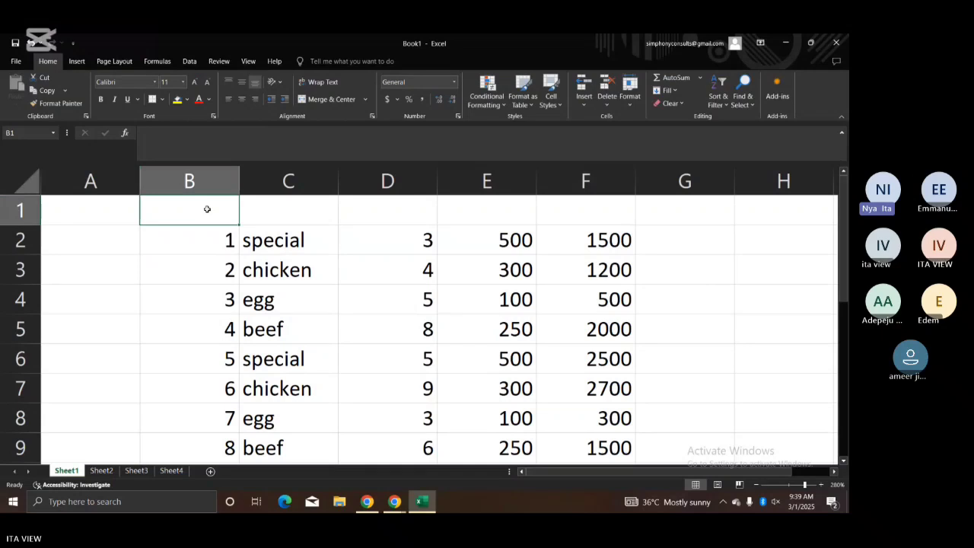
text(S)
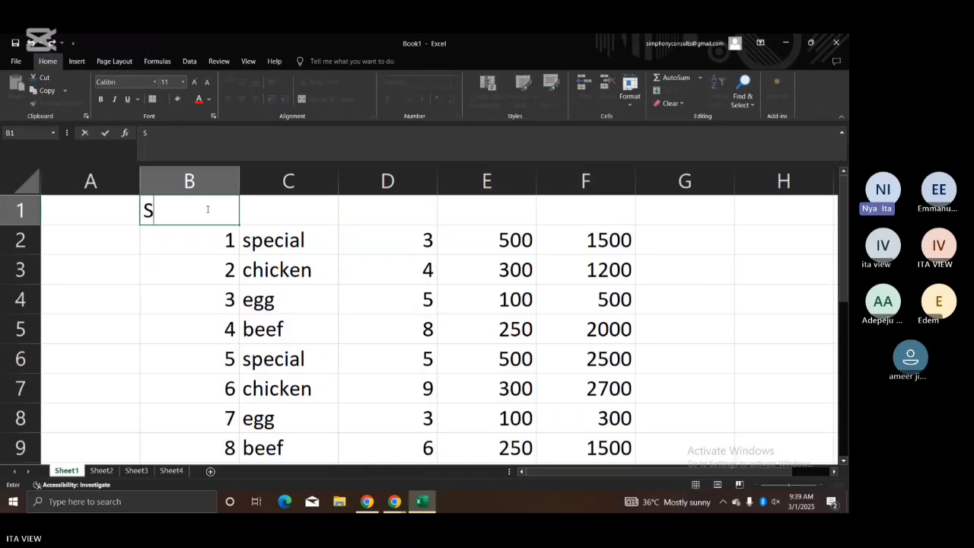
text(/N)
key(Tab)
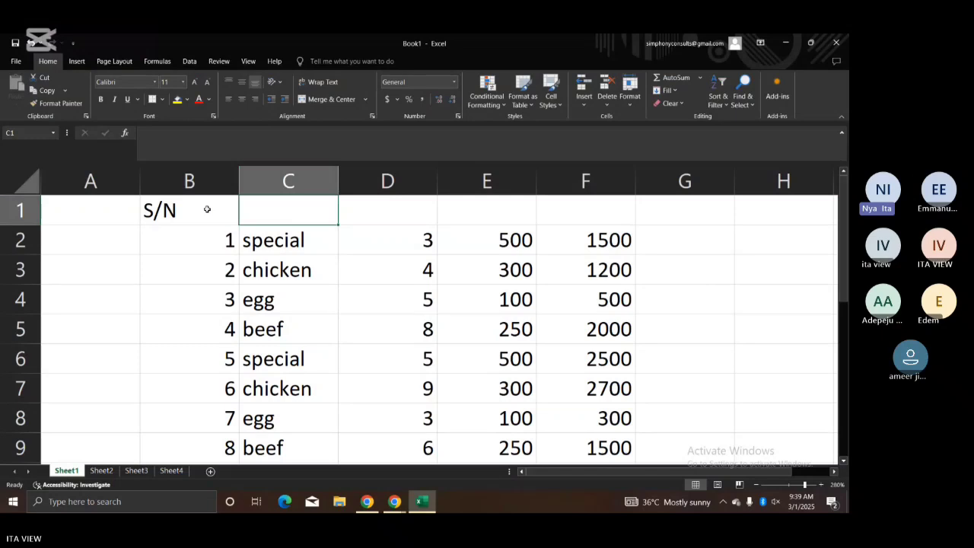
text(VA)
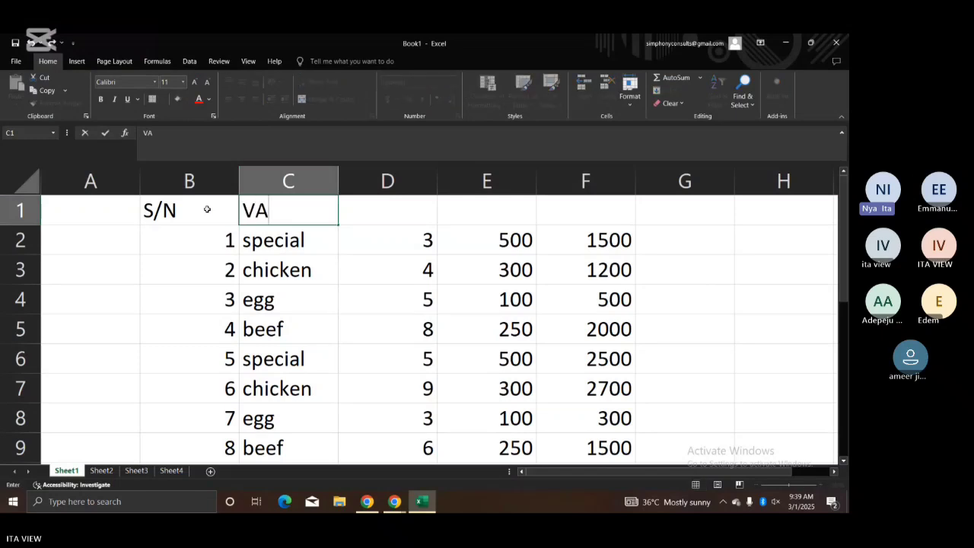
text(RIETY)
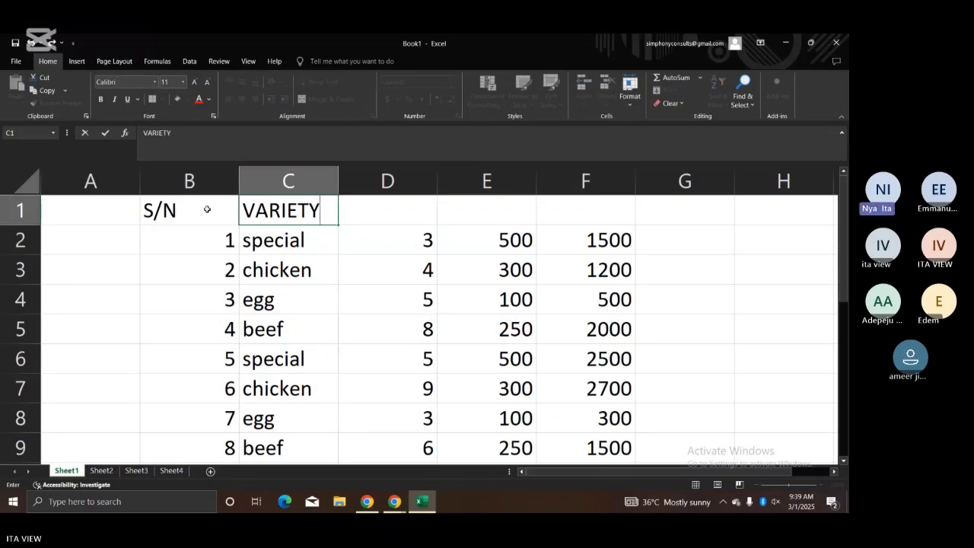
key(BackSpace)
key(BackSpace)
key(BackSpace)
key(BackSpace)
key(BackSpace)
key(BackSpace)
key(BackSpace)
Step: Enter the headings "Description" in cell C1 and "Quantity" in cell D1
text(D)
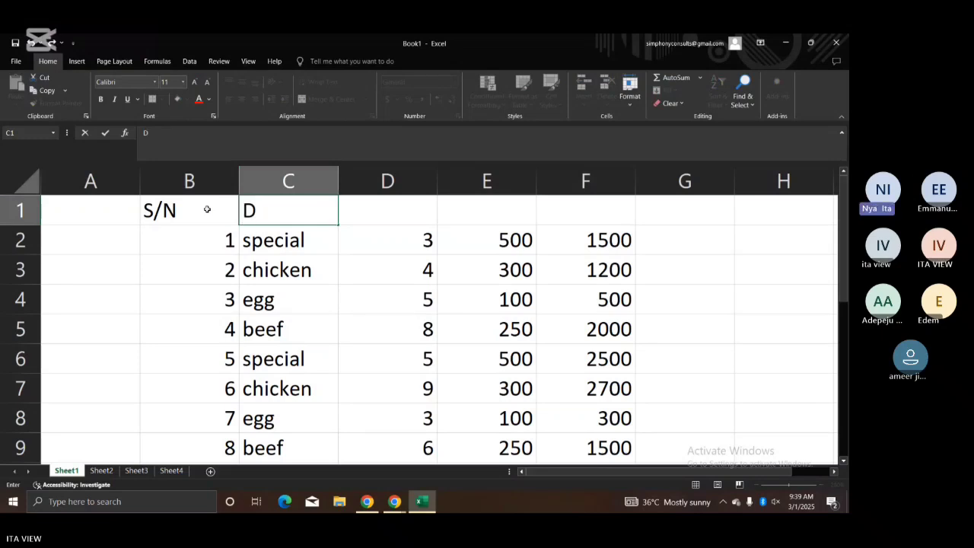
text(escrip)
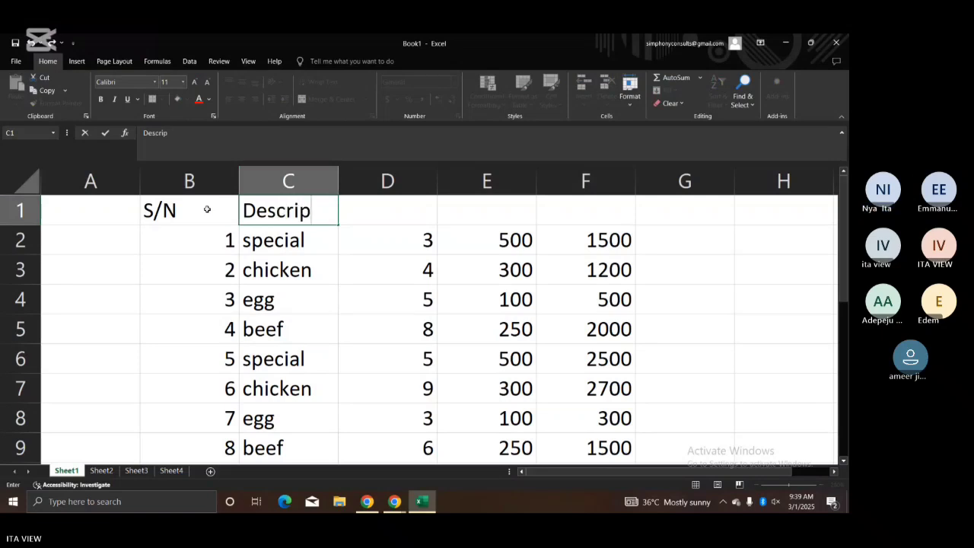
text(tion)
key(Tab)
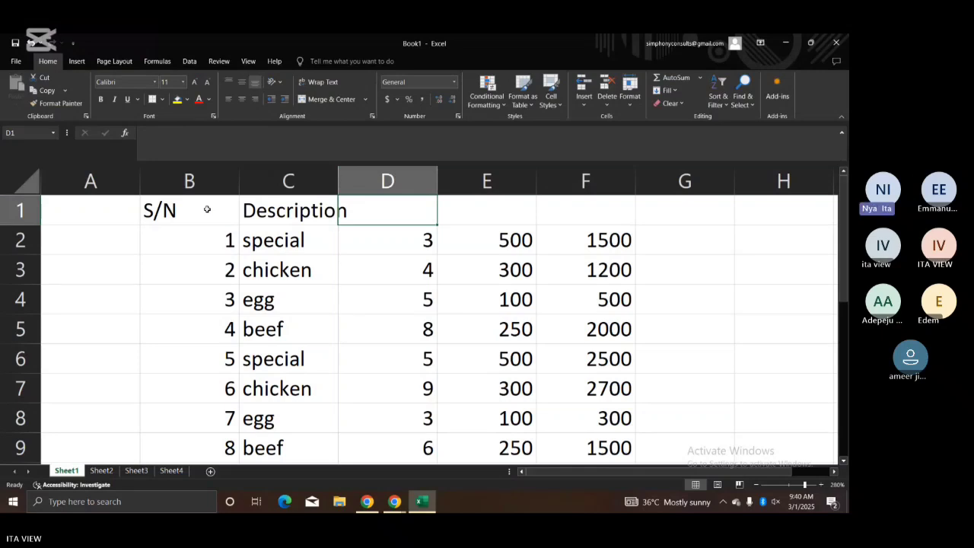
text(Quant)
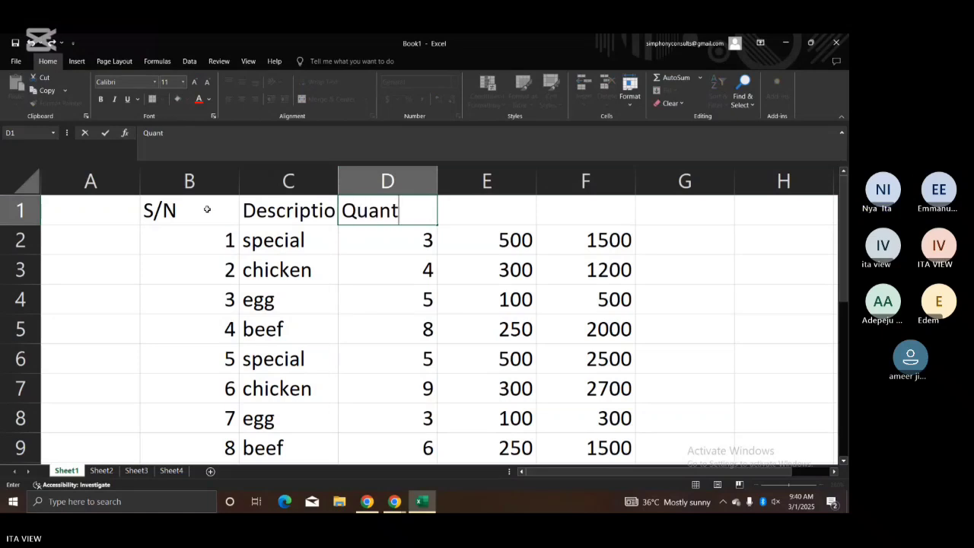
text(ity)
key(Tab)
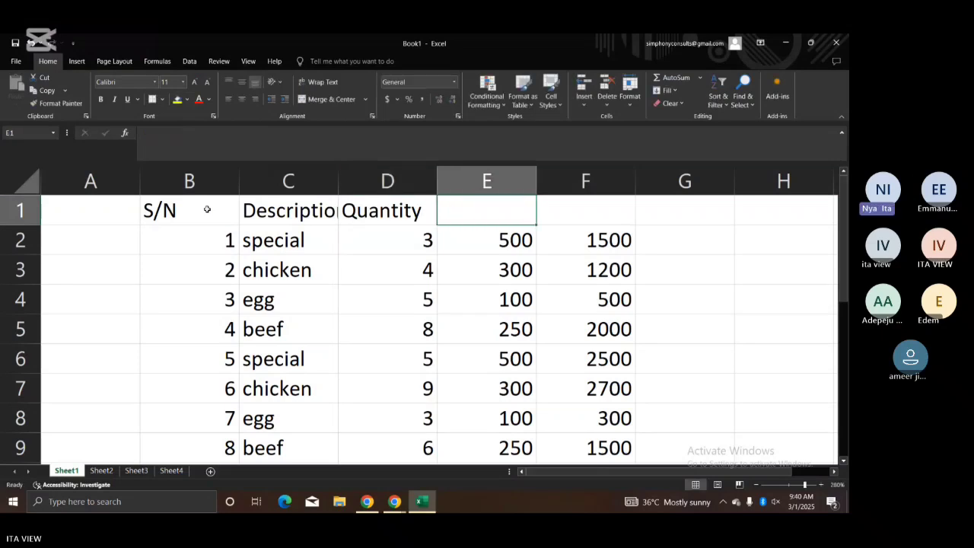
Step: Enter the heading "Amount" in cell E1
text(A)
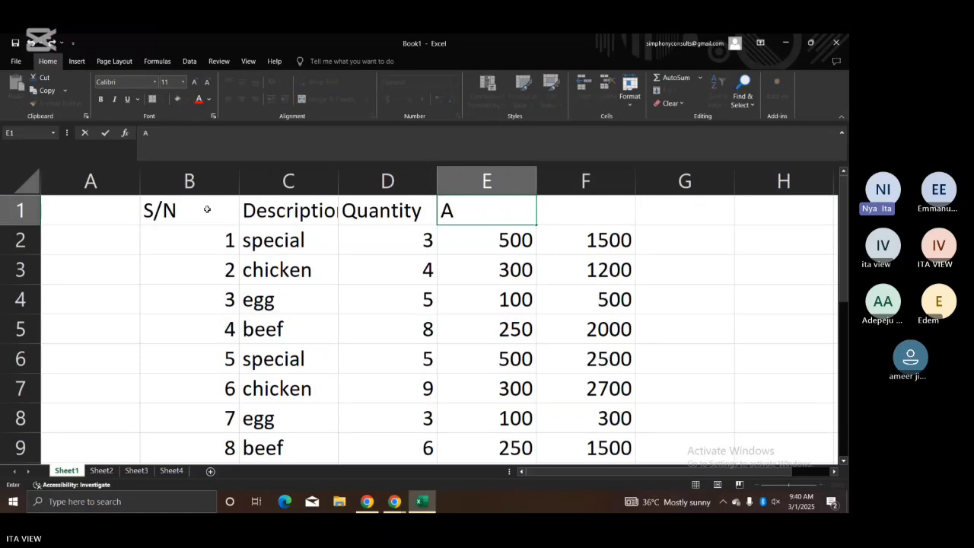
text(moun)
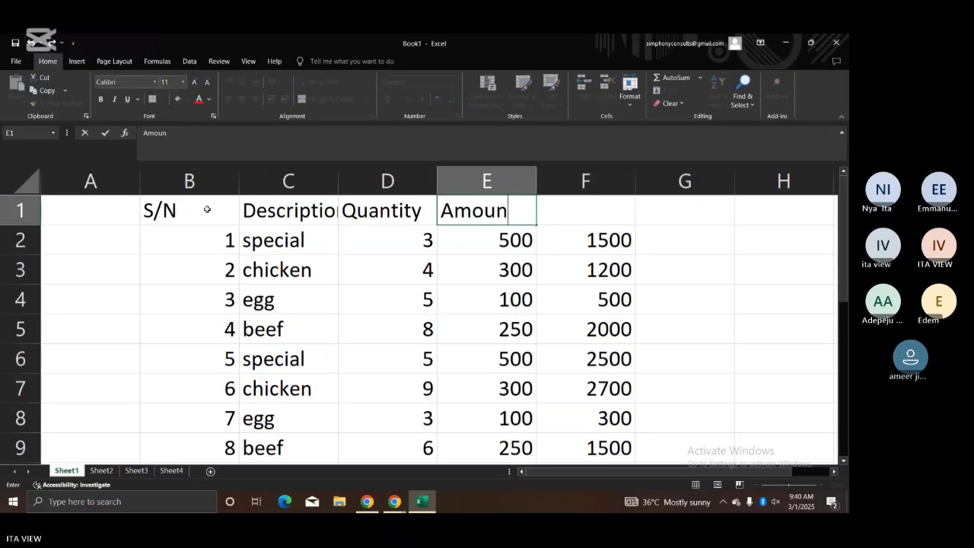
text(t)
key(Tab)
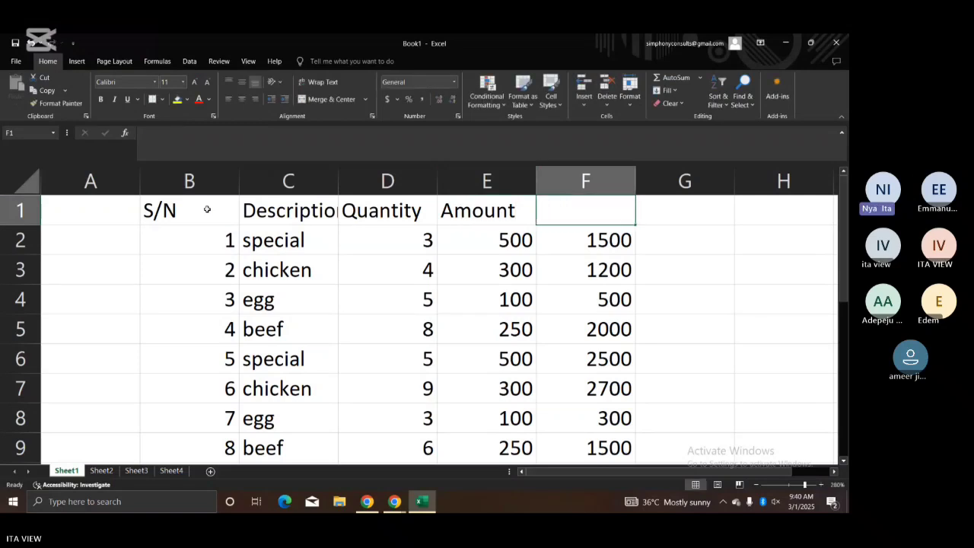
Step: Make "Price" the heading in cell E1
key(Left)
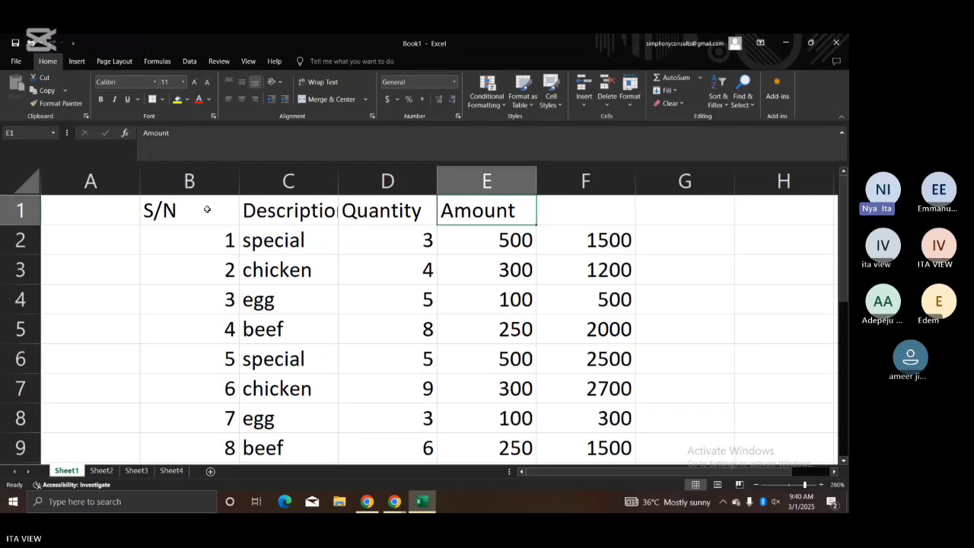
text(P)
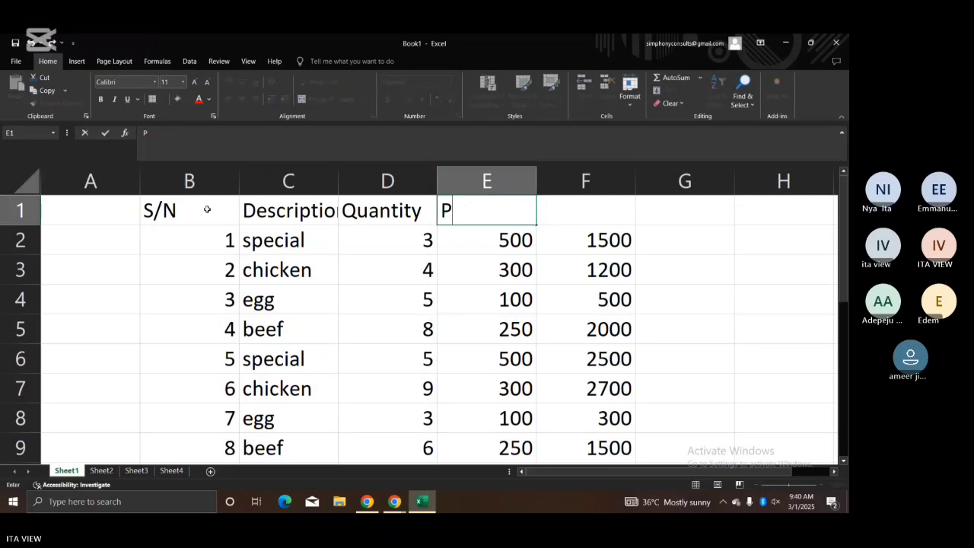
text(rice)
key(Tab)
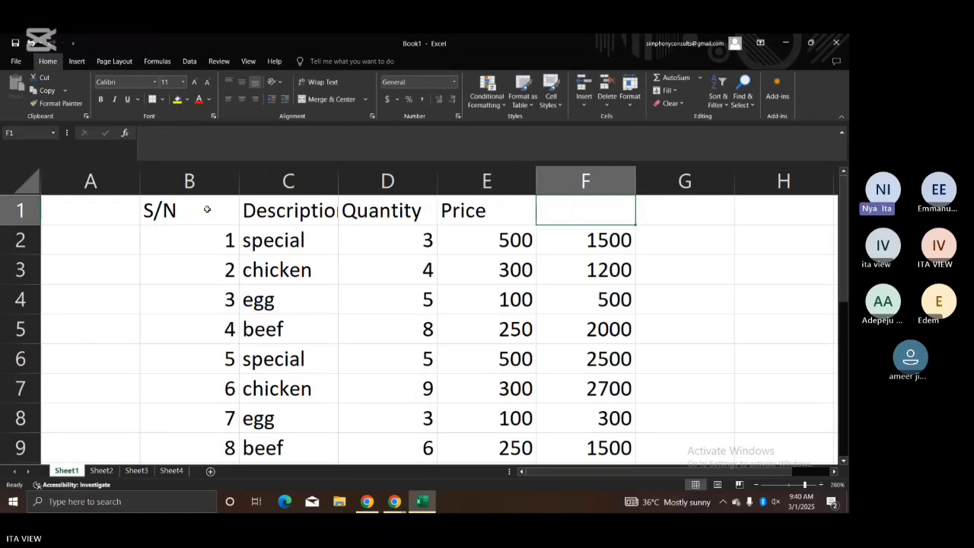
Step: Enter the heading "Amount" in cell F1 above the multiplication results
text(Am)
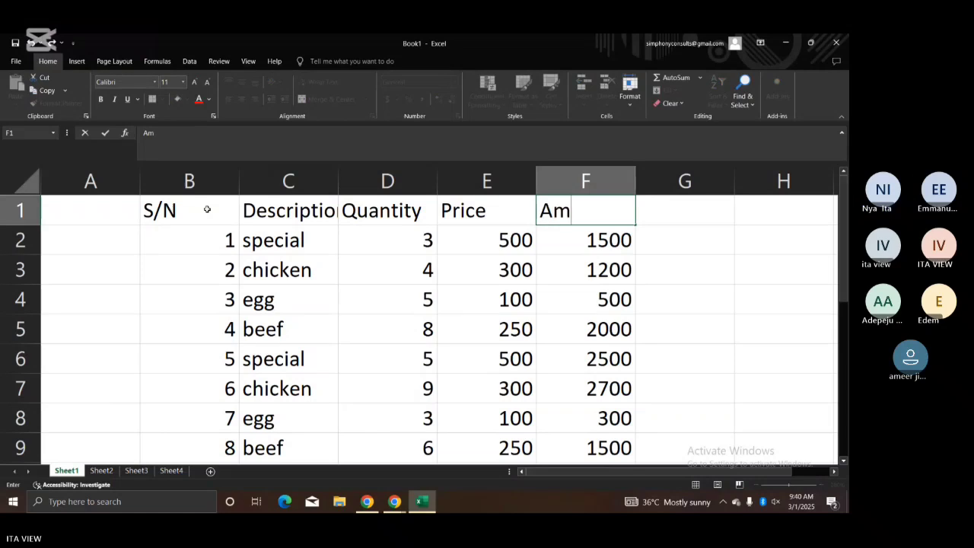
text(ount)
key(Return)
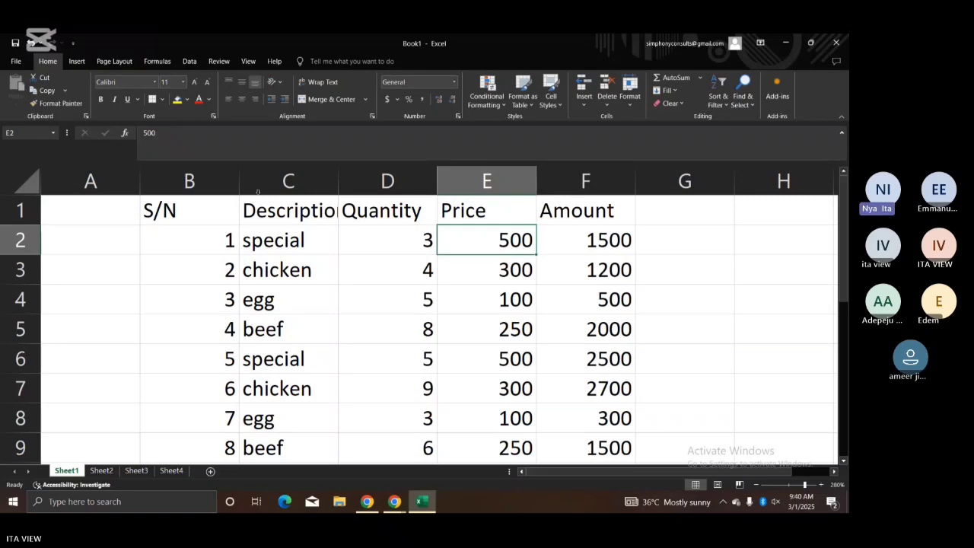
click(697, 259)
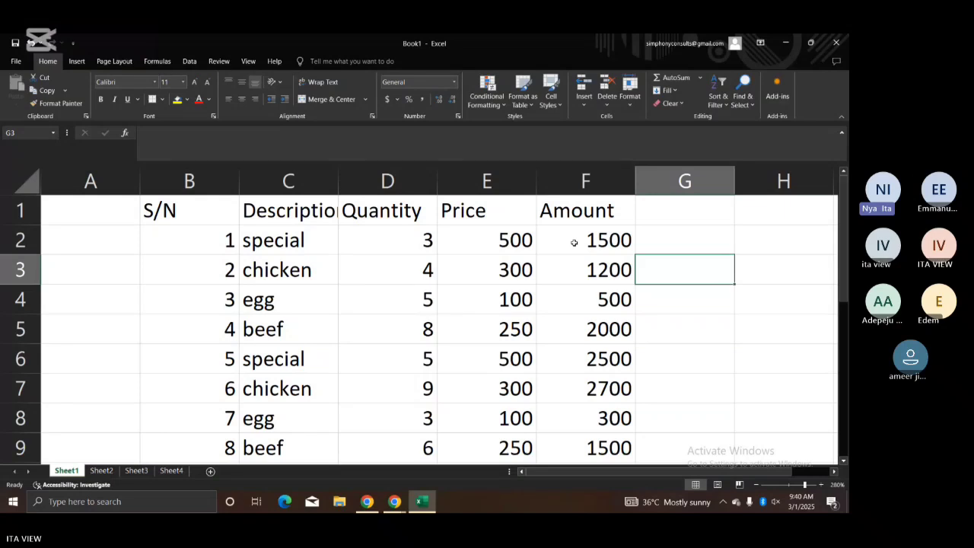
Step: Narrow column B to fit its "S/N" heading closely
click(196, 181)
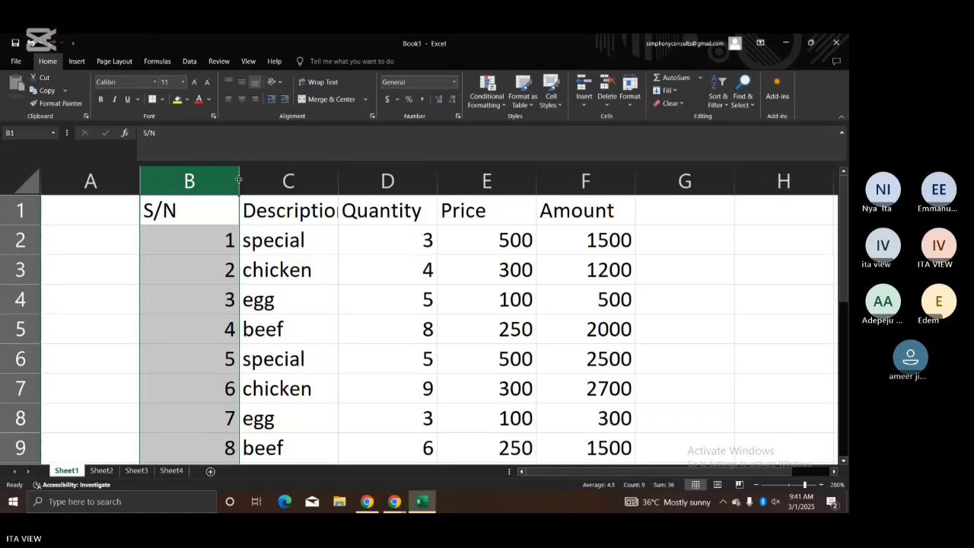
drag(240, 181, 186, 177)
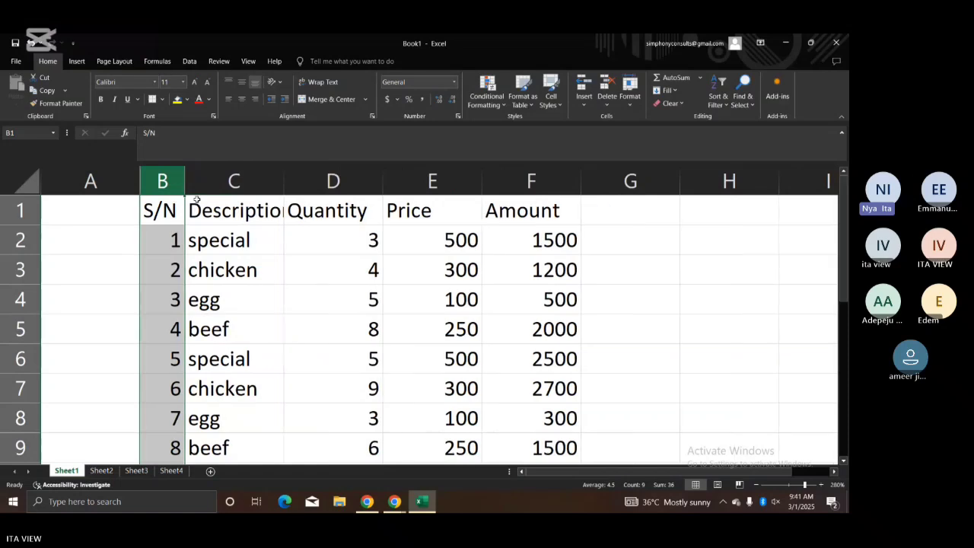
drag(228, 239, 228, 270)
click(254, 236)
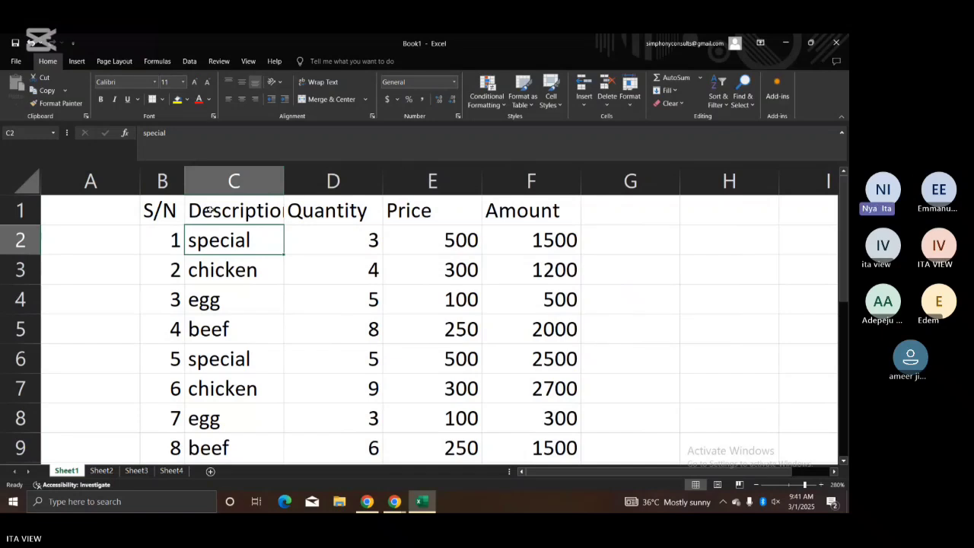
Step: Resize columns B through F together to one narrower uniform width
drag(174, 177, 537, 181)
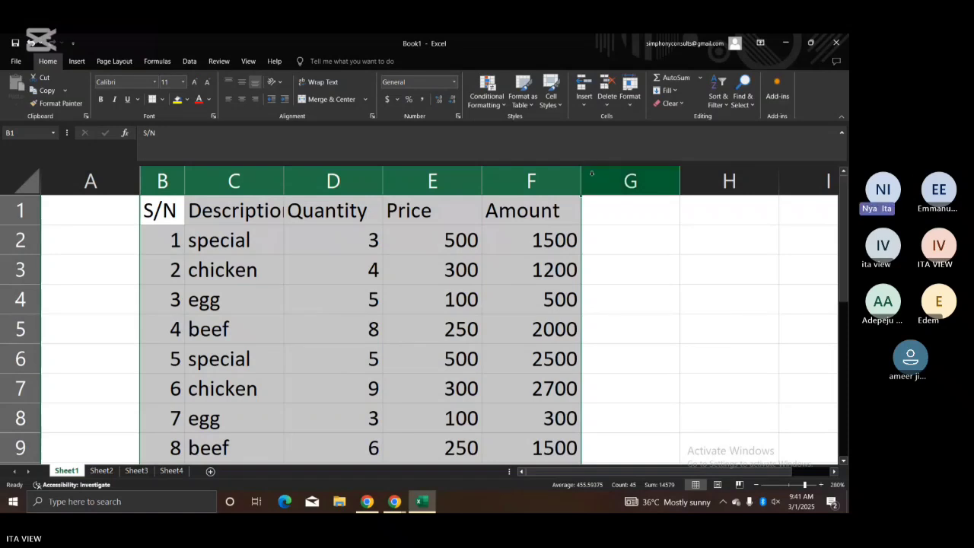
mouse_move(581, 183)
mouse_down()
mouse_move(603, 176)
mouse_move(563, 176)
mouse_up()
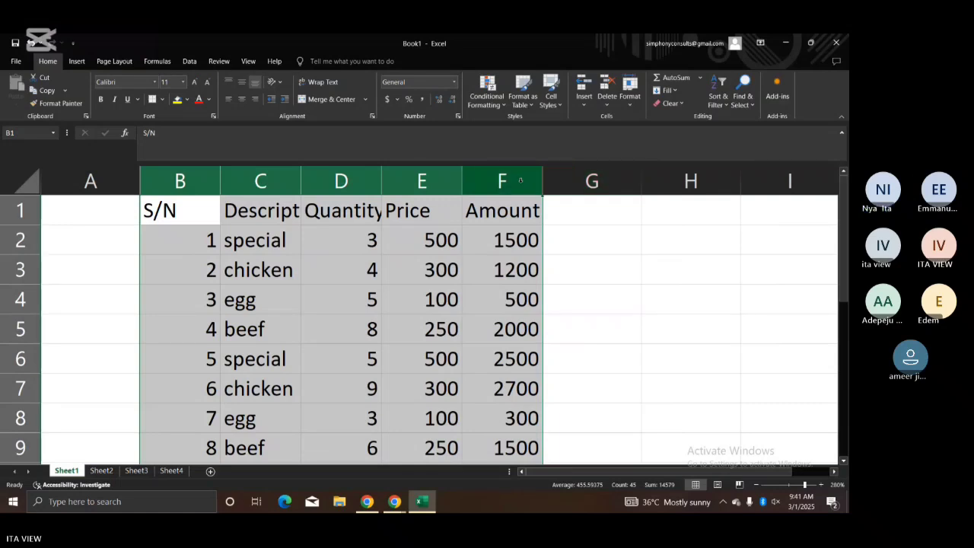
click(341, 206)
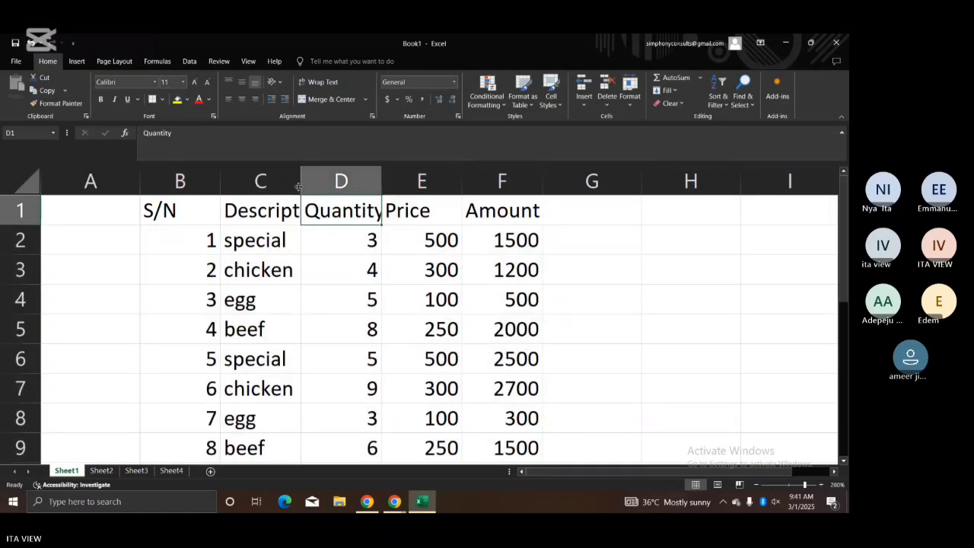
Step: Widen columns C and D to fit "Description" and "Quantity", and narrow column B to fit "S/N"
click(307, 183)
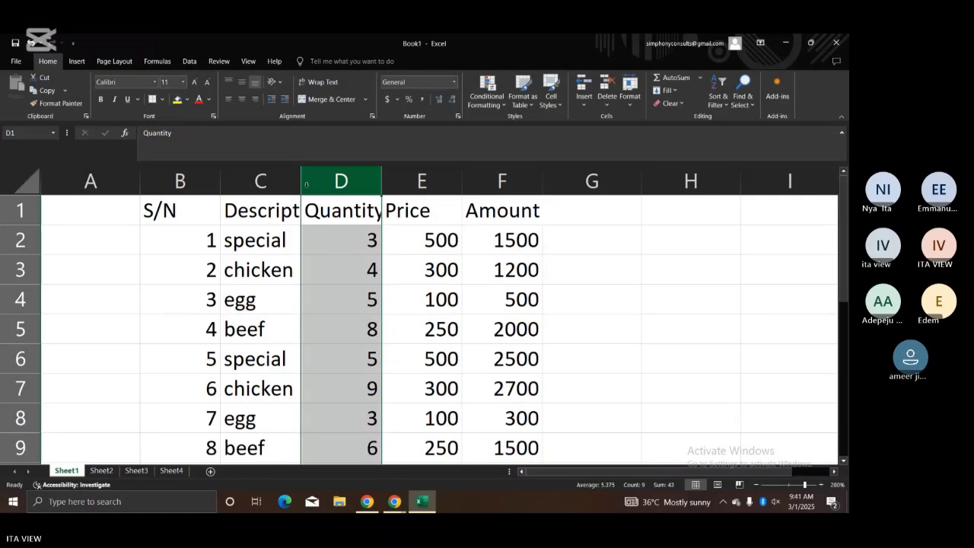
drag(302, 183, 341, 178)
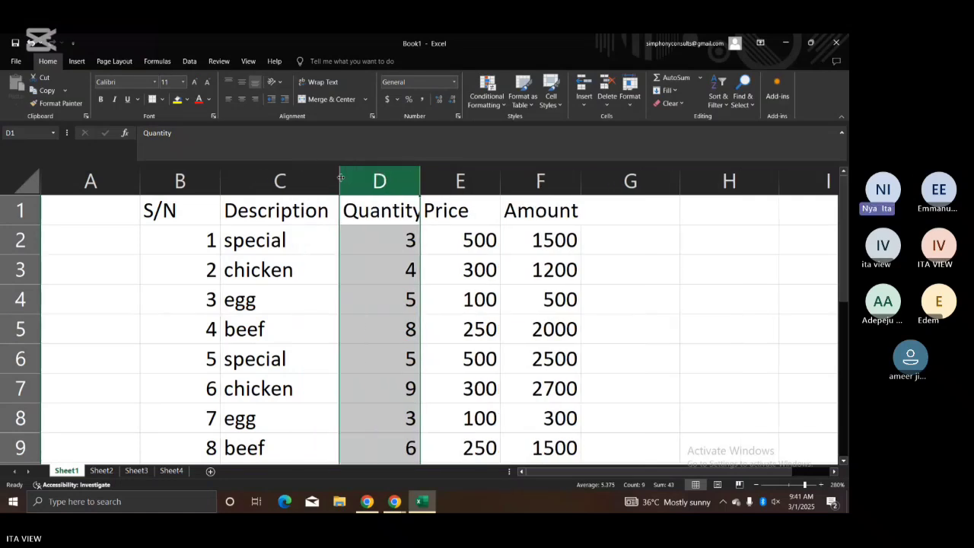
double_click(419, 178)
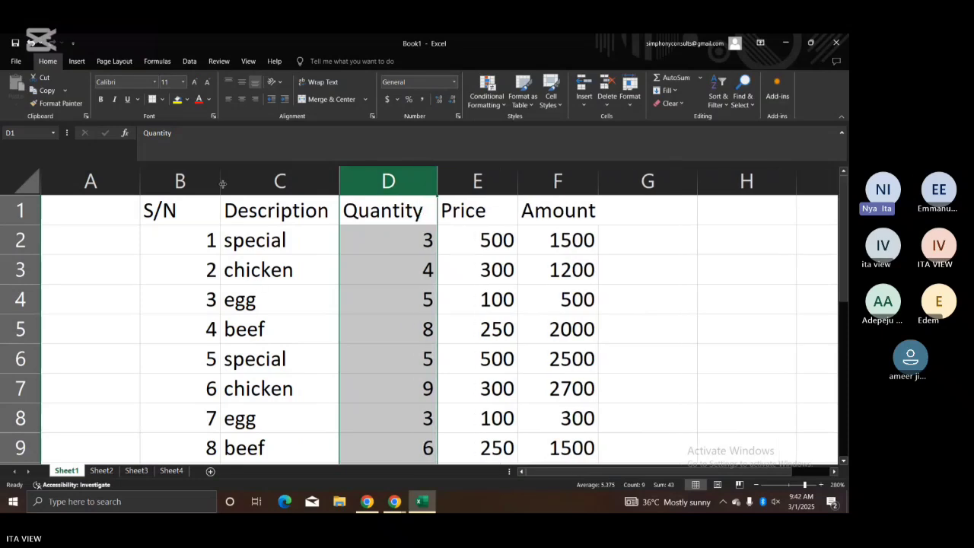
drag(222, 183, 180, 182)
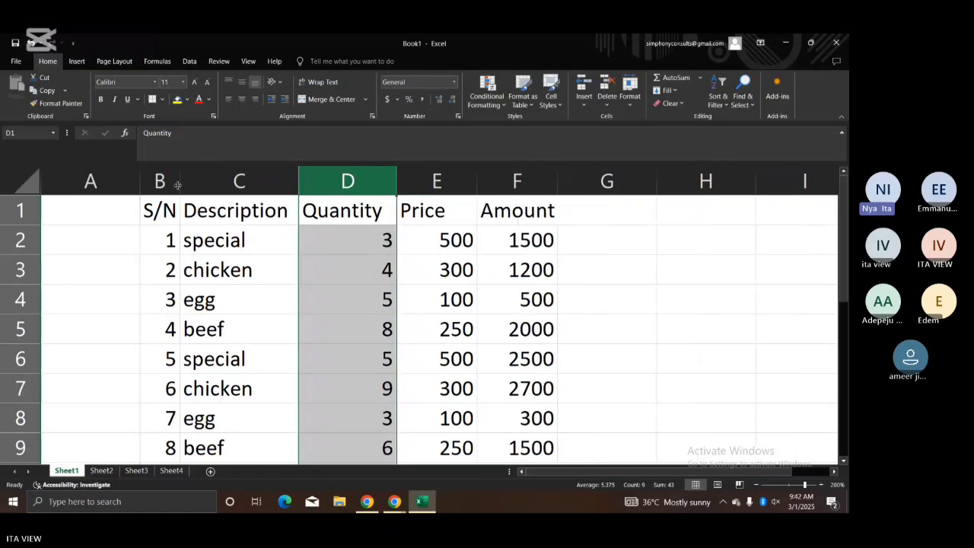
click(636, 273)
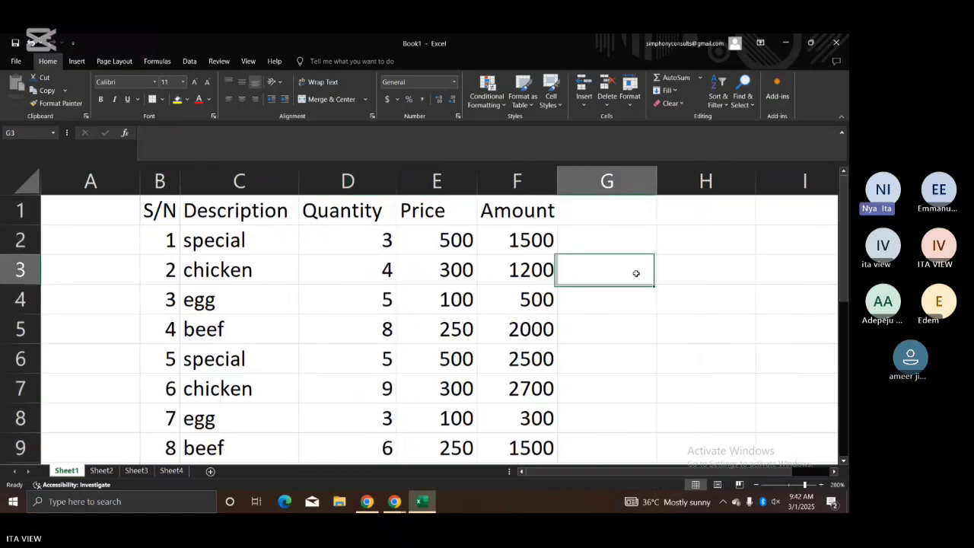
Step: Enter the label "TOTAL" in cell C11, two rows below the last food item
click(570, 325)
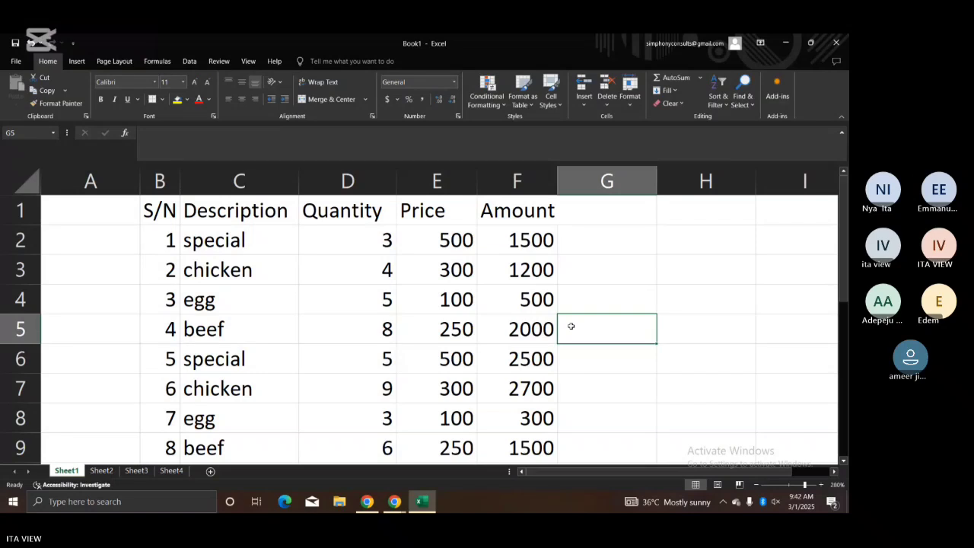
key(Down)
key(Down)
key(Down)
key(Down)
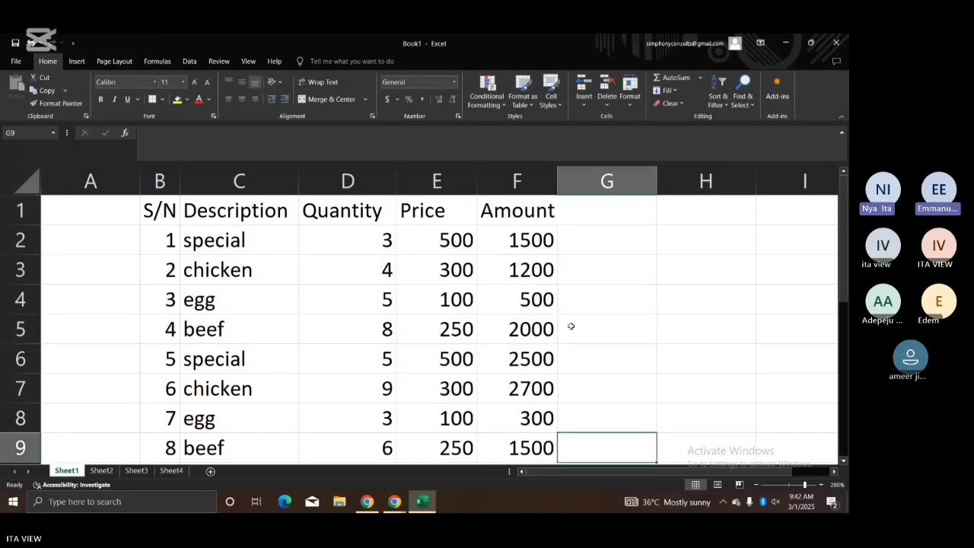
key(Down)
key(Down)
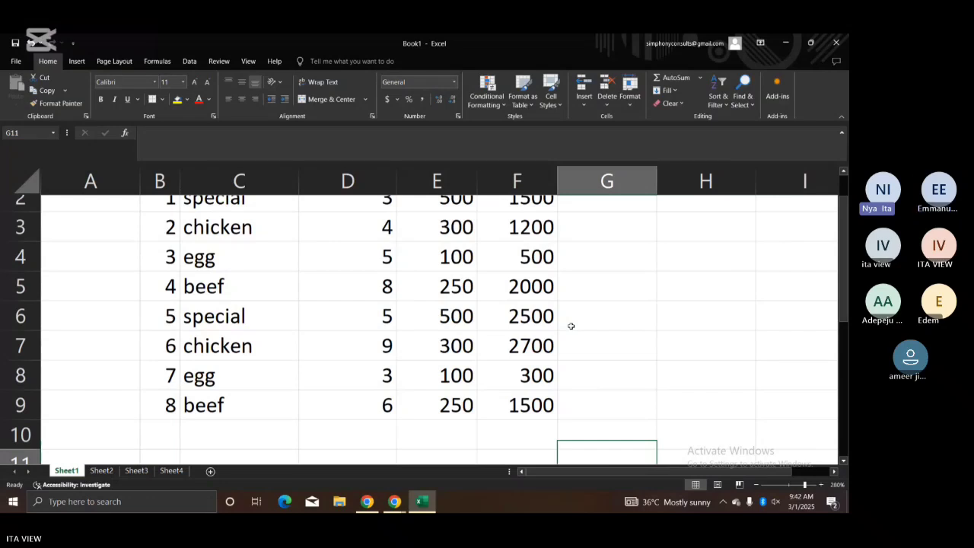
key(Up)
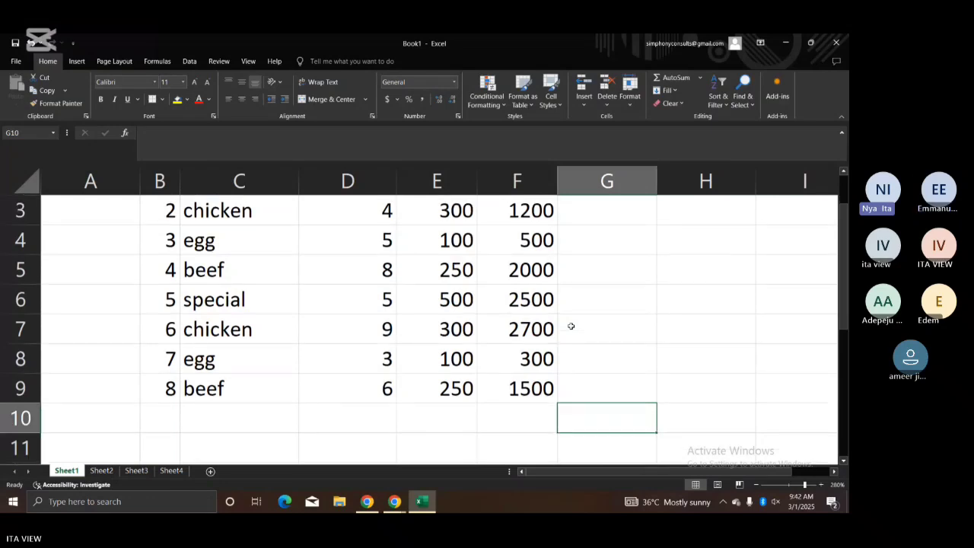
key(Left)
key(Down)
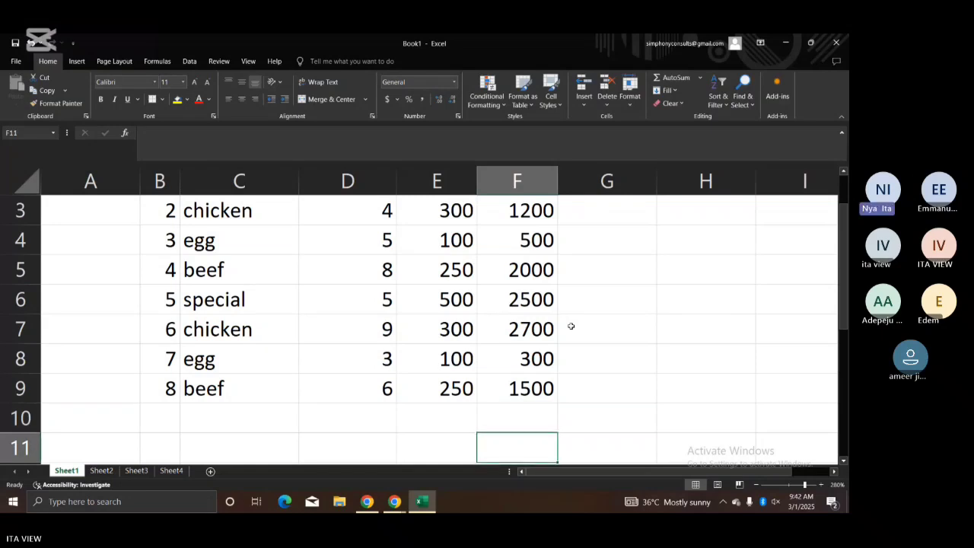
key(Left)
key(Left)
key(Left)
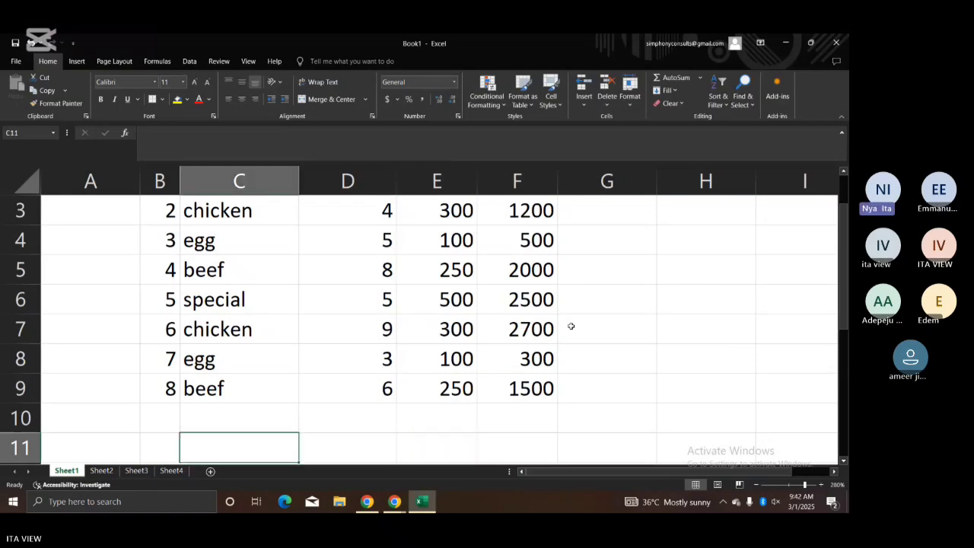
text(T)
text(OTAL)
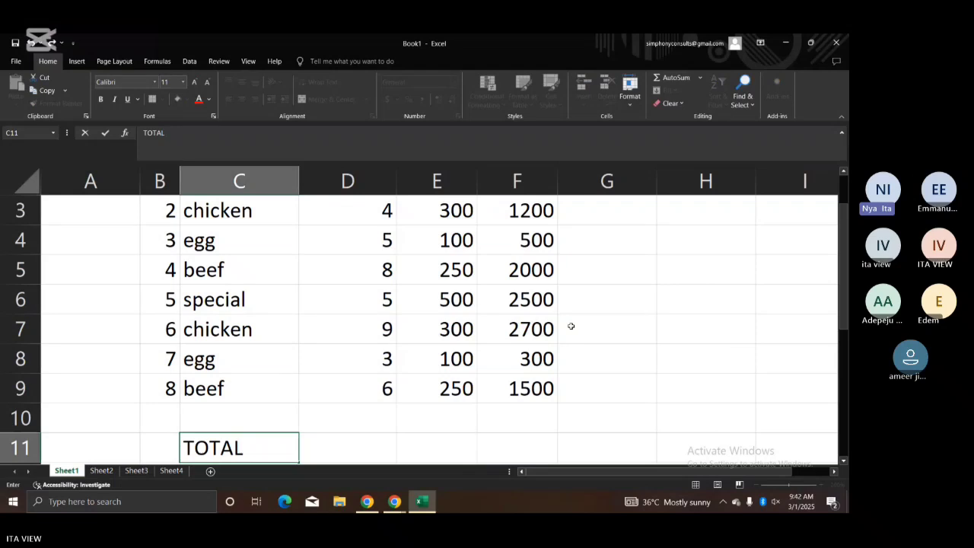
Step: Total the Amount column in cell F11 using AutoSum over the range F2:F10
key(Tab)
key(Tab)
key(Tab)
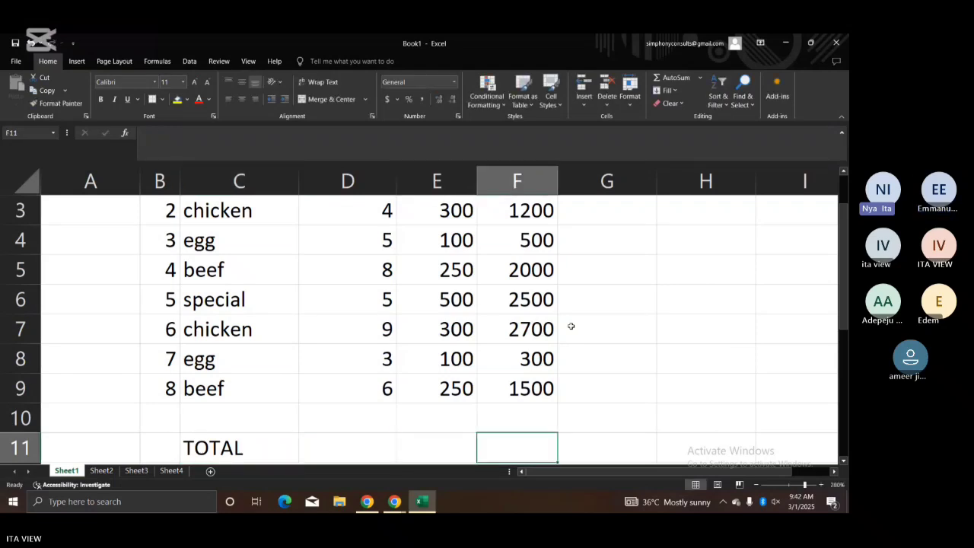
text(=)
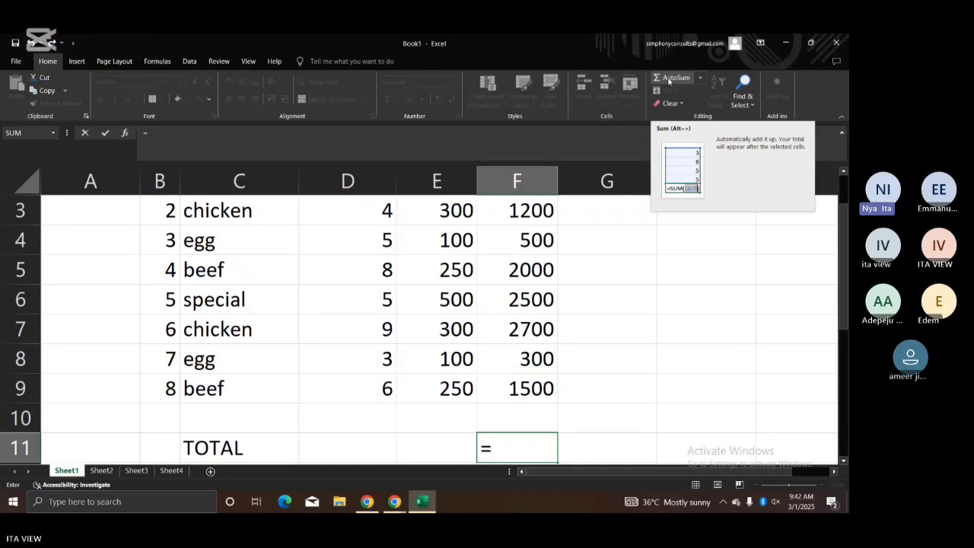
click(669, 79)
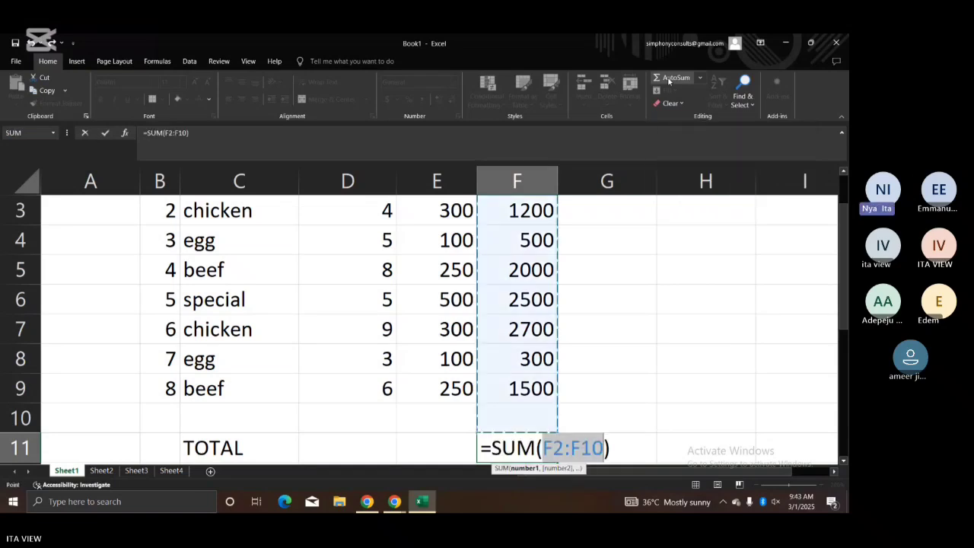
key(Return)
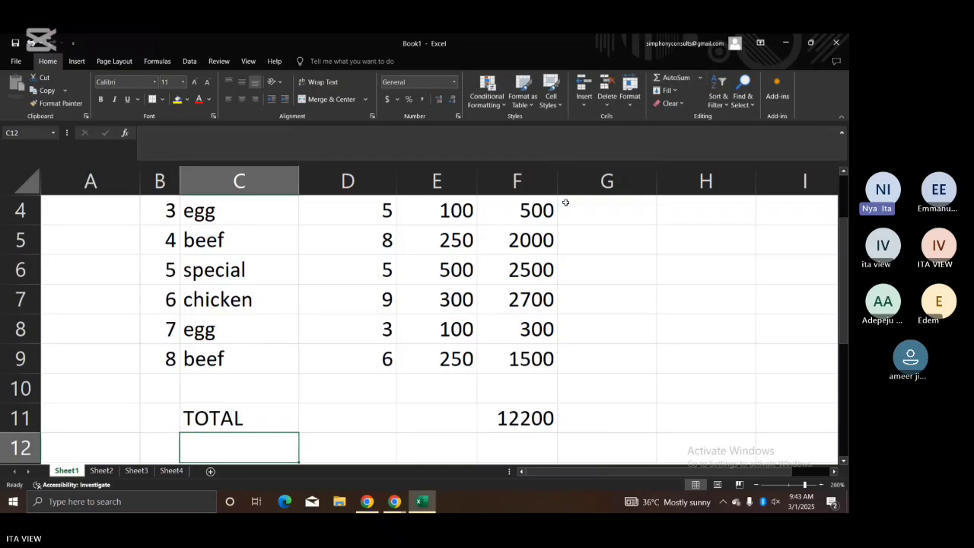
Step: Apply Comma Style to the total in F11, and widen column F slightly before undoing that widening
click(508, 416)
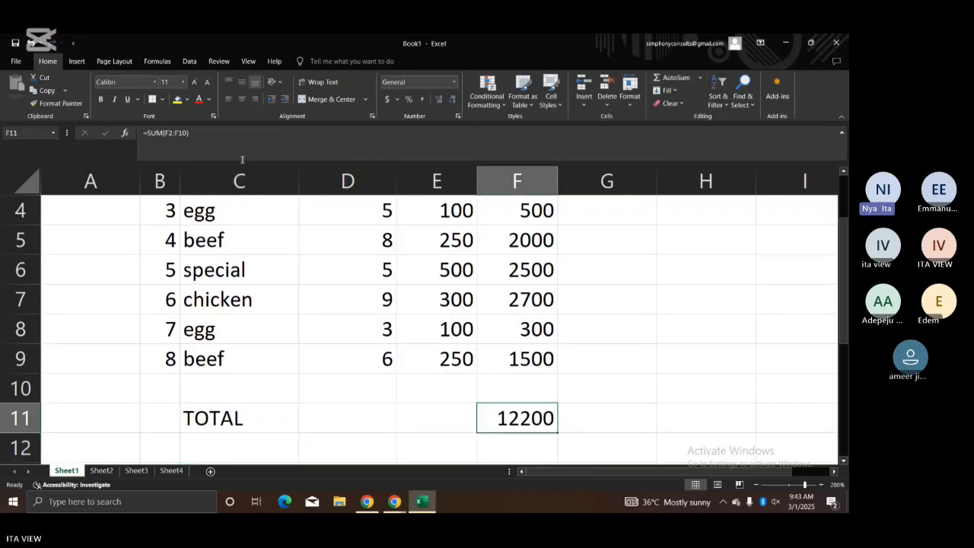
click(424, 99)
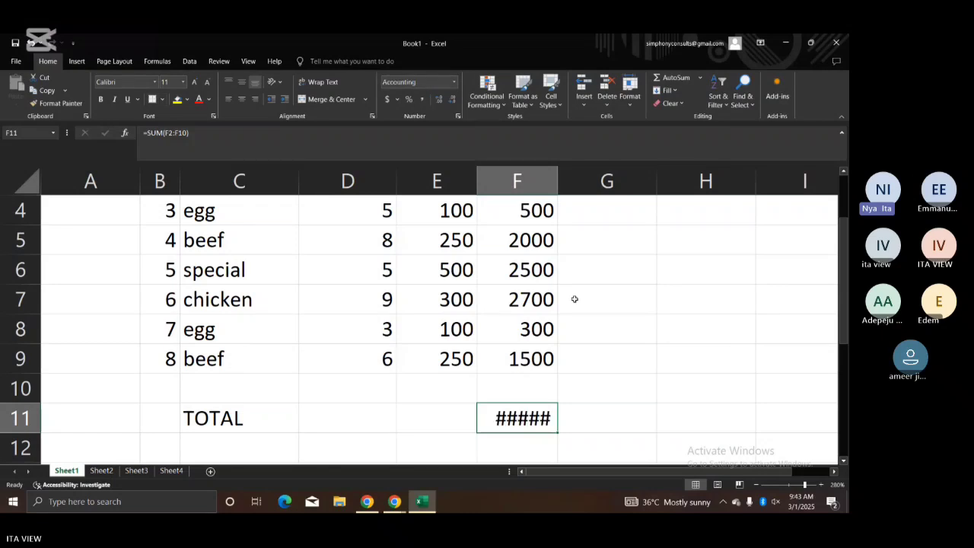
drag(557, 183, 571, 193)
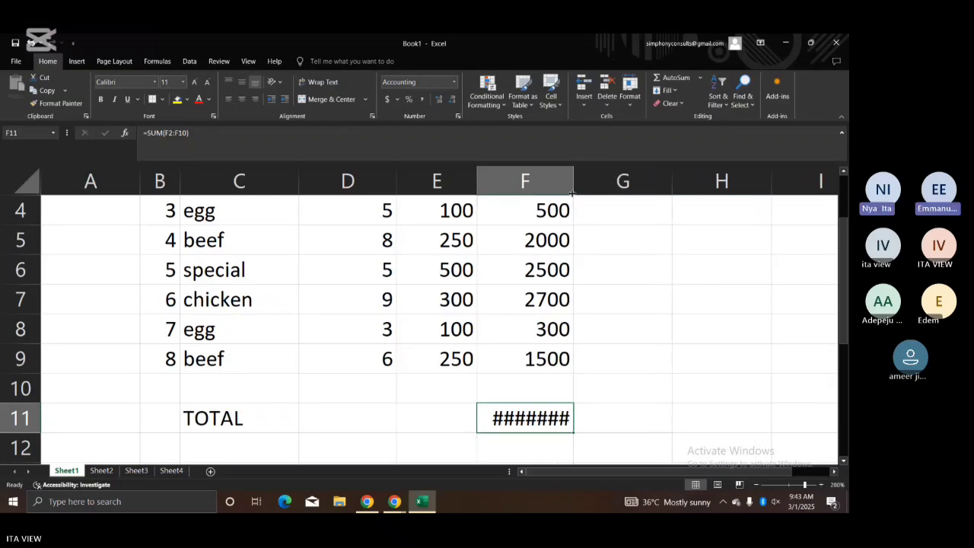
key(ctrl+z)
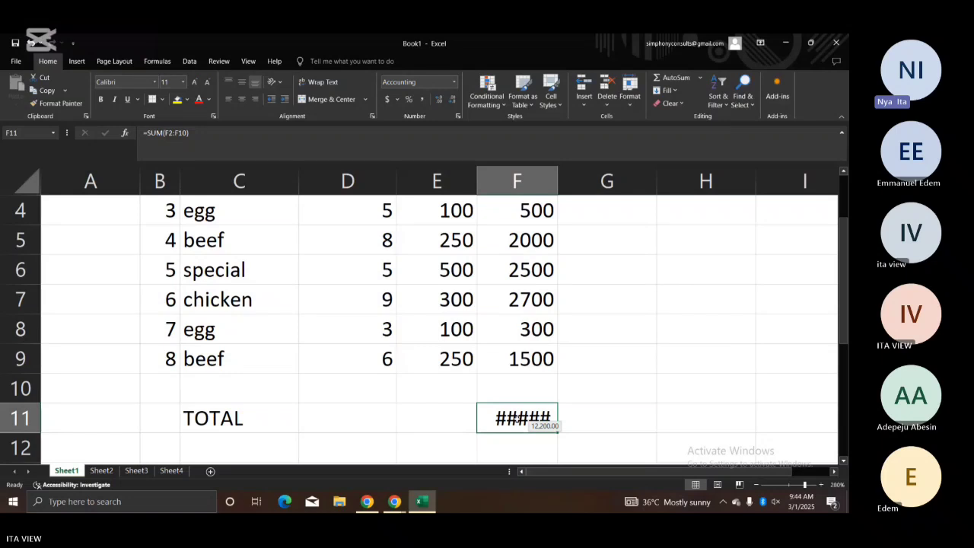
Step: Try to rebuild the SUM formula in F11, and leave the cell empty
text(=)
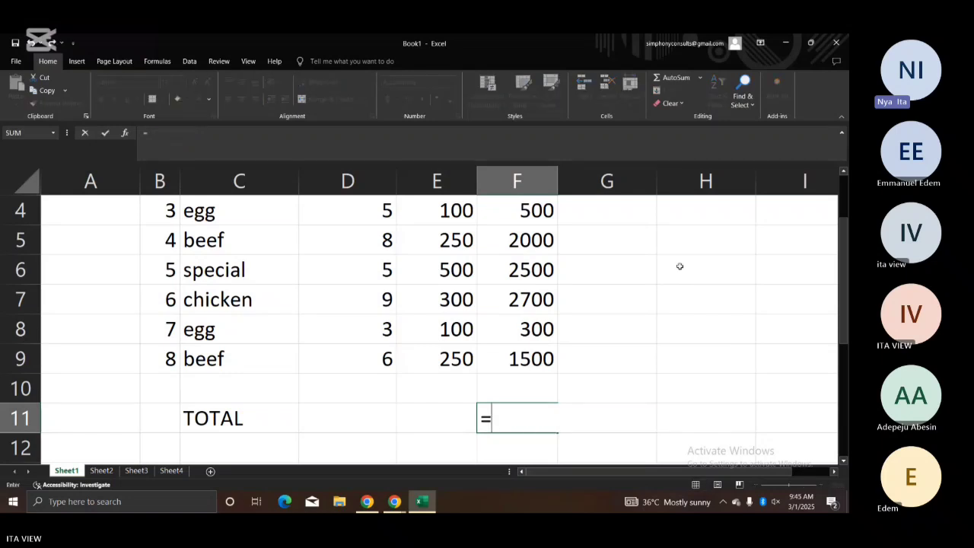
click(672, 78)
click(671, 81)
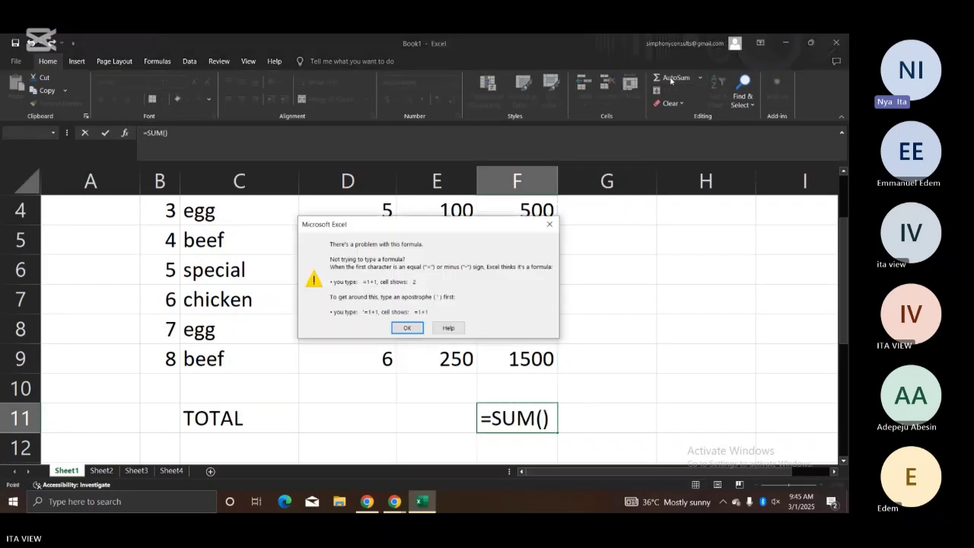
click(549, 224)
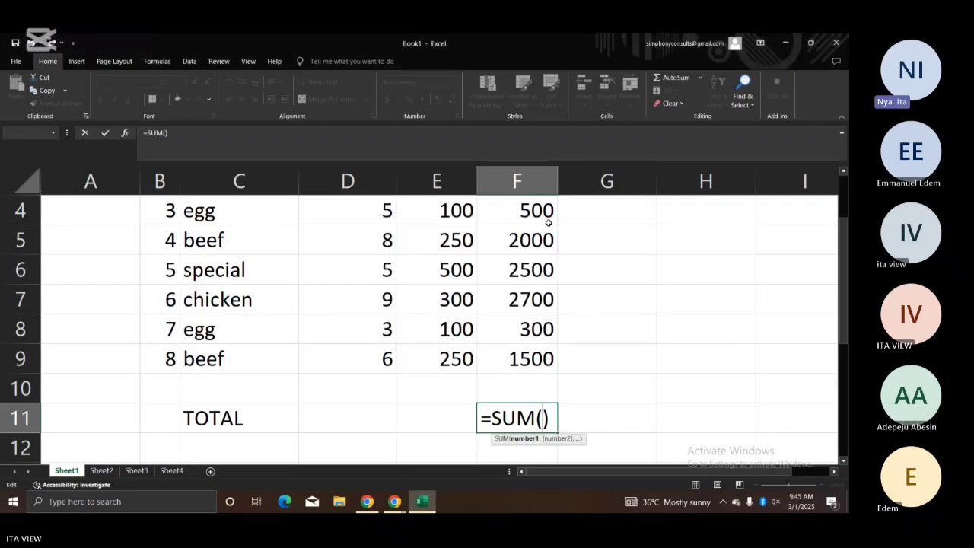
mouse_move(533, 359)
mouse_down()
mouse_move(566, 383)
mouse_move(535, 365)
mouse_up()
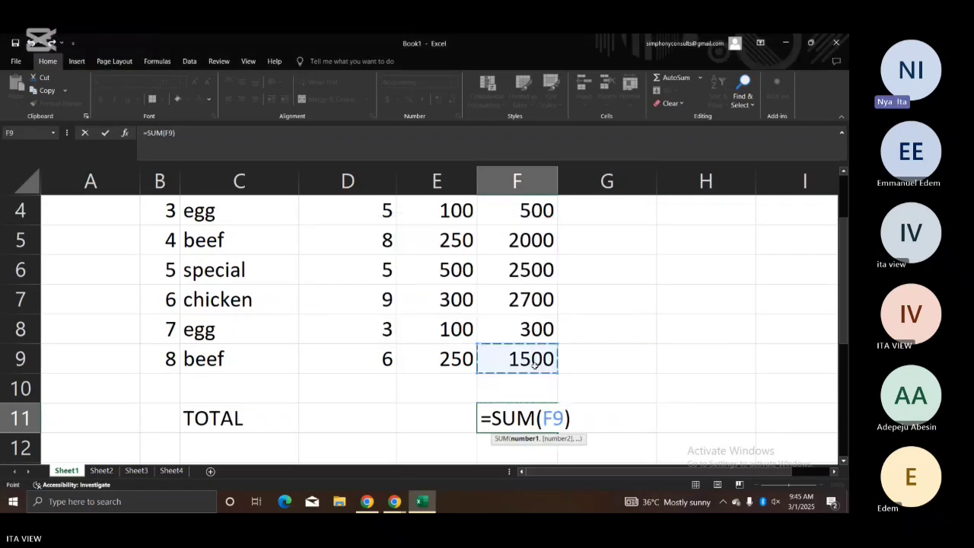
key(Escape)
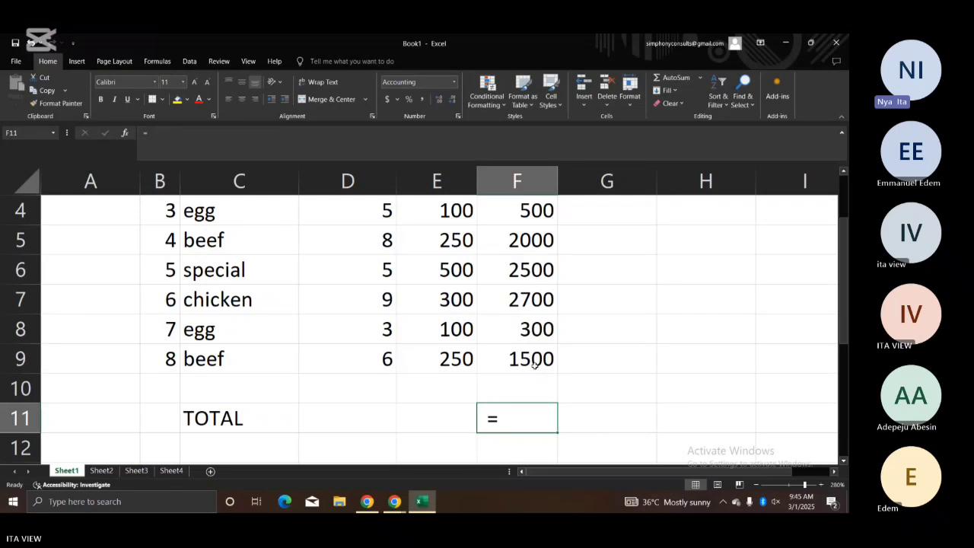
key(Escape)
click(570, 384)
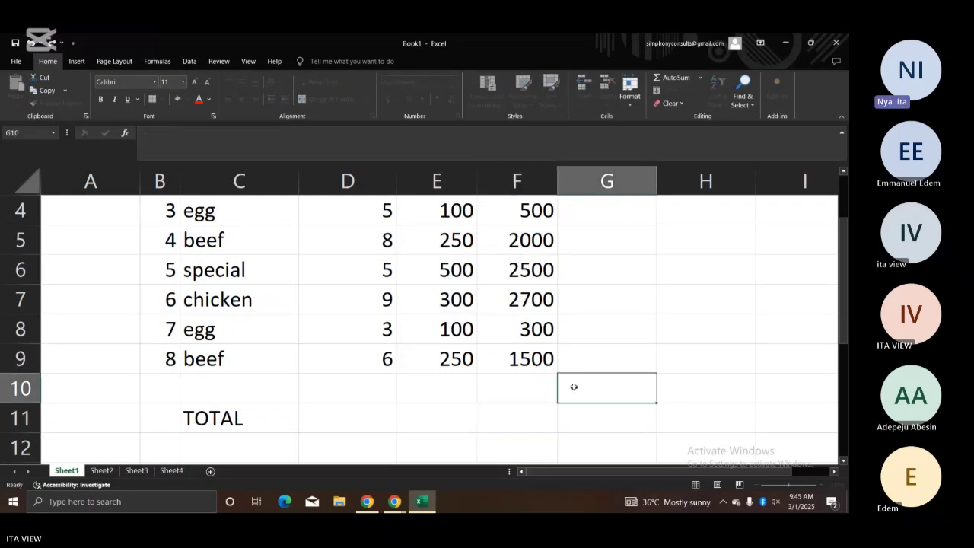
Step: Total the amounts in cell F10 with the formula =SUM(F2:F9) using AutoSum
click(519, 394)
text(=)
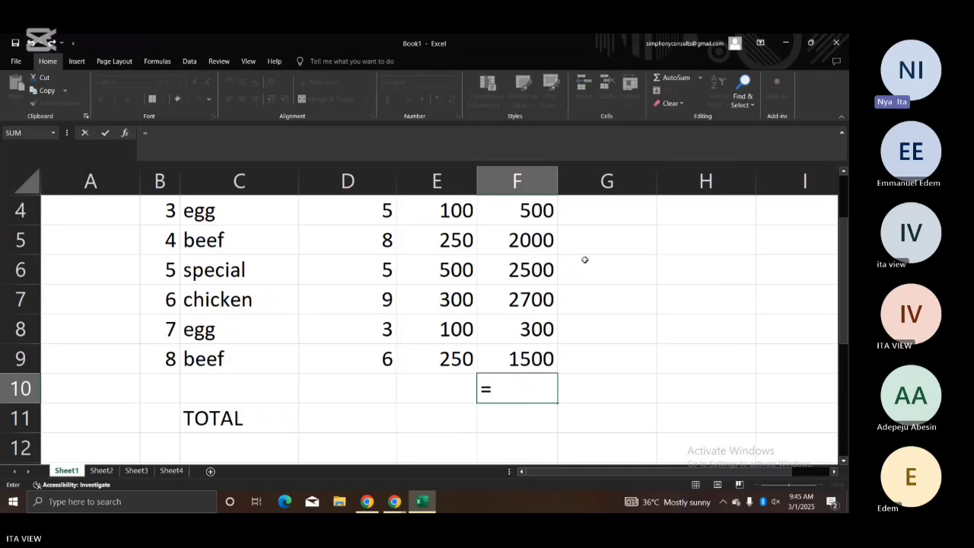
click(678, 81)
click(678, 82)
click(678, 82)
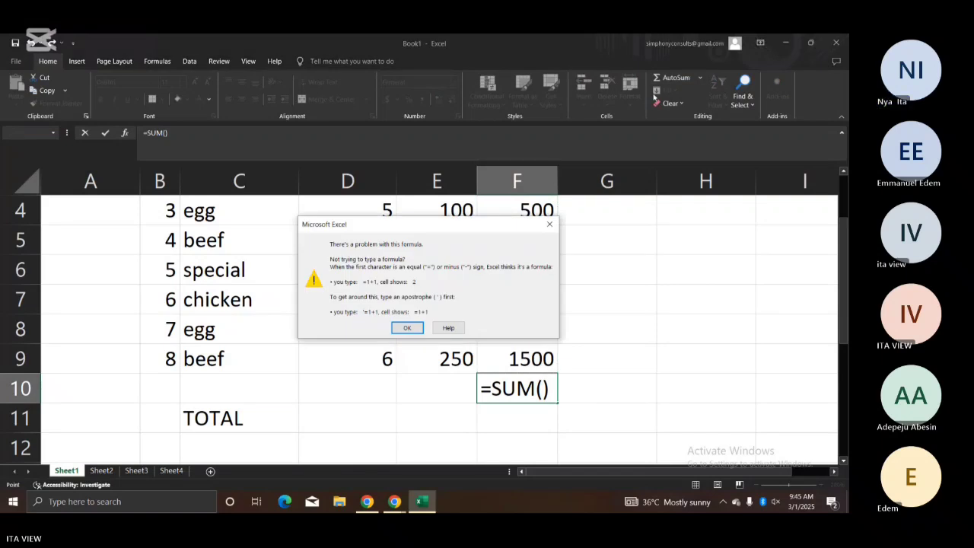
click(408, 328)
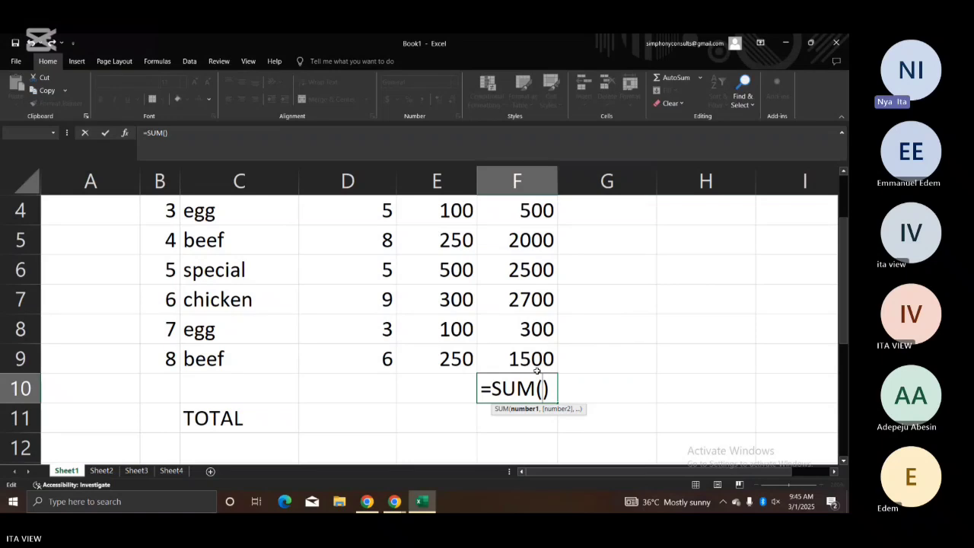
drag(537, 354, 531, 232)
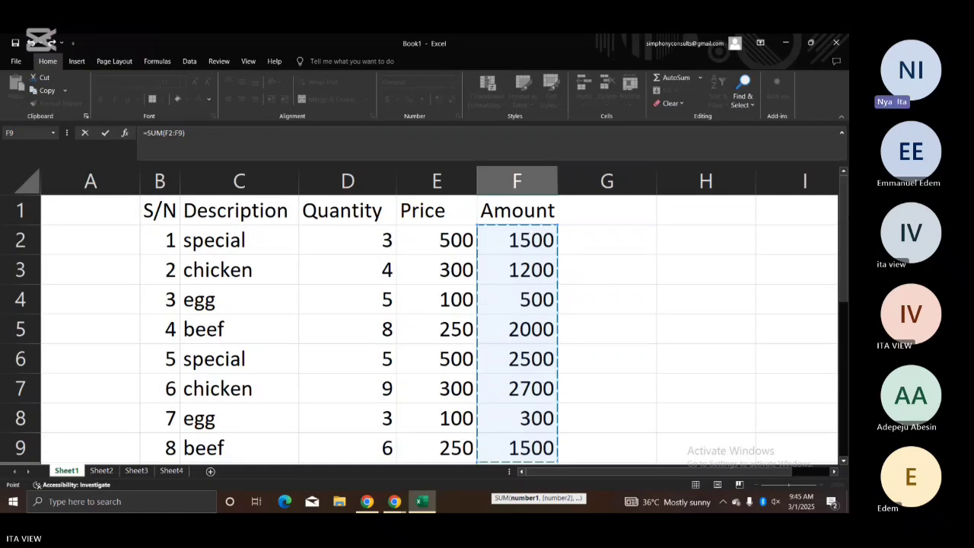
scroll(425, 330, down, 2)
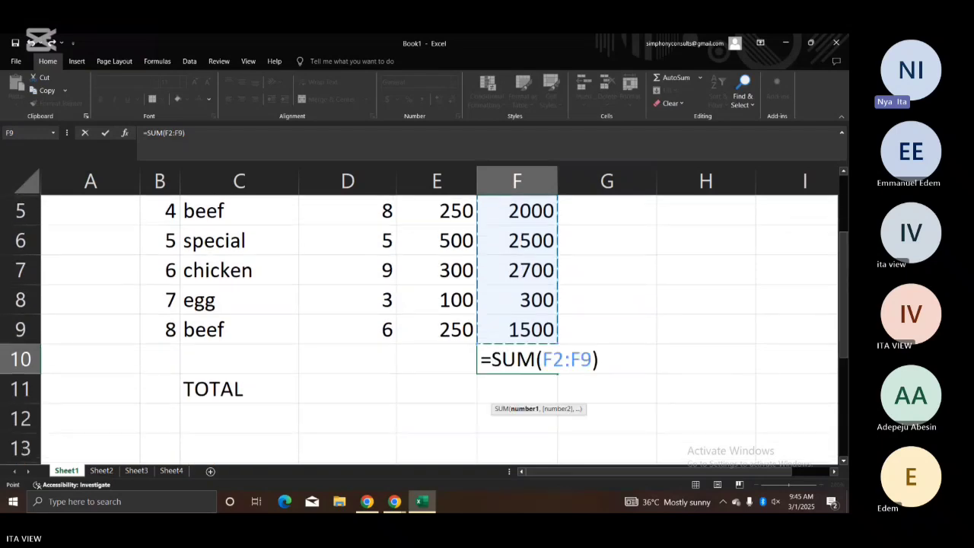
key(Return)
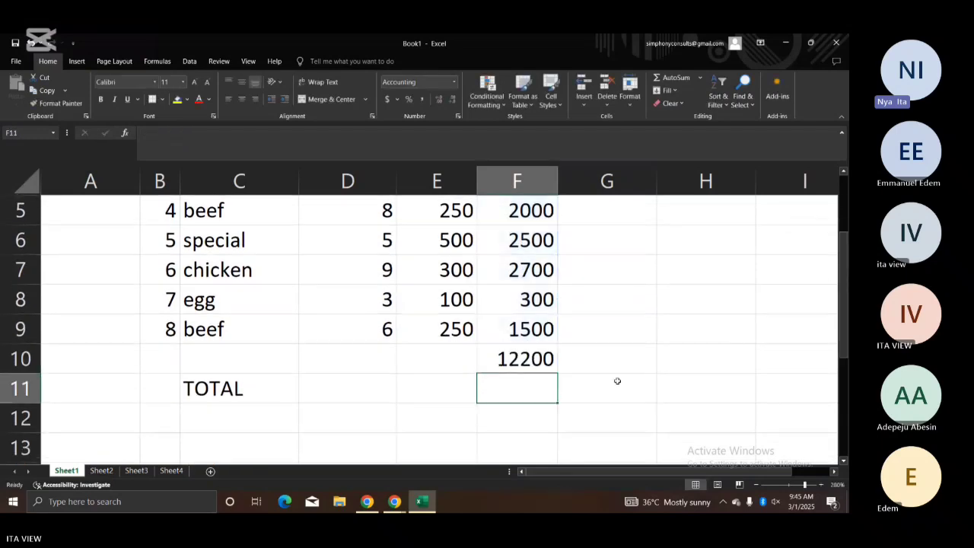
Step: Widen column F and format the whole column with Comma Style and no decimal places
drag(558, 165, 581, 165)
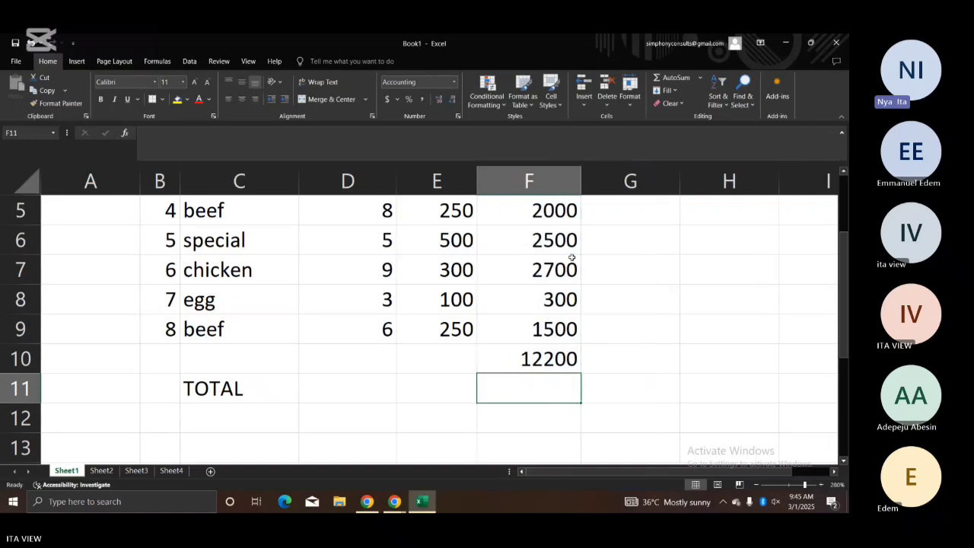
click(535, 357)
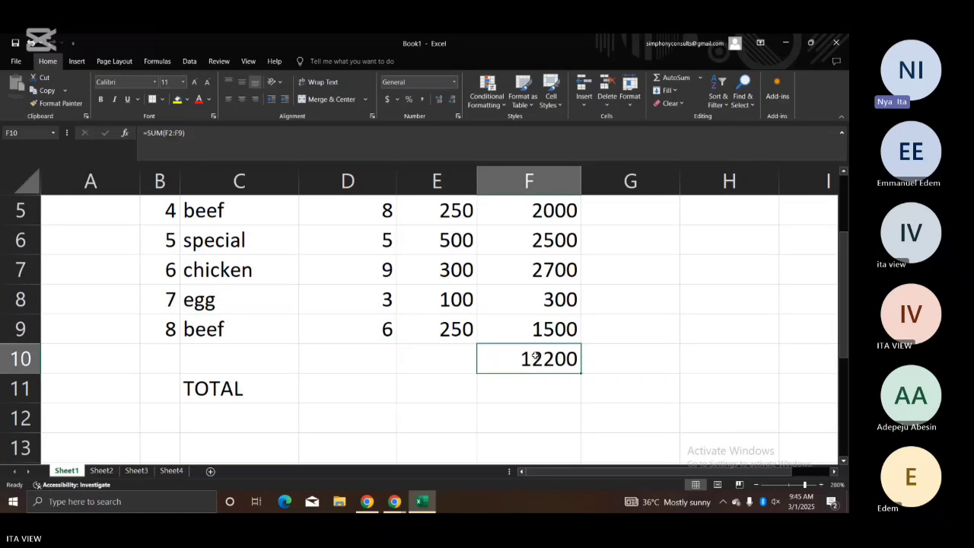
click(549, 182)
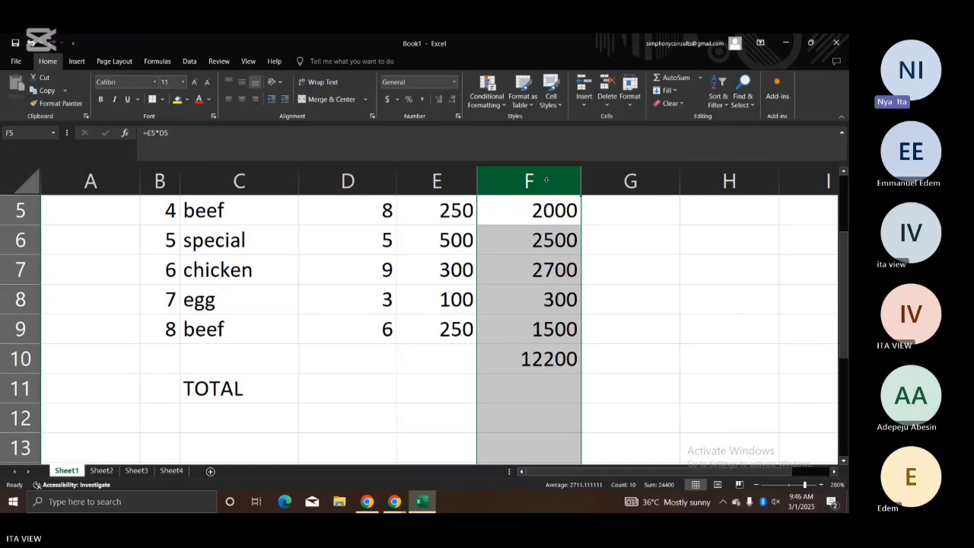
drag(547, 180, 545, 179)
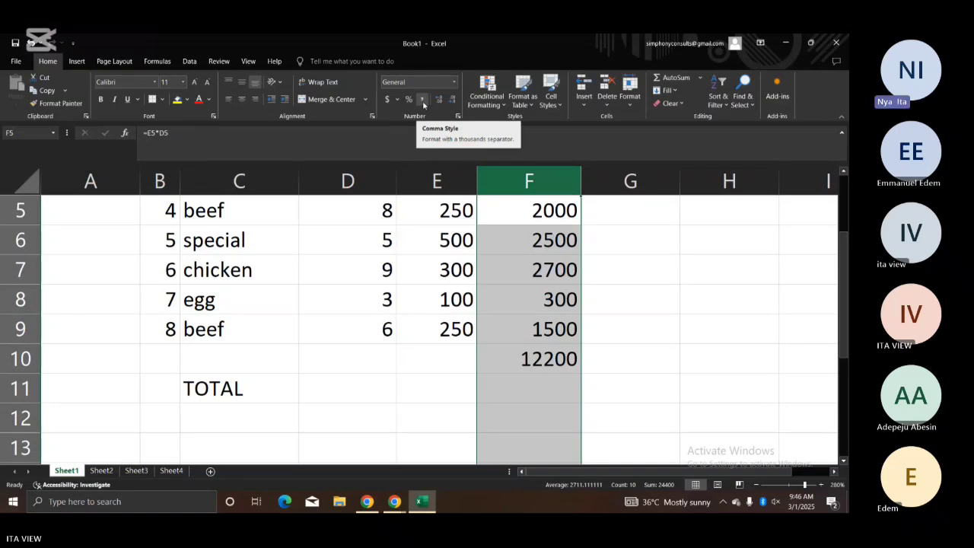
click(423, 100)
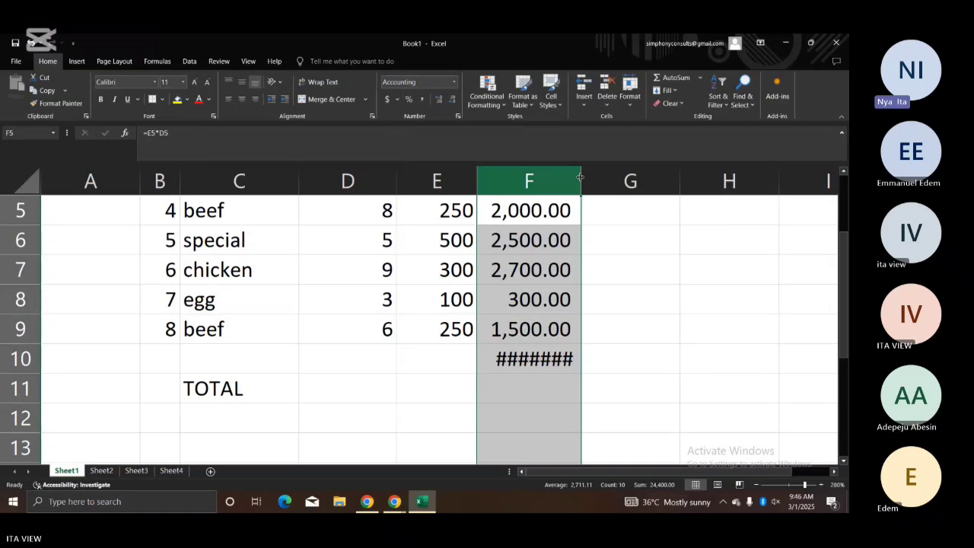
click(452, 101)
click(452, 101)
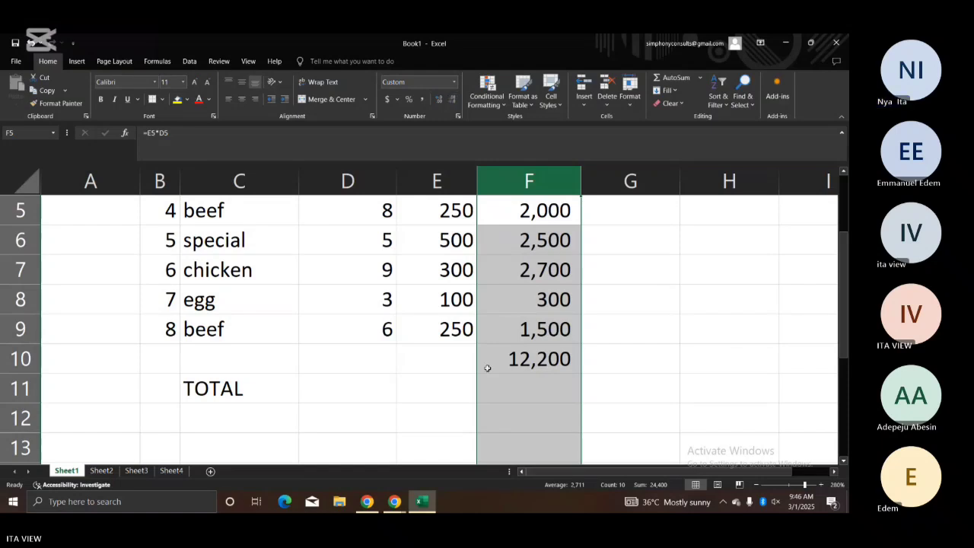
Step: Move the TOTAL label from cell C11 up to C10, in line with the summed amount, leaving C11 empty
click(446, 379)
click(228, 384)
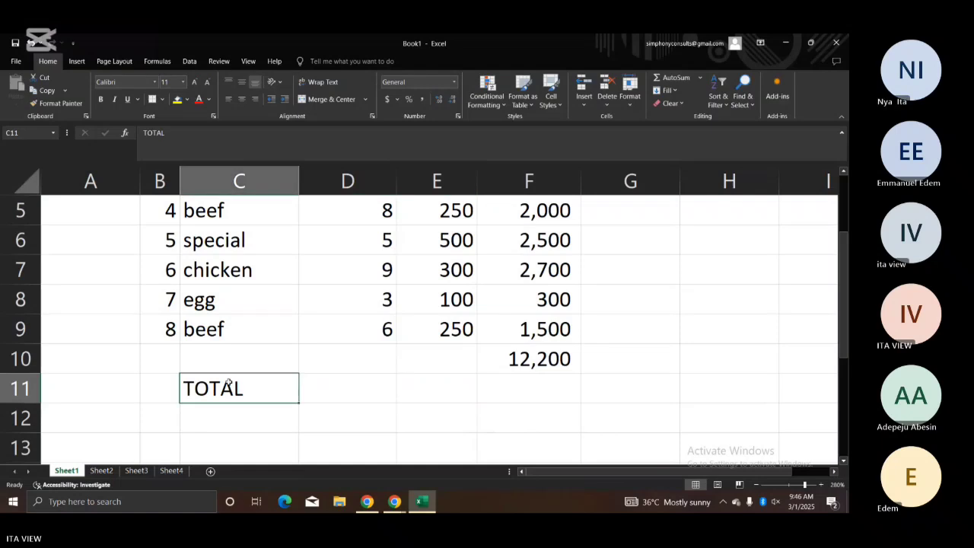
key(ctrl+x)
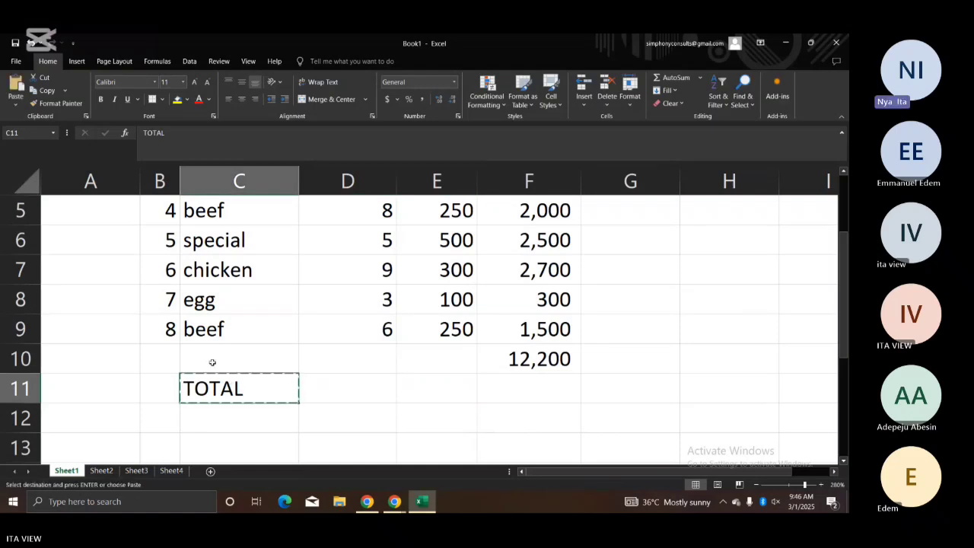
click(212, 359)
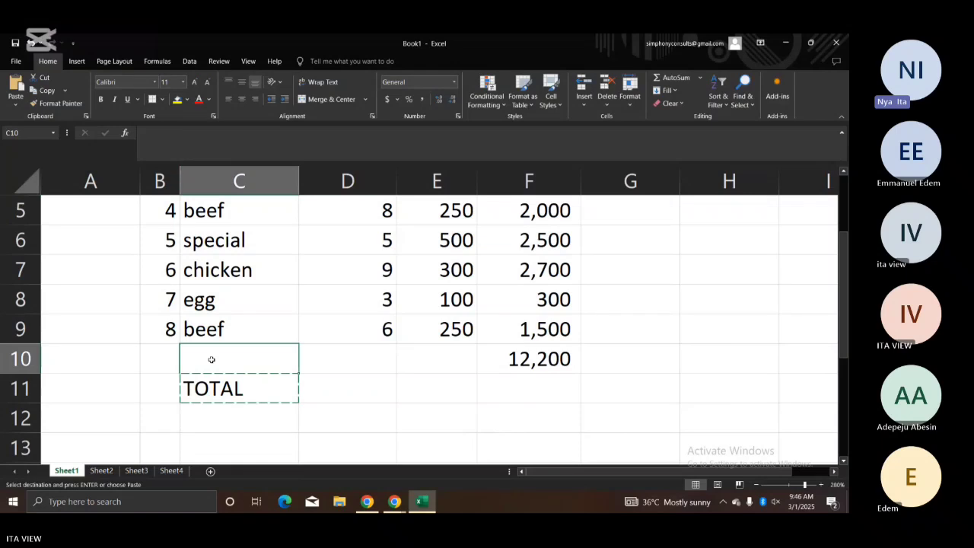
key(ctrl+v)
click(231, 386)
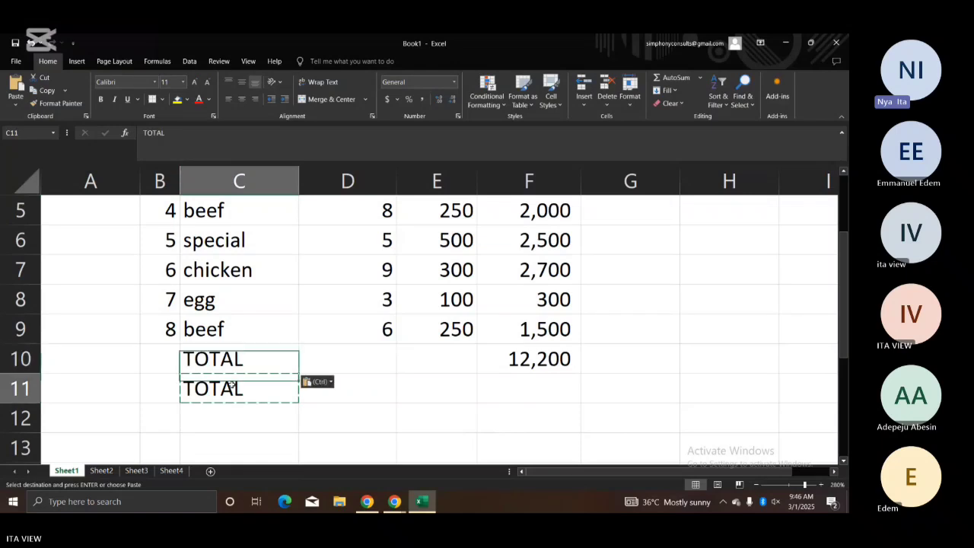
key(Delete)
click(495, 413)
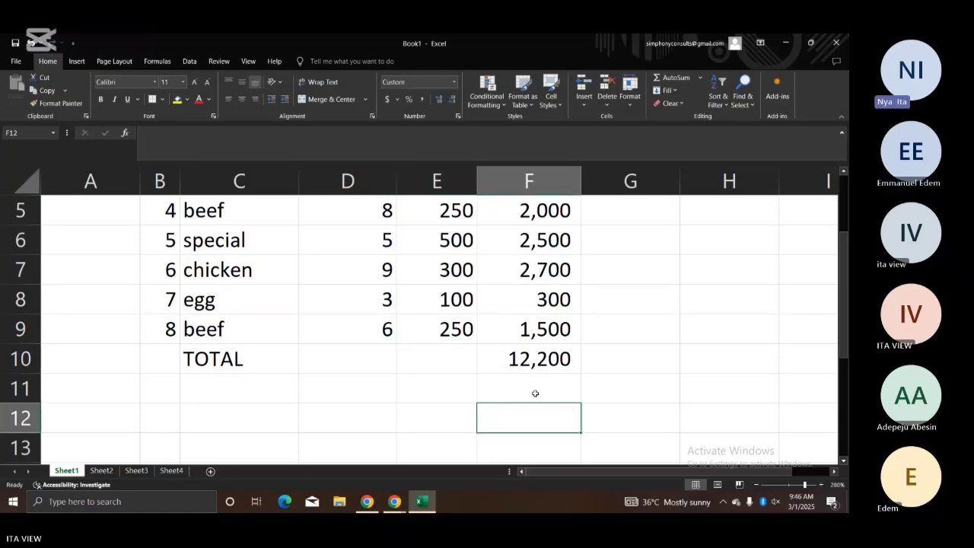
Step: Make the total amount in cell F10 bold
click(586, 376)
click(546, 360)
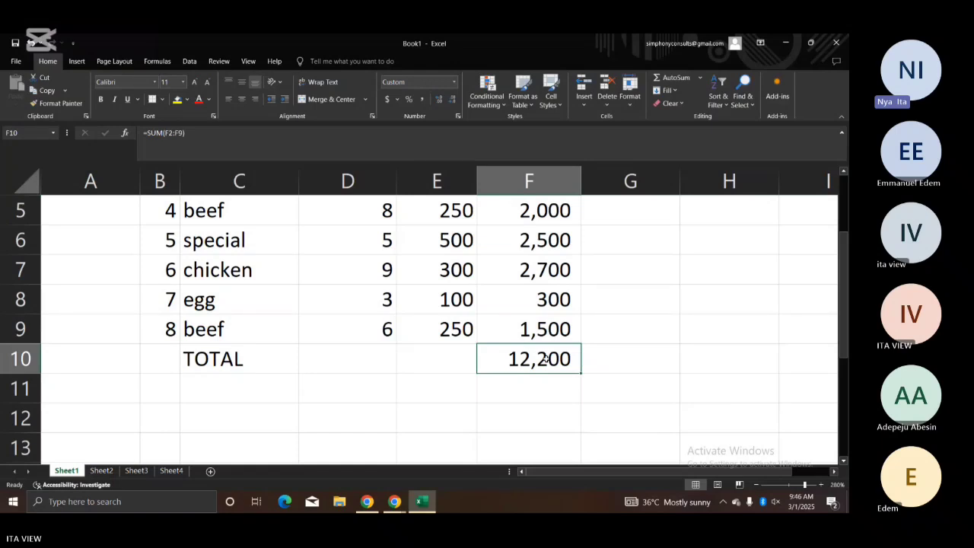
key(ctrl+b)
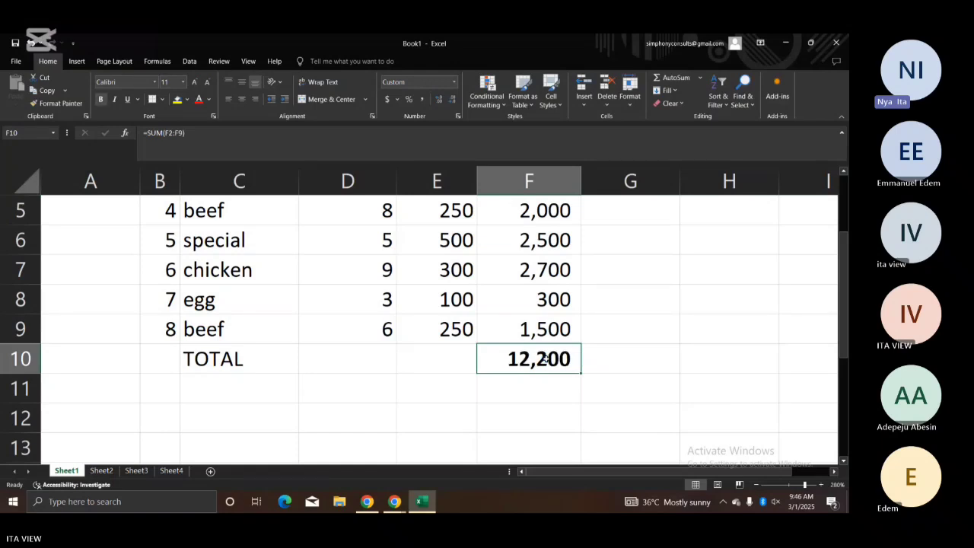
click(655, 364)
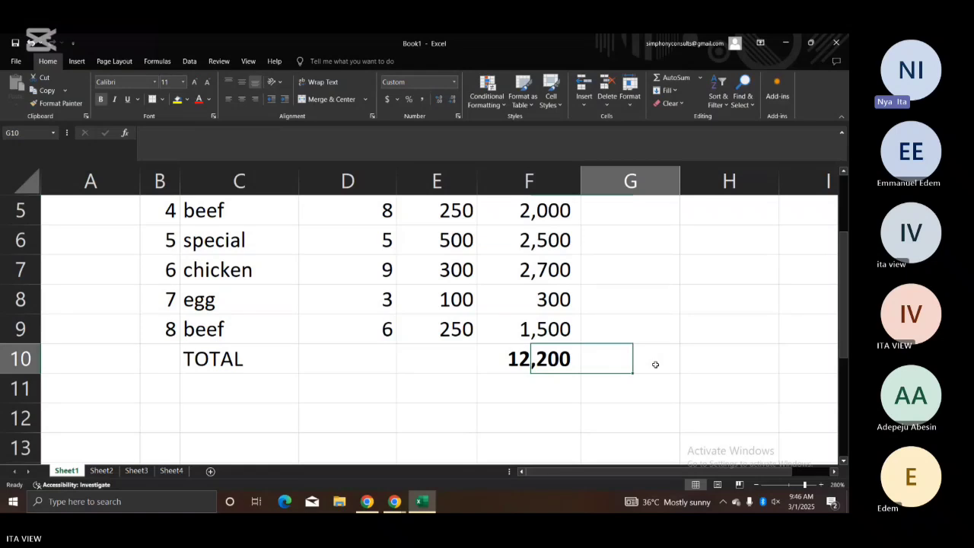
Step: Review the complete food list from the heading row to the TOTAL row at 240% zoom
key(Up)
key(Up)
key(Up)
key(Up)
key(Up)
key(Up)
key(Up)
key(Up)
key(Up)
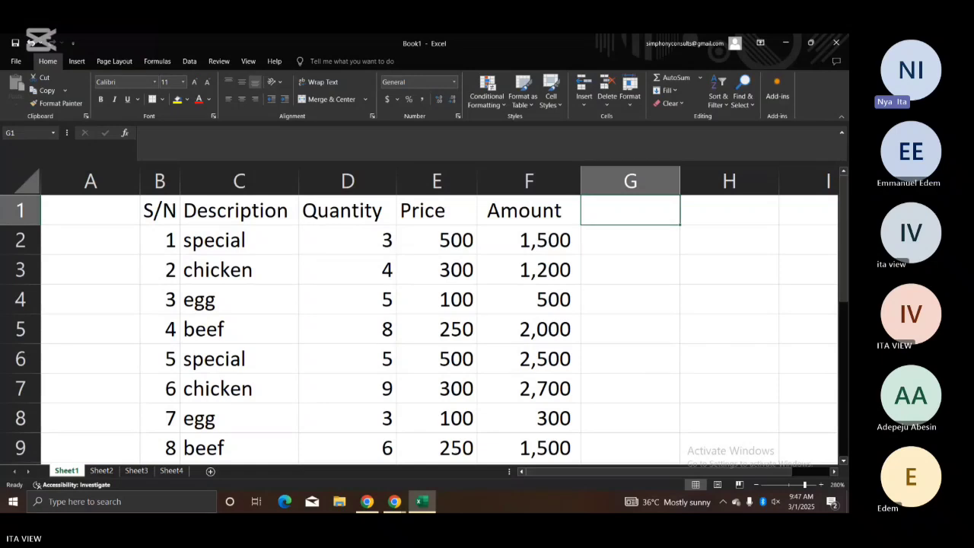
click(757, 485)
click(757, 485)
click(757, 485)
click(758, 485)
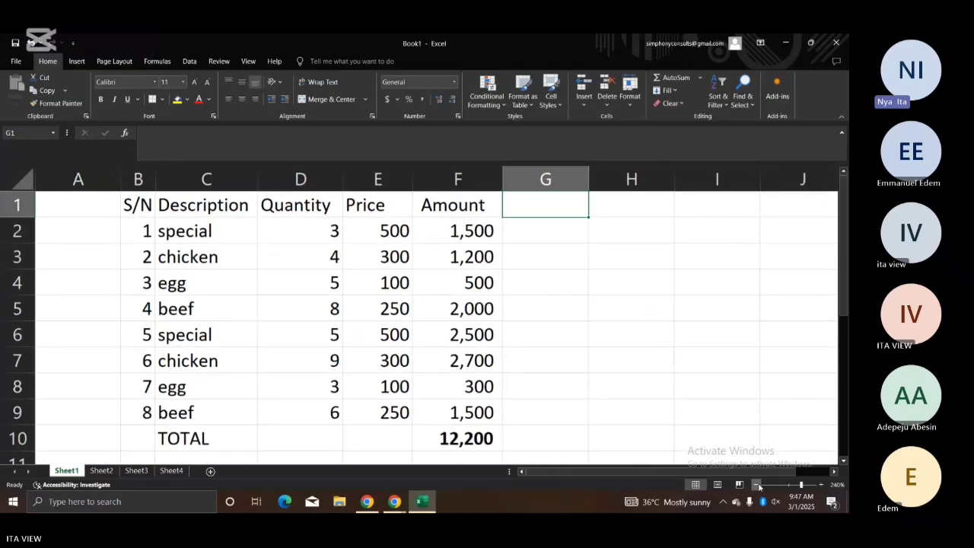
Step: Make the whole header row, row 1, bold
click(757, 485)
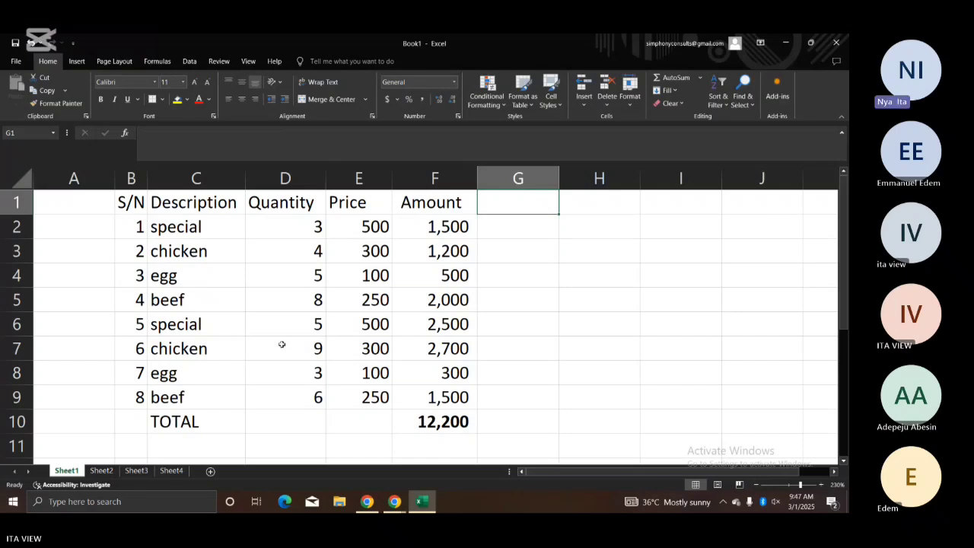
click(18, 202)
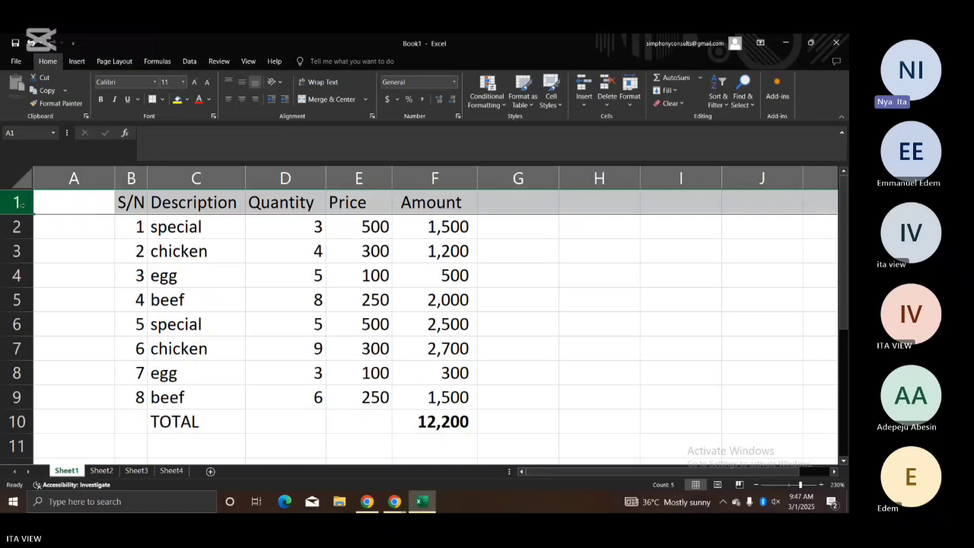
key(ctrl+b)
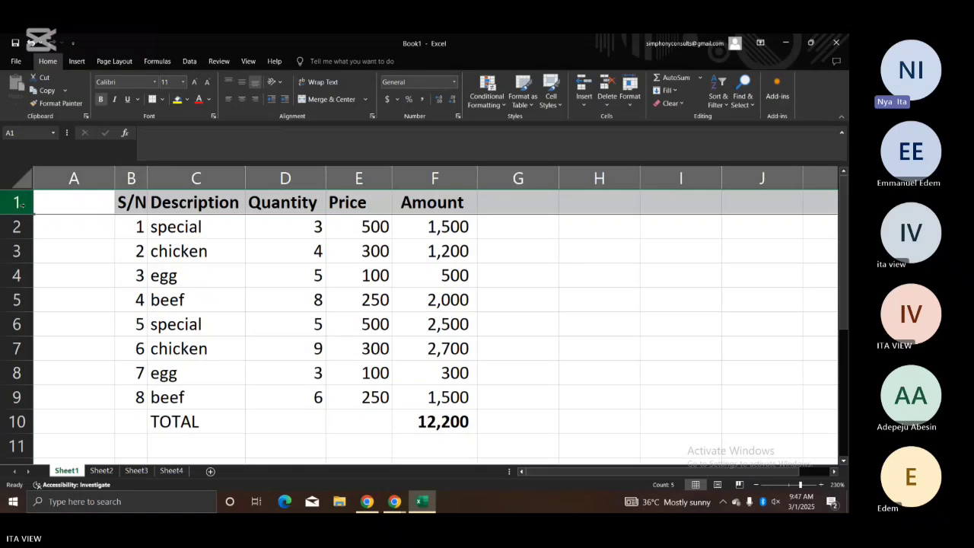
click(244, 267)
click(567, 241)
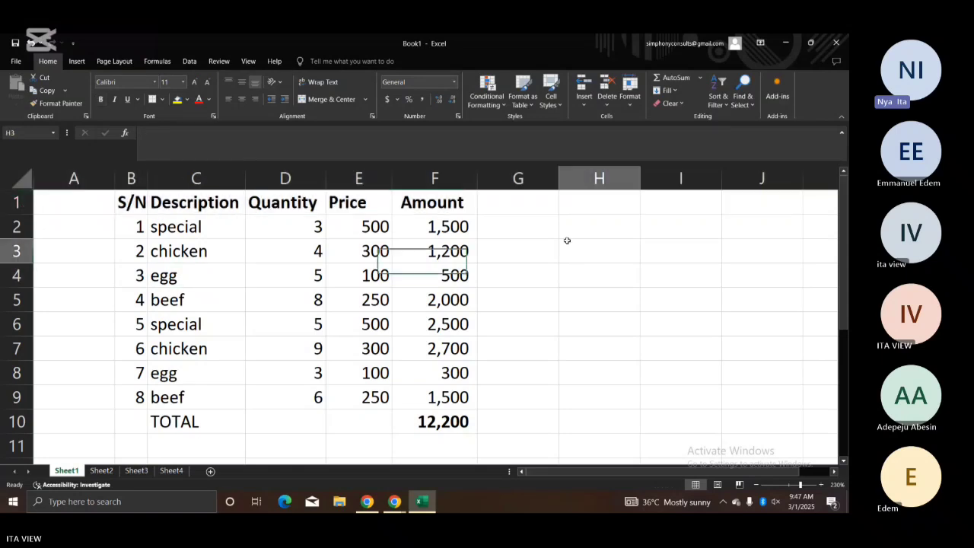
click(537, 243)
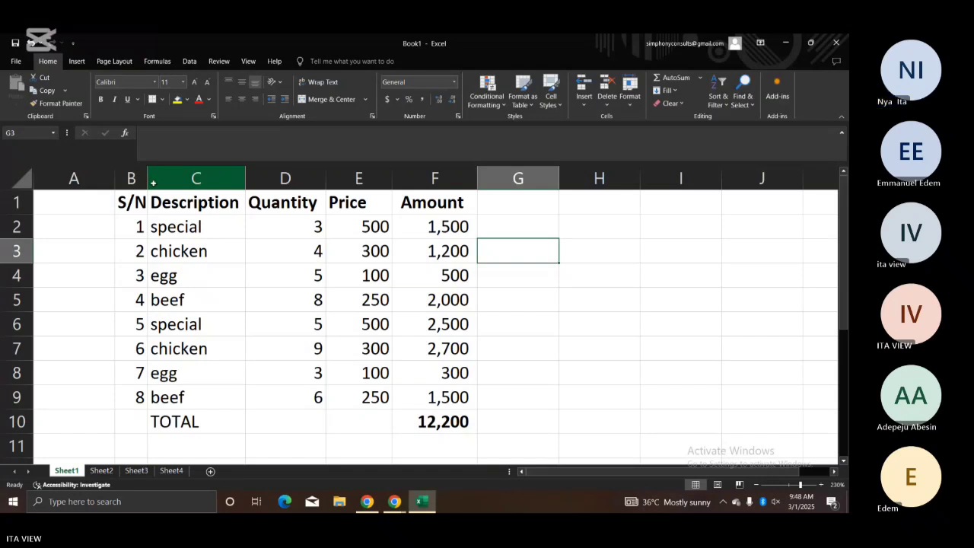
Step: Insert a blank column between the S/N and Description columns
click(153, 180)
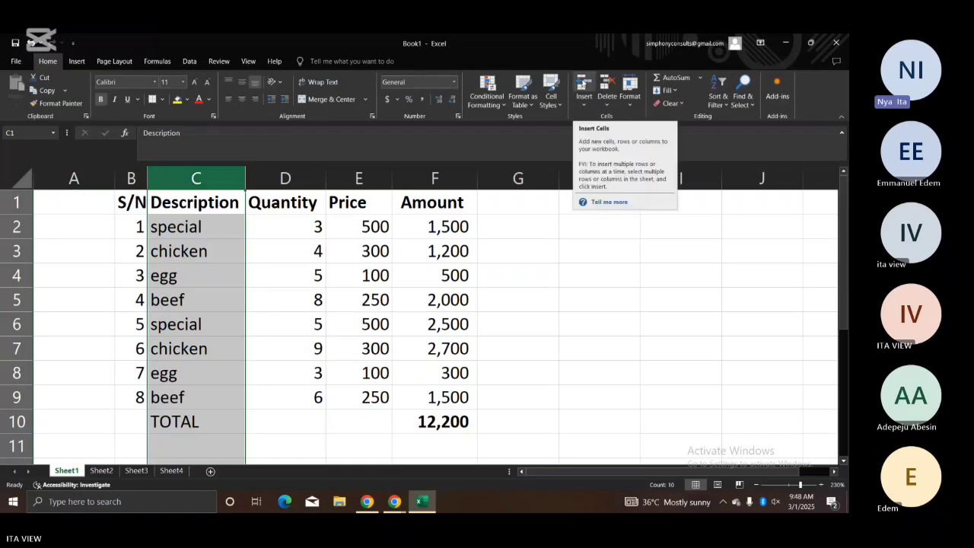
click(582, 83)
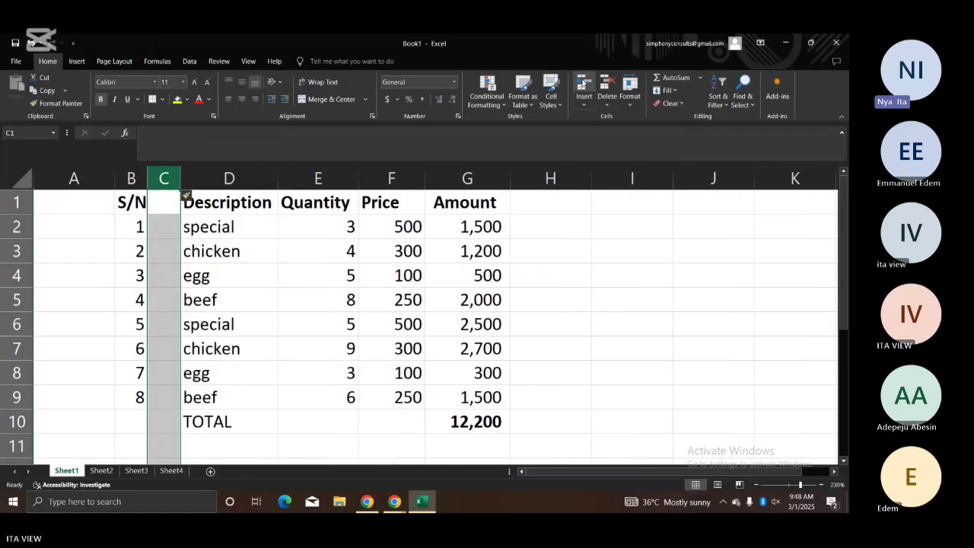
Step: Insert a blank column before the Quantity column and undo that insertion
click(325, 189)
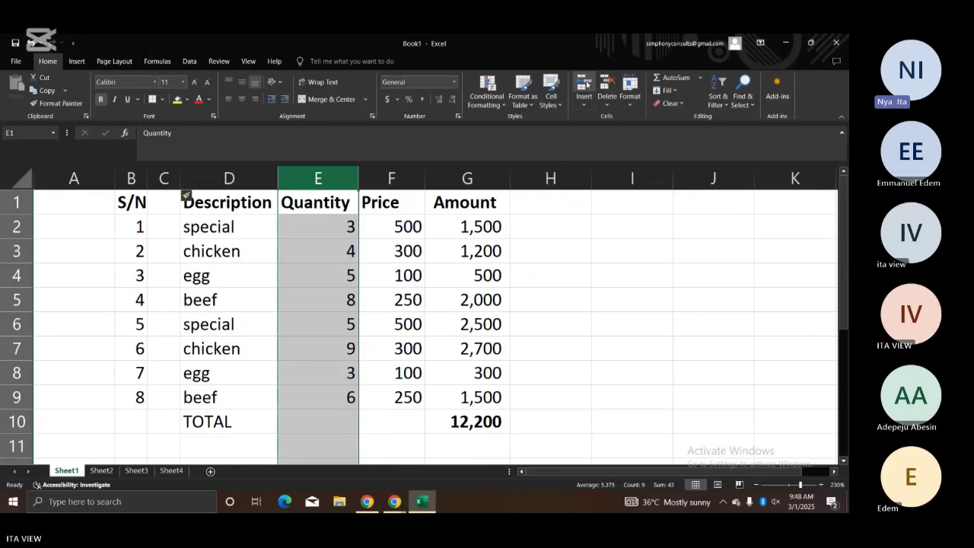
click(584, 83)
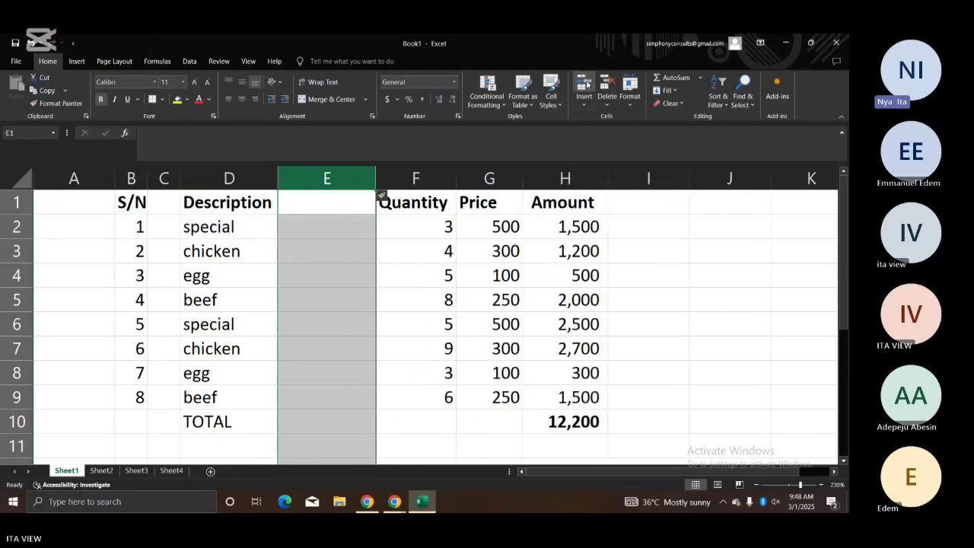
key(ctrl+z)
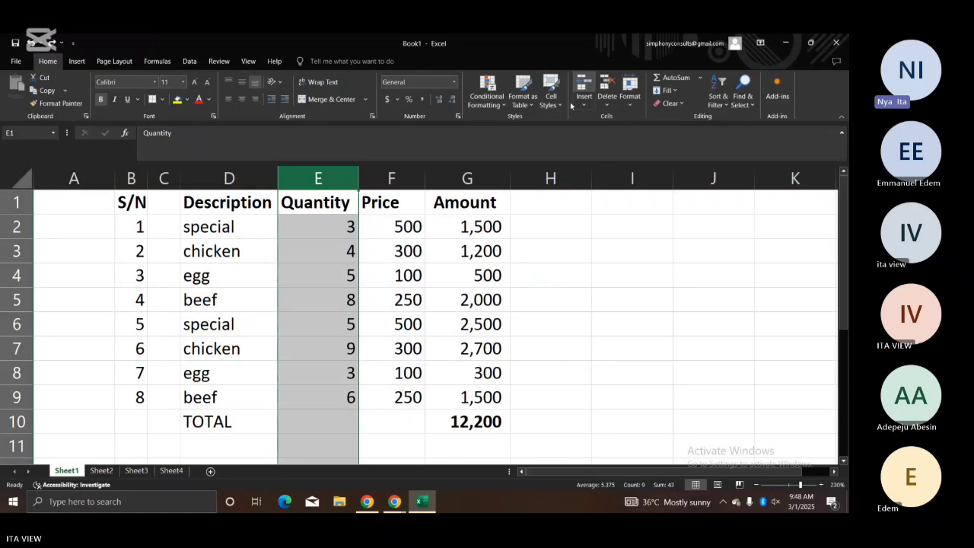
drag(388, 222, 389, 248)
click(389, 220)
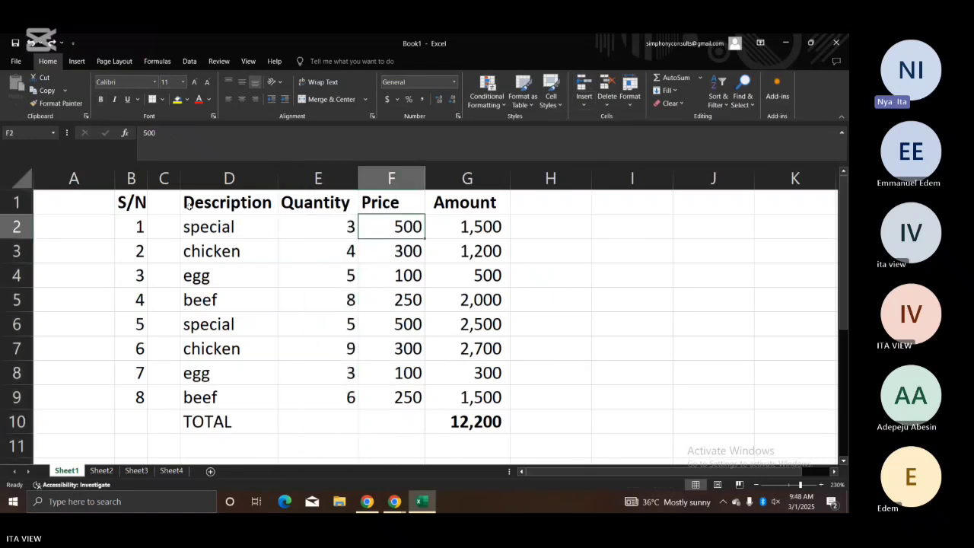
Step: Enter the heading Date in cell C1 and widen column C so the heading fits
click(160, 208)
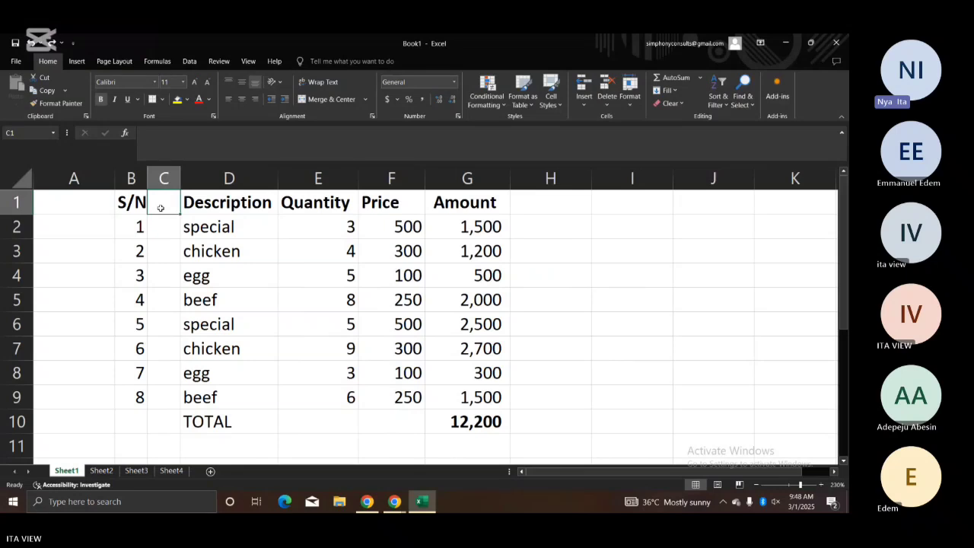
text(DA)
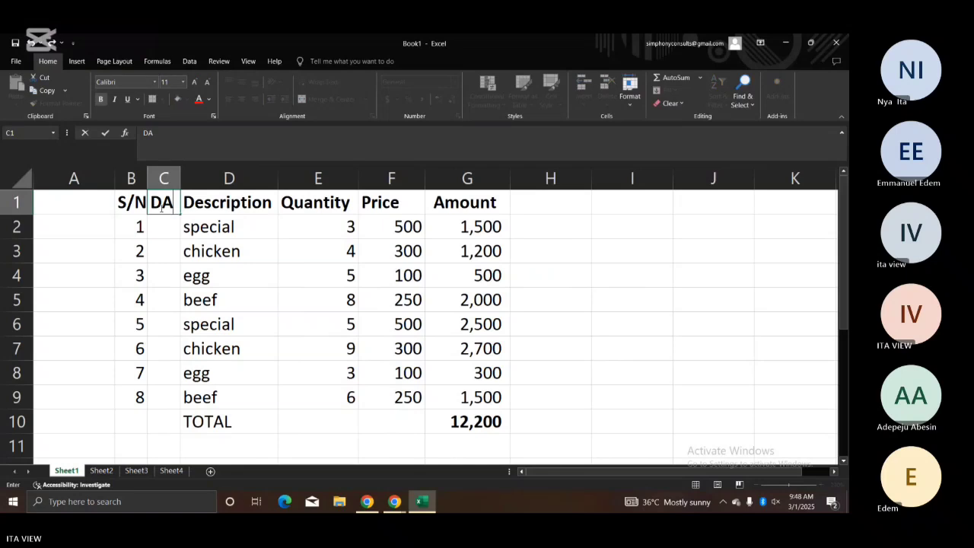
key(BackSpace)
text(tes)
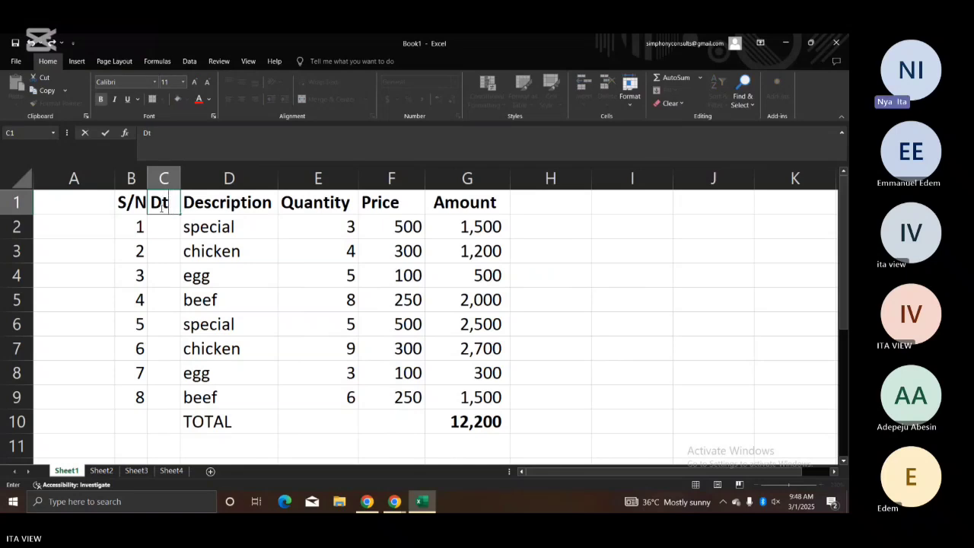
key(BackSpace)
key(BackSpace)
key(BackSpace)
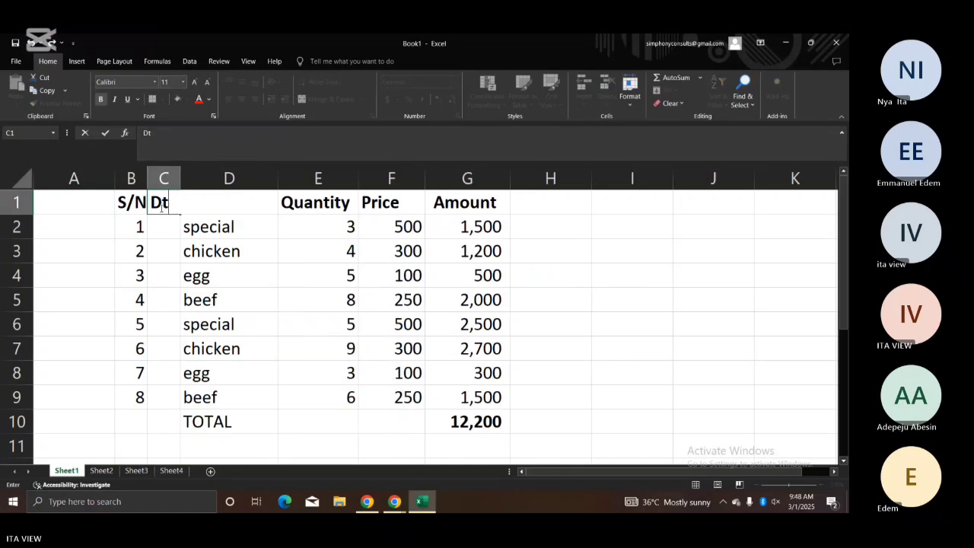
text(ate)
key(Return)
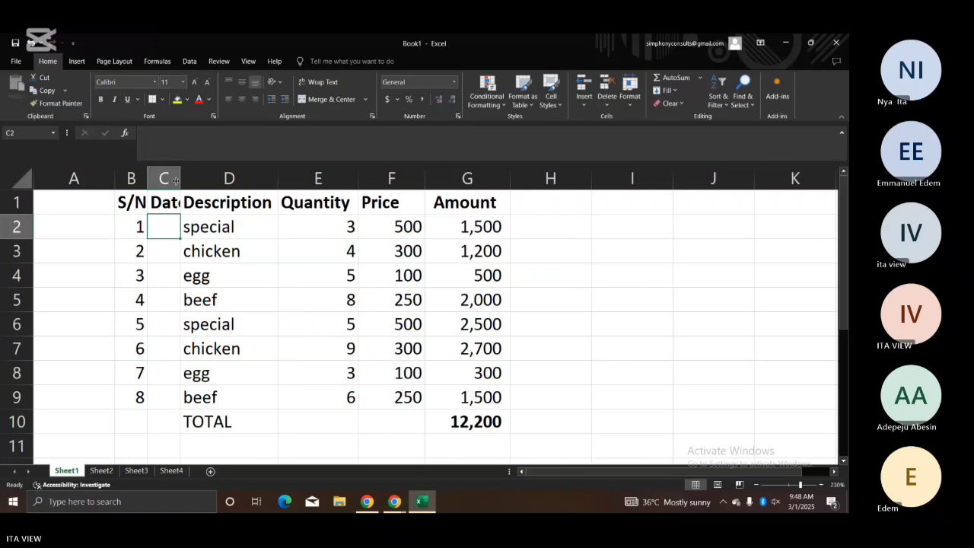
drag(183, 173, 197, 177)
click(172, 250)
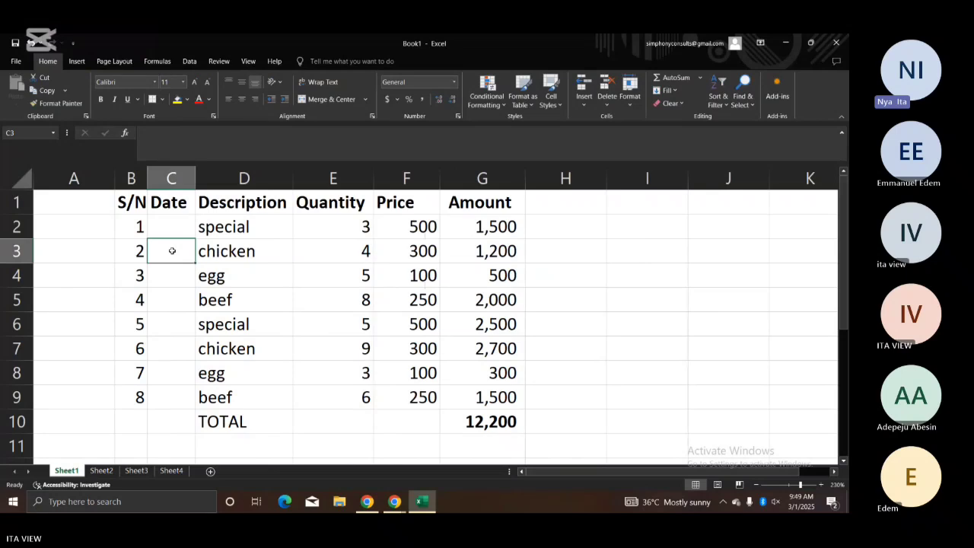
click(227, 268)
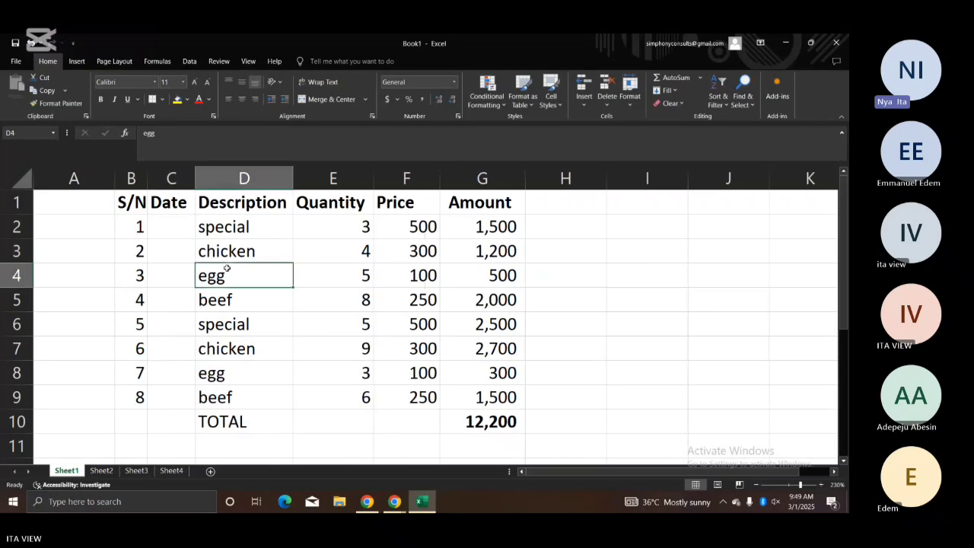
Step: Enter the misspelled sample text "datr" in cell C2 under the Date heading
click(173, 221)
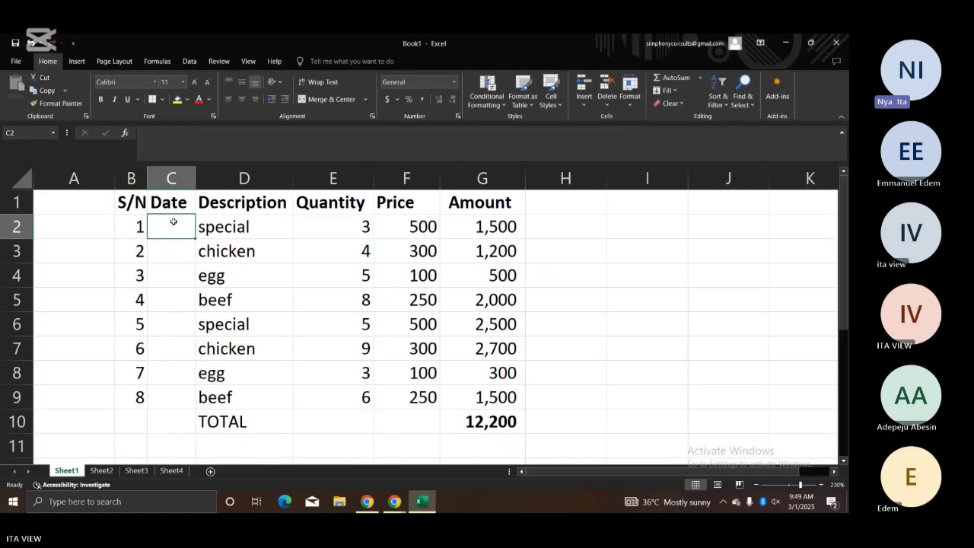
text(dat)
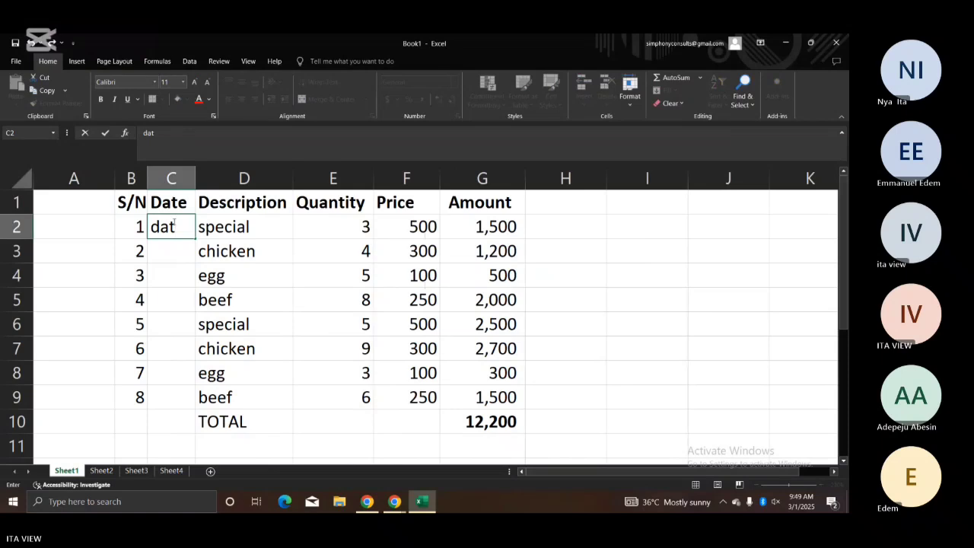
text(r)
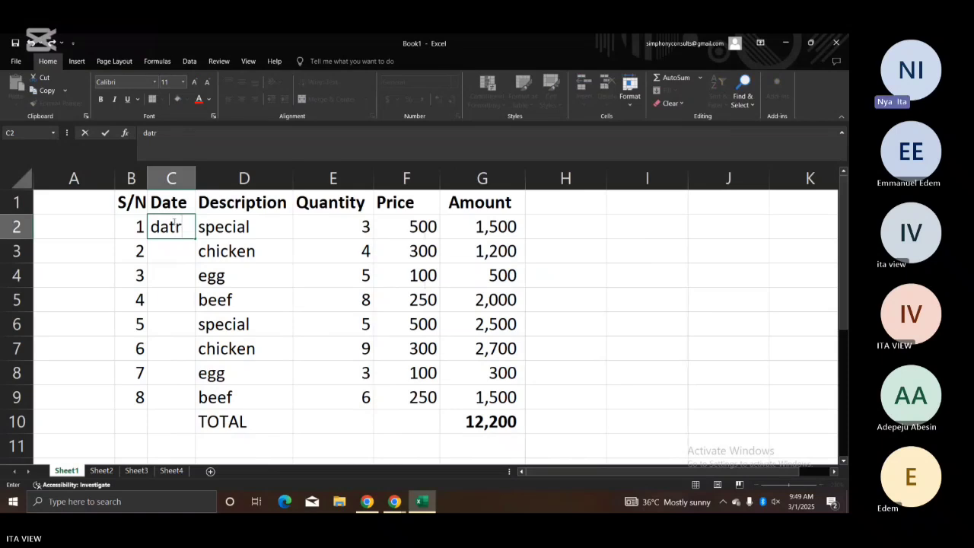
key(Return)
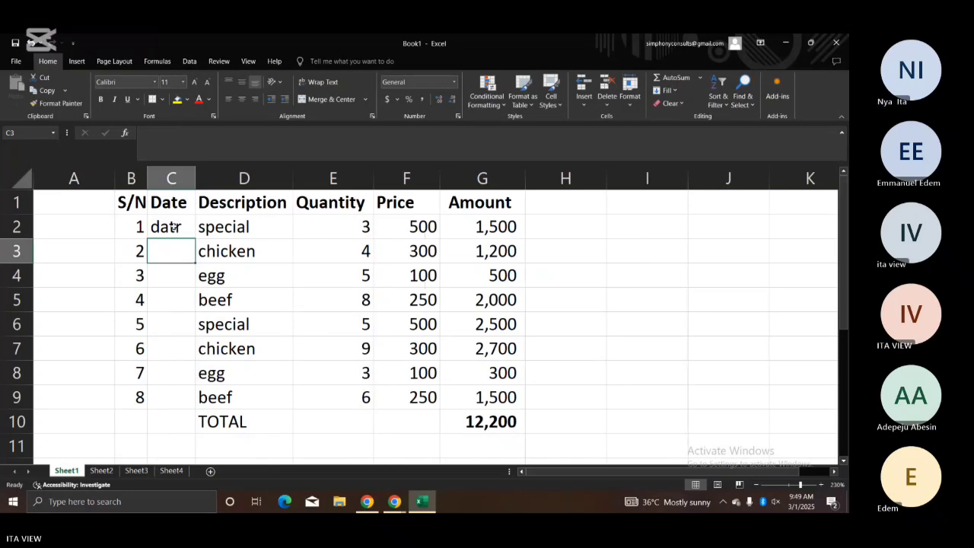
Step: Overwrite the entry in cell C2 with "date" and erase it, leaving the cell empty
click(174, 227)
text(d)
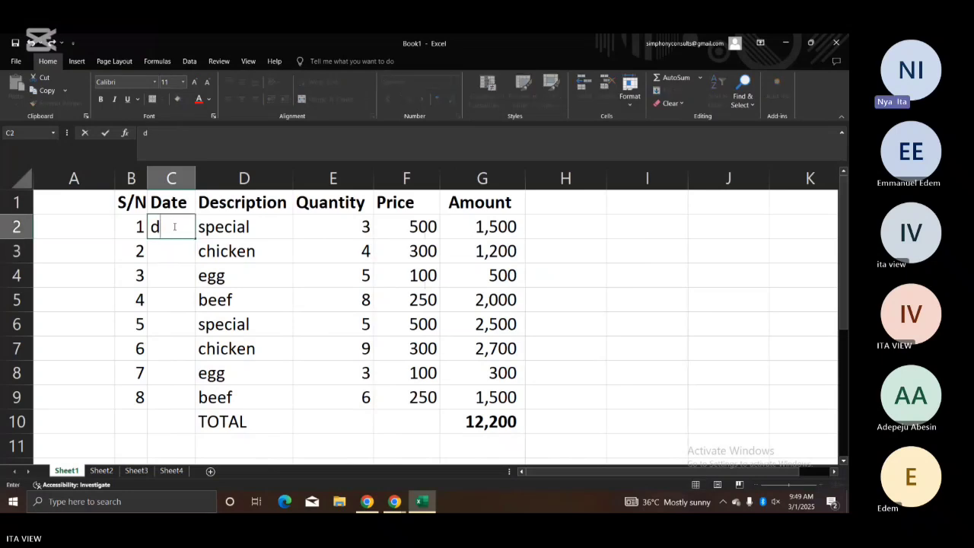
text(ate)
key(BackSpace)
key(BackSpace)
key(BackSpace)
key(BackSpace)
click(175, 274)
click(171, 234)
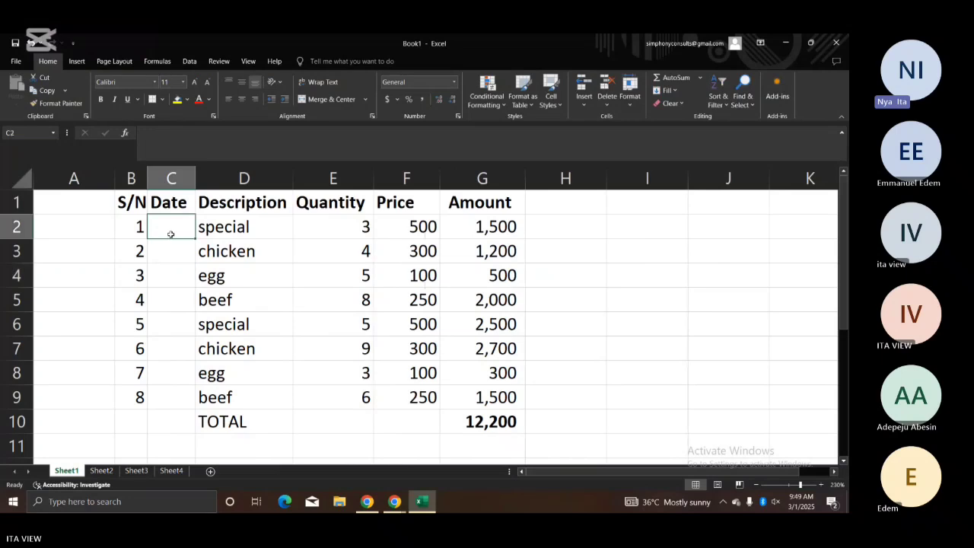
Step: Enter "datr" in the empty cell C2 below the Date heading
text(da)
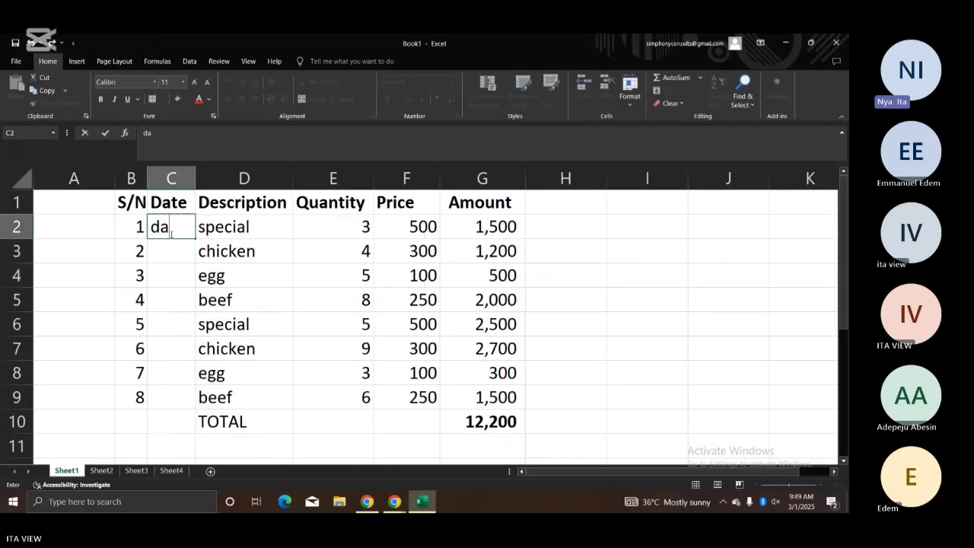
text(tr)
click(185, 272)
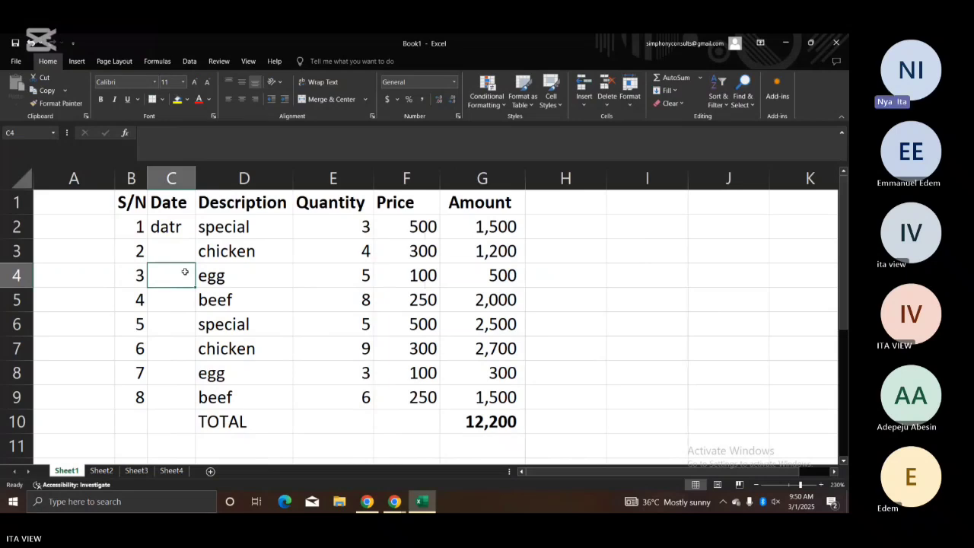
Step: Open the existing text in cell C2 for in-cell editing and leave it without making a change
click(173, 236)
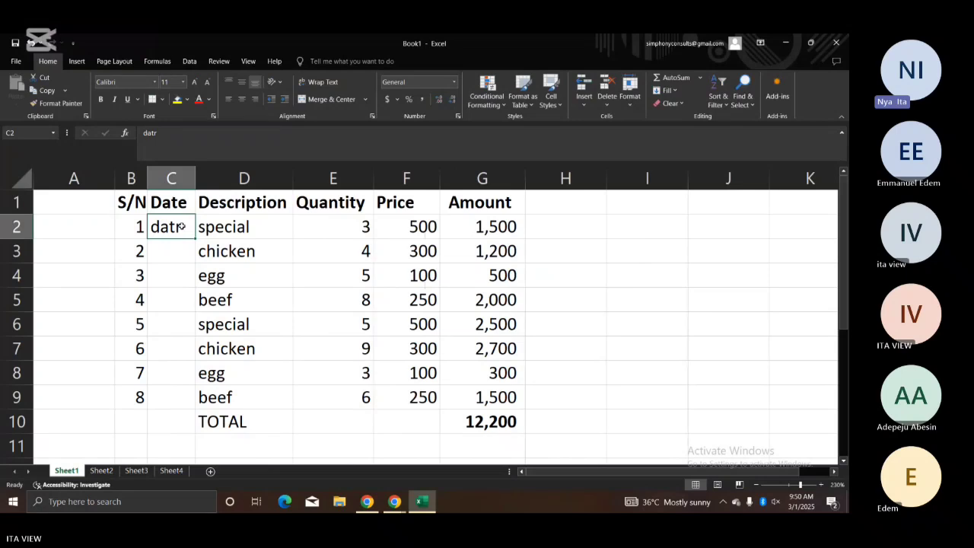
double_click(181, 226)
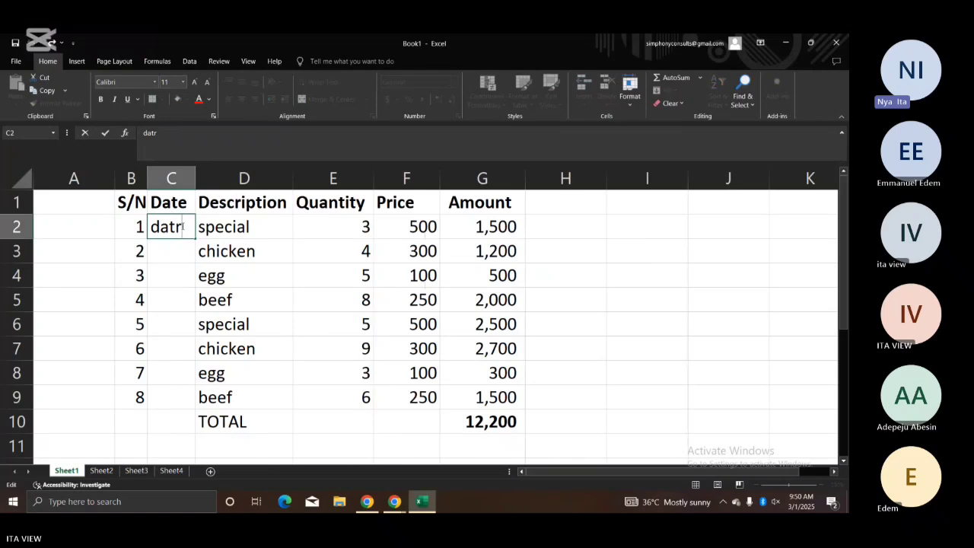
click(171, 202)
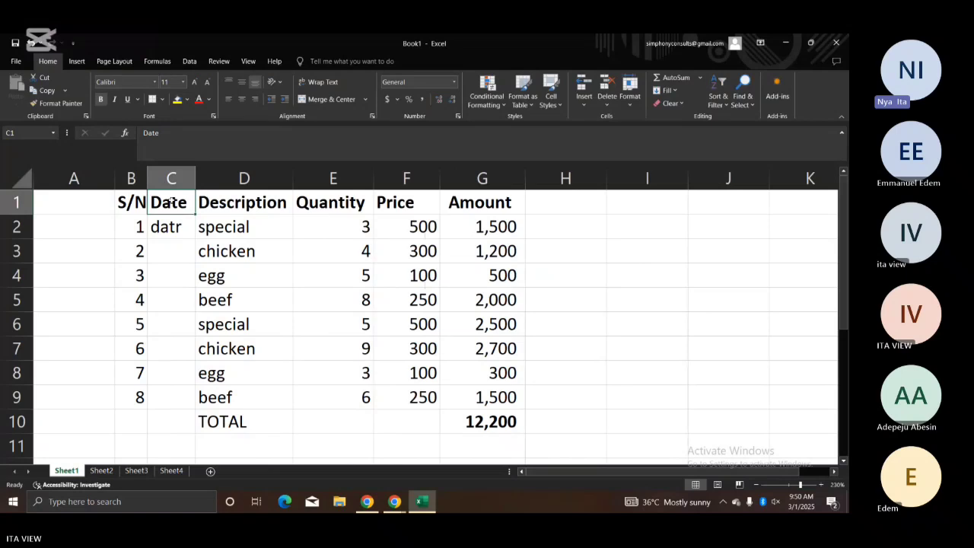
Step: Try overwriting the first Description entry in cell D2 with the letter "c" and undo the change
click(226, 227)
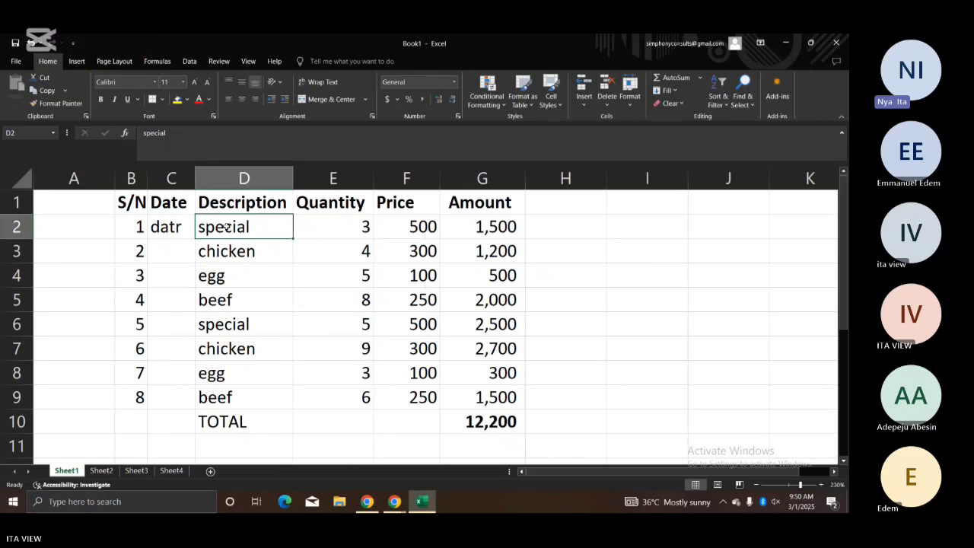
text(c)
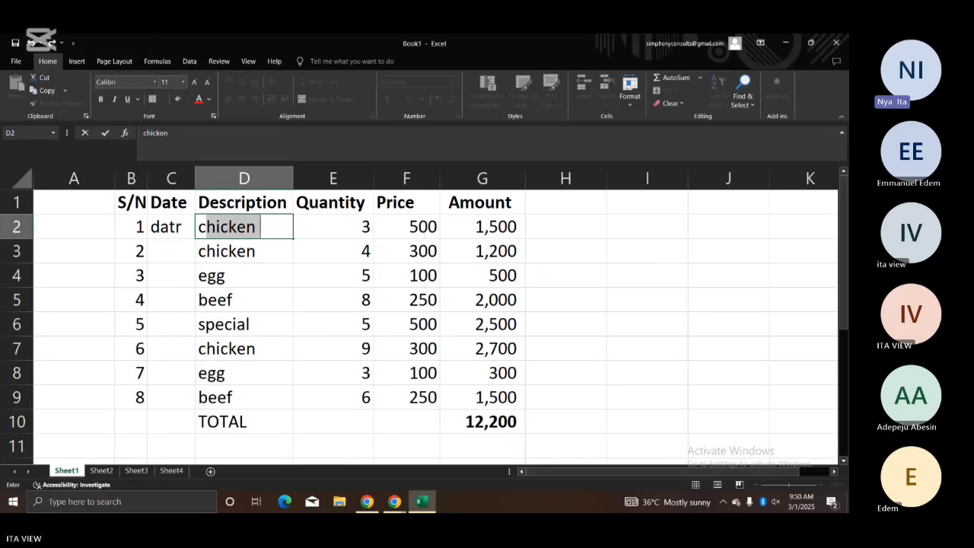
key(BackSpace)
key(BackSpace)
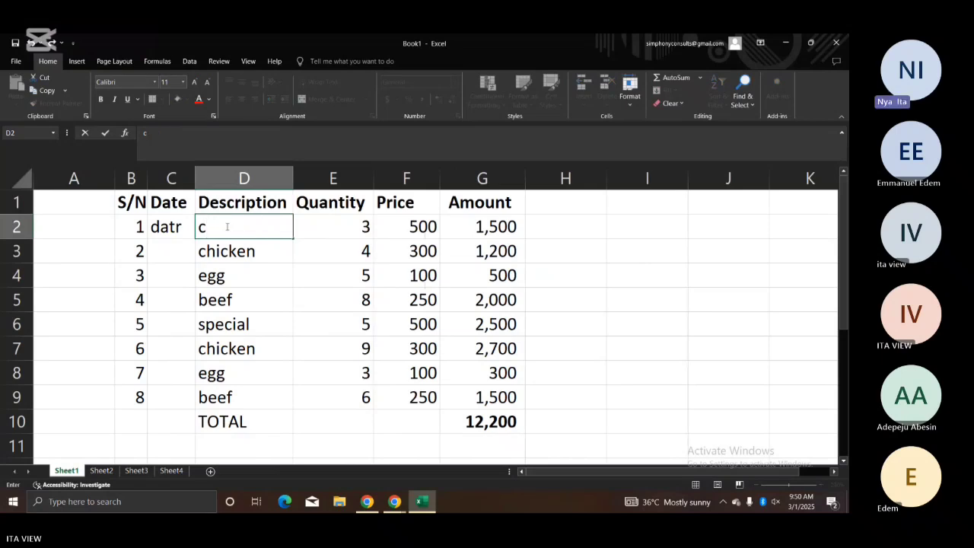
text(c)
key(BackSpace)
click(227, 226)
text(c)
click(139, 278)
key(ctrl+z)
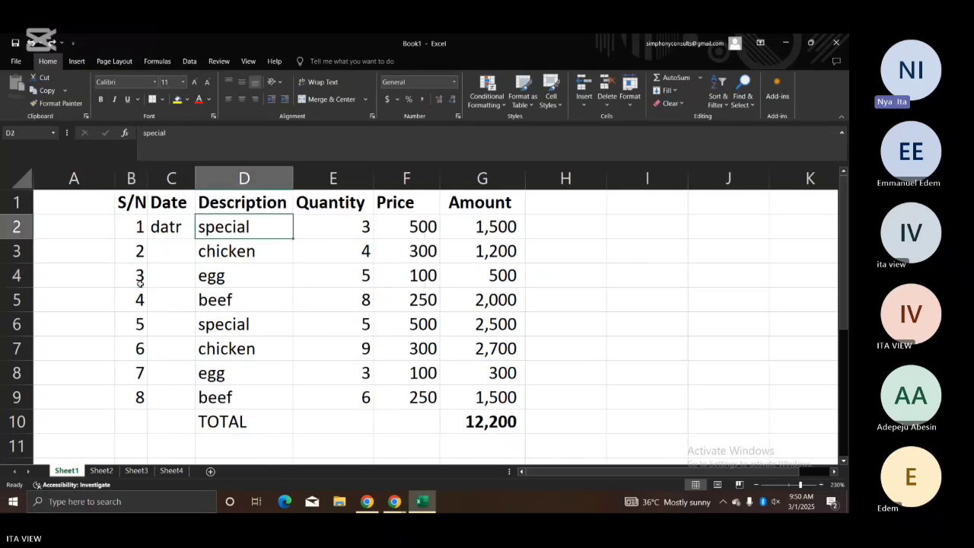
Step: Edit the text in cell C2 in place, correcting the last letter so it reads "date"
click(176, 230)
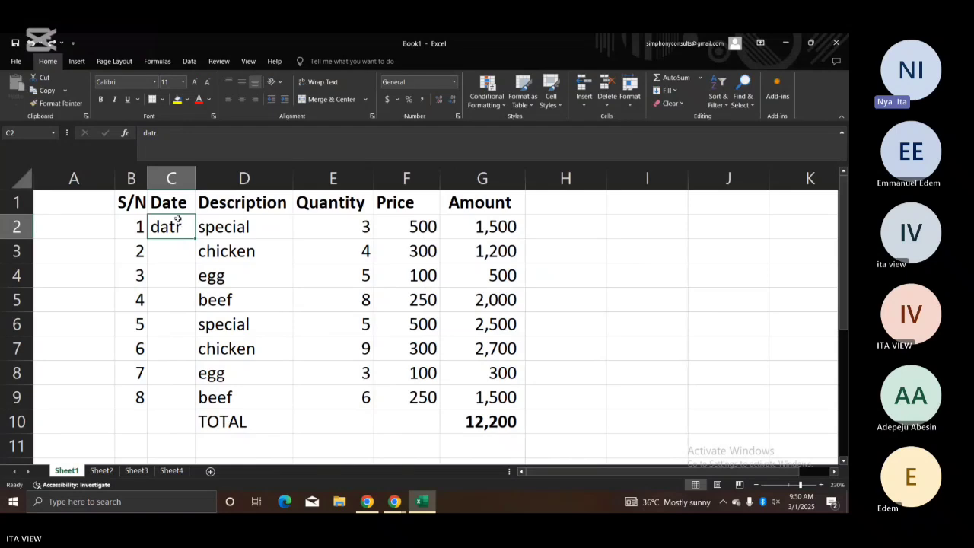
double_click(185, 227)
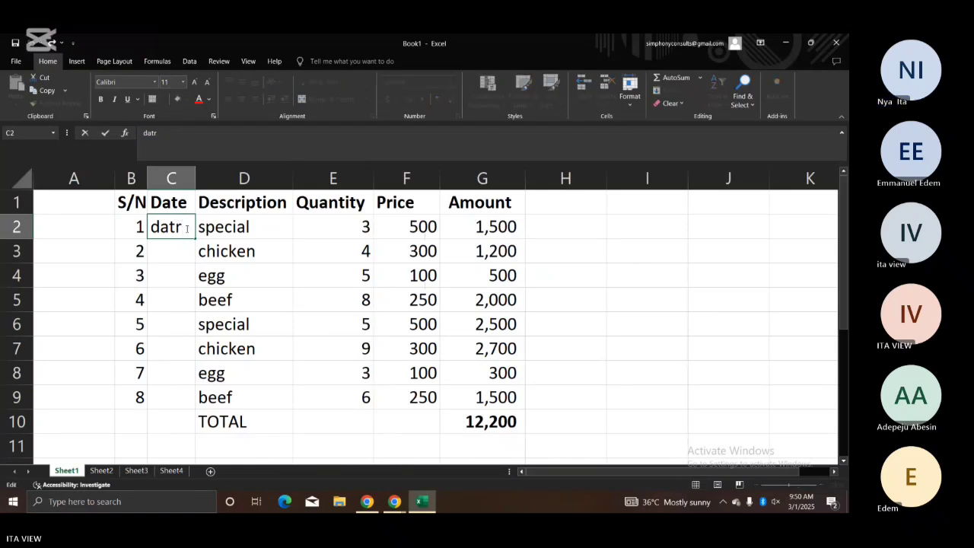
key(BackSpace)
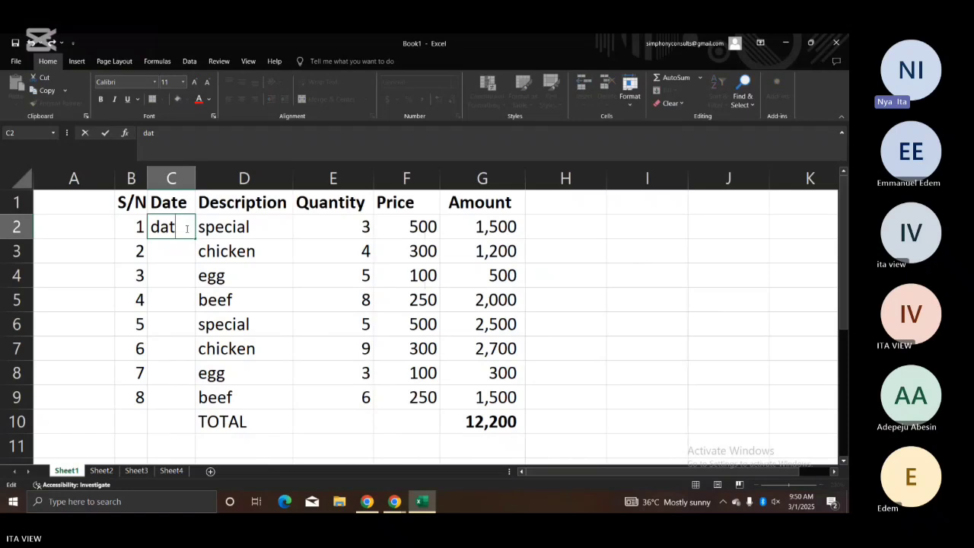
text(e)
click(173, 271)
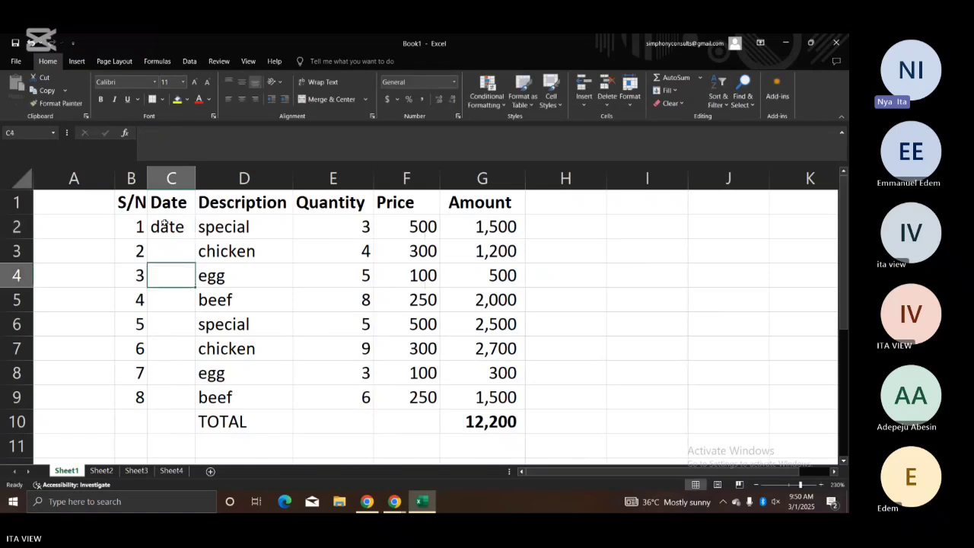
Step: Replace the text in C2 with the date 1/03/2024 and widen column C just enough to fit it
click(166, 223)
key(Delete)
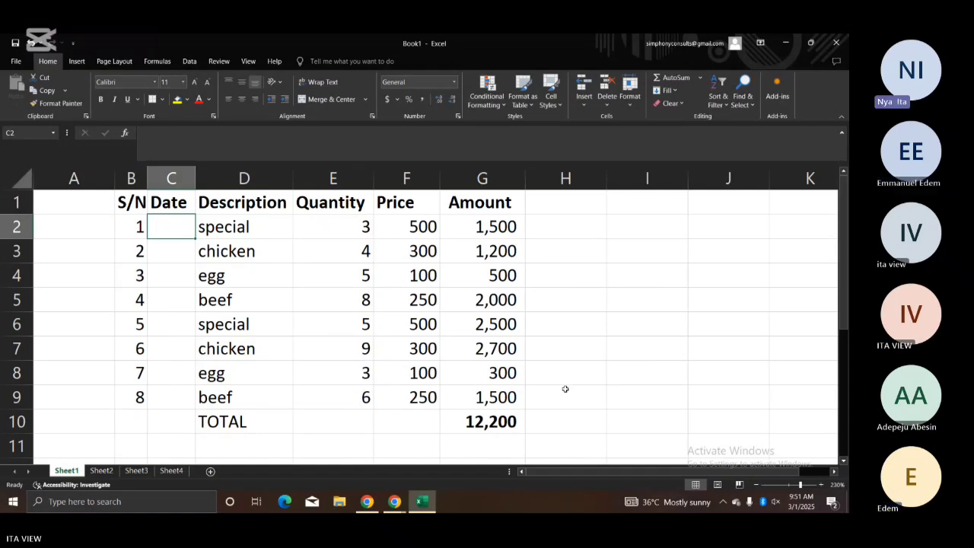
text(22)
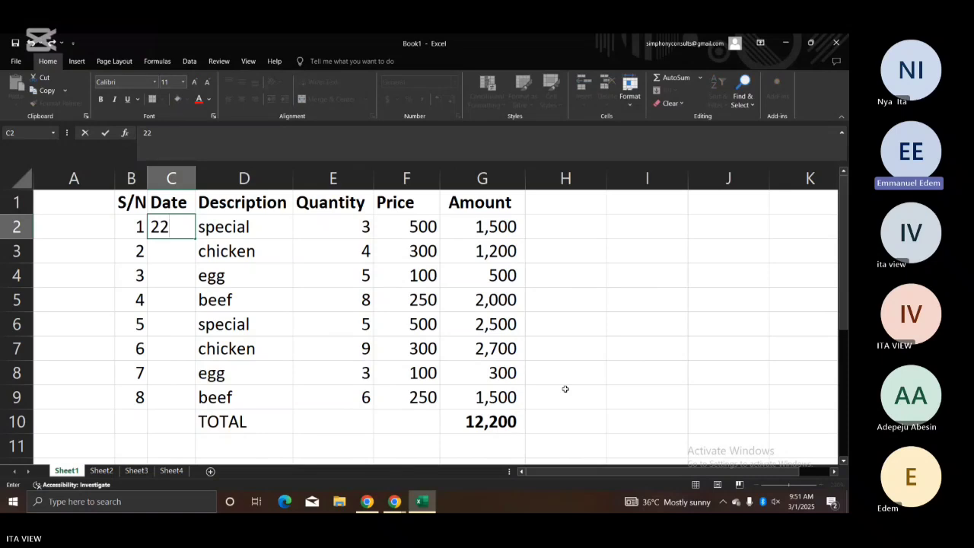
key(BackSpace)
key(BackSpace)
text(1)
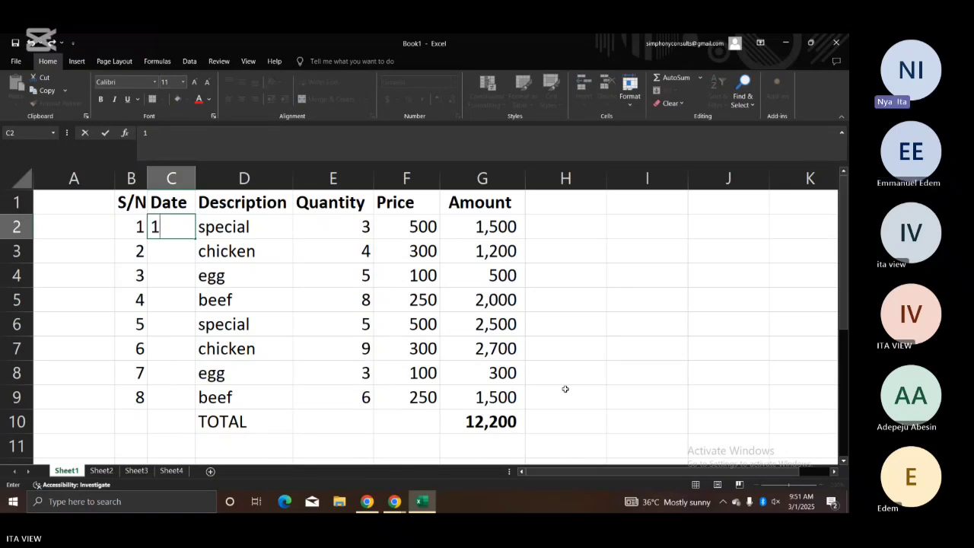
text(/03/202)
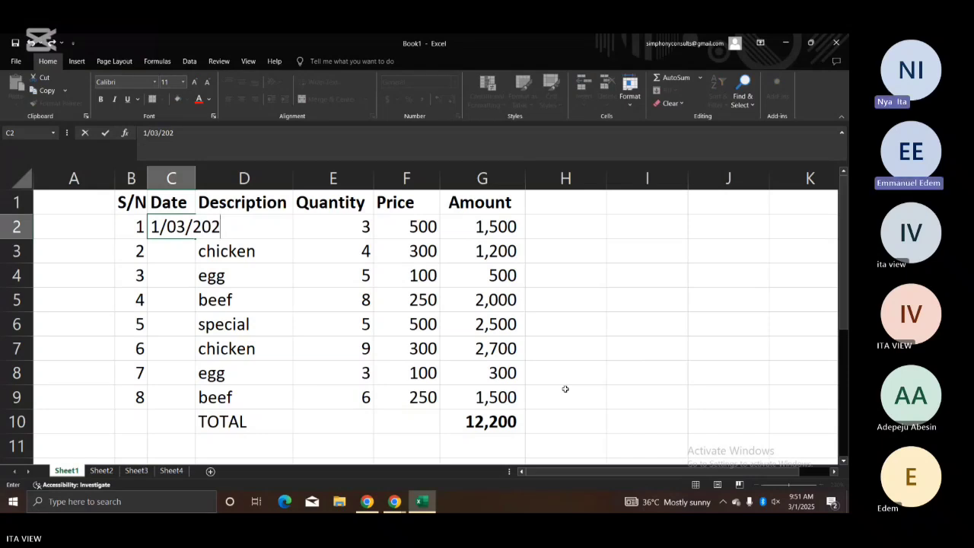
text(4)
key(Return)
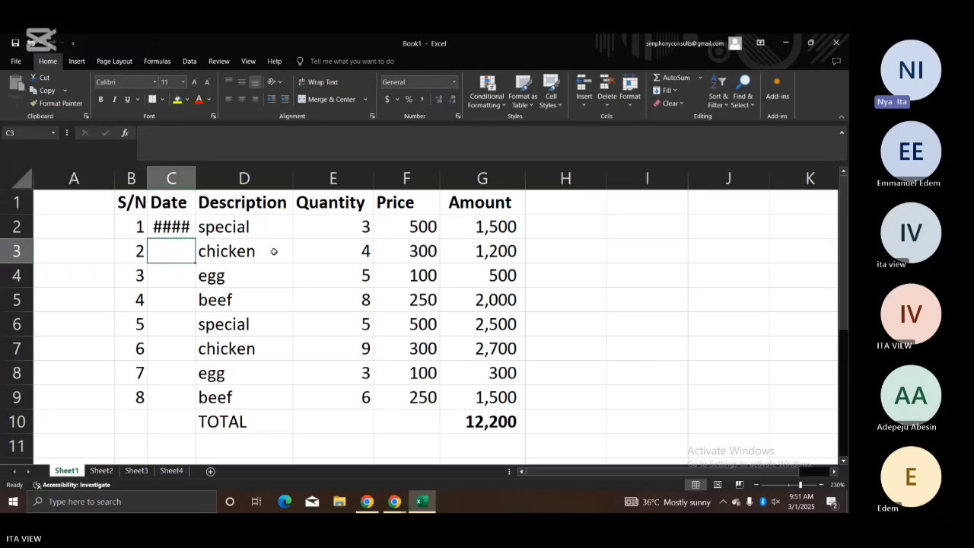
drag(198, 177, 248, 176)
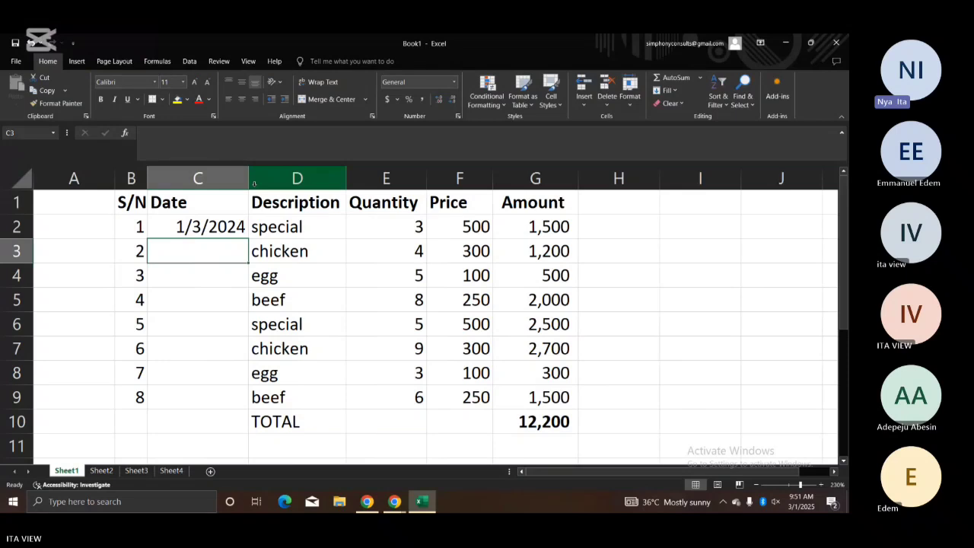
drag(254, 183, 226, 169)
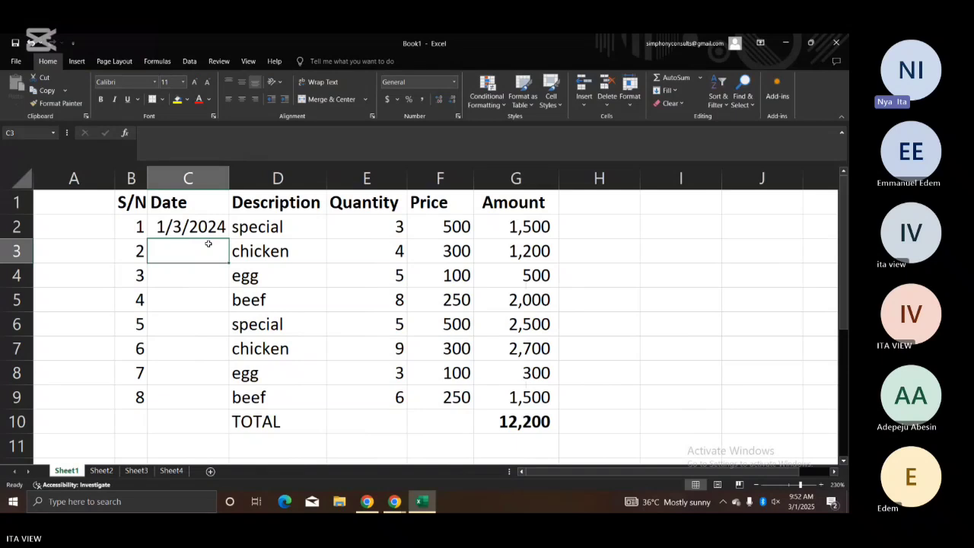
Step: Enter the date 2/3/2024 for the second sales record in cell C3
text(2/)
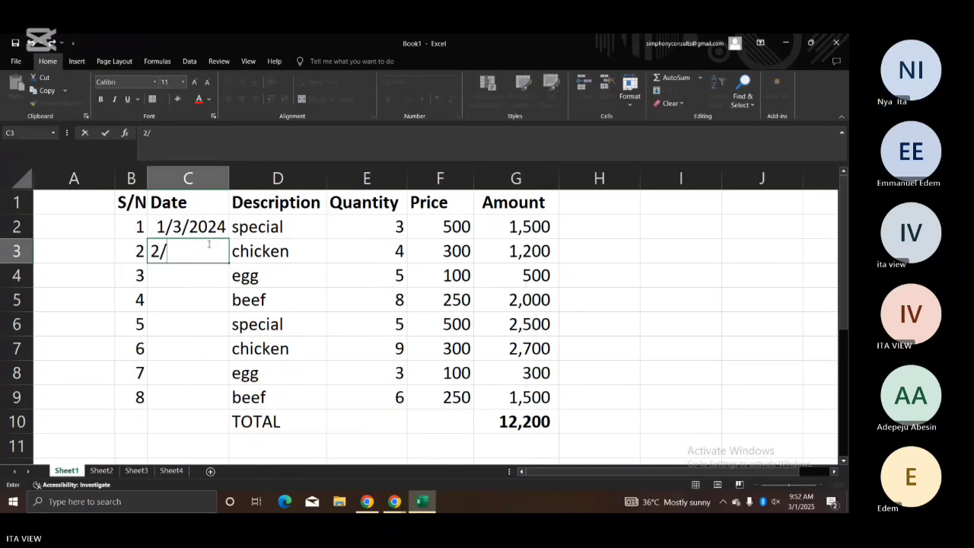
text(3/)
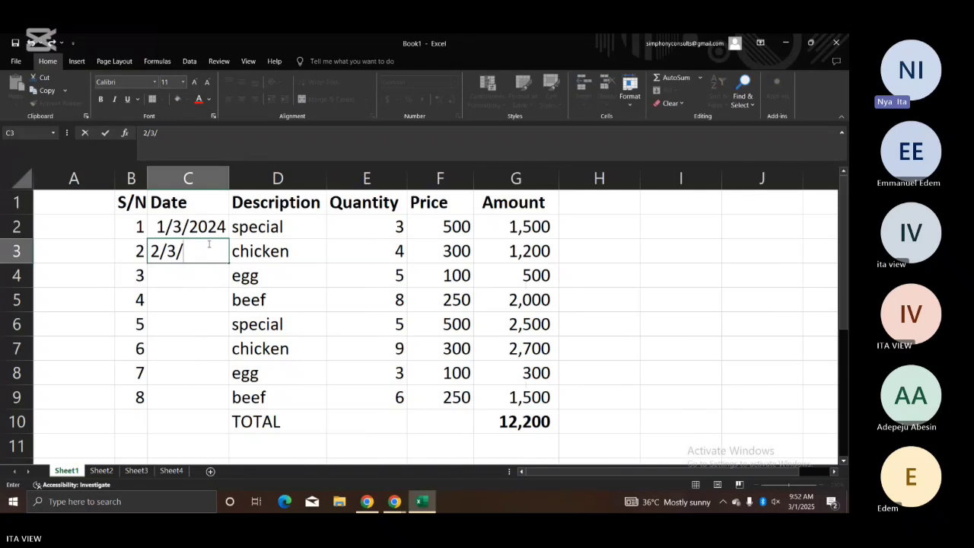
text(2024)
key(Return)
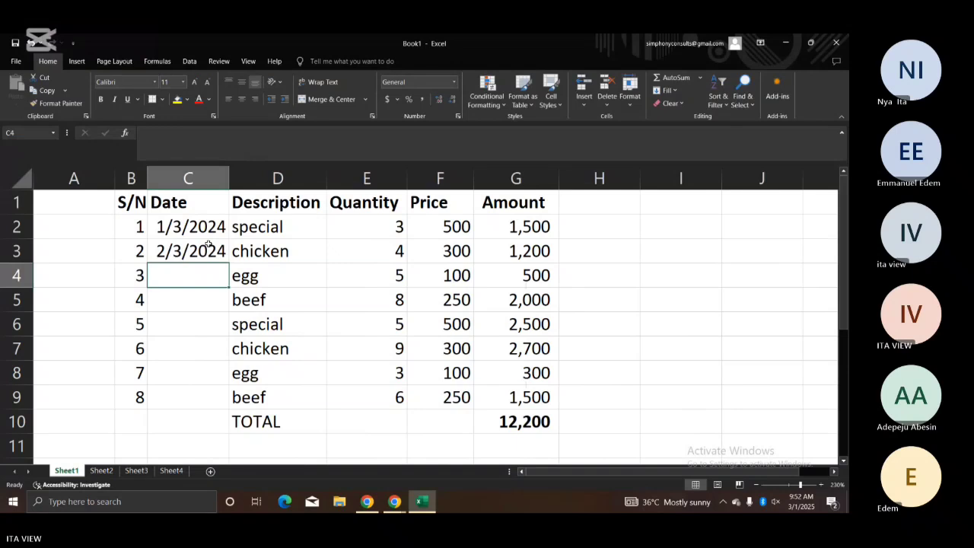
Step: Enter the date 5/4/2024 for the third sales record in cell C4
text(5)
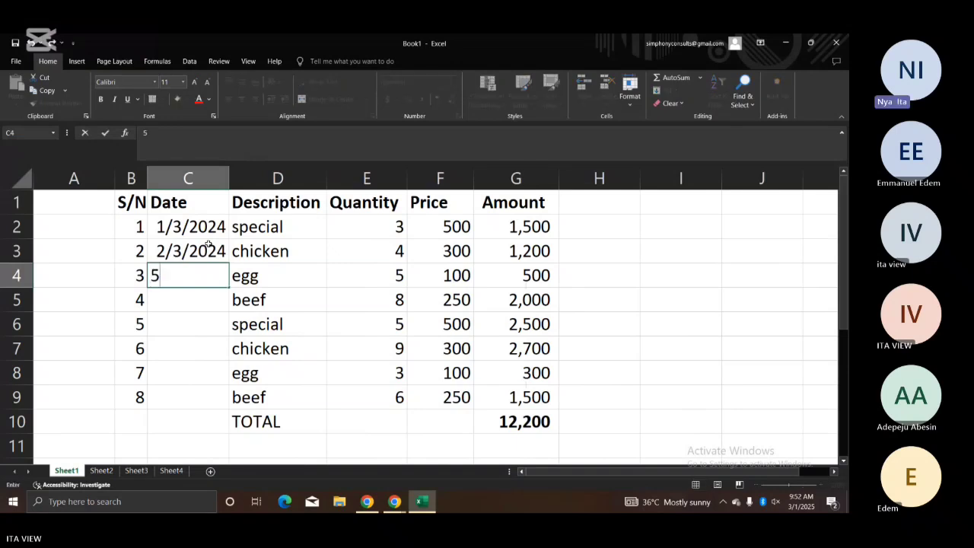
text(/4)
text(/2025)
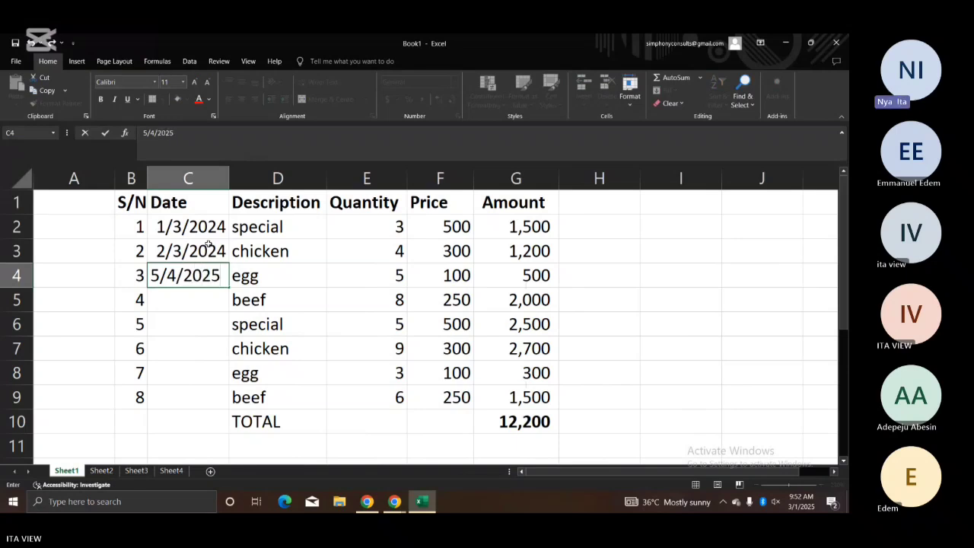
key(BackSpace)
text(4)
key(Return)
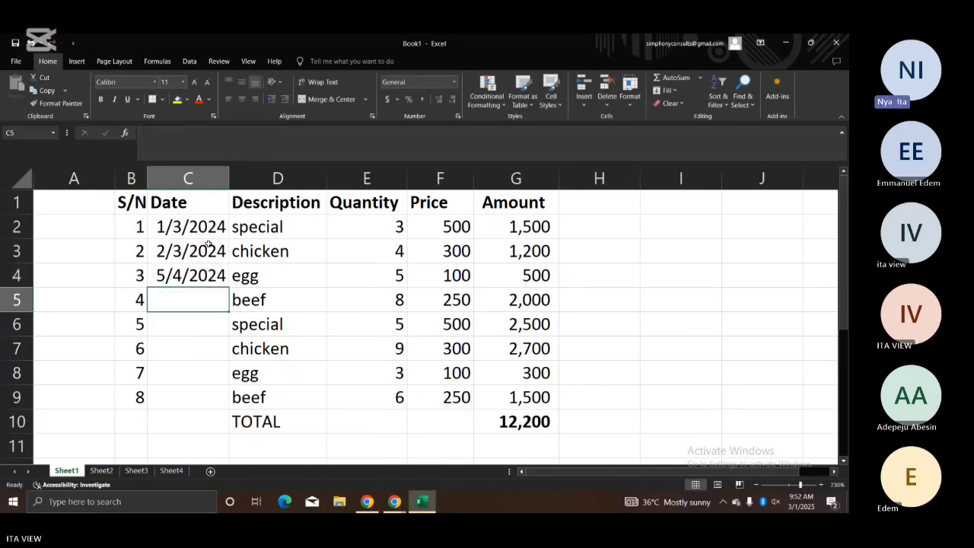
Step: Enter the date 6/8/2024 for the fourth sales record in cell C5
text(6/)
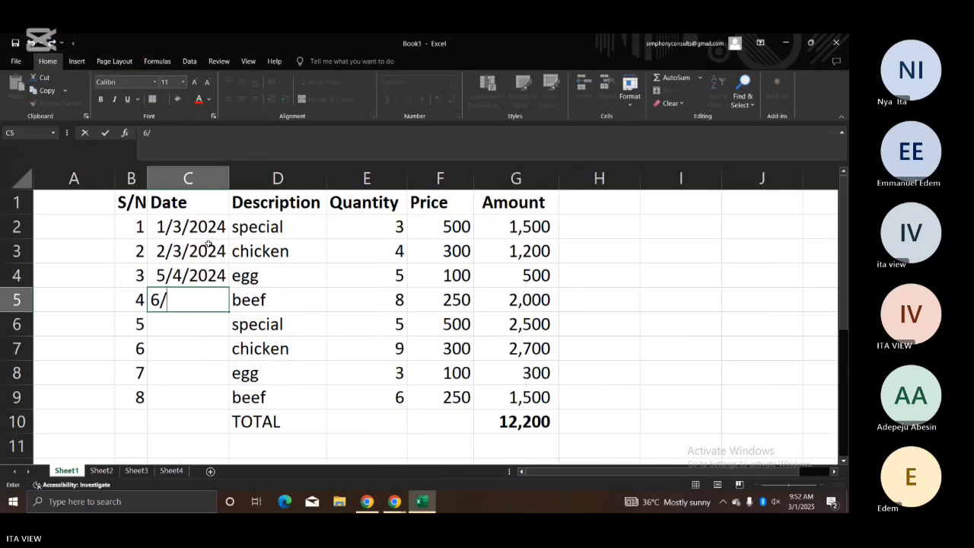
text(8/202)
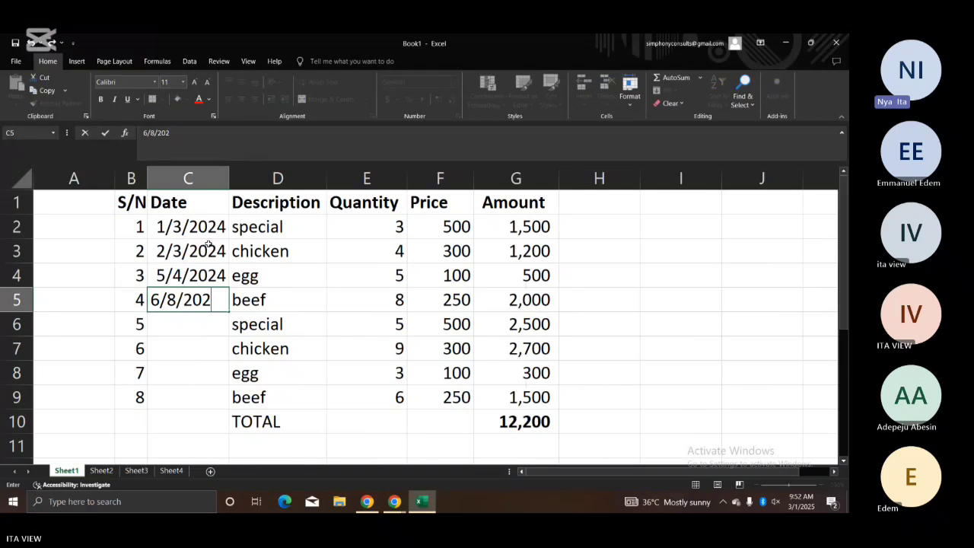
text(4)
key(Return)
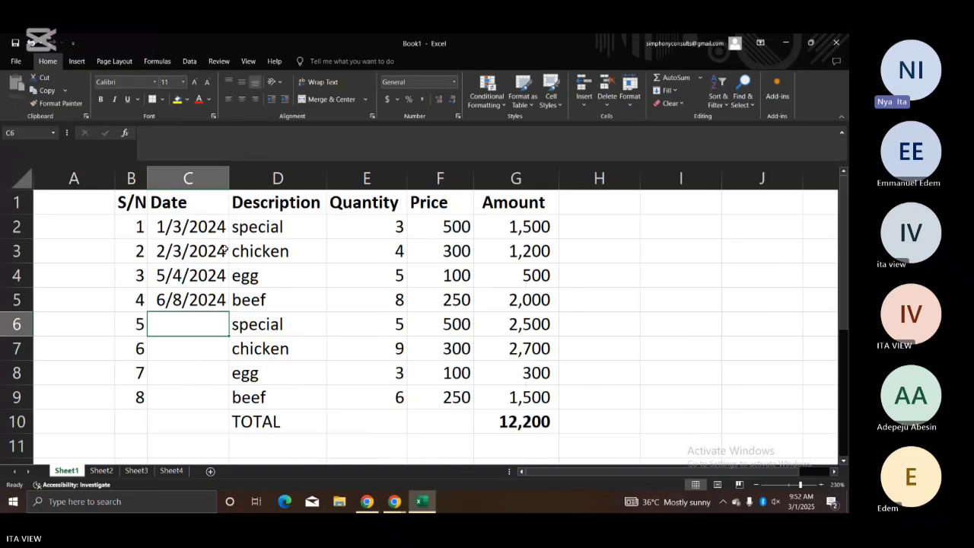
Step: Apply the Long Date format to the date in C5 and widen column C to fit the full date
click(216, 280)
click(211, 314)
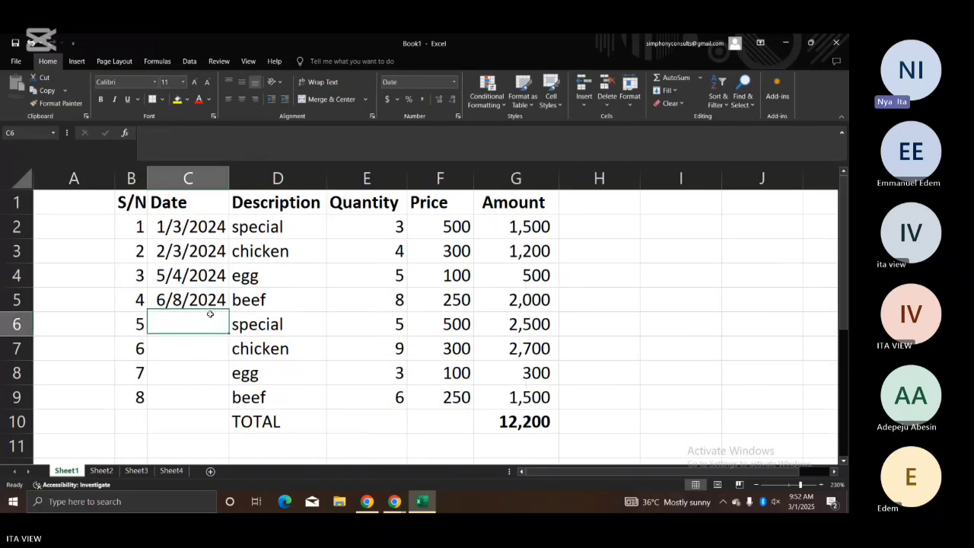
click(210, 305)
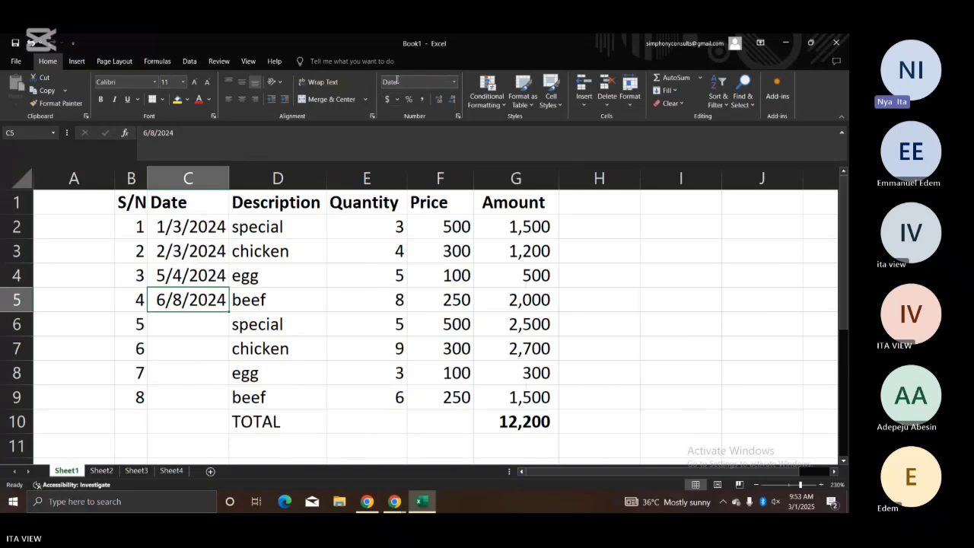
click(453, 82)
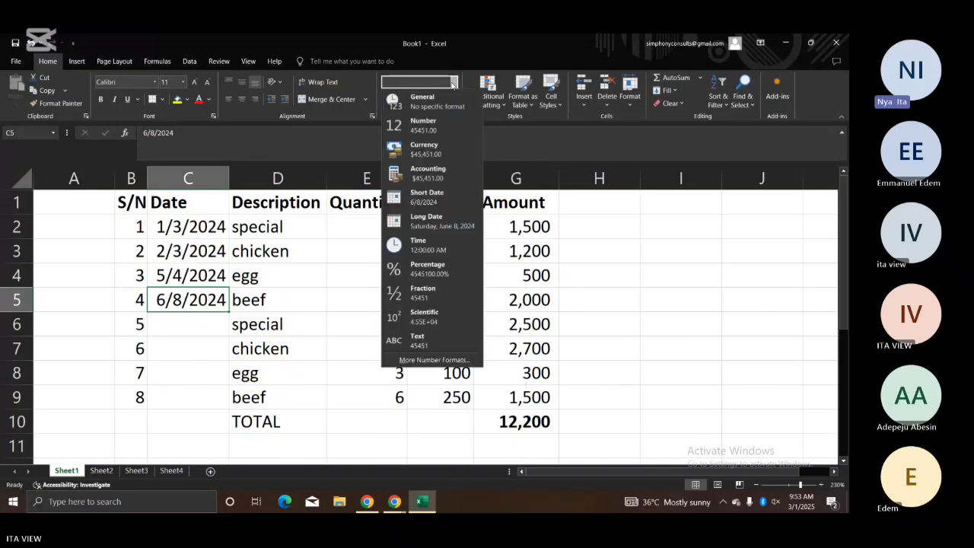
click(437, 226)
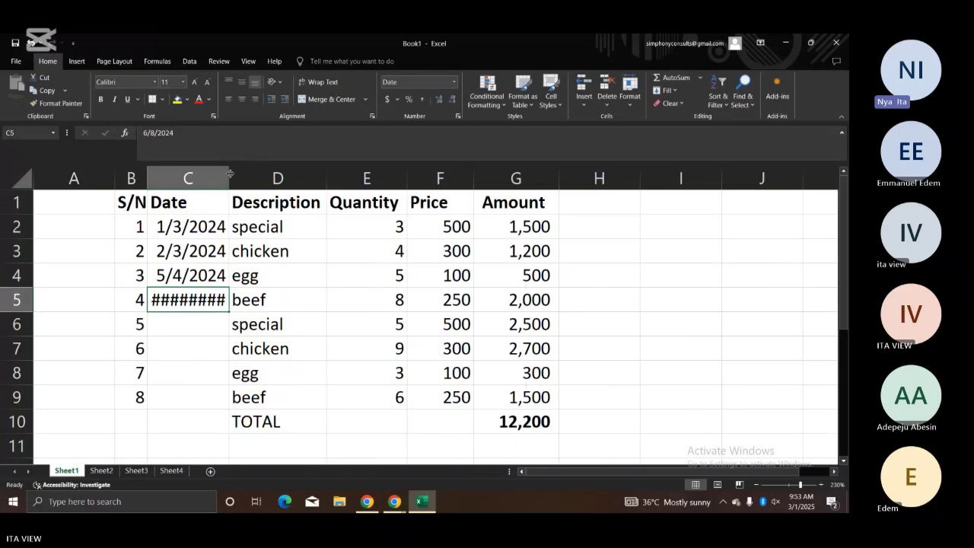
drag(230, 174, 331, 174)
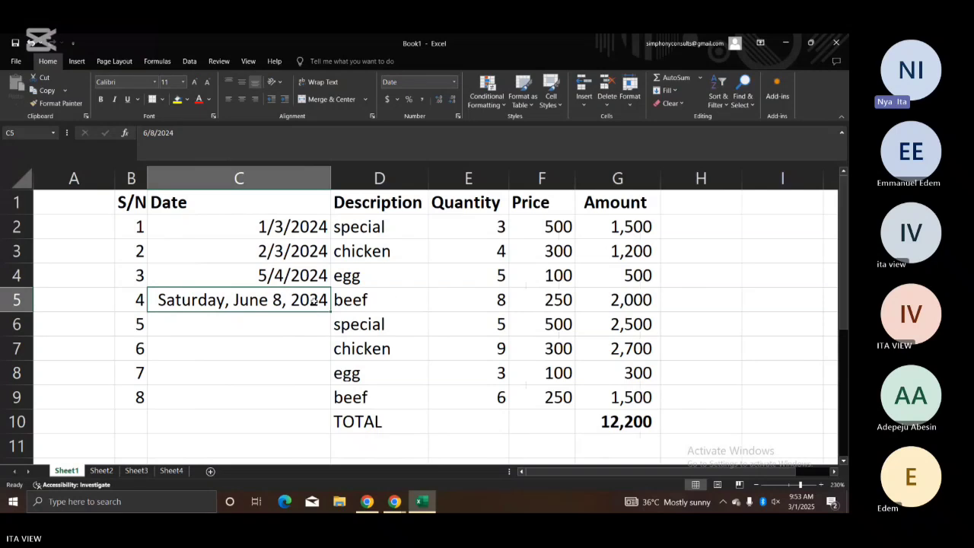
Step: Format the date in C4 with the 14-Mar date type from the full number format settings
click(301, 271)
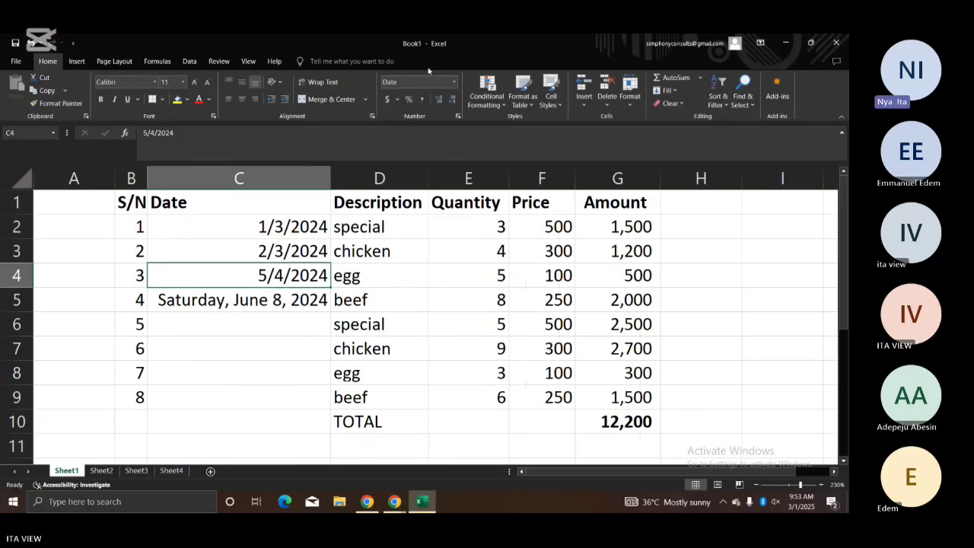
click(458, 116)
click(457, 115)
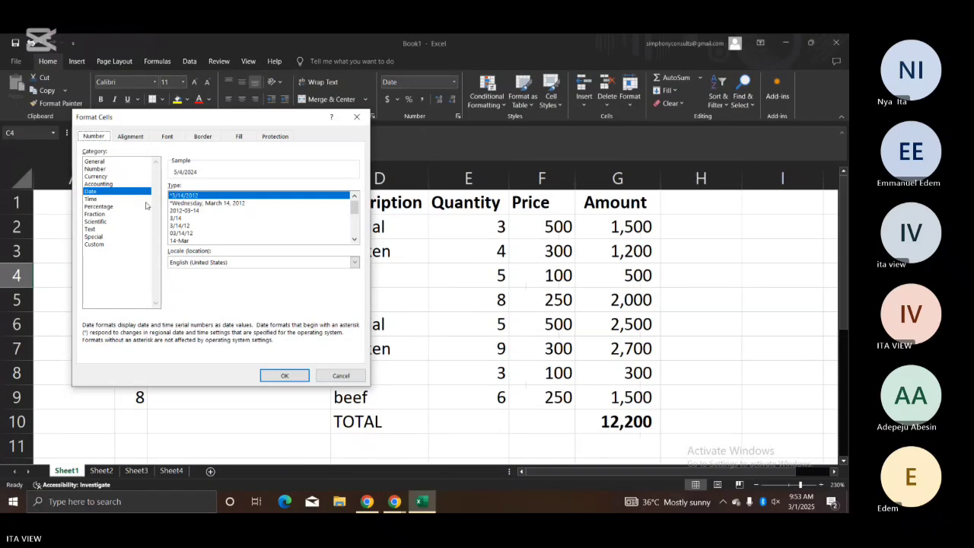
click(191, 240)
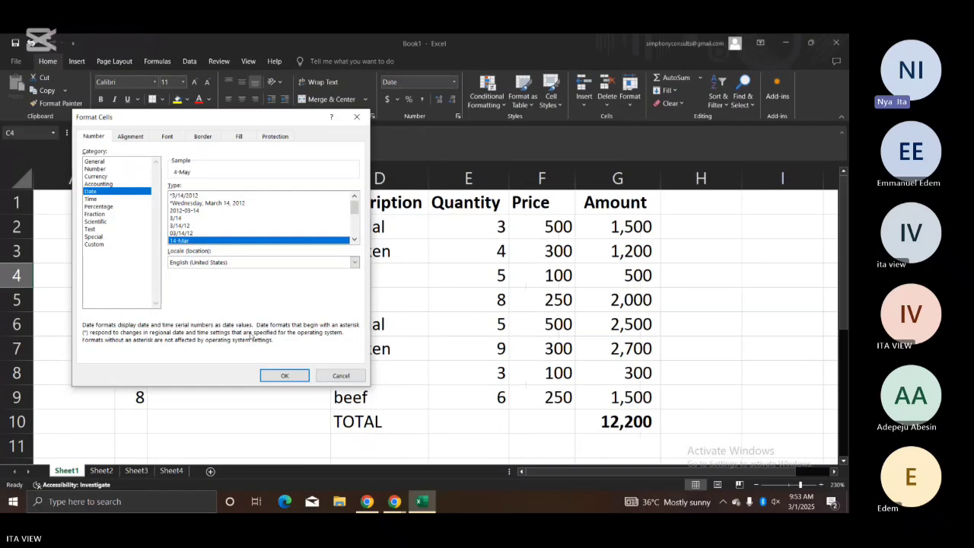
click(294, 375)
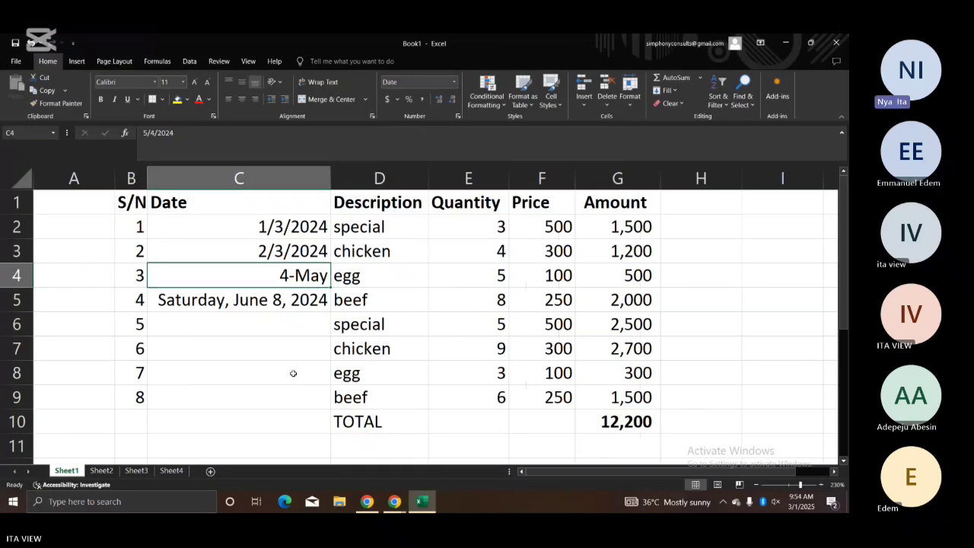
Step: Format the date in C3 with the 3/14 date type, showing only month and day
key(Up)
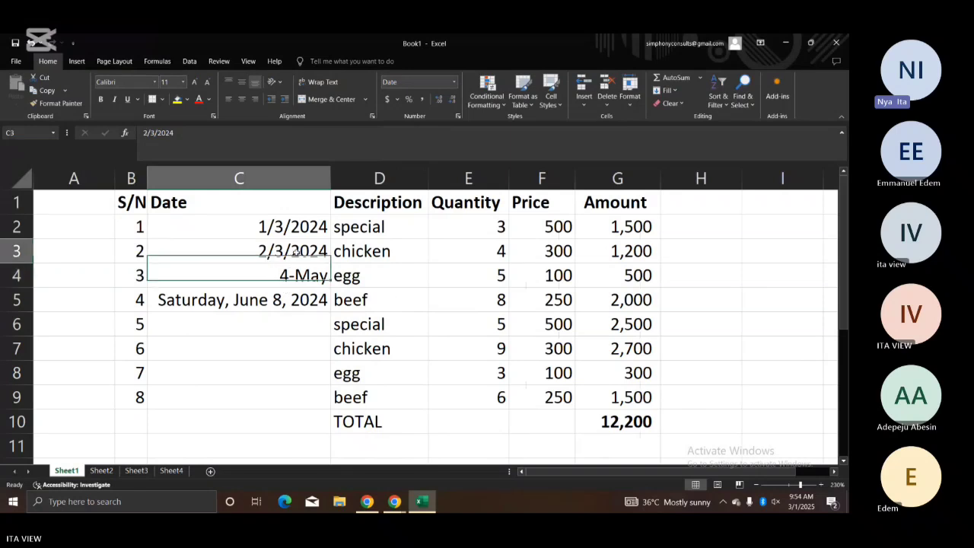
click(457, 116)
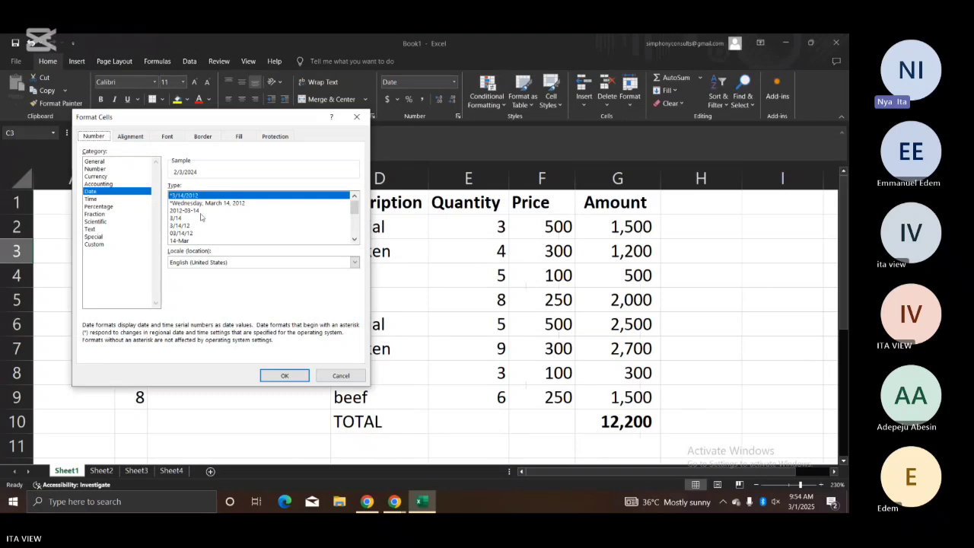
click(182, 226)
click(188, 219)
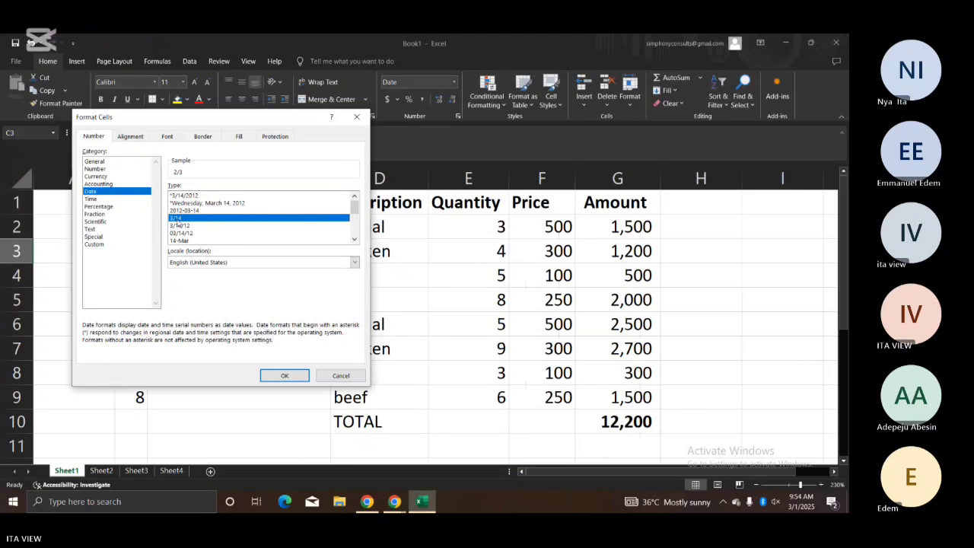
click(286, 378)
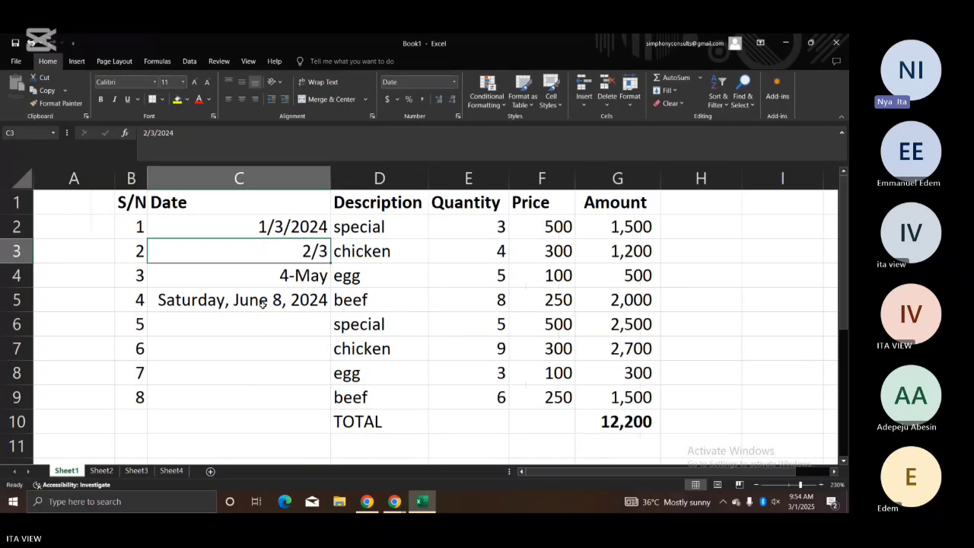
Step: Step through the date cells in column C and undo the last date format change on C3
key(Down)
key(Down)
key(Down)
key(Up)
key(Up)
key(Up)
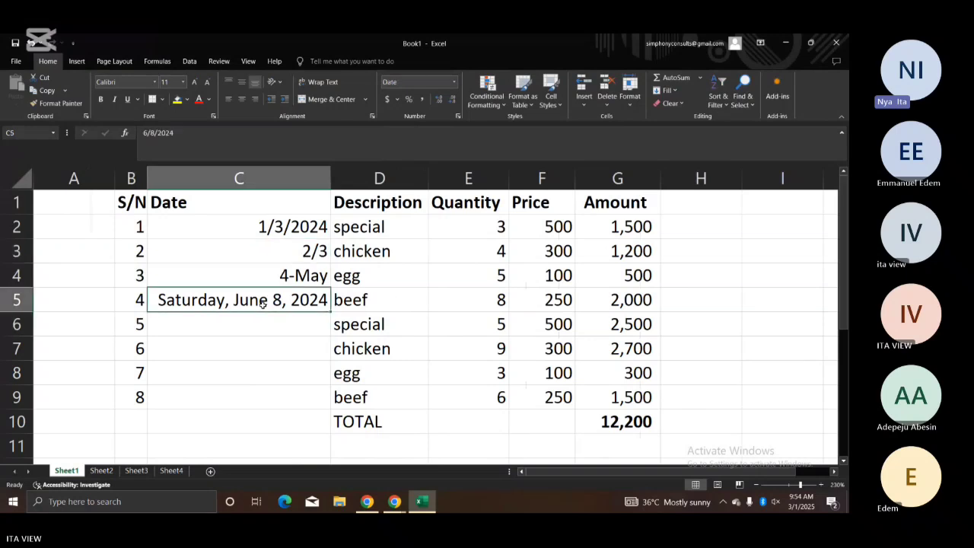
key(Down)
key(Down)
key(Up)
key(Up)
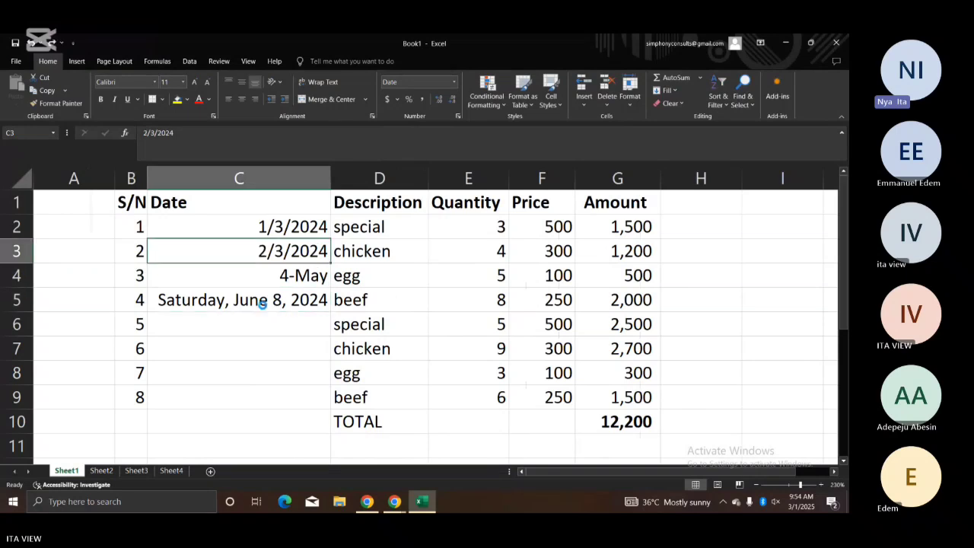
Step: Undo the remaining date format changes in C4 and C5 and the widening of column C
key(ctrl+z)
key(ctrl+z)
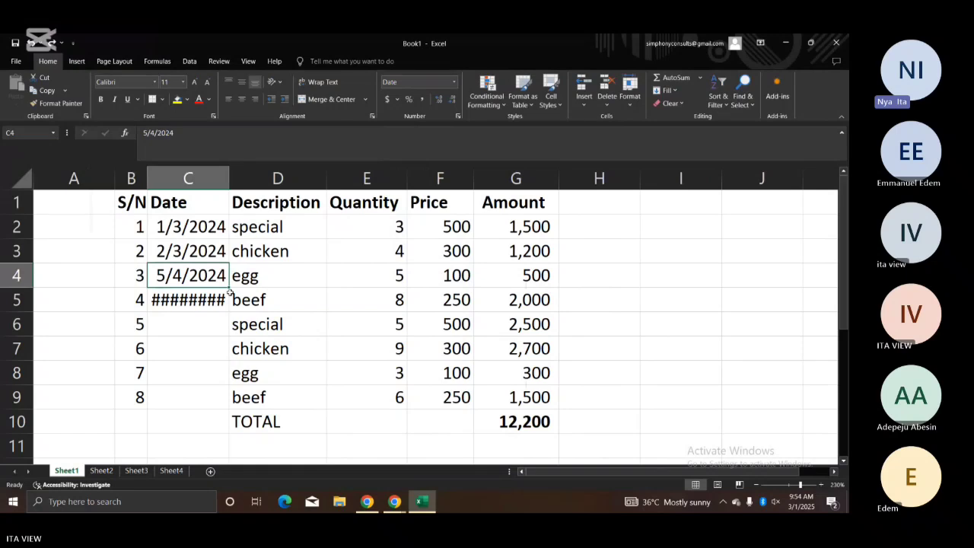
key(ctrl+z)
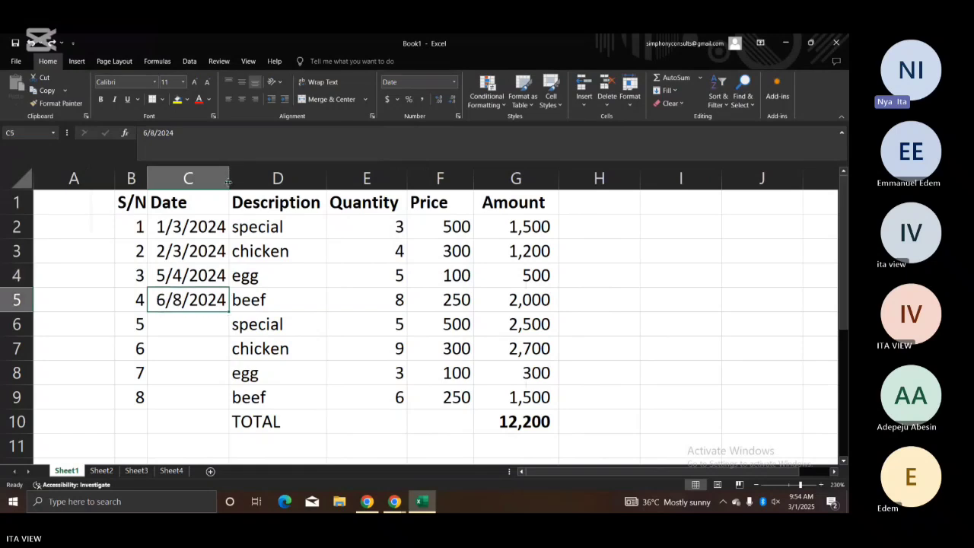
Step: Enter the date 9/12/2024 in C6 for the fifth record and widen column C slightly to fit it
click(180, 315)
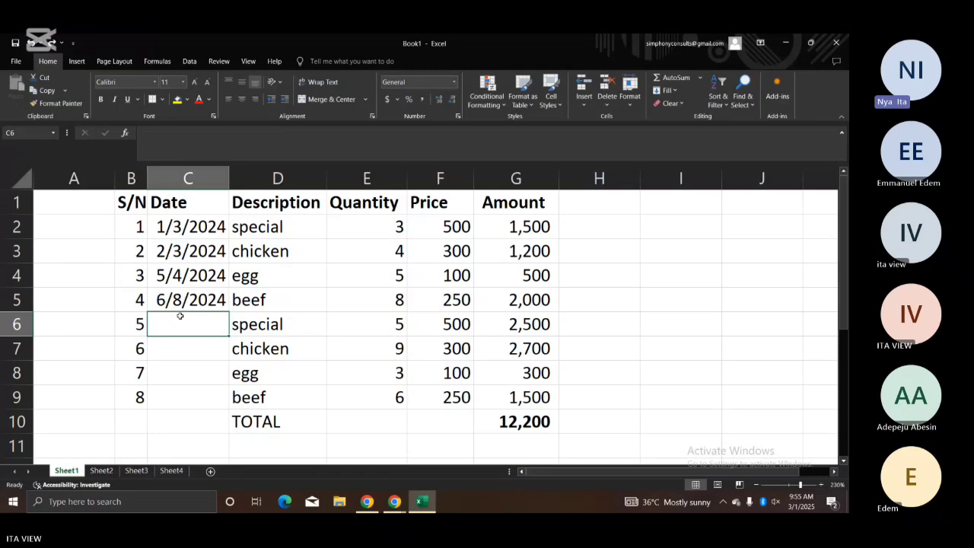
click(185, 303)
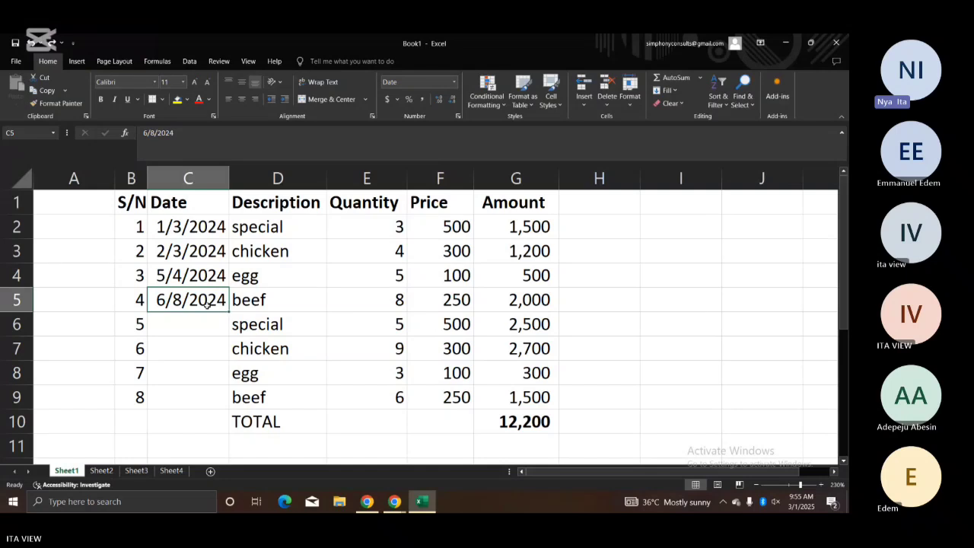
click(195, 323)
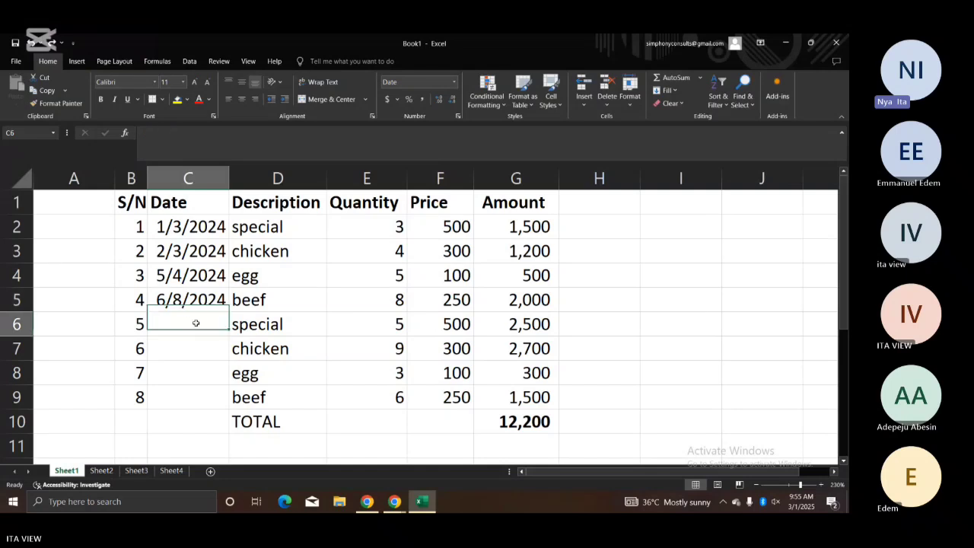
text(9/)
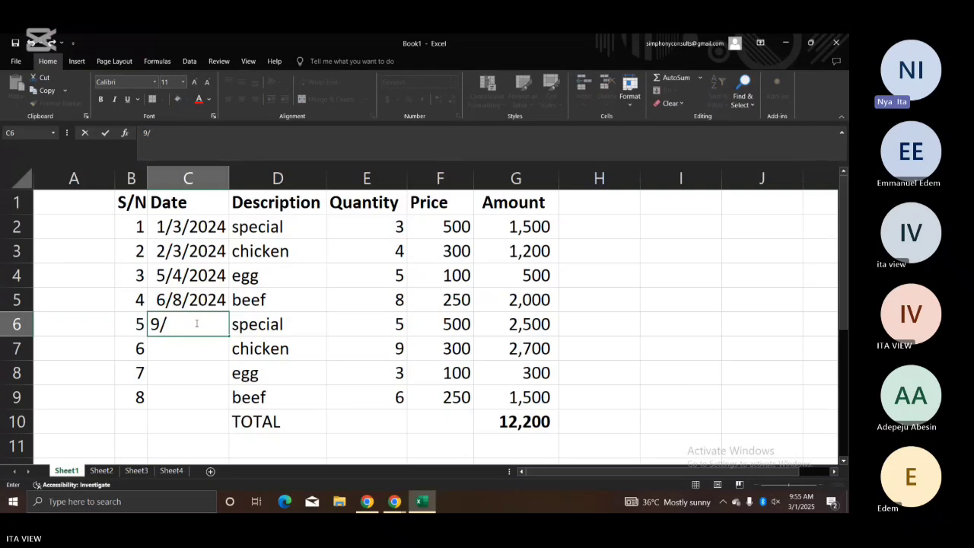
text(12/2024)
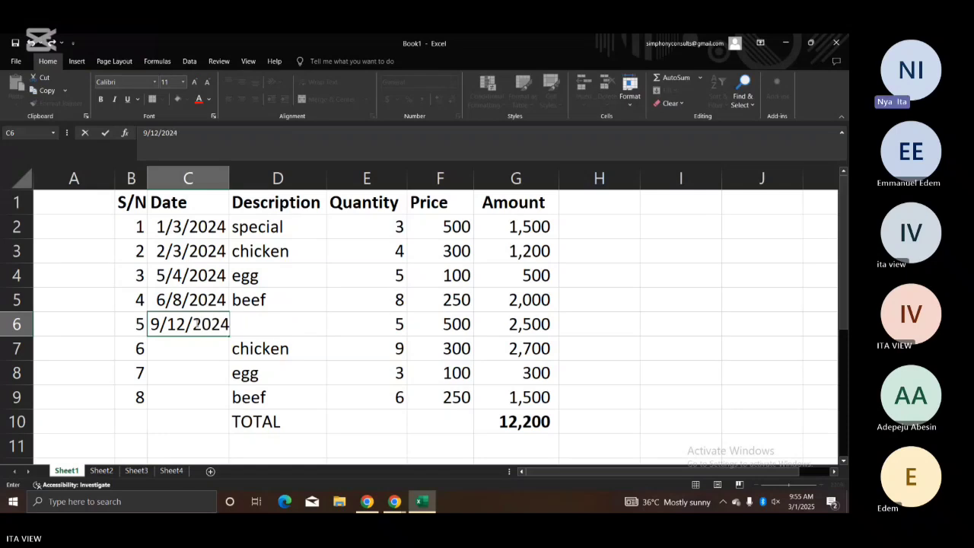
key(Return)
drag(229, 178, 259, 178)
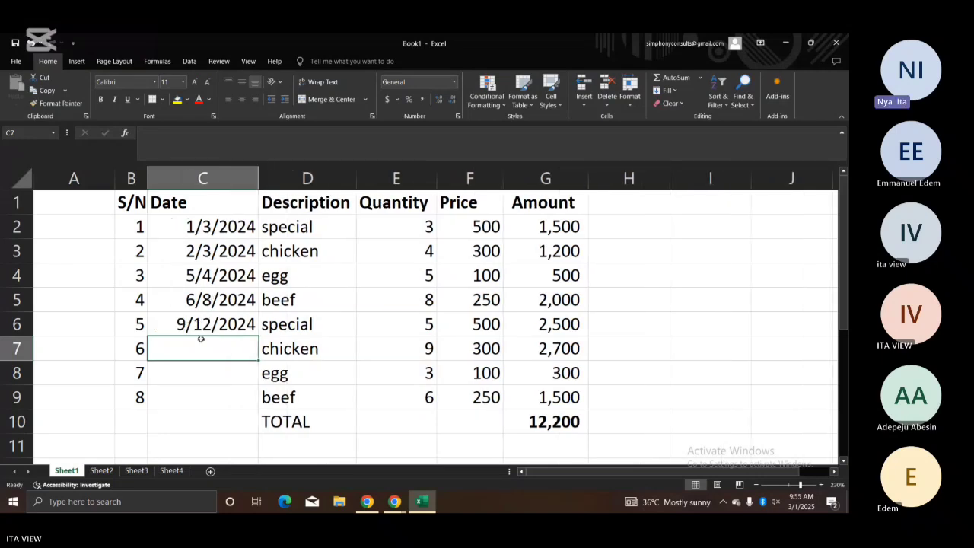
Step: Enter the date 14/12/2024 in C7 for the sixth record
text(14)
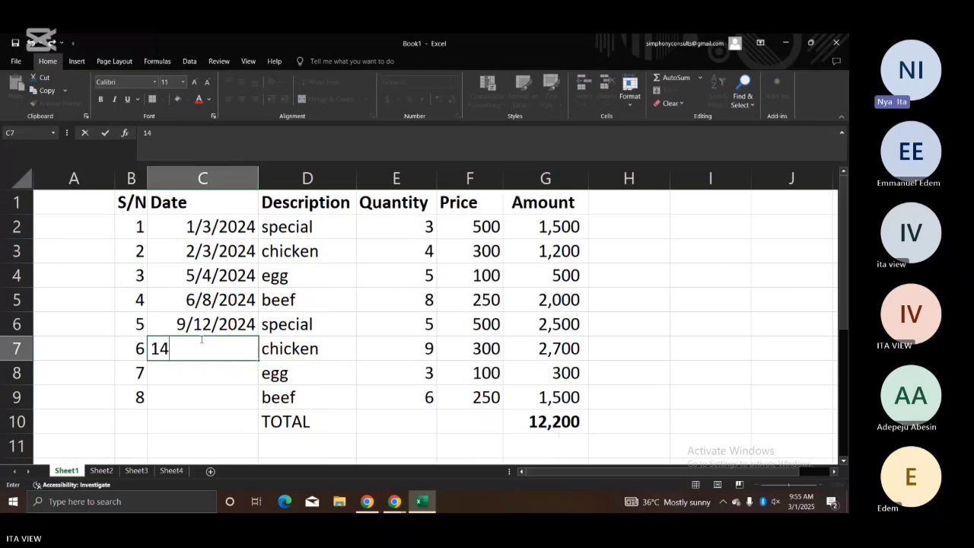
text(/12.)
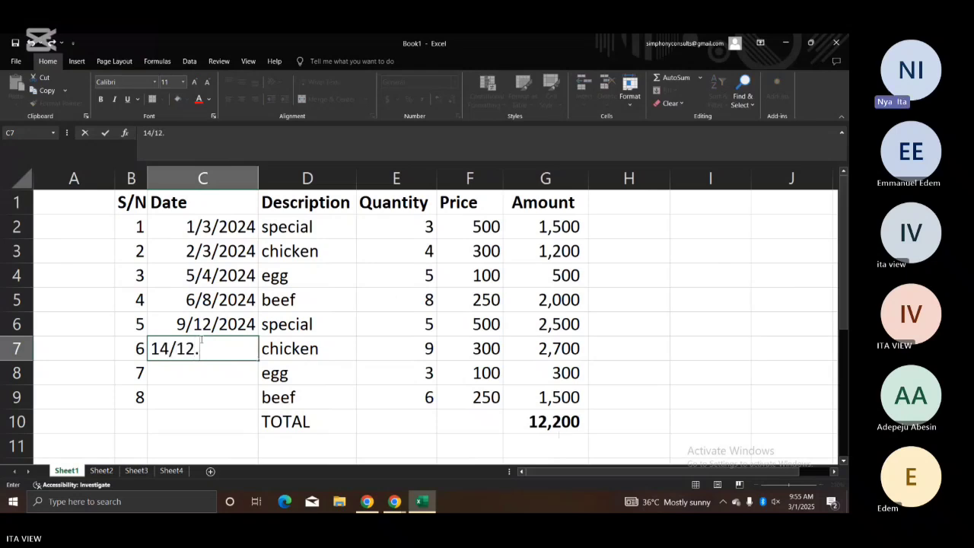
key(BackSpace)
text(/2024)
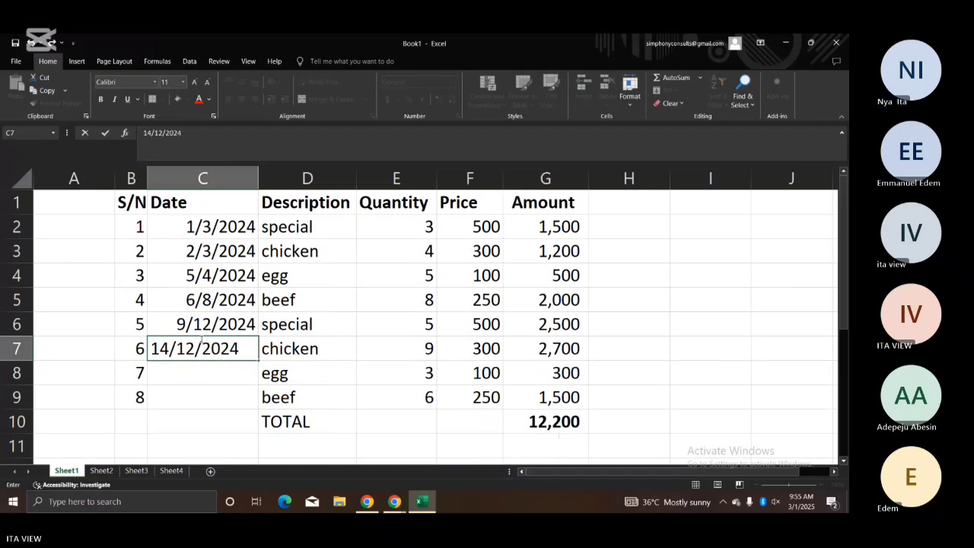
key(Return)
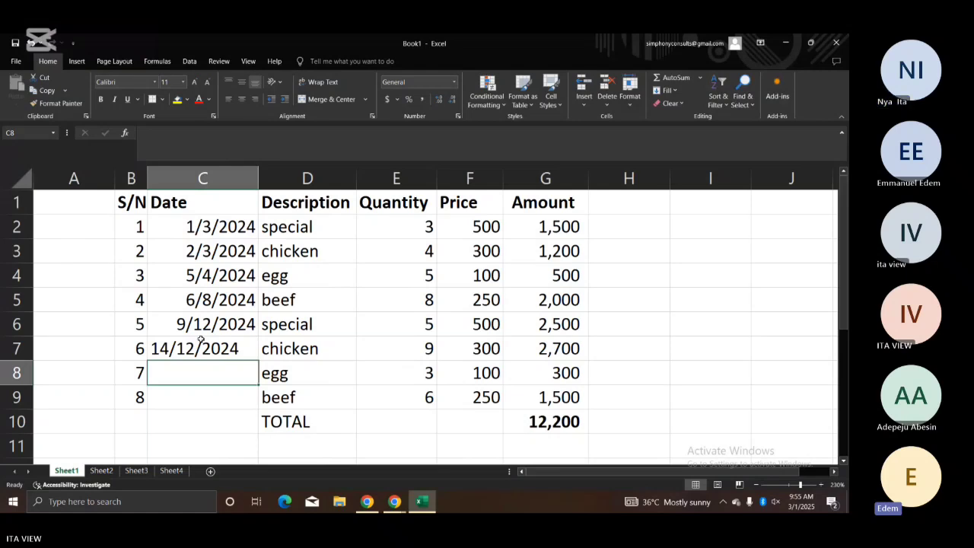
Step: Enter the date 19/12/2024 in C8 for the seventh record
text(1)
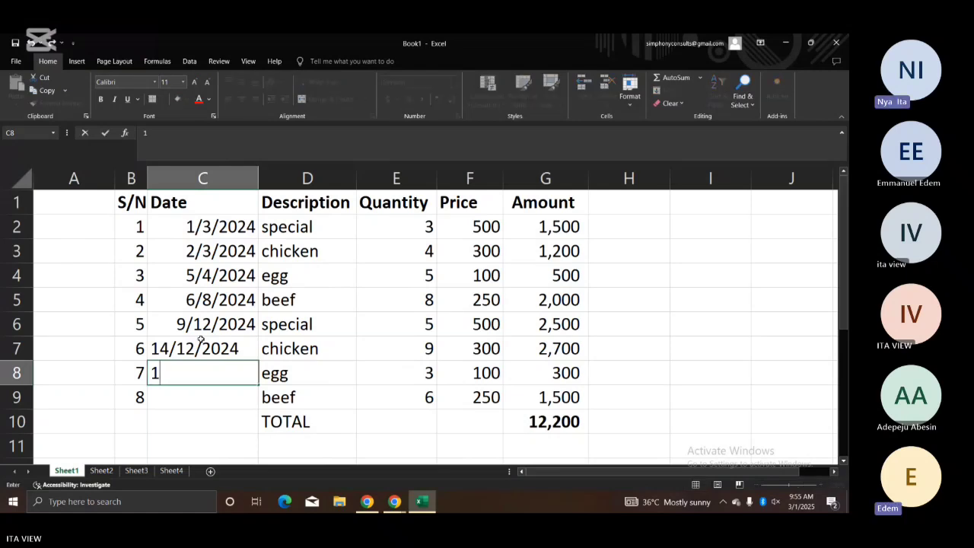
text(9)
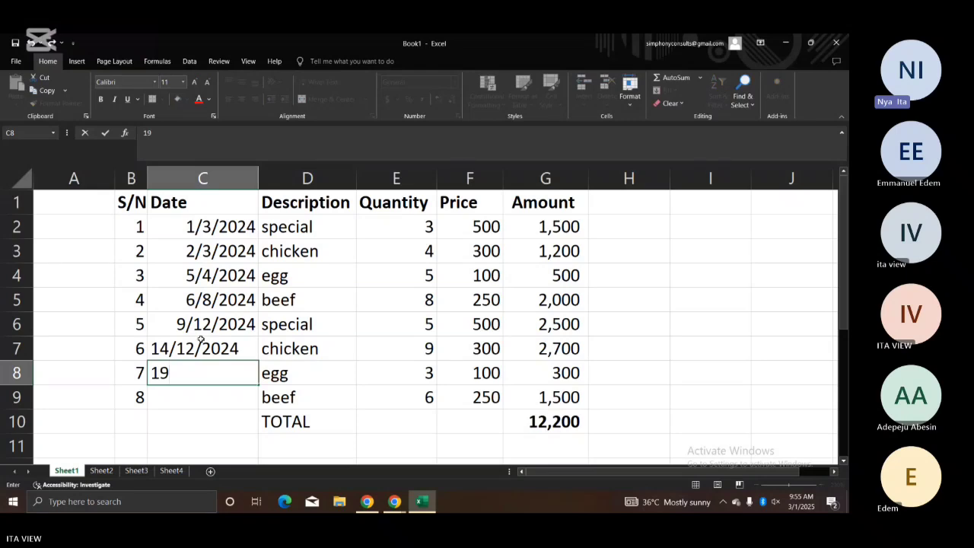
text(/12/)
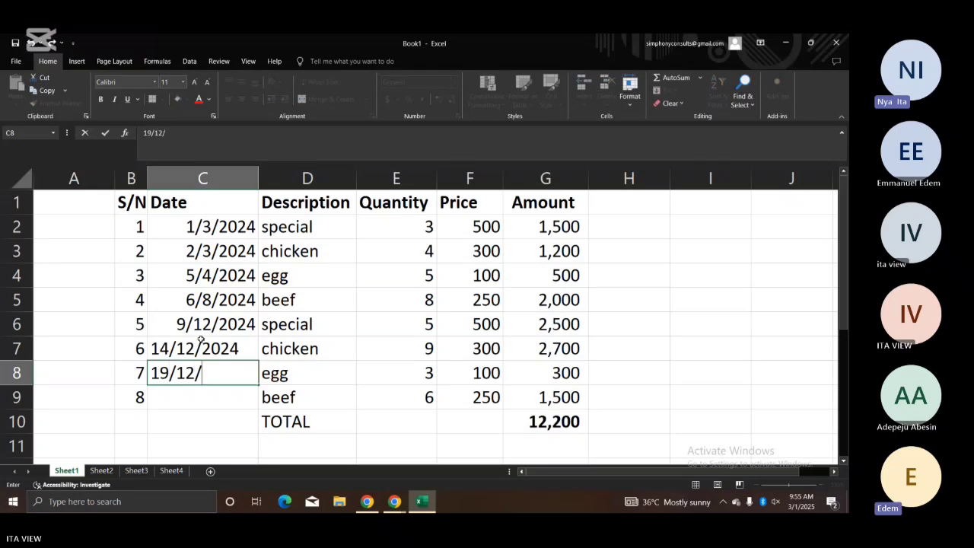
text(2024)
key(Return)
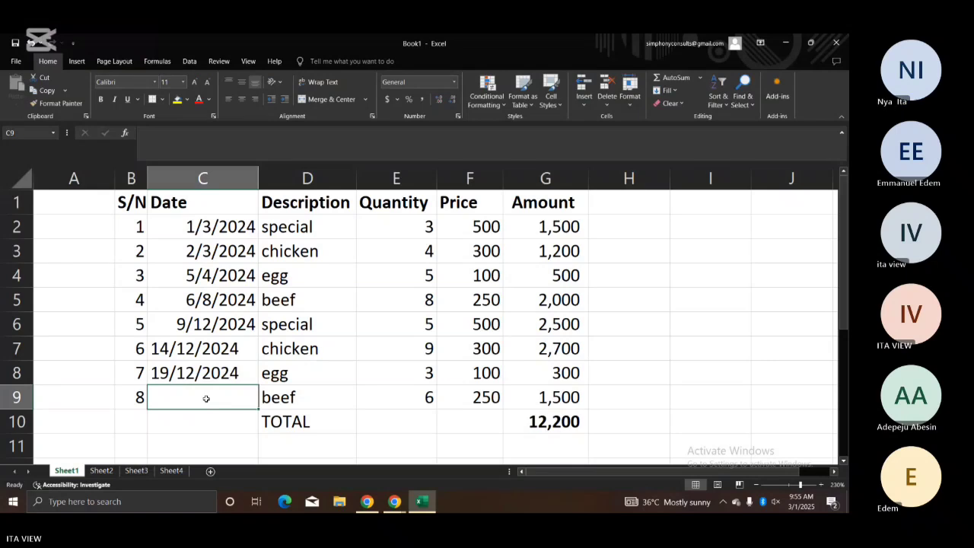
Step: Enter the date 31/12/2024 in C9 for the eighth record
text(3)
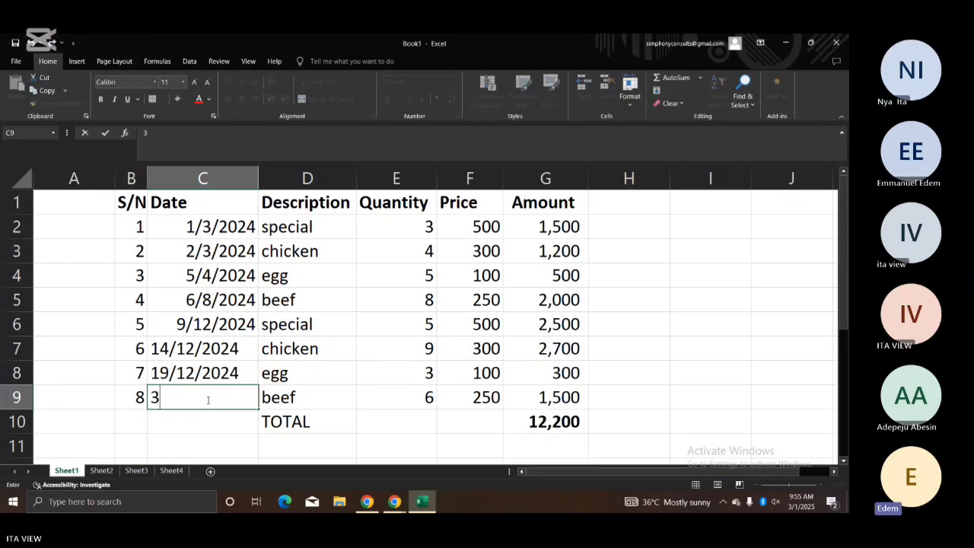
text(0)
key(BackSpace)
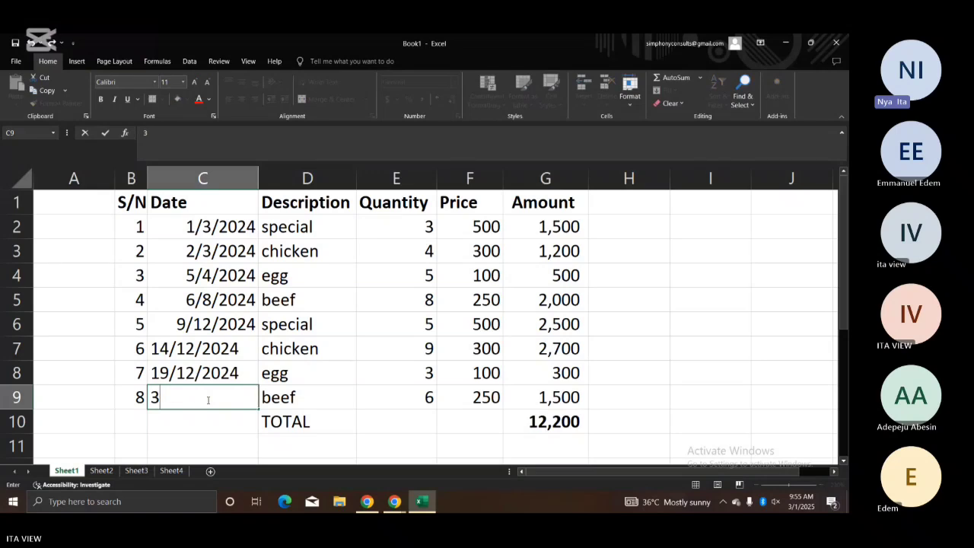
text(1/12/2024)
key(Return)
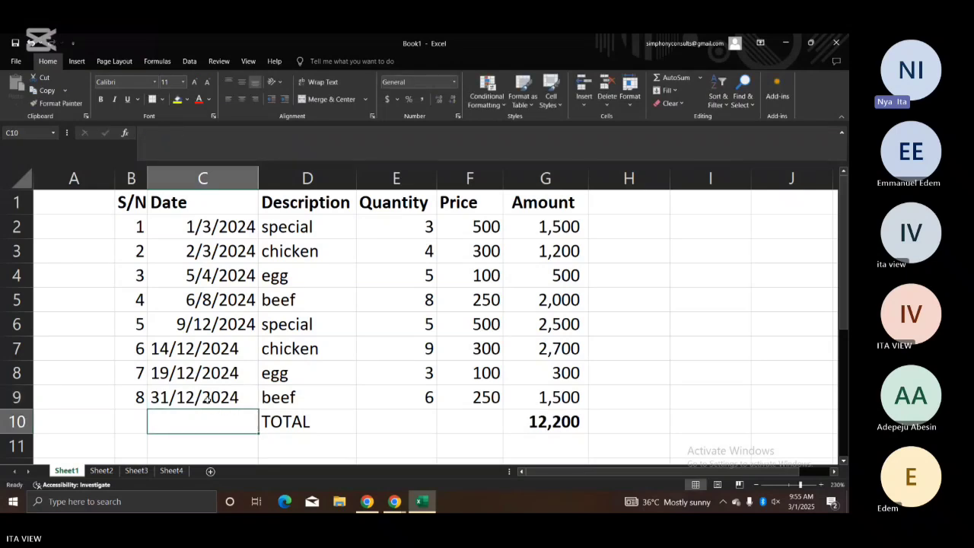
Step: Narrow column C to fit its dates closely and check the number formats of several date cells
click(201, 180)
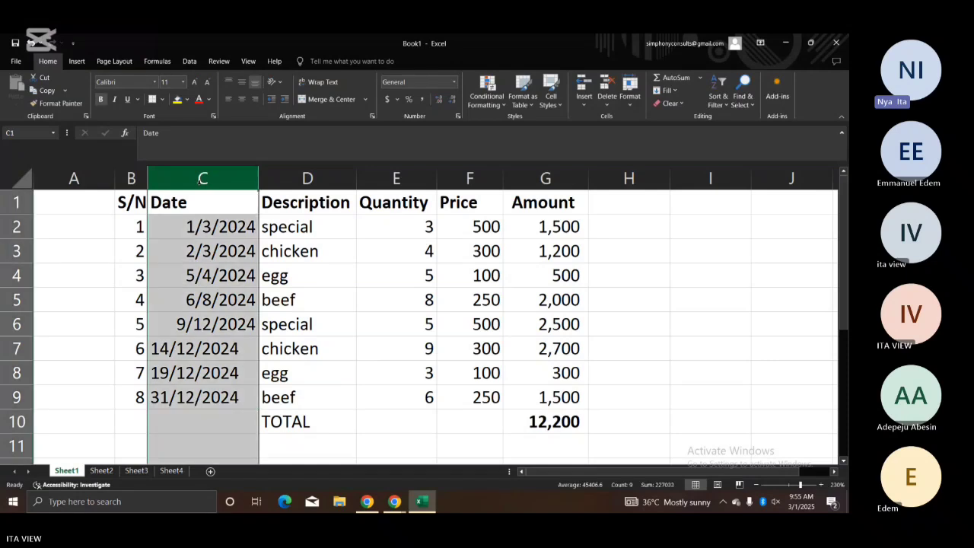
drag(252, 182, 235, 181)
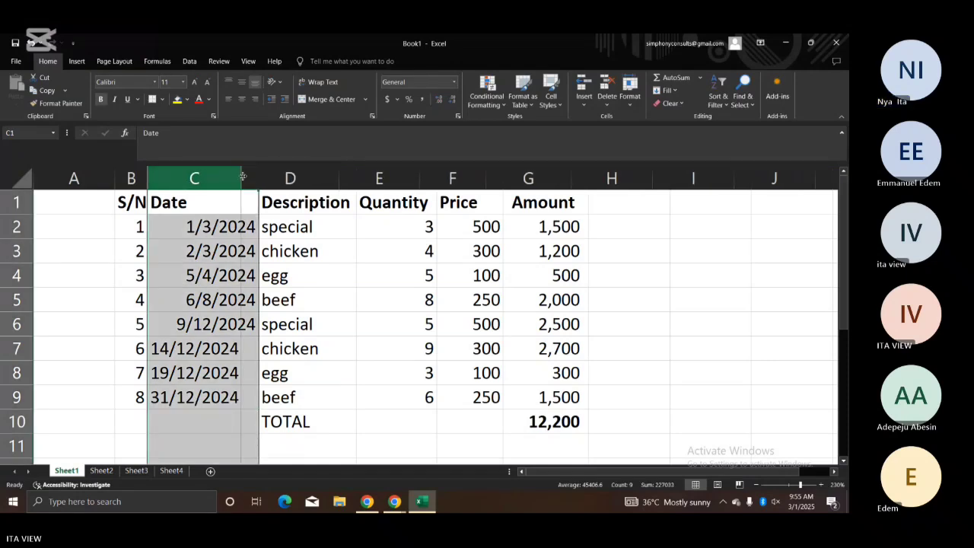
click(218, 272)
click(219, 324)
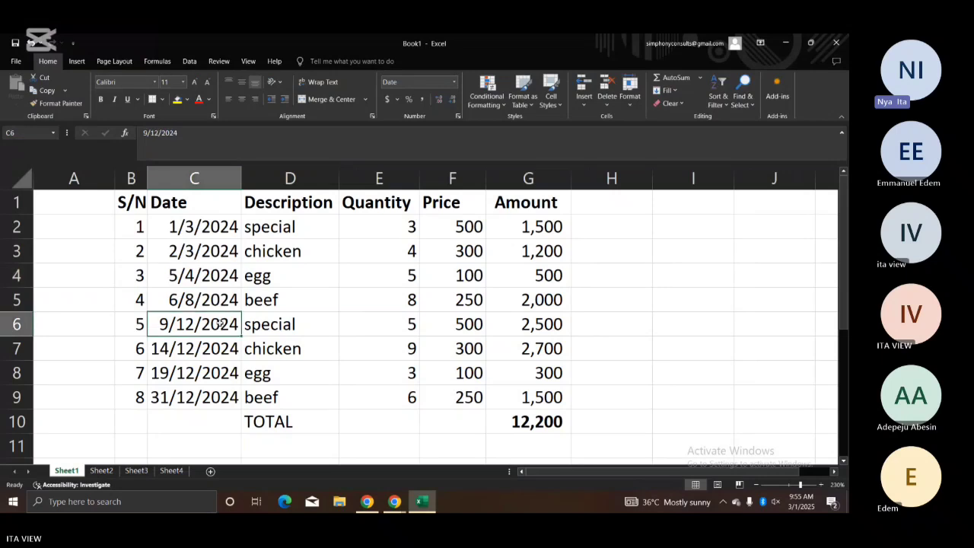
click(217, 349)
click(217, 300)
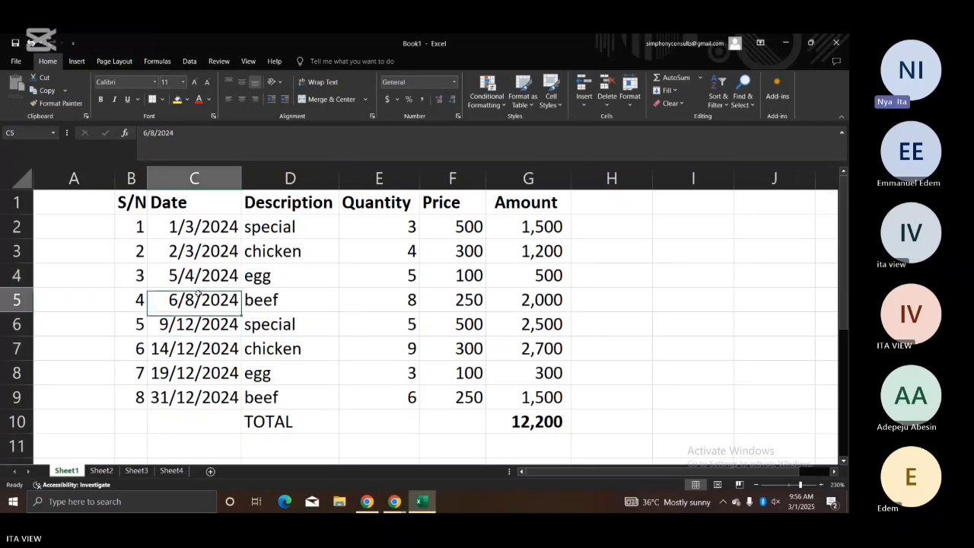
Step: Copy the date format of C2 to C3:C9 with Format Painter and check the cells in the range
click(203, 226)
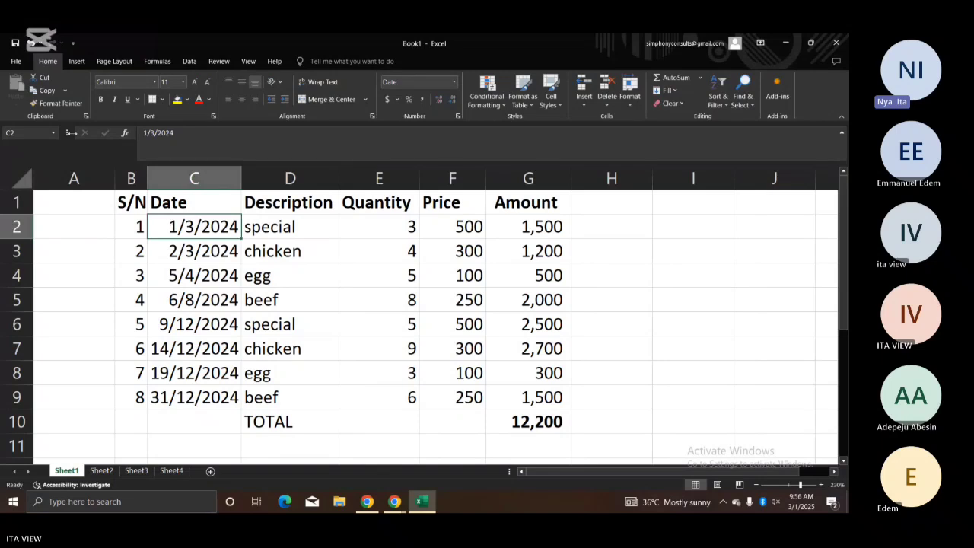
click(55, 104)
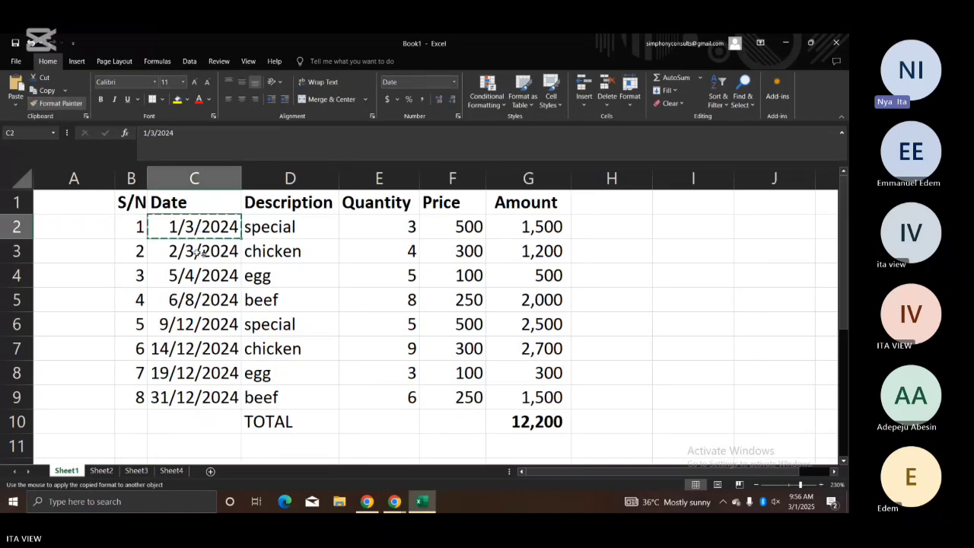
drag(197, 252, 211, 397)
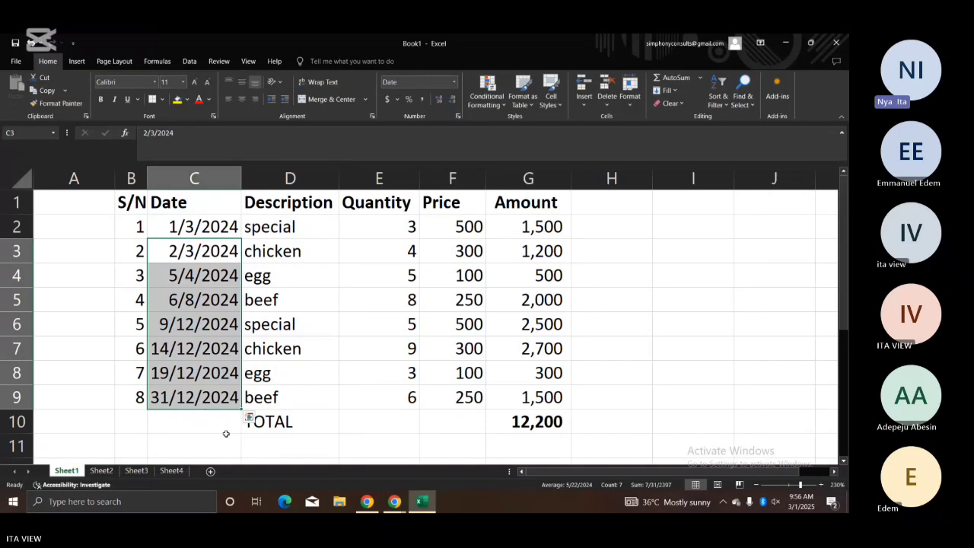
drag(225, 437, 224, 290)
click(224, 290)
click(236, 250)
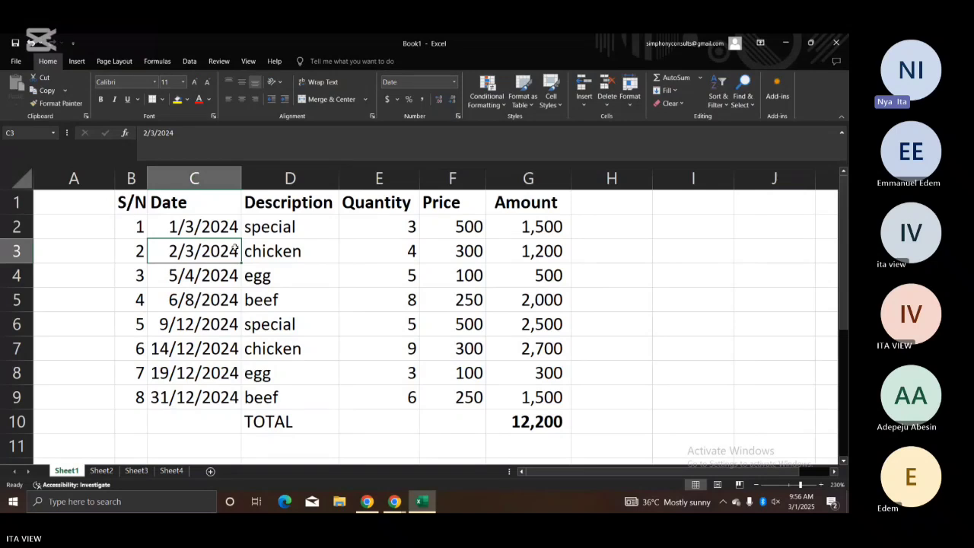
click(230, 279)
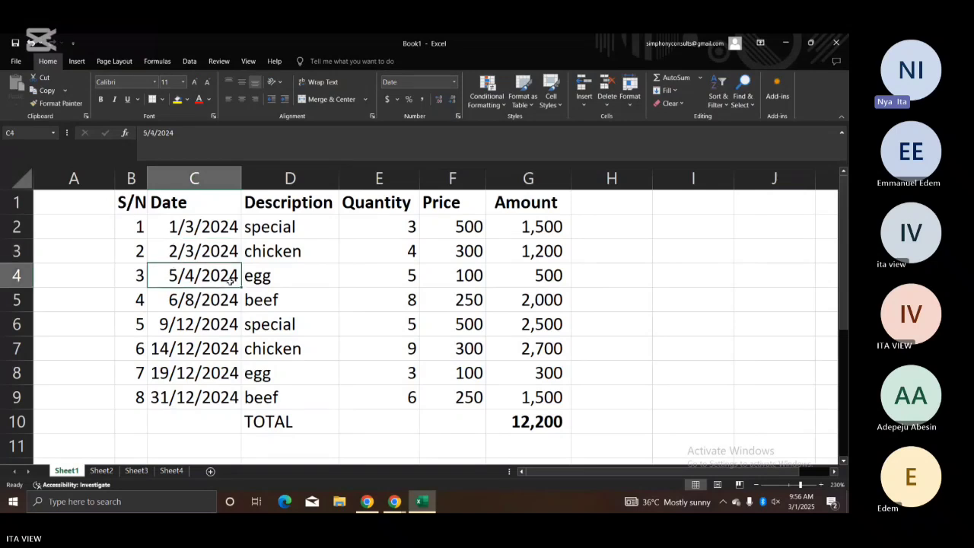
click(214, 352)
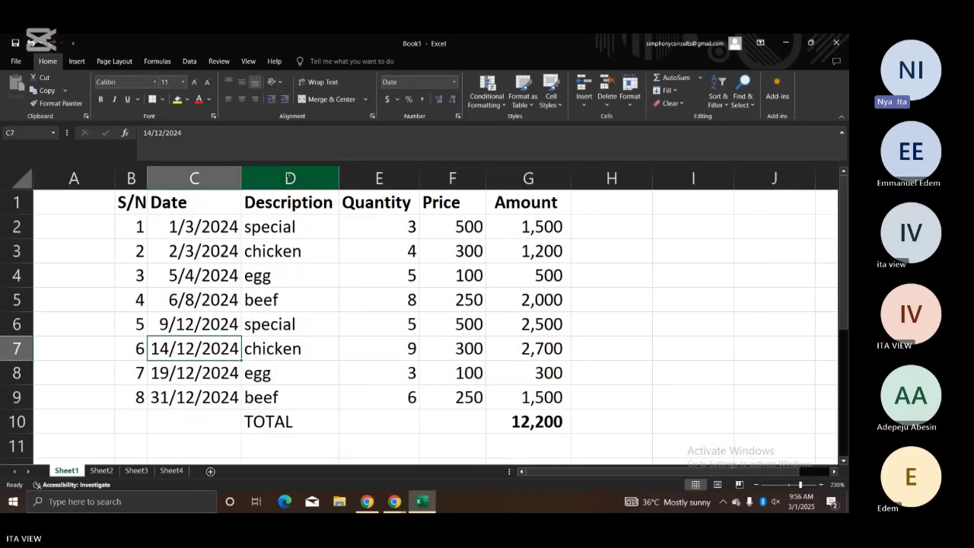
Step: Insert a new column before Description and give it the heading Month in D1
click(279, 170)
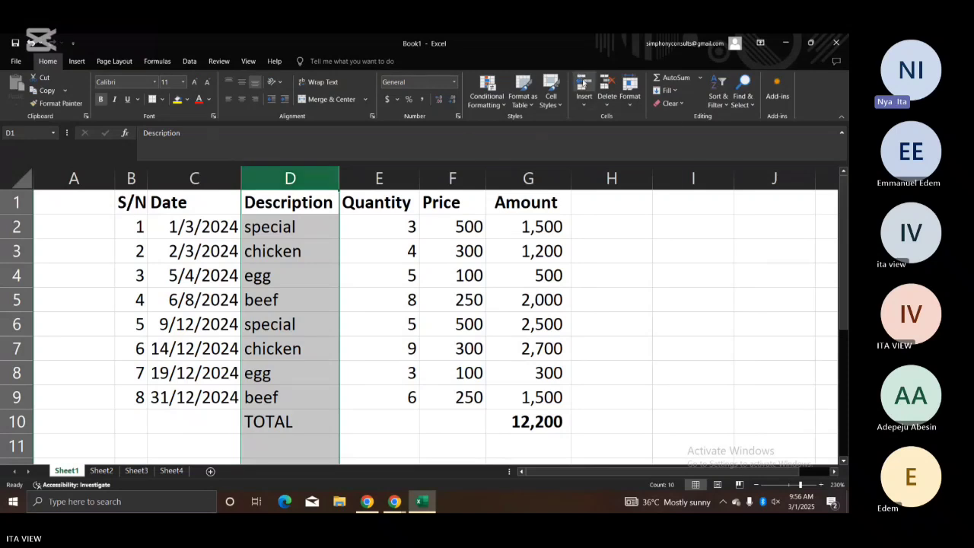
click(583, 87)
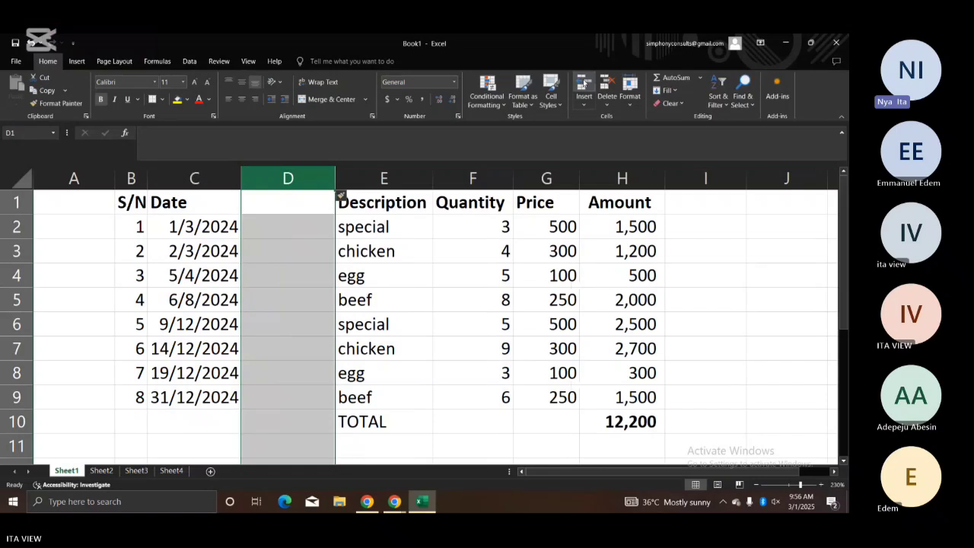
click(292, 220)
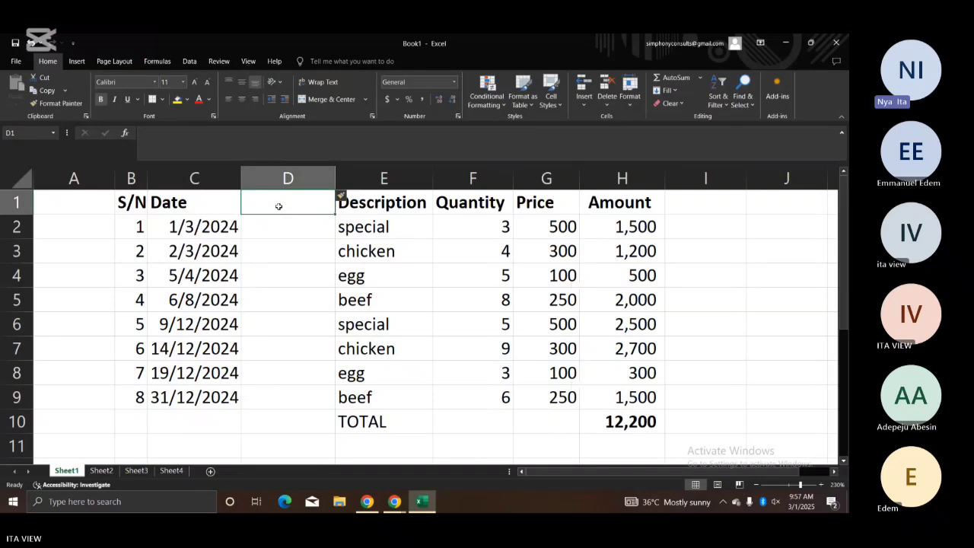
text(M)
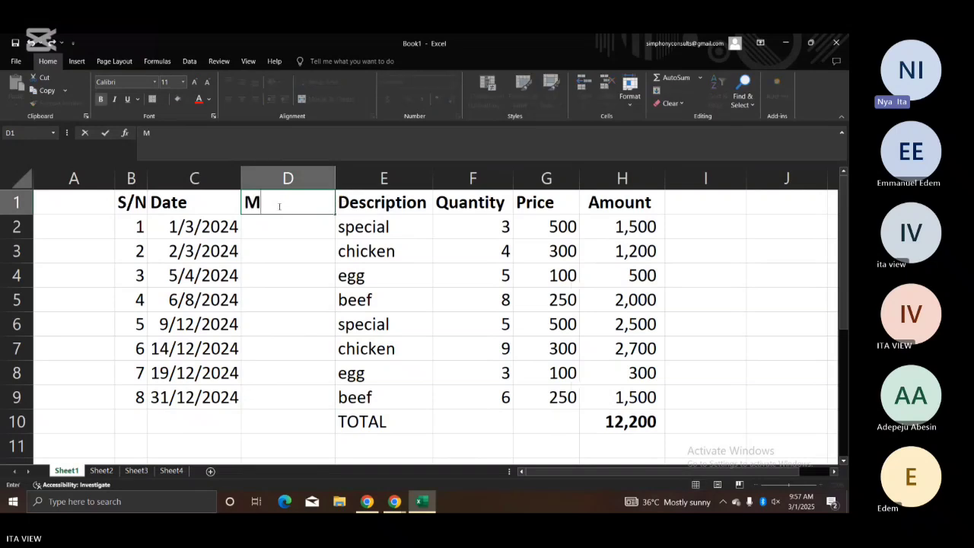
text(onth)
Step: Enter the formula =MONTH(C2) in D2 to extract the first record's month
click(300, 222)
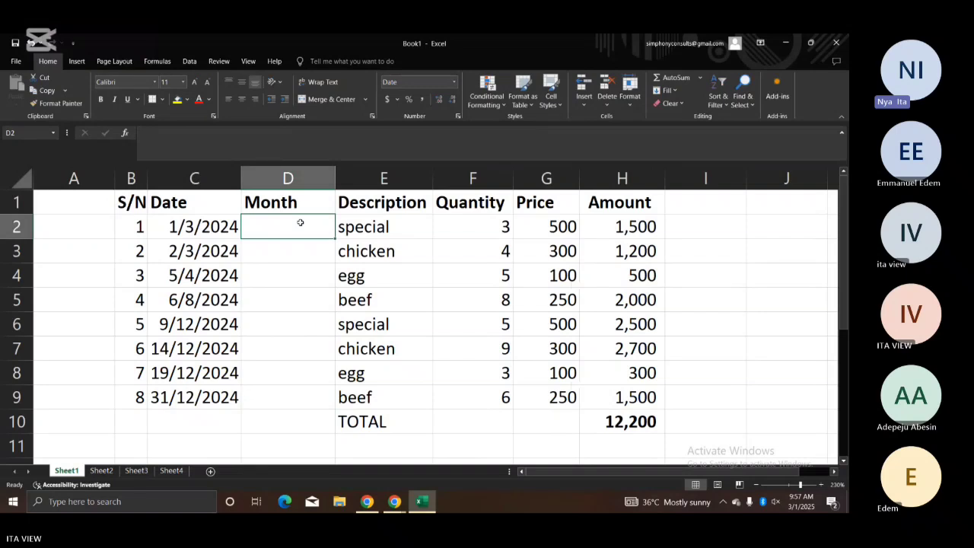
text(=)
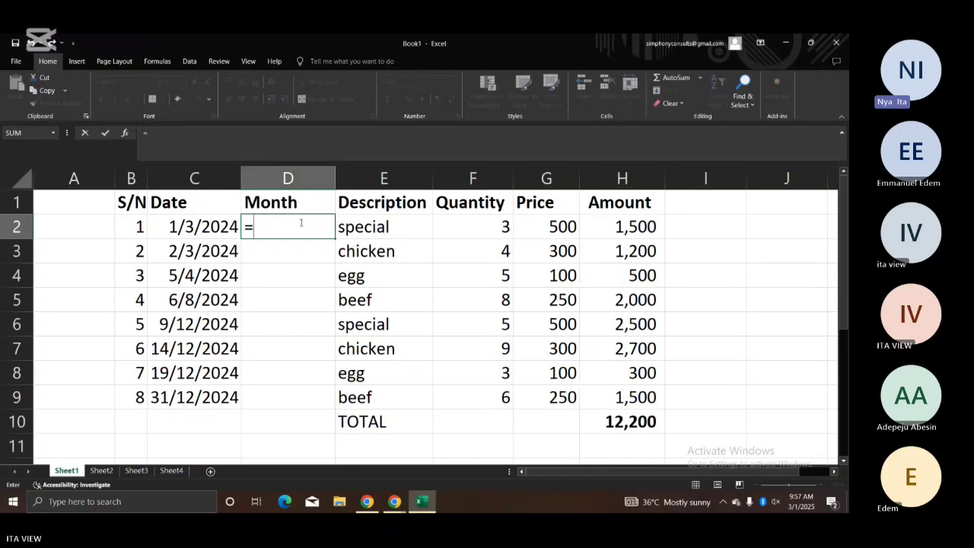
text(month)
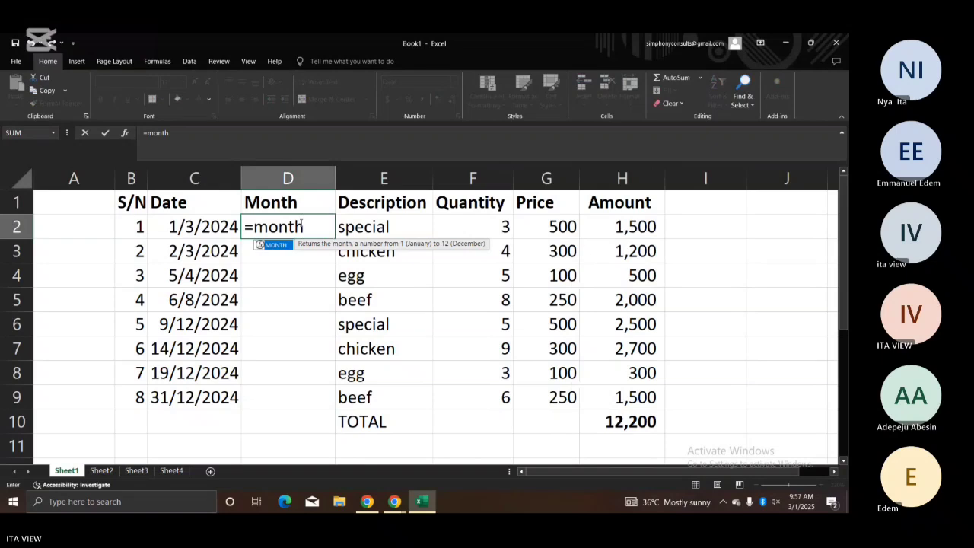
text(()
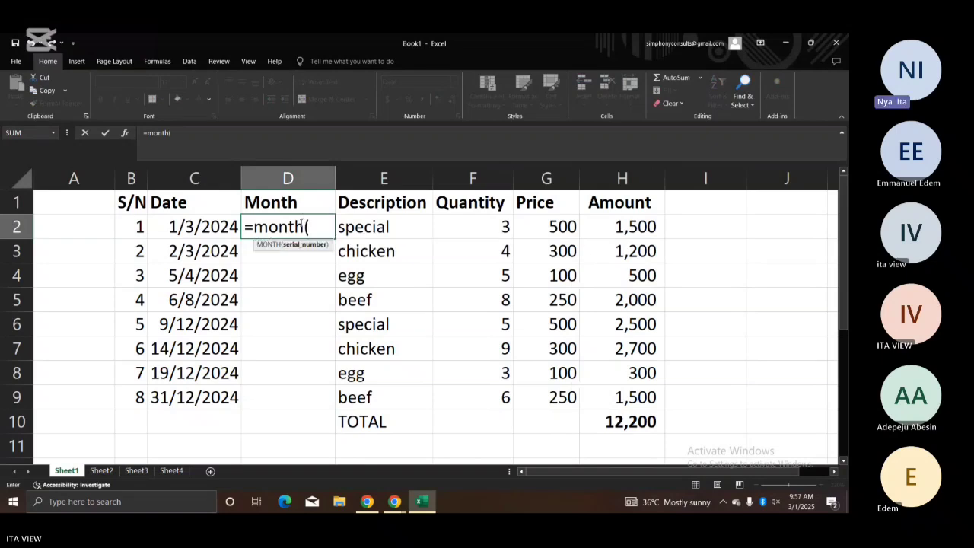
click(207, 226)
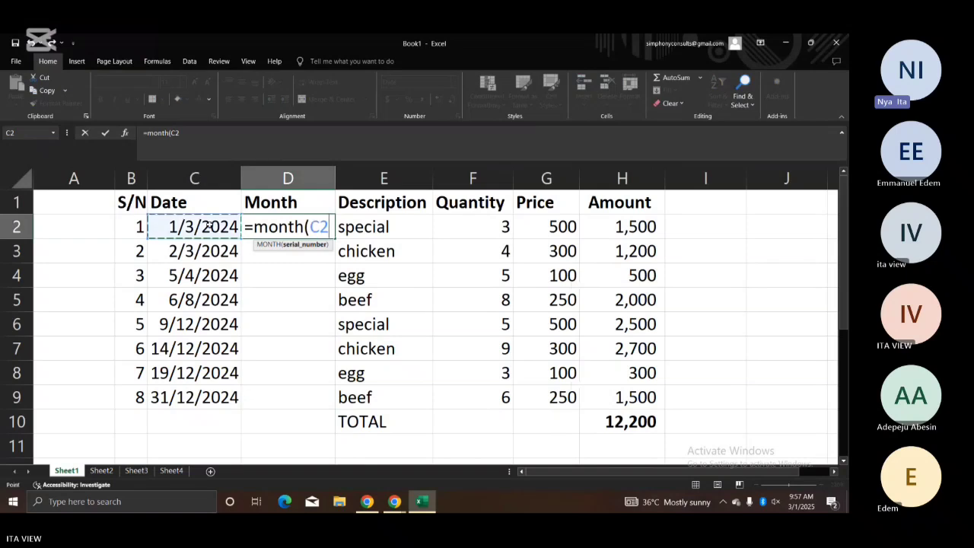
text())
key(Return)
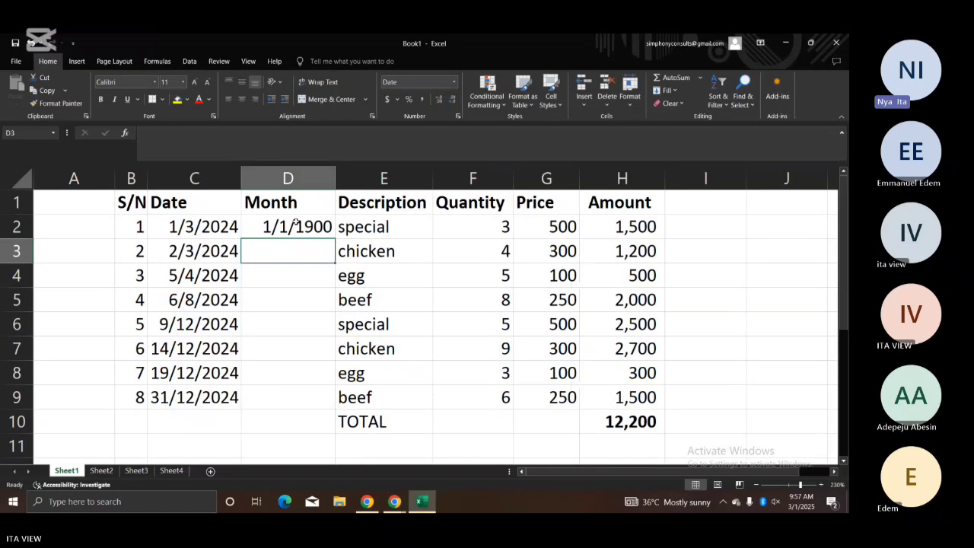
Step: Clear the formula from D2 and the Month heading from D1
click(321, 227)
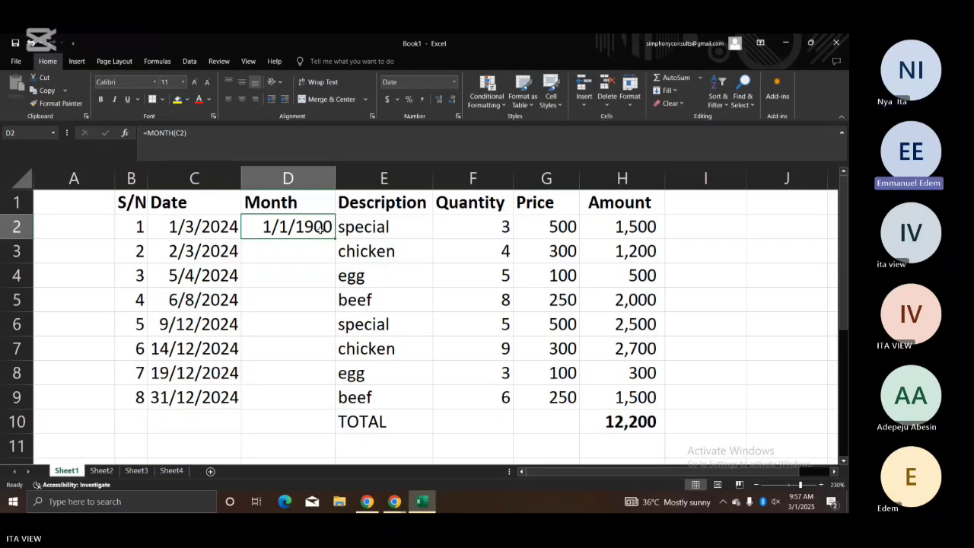
key(Delete)
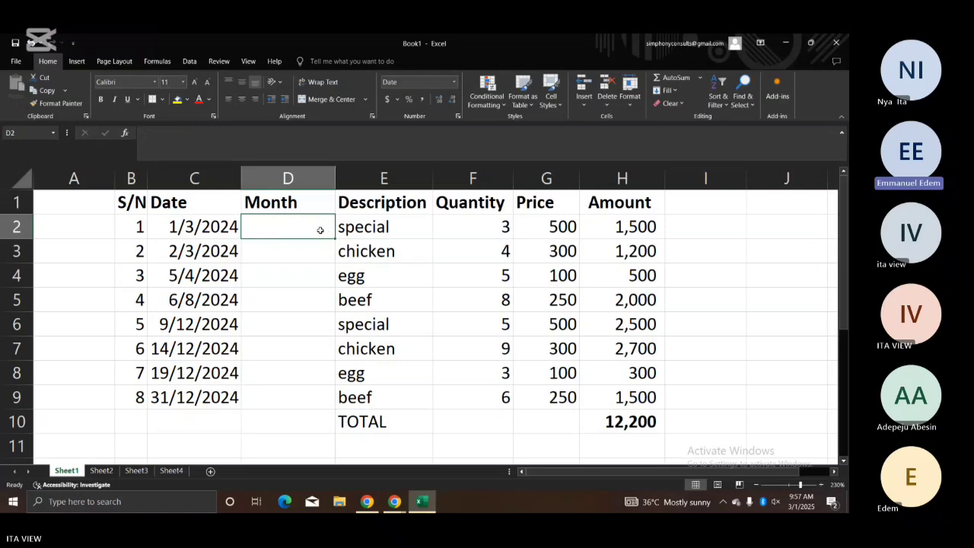
key(Return)
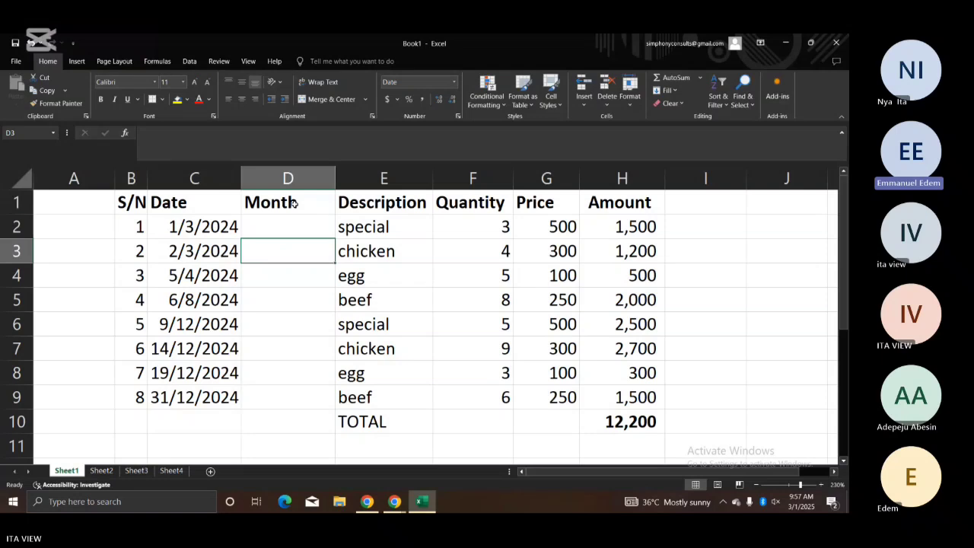
click(291, 204)
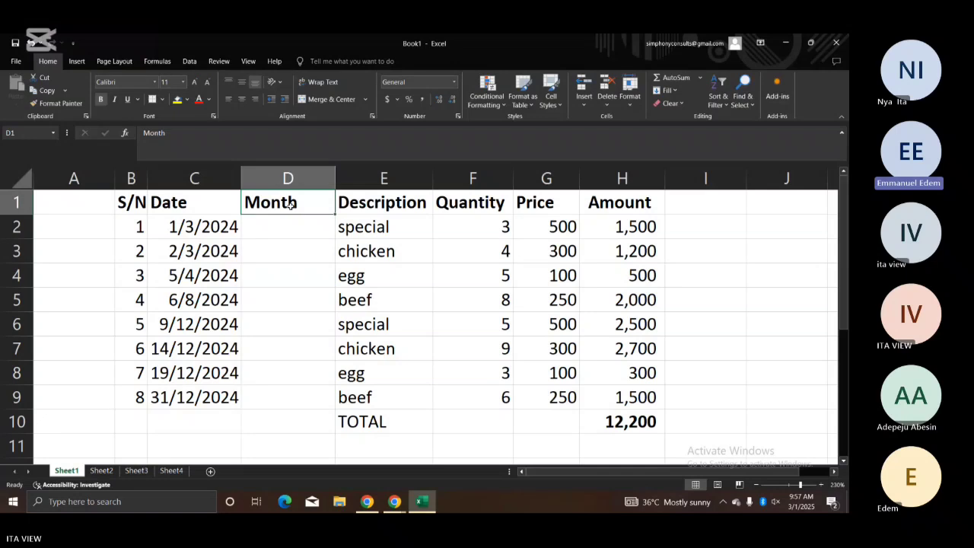
click(293, 247)
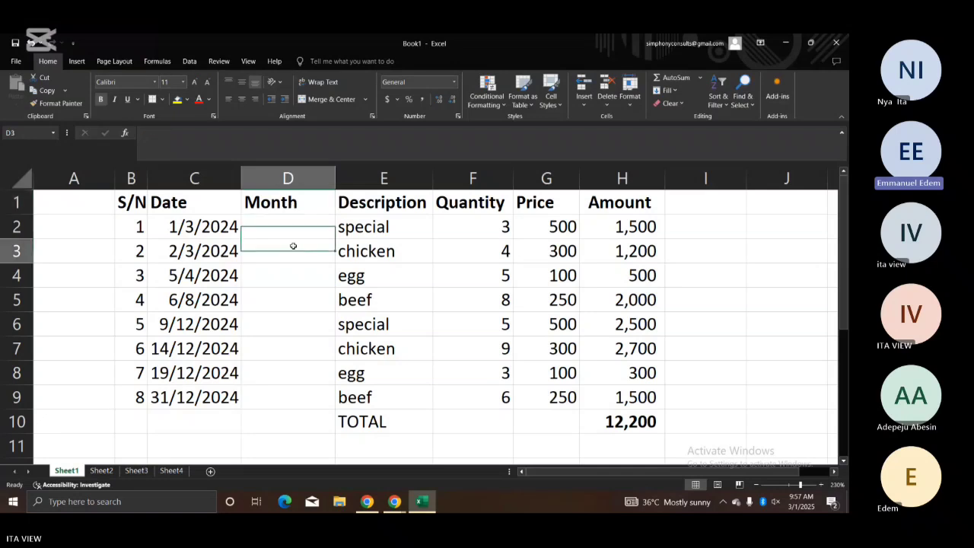
click(295, 226)
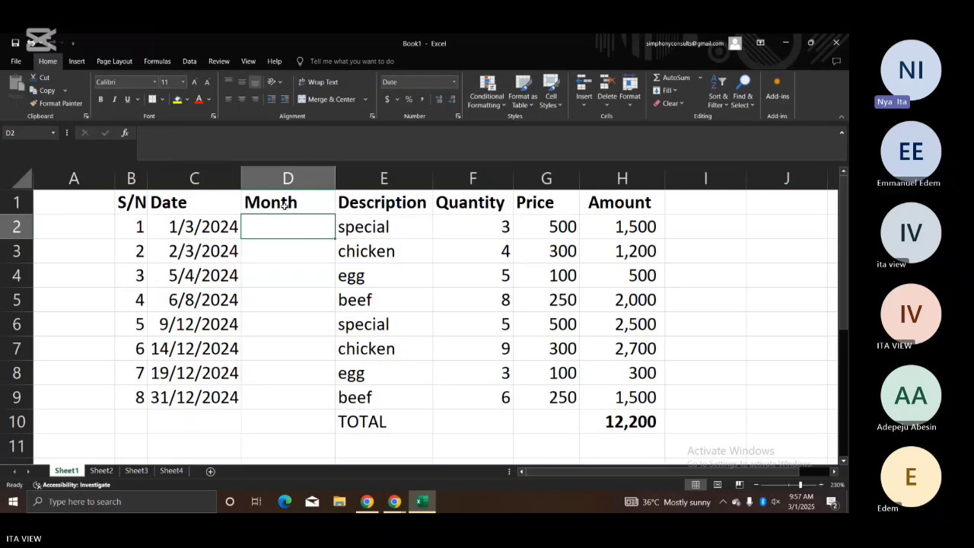
click(284, 204)
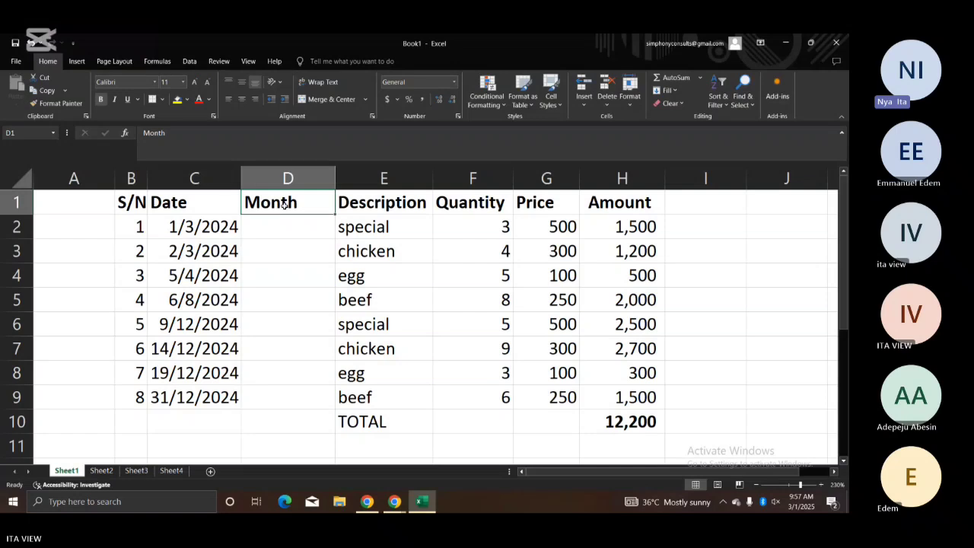
double_click(284, 204)
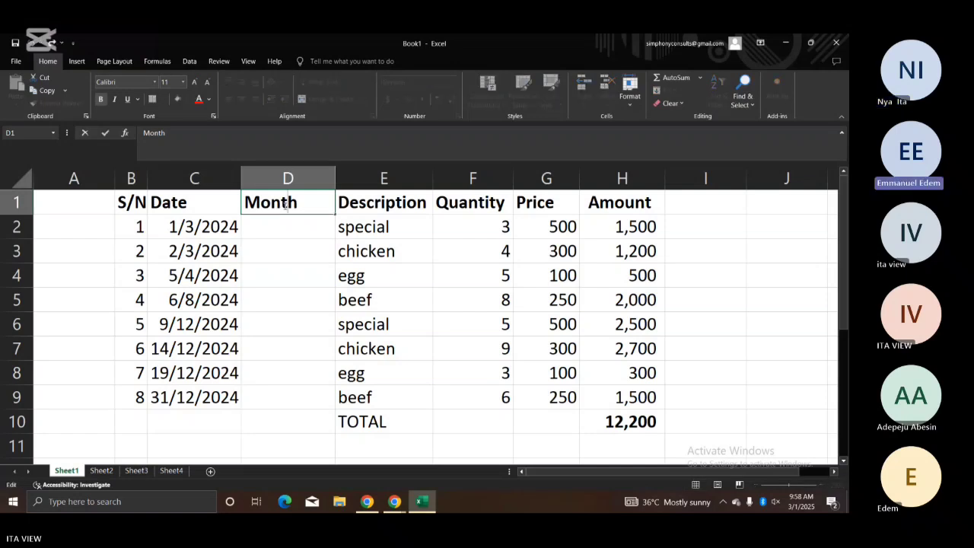
key(Escape)
key(Delete)
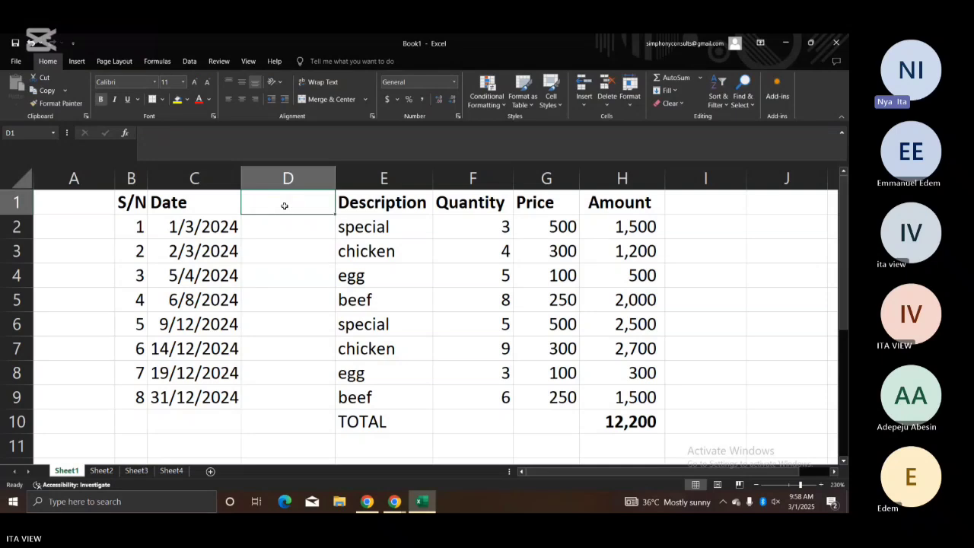
Step: Delete the empty column D between Date and Description
click(293, 252)
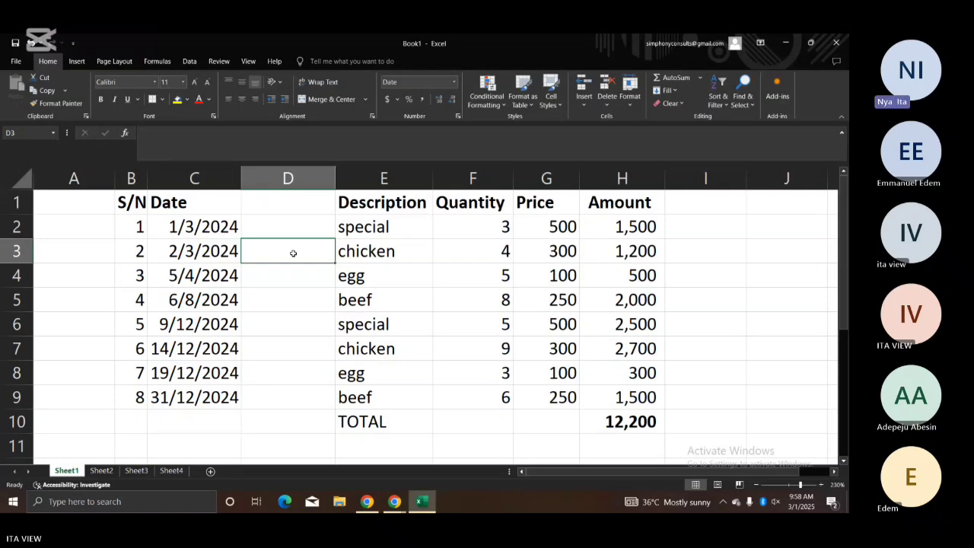
click(324, 211)
click(316, 239)
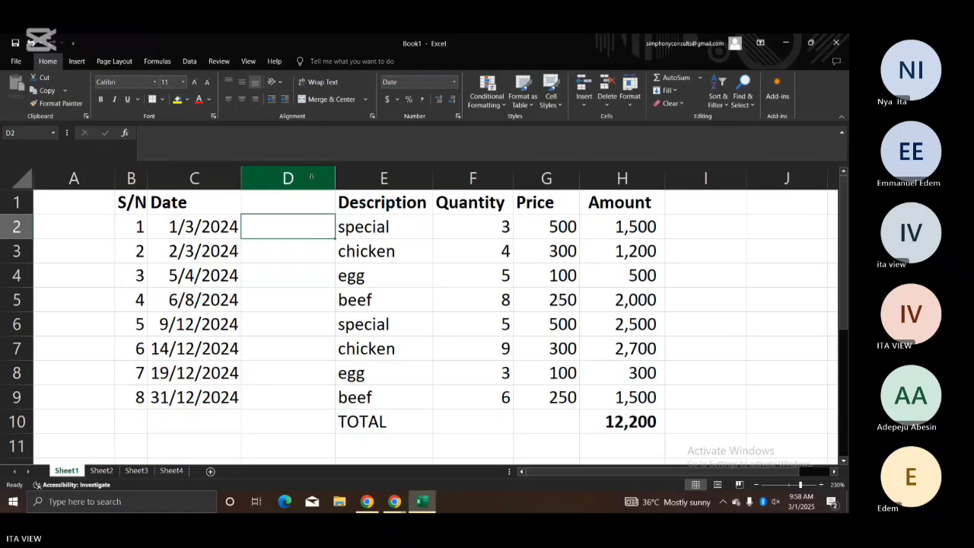
click(288, 178)
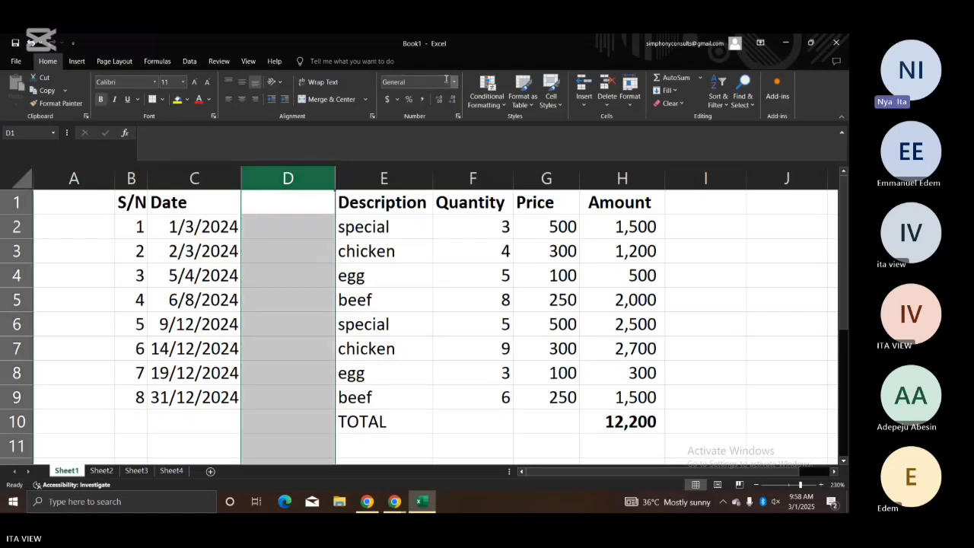
click(606, 82)
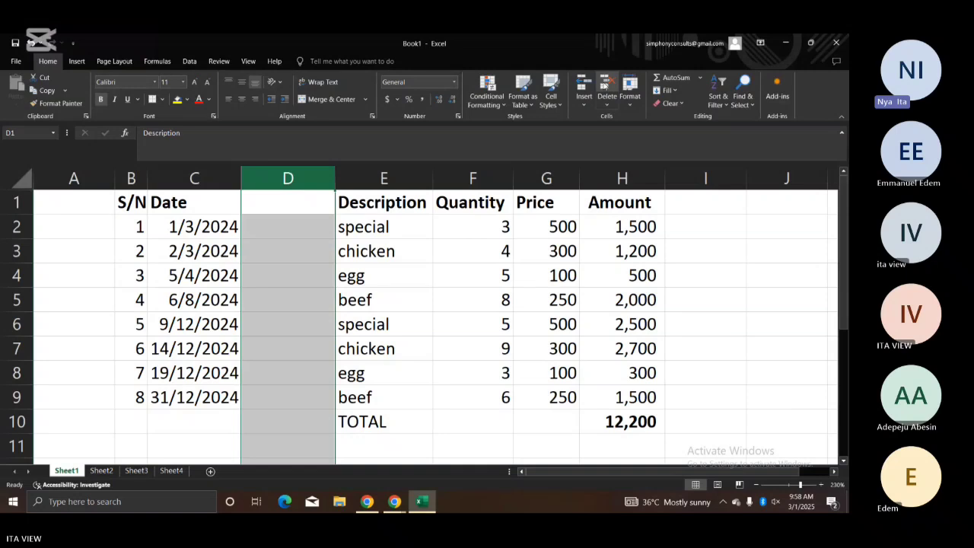
click(384, 266)
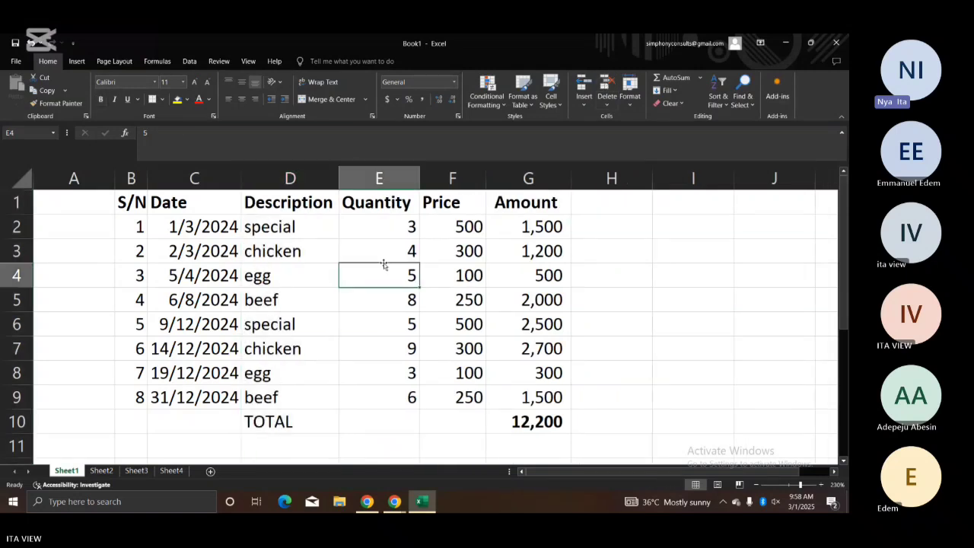
click(346, 221)
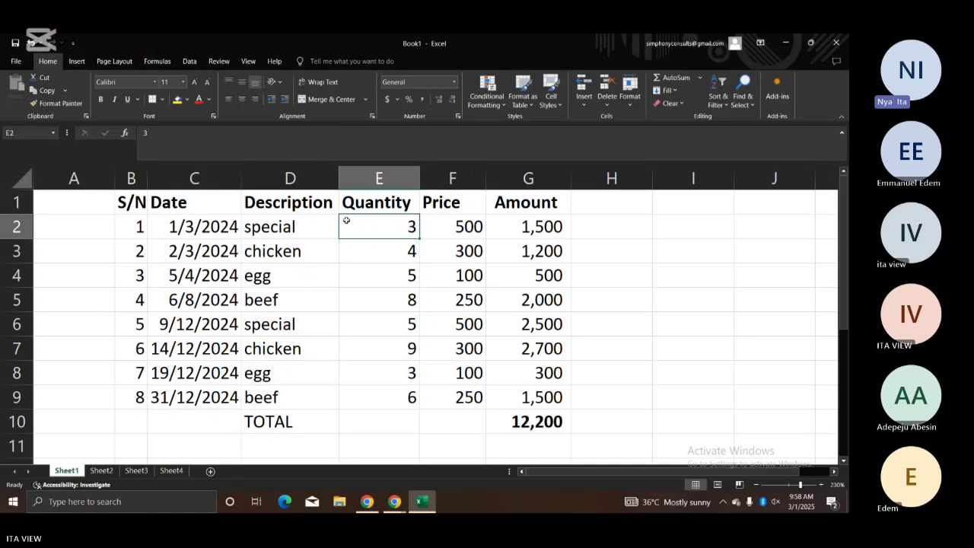
Step: Insert a blank column between Date and Description
click(310, 272)
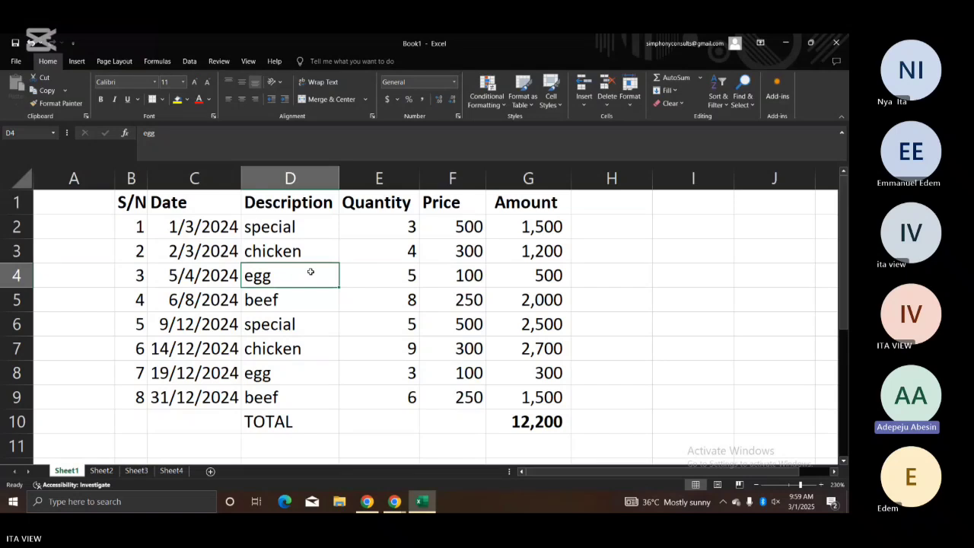
click(276, 179)
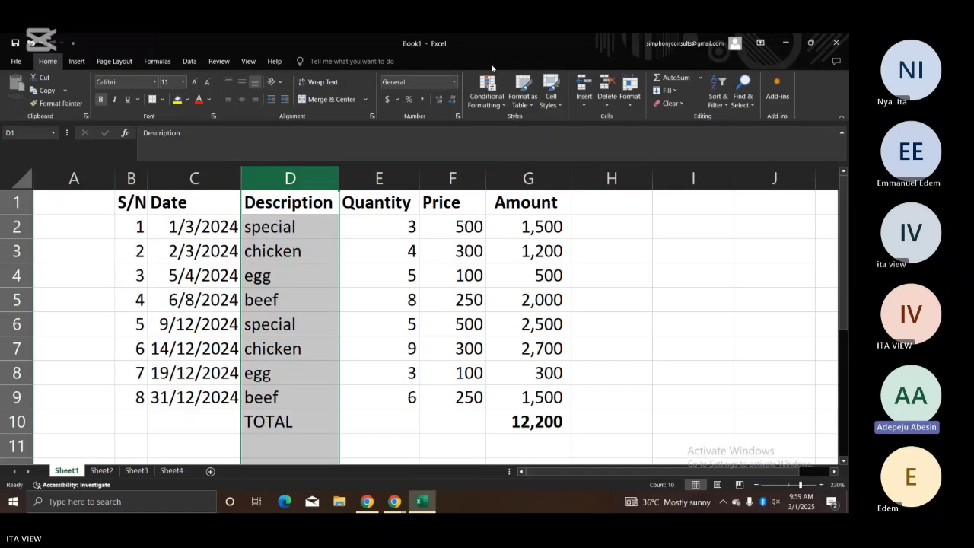
click(584, 85)
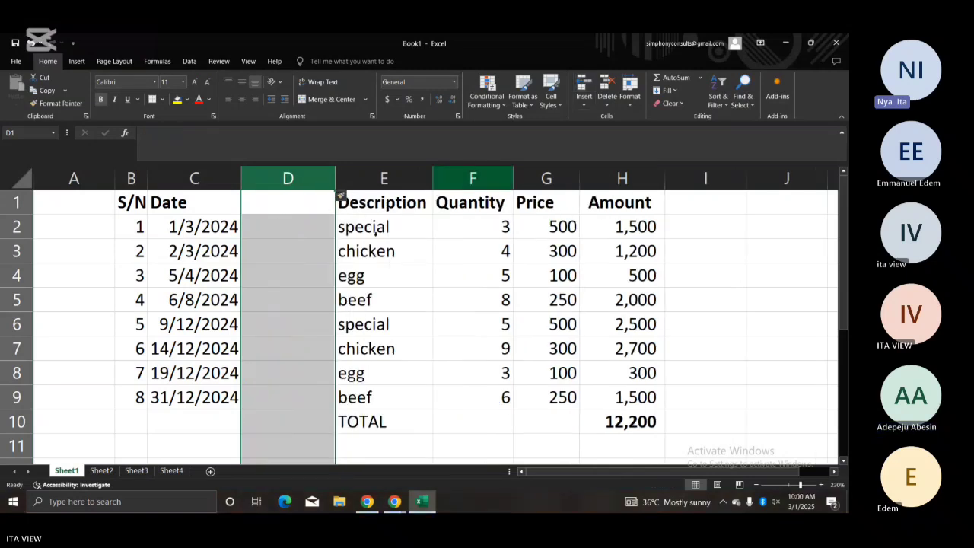
click(290, 254)
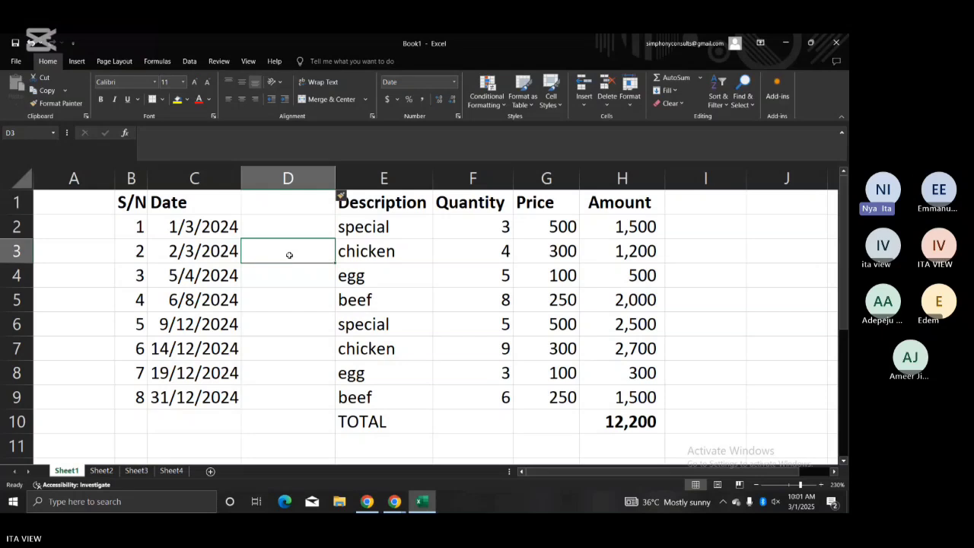
click(366, 256)
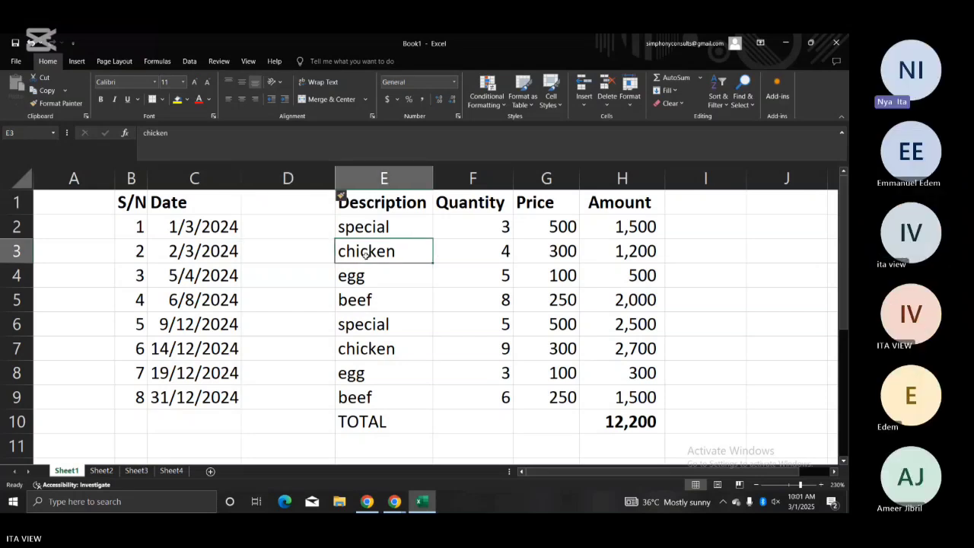
click(301, 254)
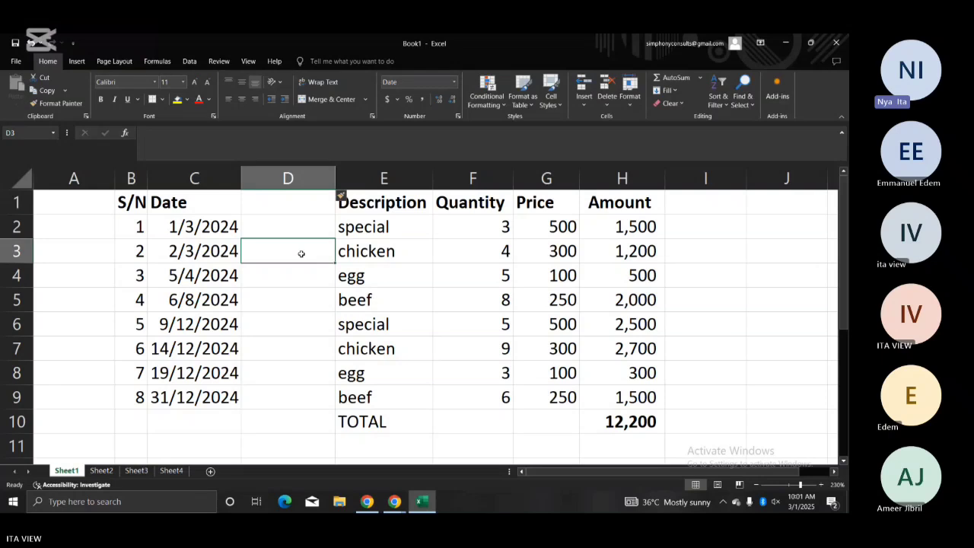
Step: Delete the blank column D so that Description directly follows Date
click(297, 201)
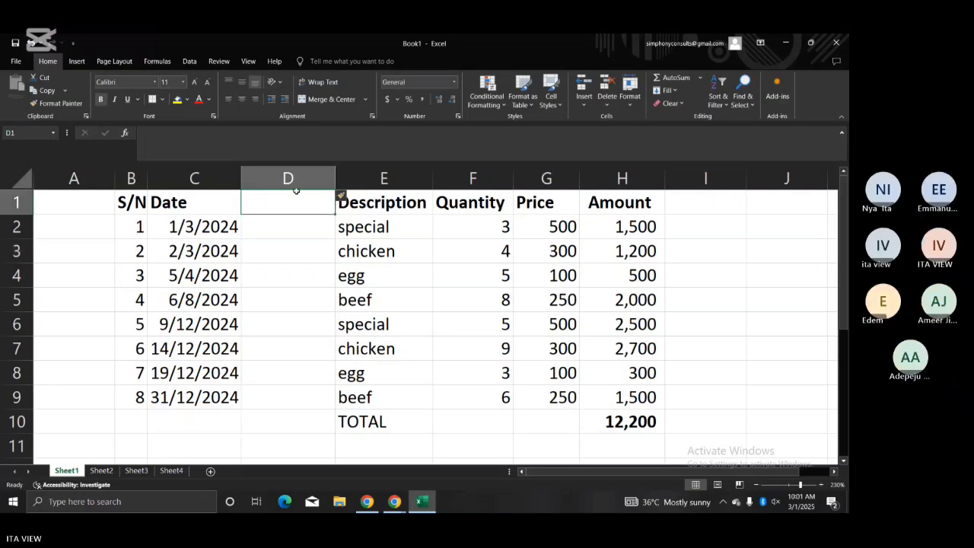
click(288, 178)
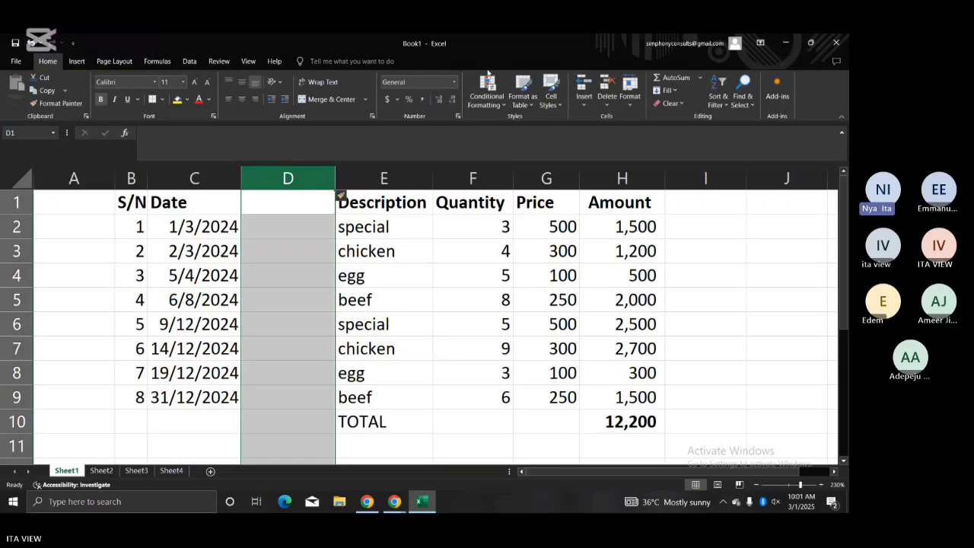
click(607, 89)
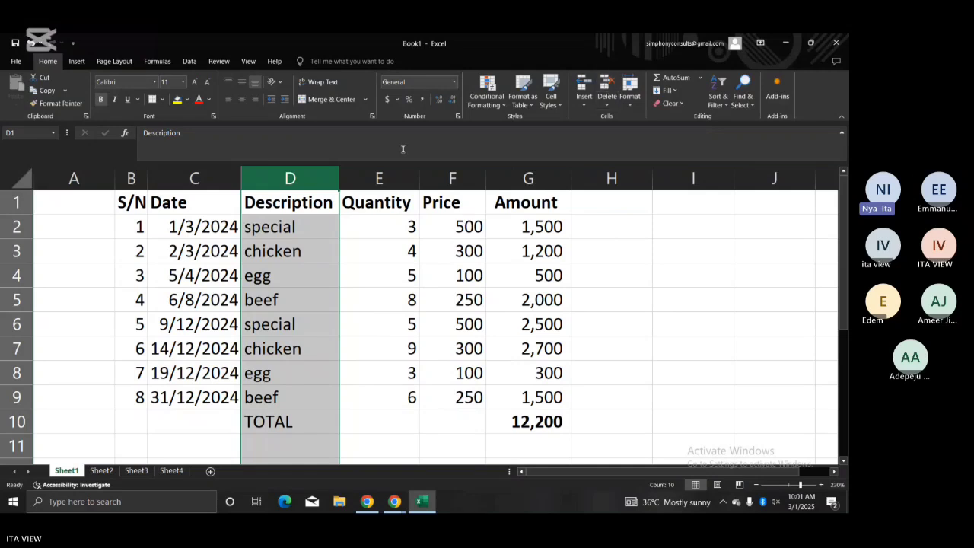
click(380, 177)
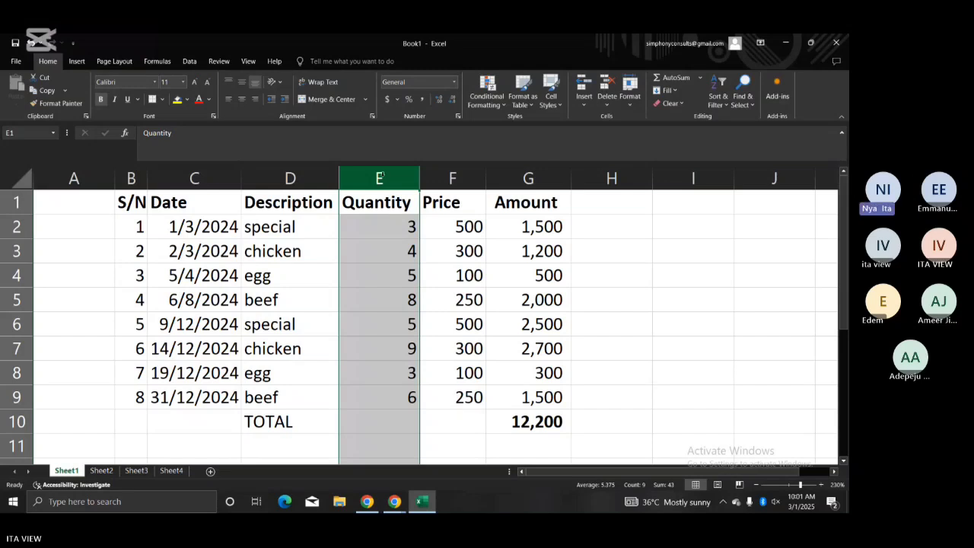
right_click(382, 174)
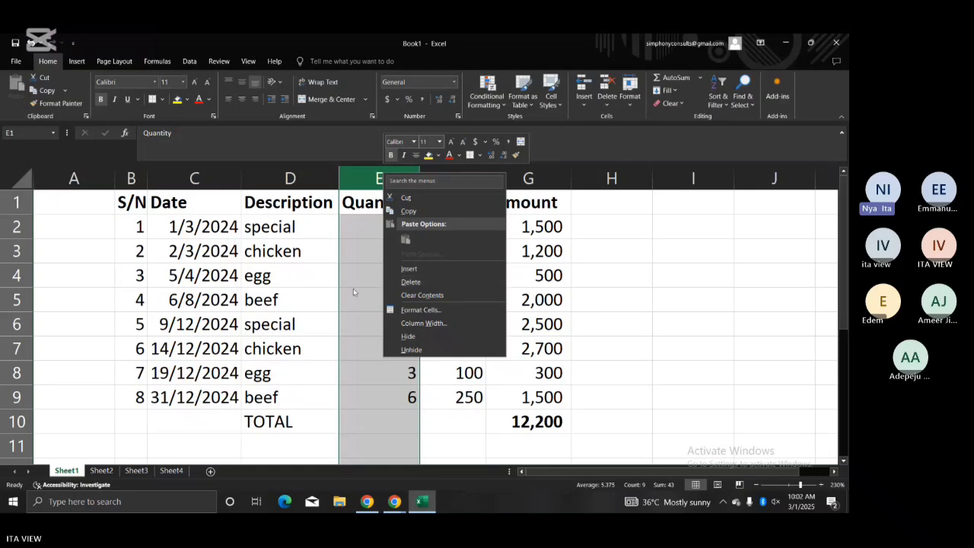
key(Escape)
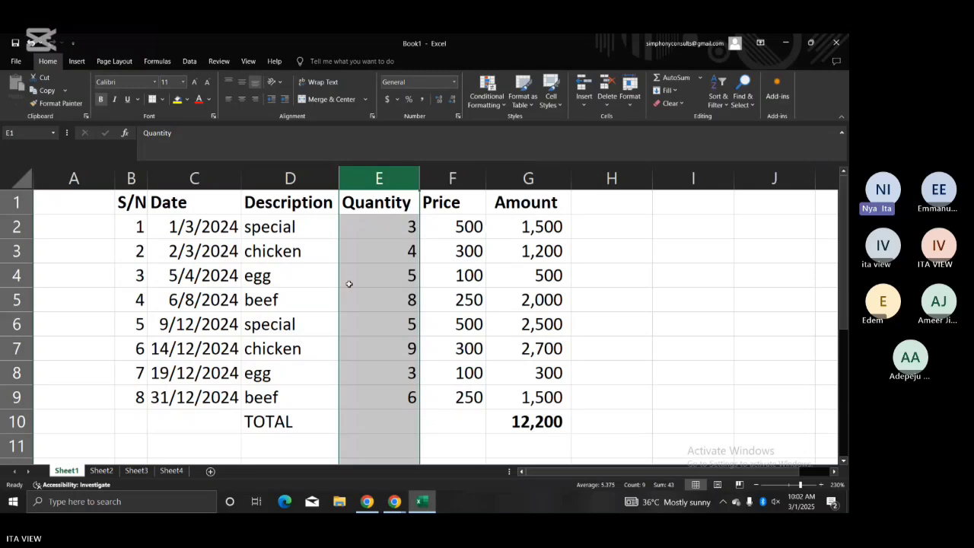
click(349, 284)
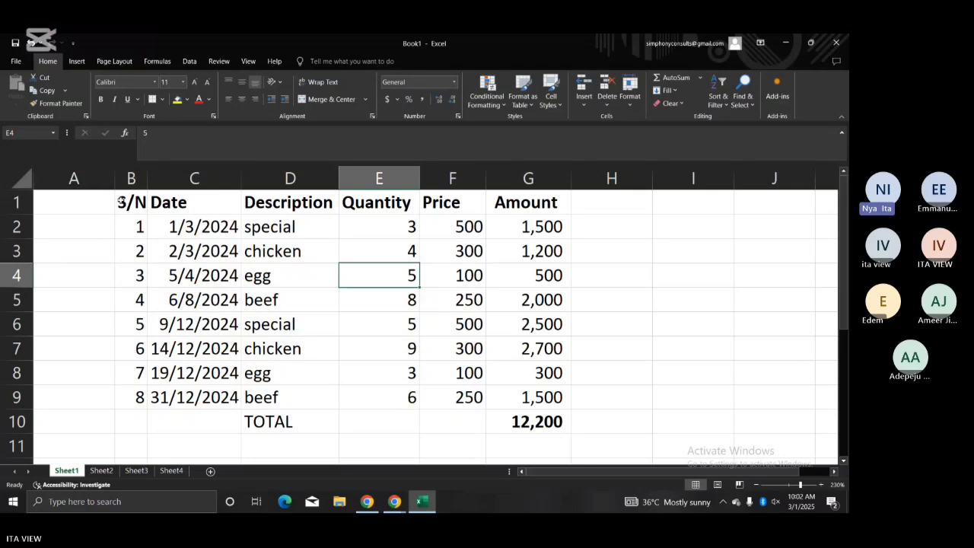
Step: Format the range B1:G10 as a table with headers, using the blue banded Medium style with a dark blue header row
drag(120, 199, 547, 428)
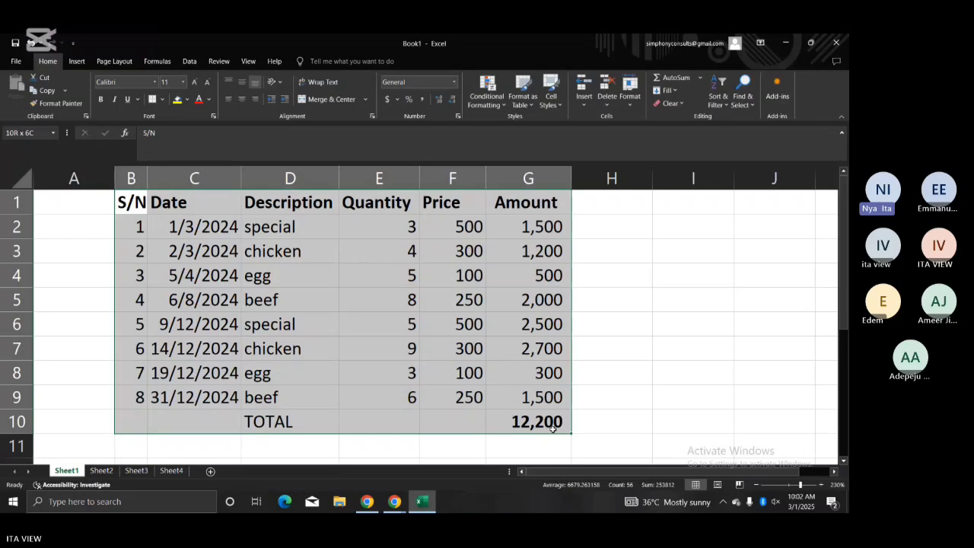
drag(561, 433, 568, 432)
click(115, 61)
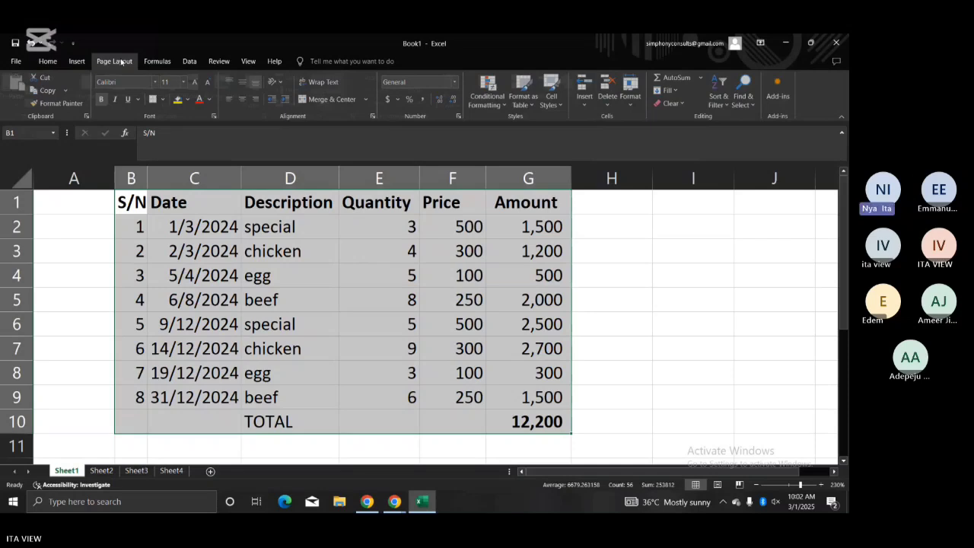
click(52, 62)
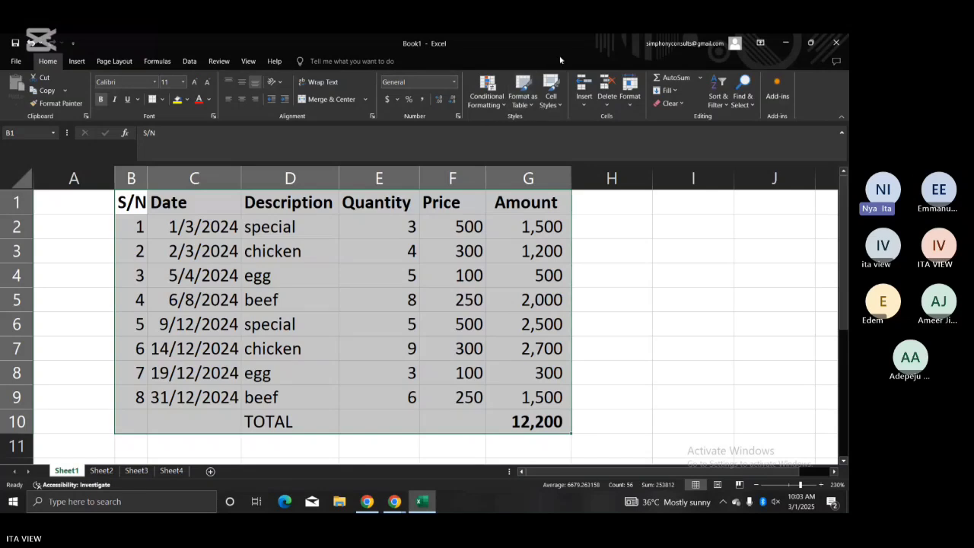
click(525, 103)
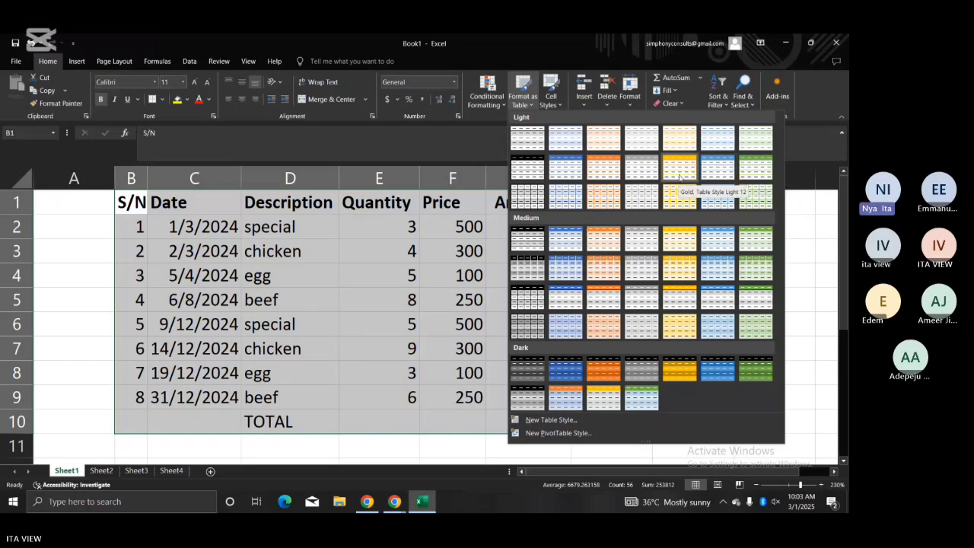
click(571, 267)
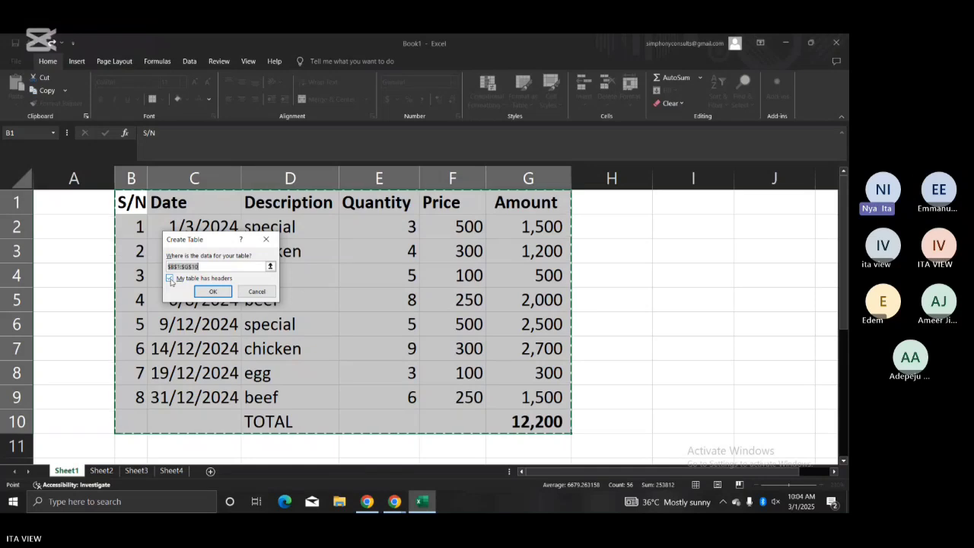
key(Tab)
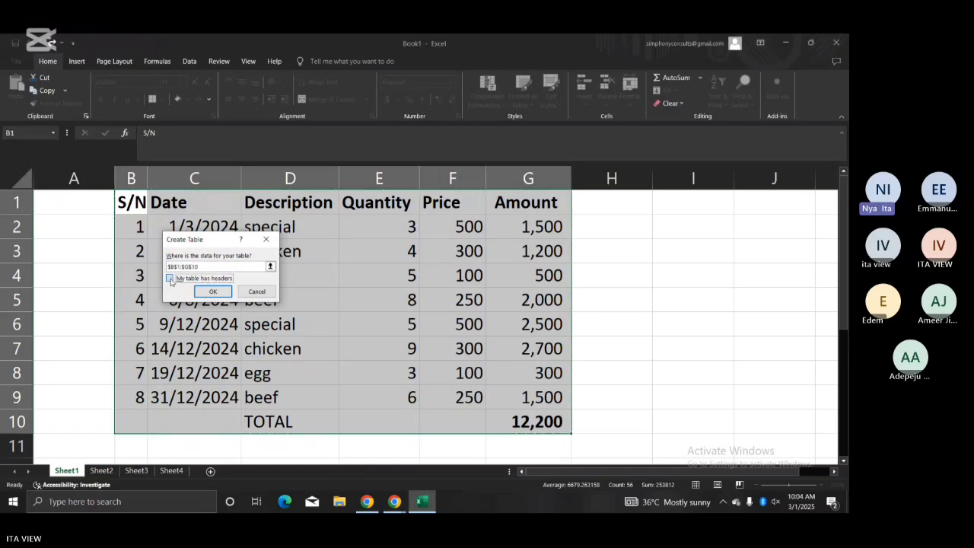
click(170, 279)
click(171, 279)
click(212, 291)
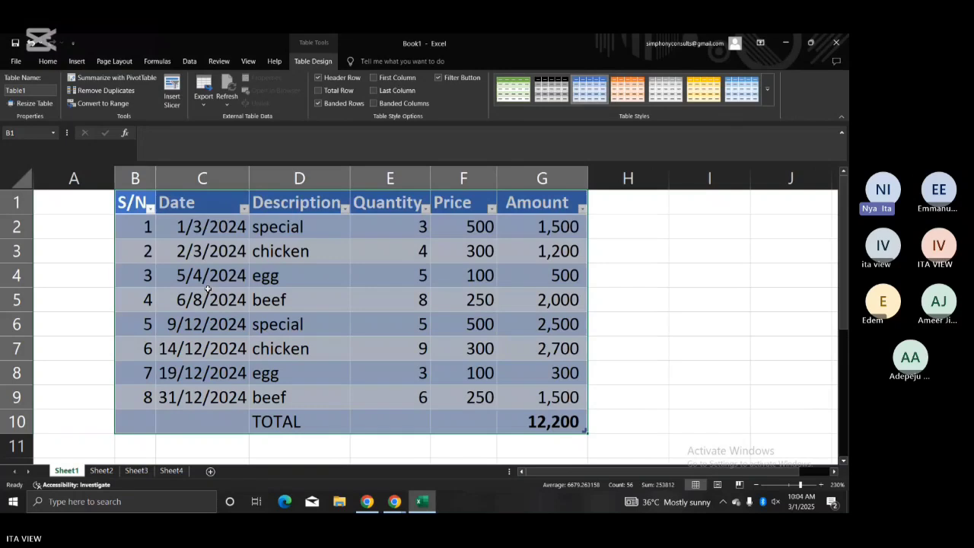
click(618, 278)
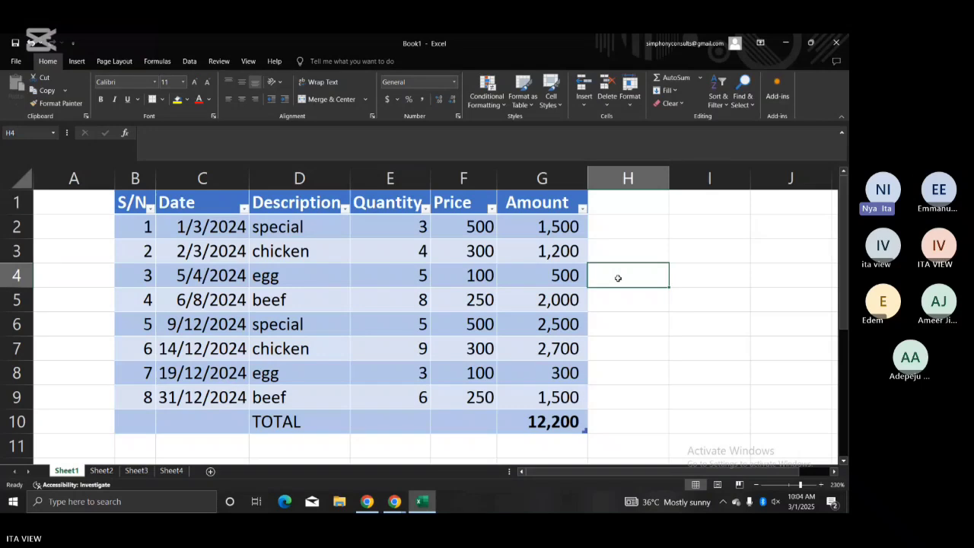
Step: Rename the Sheet1 worksheet as "2024 sales"
double_click(66, 473)
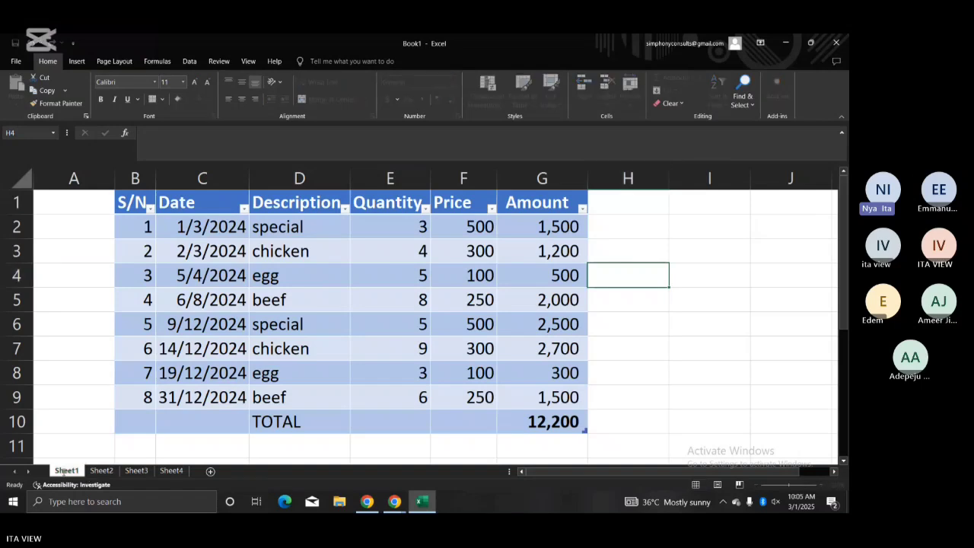
click(69, 418)
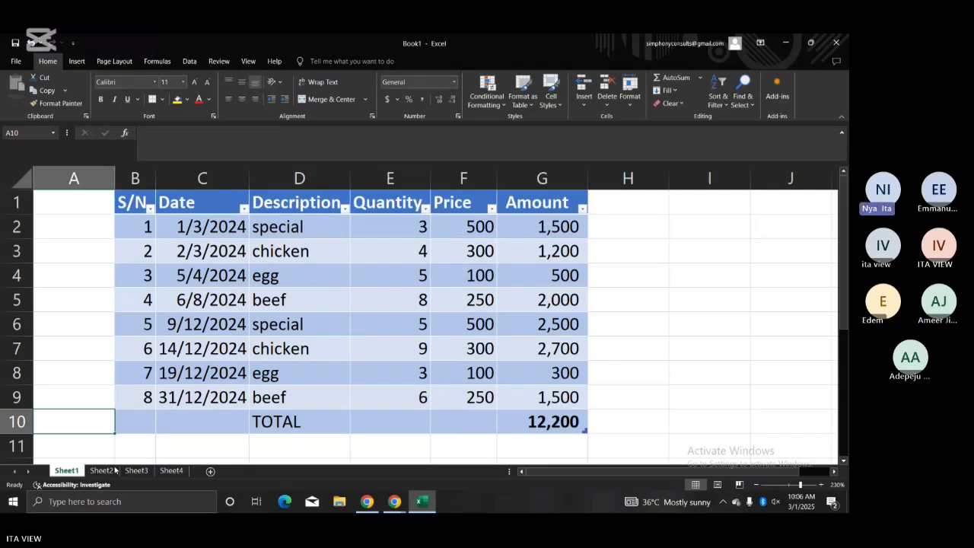
right_click(73, 472)
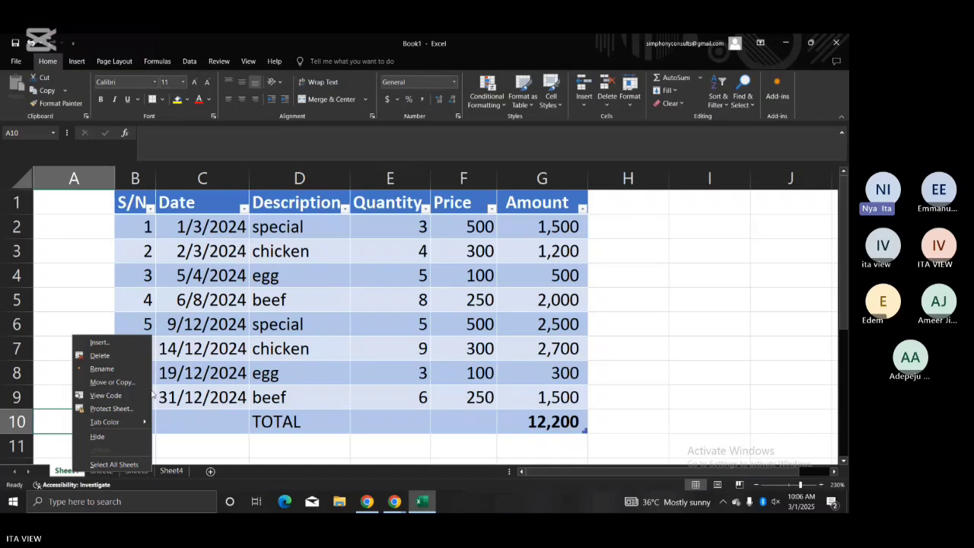
click(120, 367)
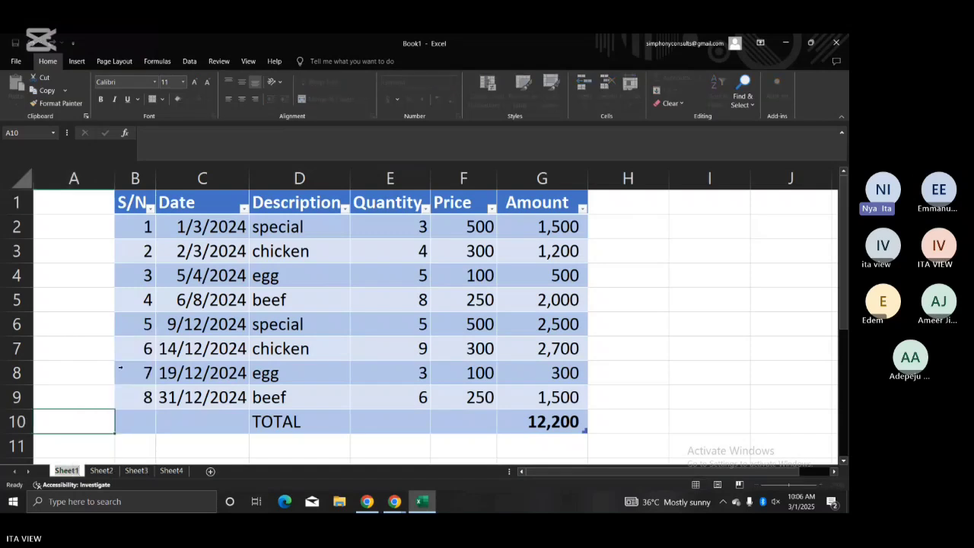
text(sales)
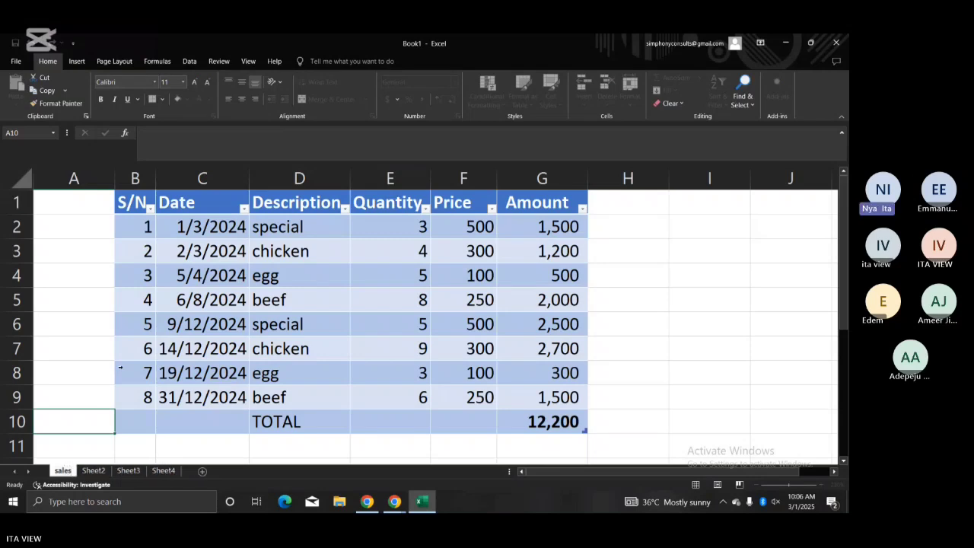
key(BackSpace)
key(BackSpace)
key(BackSpace)
key(BackSpace)
key(BackSpace)
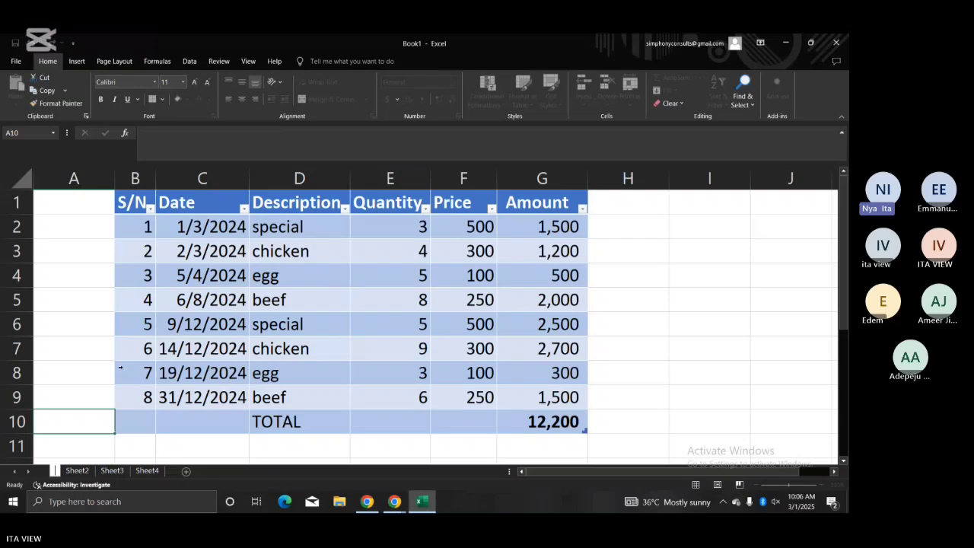
text(202)
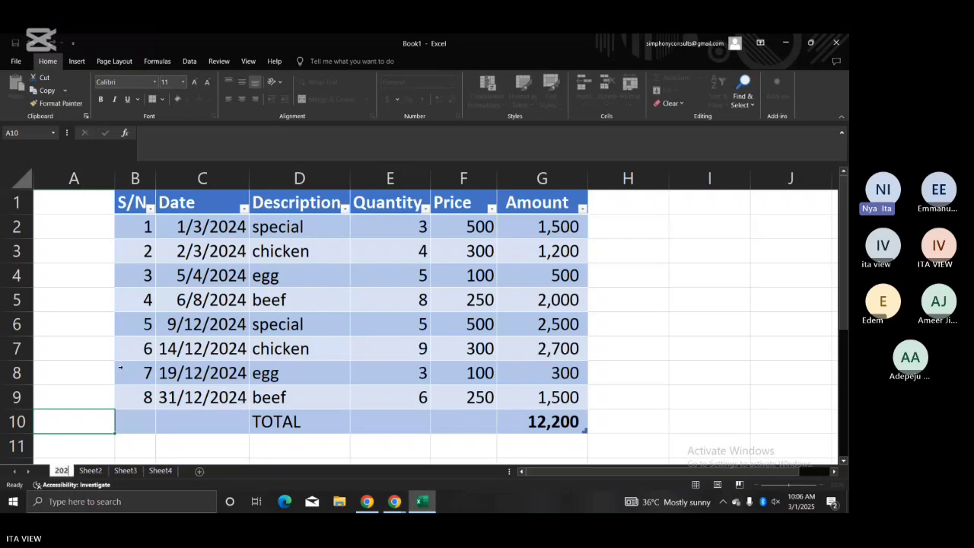
text(4 sal)
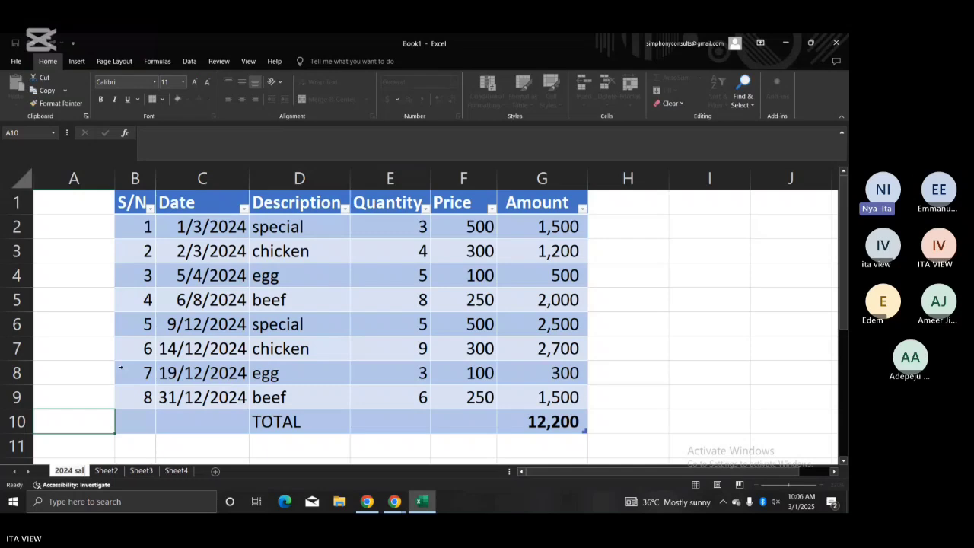
text(es)
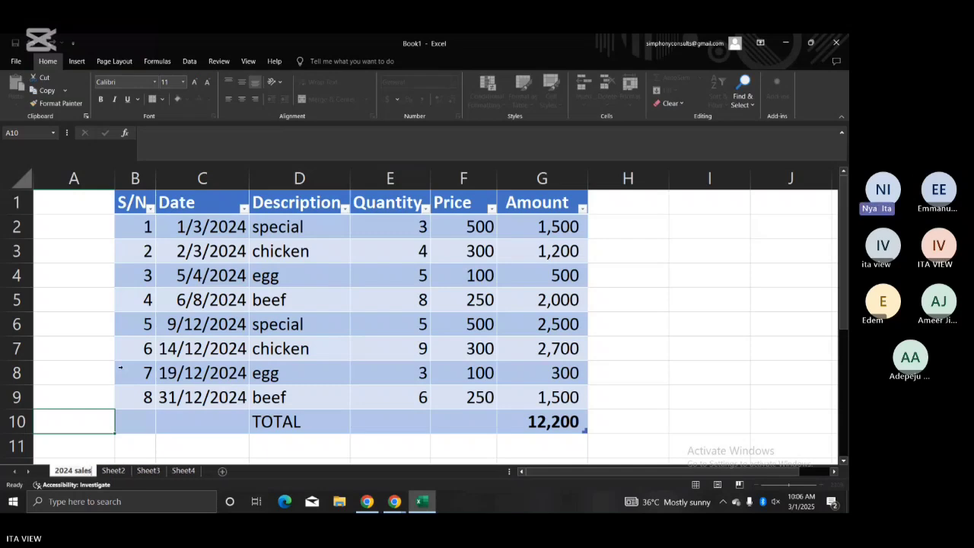
key(Return)
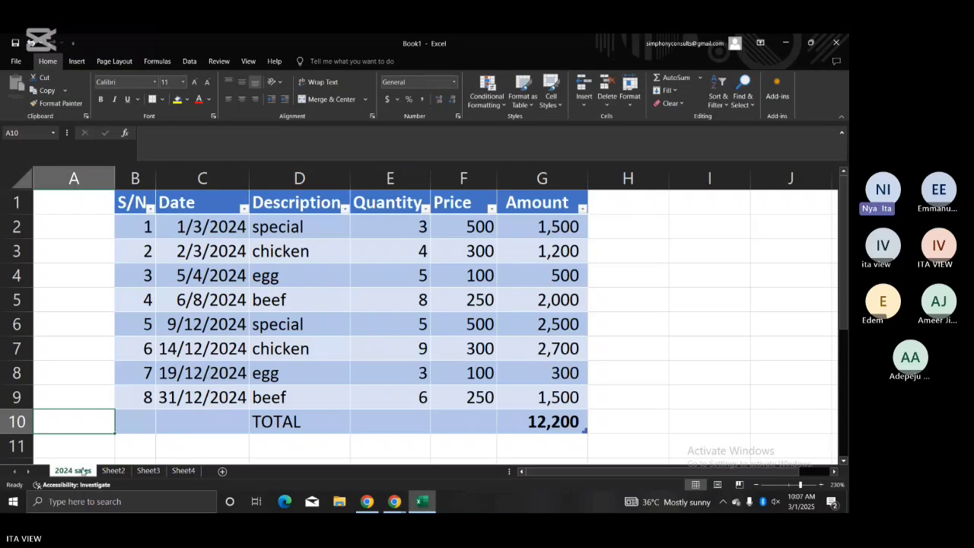
click(820, 485)
click(821, 485)
click(820, 485)
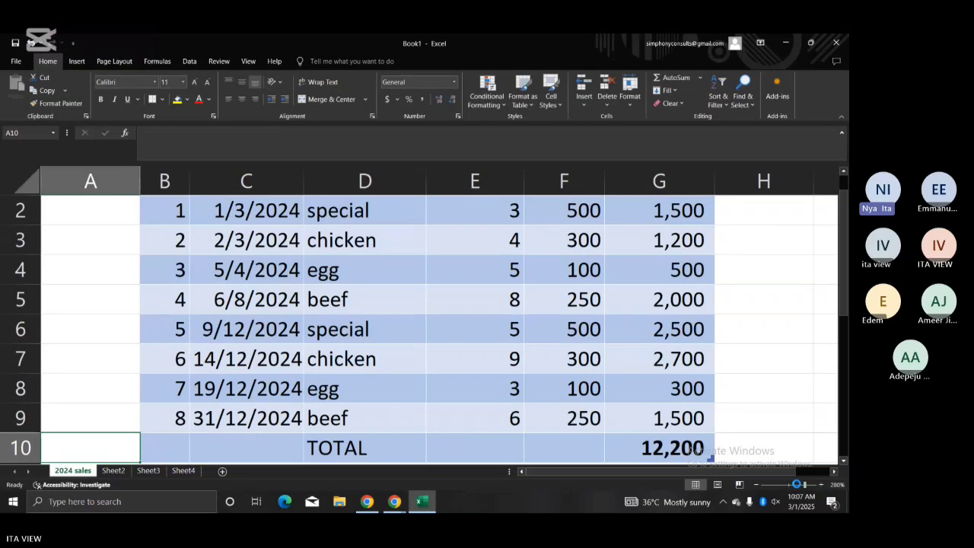
click(796, 485)
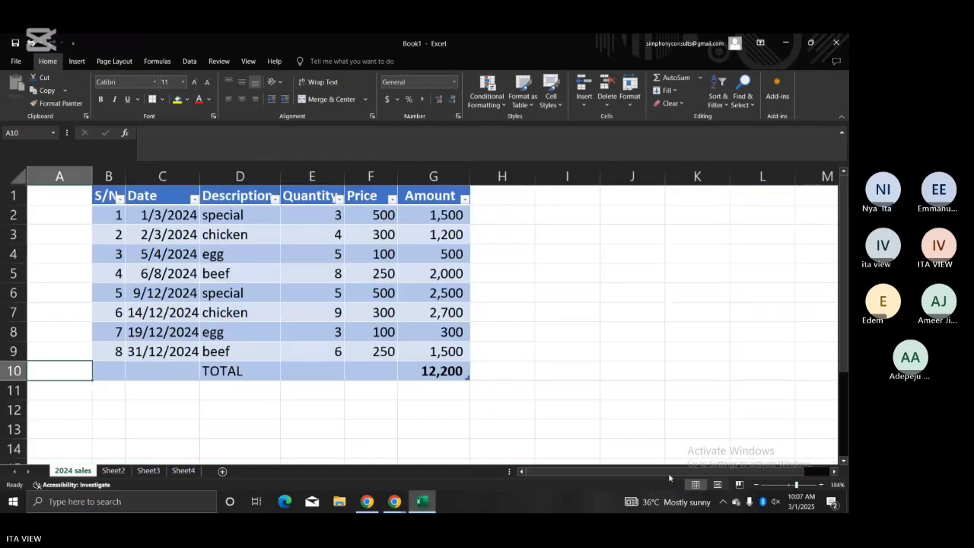
Step: Rename the Sheet2 worksheet as "2024 expenses"
click(116, 470)
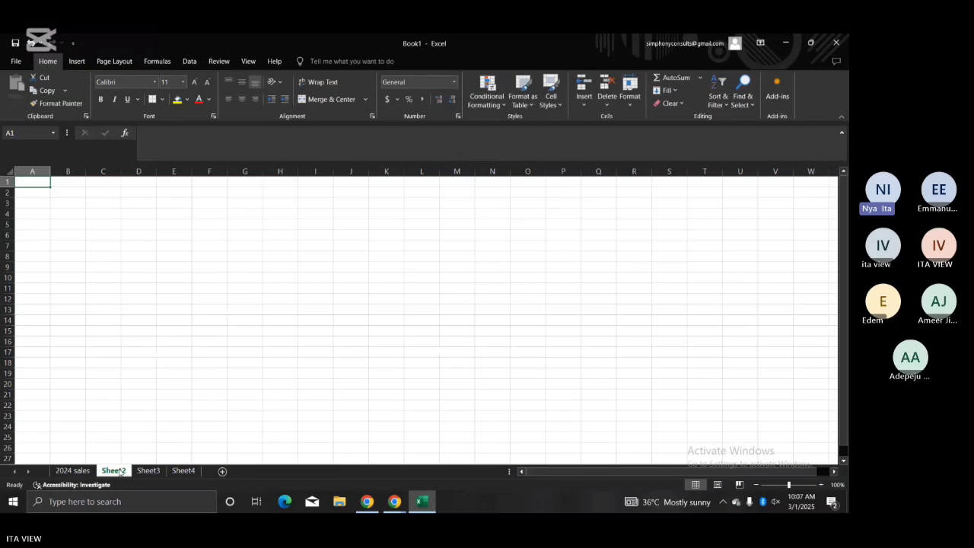
double_click(120, 472)
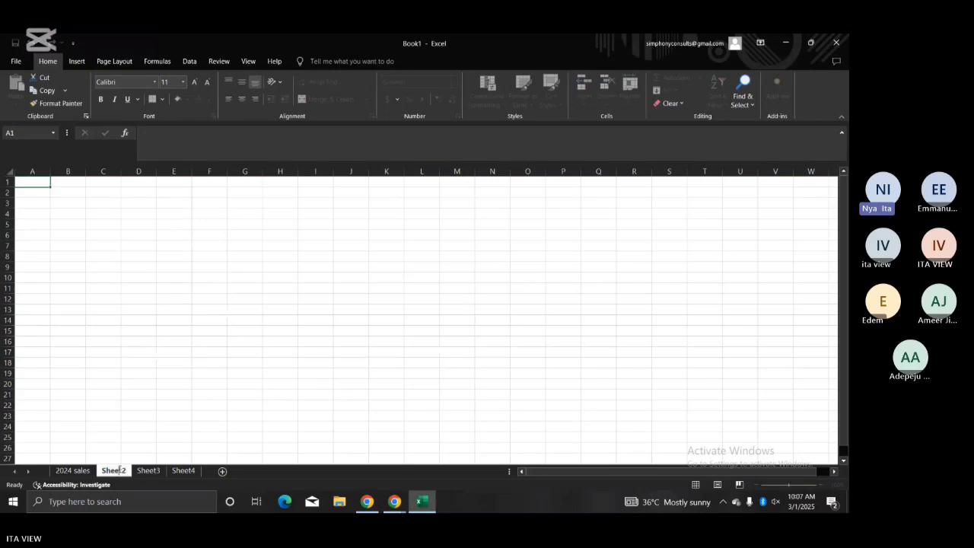
key(BackSpace)
key(BackSpace)
key(BackSpace)
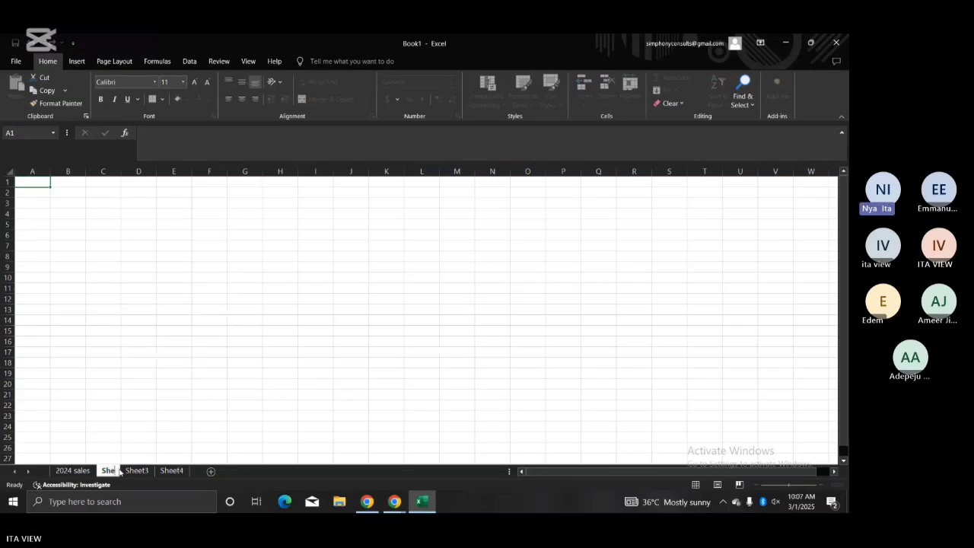
key(BackSpace)
key(BackSpace)
key(BackSpace)
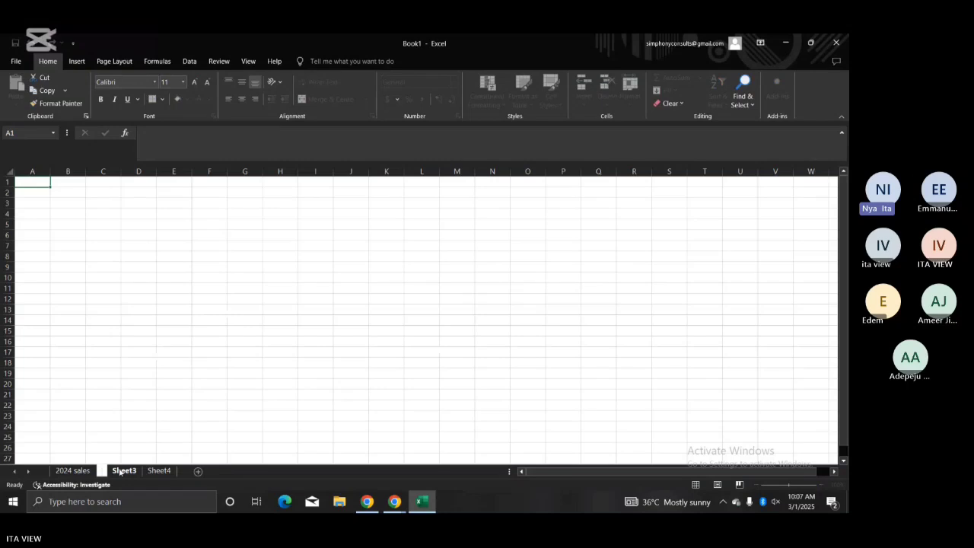
text(e)
text(02)
text(4 ex)
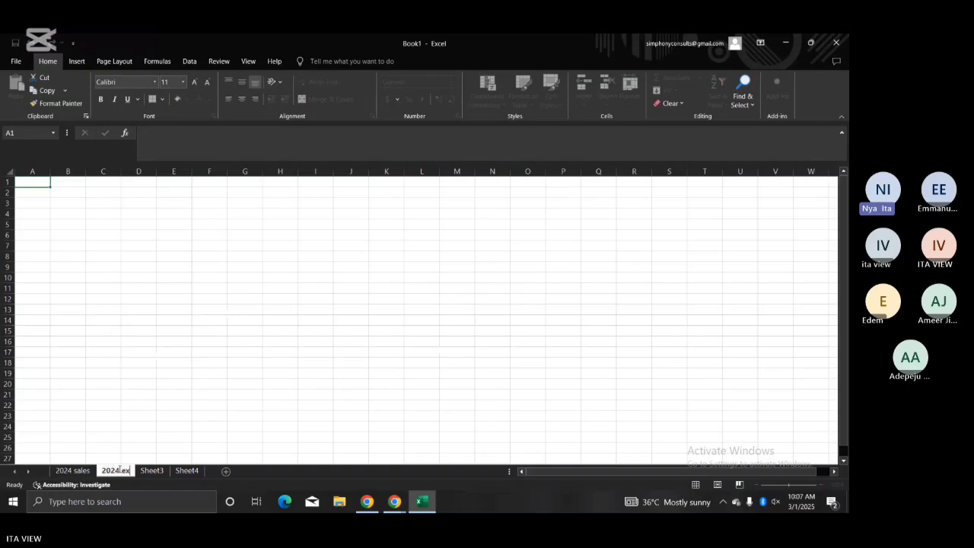
text(e)
key(BackSpace)
text(penses)
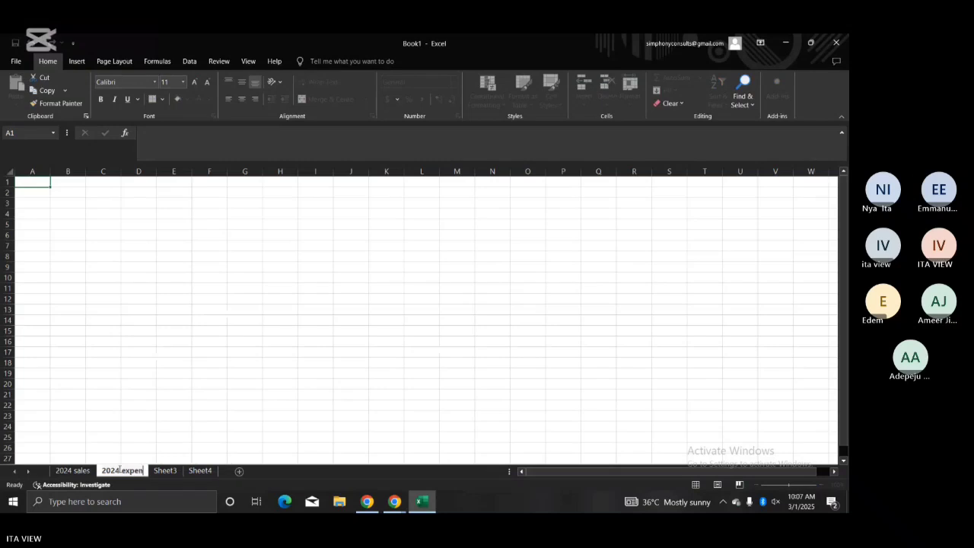
key(Return)
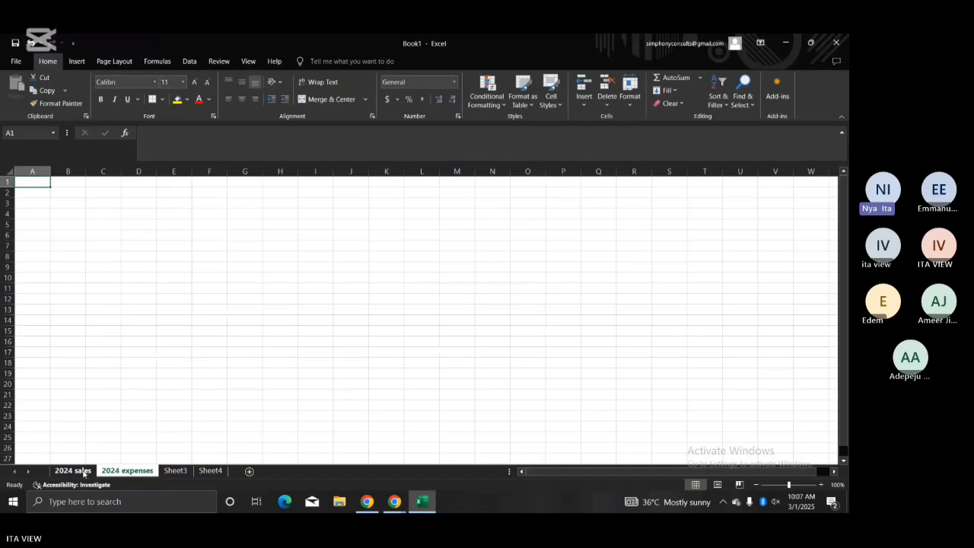
Step: Return to the 2024 sales worksheet and start saving the workbook as a new file in the Desktop folder
click(87, 471)
click(259, 388)
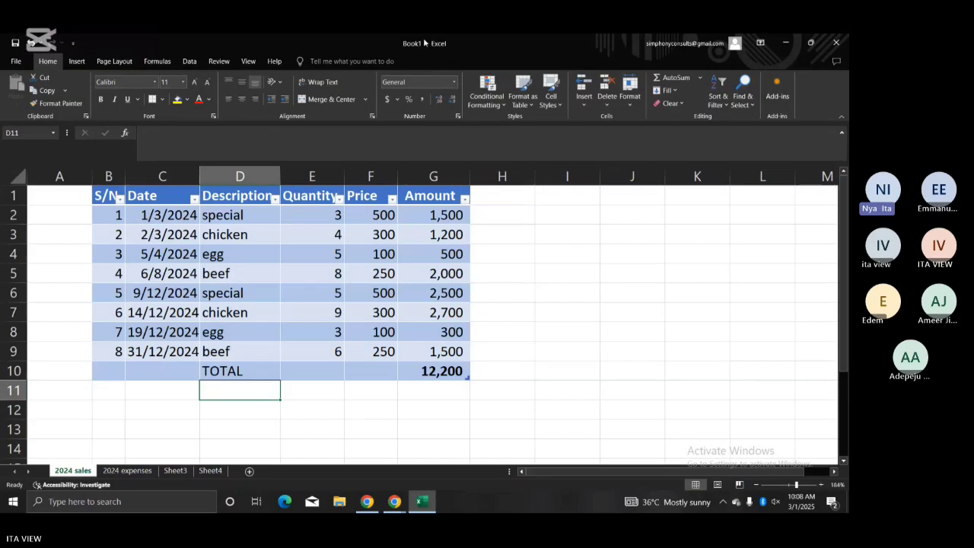
click(15, 61)
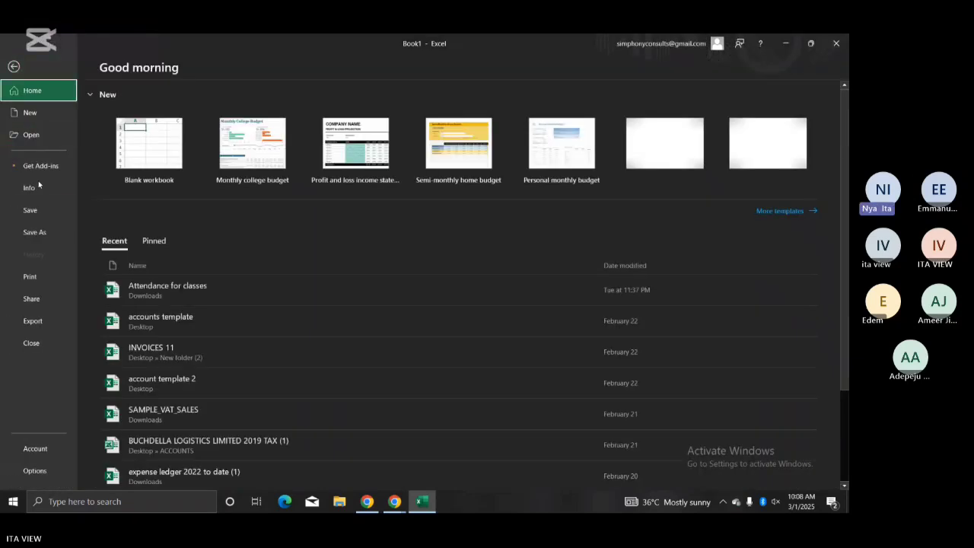
click(41, 232)
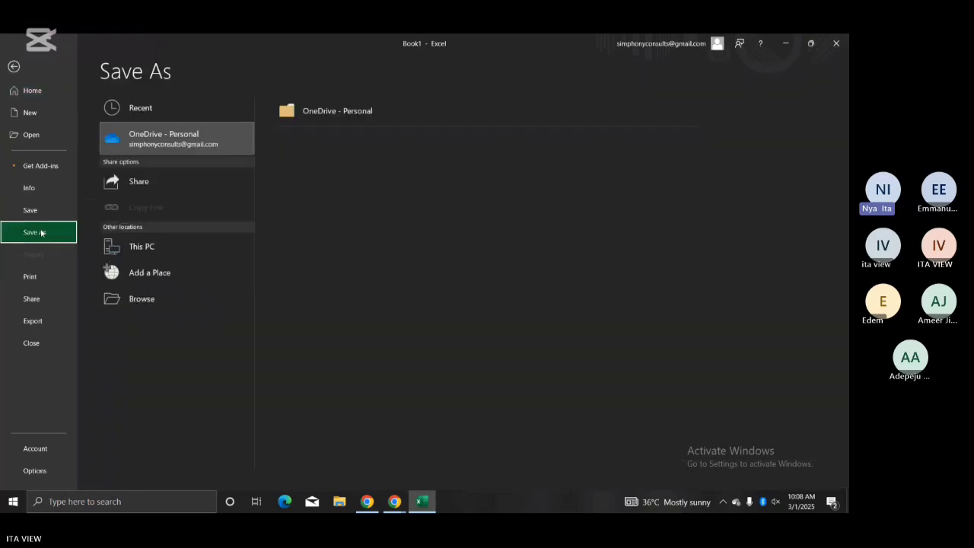
click(161, 251)
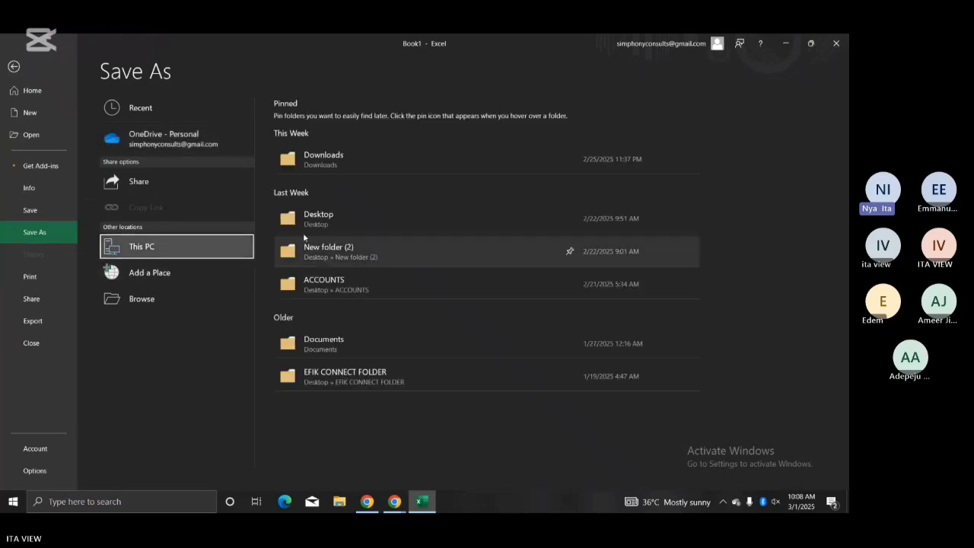
click(332, 212)
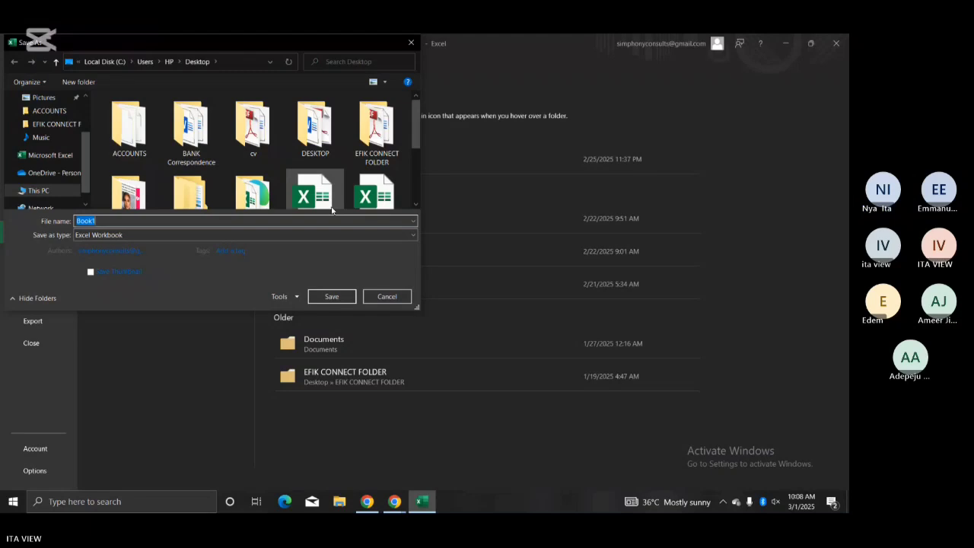
Step: Name the file "Akara Limited Report" and save it as an Excel Workbook
text(BO)
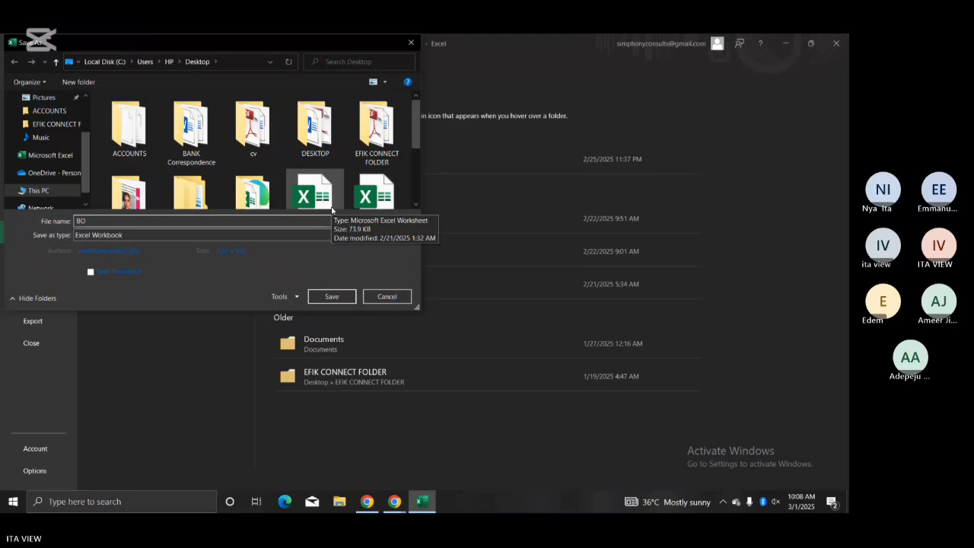
key(BackSpace)
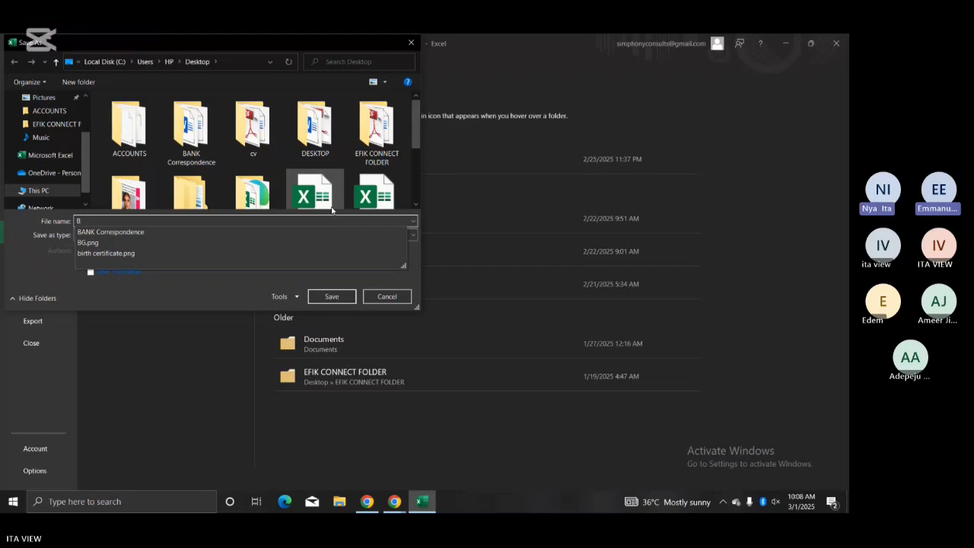
key(BackSpace)
text(A)
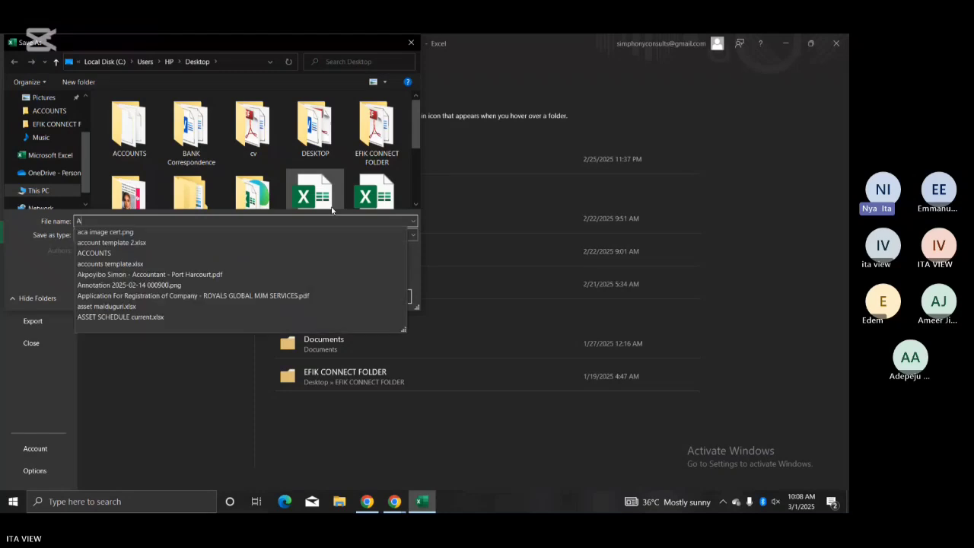
text(ka)
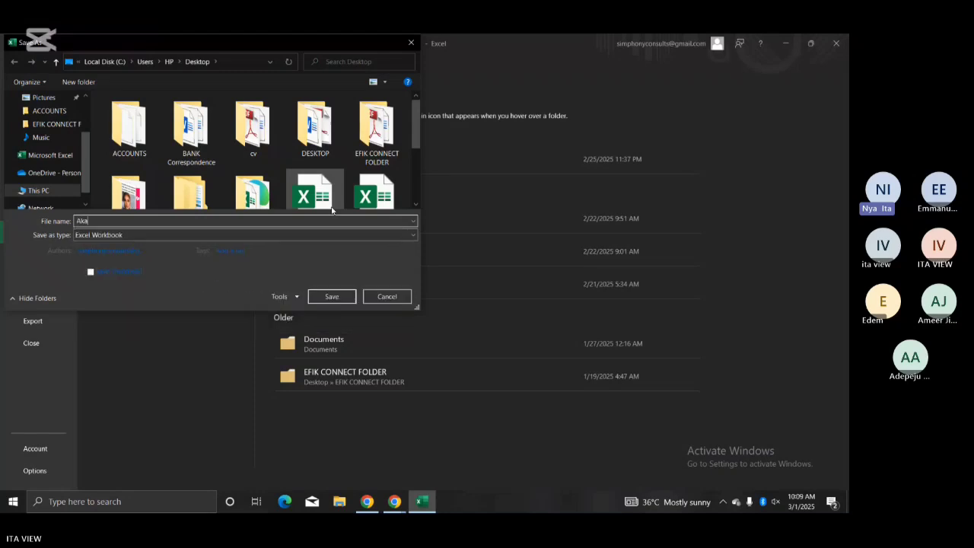
text(ra Limited)
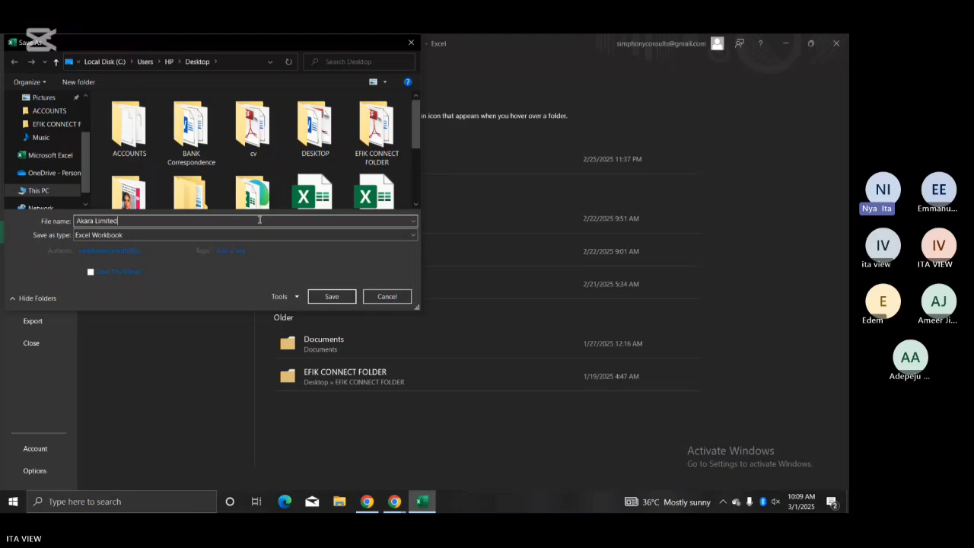
text(Report)
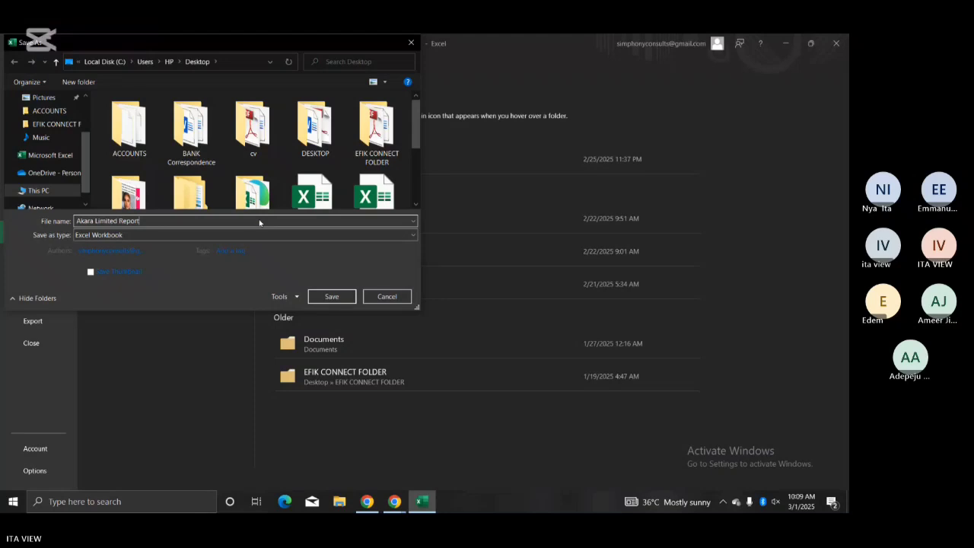
click(329, 297)
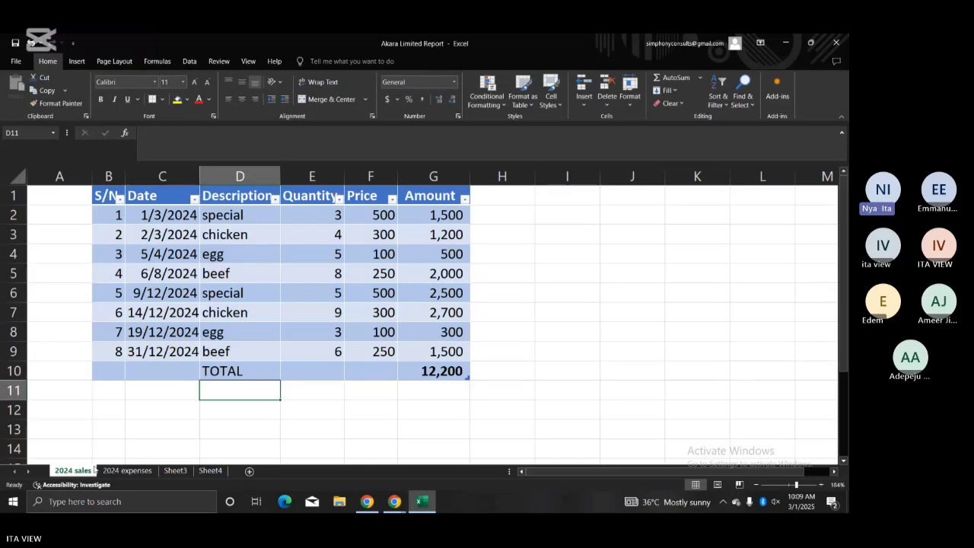
Step: Look through the 2024 expenses and Sheet3 worksheets and return to the 2024 sales worksheet
click(127, 471)
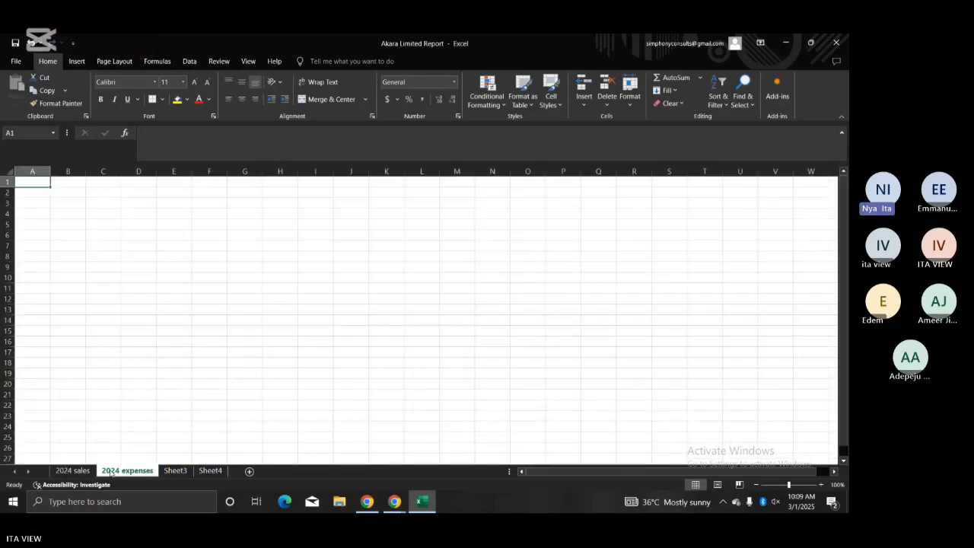
click(178, 471)
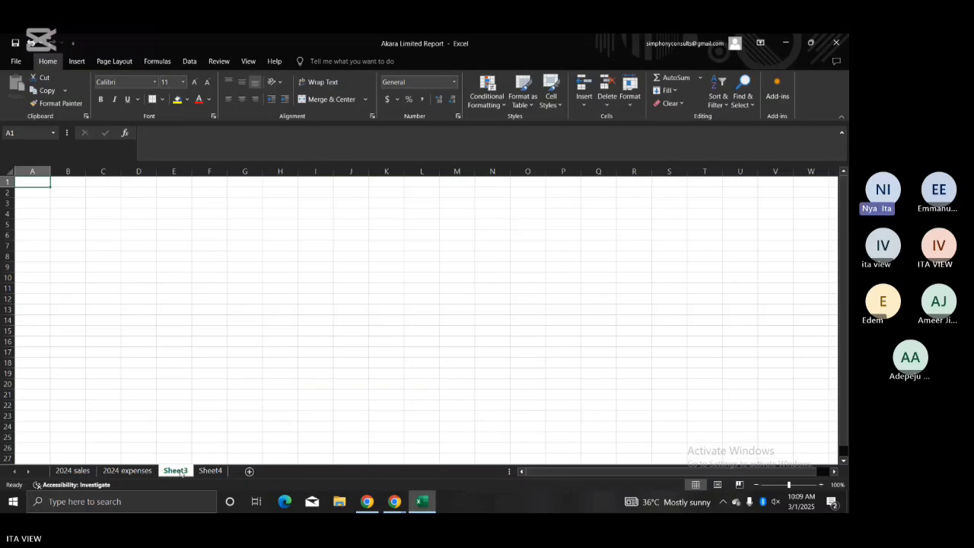
click(127, 471)
click(85, 472)
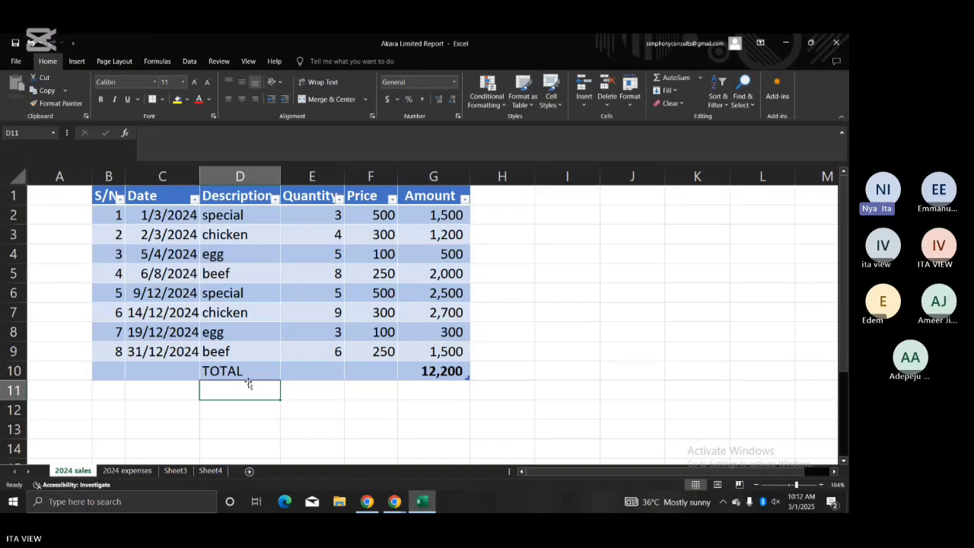
click(580, 267)
click(544, 220)
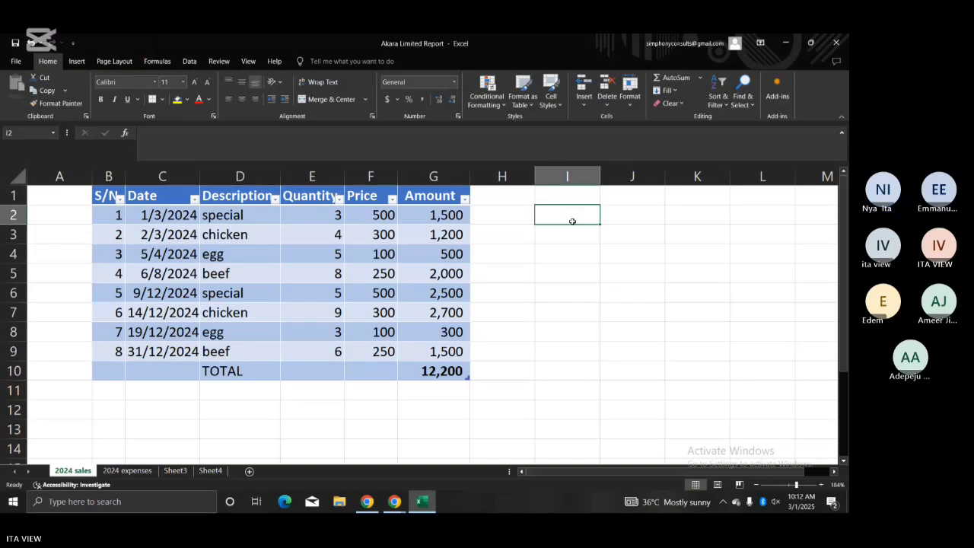
click(628, 236)
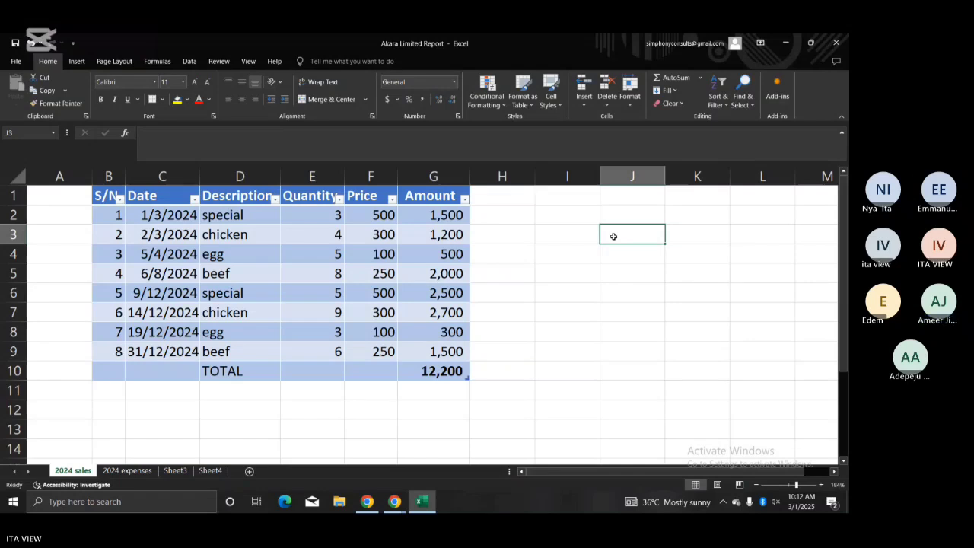
Step: Enter the sample dates 2/9/2024, 10/10/2024 and 25/10/2024 in cells I5 to I7 beside the sales table
click(564, 281)
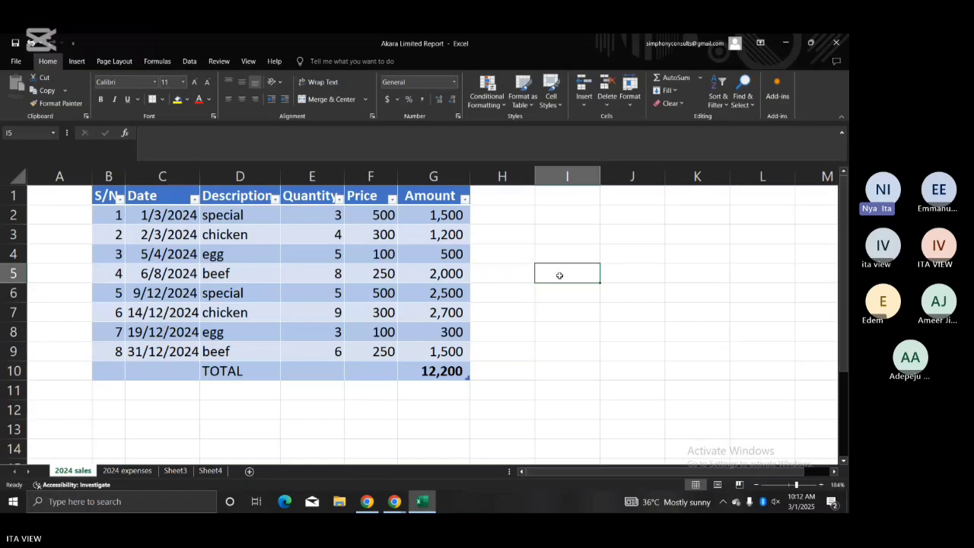
text(2/)
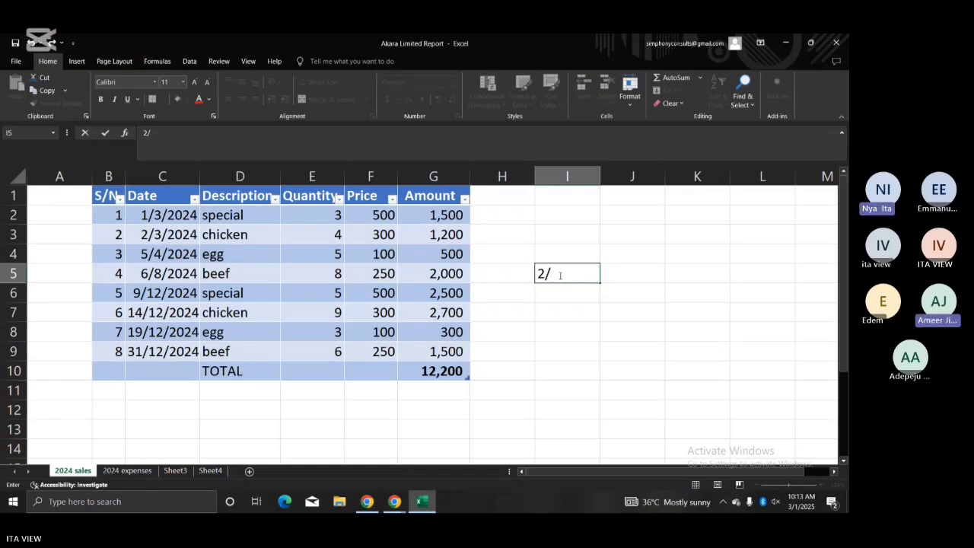
text(9/)
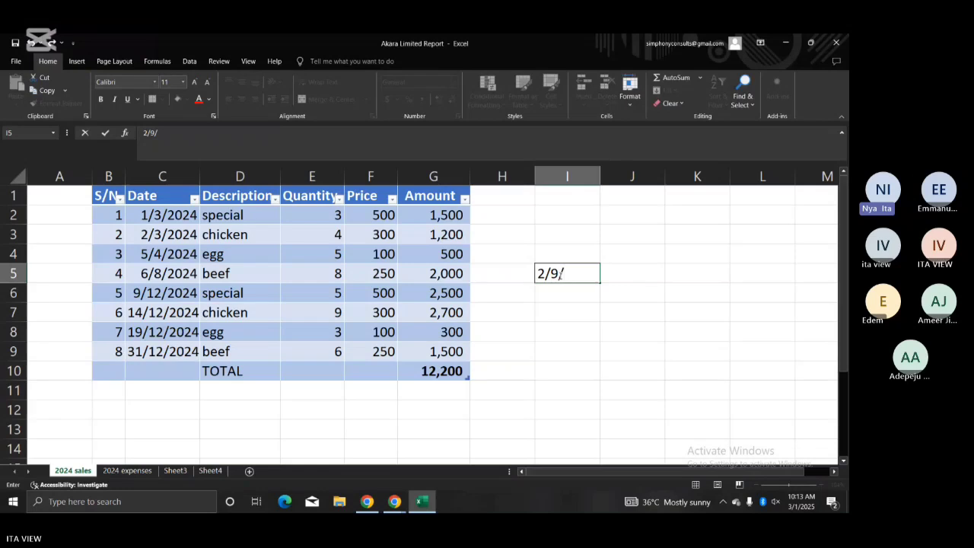
text(2024)
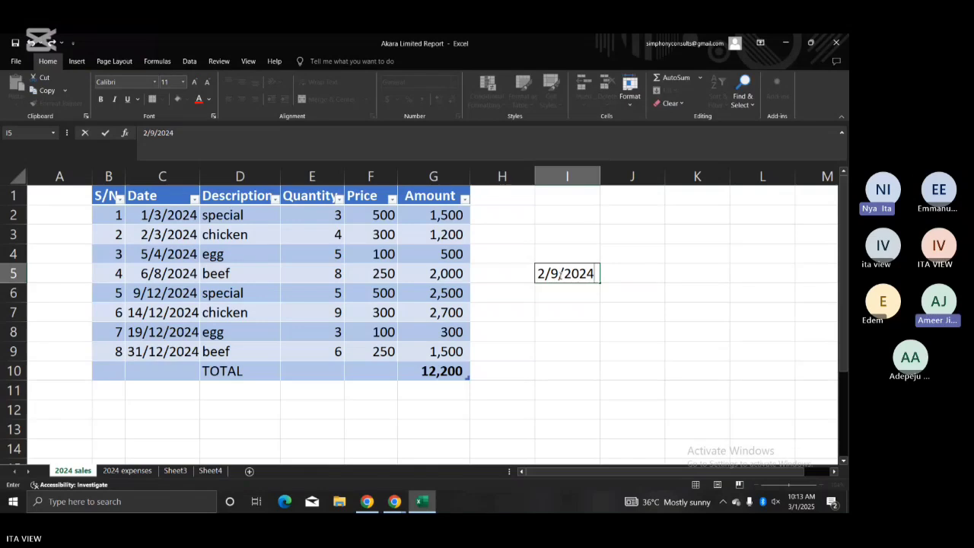
key(Return)
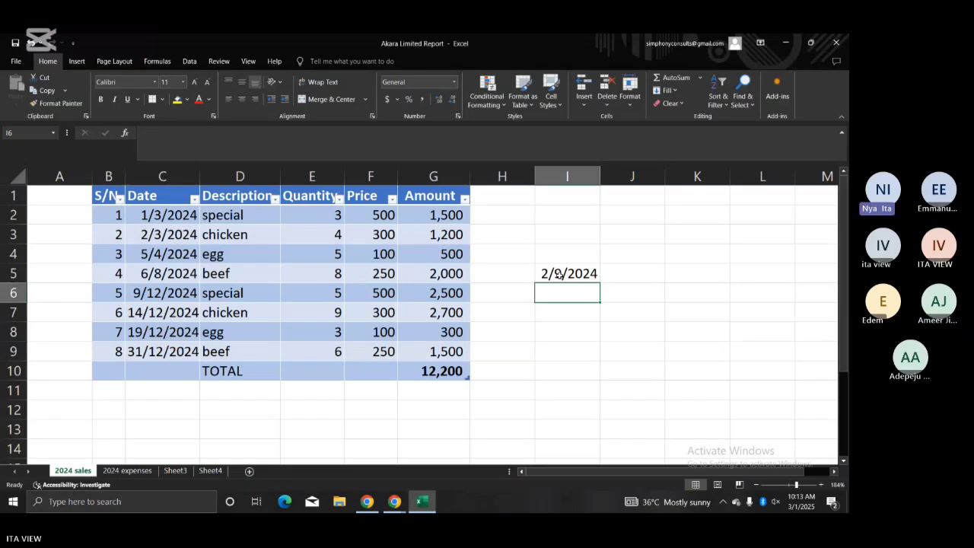
text(10)
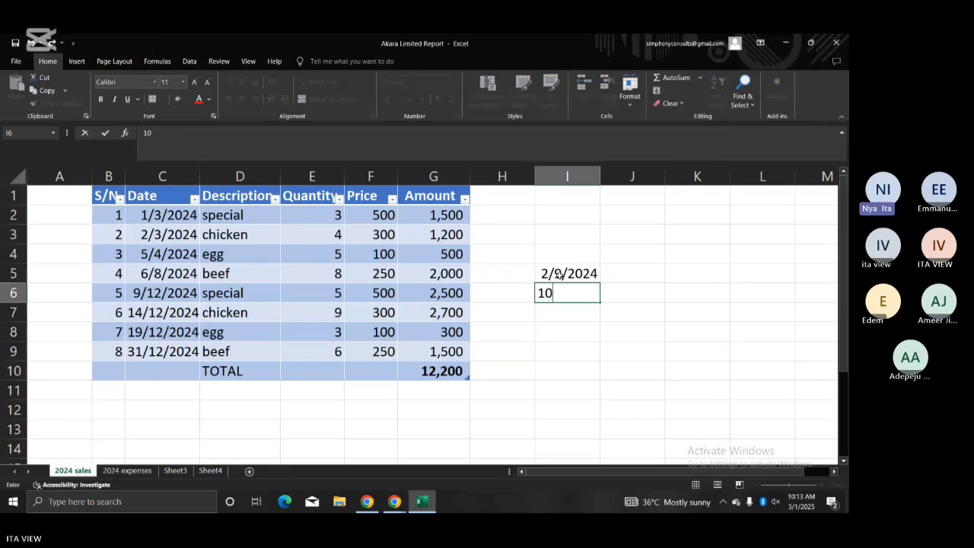
text(/10/2024)
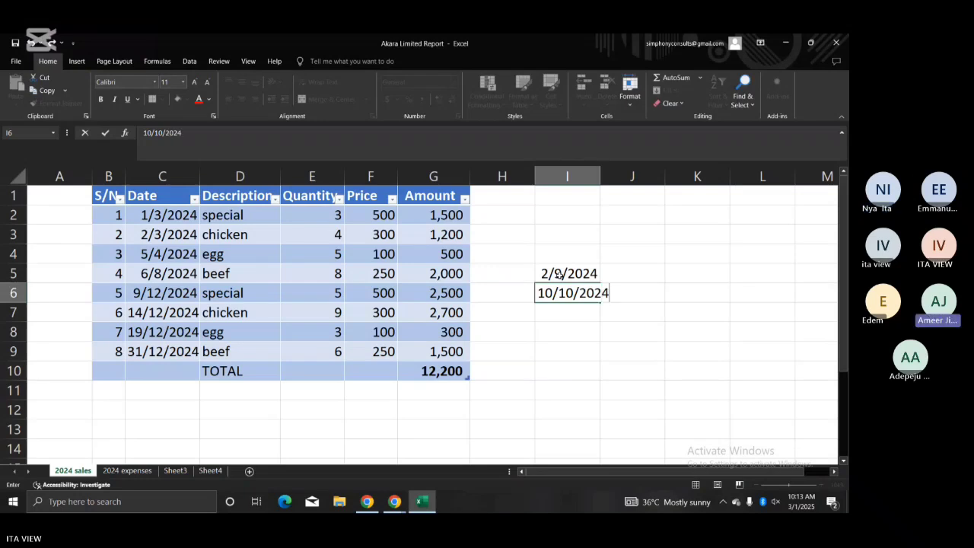
key(Return)
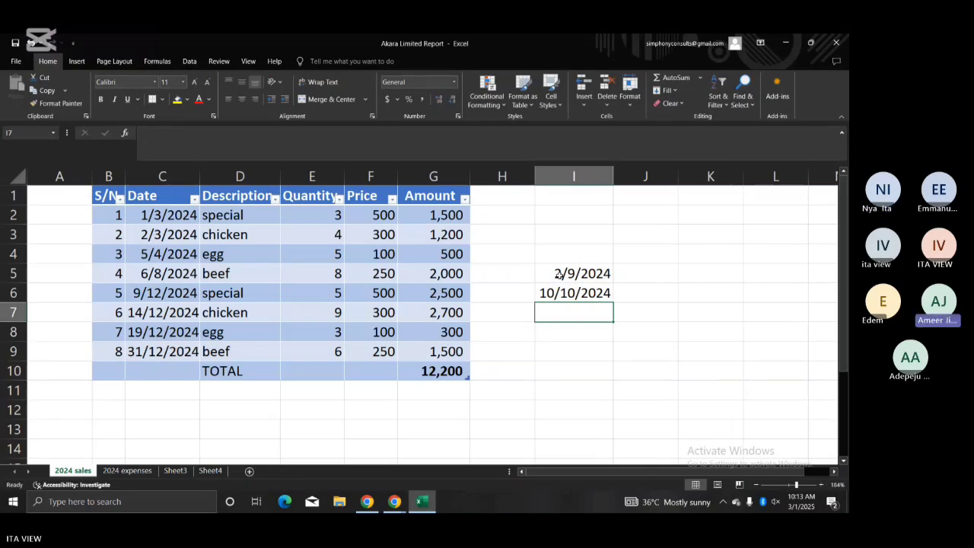
text(25)
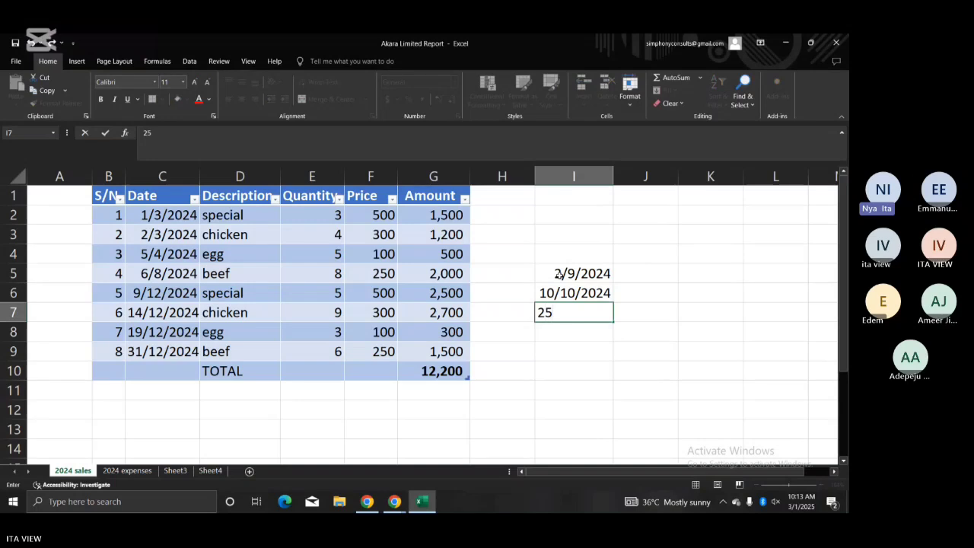
text(/10/2024)
key(Return)
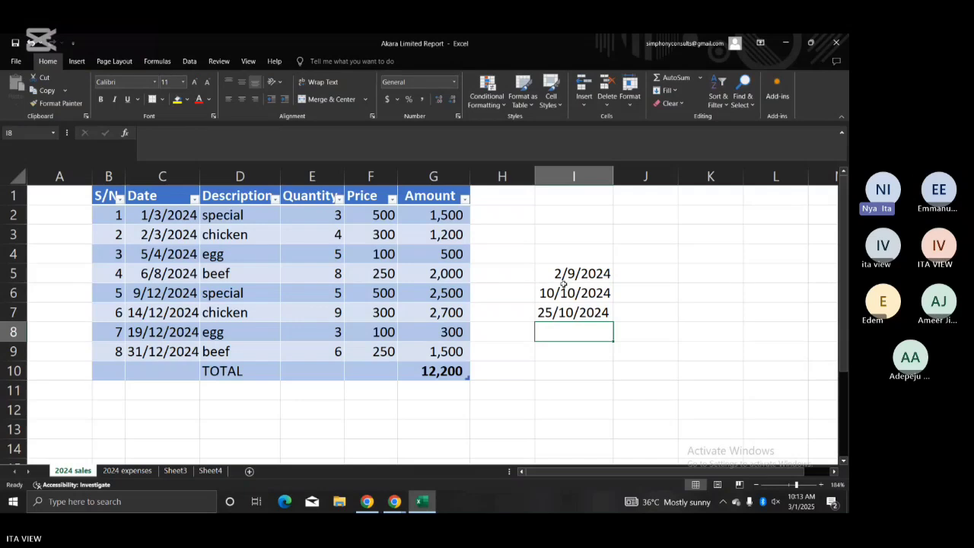
Step: Collapse the formula bar to a single line, leaving the three sample dates in column I in place
click(564, 286)
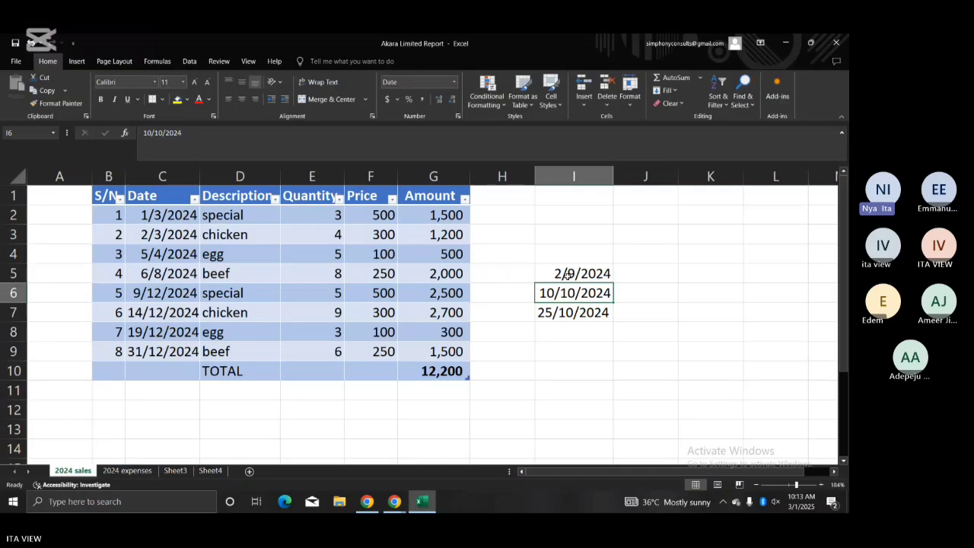
drag(512, 163, 544, 239)
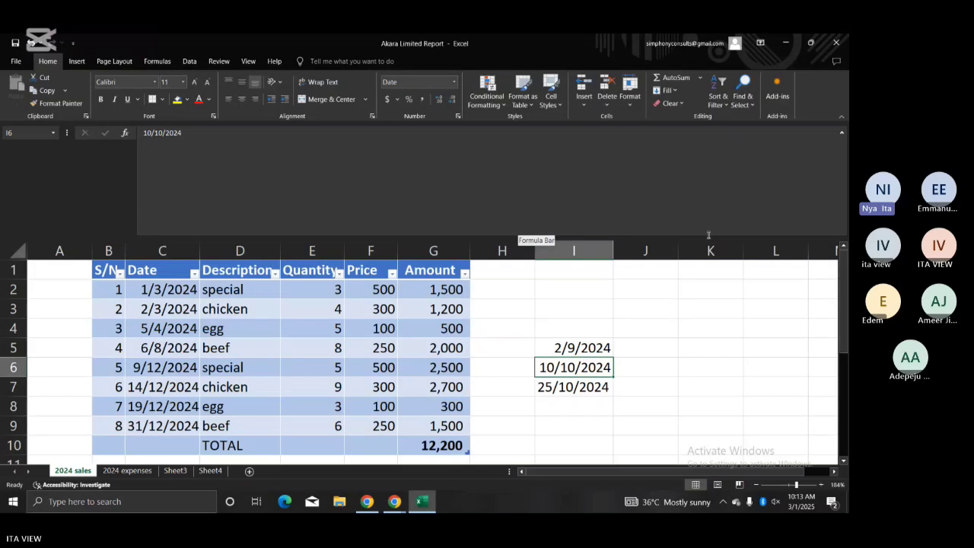
key(ctrl+z)
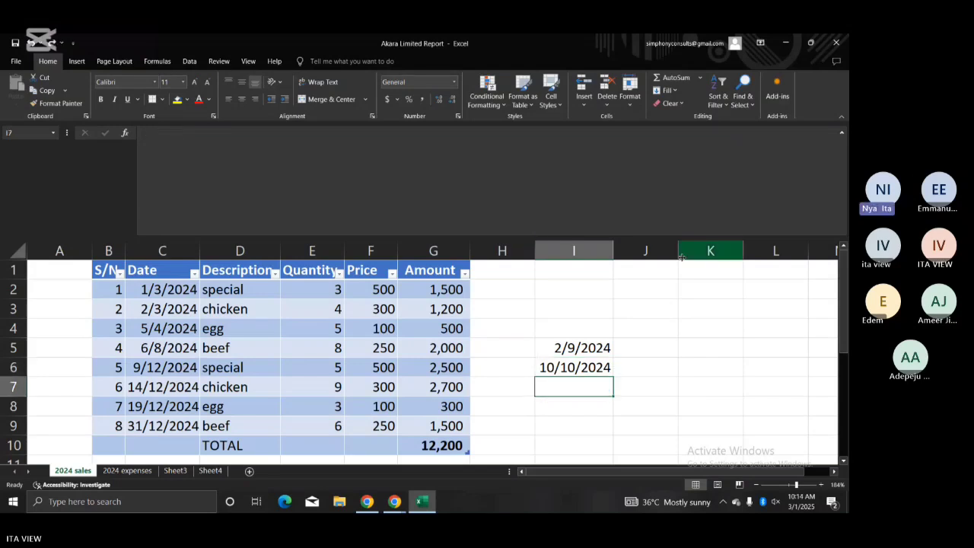
click(52, 43)
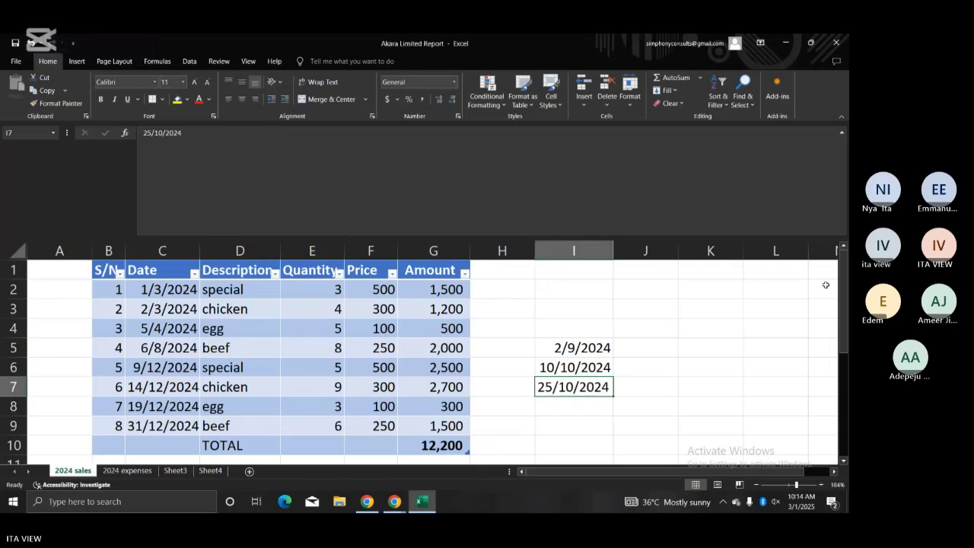
click(842, 134)
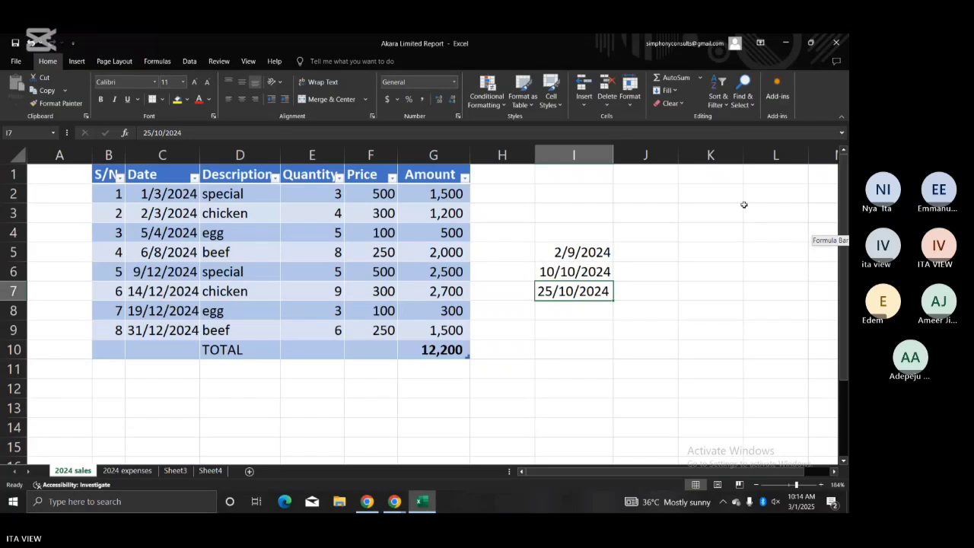
click(670, 238)
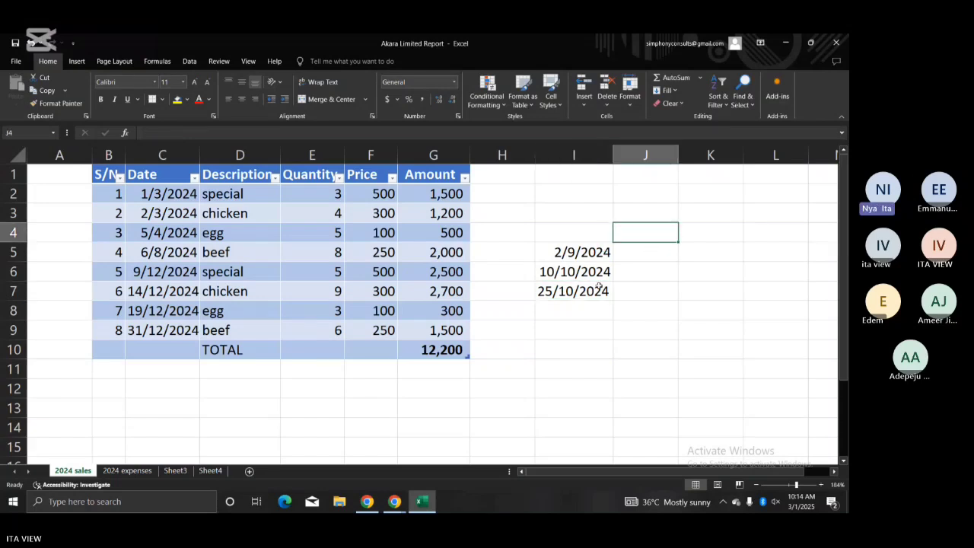
Step: Format the date in cell I6 with the 14-Mar date type
click(578, 272)
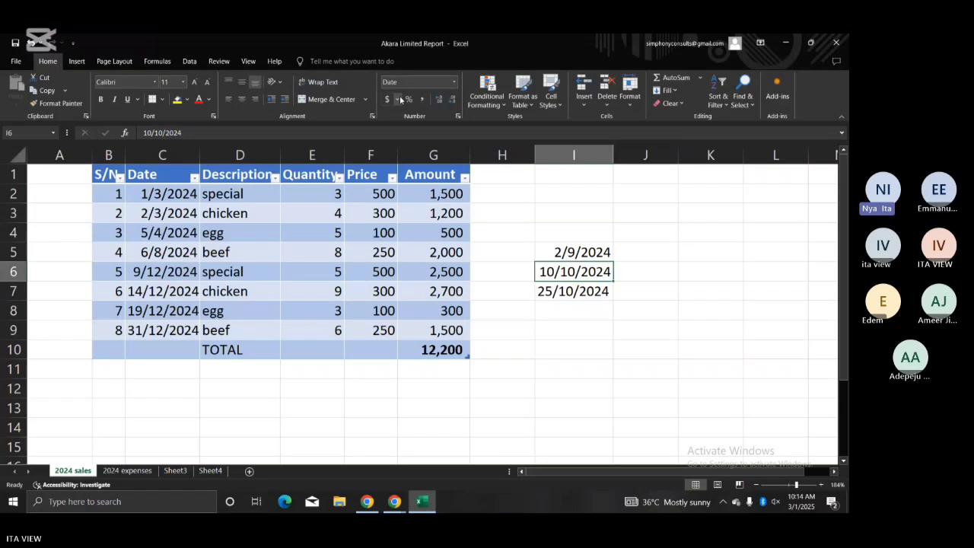
click(459, 118)
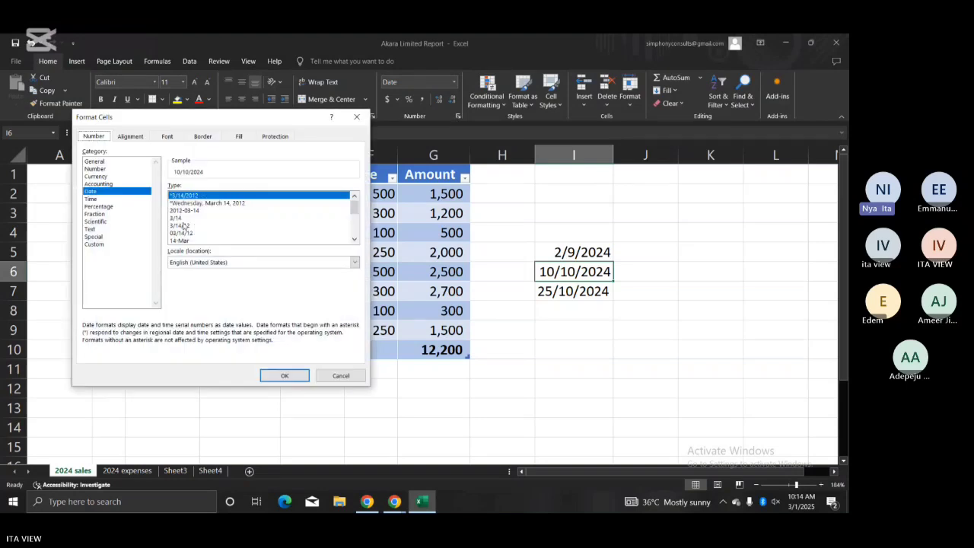
click(183, 241)
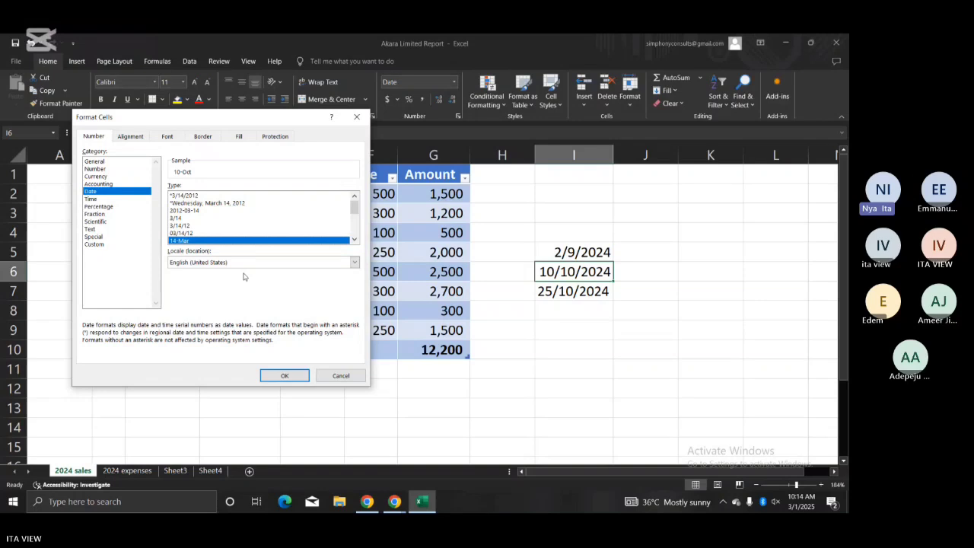
click(281, 376)
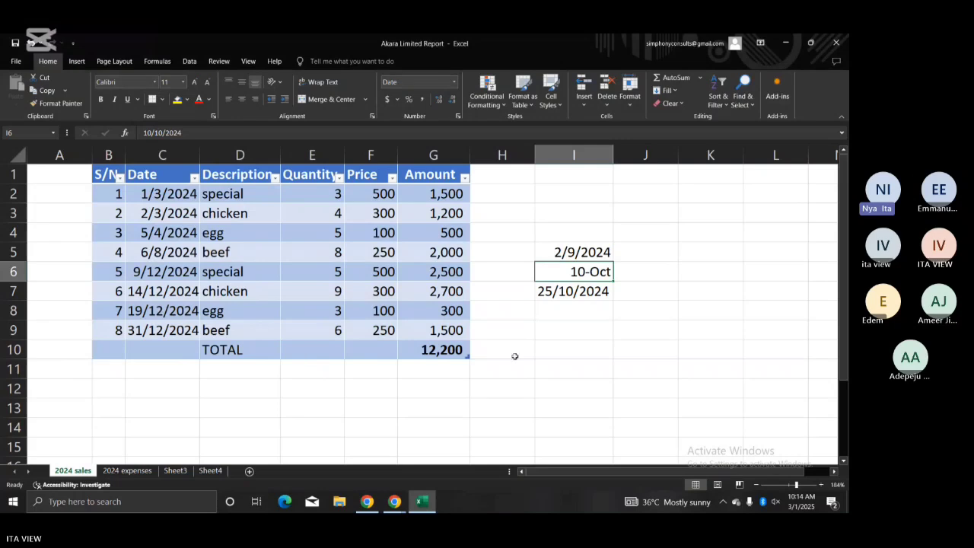
Step: Try to format the date in cell I7 with the "Wednesday, March 14, 2012" date type
click(568, 292)
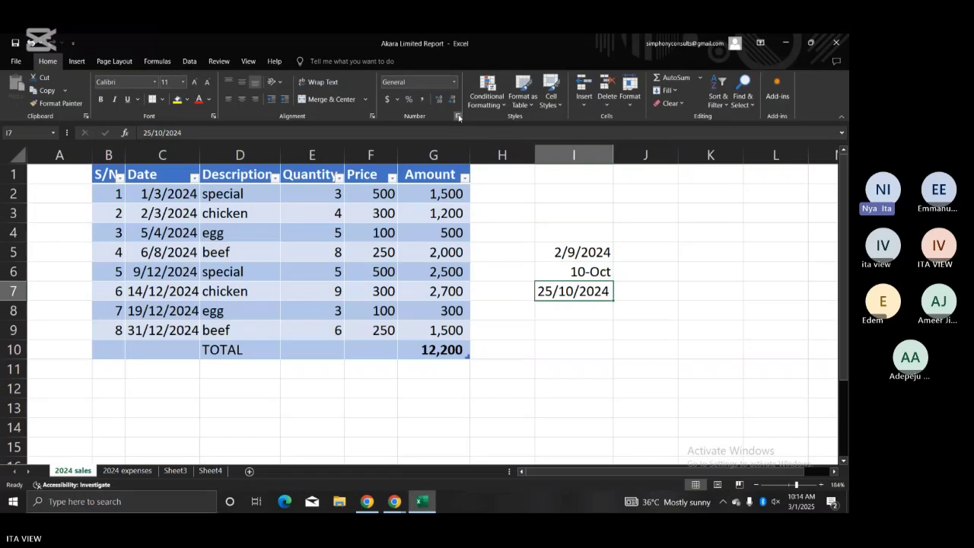
key(ctrl+1)
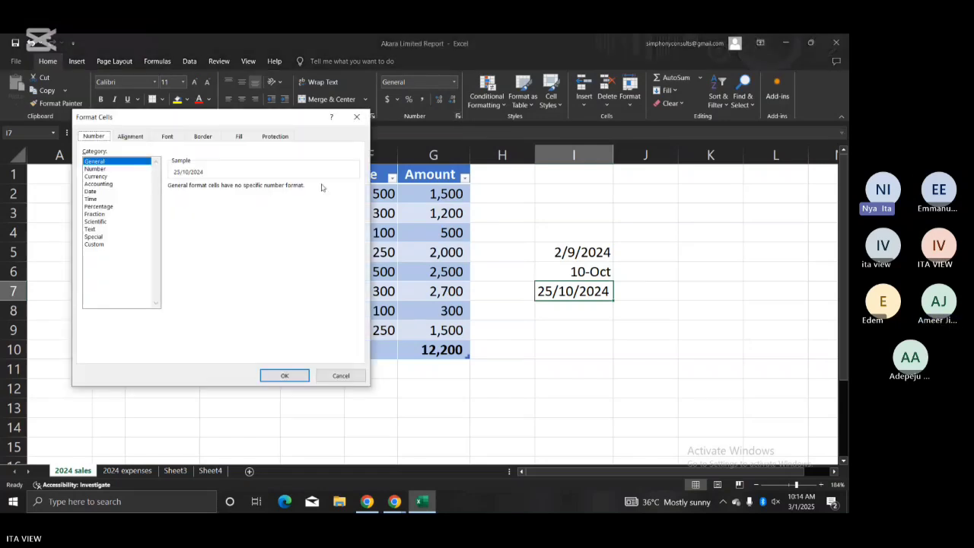
click(112, 192)
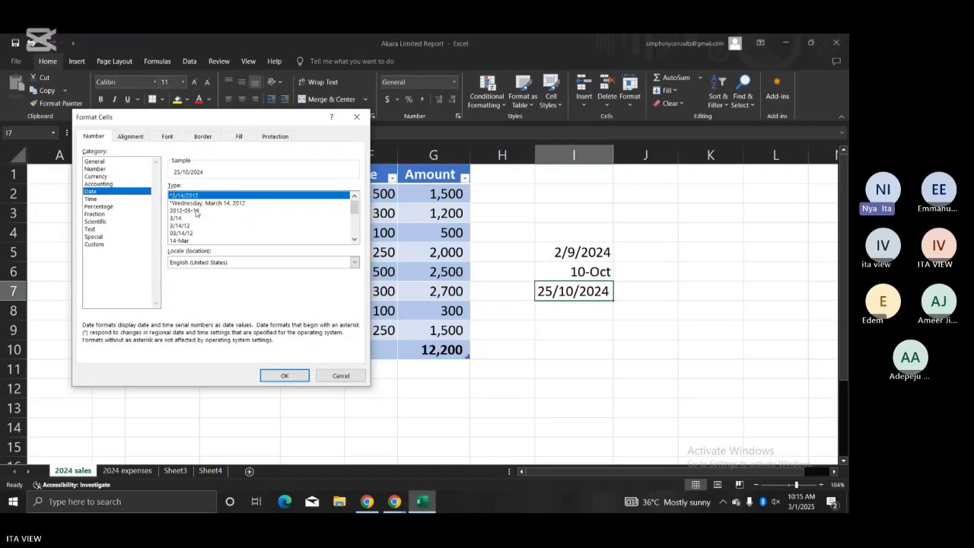
click(205, 203)
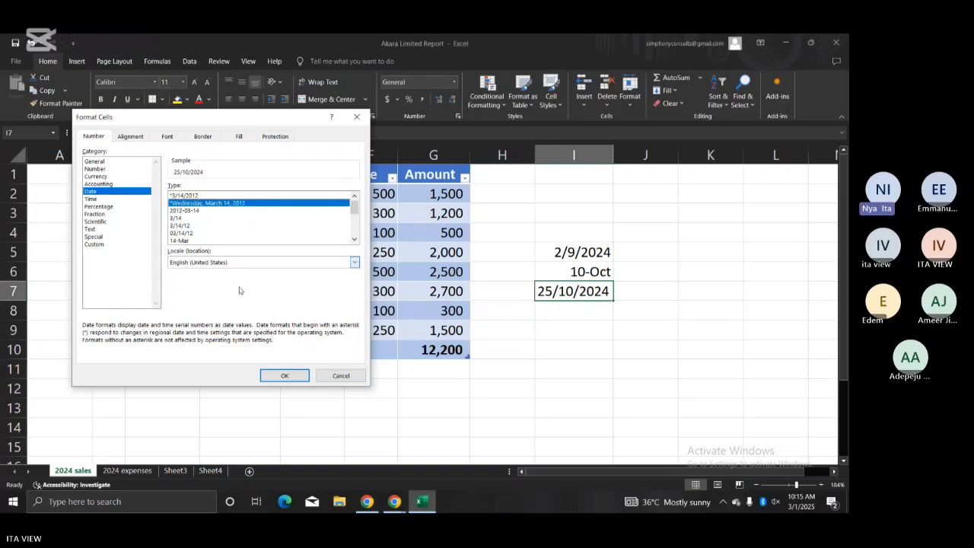
click(280, 376)
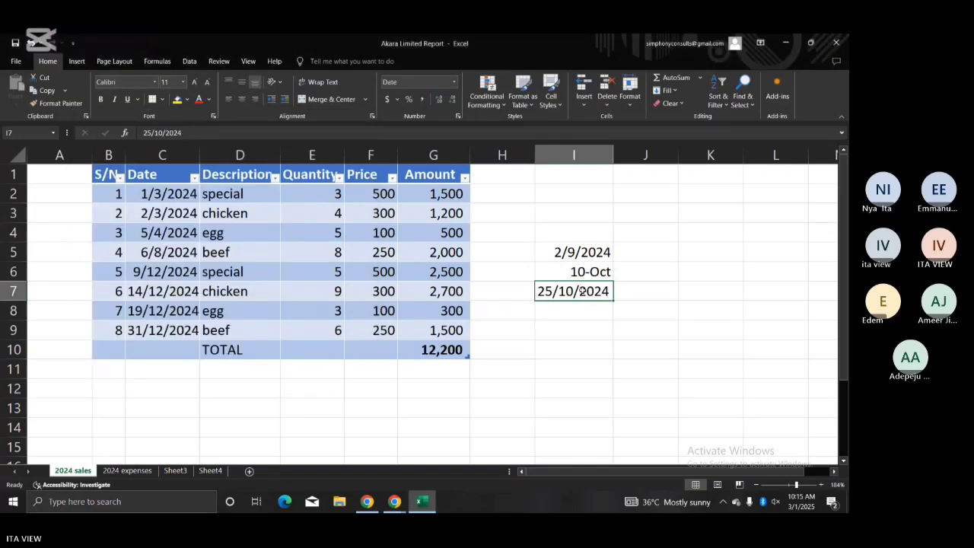
key(Return)
click(573, 291)
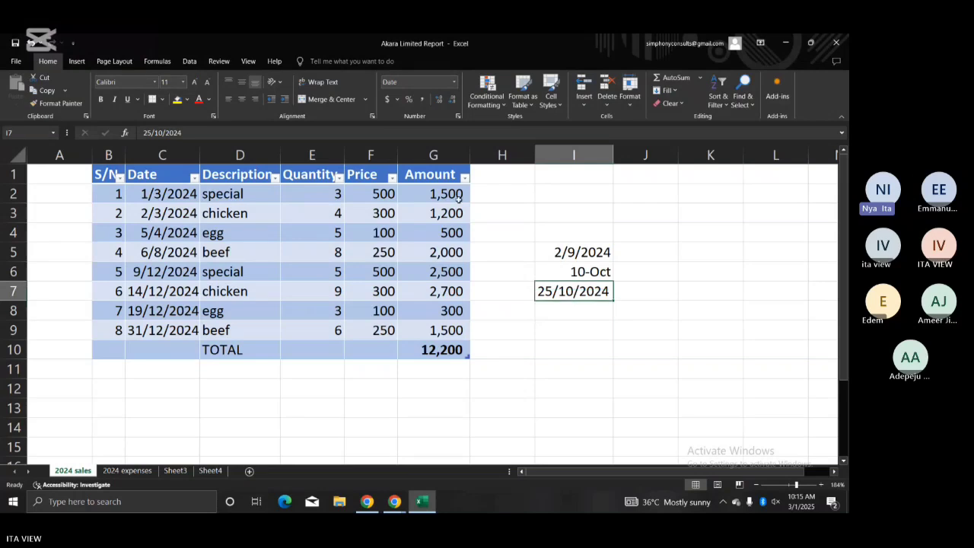
Step: Try to apply the Long Date number format to the date in cell I7
click(454, 82)
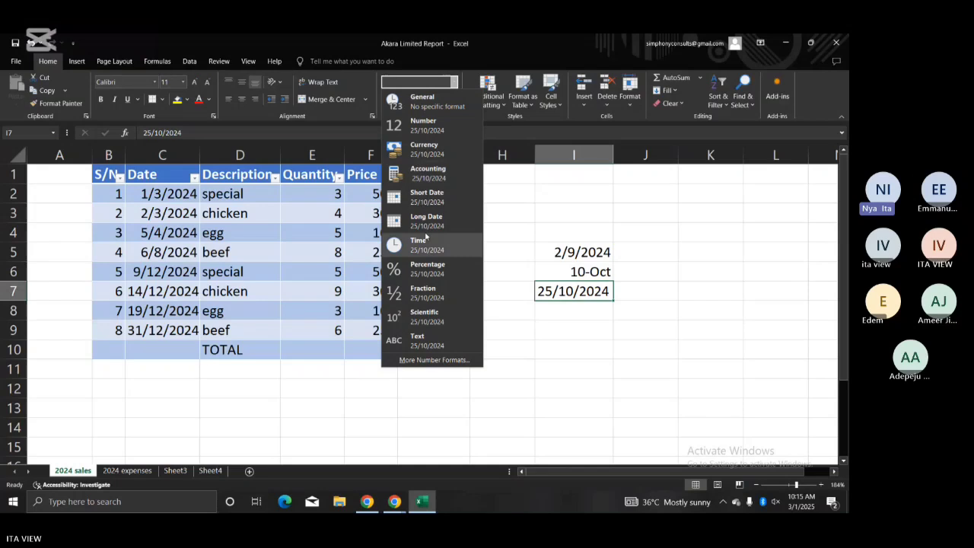
click(453, 84)
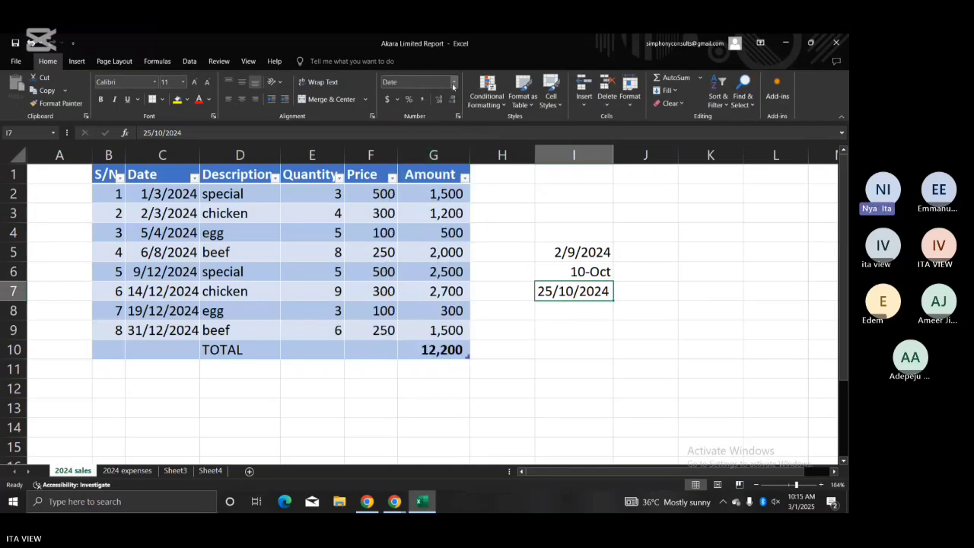
click(453, 85)
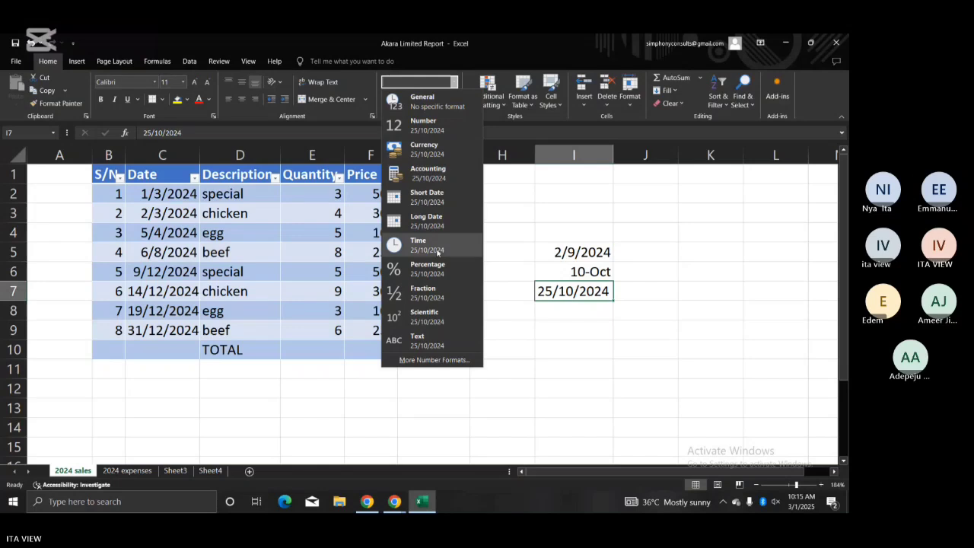
click(430, 219)
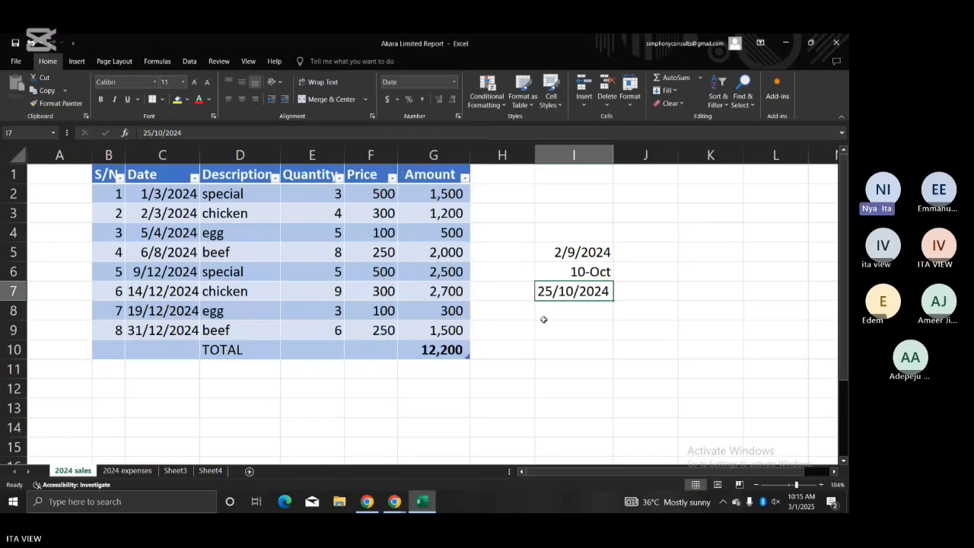
click(543, 315)
click(591, 283)
click(610, 271)
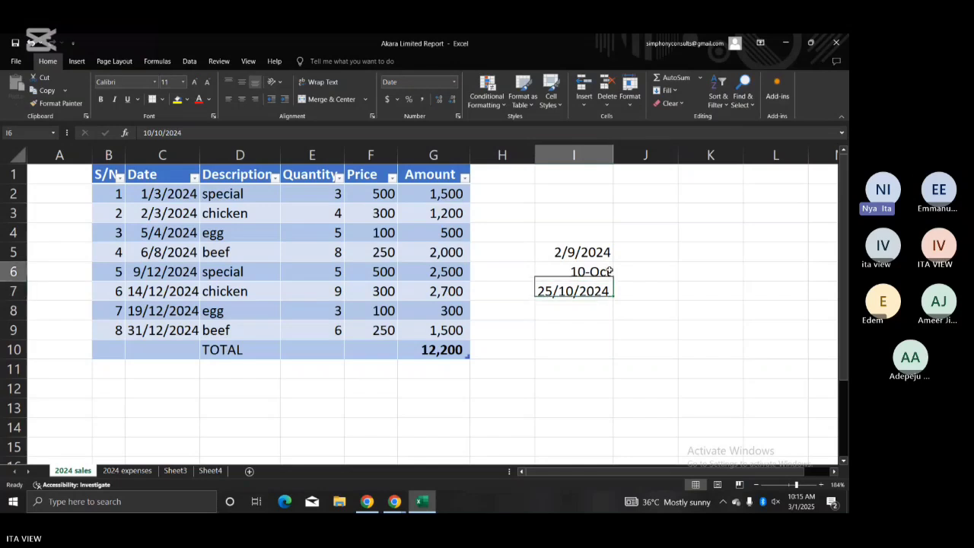
Step: Replace the date in cell I7 with 25/12/2024
click(596, 291)
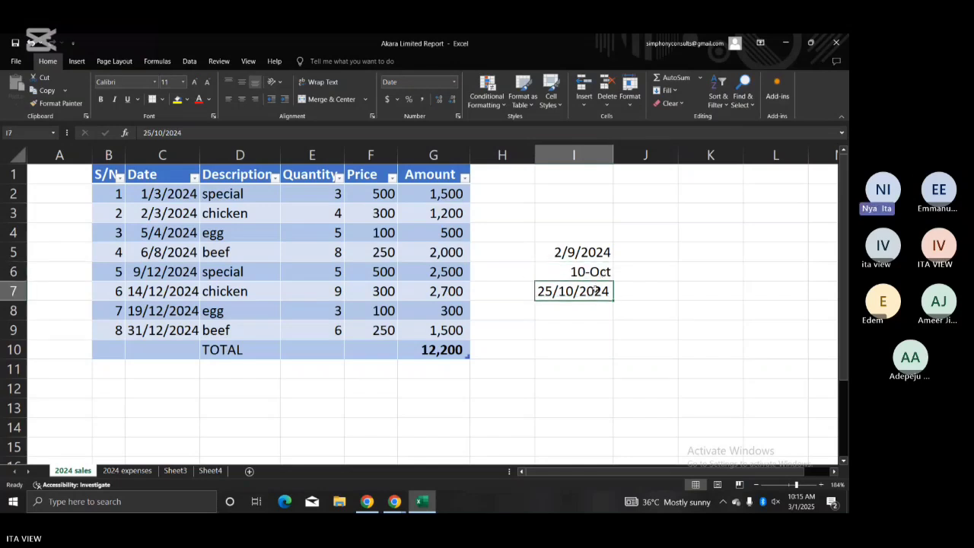
key(Delete)
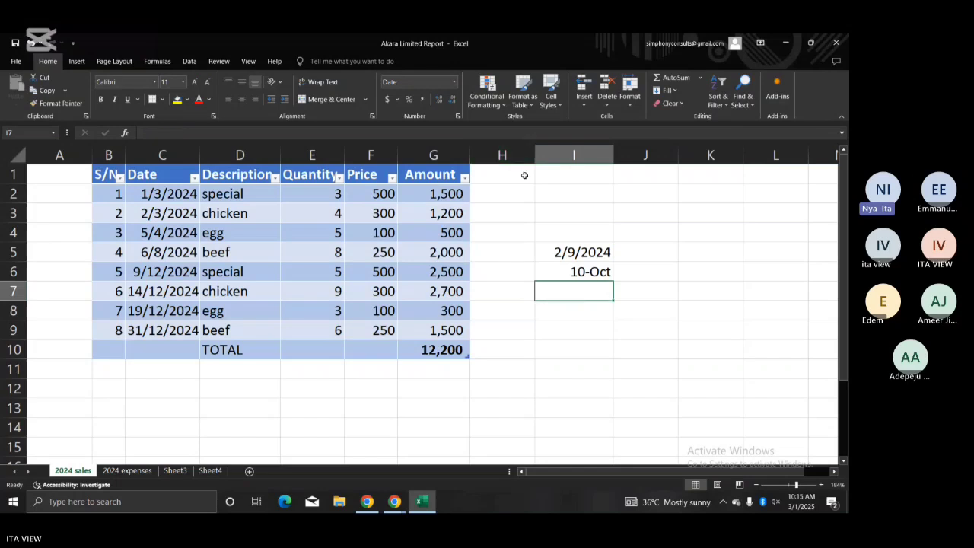
text(25)
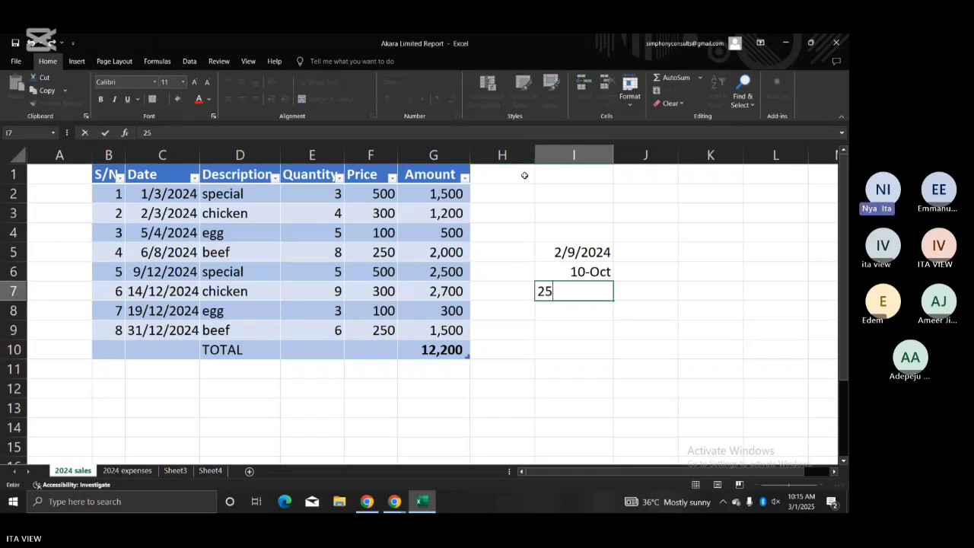
text(/12/2024)
key(Return)
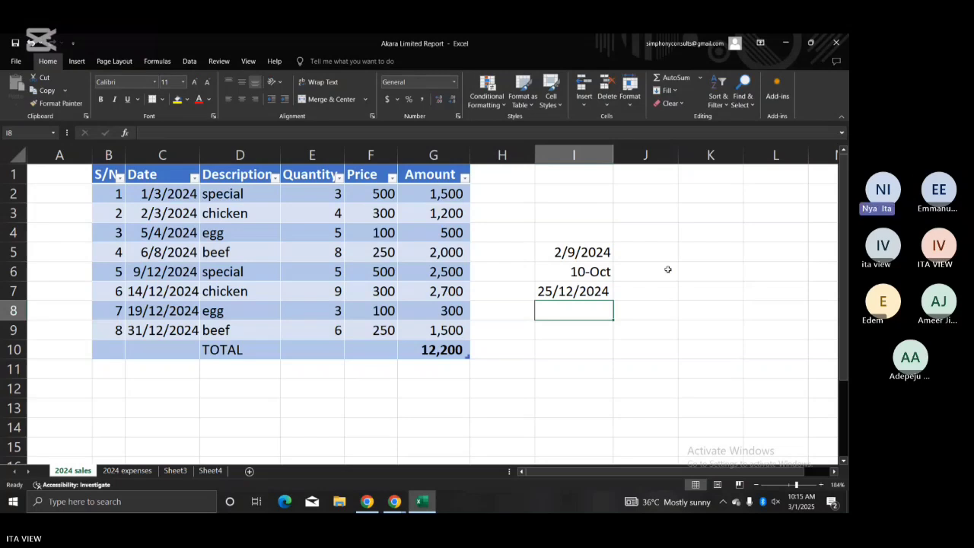
Step: Try to format the date in cell I7 with the 3/14 date type
click(597, 287)
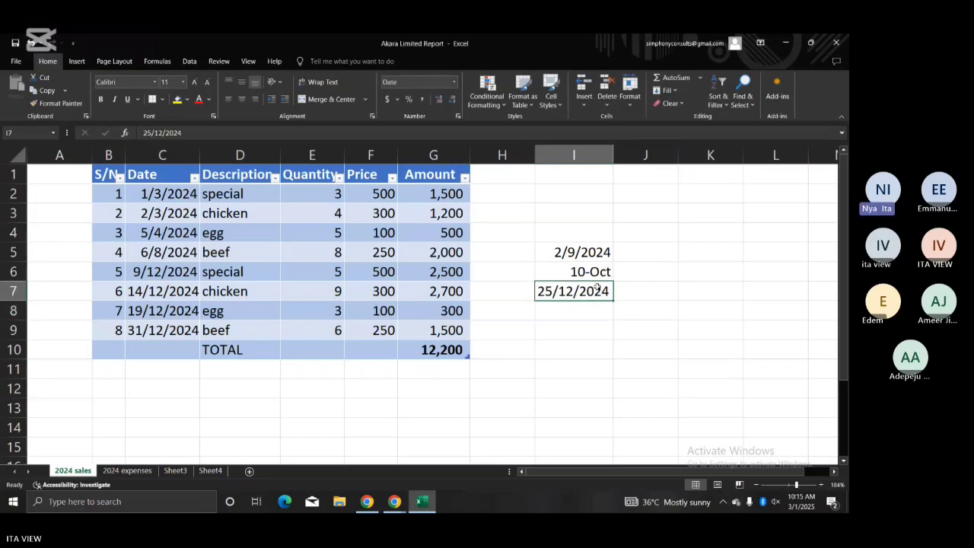
click(458, 116)
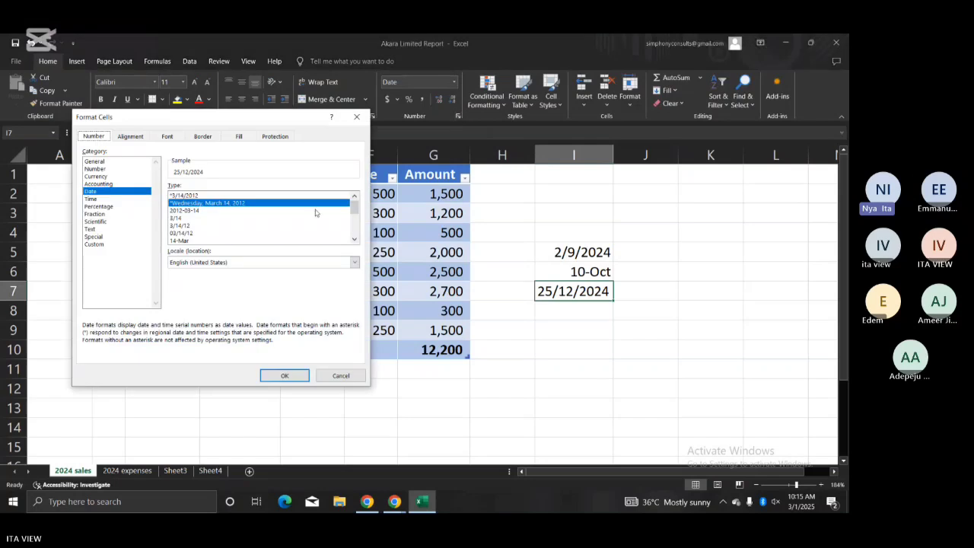
click(186, 219)
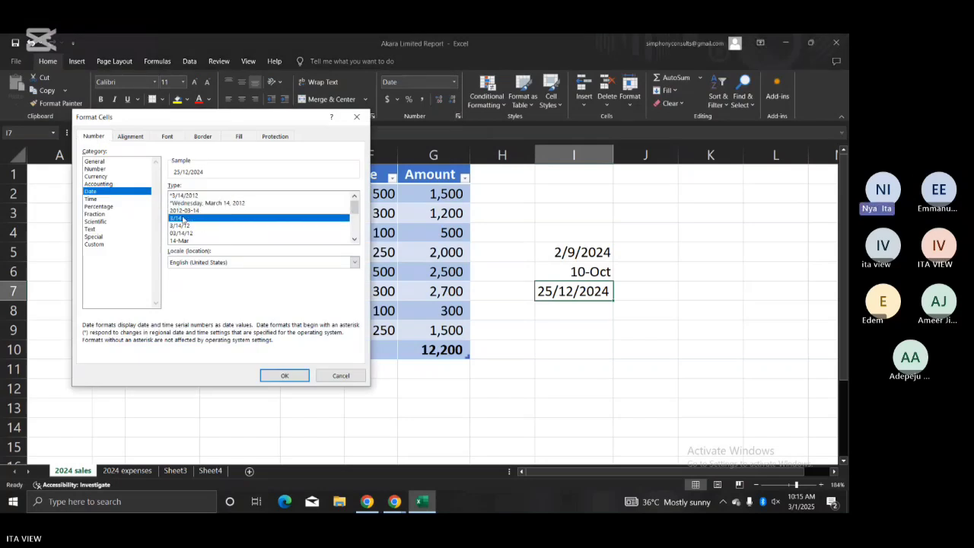
click(280, 376)
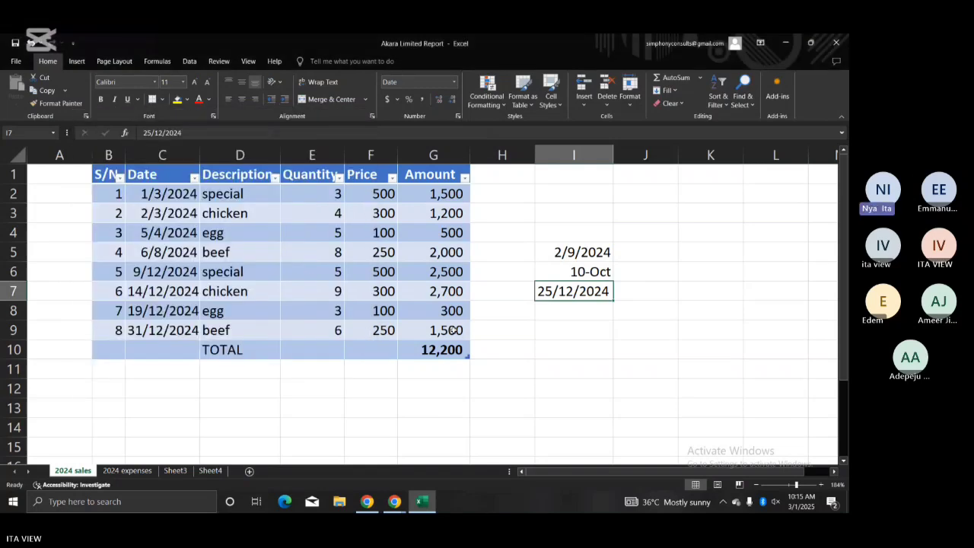
click(573, 307)
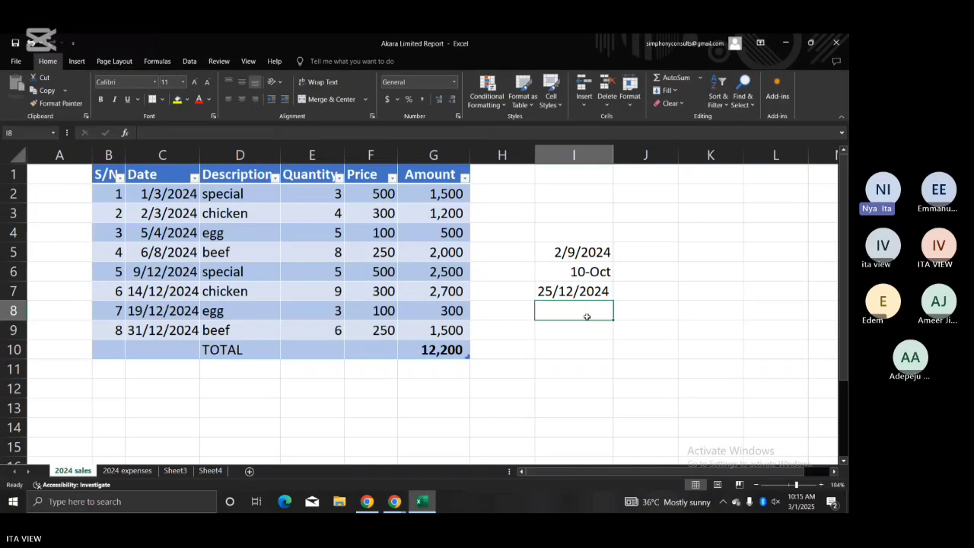
Step: Clear cell I7 and fill the date series from cell I5 down through I8, replacing the date in I6
click(567, 294)
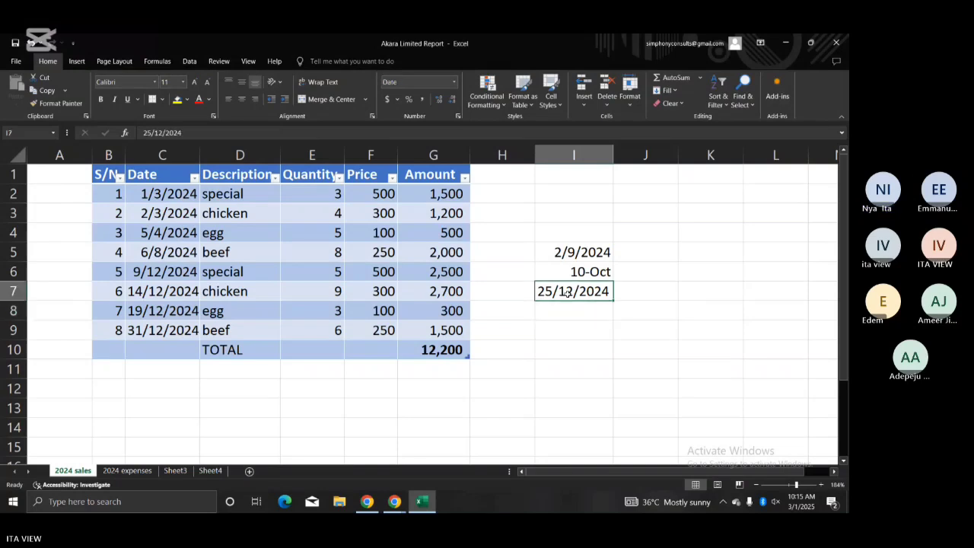
key(Delete)
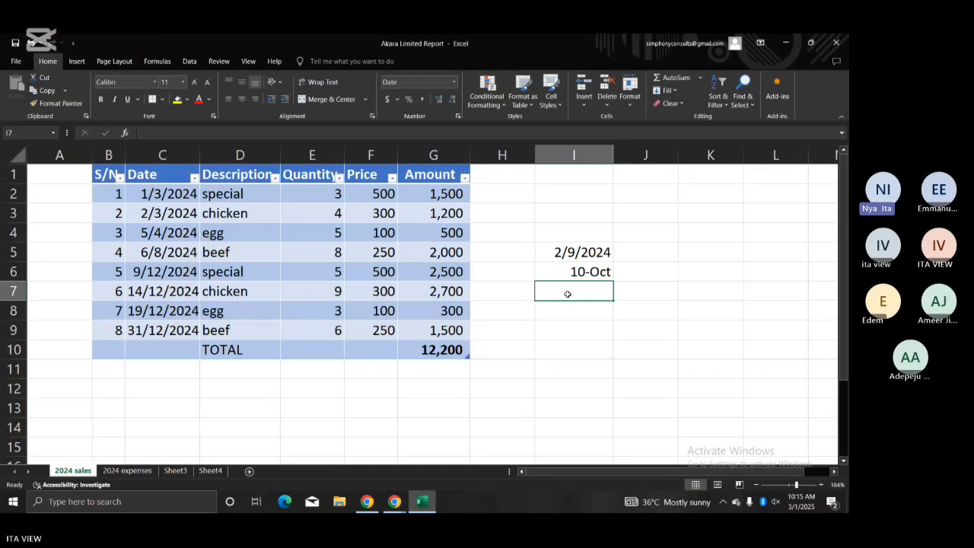
click(661, 297)
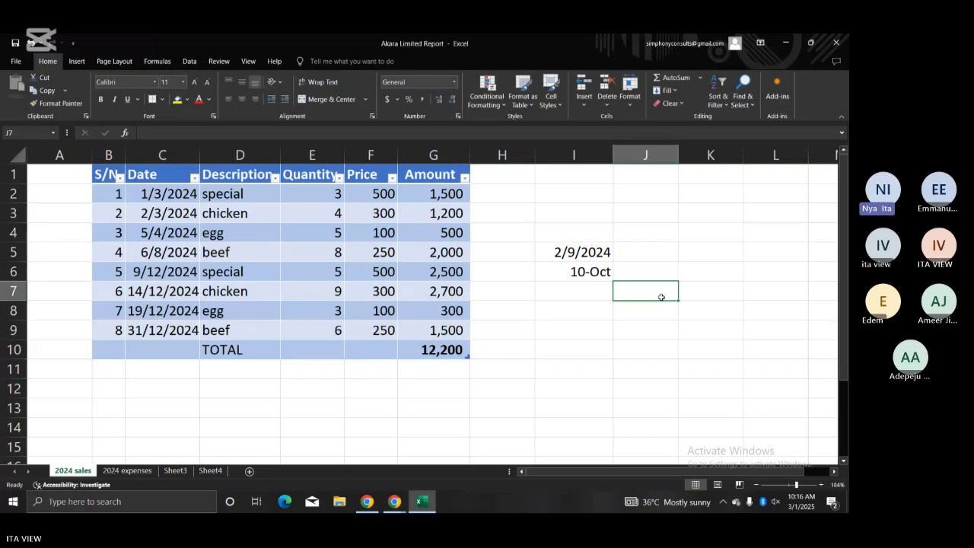
click(610, 257)
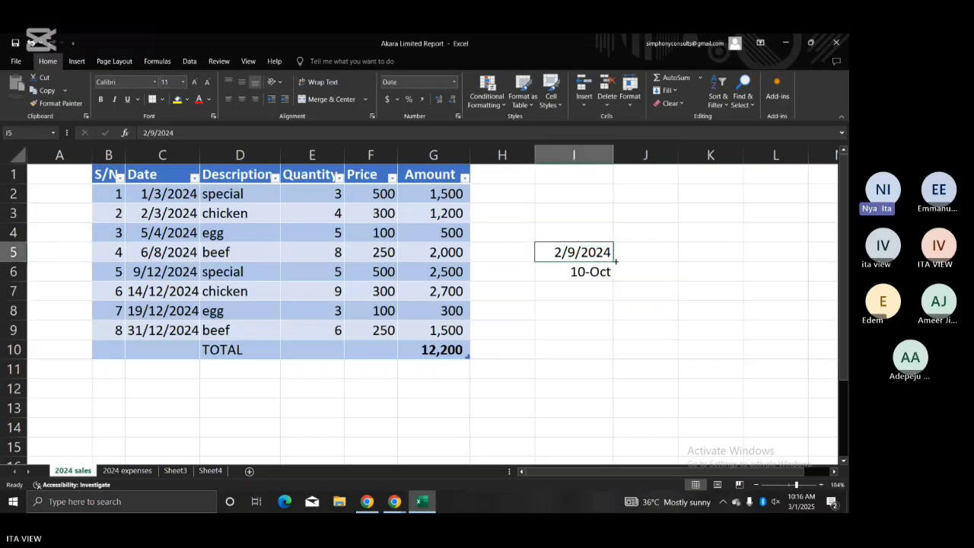
drag(613, 262, 608, 313)
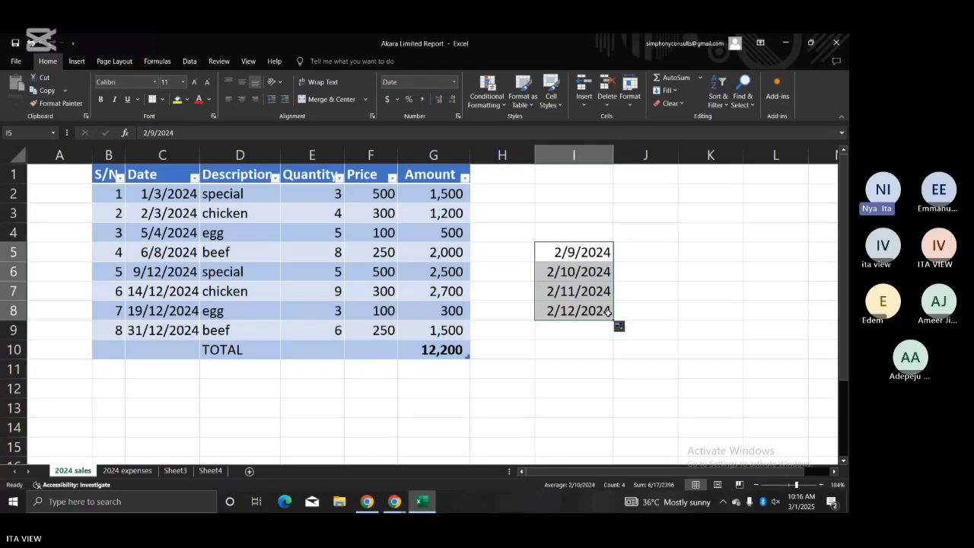
click(662, 276)
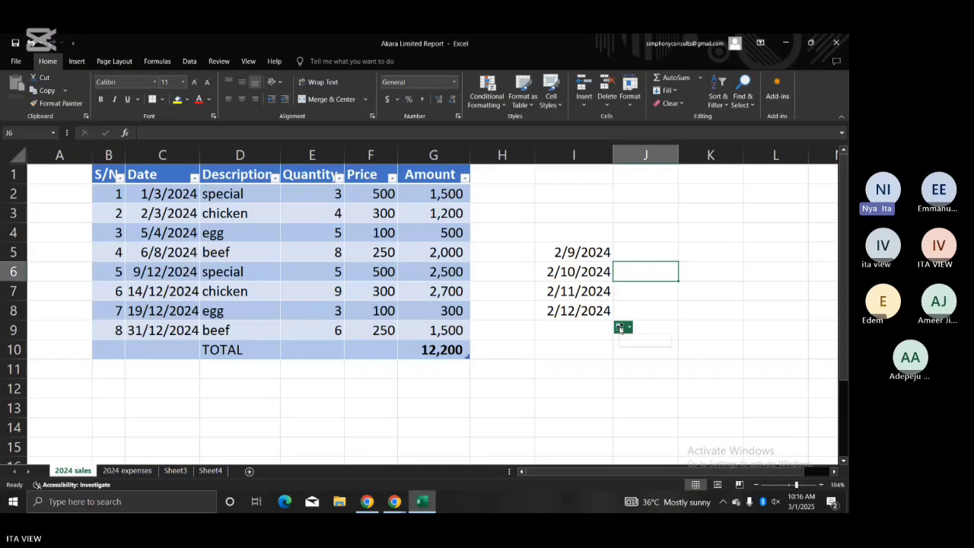
click(543, 339)
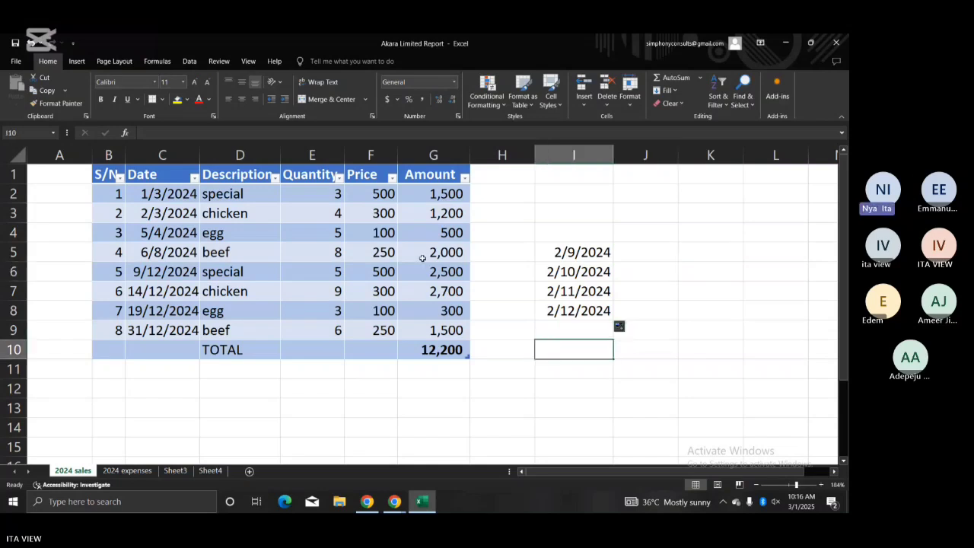
Step: Examine the first dates in the sales table's Date column and the auto fill options for the filled dates in I5 to I8
click(160, 233)
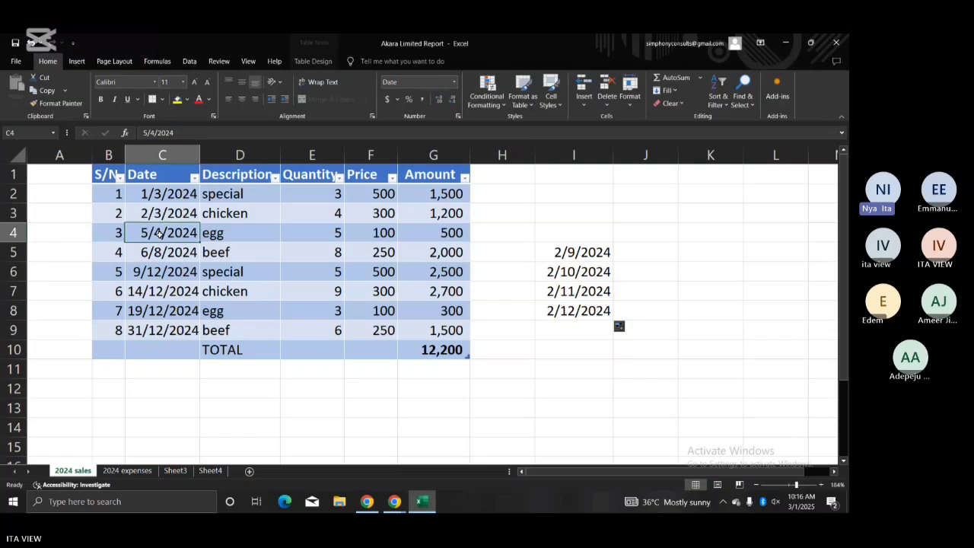
click(173, 195)
click(179, 214)
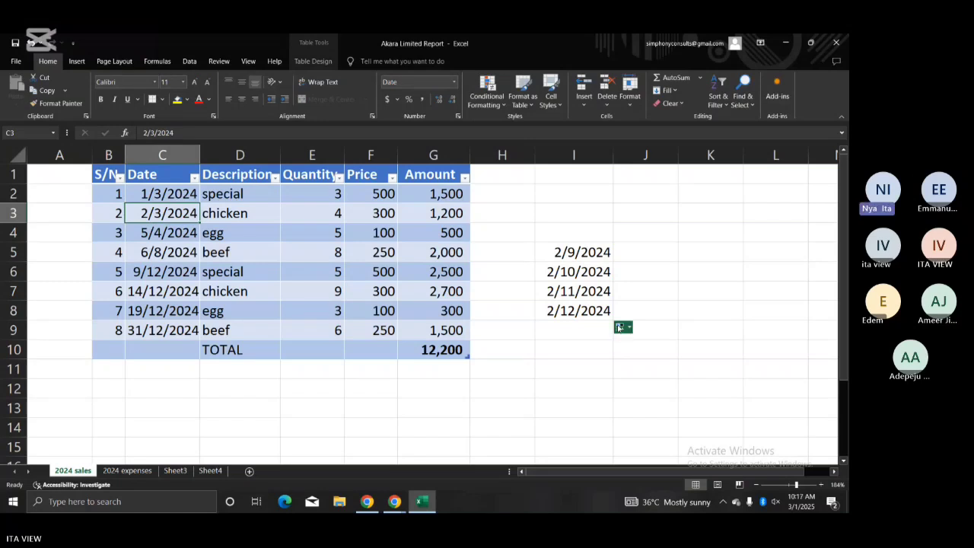
click(620, 328)
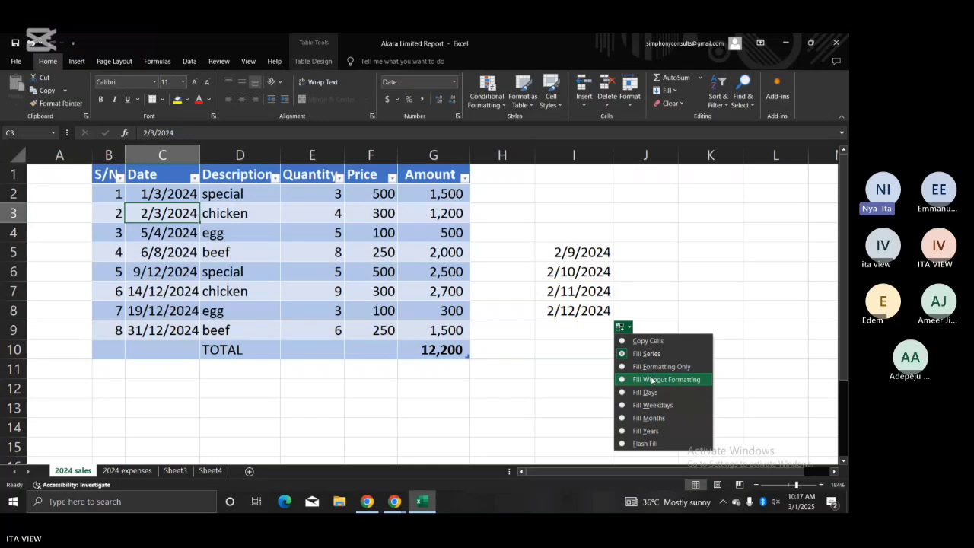
click(655, 325)
click(655, 324)
click(632, 294)
click(545, 256)
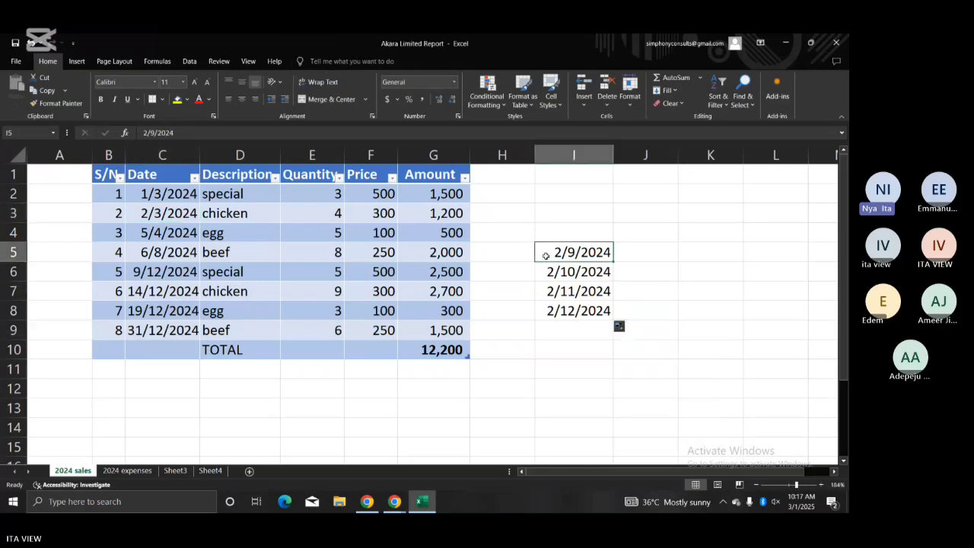
click(565, 236)
text(2)
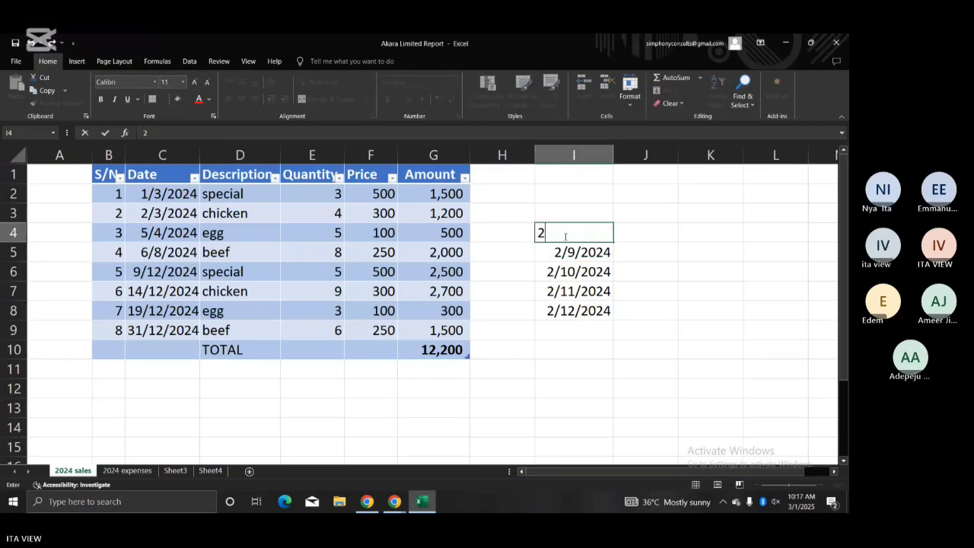
key(BackSpace)
click(631, 267)
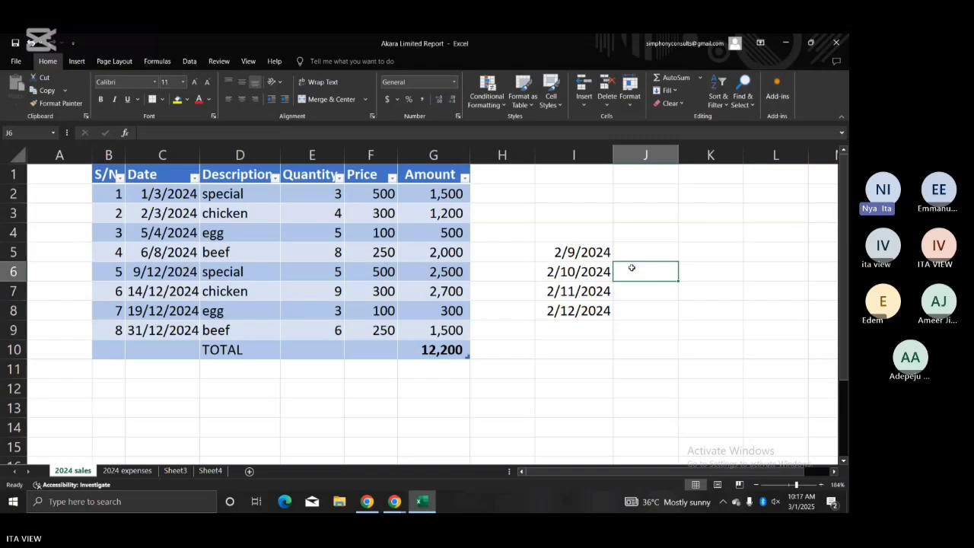
Step: Clear the dates from cells I4 to I9 beside the sales table
drag(590, 239, 611, 332)
key(Delete)
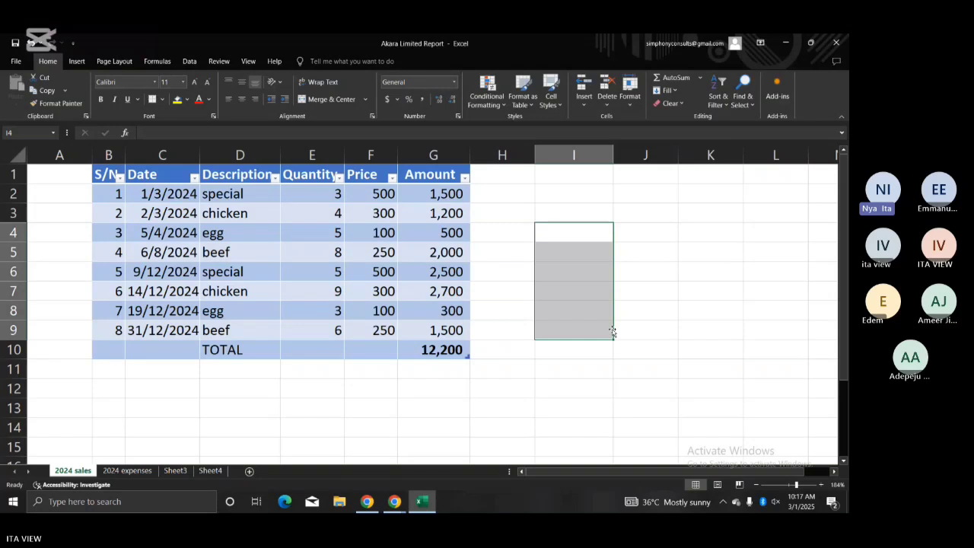
Step: Try entering the number 400 in the date-formatted cell I5, and clear the cell again
click(603, 257)
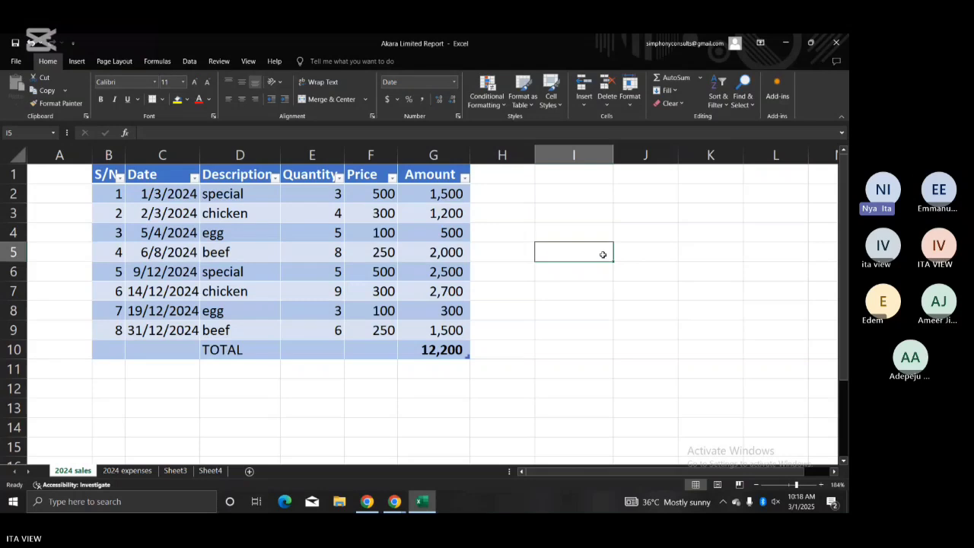
text(400)
key(Return)
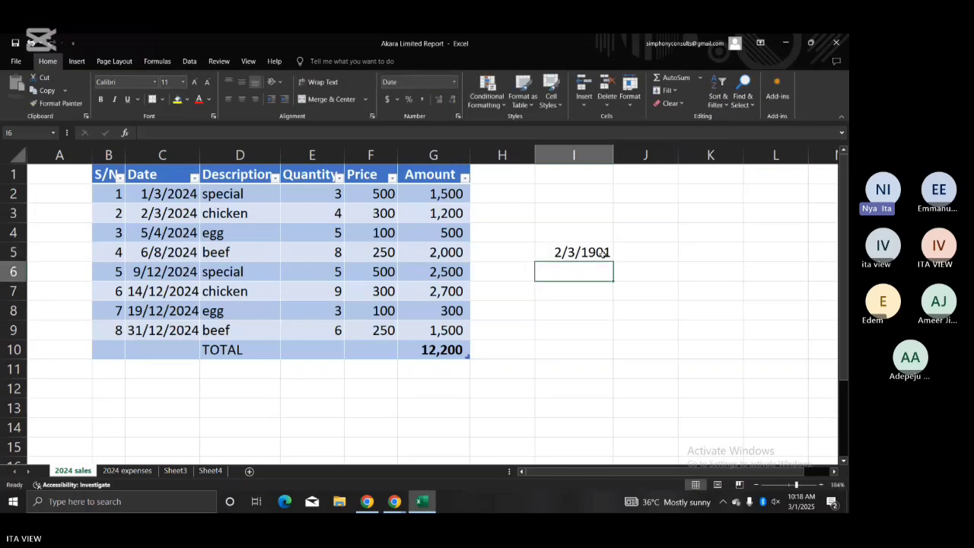
click(604, 253)
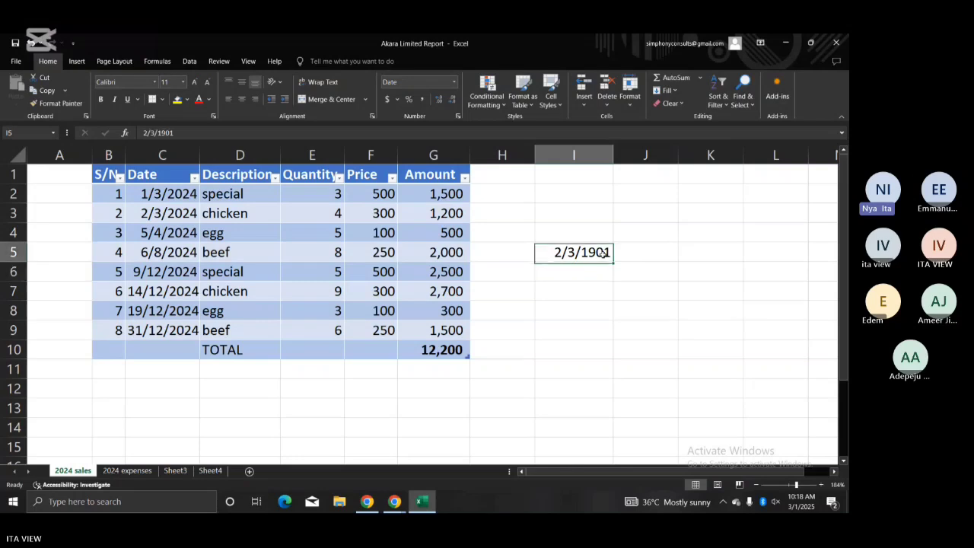
key(Delete)
Step: Enter the amounts 200, 400, 300, 360 and 250 down cells J4 to J8
click(632, 232)
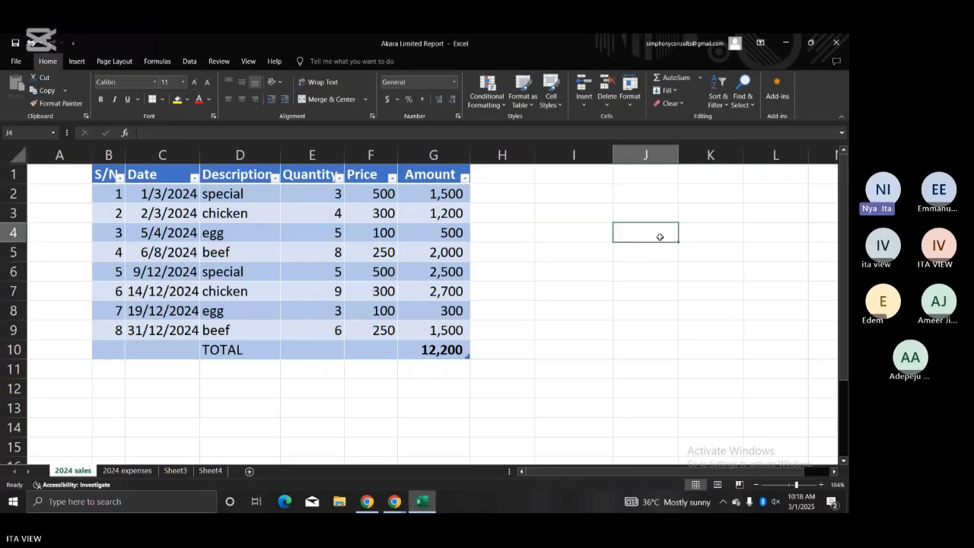
text(200)
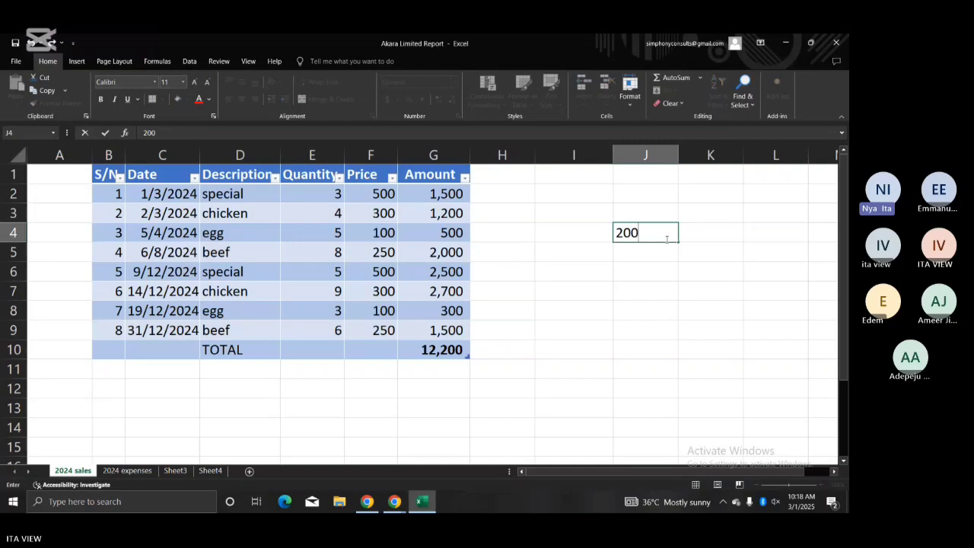
key(Return)
text(4)
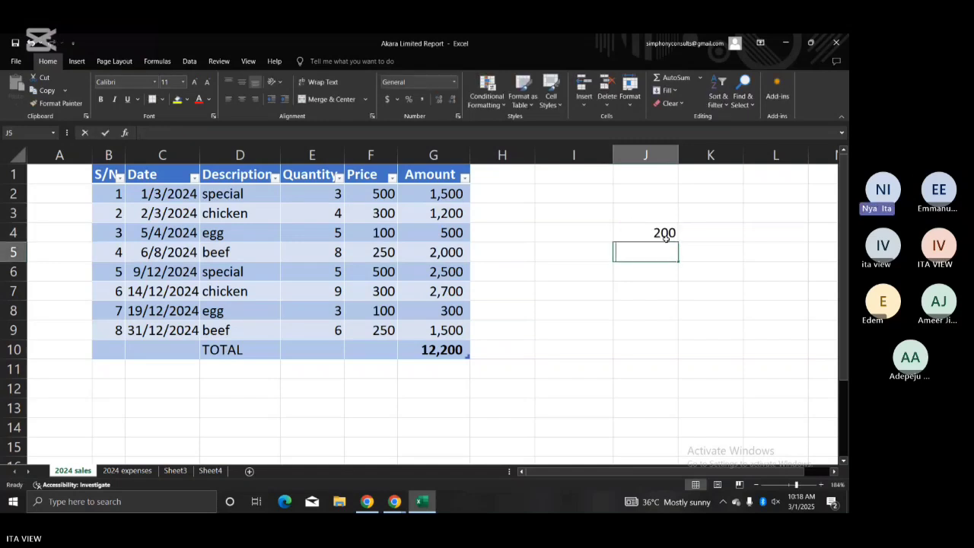
text(00)
key(Return)
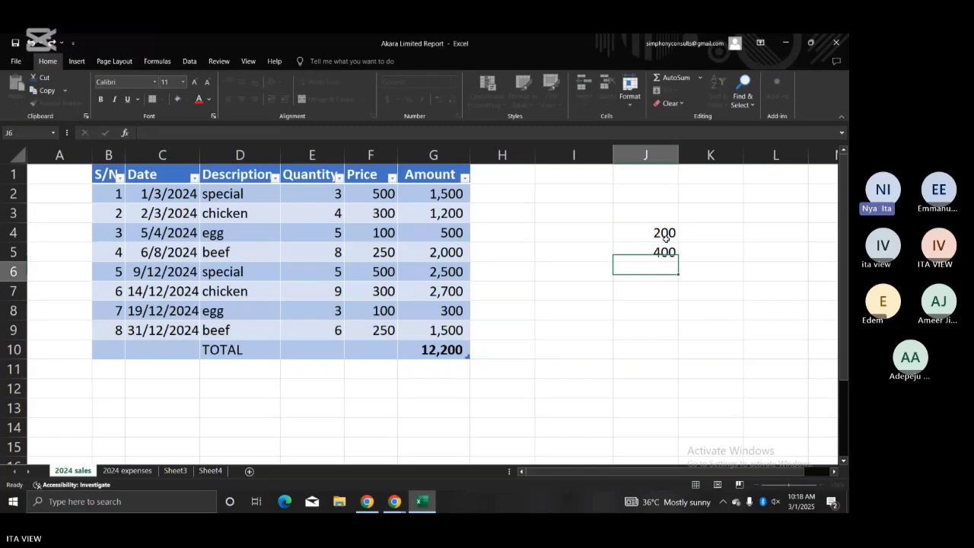
text(300)
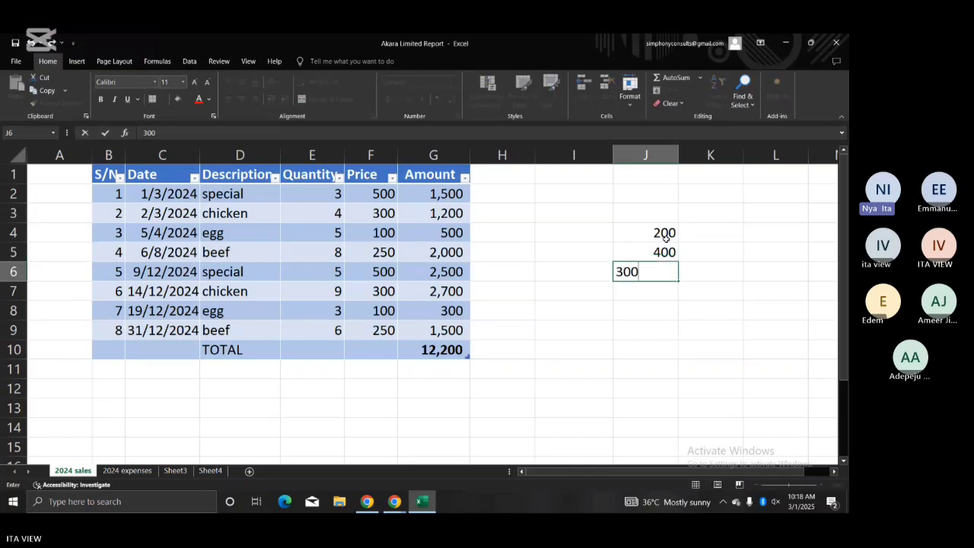
key(Return)
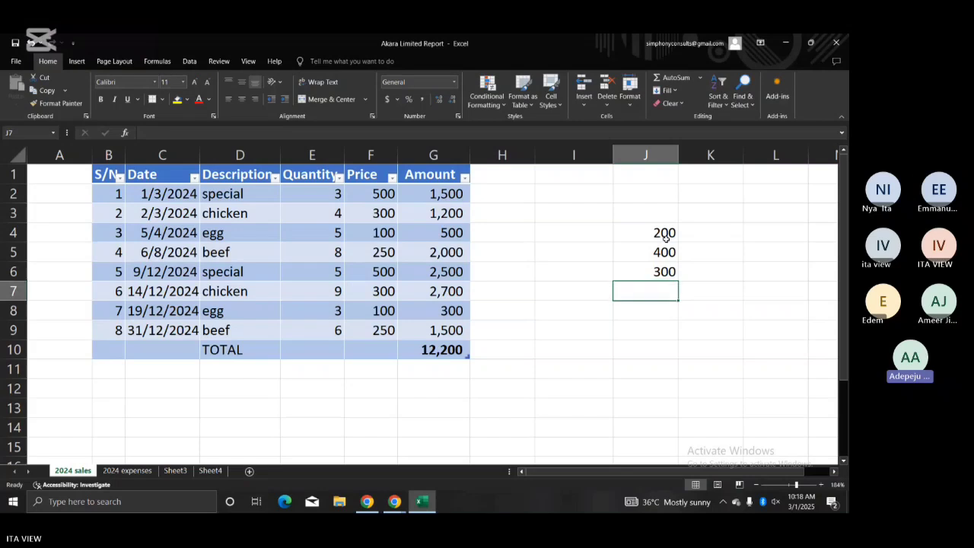
text(3)
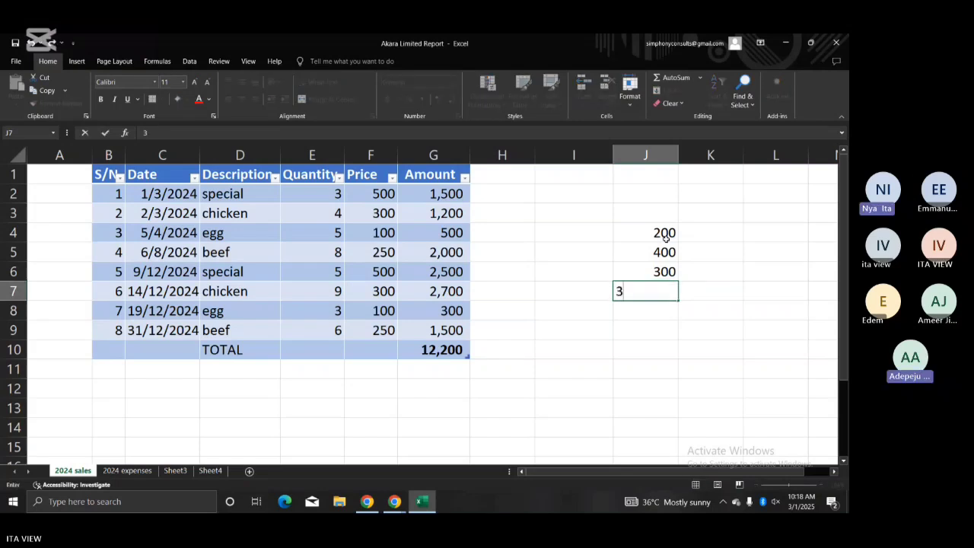
text(60)
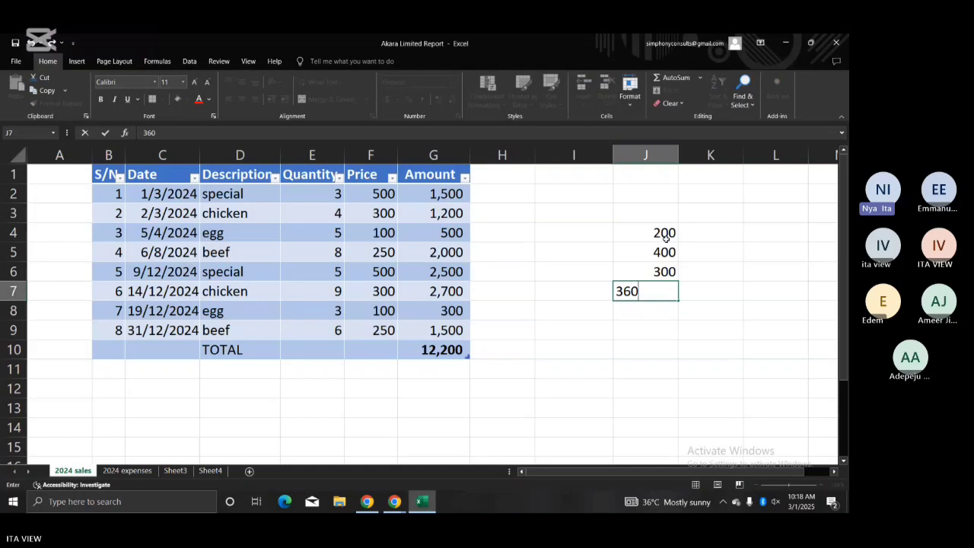
key(Return)
text(25)
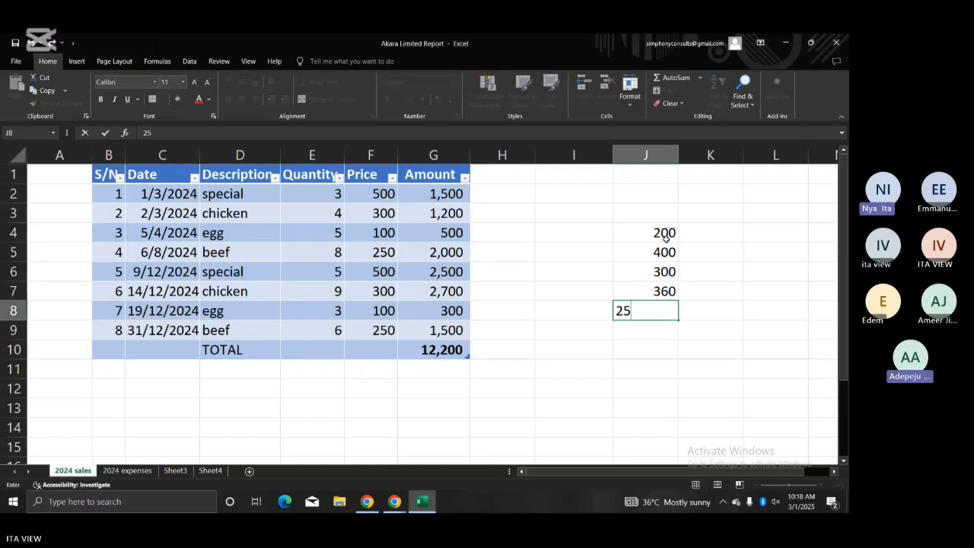
text(0)
key(Return)
Step: Enter the food names rice, semo, poundo, eba and pizza down cells I4 to I8, beside their amounts
click(720, 226)
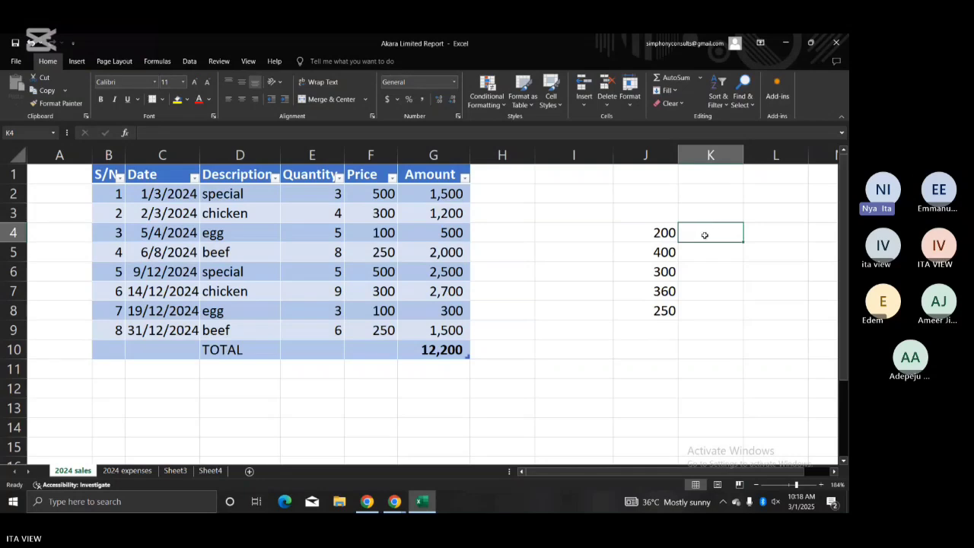
key(Left)
key(Left)
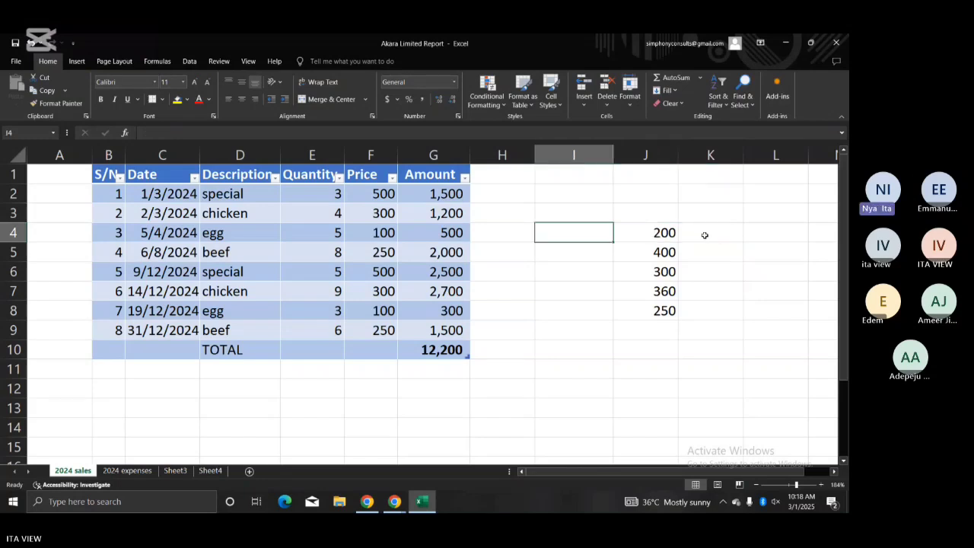
text(k)
key(BackSpace)
text(rice)
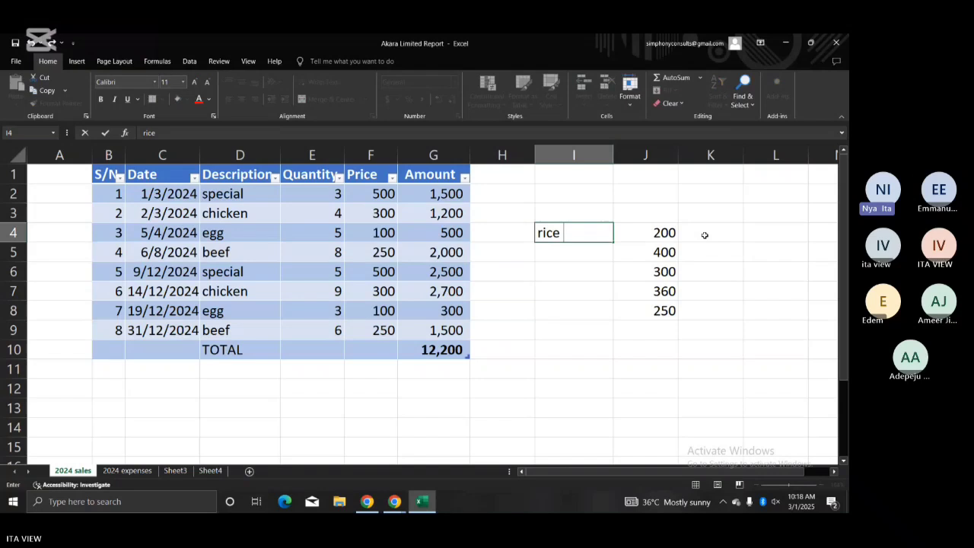
key(Return)
text(semo)
key(Return)
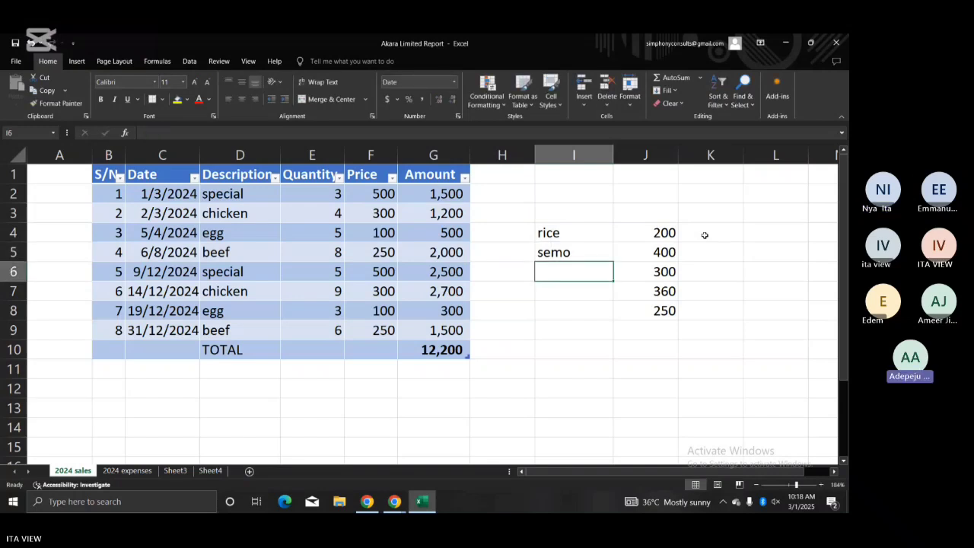
text(pou)
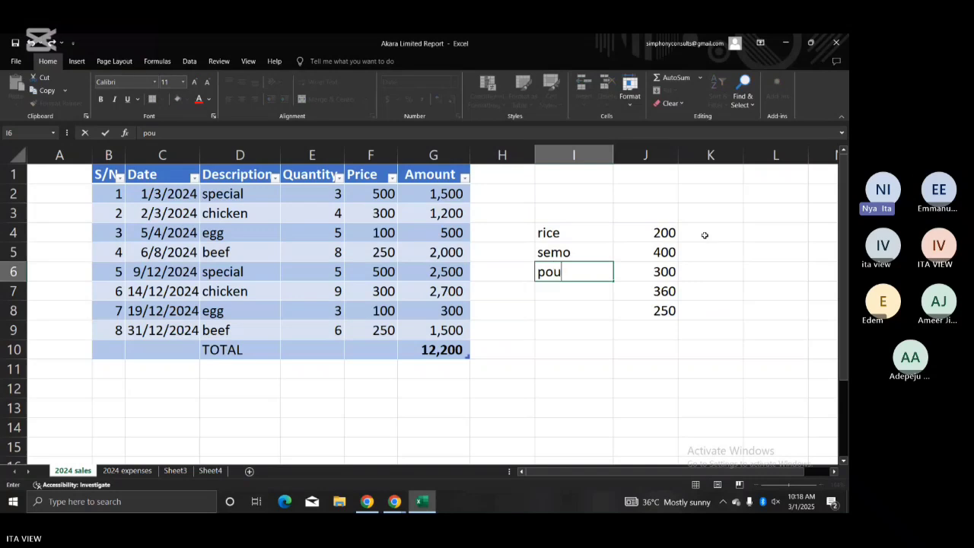
text(ndo)
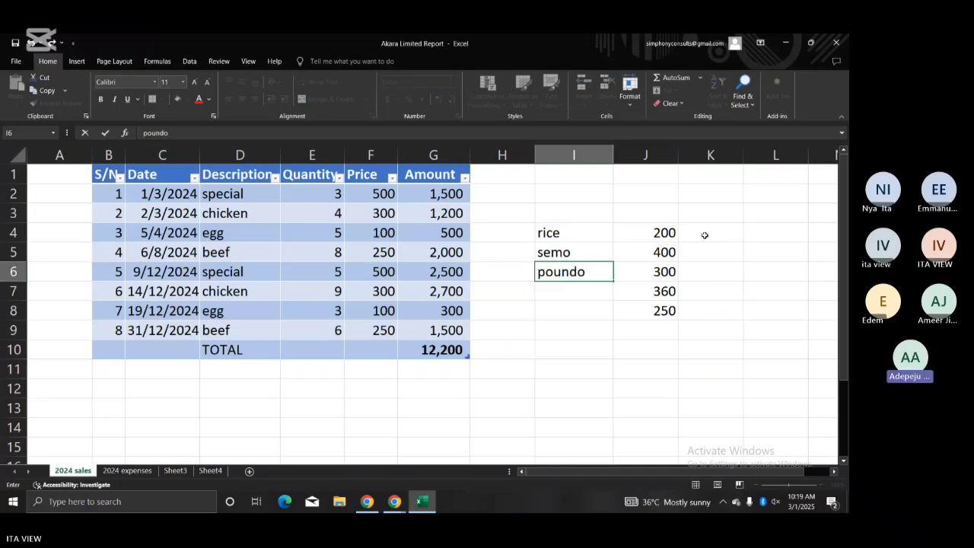
key(Return)
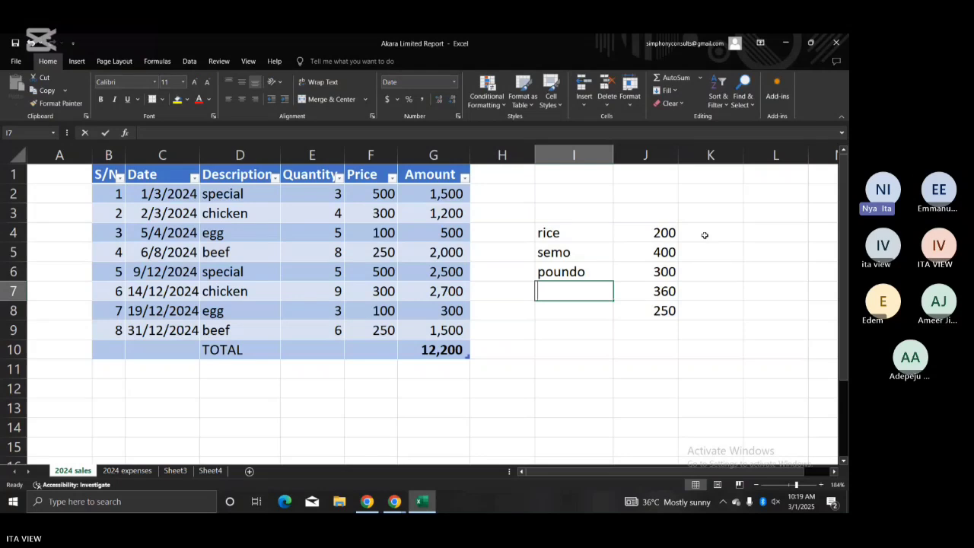
text(eba)
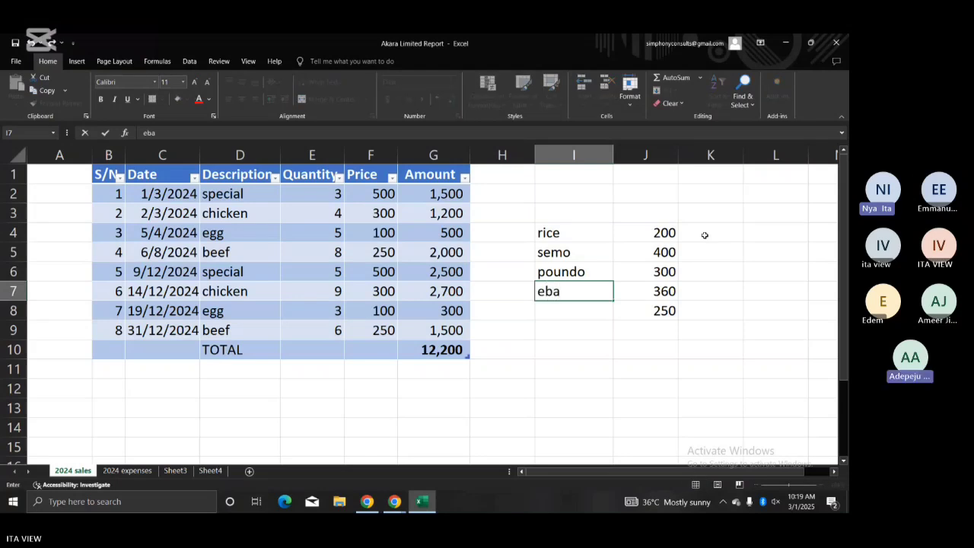
key(Return)
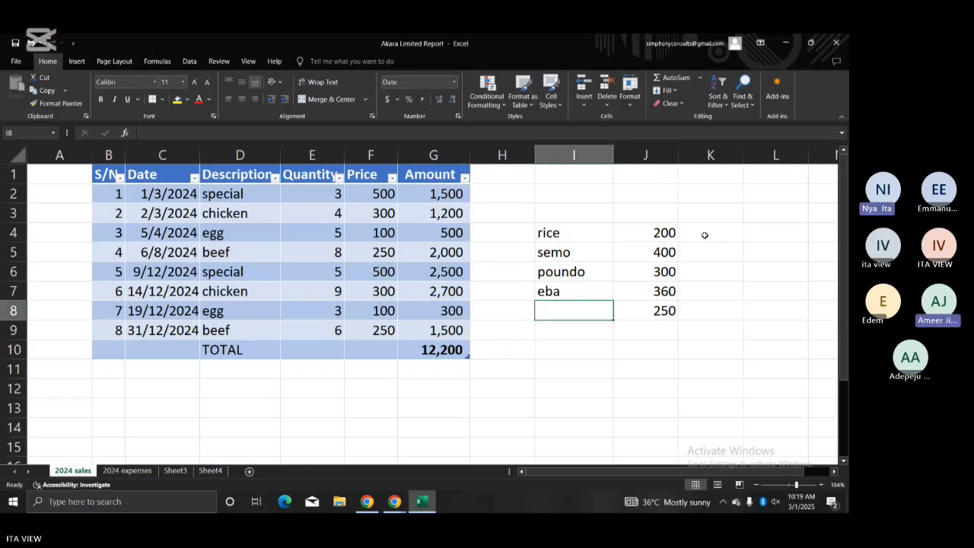
text(pi)
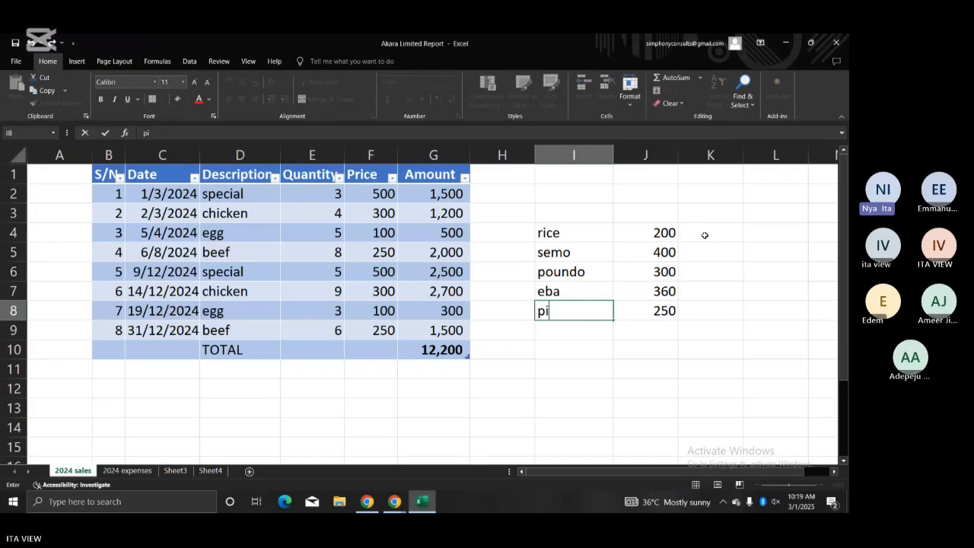
text(zza)
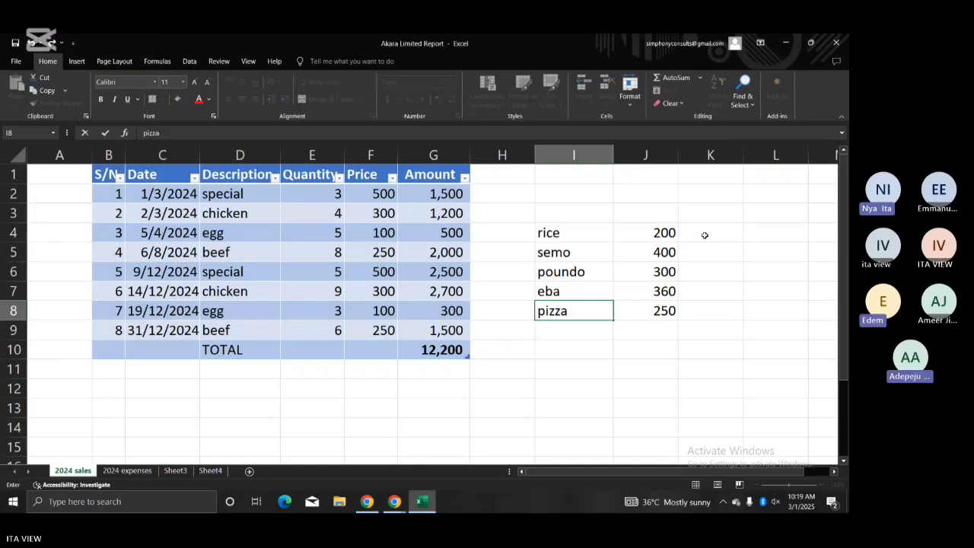
key(Return)
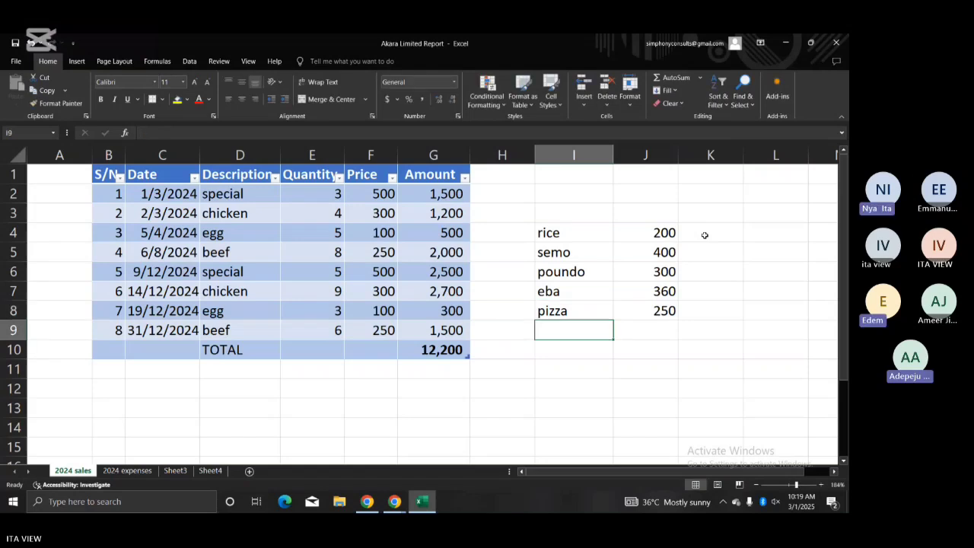
Step: Narrow columns I and J to sit closer around the food names and their amounts
click(652, 239)
drag(612, 159, 597, 161)
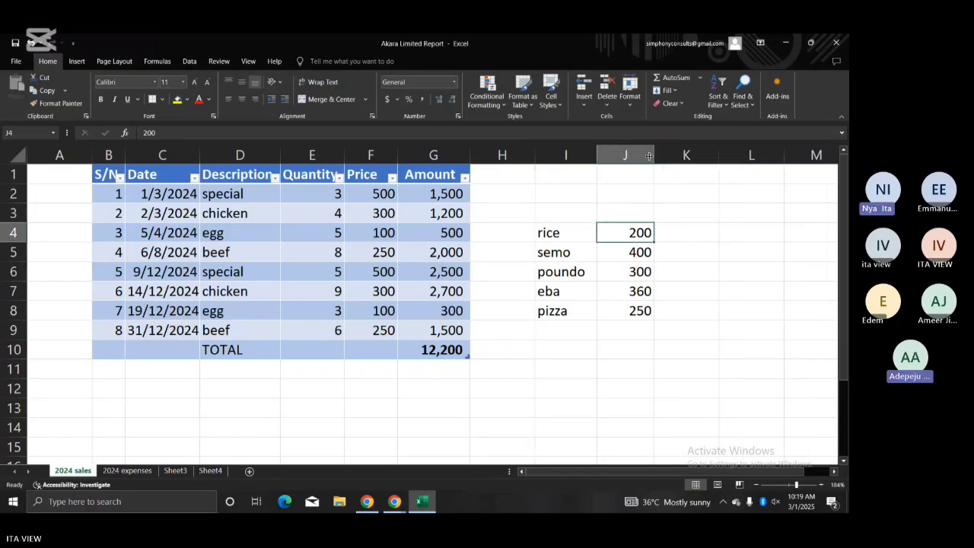
click(686, 214)
click(690, 272)
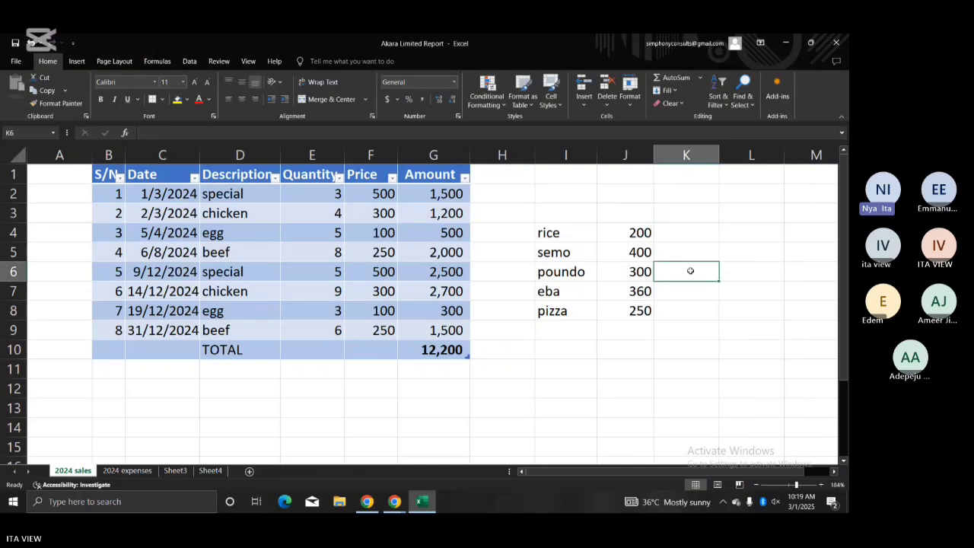
click(691, 314)
click(695, 232)
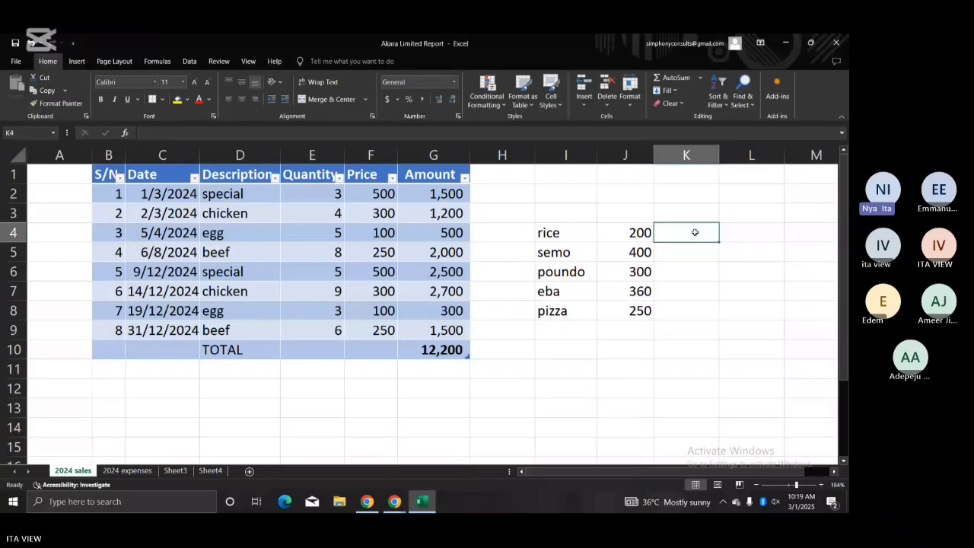
Step: Add the headings MEAL PLAN in cell I3 and PRICE in cell J3 above the food list
click(559, 218)
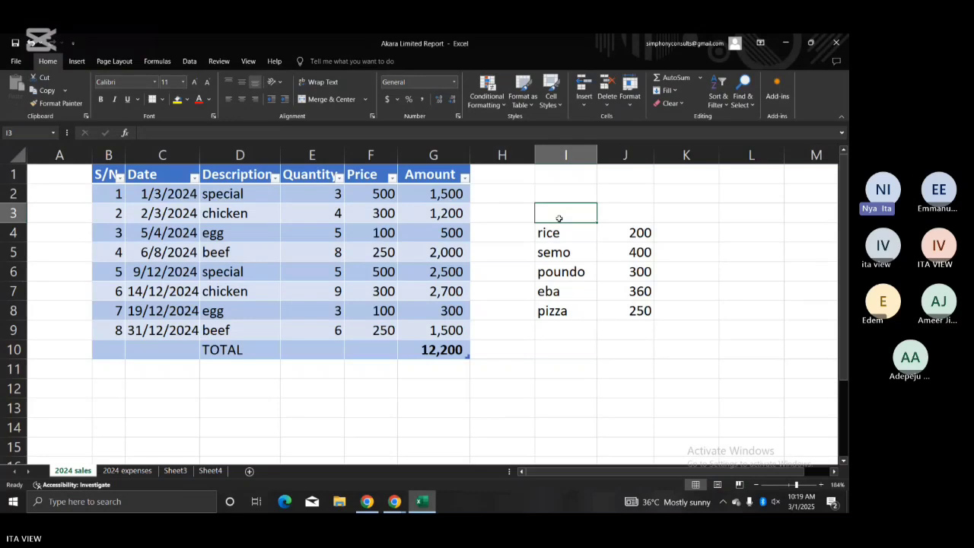
text(MEA)
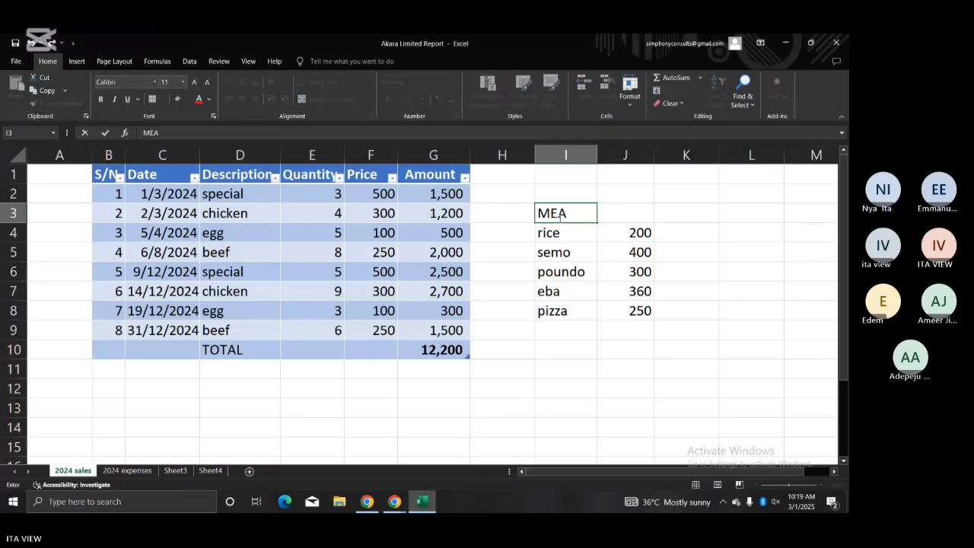
text(L PLAN)
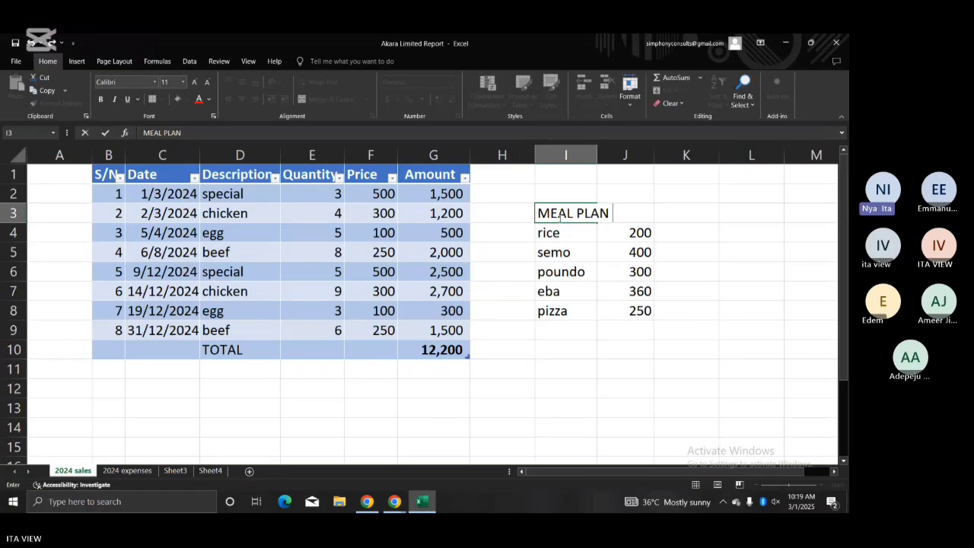
key(Tab)
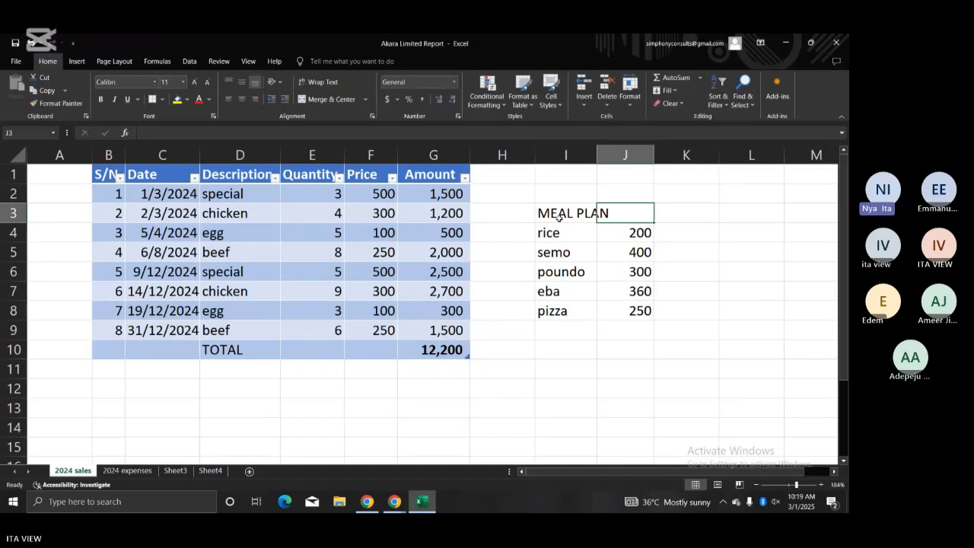
text(A)
key(BackSpace)
text(PRICE)
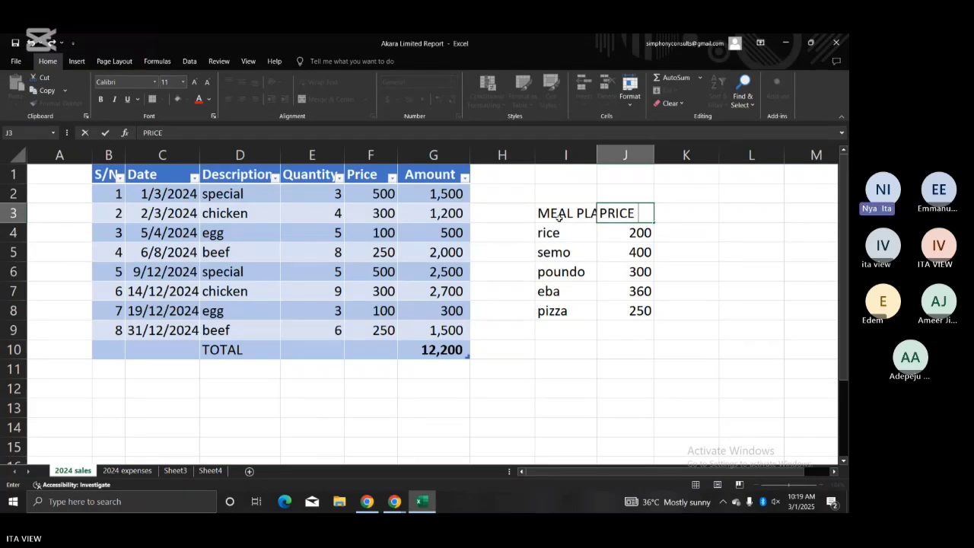
Step: Add the headings QTY in cell K3 and AMOUNT in cell L3 beside PRICE
key(Tab)
text(QT)
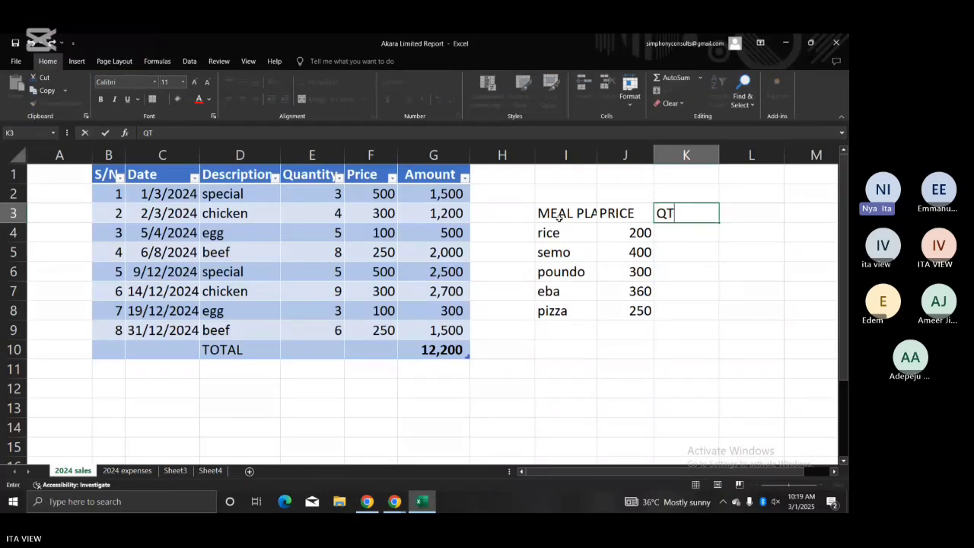
text(Y)
key(Tab)
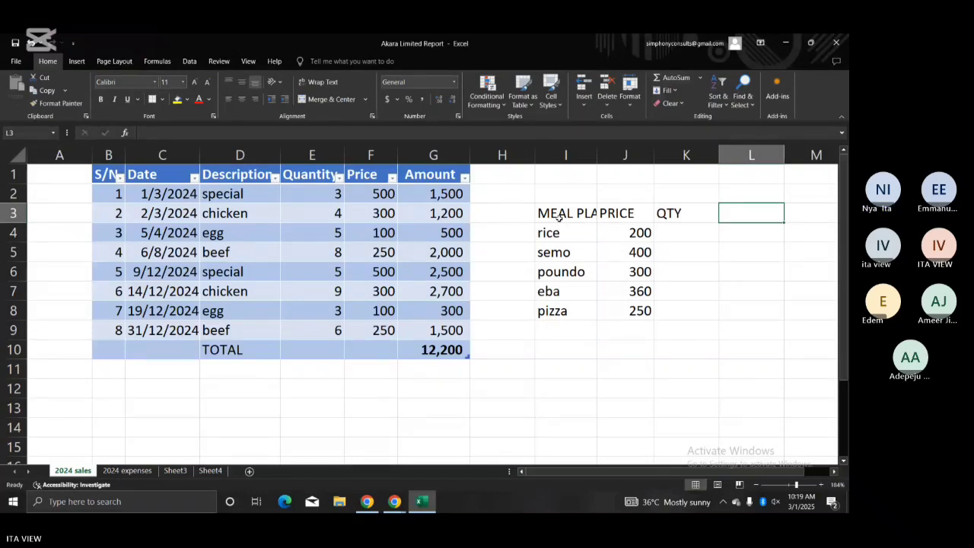
text(AM)
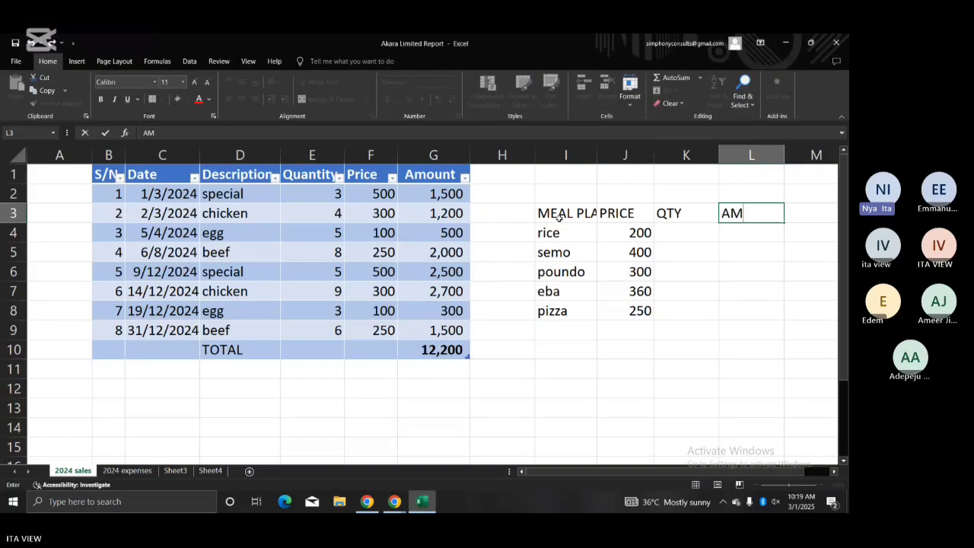
text(OUNT)
key(ctrl+Return)
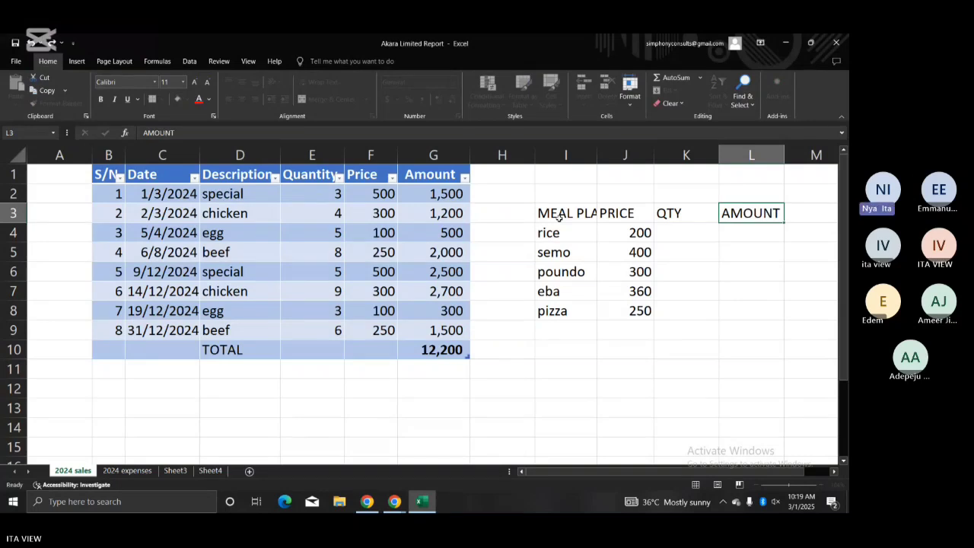
Step: Widen column I to fit the MEAL PLAN heading and slightly narrow column K
click(561, 230)
drag(597, 156, 629, 155)
click(653, 216)
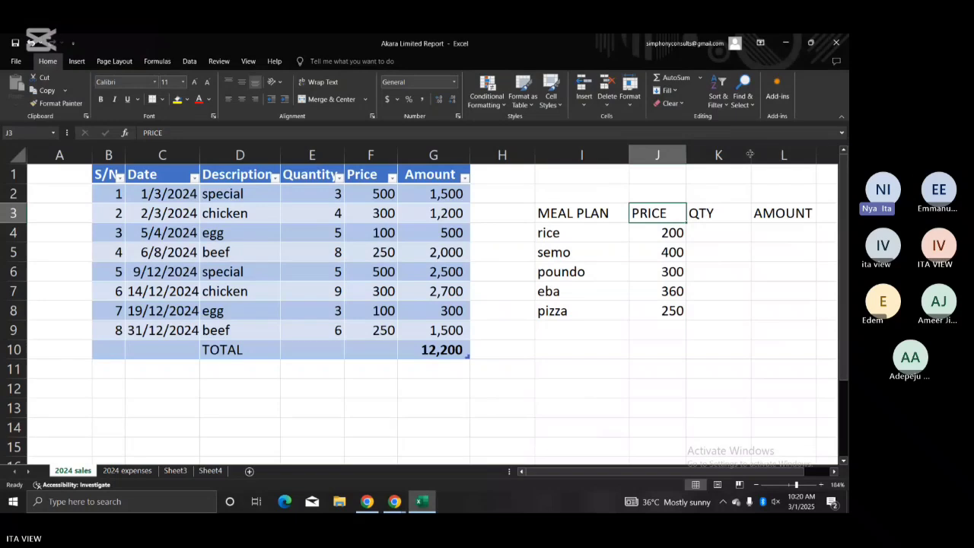
drag(750, 154, 737, 153)
Step: Enter the quantities 5, 8, 3, 2 and 0 down cells K4 to K8 for the listed meals
click(716, 235)
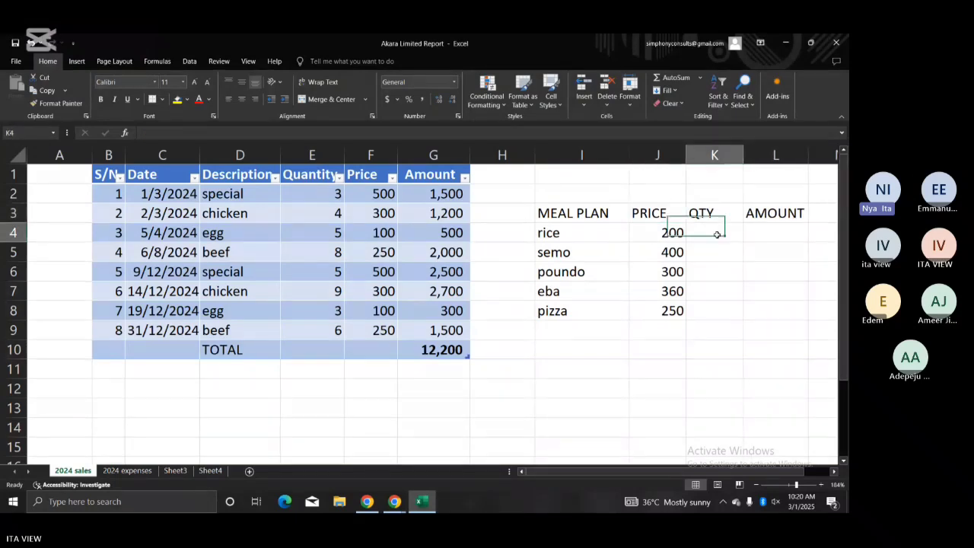
text(5)
key(Return)
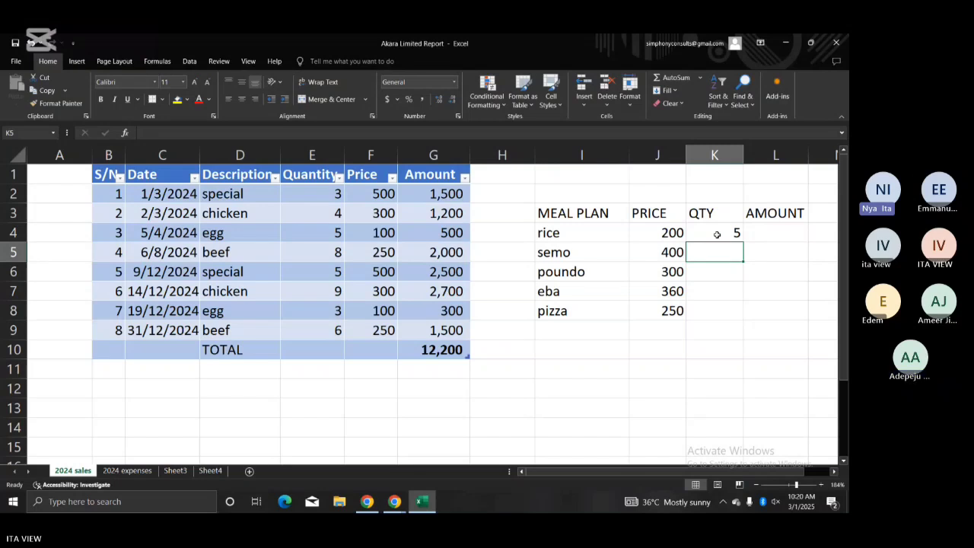
text(8)
key(Return)
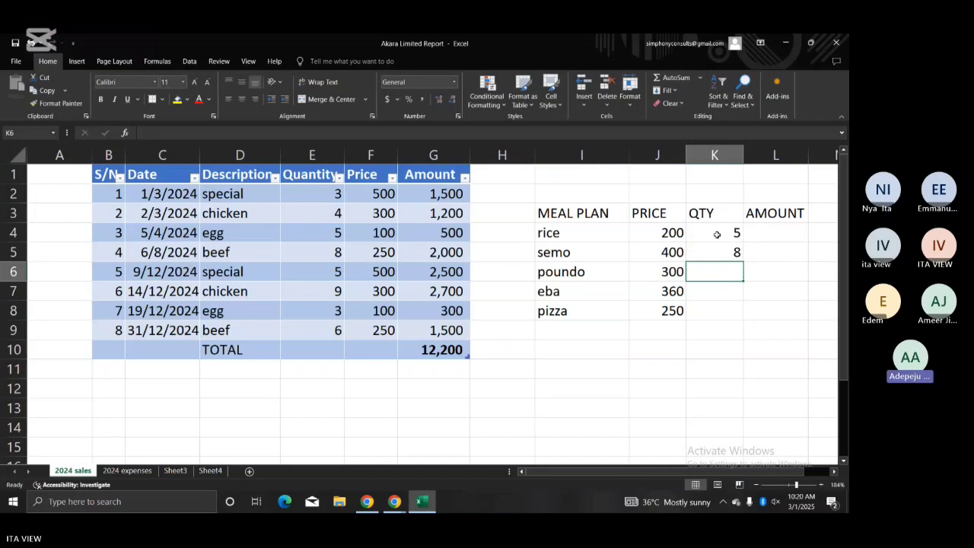
text(3)
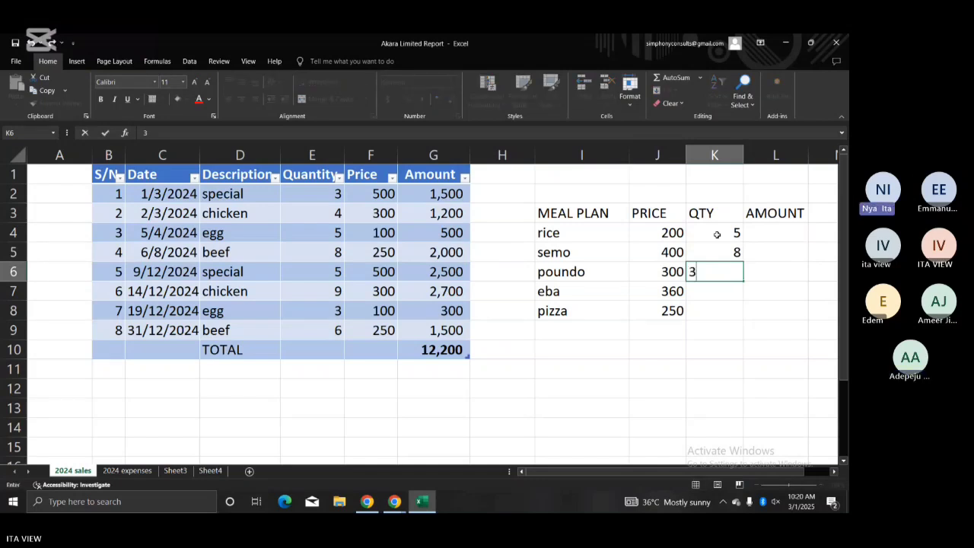
key(Return)
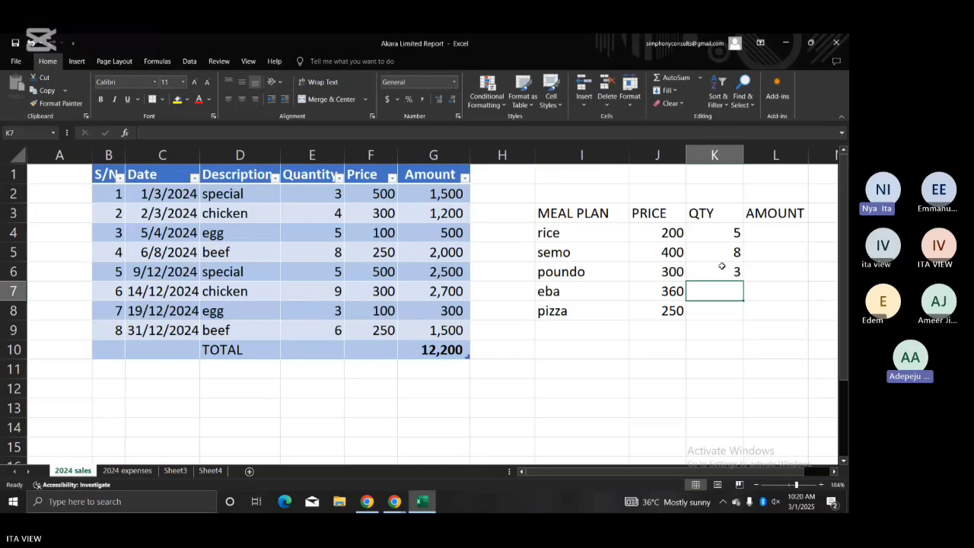
text(2Q)
key(BackSpace)
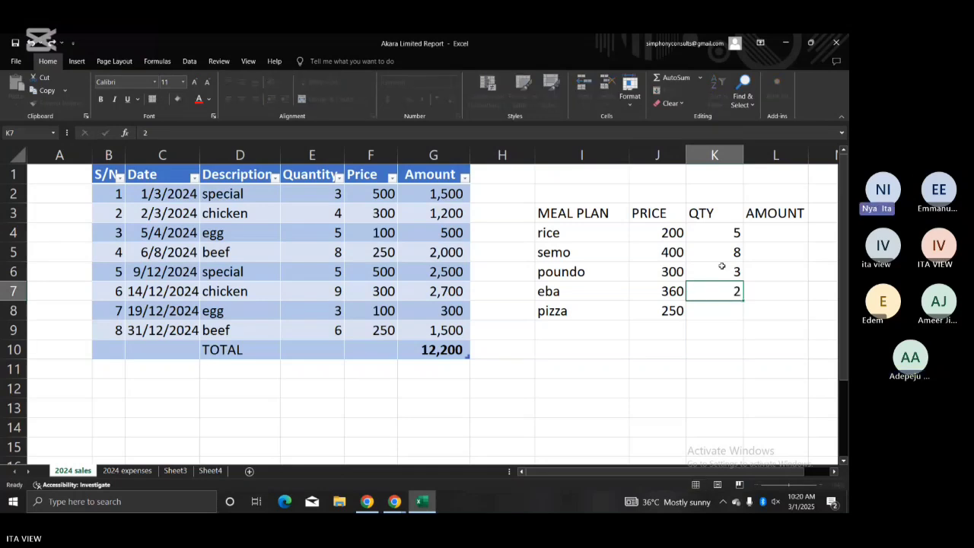
key(Return)
text(0)
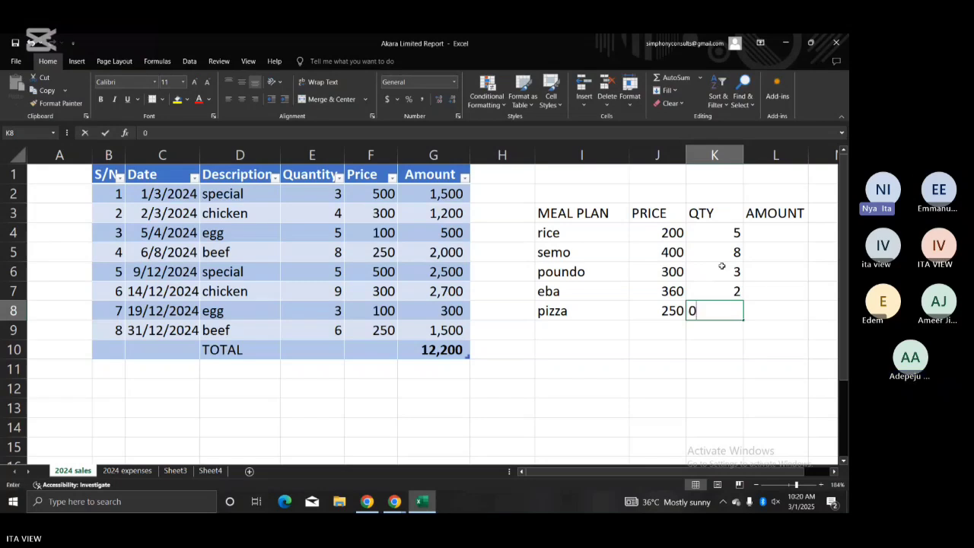
key(Return)
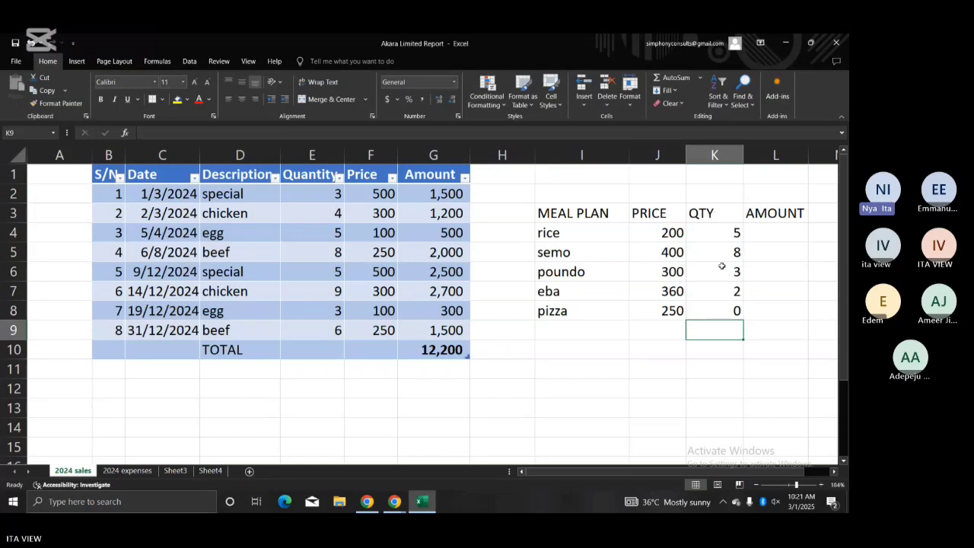
Step: Calculate the rice amount in cell L4 with the formula =K4*J4
click(774, 234)
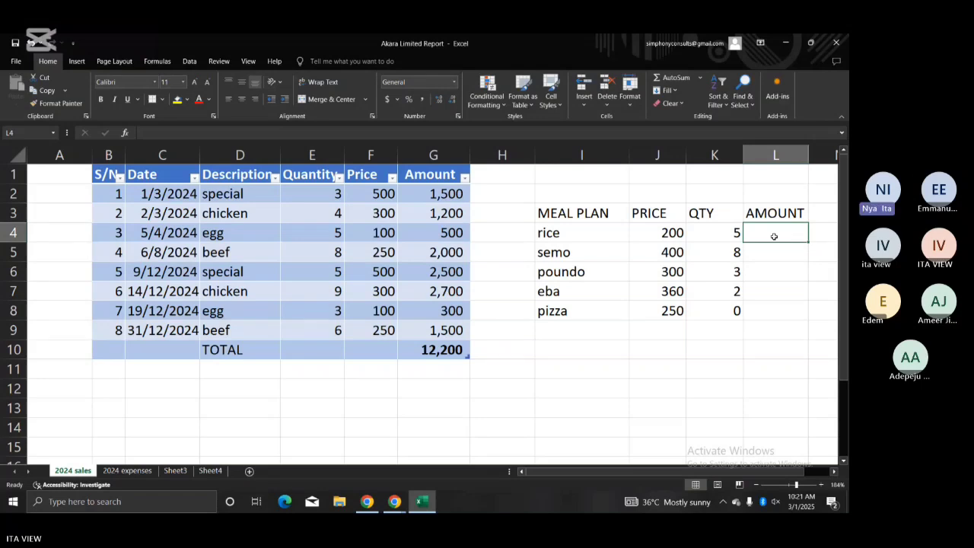
text(=)
click(706, 239)
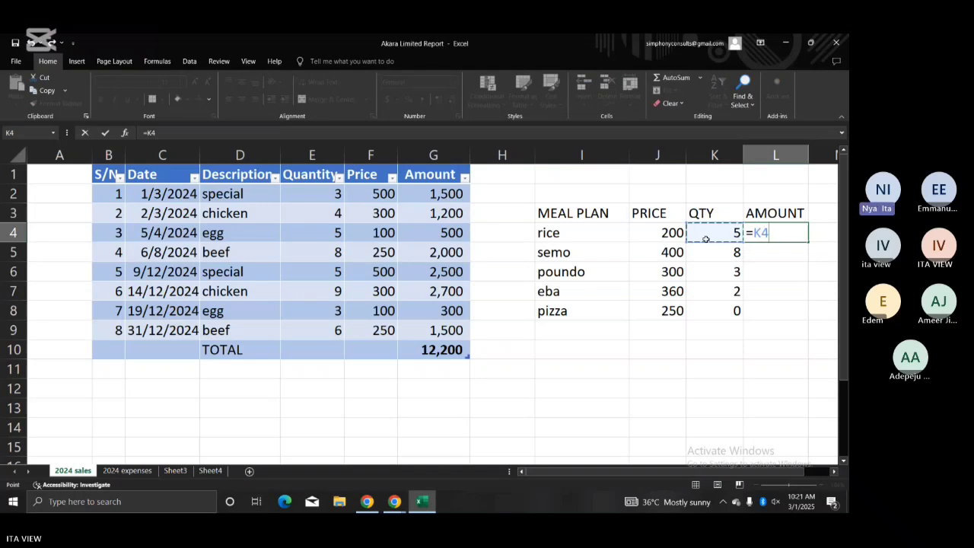
text(*)
click(660, 233)
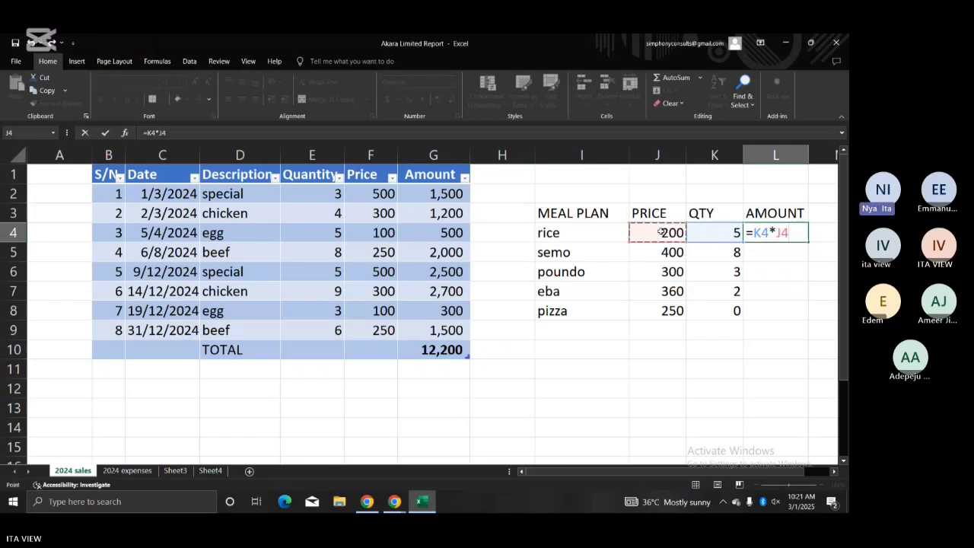
key(Return)
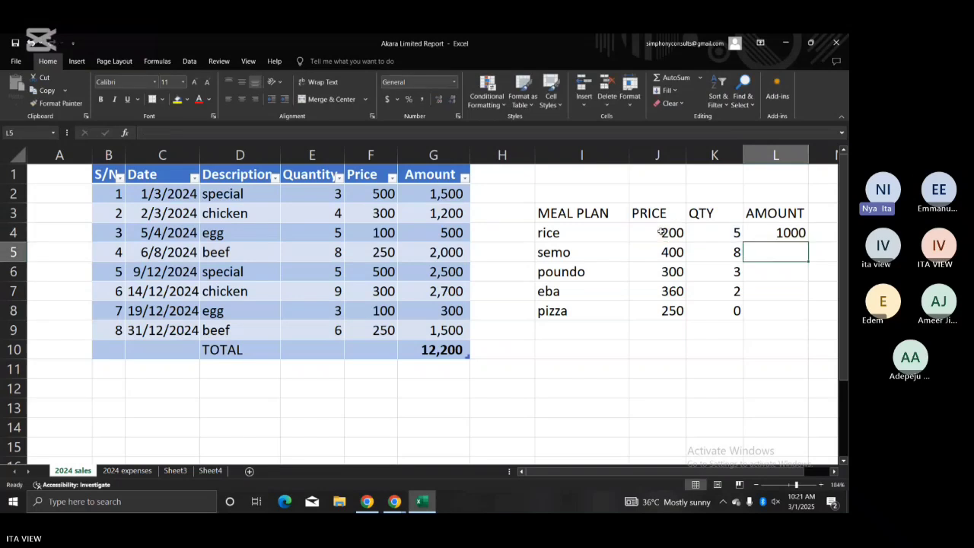
Step: Fill the amount formula from L4 down to L8 for the remaining meals and select the filled range
click(785, 234)
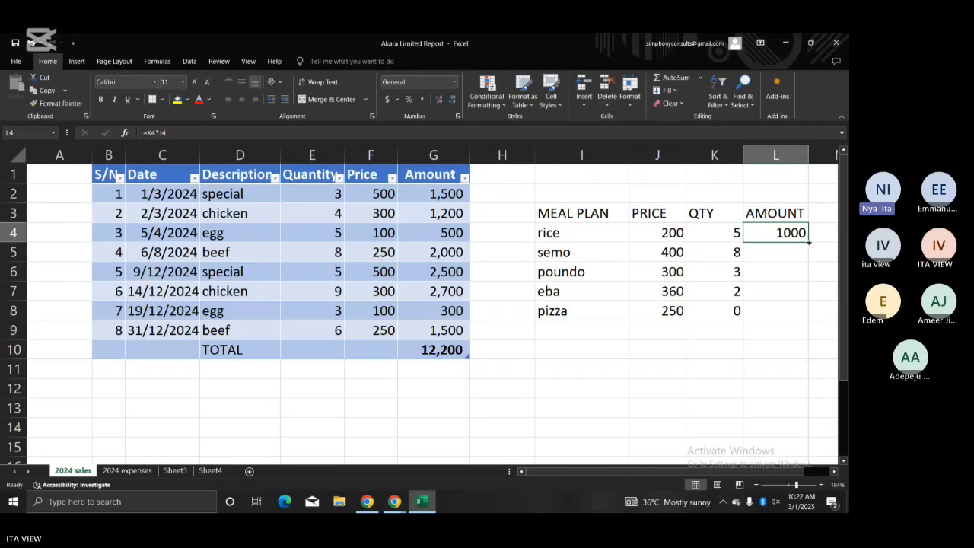
double_click(809, 242)
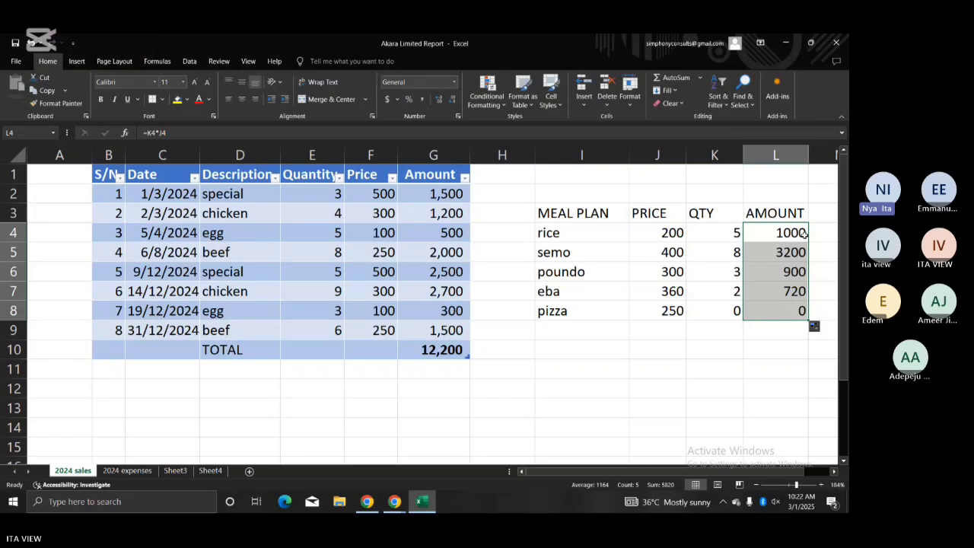
click(804, 235)
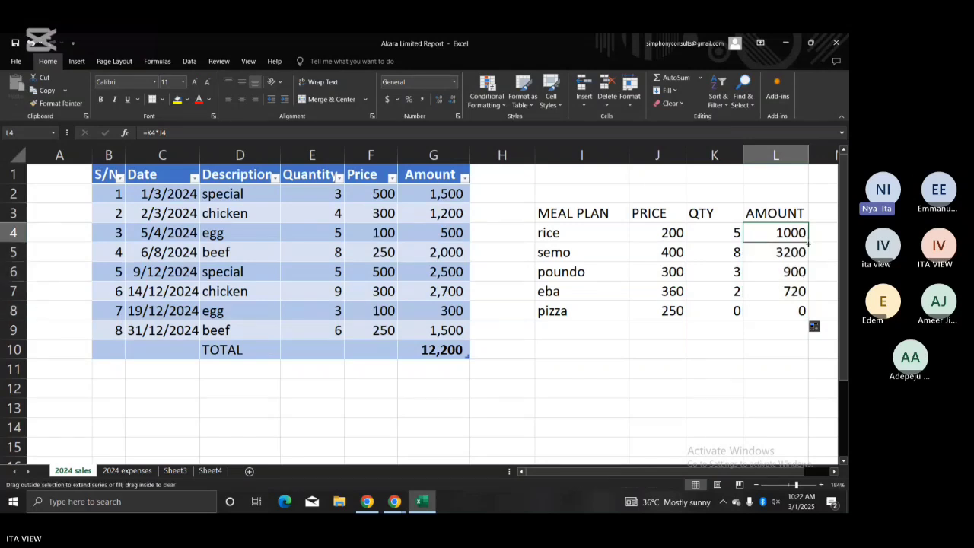
key(ctrl+shift+Down)
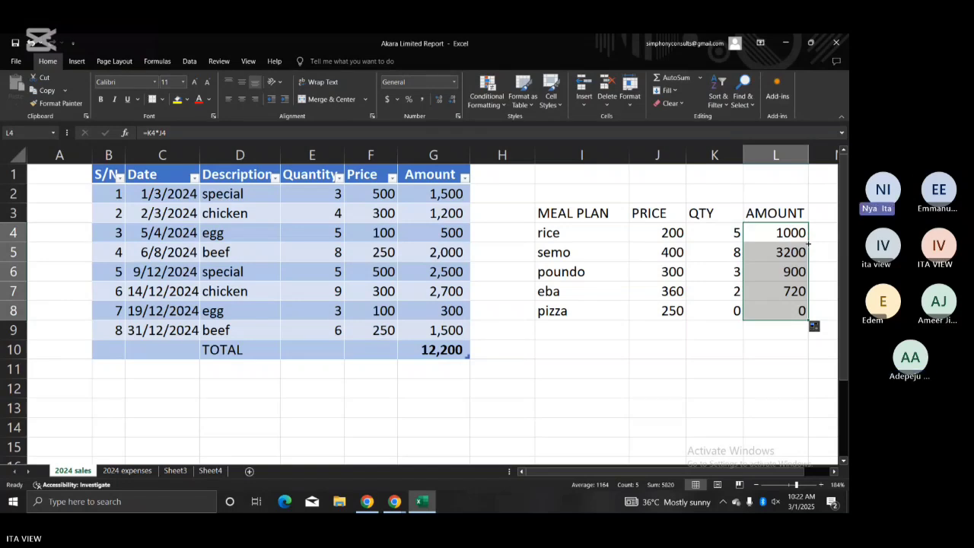
Step: Format column L with comma-separated thousands and no decimal places
click(770, 158)
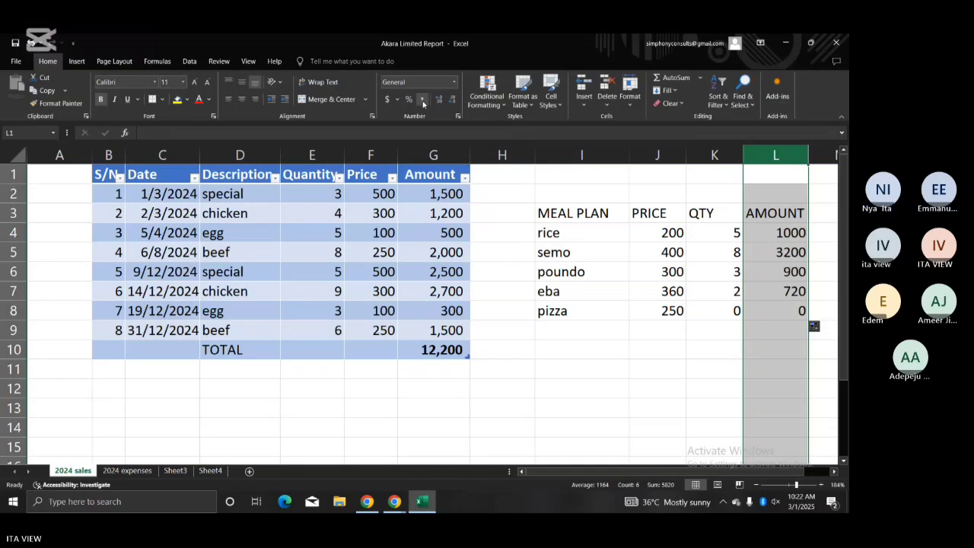
click(423, 100)
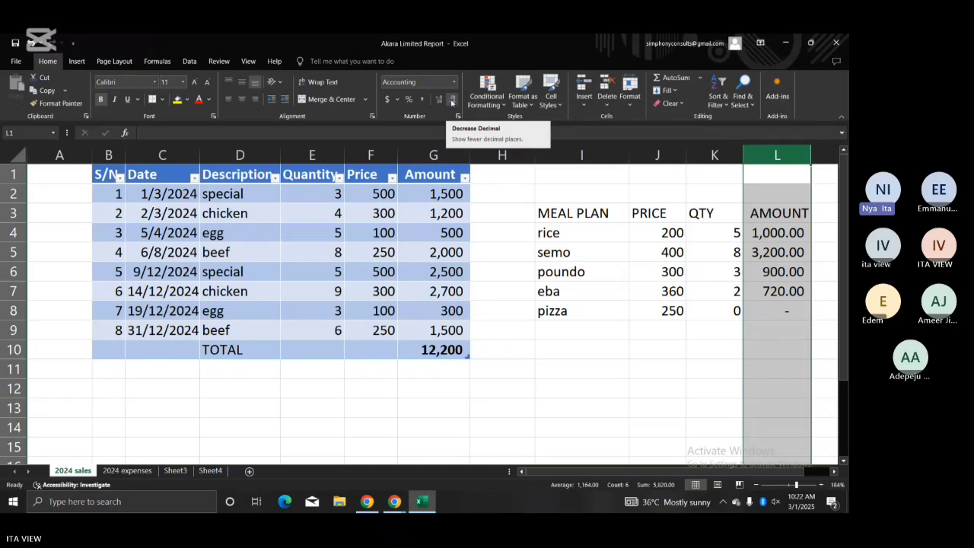
click(452, 99)
click(452, 100)
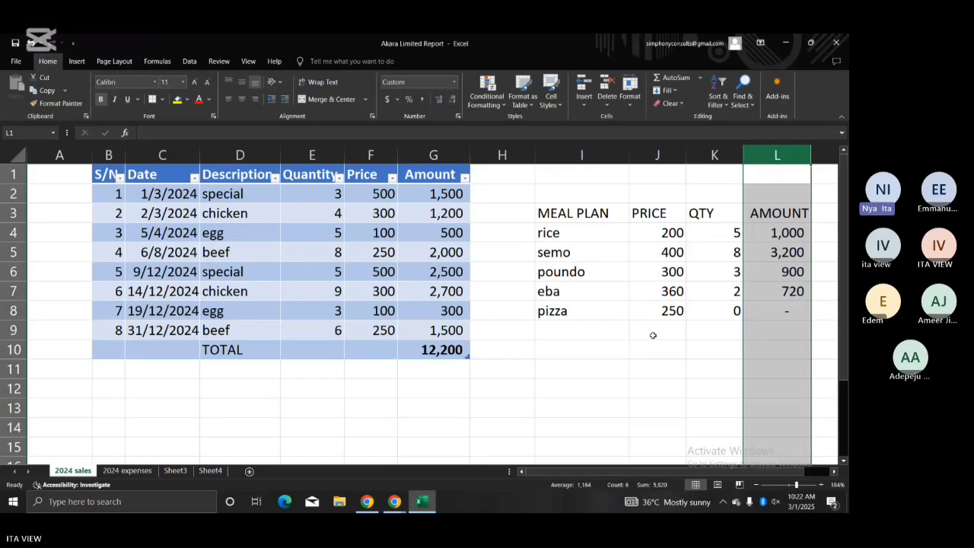
click(654, 344)
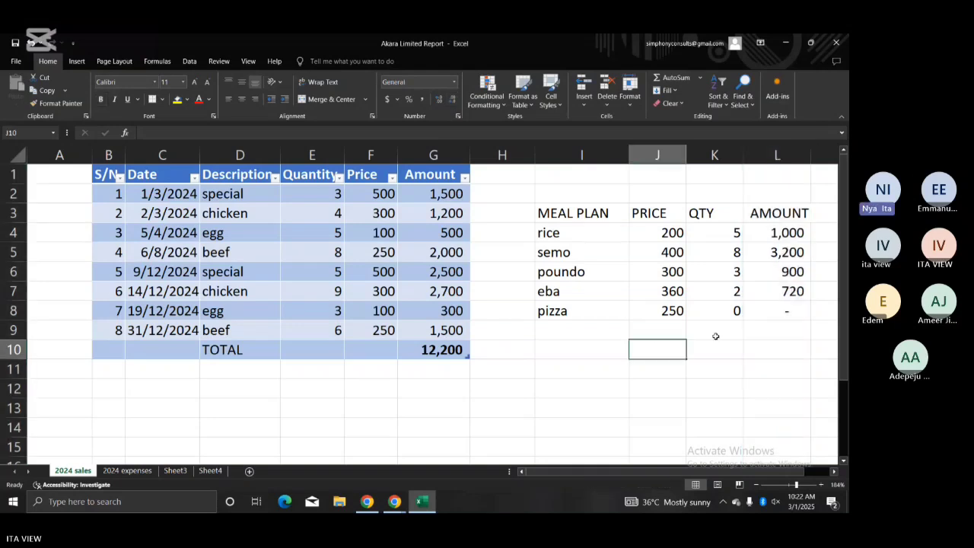
Step: Total the meal amounts in cell L9 with AutoSum over L4:L8
click(781, 332)
text(=)
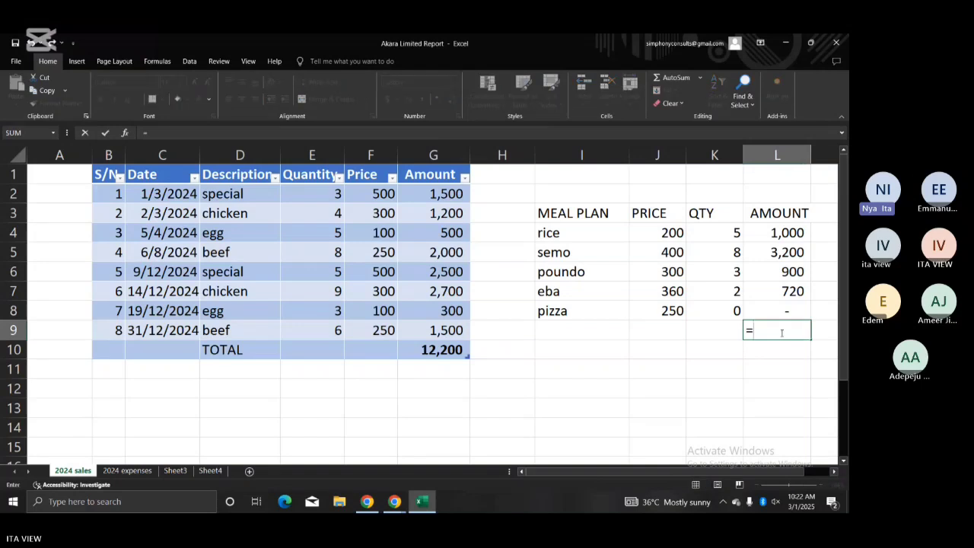
click(669, 79)
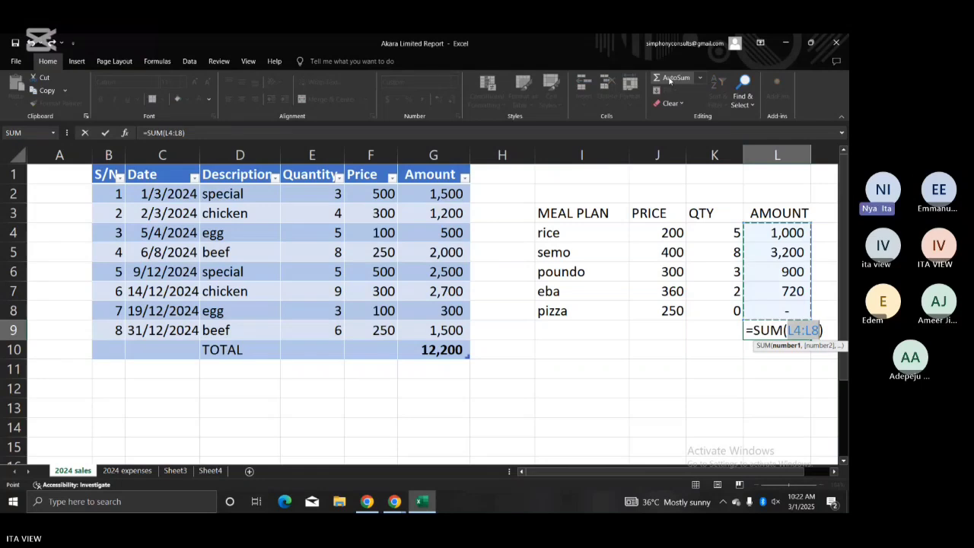
key(Return)
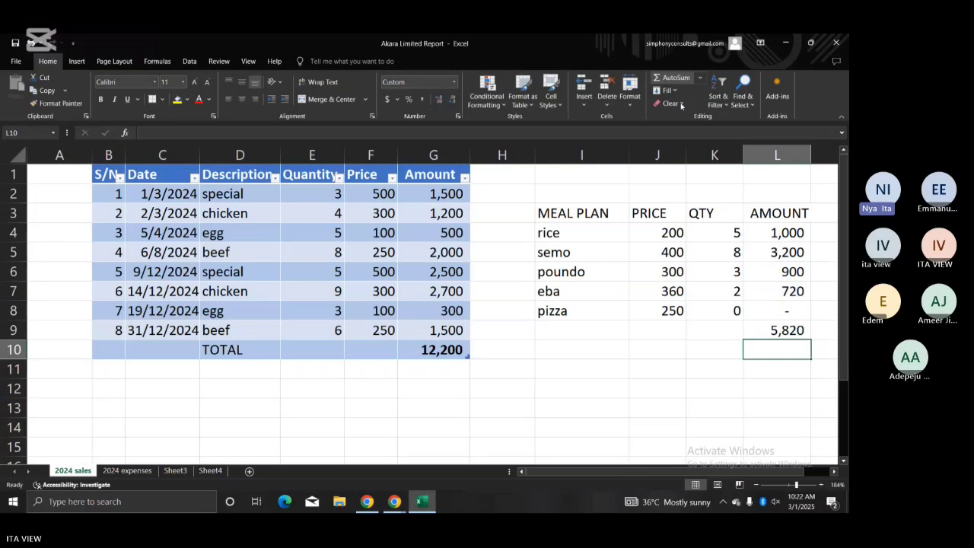
Step: Label the sum row of the meal plan TOTAL in cell I9
click(606, 330)
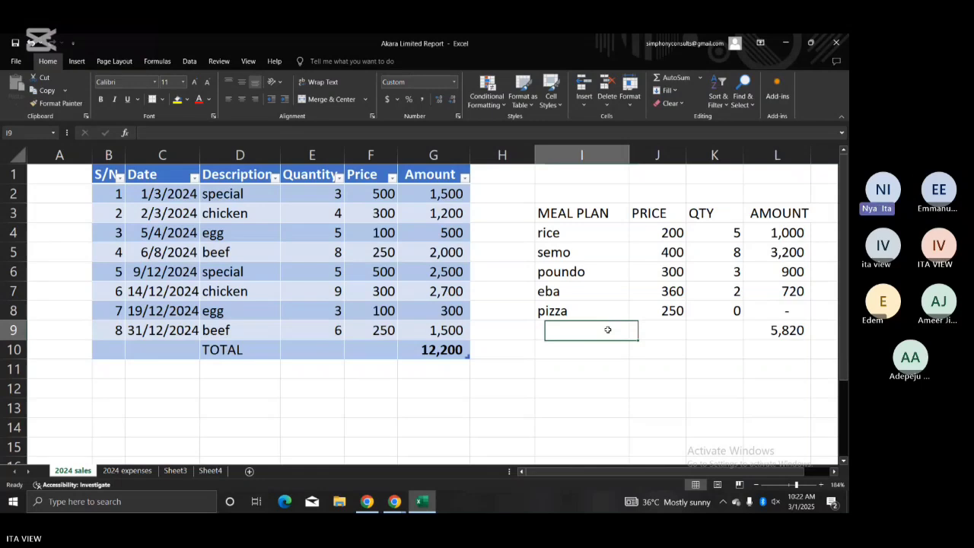
text(TOTAL)
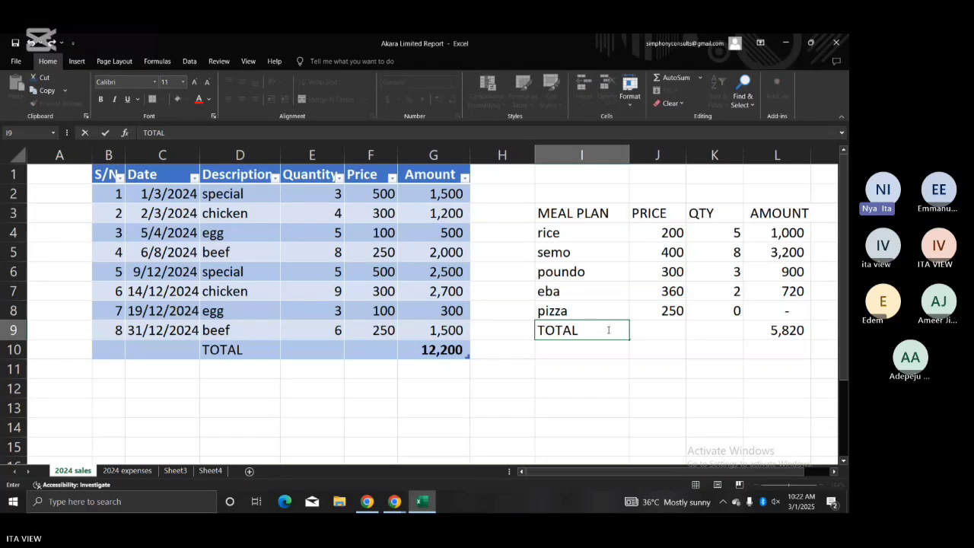
key(Return)
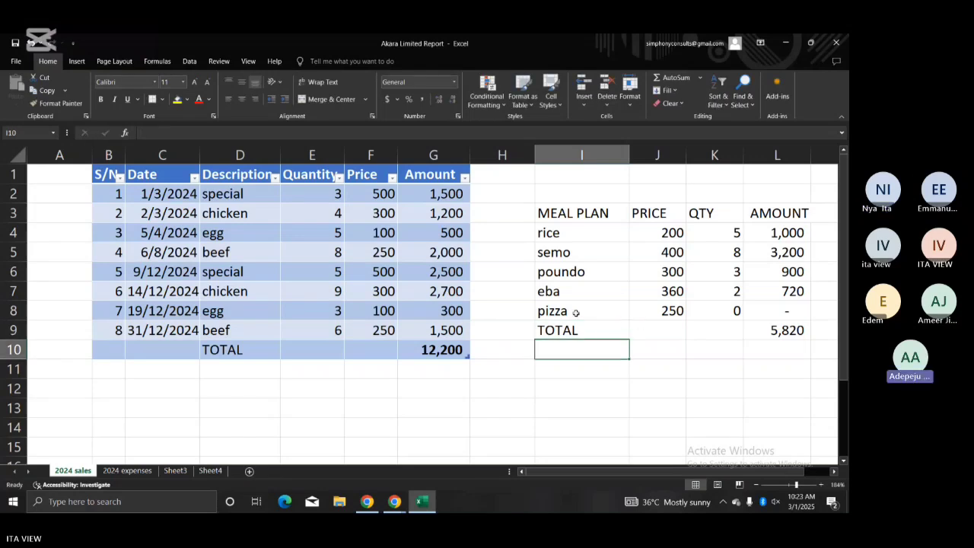
Step: Format the meal plan range I3:L9 as a table with headers in the orange medium banded style
click(549, 208)
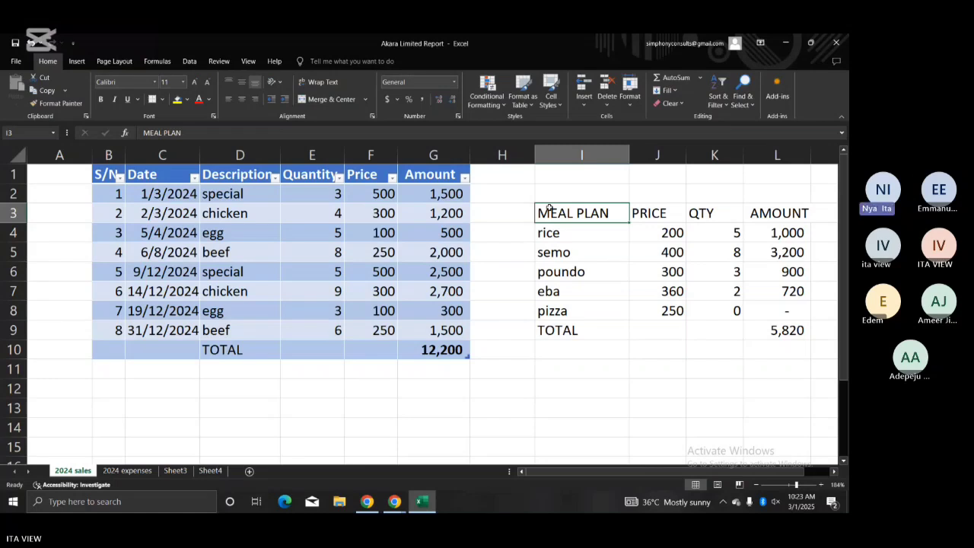
drag(552, 213, 771, 339)
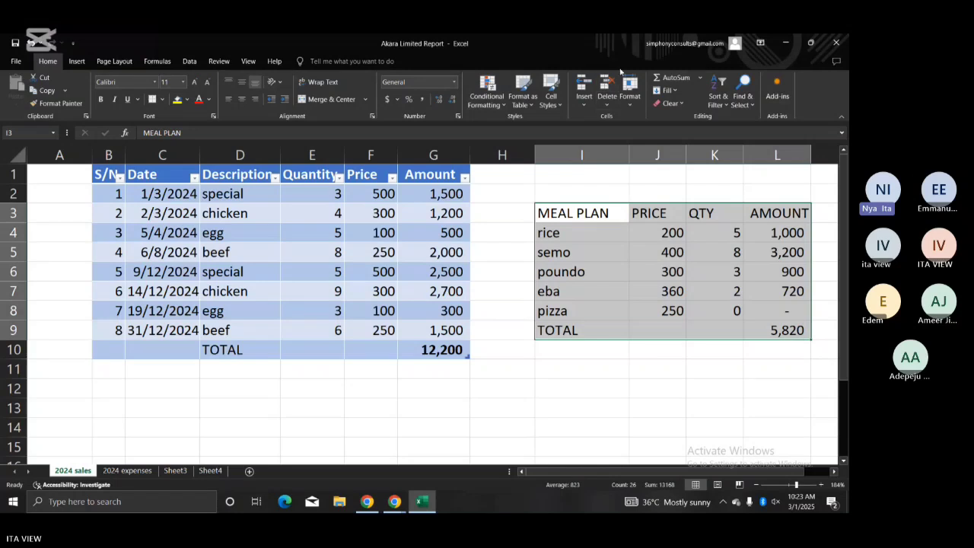
click(531, 107)
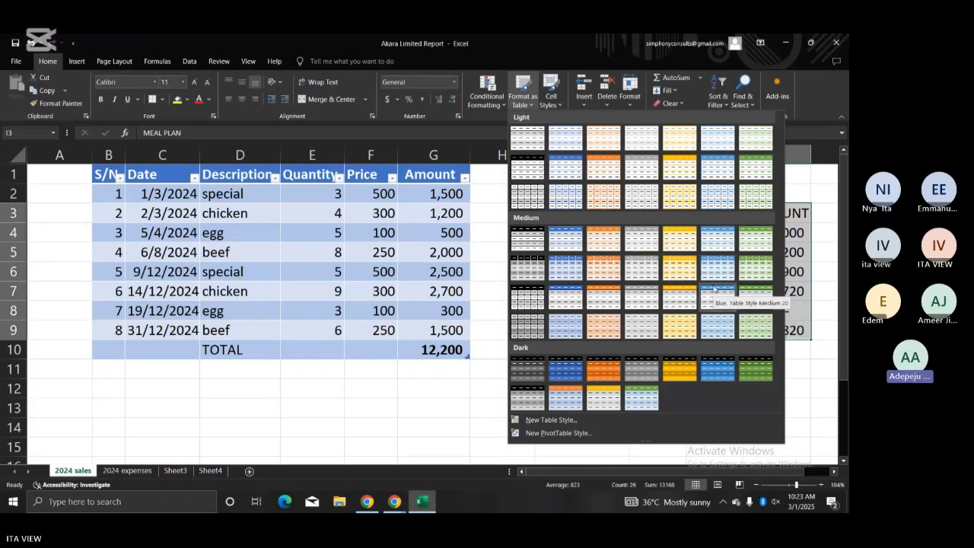
click(596, 267)
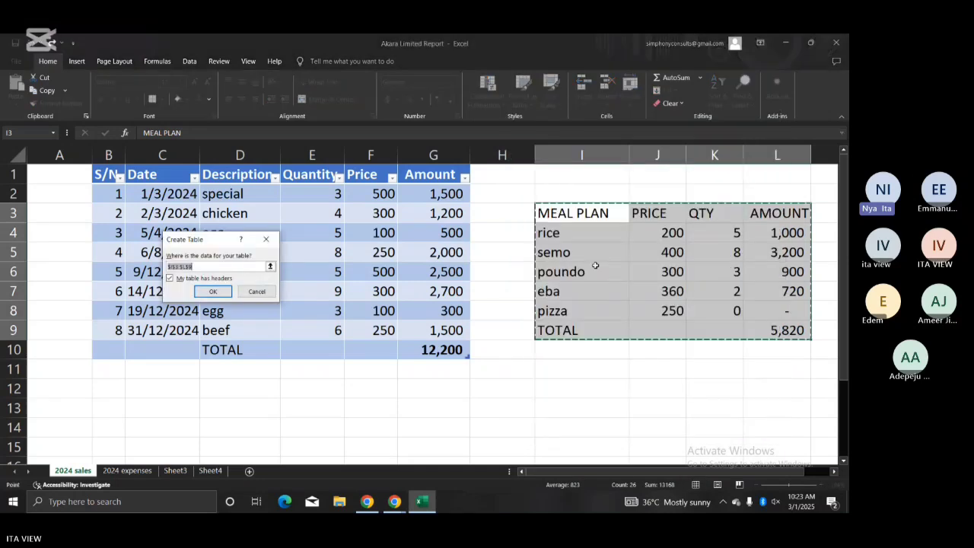
click(204, 294)
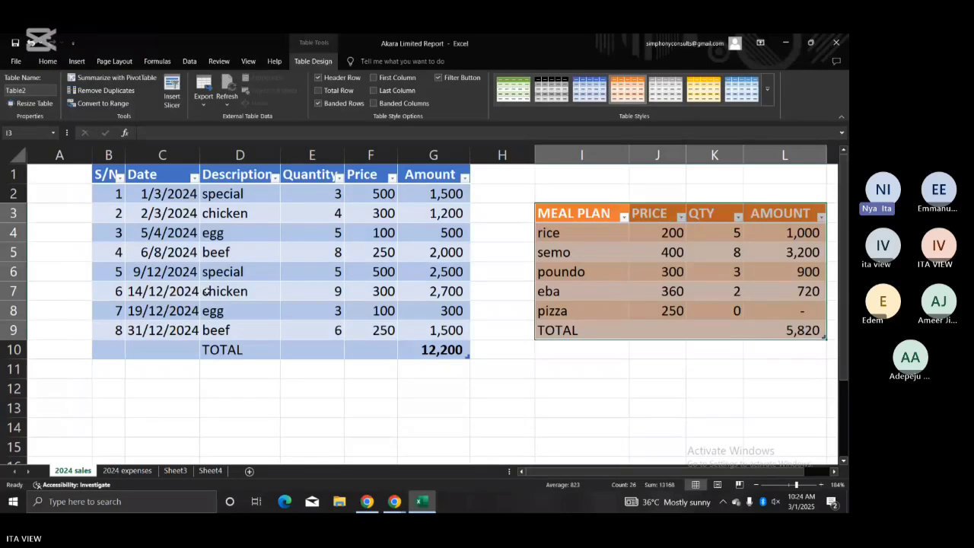
click(497, 434)
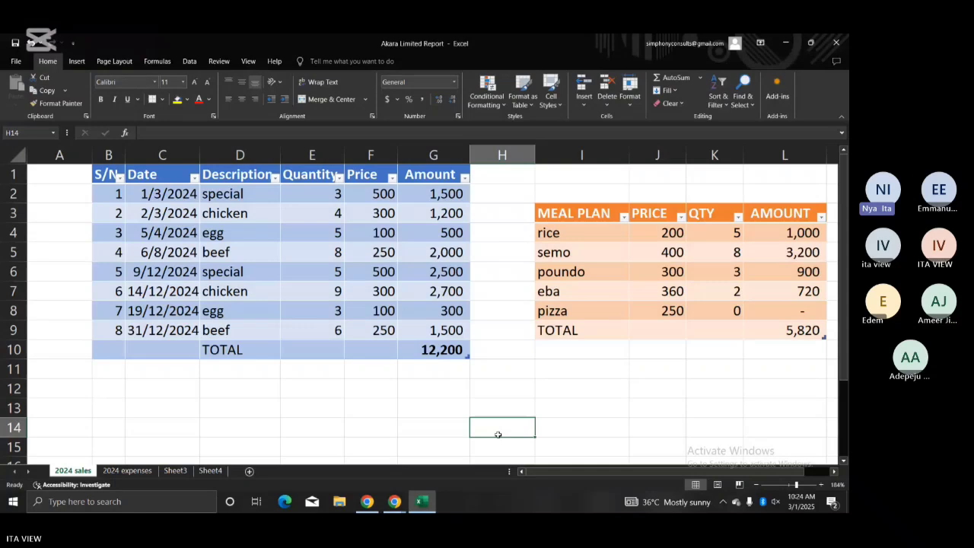
Step: Adjust the meal plan column widths, widening PRICE column J and narrowing QTY column K and AMOUNT column L
drag(629, 155, 614, 154)
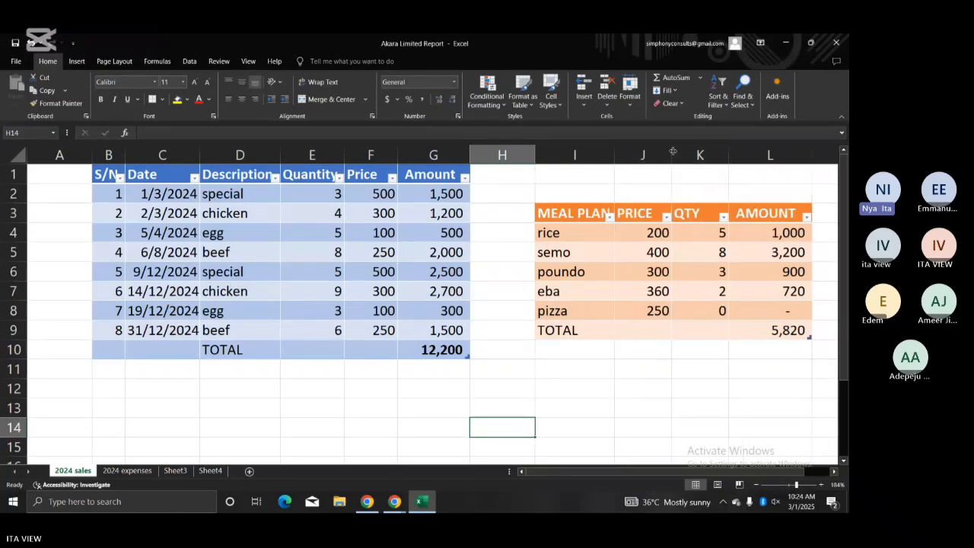
drag(672, 152, 683, 151)
drag(615, 156, 629, 156)
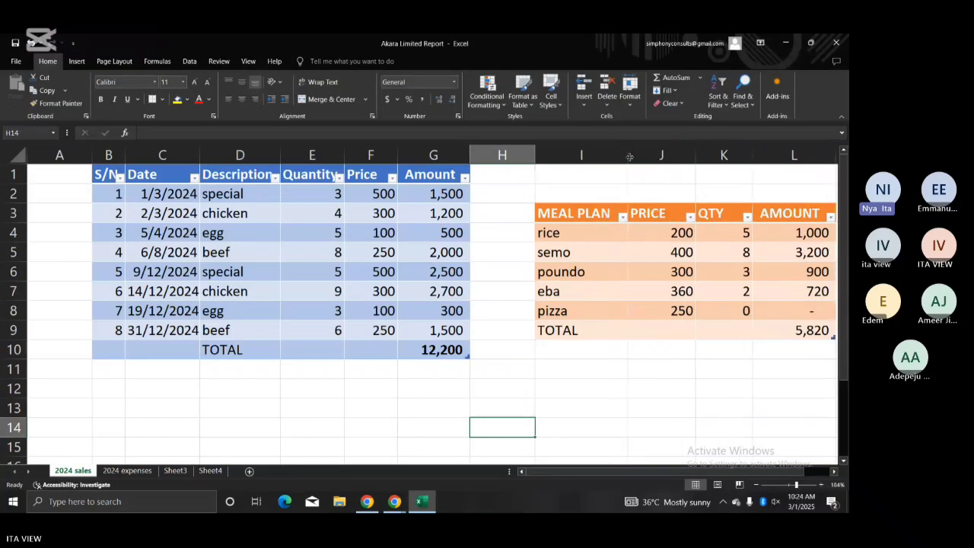
drag(752, 155, 745, 149)
drag(835, 155, 814, 152)
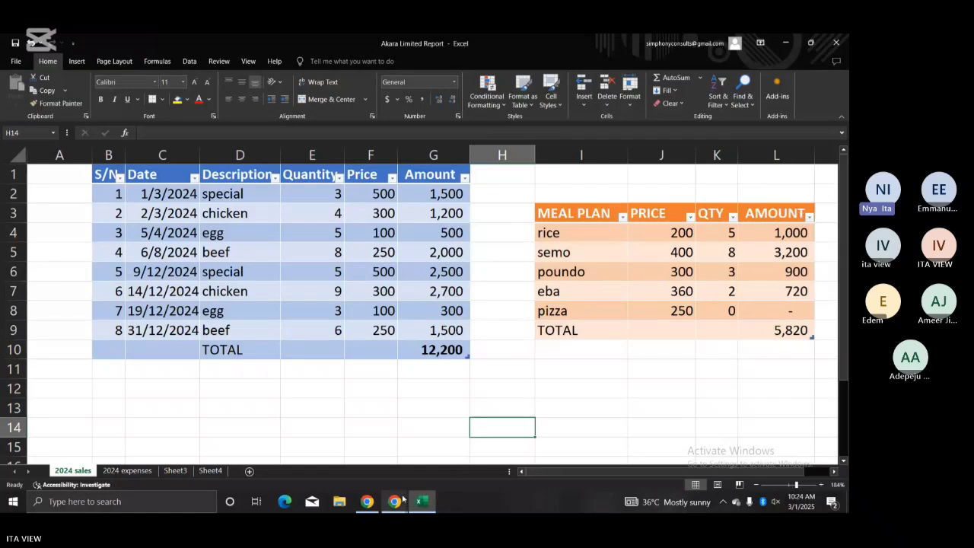
Step: Switch to the Canva presentation in Chrome and show its What Is Data slide in full screen
mouse_move(400, 501)
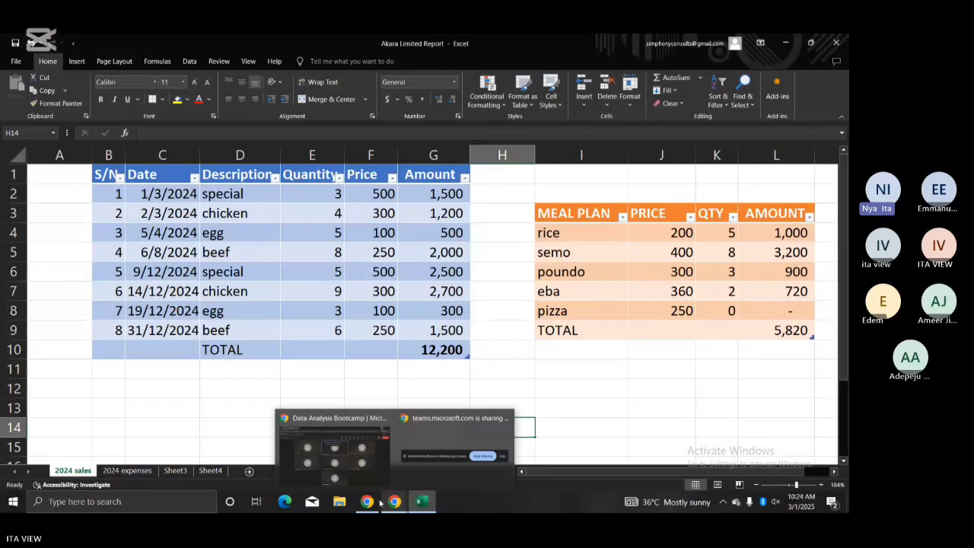
mouse_move(368, 501)
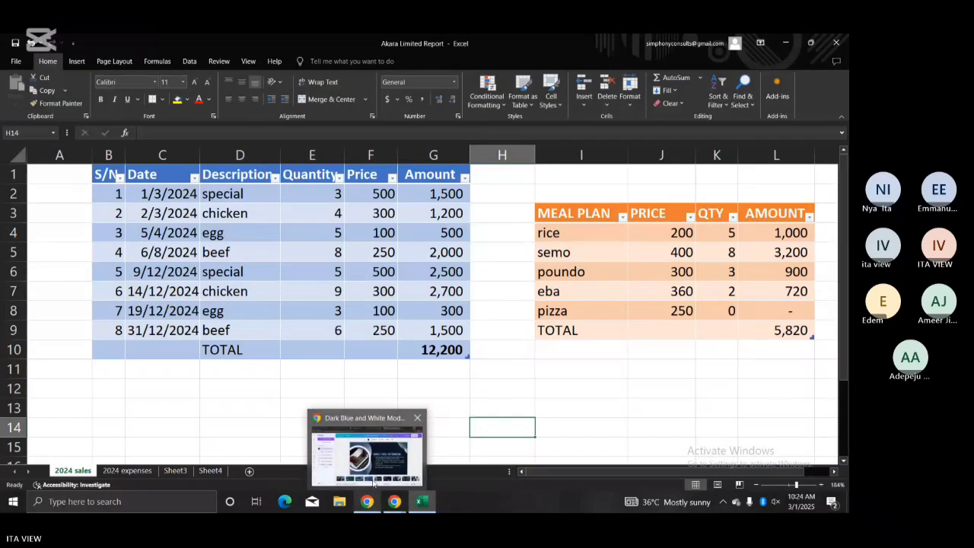
click(373, 482)
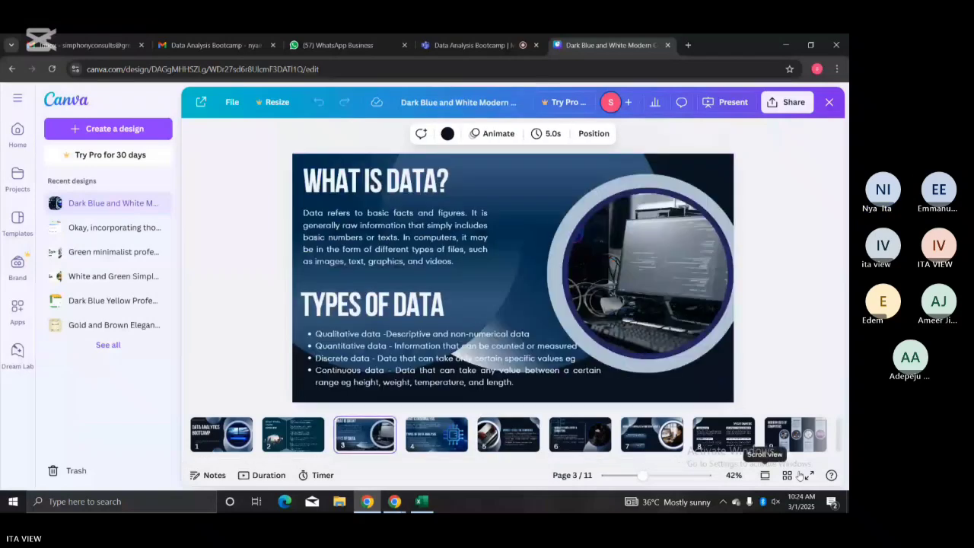
click(809, 475)
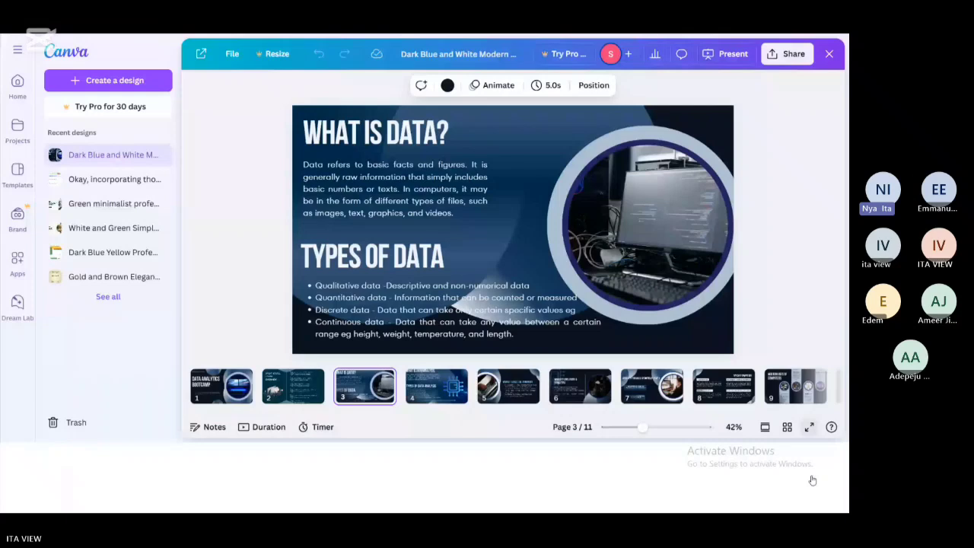
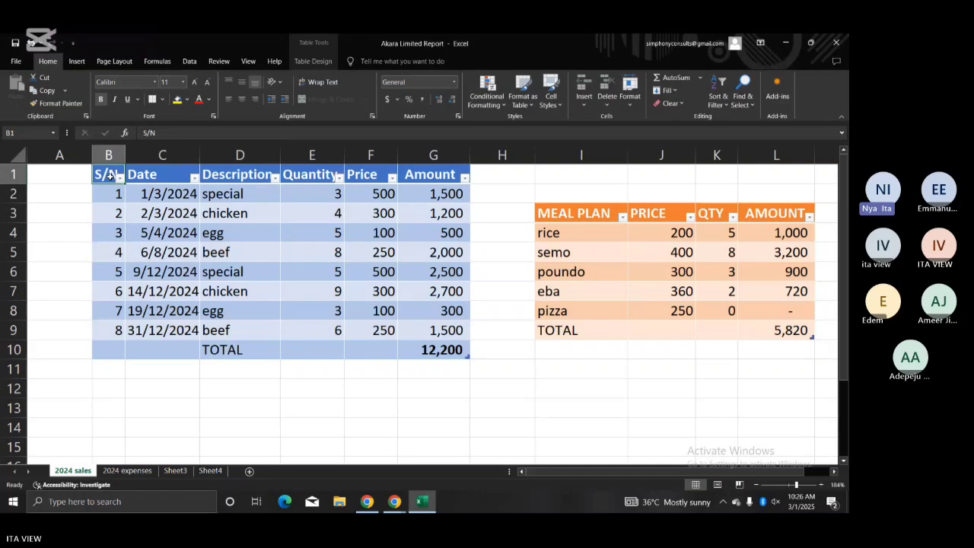
Step: Select the whole of row 1 and increase its font size stepwise to 36
click(14, 175)
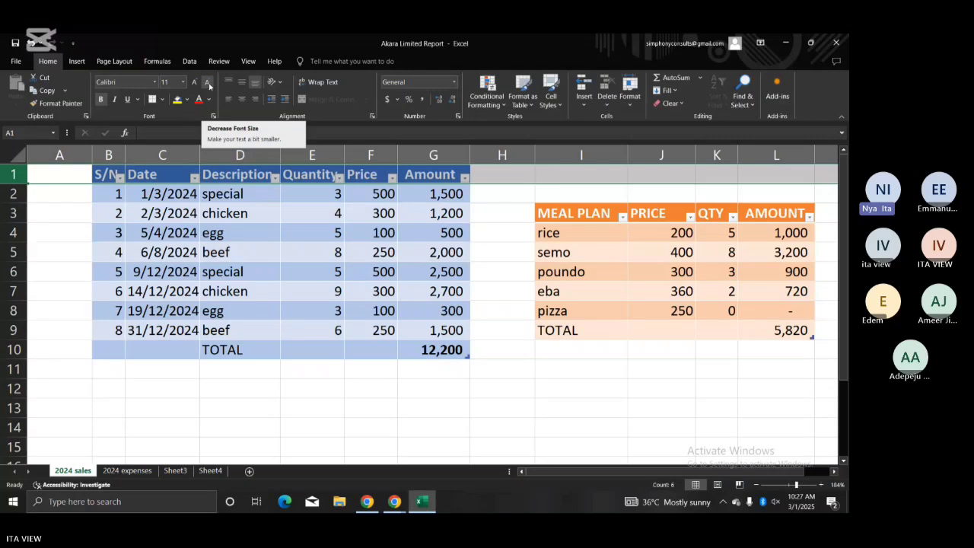
click(195, 82)
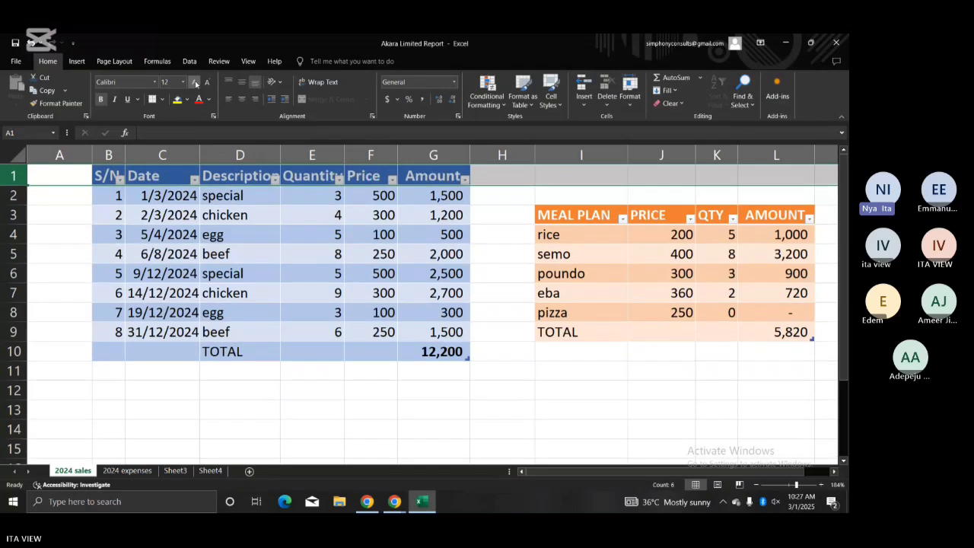
click(195, 83)
click(195, 82)
click(195, 83)
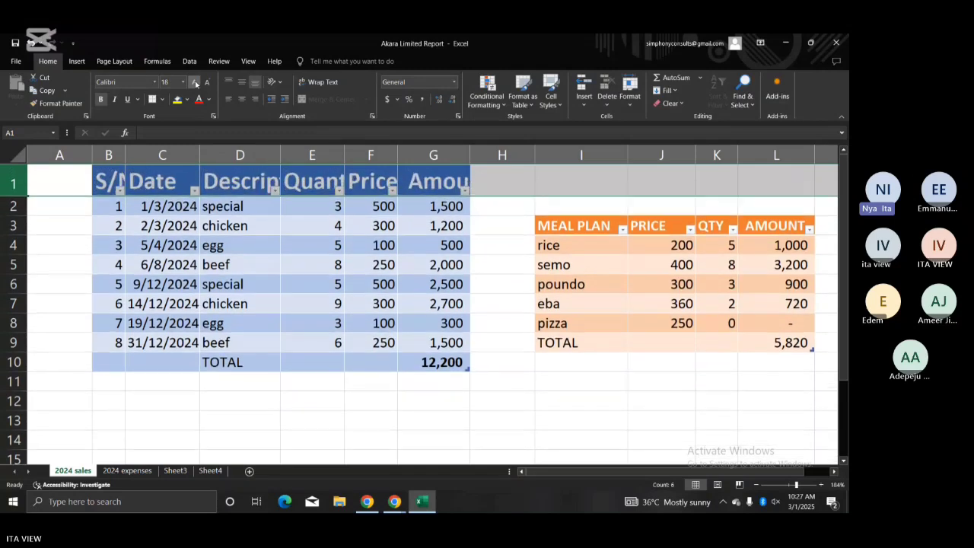
click(194, 82)
click(195, 82)
click(195, 82)
click(194, 82)
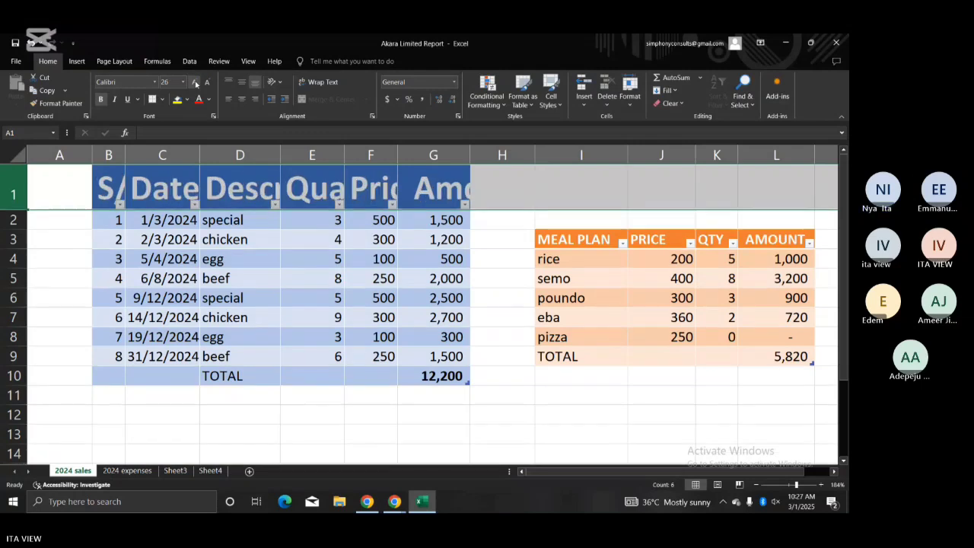
click(195, 82)
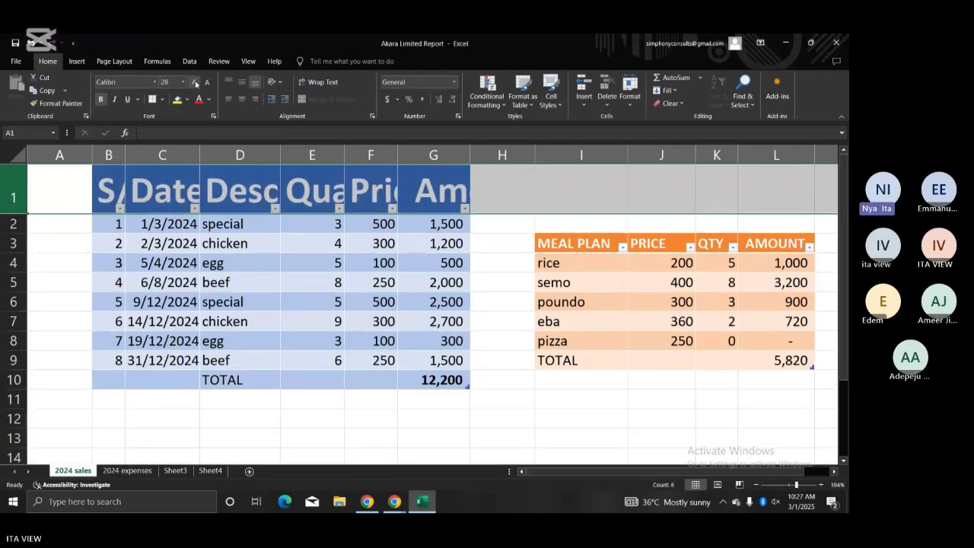
click(194, 82)
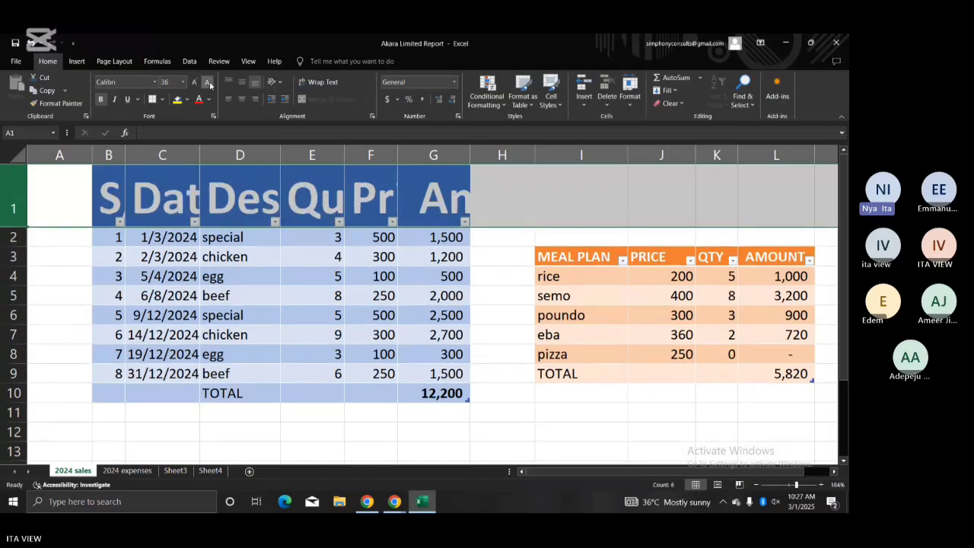
Step: Decrease the font size of row 1 stepwise to 11
click(207, 82)
click(207, 82)
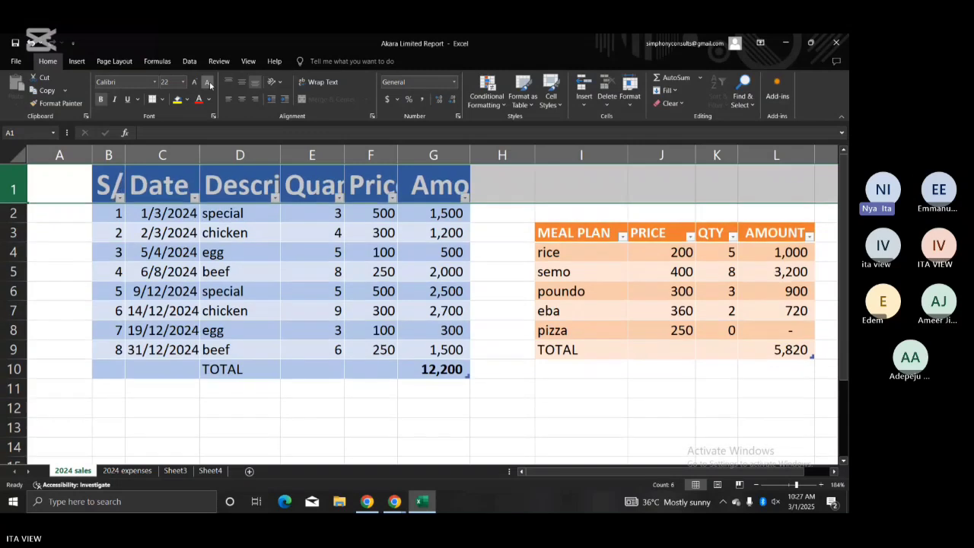
click(207, 82)
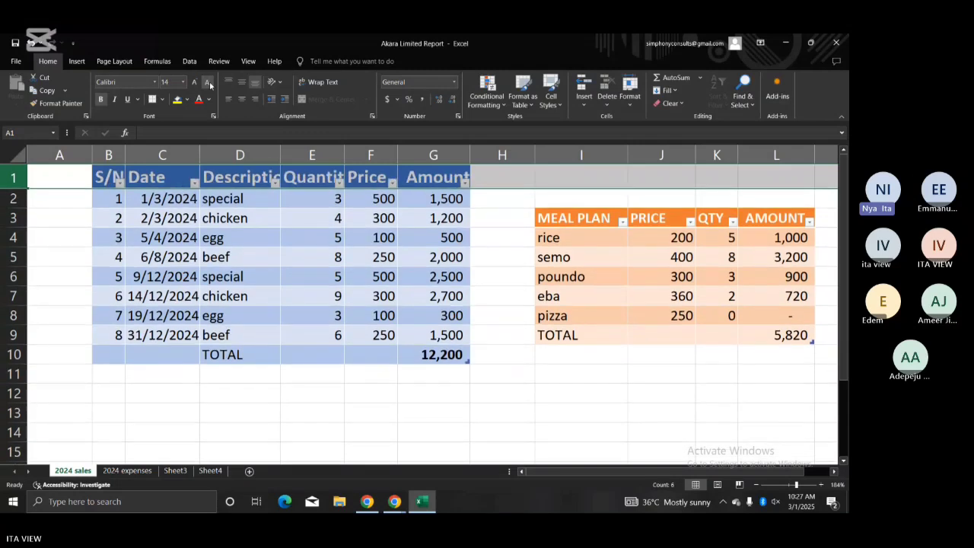
click(208, 83)
click(207, 83)
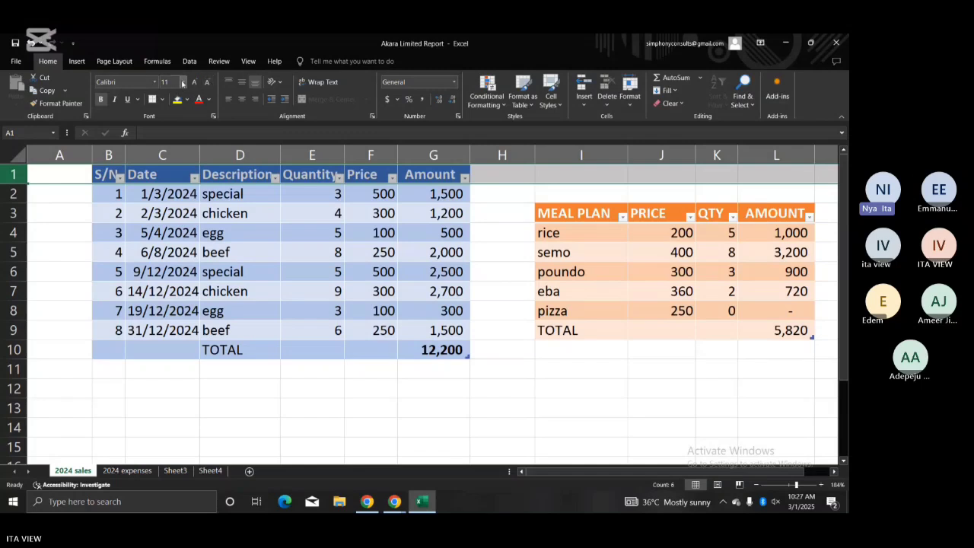
Step: Try a yellow fill on row 1, undo it, and choose font size 11 for the row
click(177, 97)
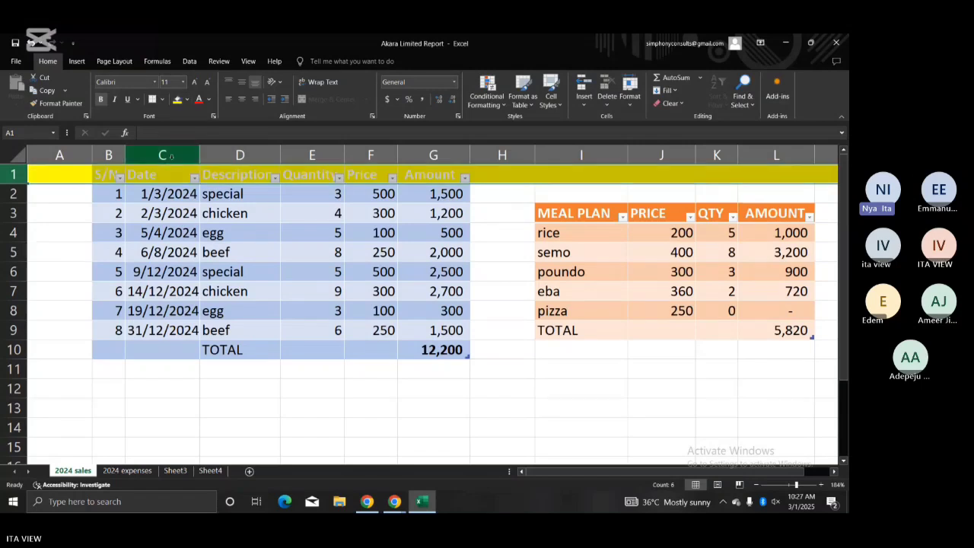
key(ctrl+z)
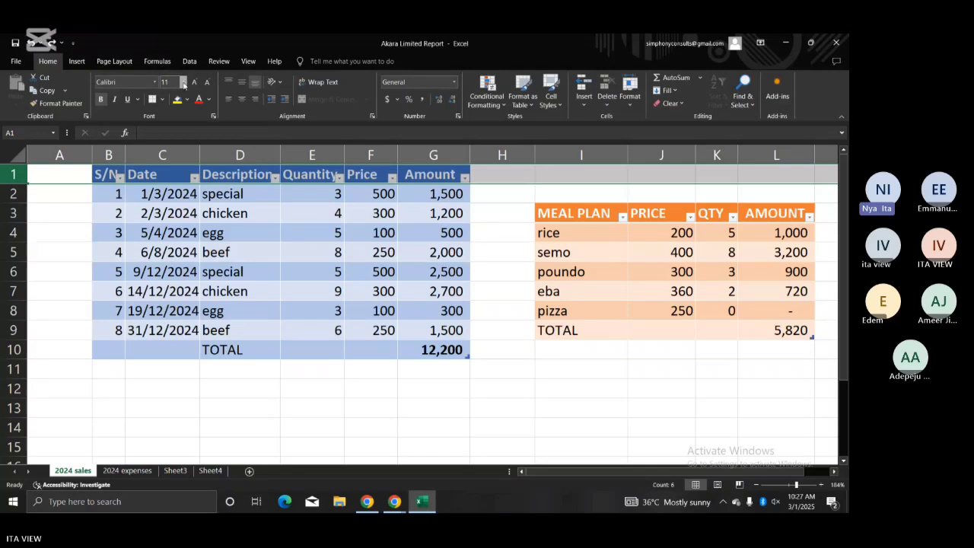
click(183, 84)
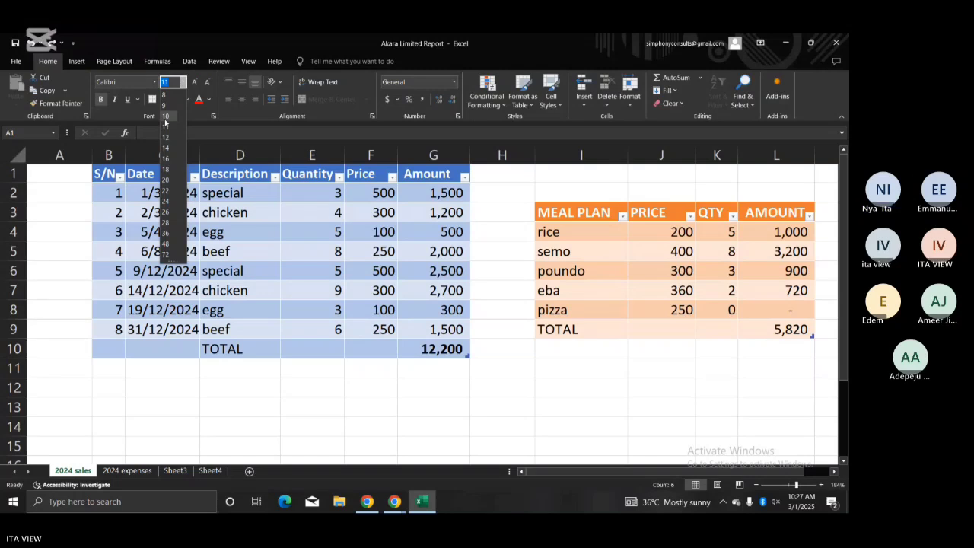
click(164, 127)
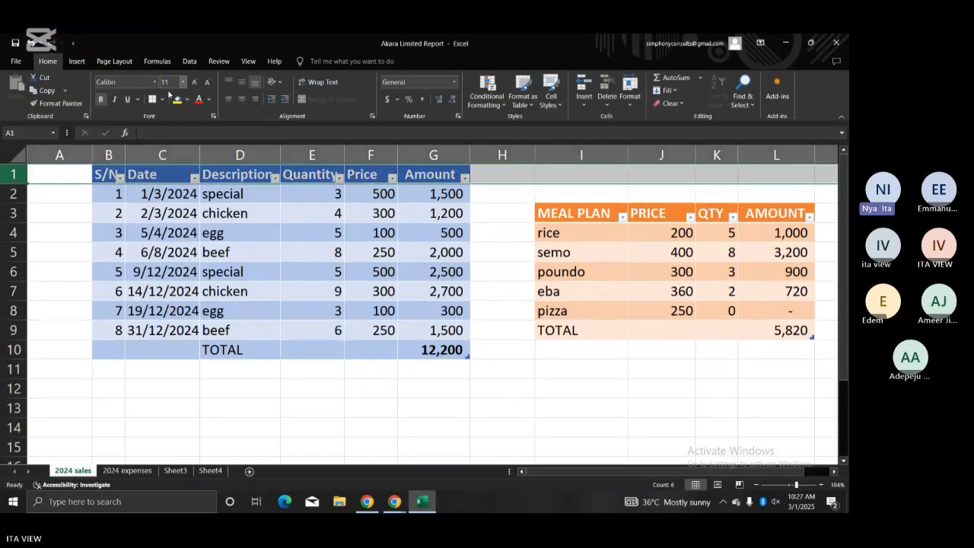
click(171, 169)
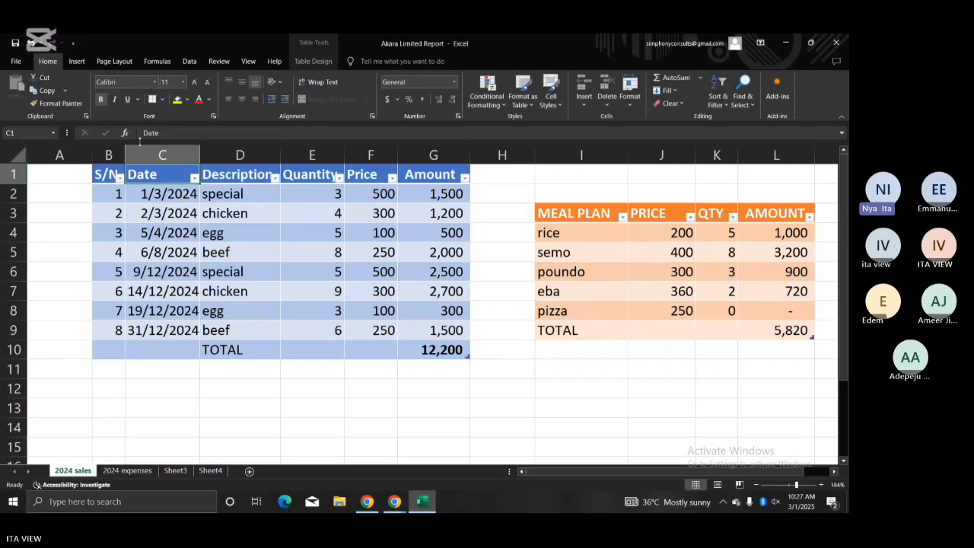
Step: Set the font of the entire sales table B1:G10 to Algerian and slightly widen Date column C
click(110, 173)
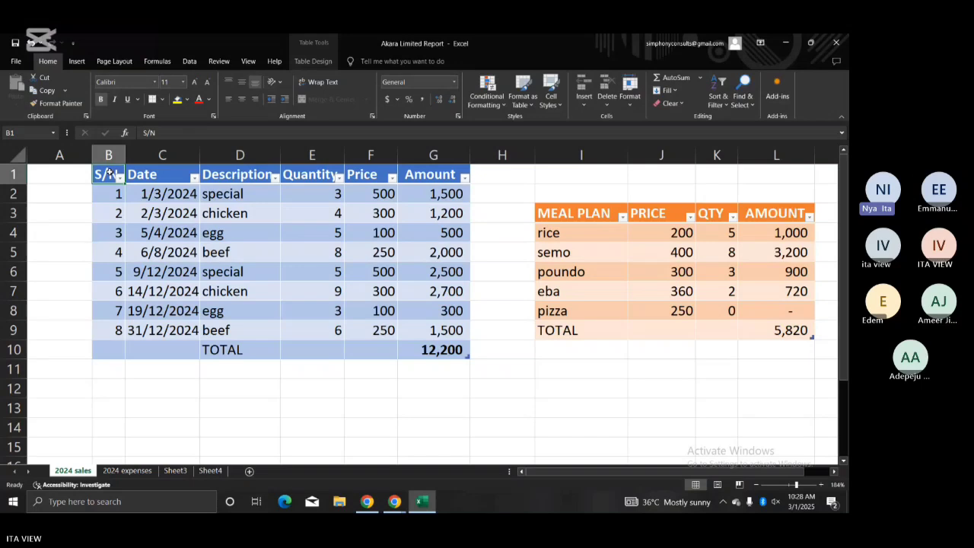
drag(110, 173, 91, 173)
click(106, 173)
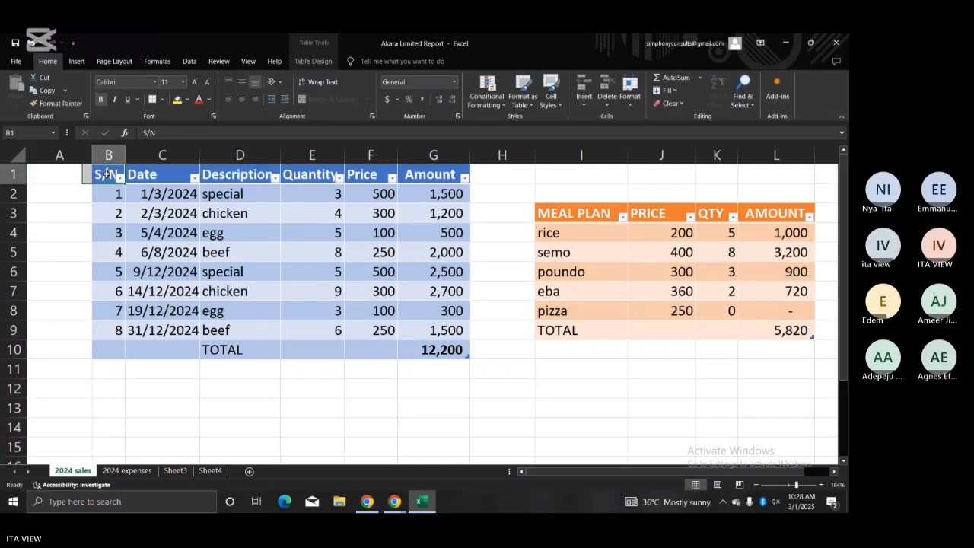
key(ctrl+shift+Down)
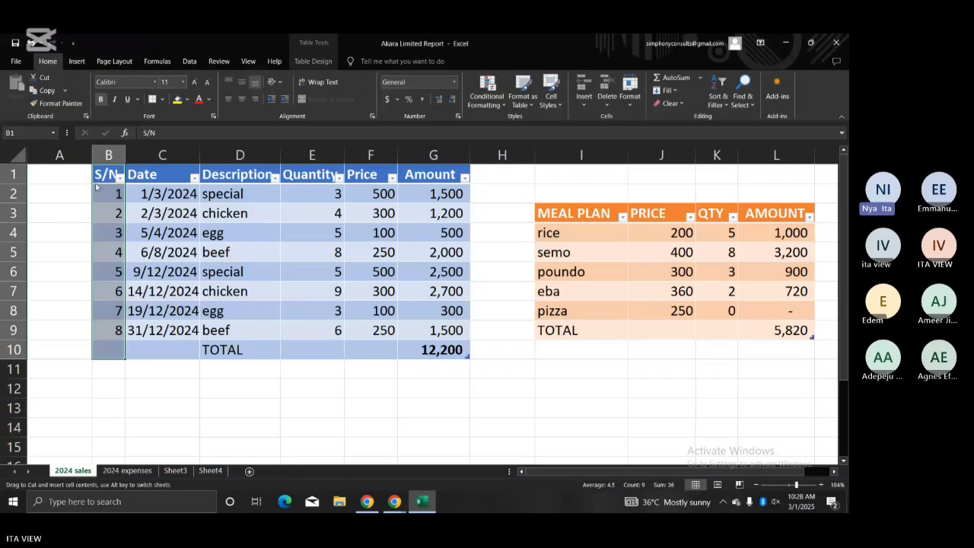
click(109, 174)
drag(109, 174, 435, 352)
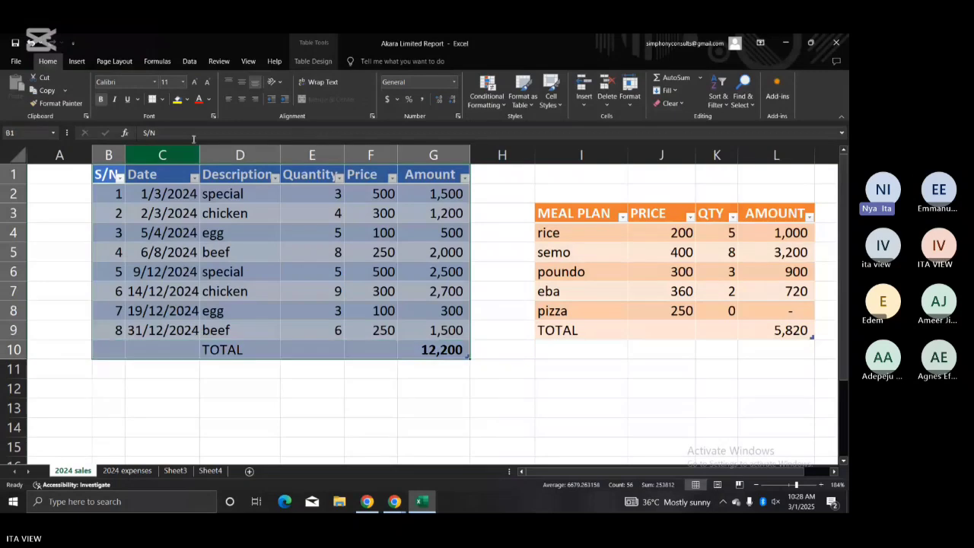
click(154, 82)
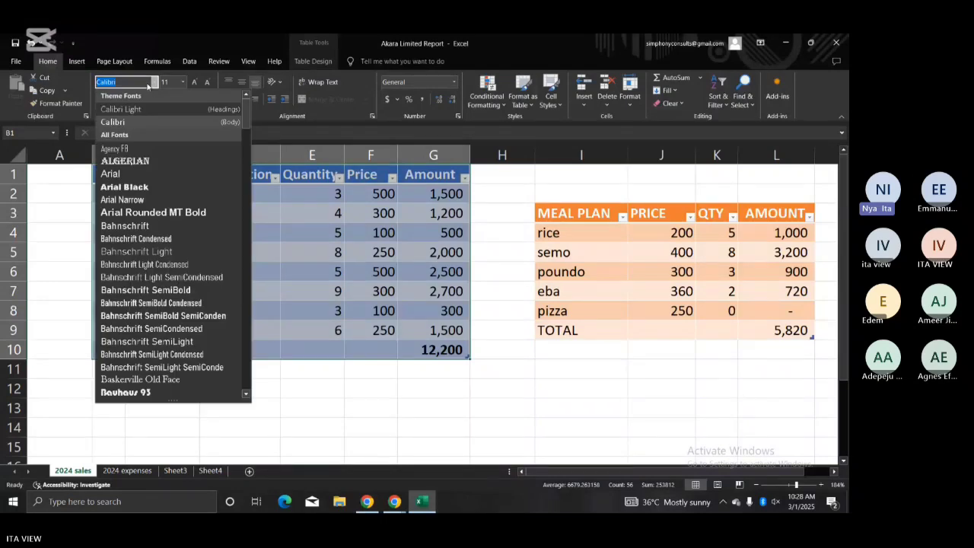
click(129, 161)
drag(202, 150, 208, 156)
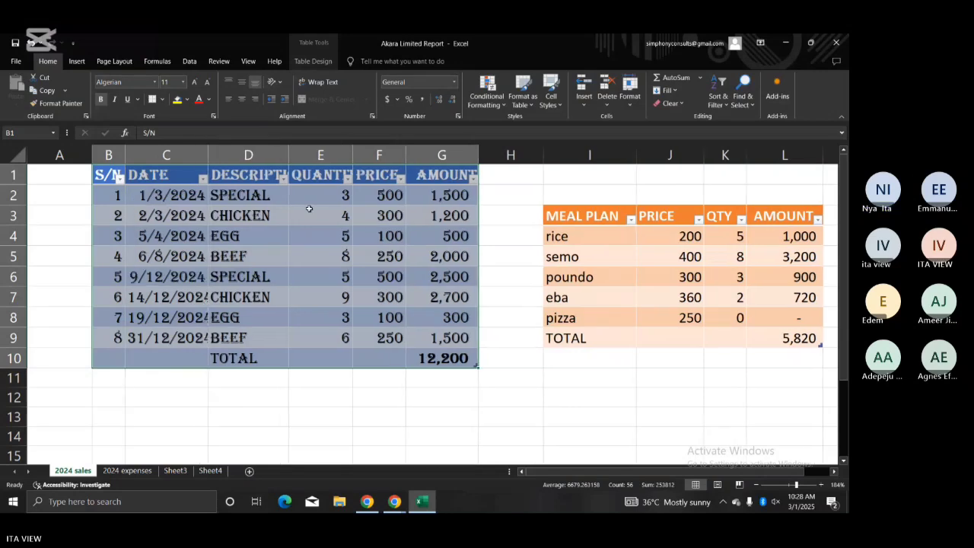
click(392, 263)
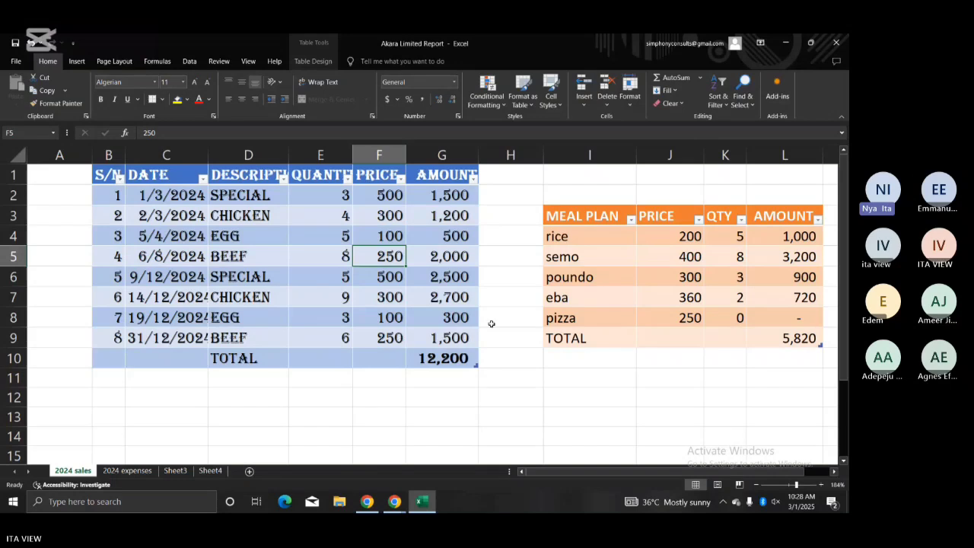
Step: Set the font of the entire sales table B1:G10 to Arial Rounded MT Bold
click(527, 356)
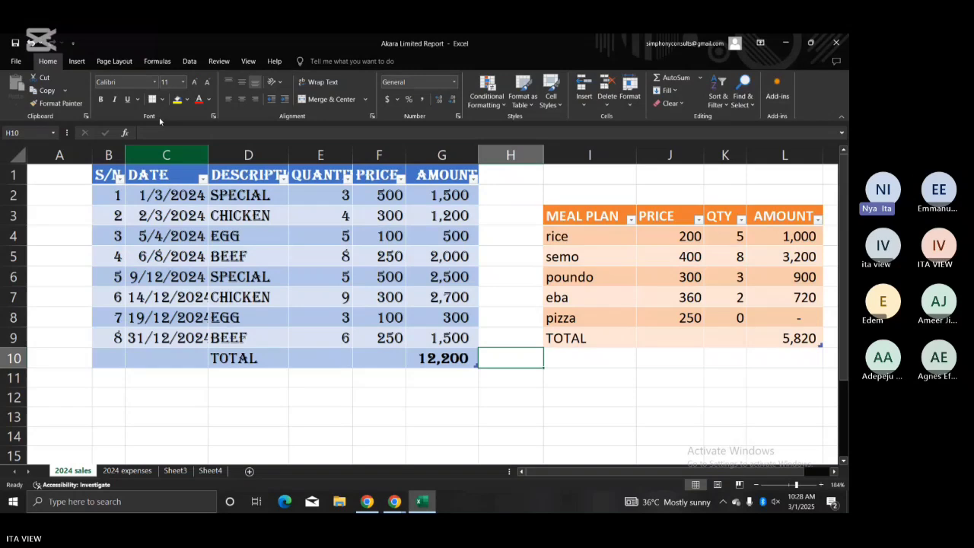
drag(107, 175, 456, 359)
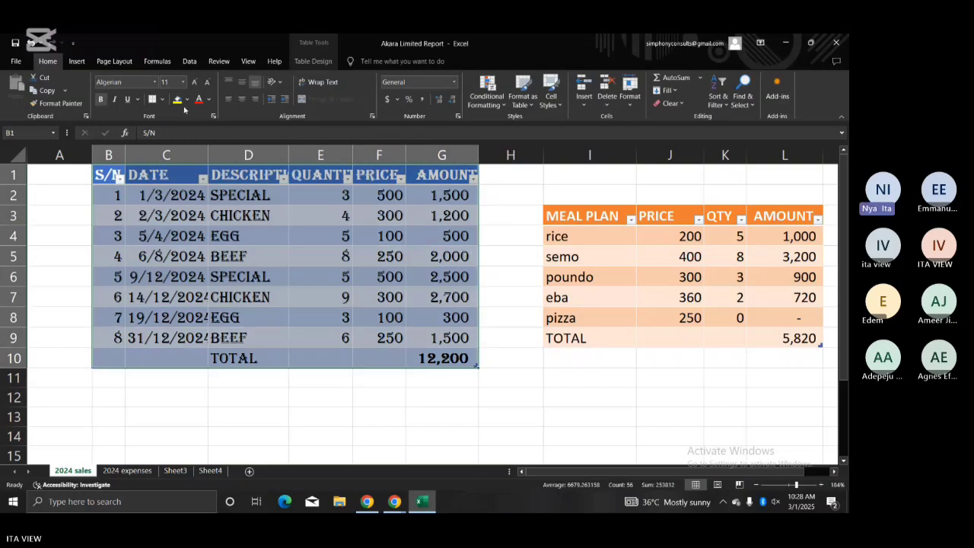
click(155, 82)
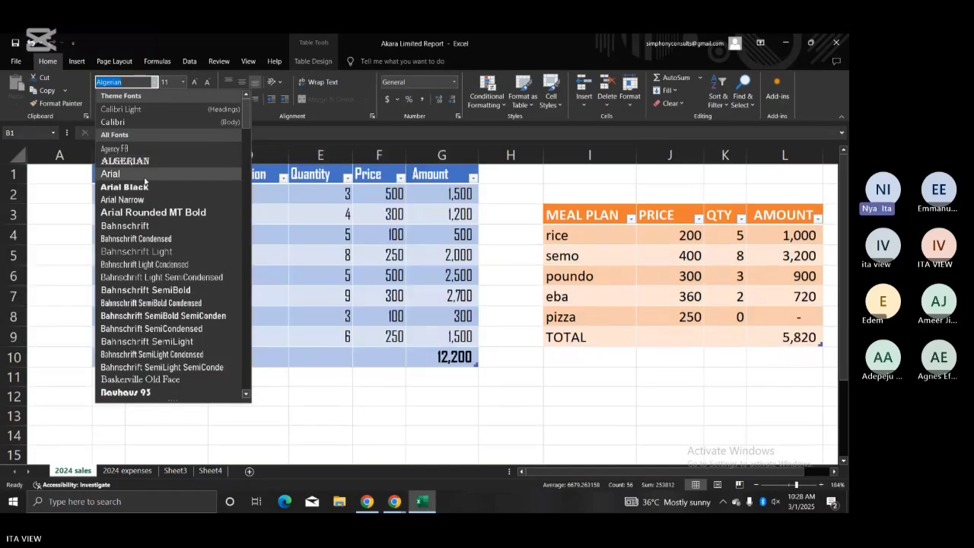
click(131, 215)
click(230, 251)
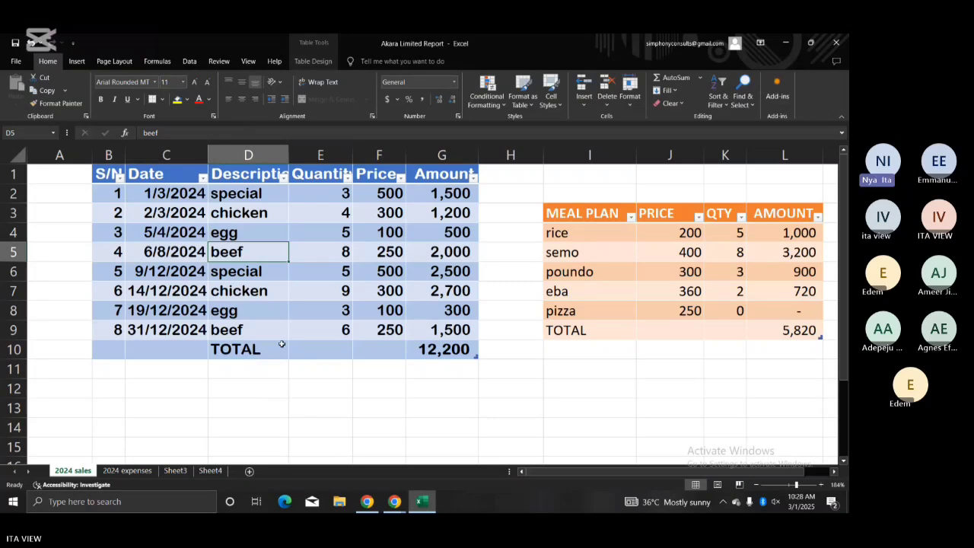
click(286, 386)
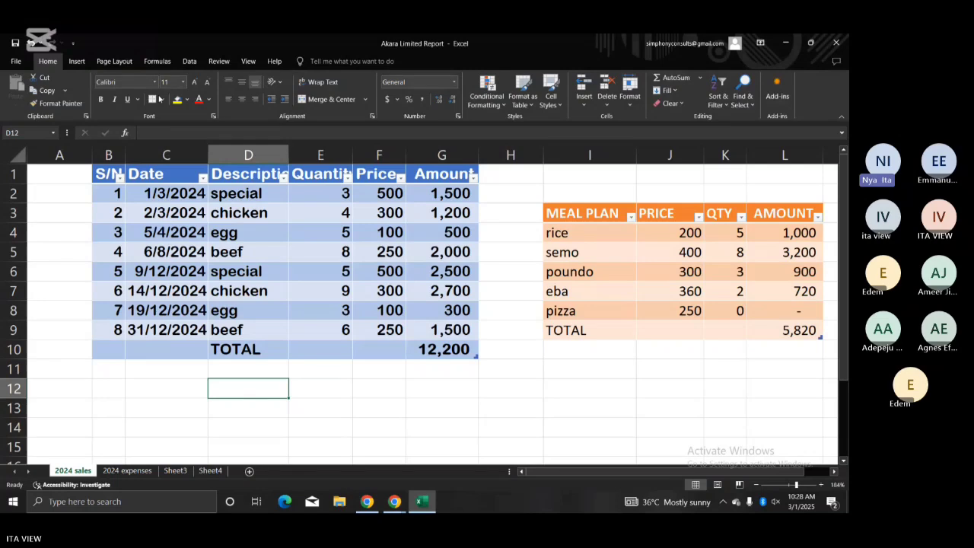
Step: Try bold, italic and underline in turn on cells B2:G11, removing each format again
click(163, 230)
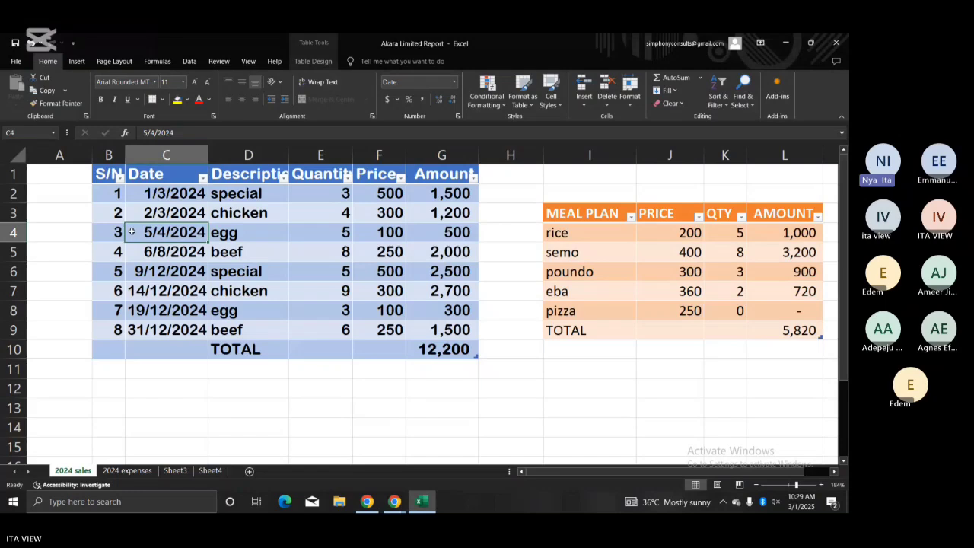
drag(110, 193, 441, 363)
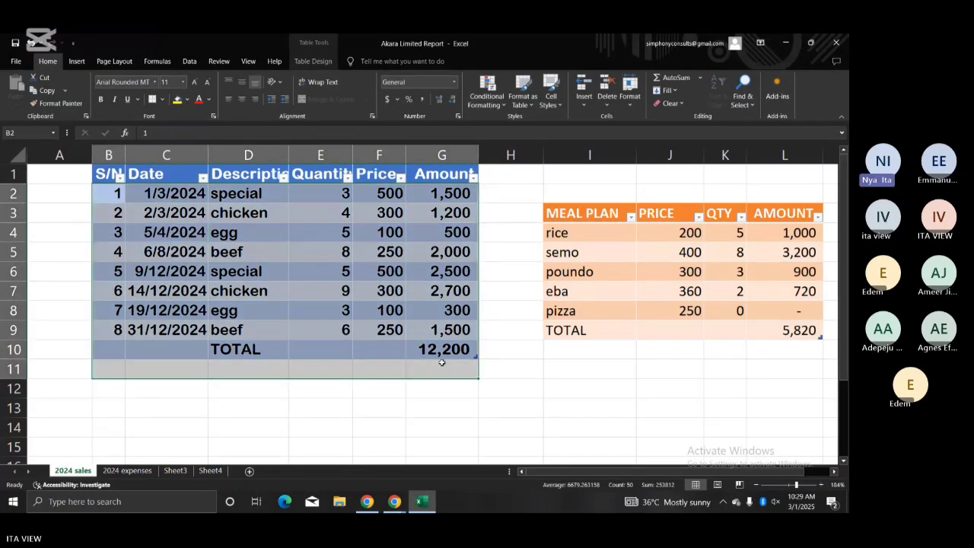
click(101, 100)
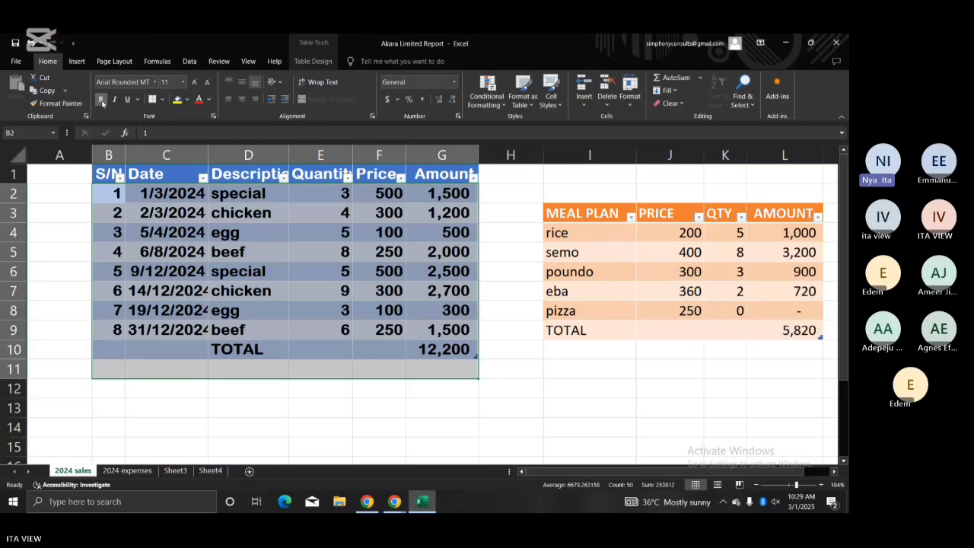
click(102, 100)
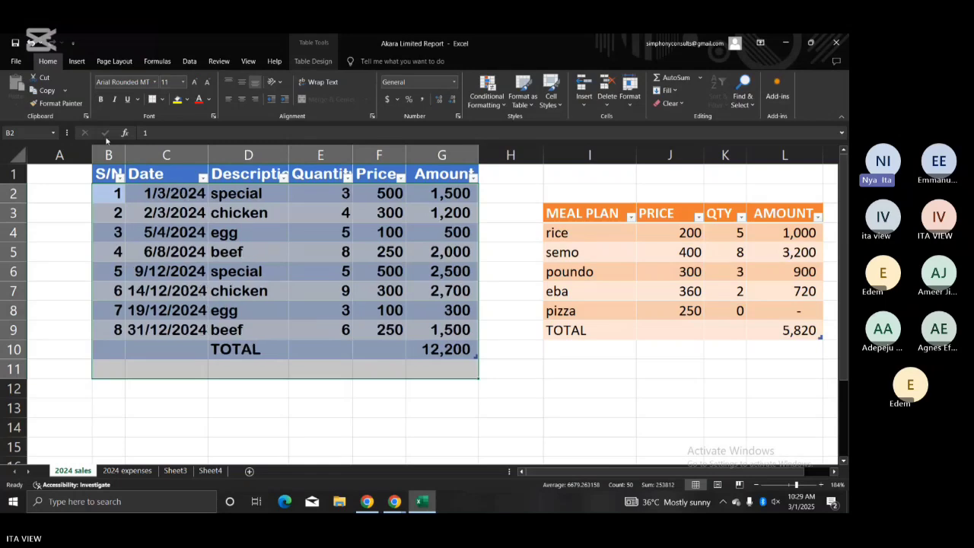
click(114, 100)
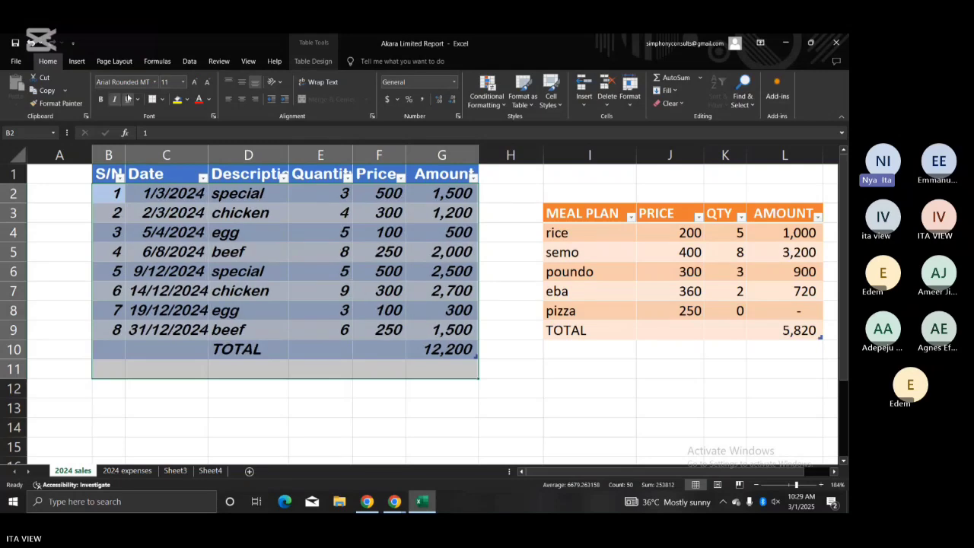
click(116, 100)
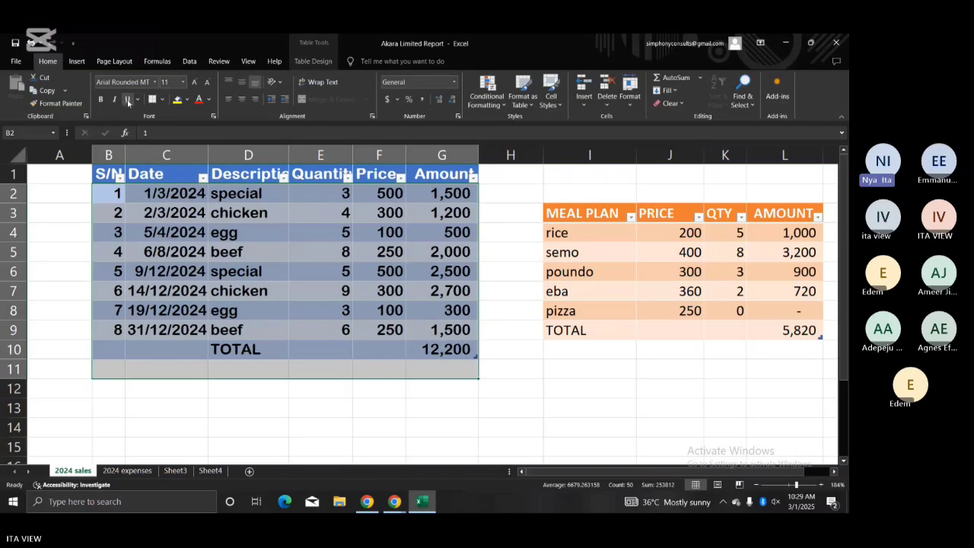
click(128, 100)
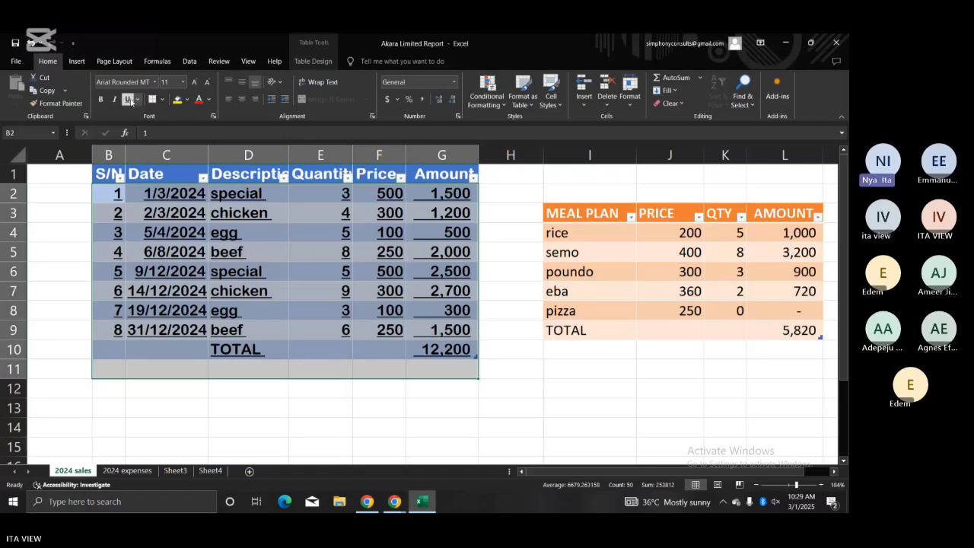
click(128, 100)
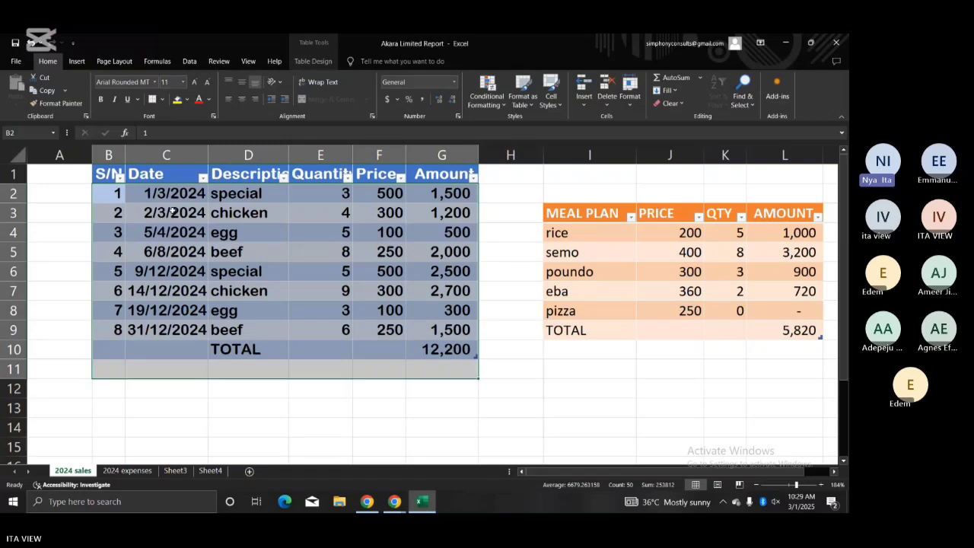
Step: Apply all borders to cells B2:G11 of the sales table
click(163, 100)
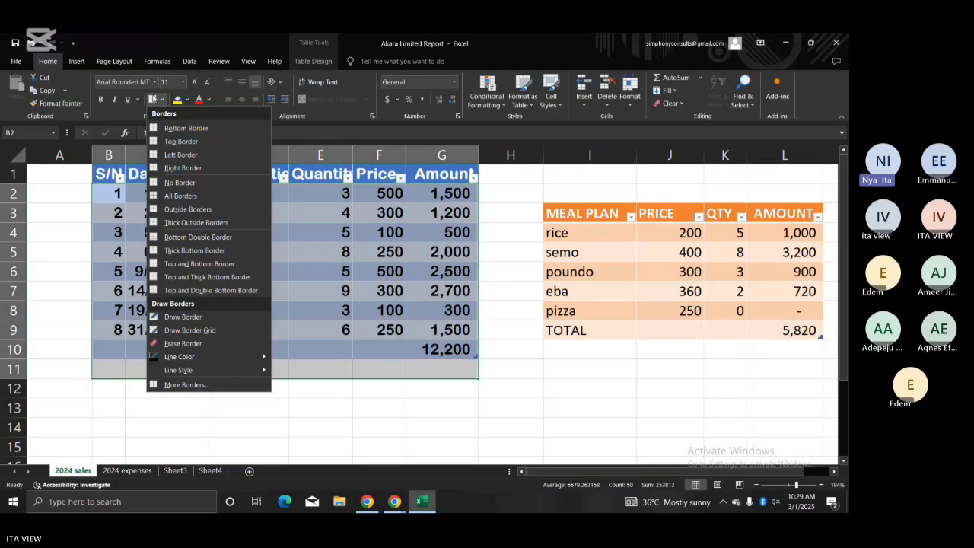
click(162, 101)
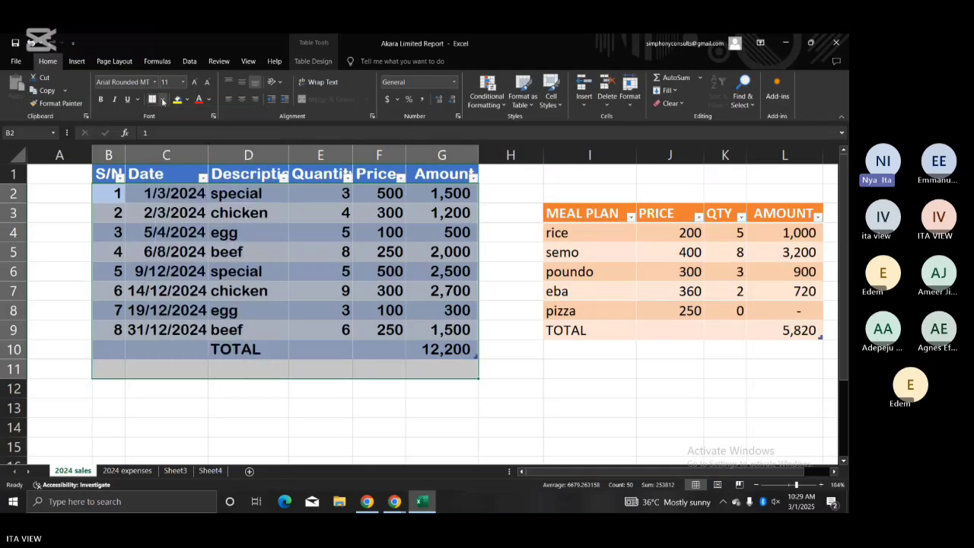
click(162, 101)
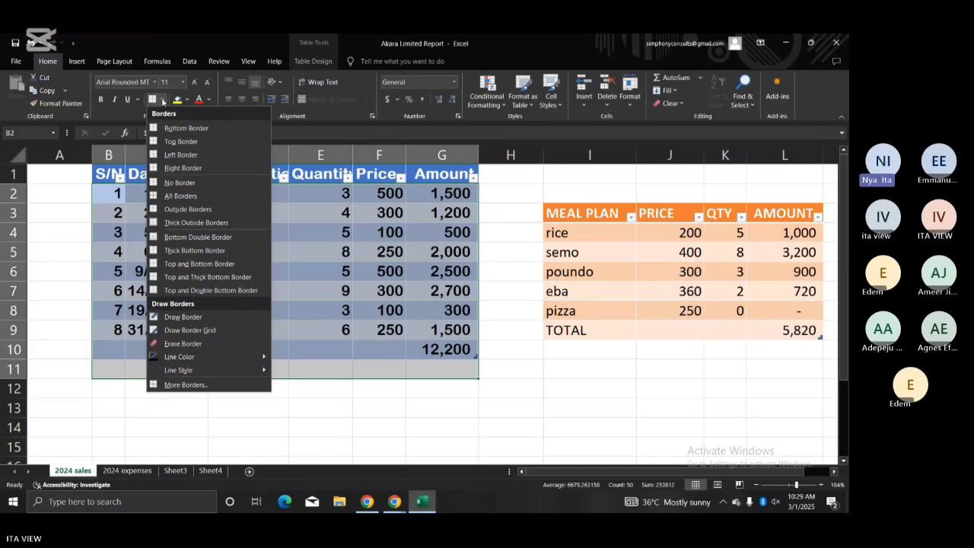
click(180, 183)
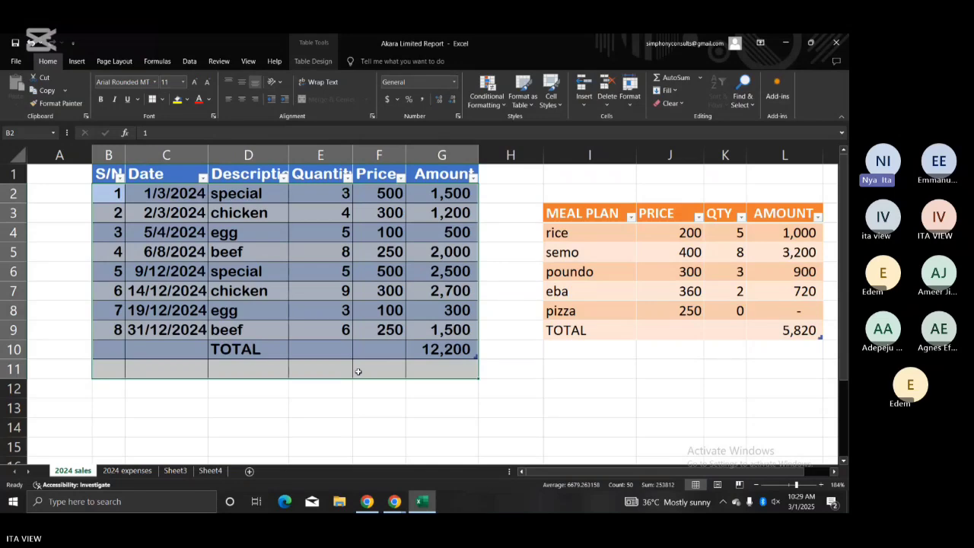
click(374, 396)
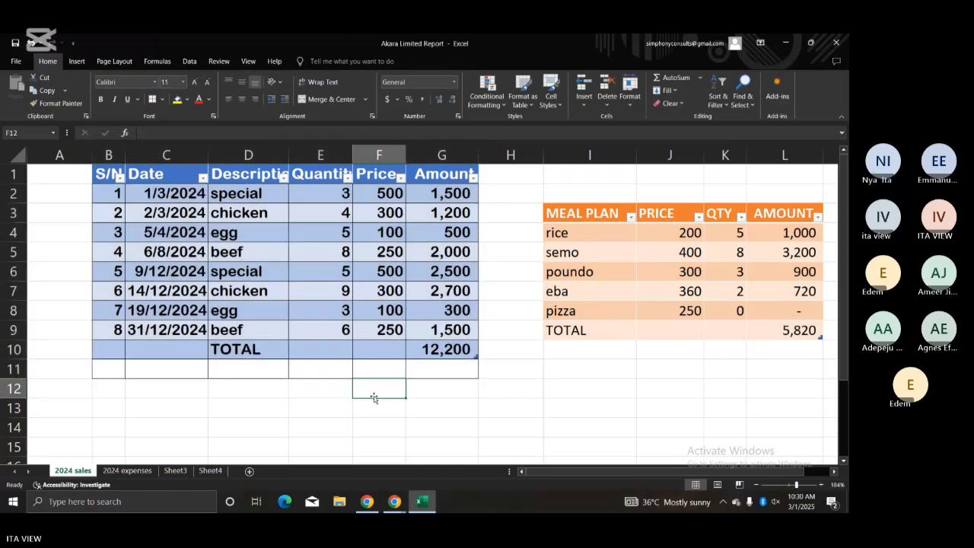
click(476, 430)
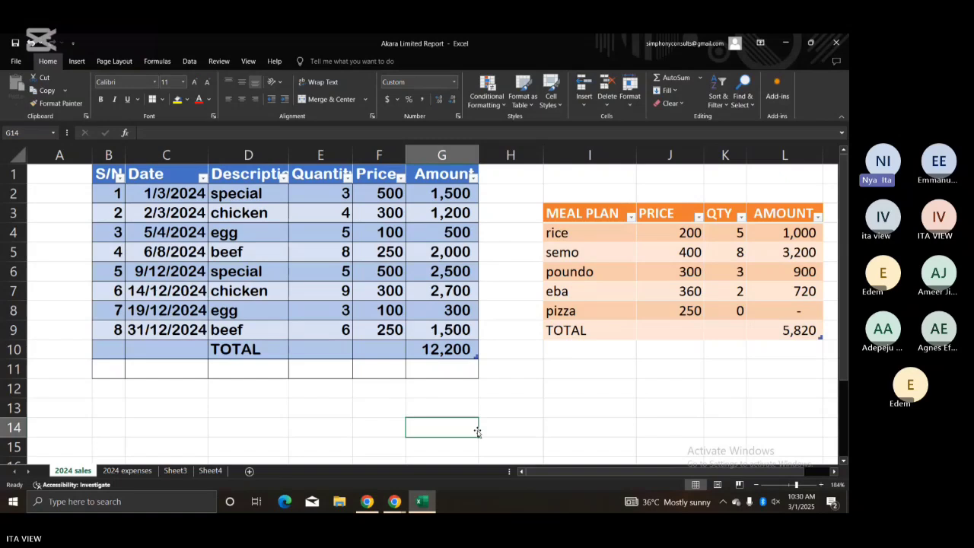
click(539, 371)
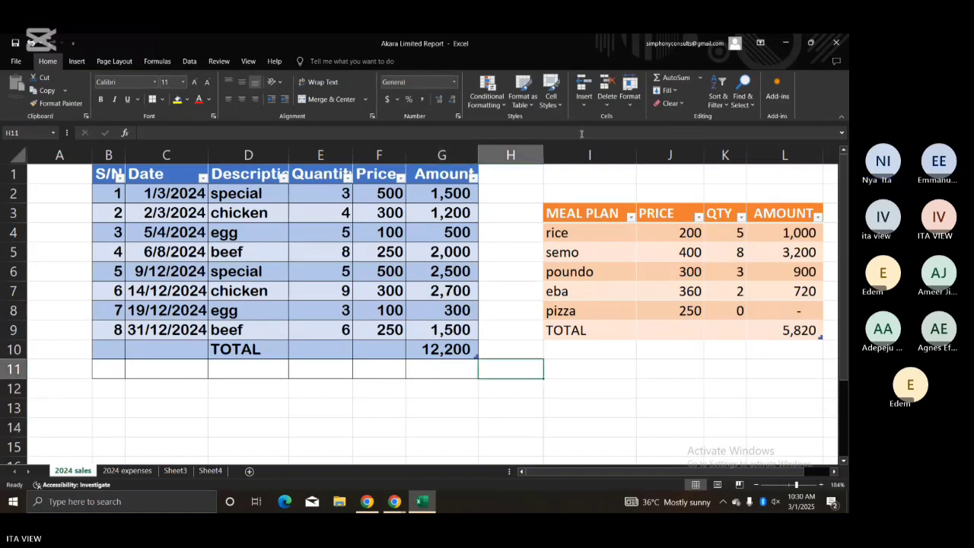
Step: Delete columns I to L, which hold the meal plan table
click(570, 154)
drag(570, 144, 808, 160)
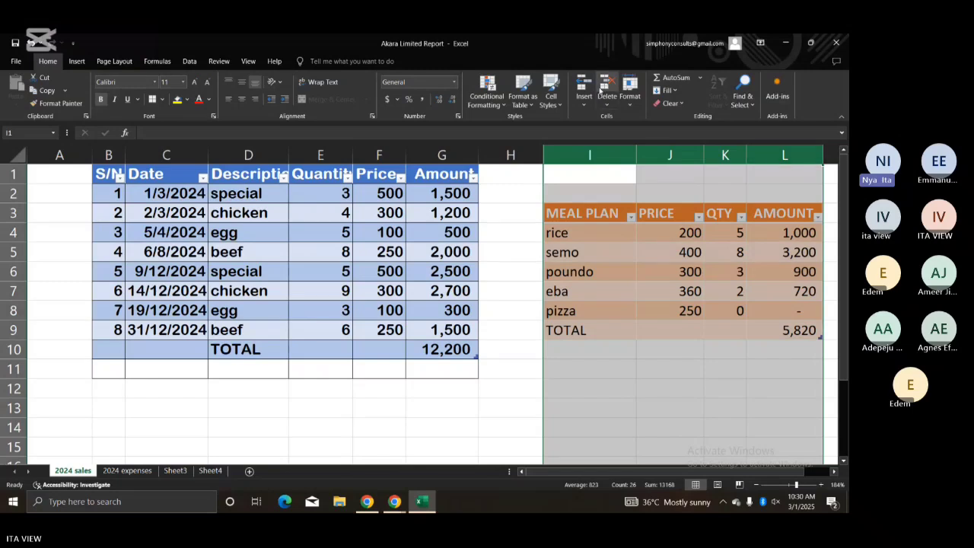
click(600, 90)
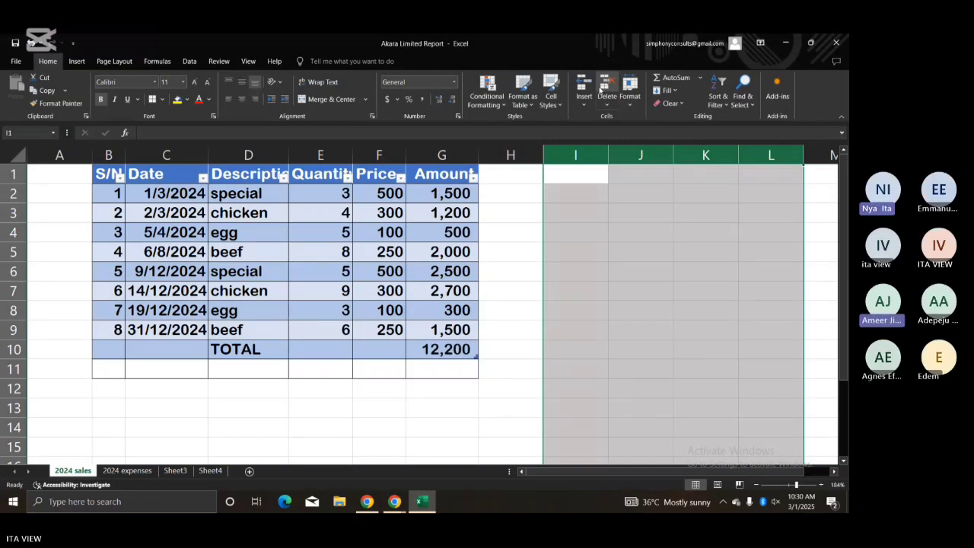
click(602, 214)
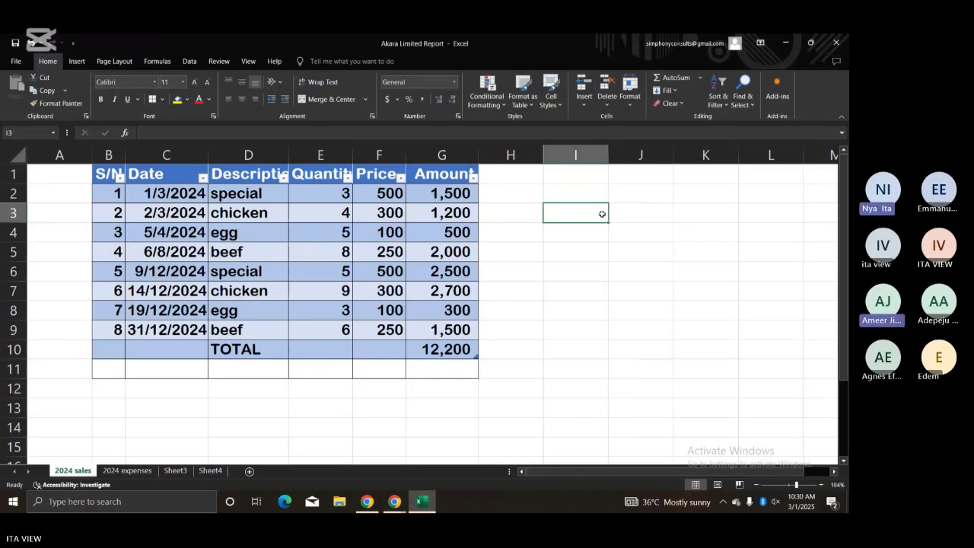
click(559, 290)
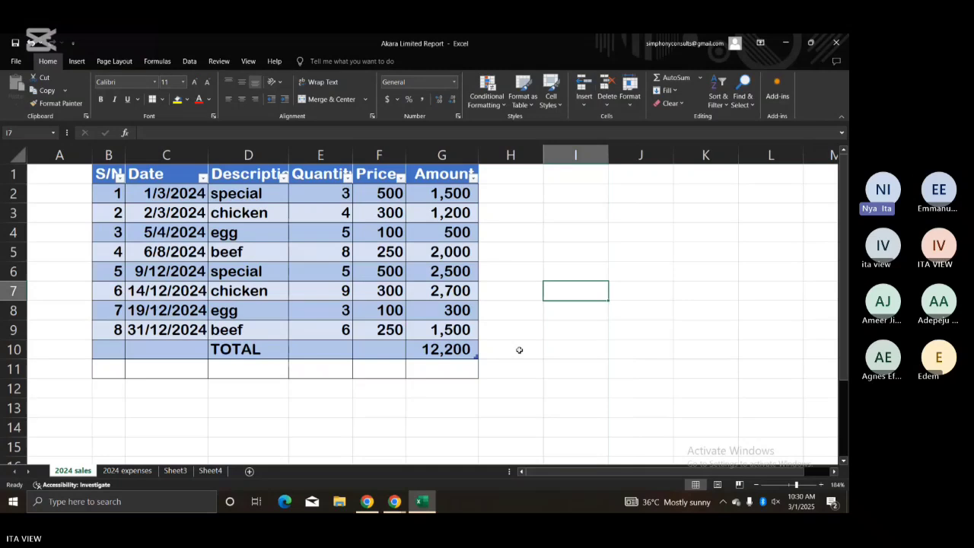
click(510, 363)
click(515, 346)
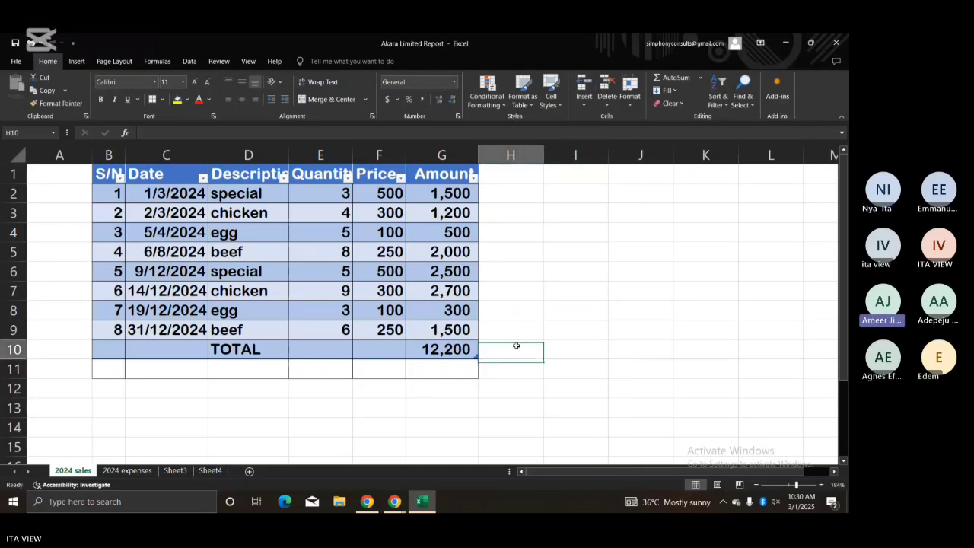
Step: Re-enter the sales total in cell G10 with the formula =SUM(G2:G9) and reselect that cell
click(446, 348)
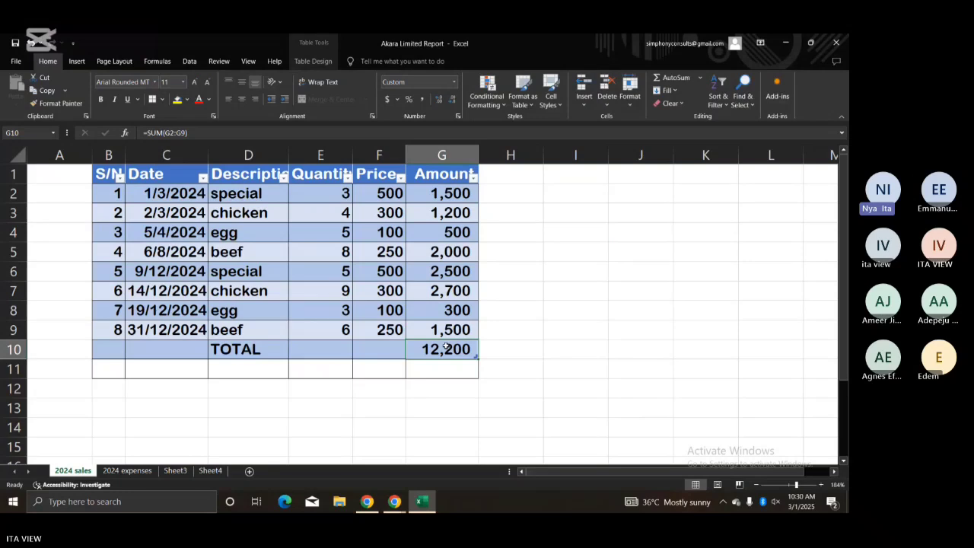
click(496, 367)
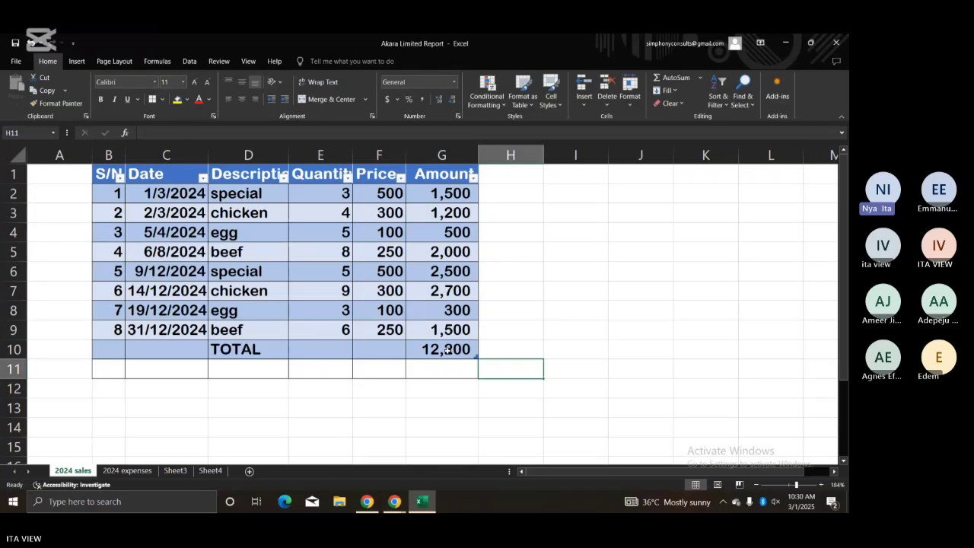
click(446, 349)
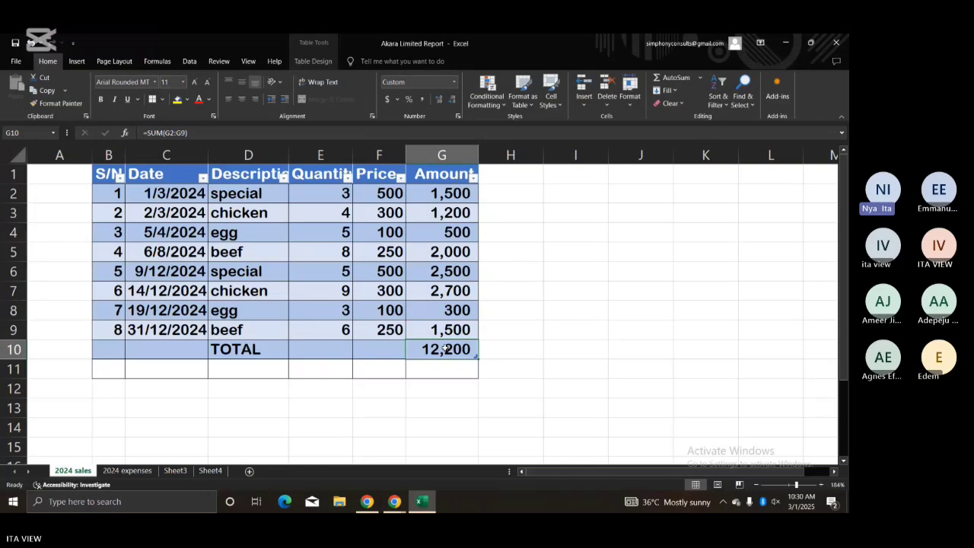
text(=)
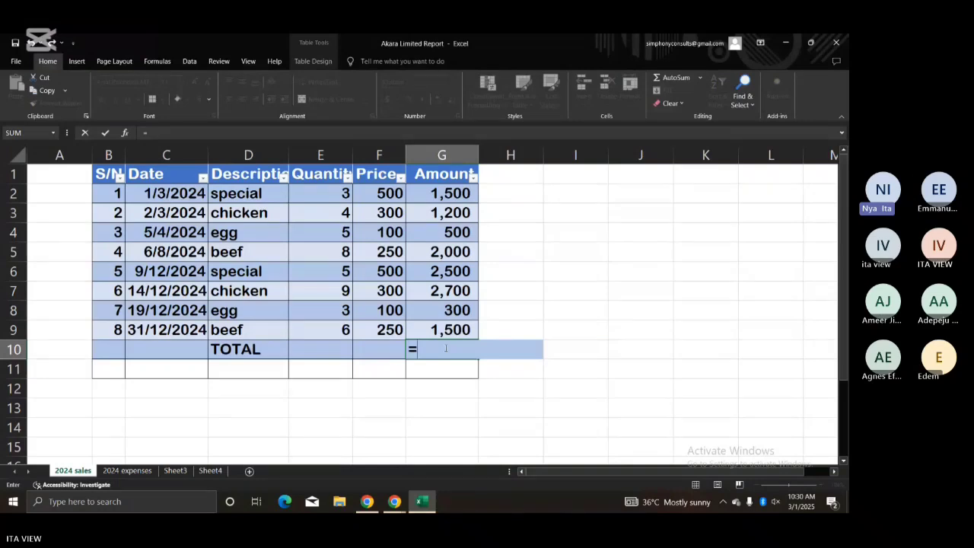
text(SUM)
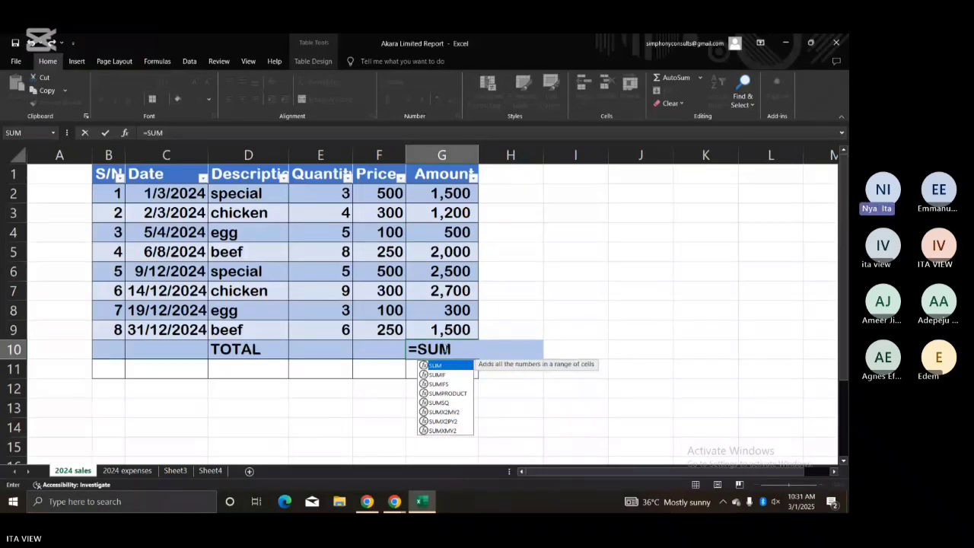
text(()
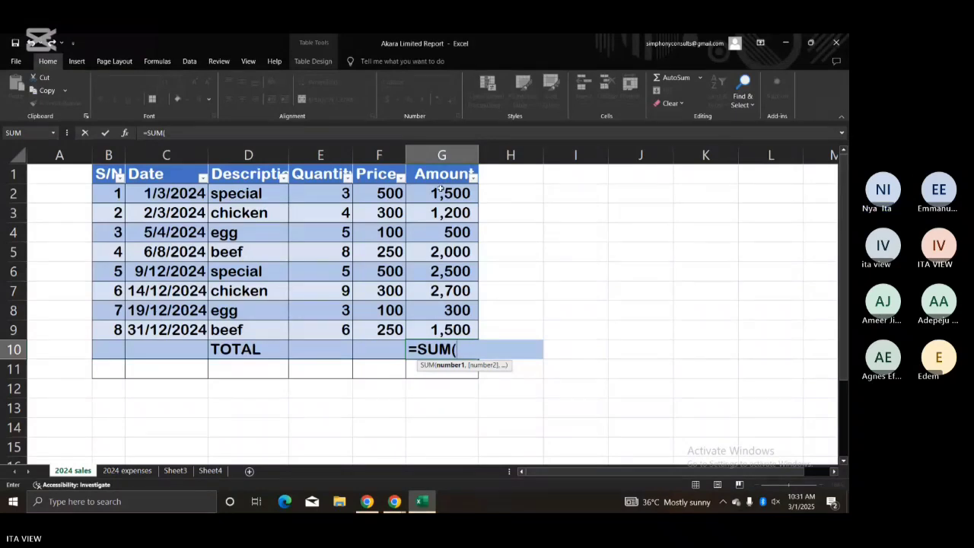
drag(440, 189, 462, 325)
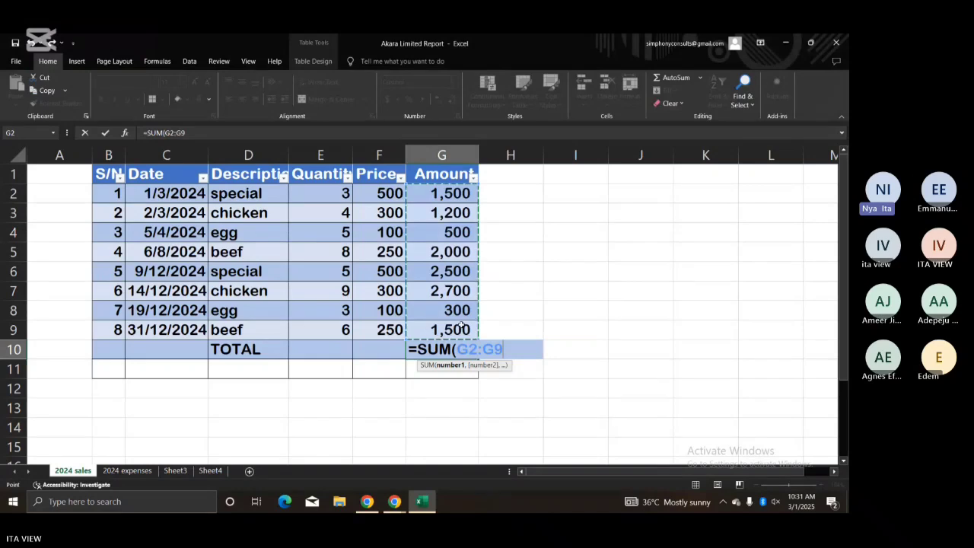
text())
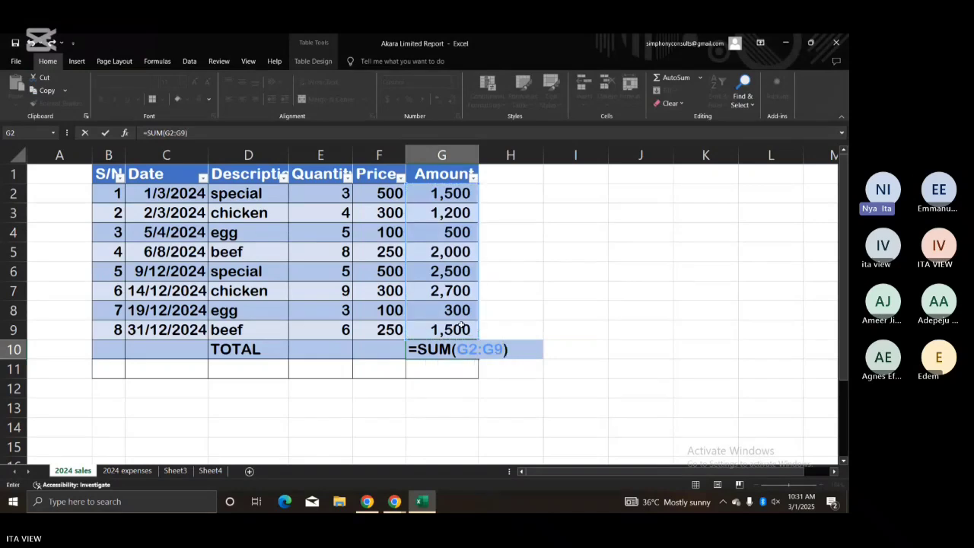
key(Return)
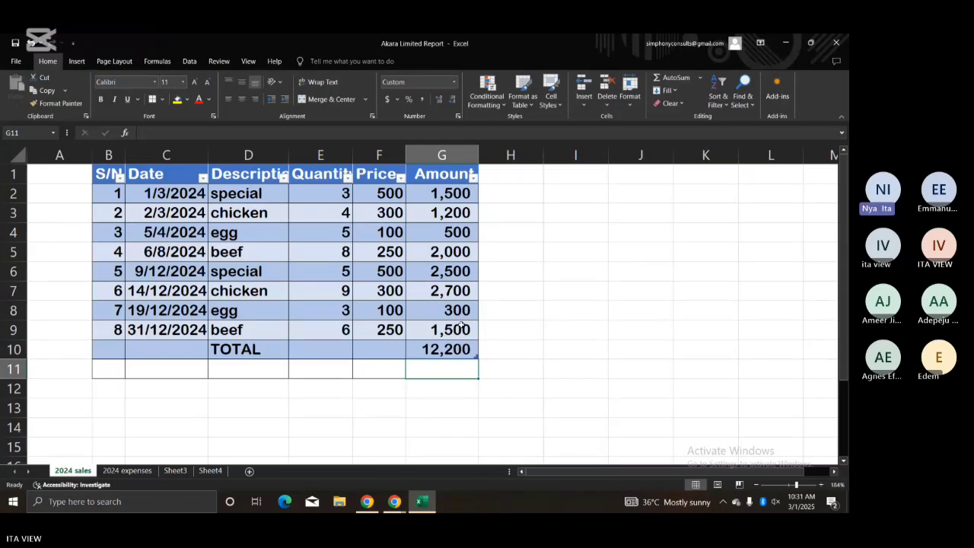
click(466, 351)
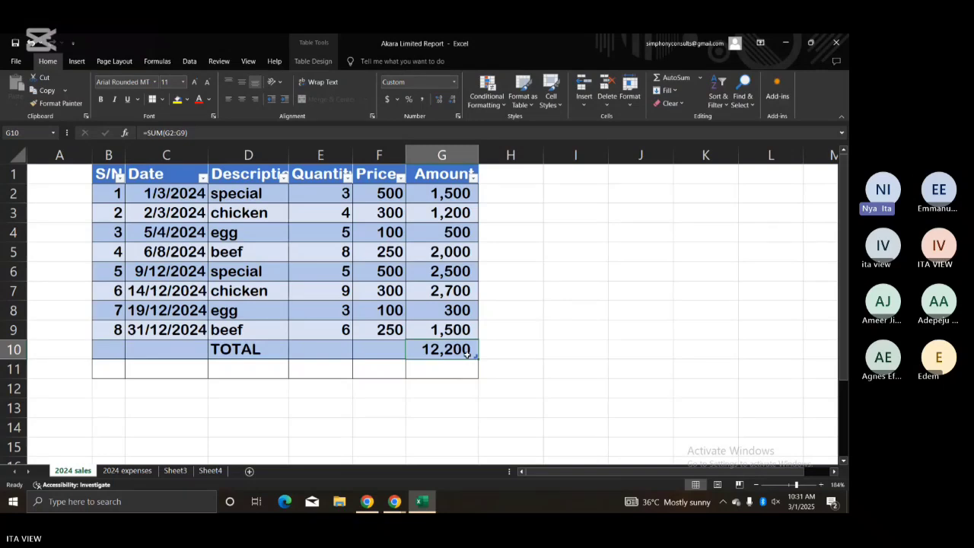
Step: Replace the sales total in cell G10 with an AutoSum formula, =SUBTOTAL(109,G2:G9)
text(=)
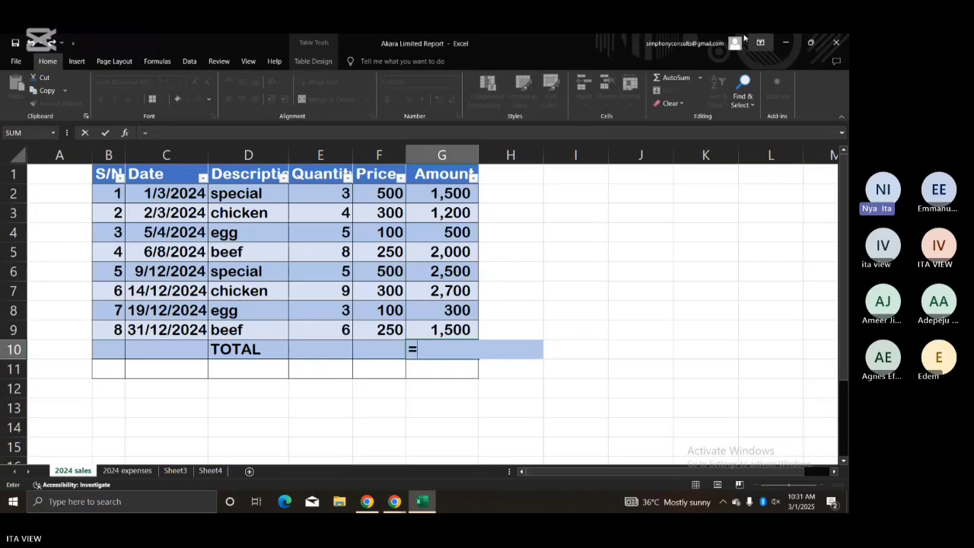
click(676, 76)
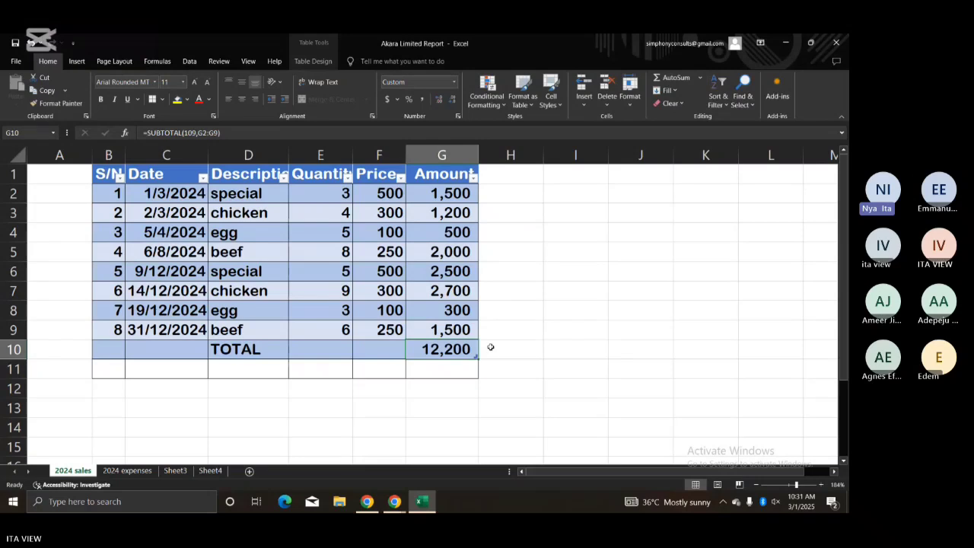
click(499, 371)
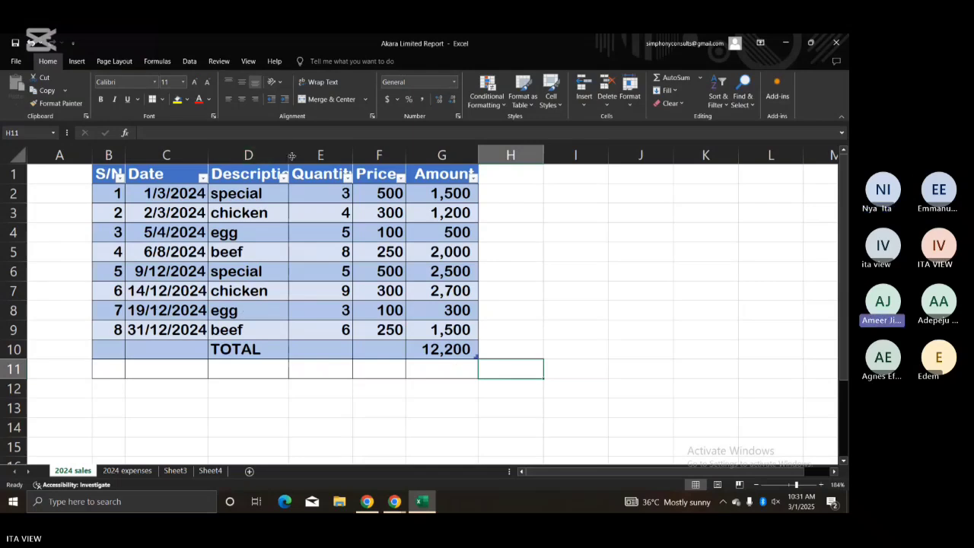
Step: Widen the Date, Description, Quantity, Price and Amount columns so their headings and values fit
drag(281, 153, 304, 153)
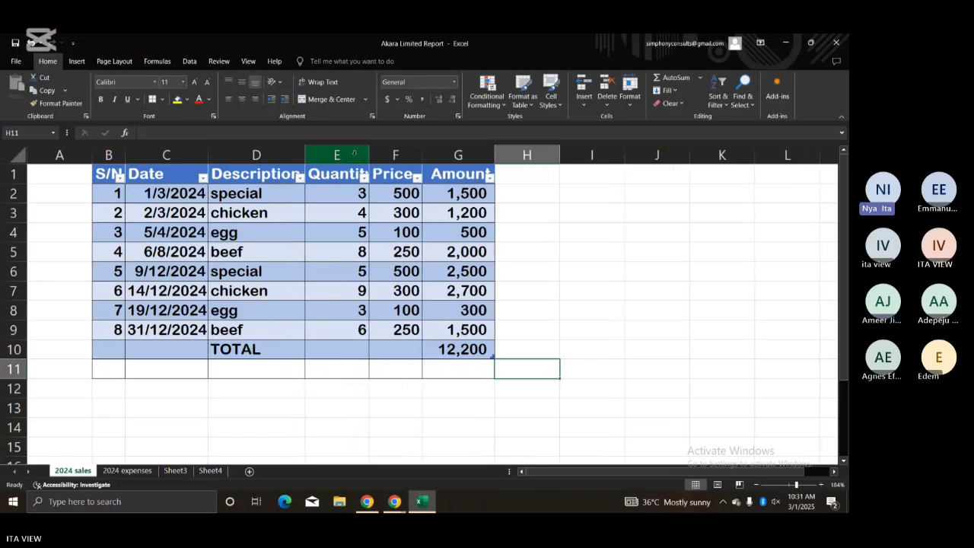
drag(370, 154, 411, 137)
drag(464, 152, 475, 151)
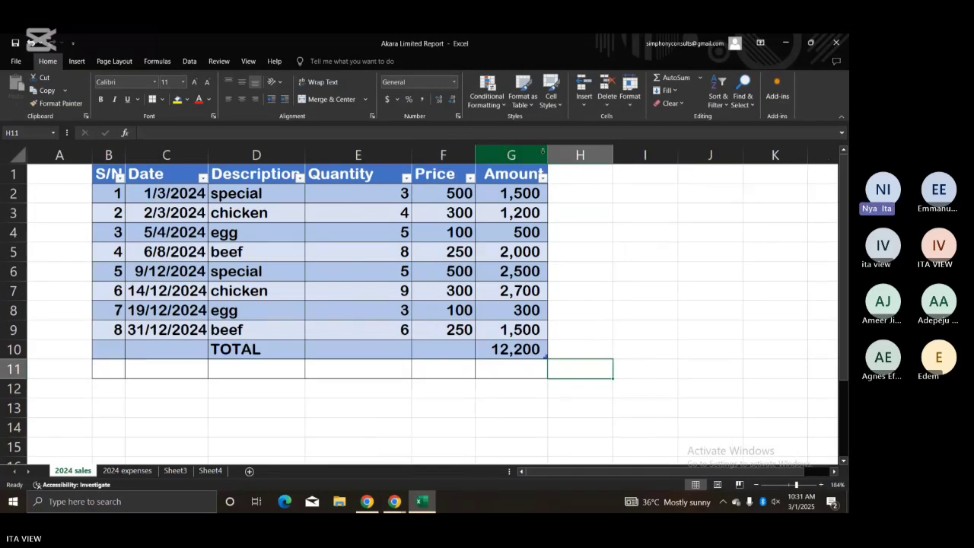
drag(547, 154, 573, 153)
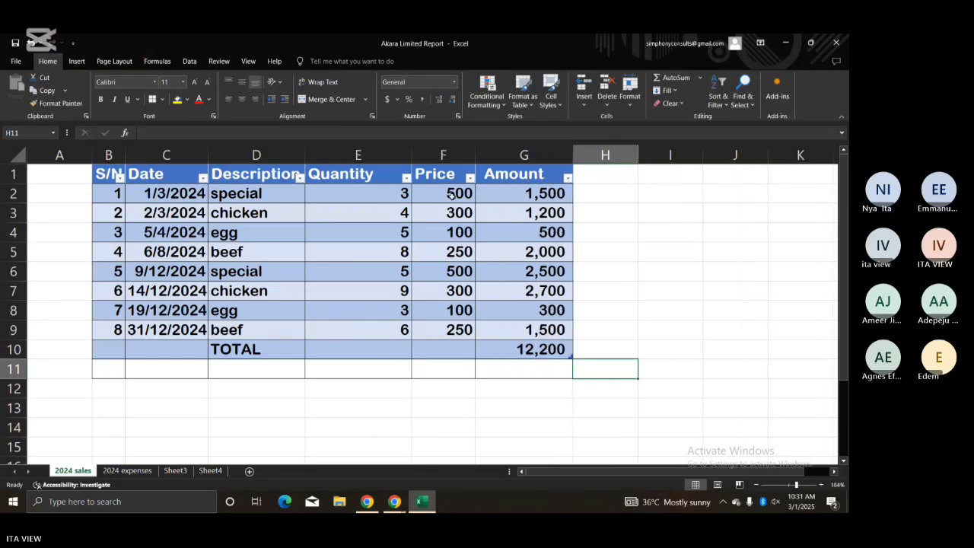
drag(205, 150, 222, 150)
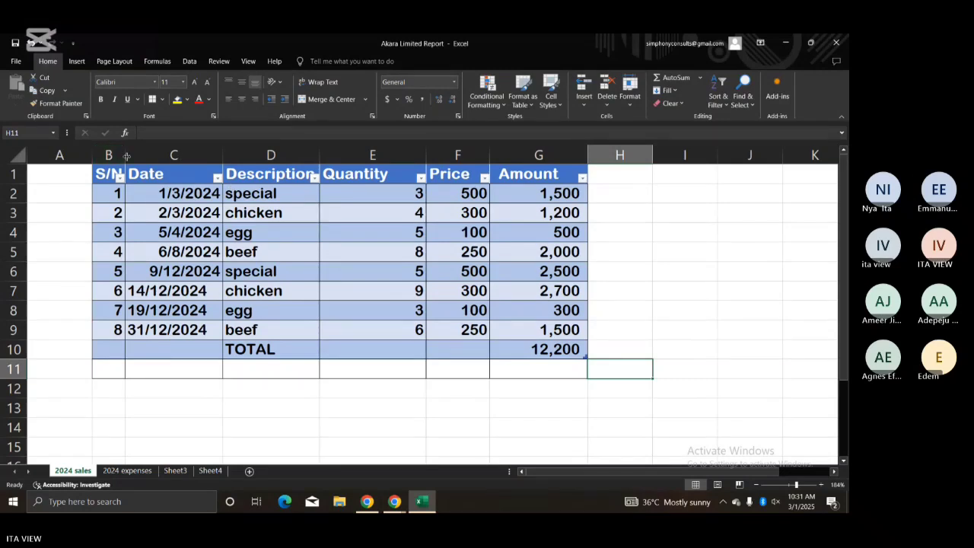
click(429, 415)
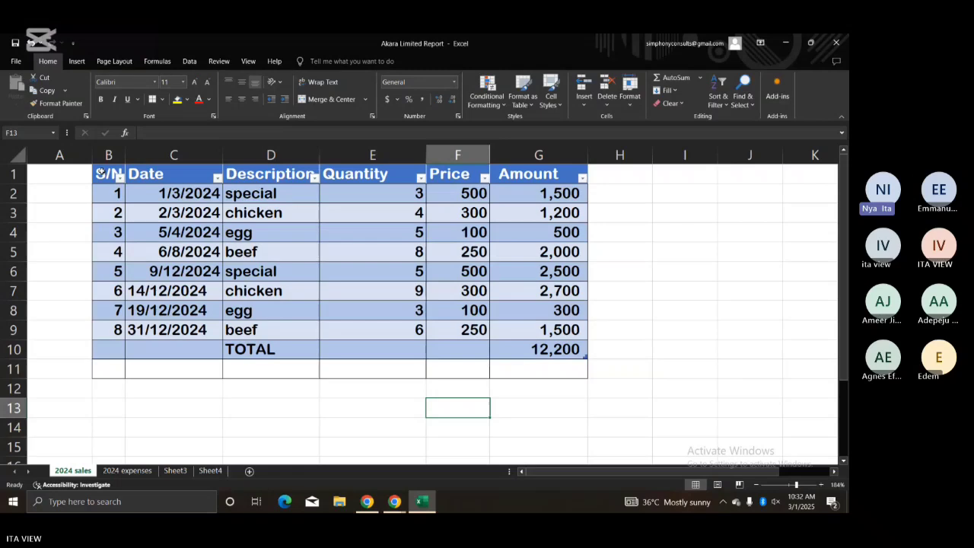
Step: Examine the sort and filter options of the Amount column, then close them without applying any
click(821, 485)
click(821, 484)
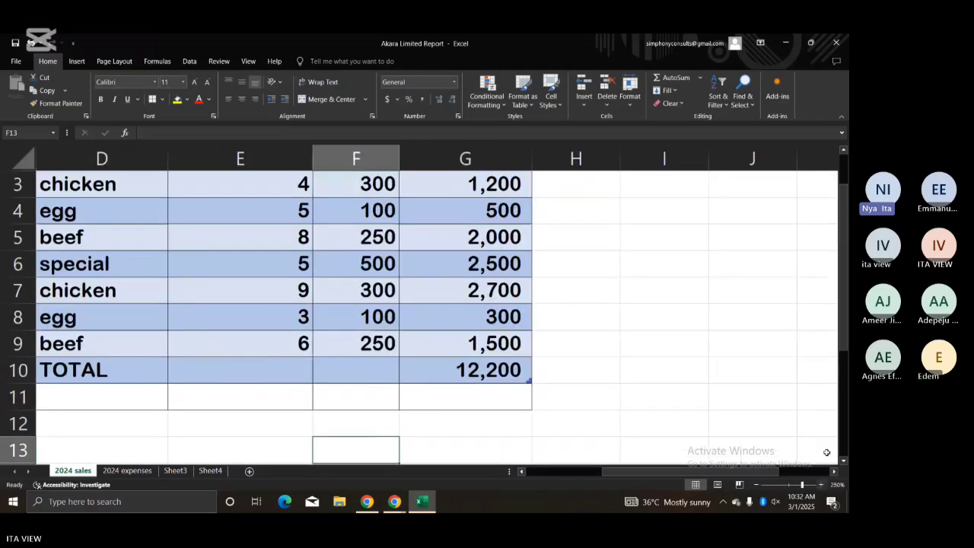
scroll(826, 441, up, 1)
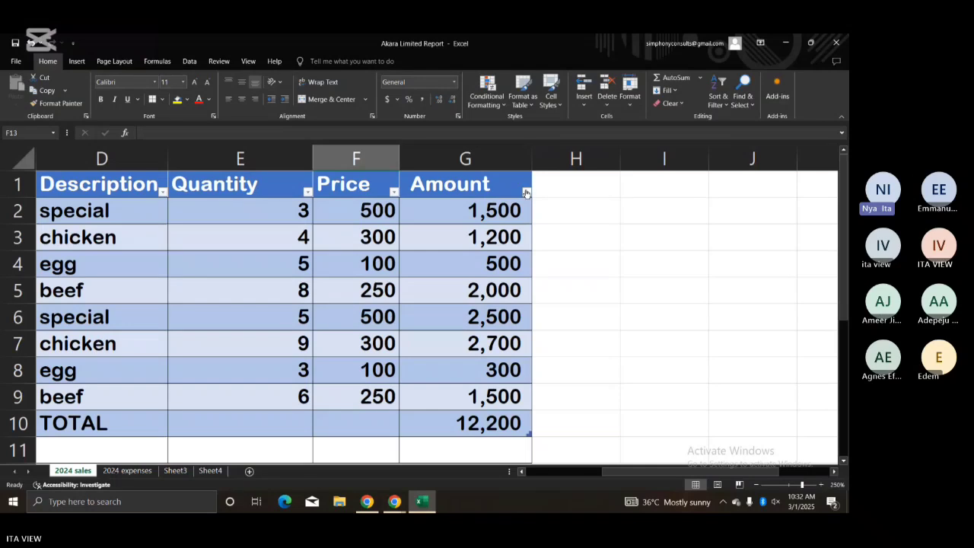
click(526, 192)
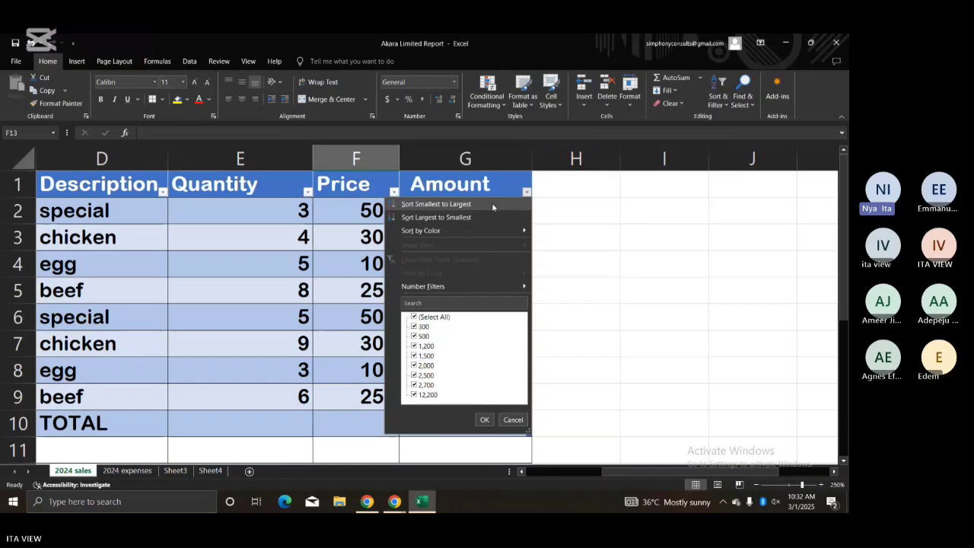
mouse_move(507, 234)
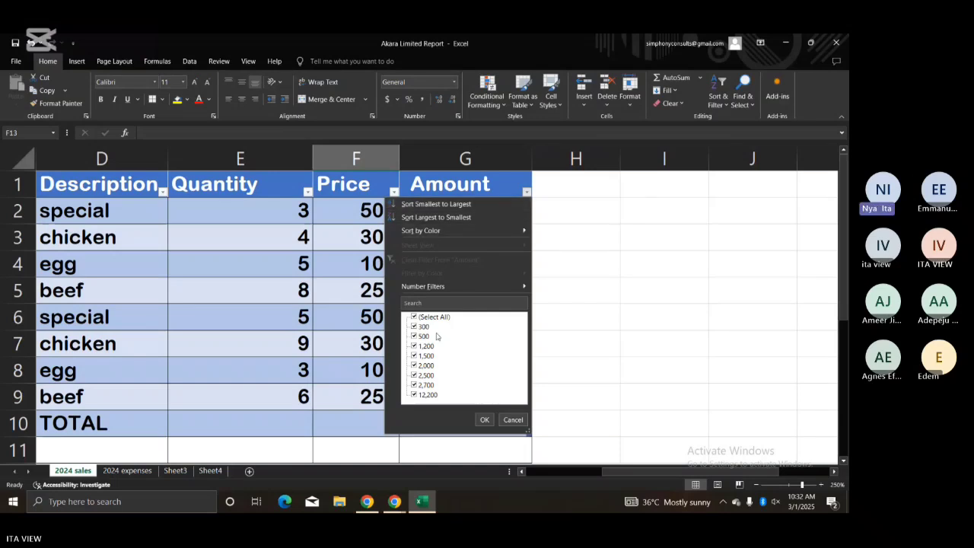
click(590, 347)
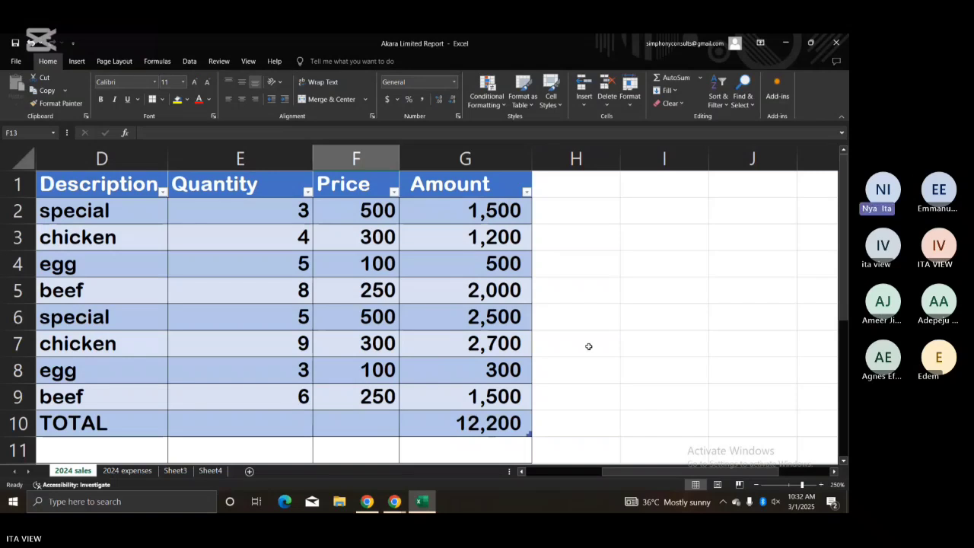
Step: Sort the sales table by Description from A to Z and review the reordered rows back to column A
click(162, 191)
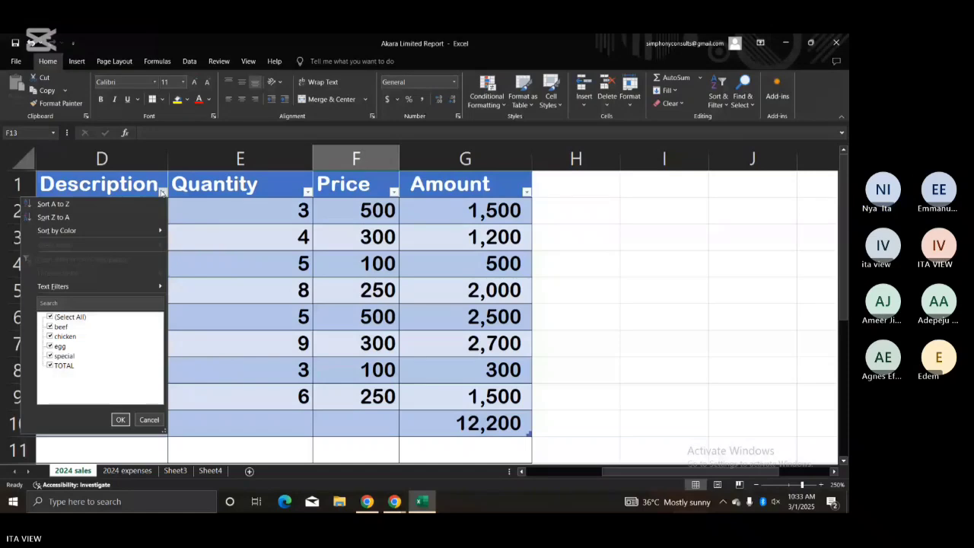
click(75, 206)
click(164, 350)
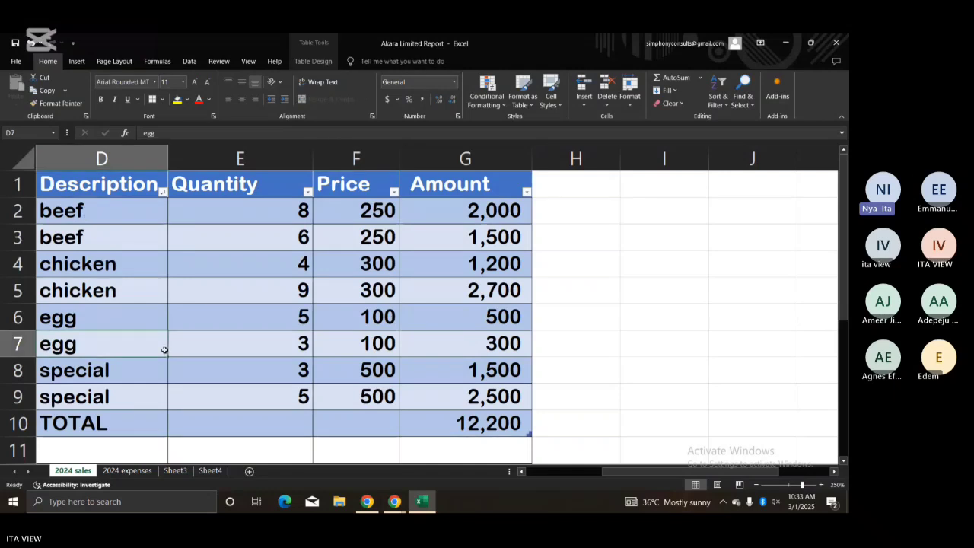
key(Left)
key(Left)
key(Left)
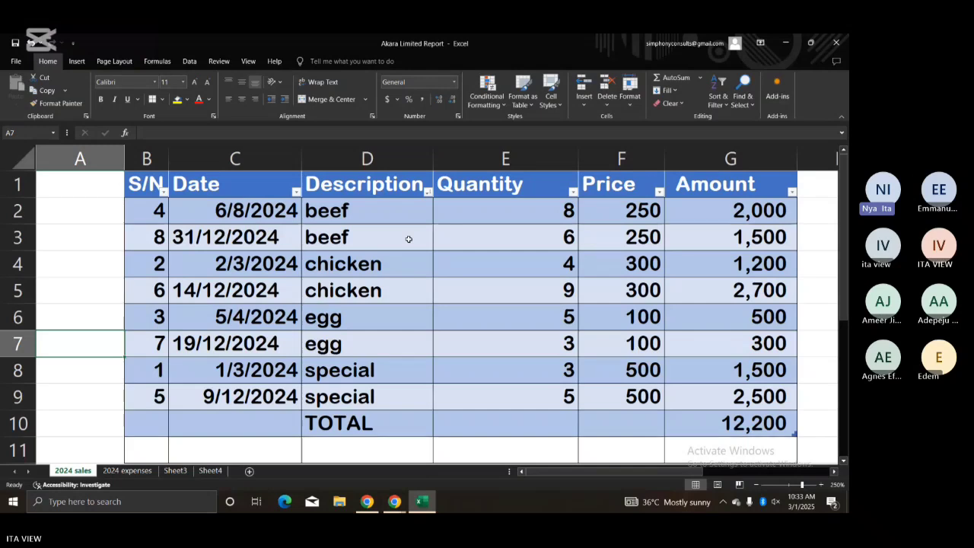
Step: Renumber the S/N column from 1 to 8 by entering 1 and 2 in B2:B3 and filling the series down to B9
click(153, 212)
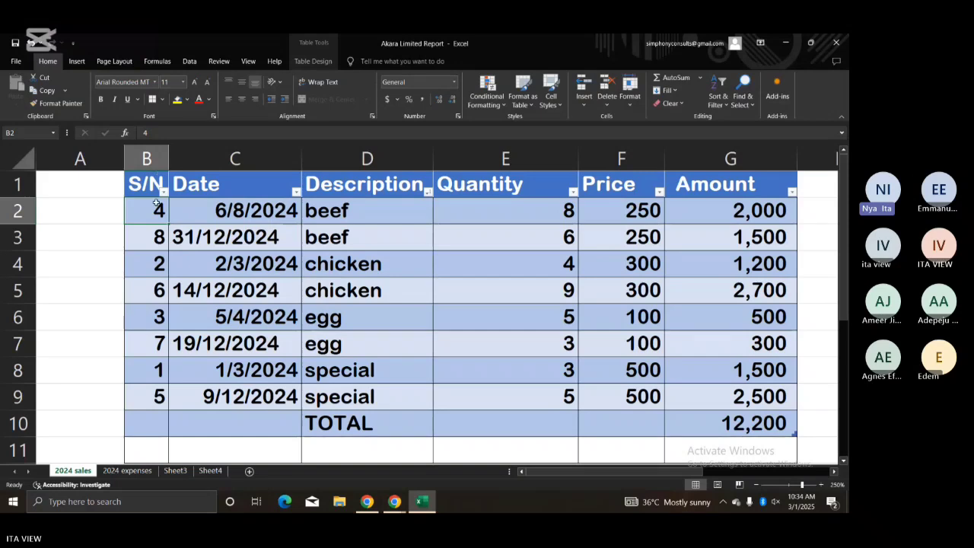
text(1)
key(Return)
text(2)
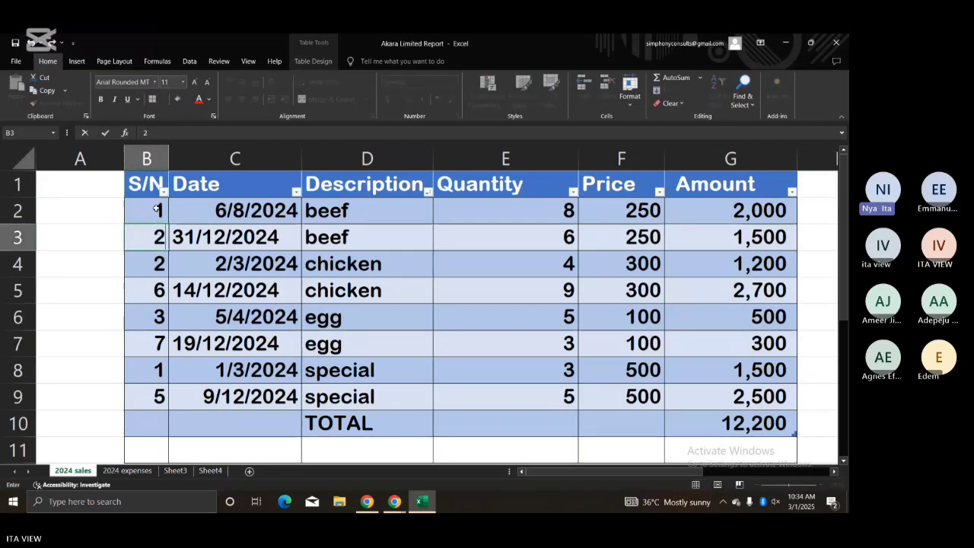
key(Return)
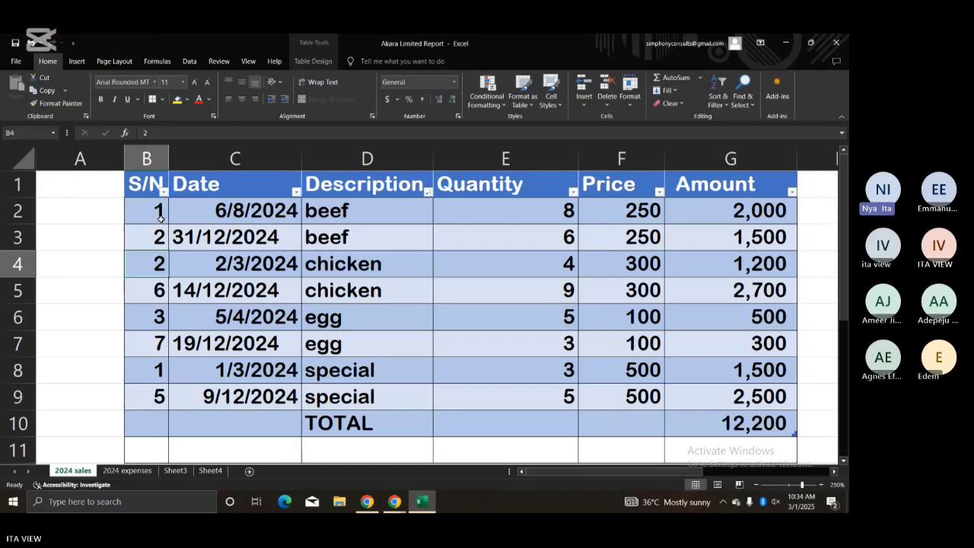
click(159, 212)
drag(158, 212, 164, 396)
click(407, 443)
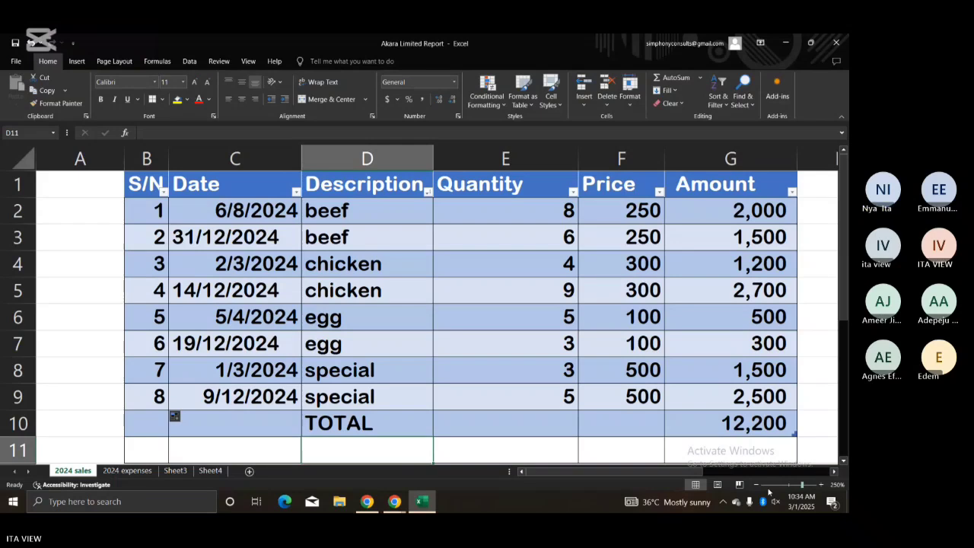
click(756, 484)
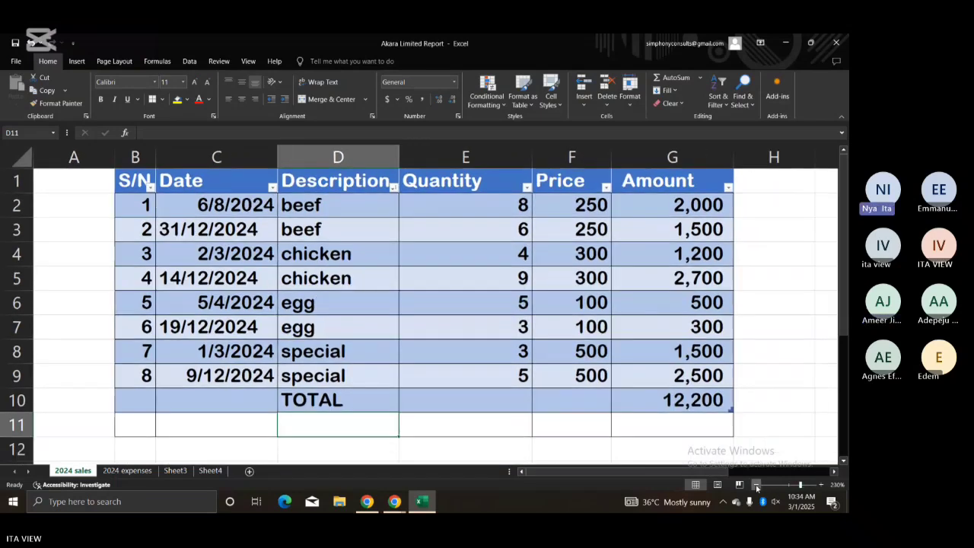
click(757, 484)
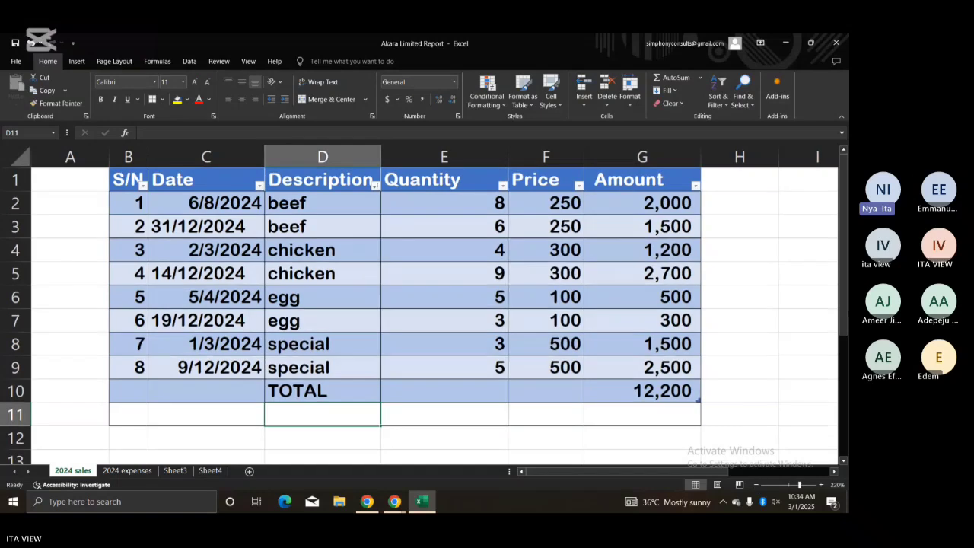
drag(848, 284, 848, 284)
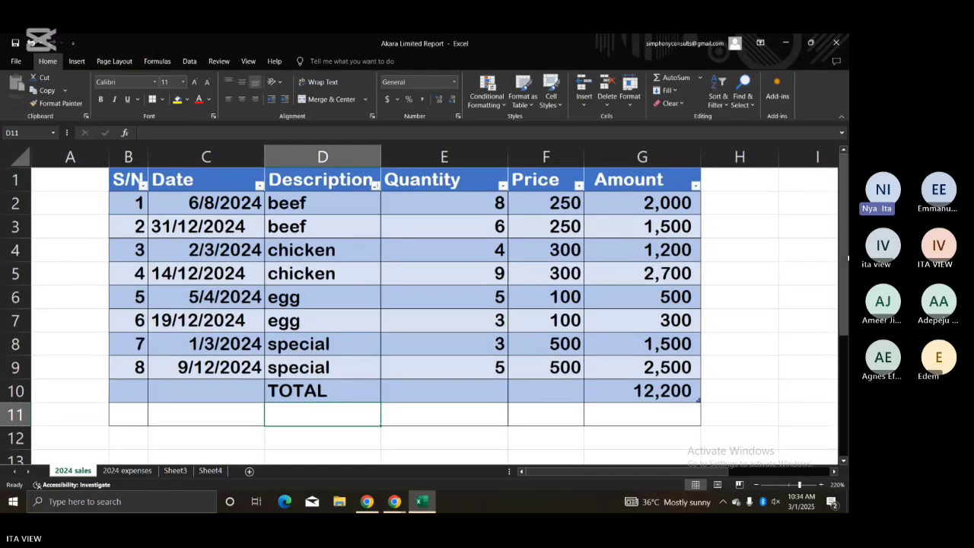